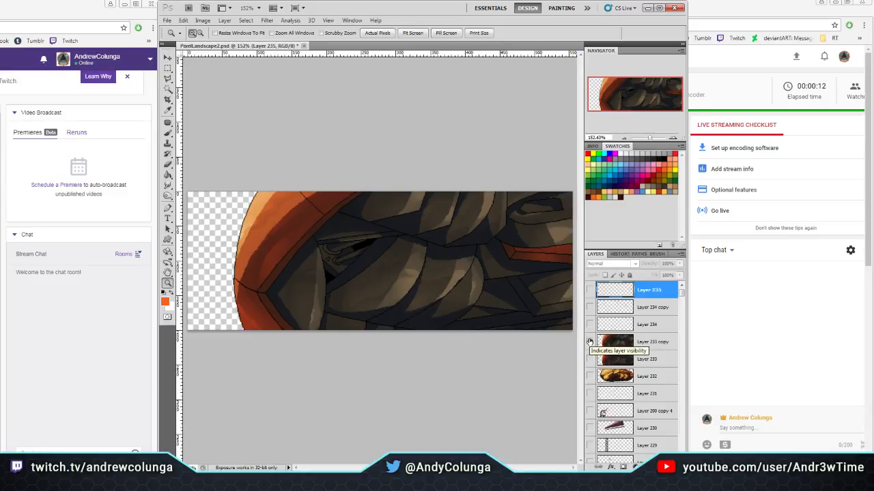
# Add a new empty layer above Layer 235 with Normal mode and 100% opacity
pyautogui.click(327, 249)
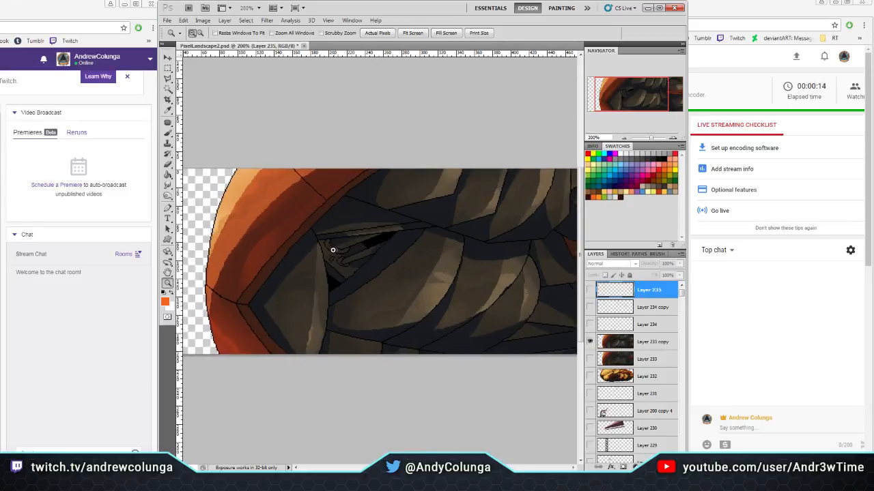
pyautogui.click(343, 250)
pyautogui.click(396, 244)
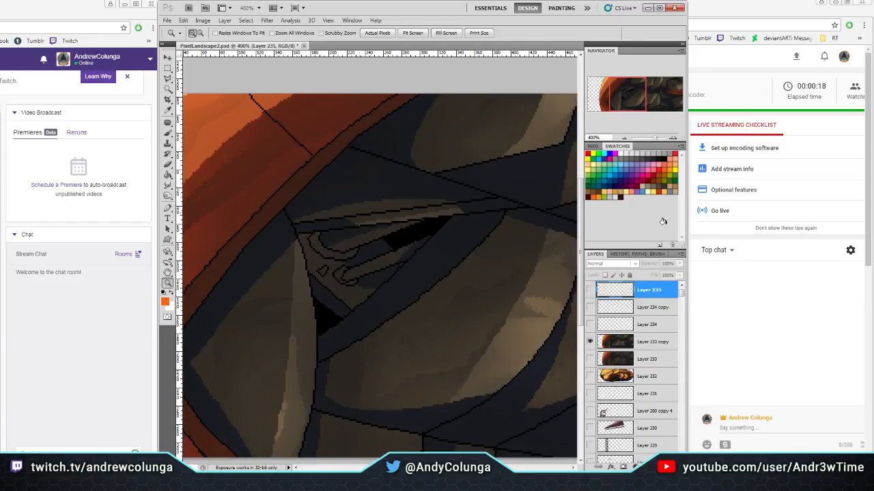
pyautogui.click(680, 254)
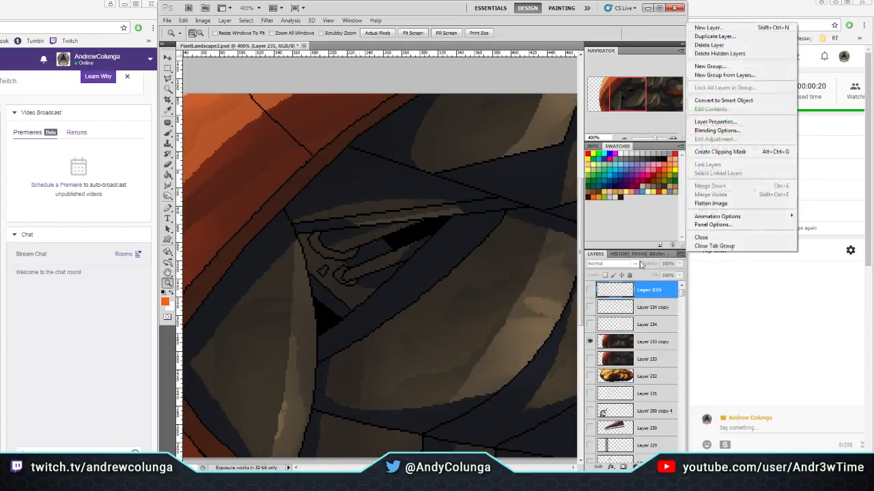
pyautogui.click(708, 27)
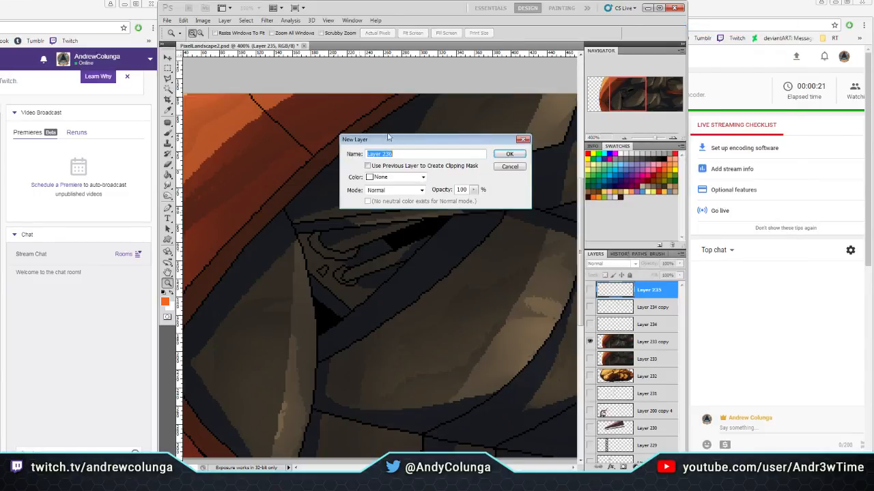
pyautogui.click(502, 154)
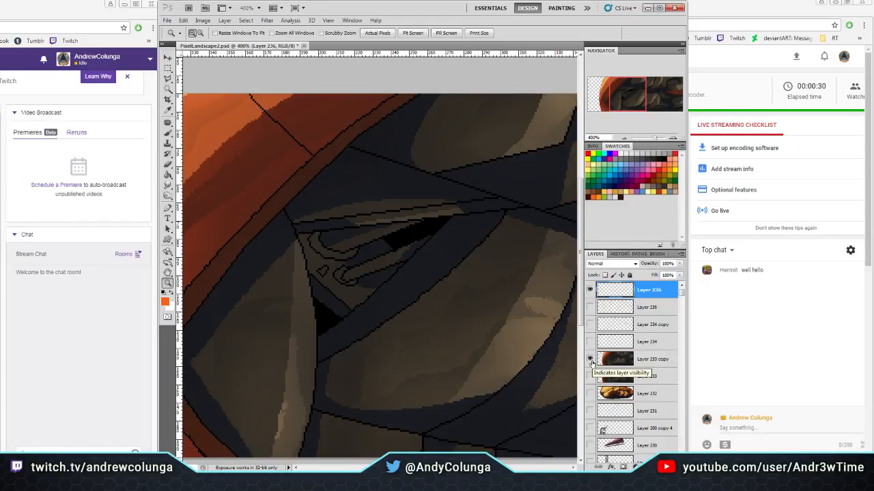
# Hide the Layer 233 copy artwork and show Layer 232 in its place
pyautogui.click(411, 34)
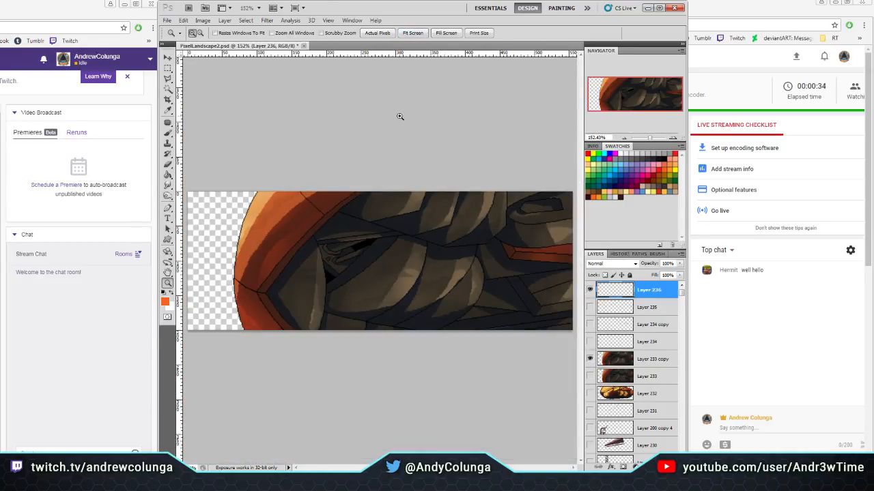
pyautogui.click(590, 359)
pyautogui.click(589, 359)
pyautogui.click(339, 257)
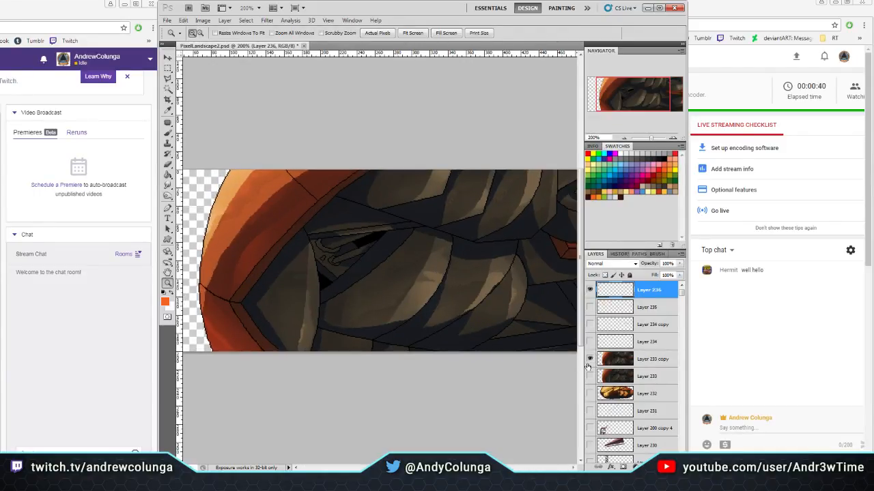
pyautogui.click(590, 359)
pyautogui.click(589, 393)
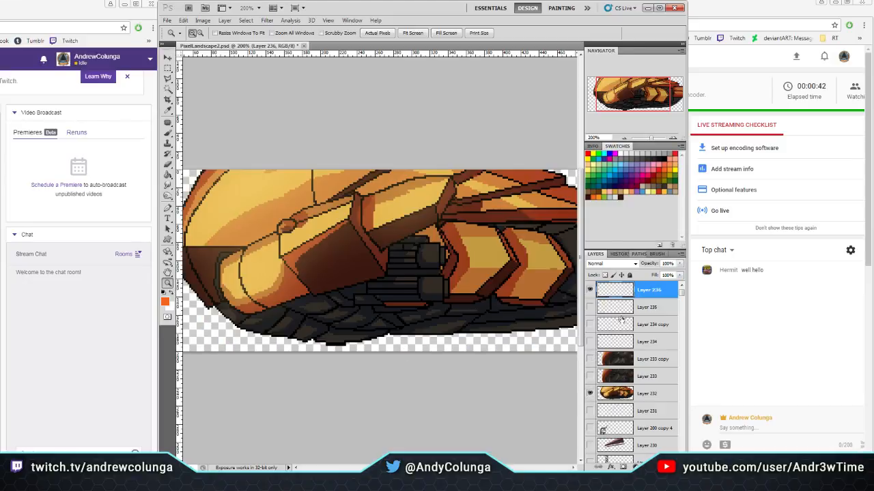
pyautogui.click(590, 291)
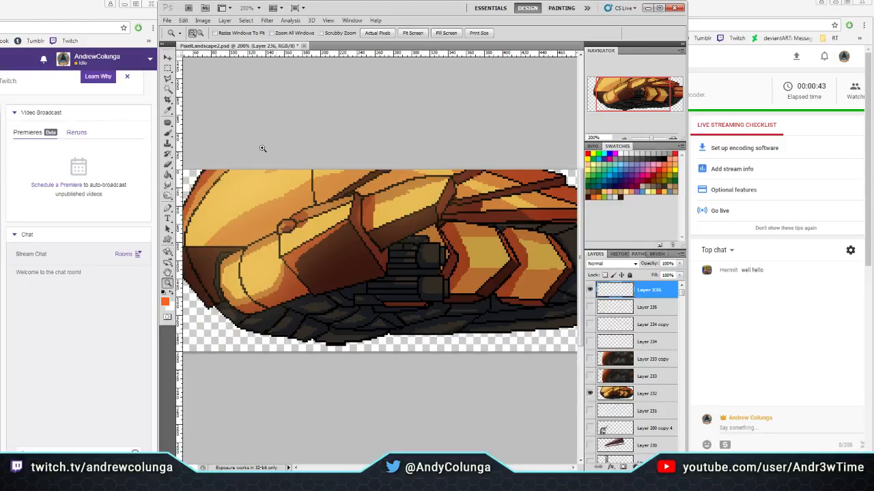
# Try to move the contents of the whole canvas selection on the new layer, and clear the selection
pyautogui.click(167, 68)
pyautogui.hotkey('ctrl', 'a')
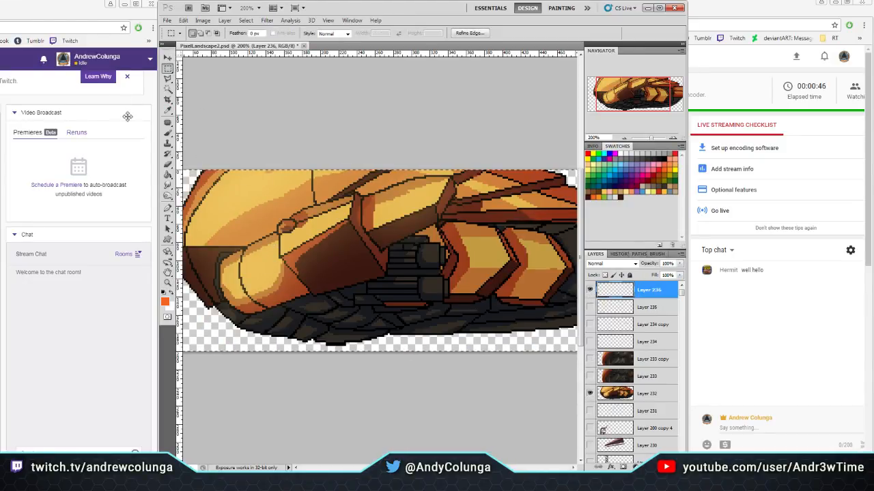
pyautogui.press('v')
pyautogui.click(249, 157)
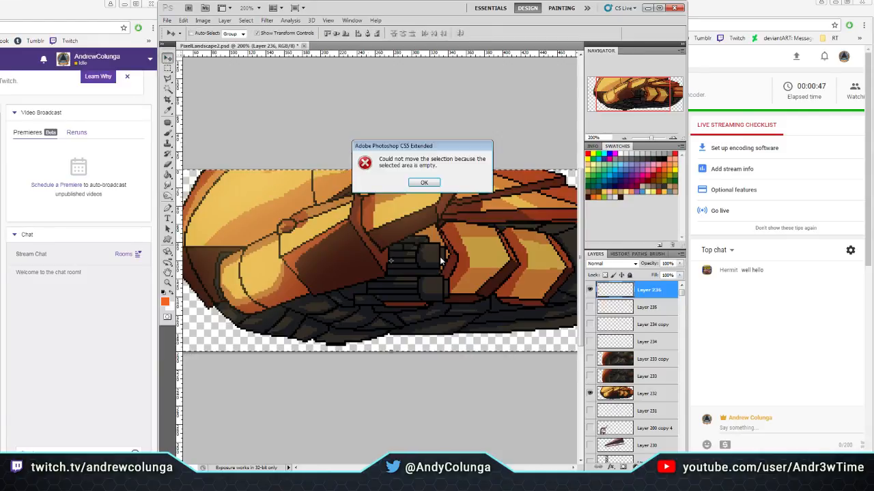
pyautogui.click(421, 182)
pyautogui.click(167, 68)
pyautogui.hotkey('ctrl', 'd')
# Switch to the Pencil tool for drawing on the new layer and hide the Layer 232 artwork
pyautogui.press('z')
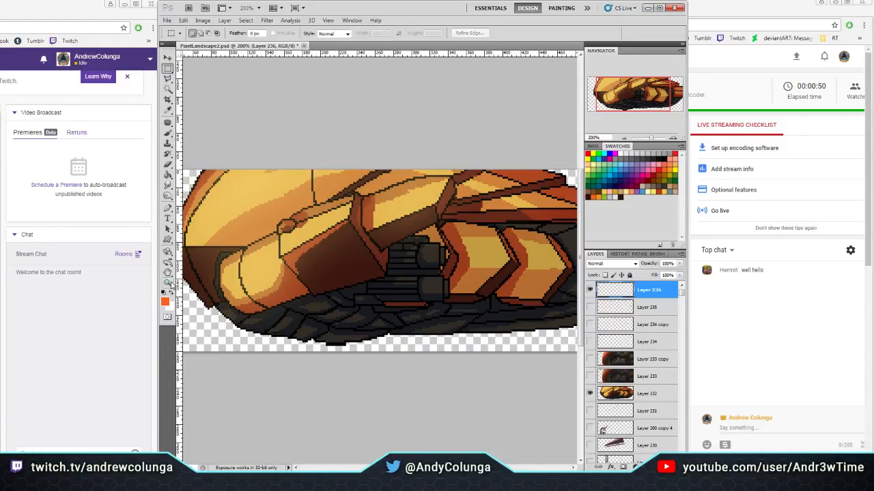
pyautogui.click(412, 33)
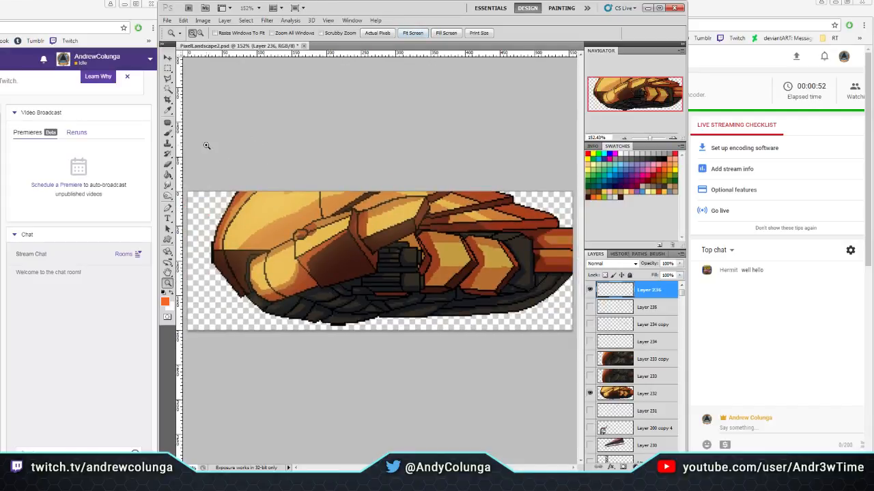
pyautogui.click(273, 202)
pyautogui.moveTo(167, 134); pyautogui.dragTo(205, 140)
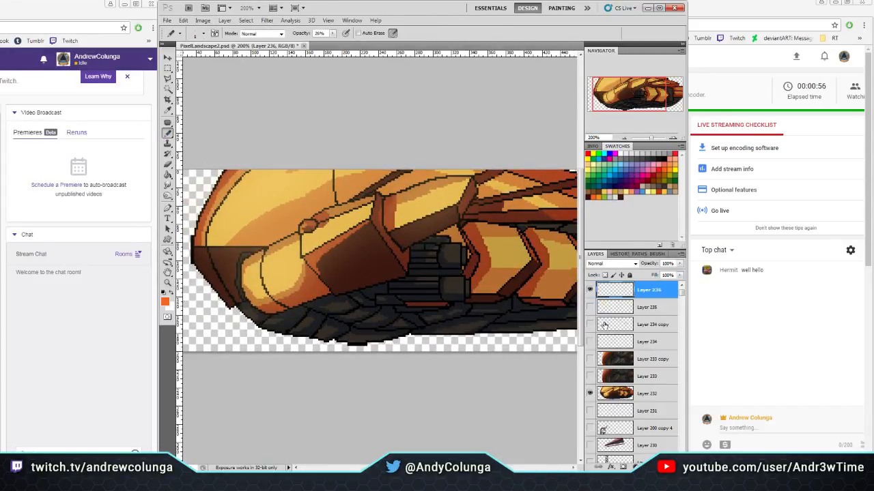
pyautogui.click(589, 394)
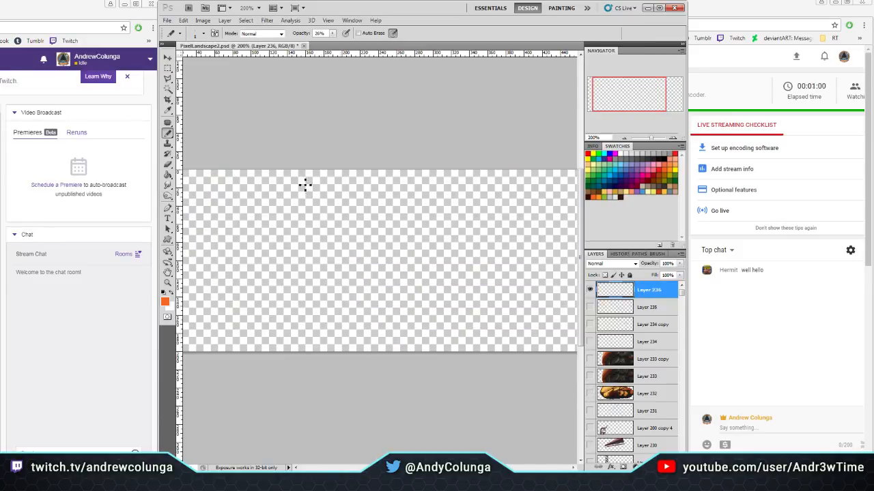
# Set the Pencil opacity to 100% and choose a light blue foreground colour, keeping Layer 232 hidden
pyautogui.click(654, 163)
pyautogui.click(590, 394)
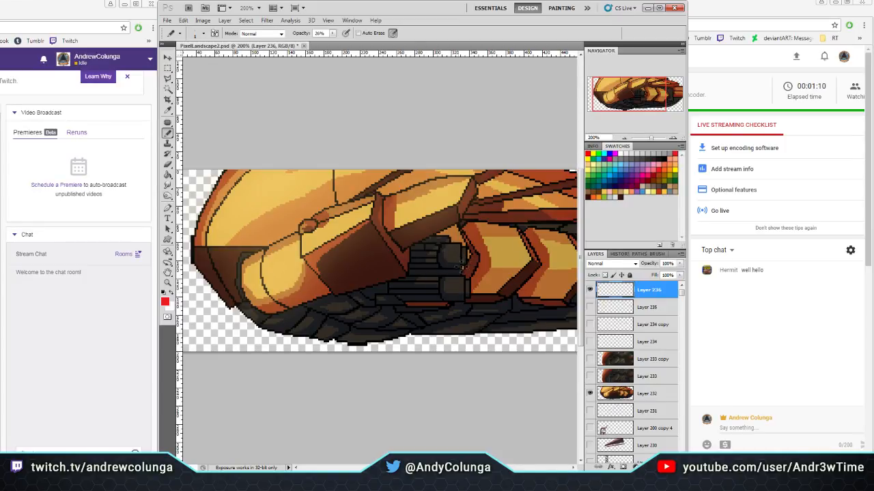
pyautogui.click(590, 393)
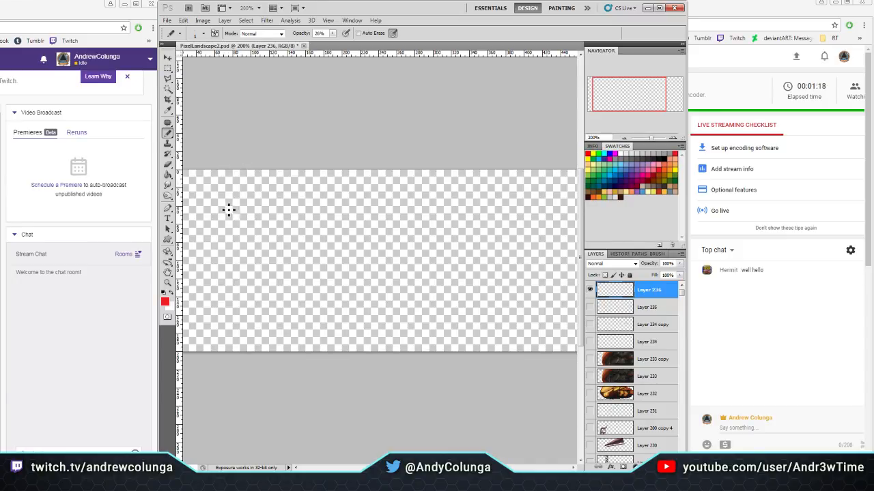
pyautogui.press('shift')
pyautogui.moveTo(332, 34); pyautogui.dragTo(408, 51)
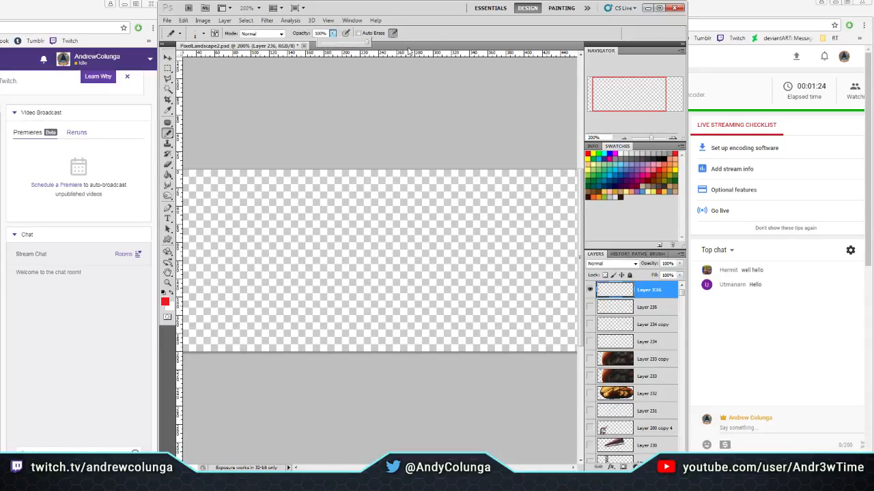
pyautogui.click(619, 164)
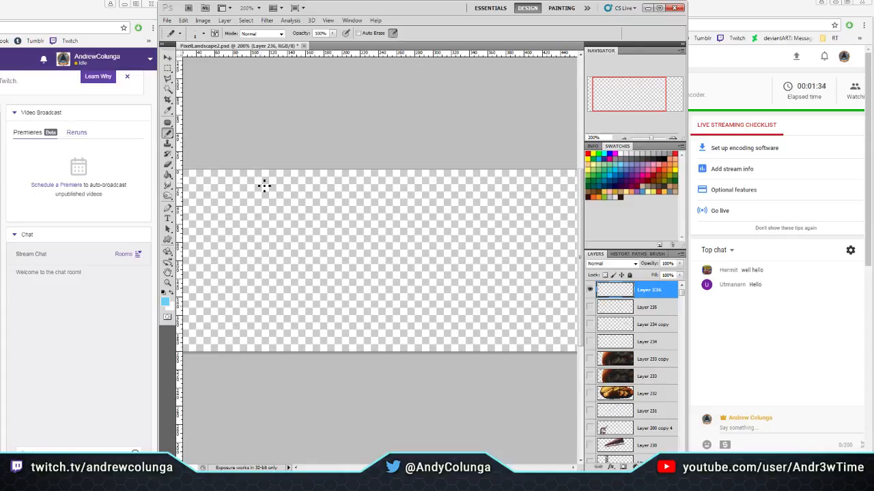
# Check the Layer 232 artwork as a reference, hide it, and sketch a light blue curved outline on the new layer
pyautogui.click(590, 359)
pyautogui.click(590, 359)
pyautogui.click(590, 394)
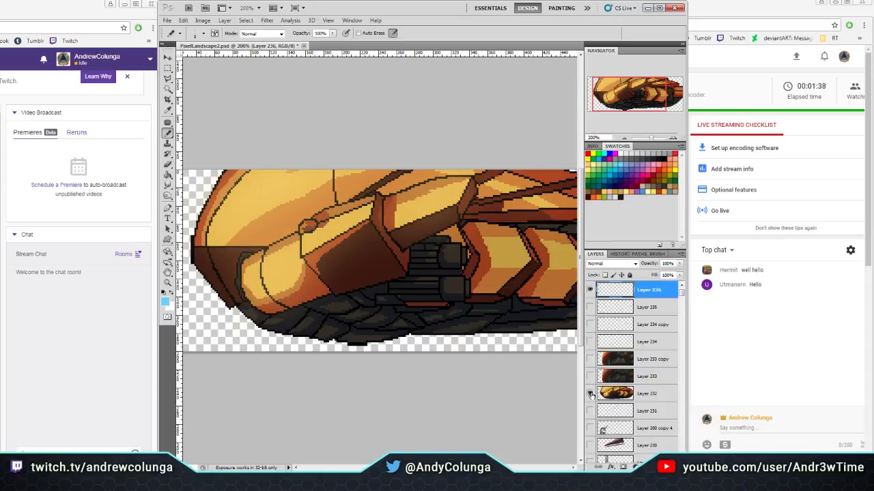
pyautogui.click(591, 393)
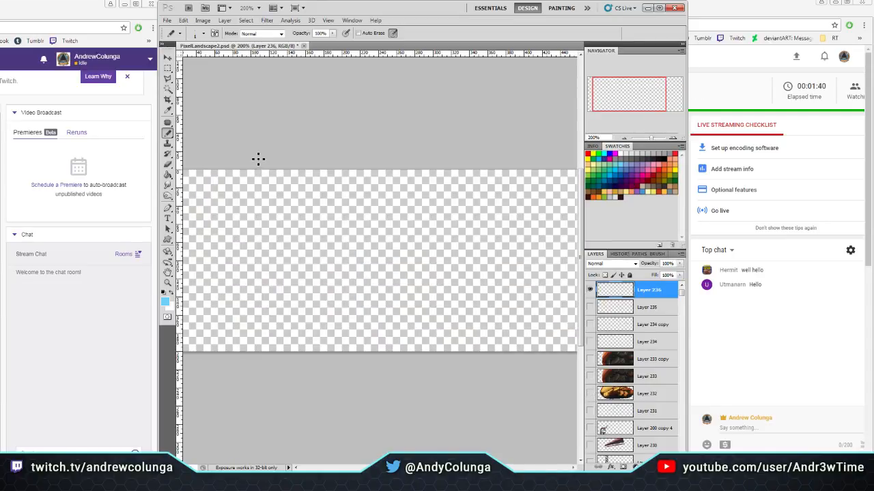
# Show the Background layer at the end of the layer stack and fill it with white
pyautogui.moveTo(681, 289); pyautogui.dragTo(682, 451)
pyautogui.click(590, 454)
pyautogui.click(611, 455)
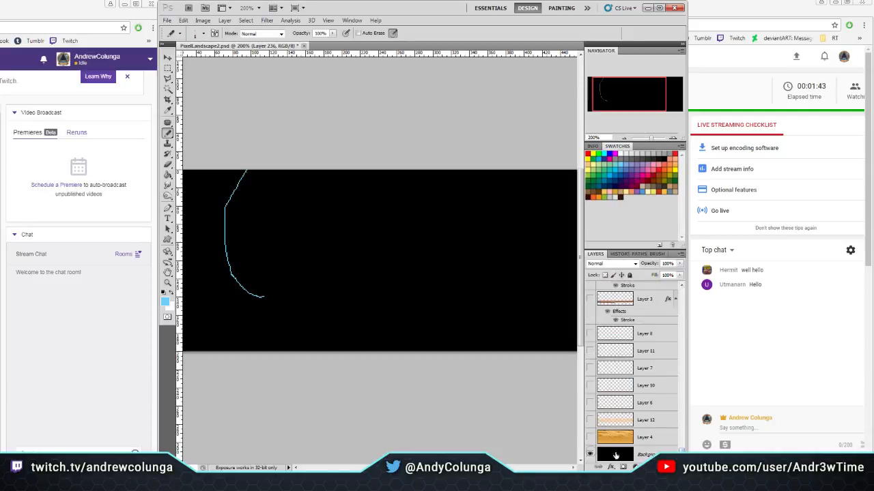
pyautogui.press('g')
pyautogui.click(173, 295)
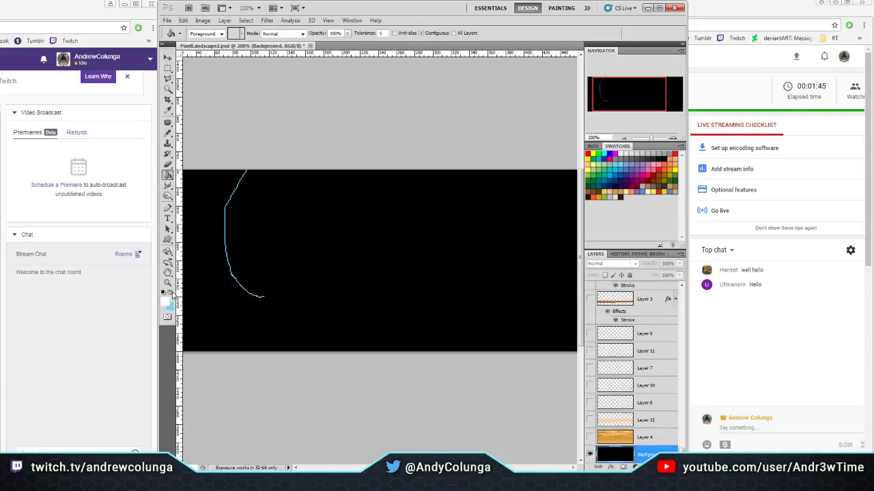
pyautogui.click(267, 251)
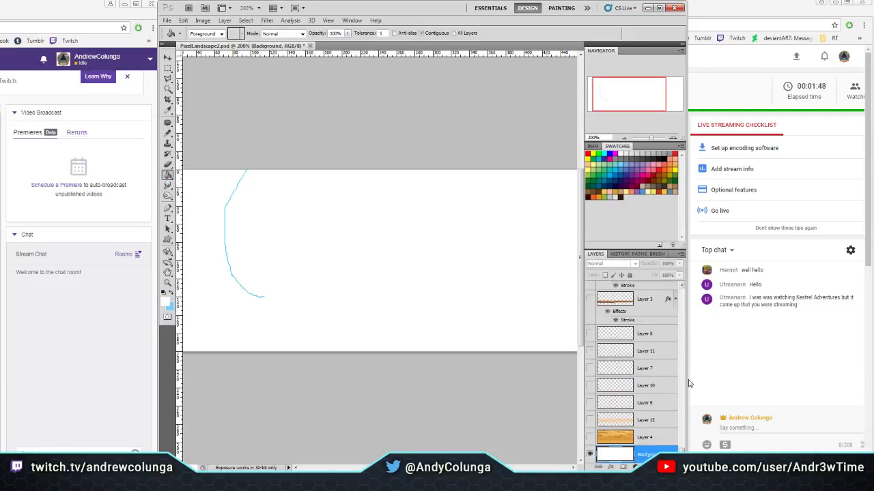
# Return to the top sketch layer, Layer 236, with the Pencil tool and the light blue foreground colour
pyautogui.moveTo(681, 451); pyautogui.dragTo(679, 273)
pyautogui.click(662, 293)
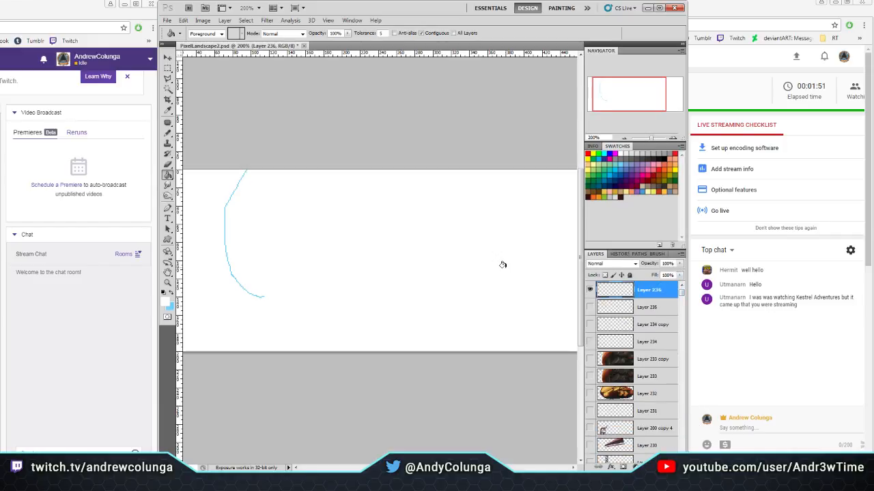
pyautogui.click(167, 133)
pyautogui.click(172, 292)
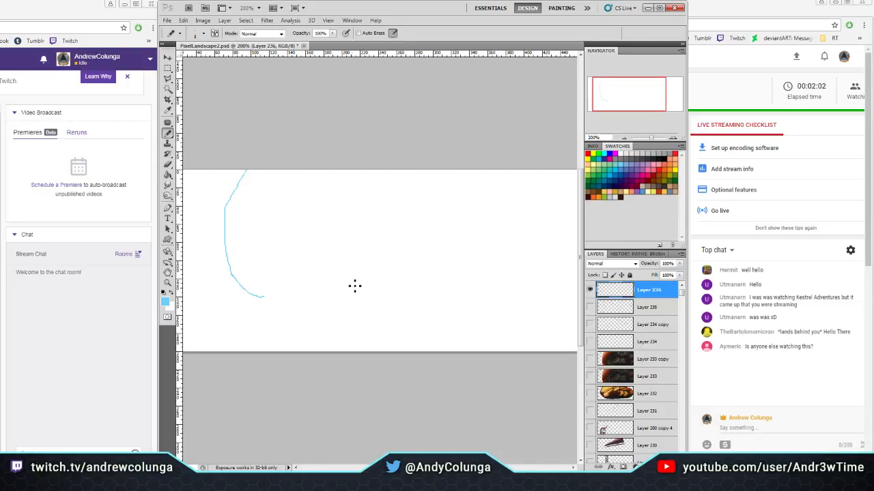
# Switch to the YouTube live dashboard in the browser and reposition its window so the full stream chat is in view
pyautogui.moveTo(763, 2); pyautogui.dragTo(733, 12)
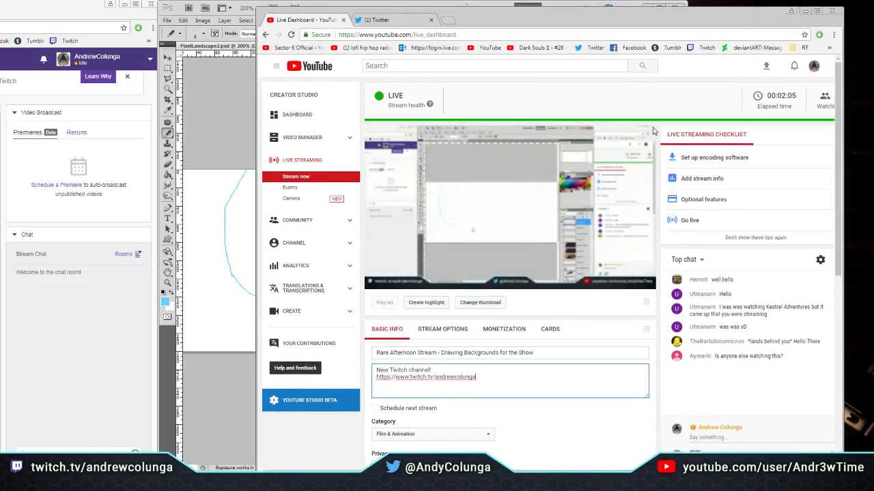
pyautogui.click(727, 78)
pyautogui.hscroll(1, 726, 79)
pyautogui.moveTo(750, 27); pyautogui.dragTo(790, 22)
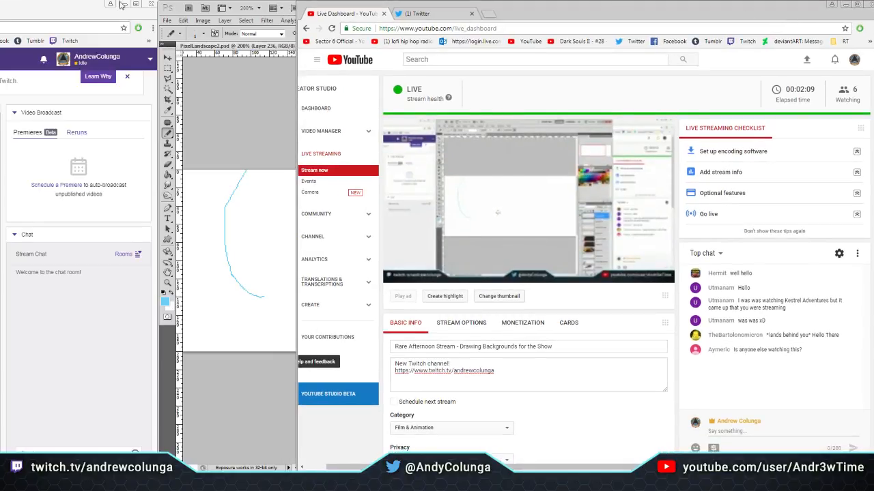
# Reposition the Twitch browser window with its chat message field in view, and switch back to Photoshop
pyautogui.click(68, 19)
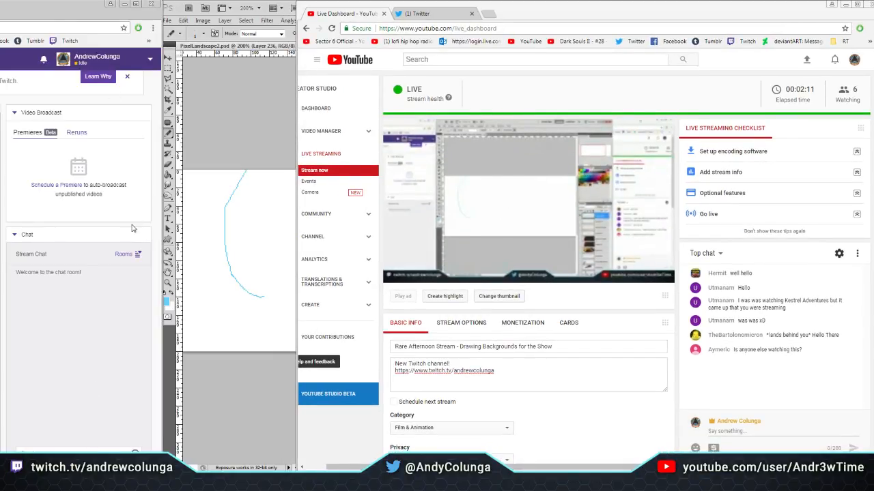
pyautogui.scroll(-1, 10, 240)
pyautogui.scroll(-1, 7, 252)
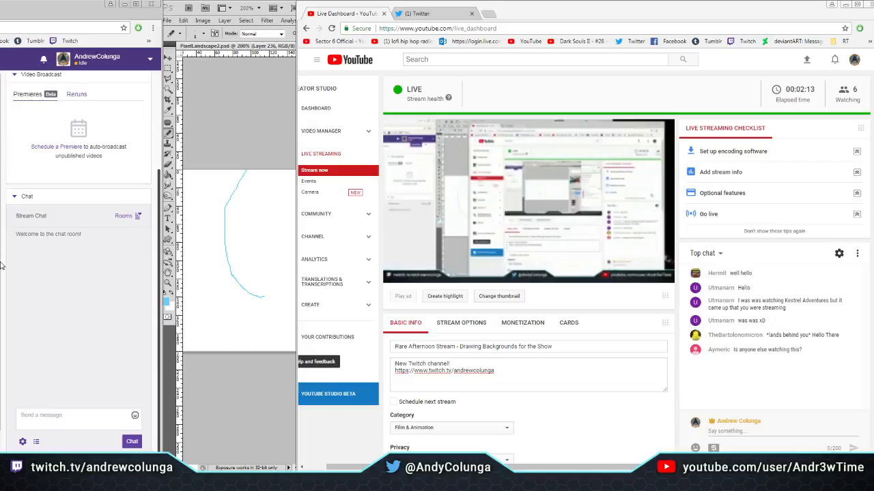
pyautogui.moveTo(77, 18)
pyautogui.mouseDown()
pyautogui.moveTo(296, 15)
pyautogui.moveTo(89, 18)
pyautogui.mouseUp()
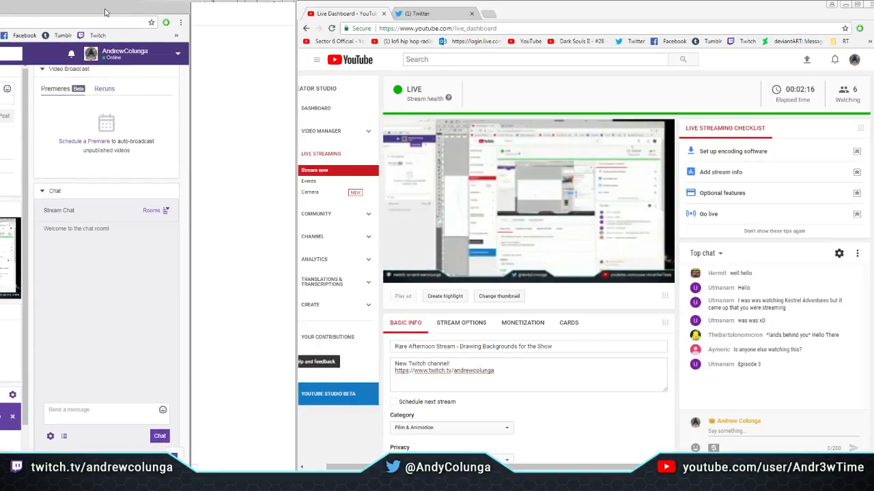
pyautogui.click(259, 78)
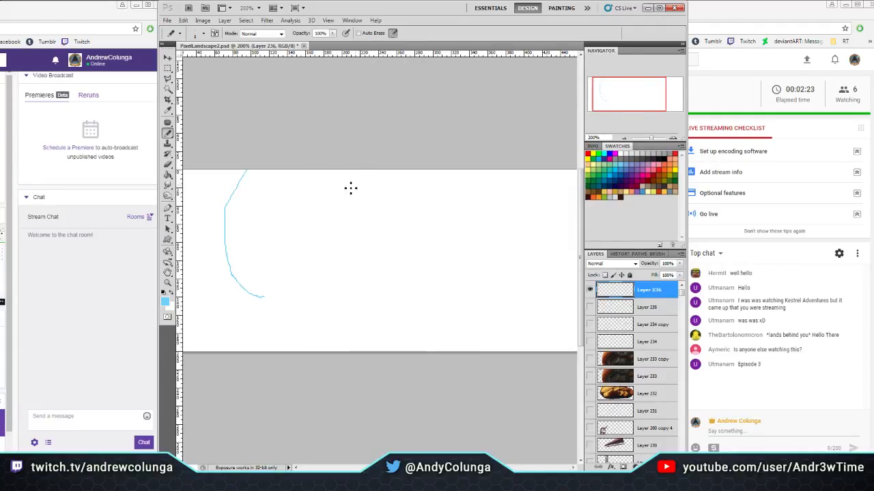
# Recheck the Layer 232 artwork, hide it, and sketch a jagged light blue outline inside the curve up to the canvas's upper edge
pyautogui.click(589, 394)
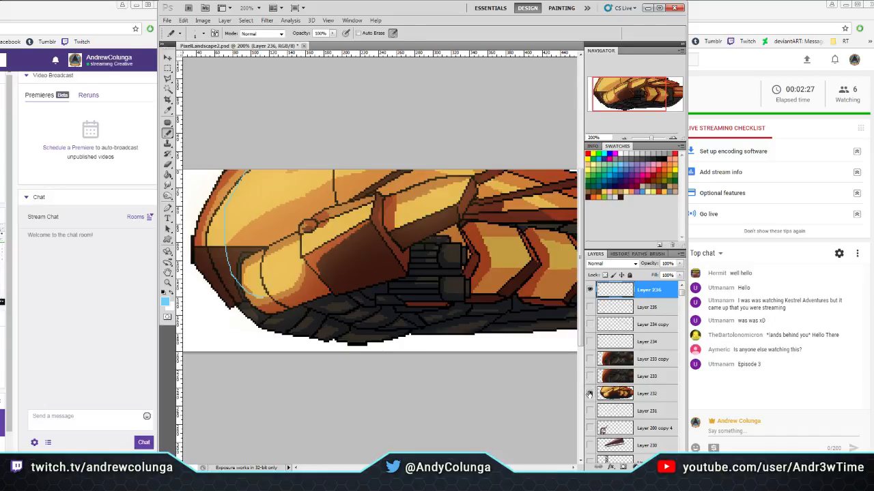
pyautogui.click(589, 393)
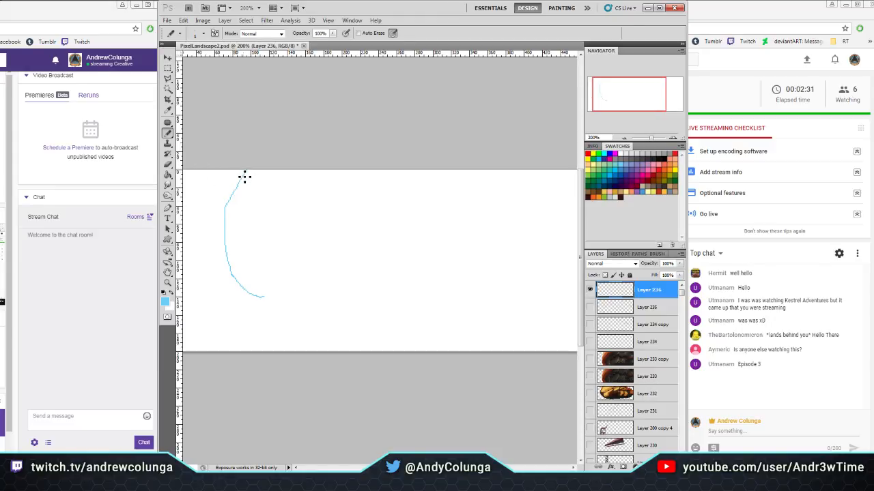
pyautogui.moveTo(234, 165)
pyautogui.mouseDown()
pyautogui.moveTo(245, 214)
pyautogui.moveTo(275, 244)
pyautogui.moveTo(333, 168)
pyautogui.mouseUp()
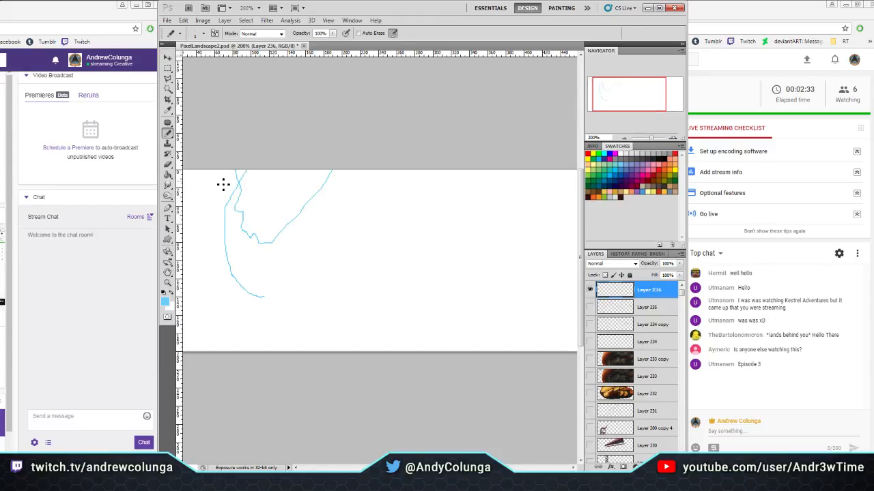
# Complete the rounded light blue outline up to the canvas's upper edge with an inner contour and lower curve, and shift the YouTube dashboard window aside
pyautogui.moveTo(232, 172); pyautogui.dragTo(228, 203)
pyautogui.moveTo(263, 297)
pyautogui.mouseDown()
pyautogui.moveTo(293, 304)
pyautogui.moveTo(327, 279)
pyautogui.moveTo(406, 179)
pyautogui.mouseUp()
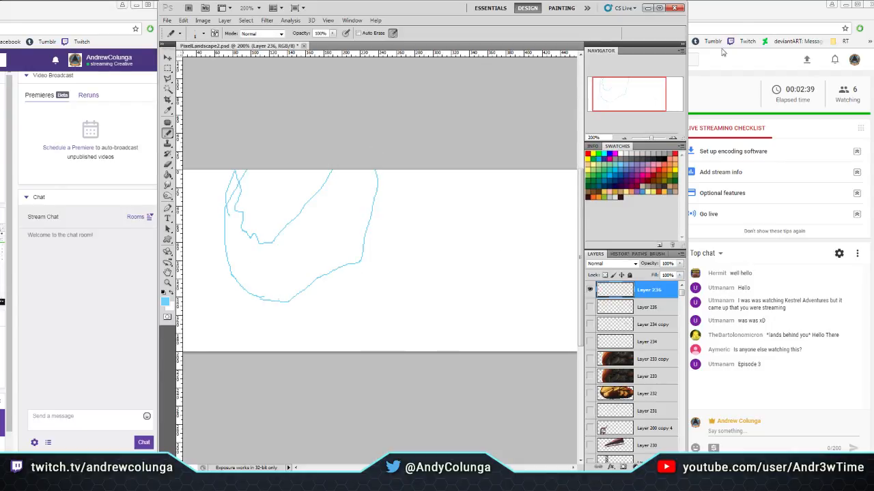
pyautogui.moveTo(753, 20); pyautogui.dragTo(787, 20)
pyautogui.click(297, 130)
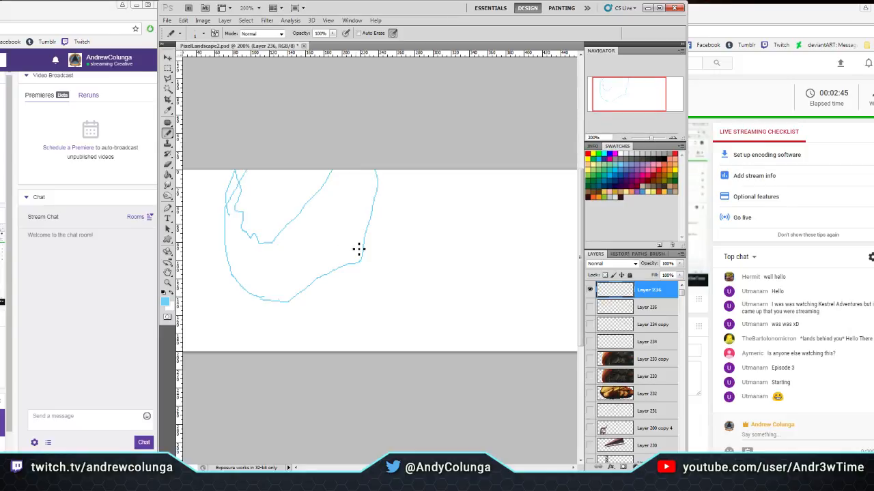
pyautogui.moveTo(276, 244)
pyautogui.mouseDown()
pyautogui.moveTo(317, 251)
pyautogui.moveTo(353, 213)
pyautogui.moveTo(351, 171)
pyautogui.mouseUp()
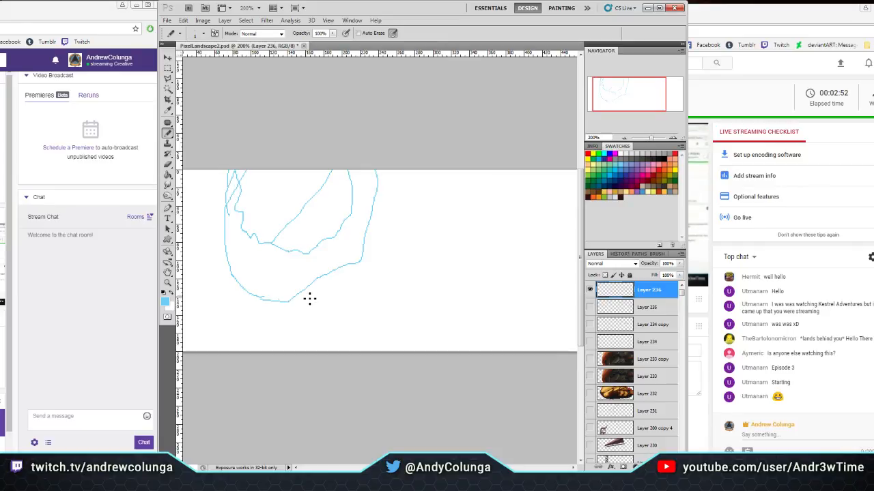
pyautogui.moveTo(287, 300); pyautogui.dragTo(342, 282)
# Sketch two tall wavy lines spanning the canvas height near its middle, plus angled strokes in the lower-right corner of the canvas
pyautogui.moveTo(404, 169)
pyautogui.mouseDown()
pyautogui.moveTo(421, 199)
pyautogui.moveTo(417, 263)
pyautogui.moveTo(445, 352)
pyautogui.mouseUp()
pyautogui.moveTo(526, 354)
pyautogui.mouseDown()
pyautogui.moveTo(541, 347)
pyautogui.moveTo(546, 324)
pyautogui.moveTo(502, 171)
pyautogui.mouseUp()
pyautogui.hscroll(5, 502, 178)
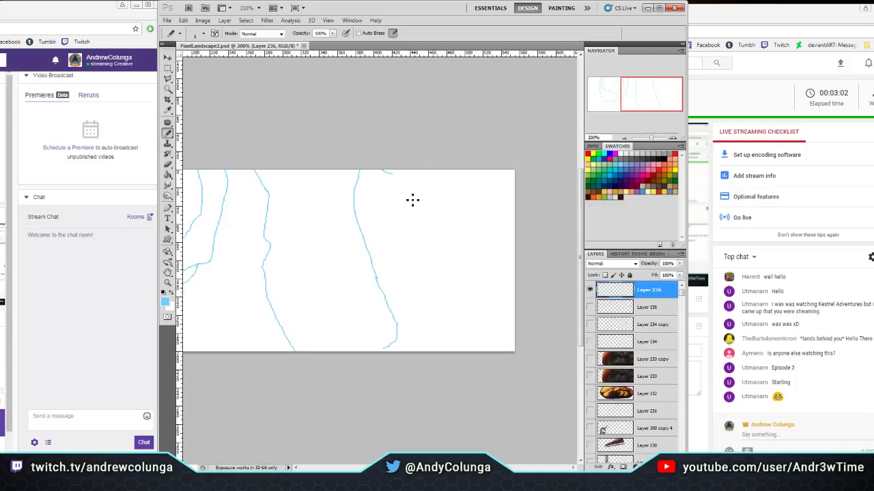
pyautogui.moveTo(409, 365)
pyautogui.mouseDown()
pyautogui.moveTo(488, 292)
pyautogui.moveTo(514, 176)
pyautogui.mouseUp()
pyautogui.moveTo(529, 285); pyautogui.dragTo(479, 375)
pyautogui.moveTo(481, 301)
pyautogui.mouseDown()
pyautogui.moveTo(523, 303)
pyautogui.moveTo(462, 379)
pyautogui.moveTo(501, 326)
pyautogui.moveTo(471, 351)
pyautogui.mouseUp()
# Double the middle wavy line and add curves around the rounded shape, including long lines sweeping from the upper to the lower canvas edge
pyautogui.hscroll(-3, 419, 273)
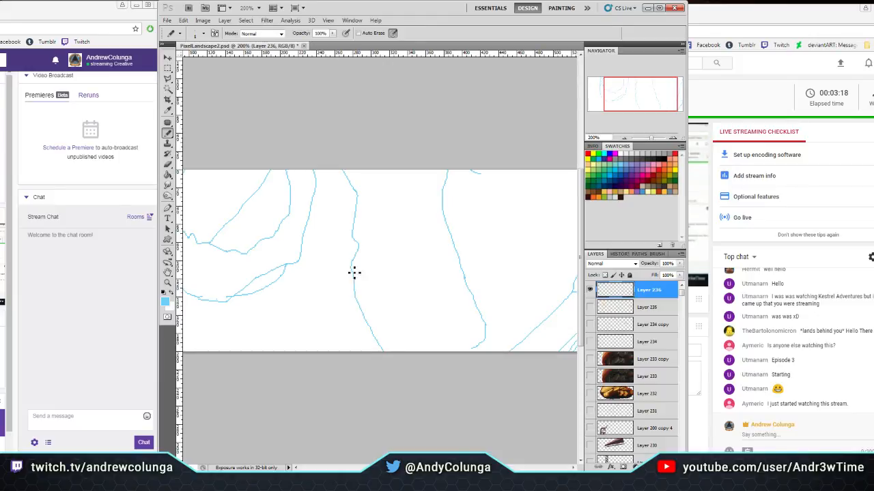
pyautogui.moveTo(334, 169)
pyautogui.mouseDown()
pyautogui.moveTo(354, 204)
pyautogui.moveTo(346, 228)
pyautogui.moveTo(358, 328)
pyautogui.moveTo(383, 371)
pyautogui.mouseUp()
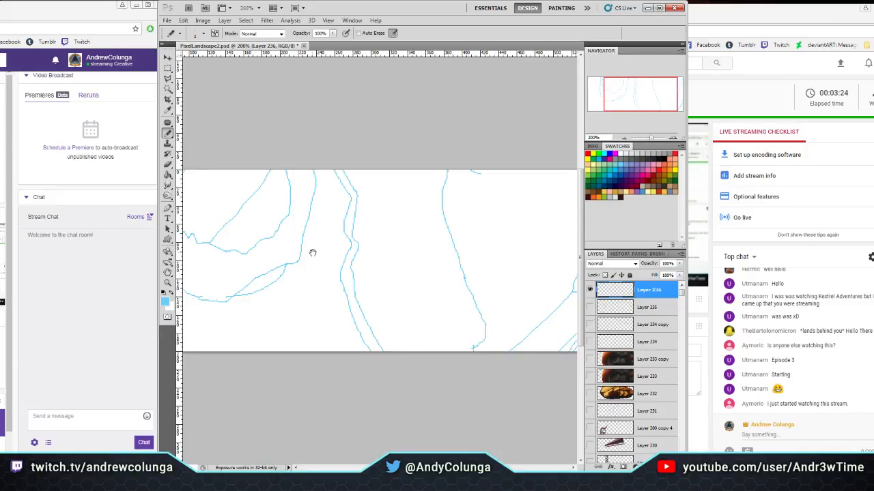
pyautogui.moveTo(332, 257); pyautogui.dragTo(381, 258)
pyautogui.moveTo(261, 303); pyautogui.dragTo(295, 352)
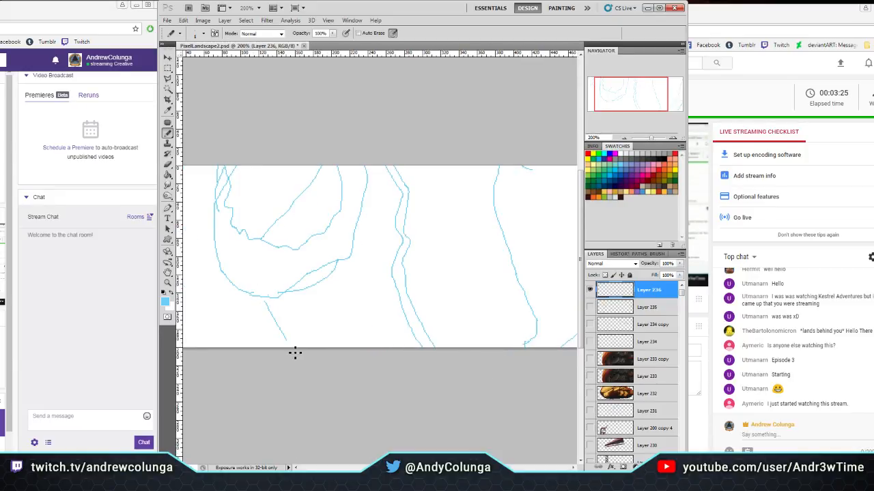
pyautogui.moveTo(232, 280)
pyautogui.mouseDown()
pyautogui.moveTo(204, 237)
pyautogui.moveTo(213, 152)
pyautogui.moveTo(198, 216)
pyautogui.moveTo(241, 284)
pyautogui.mouseUp()
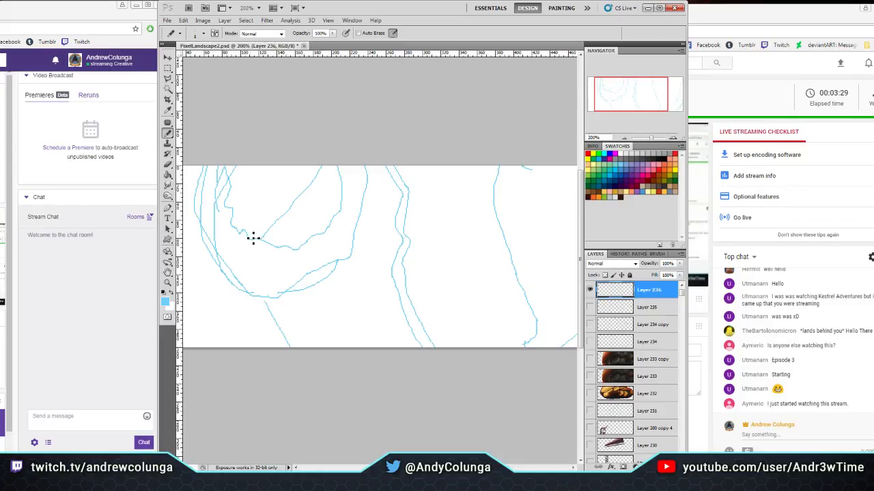
pyautogui.moveTo(257, 257)
pyautogui.mouseDown()
pyautogui.moveTo(278, 264)
pyautogui.moveTo(294, 227)
pyautogui.mouseUp()
pyautogui.moveTo(380, 165); pyautogui.dragTo(372, 256)
pyautogui.moveTo(365, 281)
pyautogui.mouseDown()
pyautogui.moveTo(350, 349)
pyautogui.moveTo(389, 268)
pyautogui.moveTo(388, 155)
pyautogui.moveTo(408, 182)
pyautogui.moveTo(421, 162)
pyautogui.moveTo(410, 207)
pyautogui.mouseUp()
# Sketch slanted cross lines bridging the two tall wavy lines at three heights, with a short stroke at the upper edge
pyautogui.moveTo(413, 163)
pyautogui.mouseDown()
pyautogui.moveTo(405, 217)
pyautogui.moveTo(461, 210)
pyautogui.mouseUp()
pyautogui.moveTo(409, 222); pyautogui.dragTo(498, 208)
pyautogui.moveTo(406, 220); pyautogui.dragTo(494, 200)
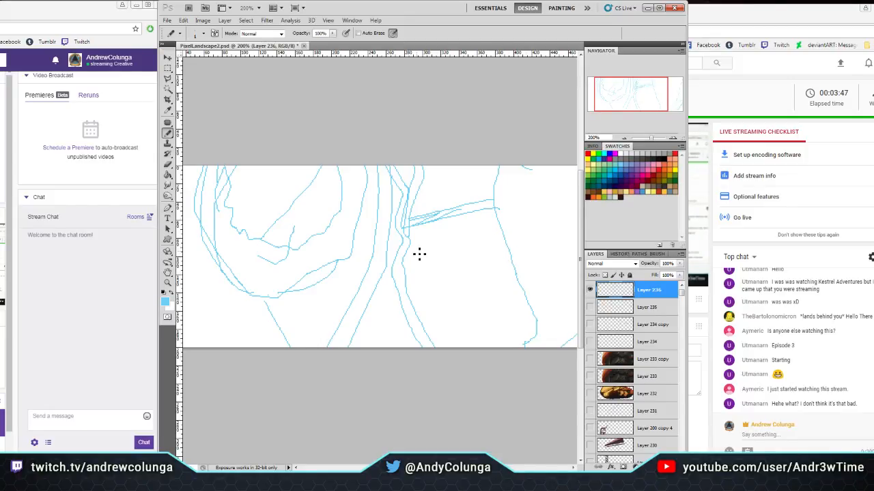
pyautogui.moveTo(404, 260); pyautogui.dragTo(508, 247)
pyautogui.moveTo(415, 260); pyautogui.dragTo(513, 258)
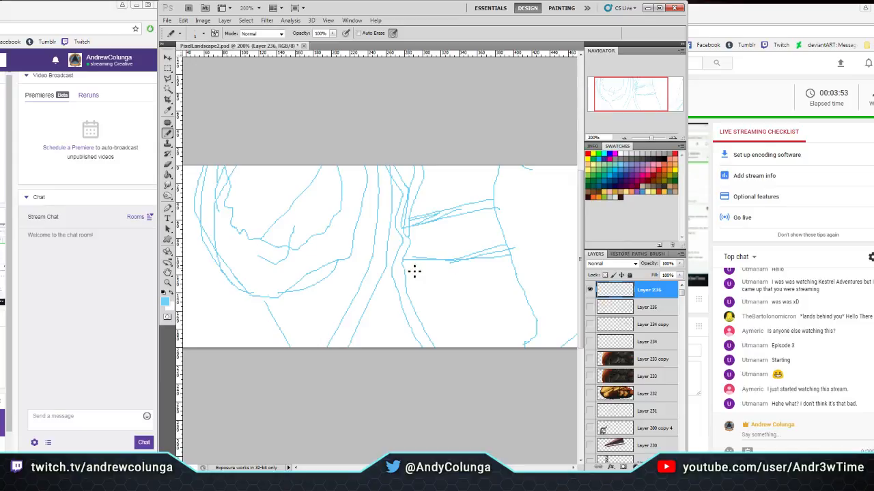
pyautogui.moveTo(430, 333); pyautogui.dragTo(546, 312)
# Draw two tall lines beside the second wavy line, fill the gap with slanted strokes, and add a stroke in the lower-right corner of the canvas
pyautogui.moveTo(630, 98); pyautogui.dragTo(645, 99)
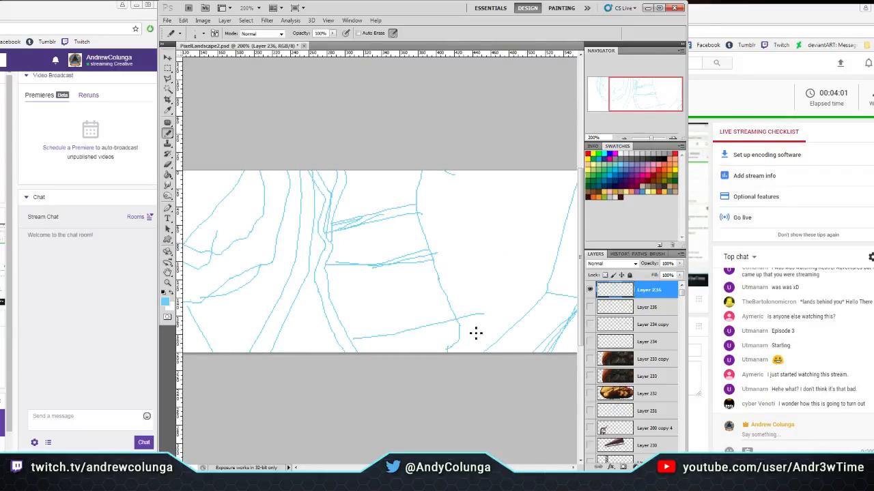
pyautogui.moveTo(458, 160); pyautogui.dragTo(476, 361)
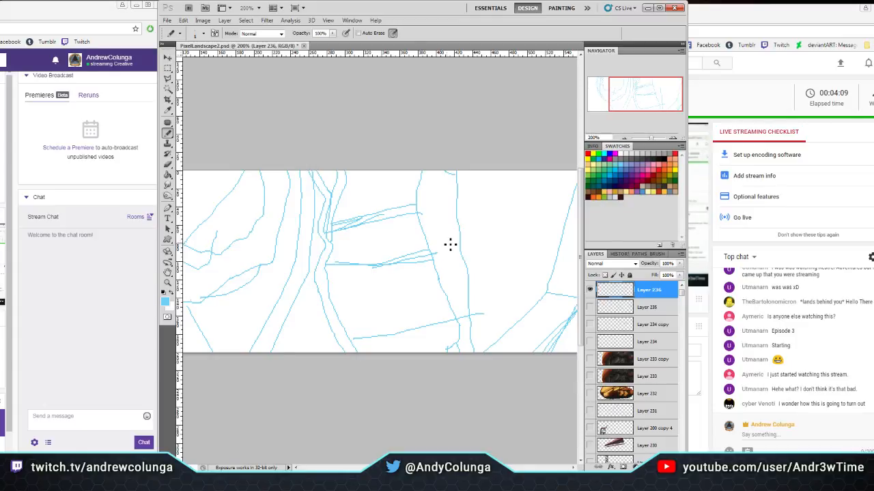
pyautogui.moveTo(433, 184); pyautogui.dragTo(439, 217)
pyautogui.moveTo(460, 269); pyautogui.dragTo(431, 205)
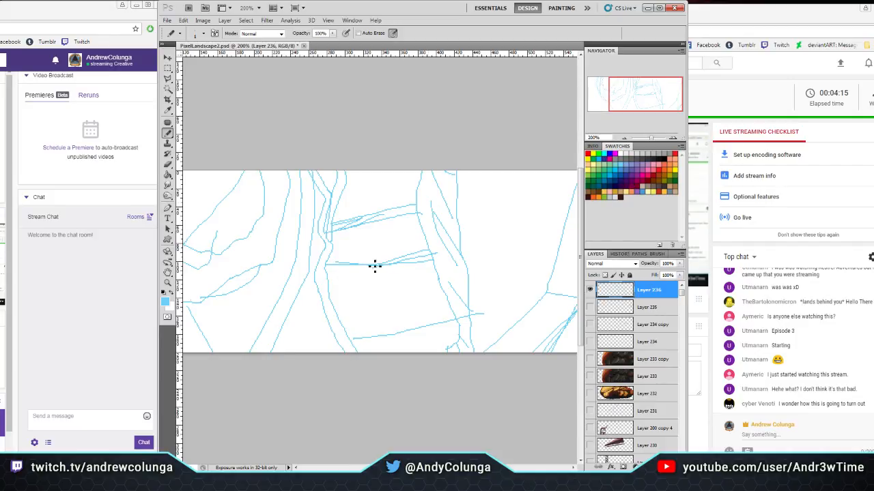
pyautogui.moveTo(445, 165); pyautogui.dragTo(469, 202)
pyautogui.moveTo(471, 163); pyautogui.dragTo(473, 352)
pyautogui.moveTo(574, 304); pyautogui.dragTo(559, 311)
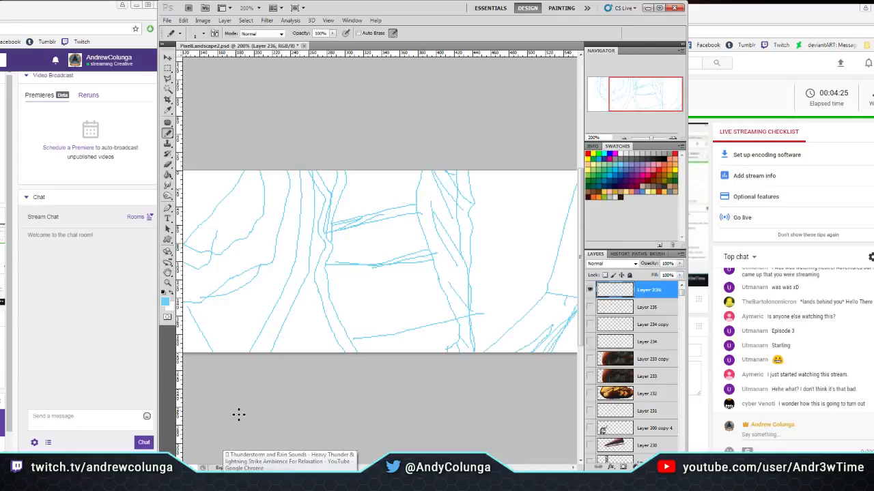
# Check the Open Broadcaster Software window and the YouTube live chat, and return to Photoshop
pyautogui.hotkey('alt', 'Tab')
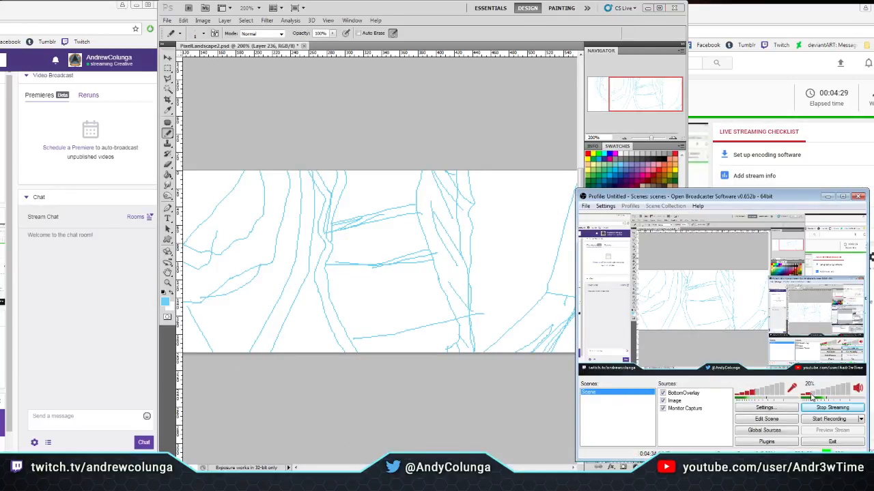
pyautogui.click(828, 197)
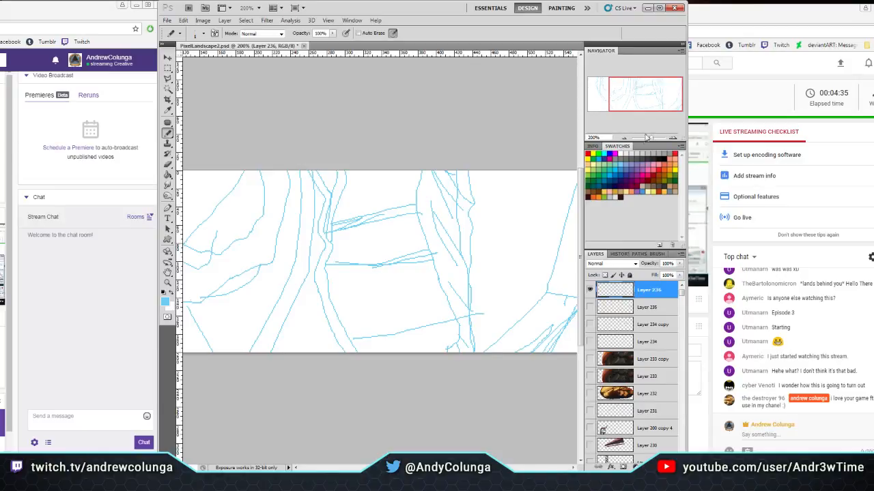
pyautogui.click(740, 298)
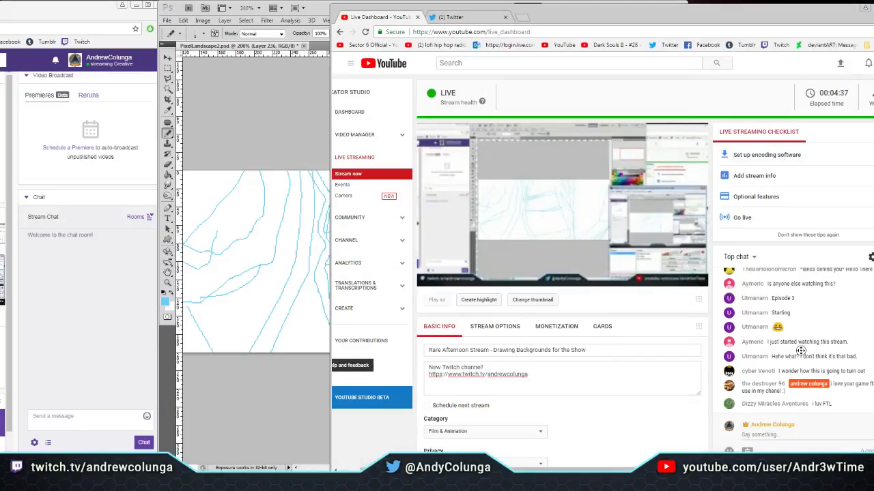
pyautogui.click(277, 111)
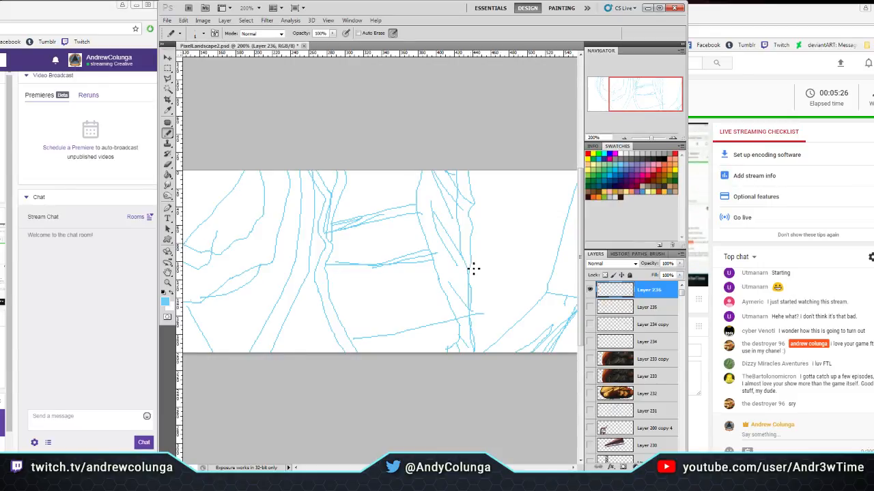
# Sketch two short strokes off the tall column's outer edge and a line up to the canvas's upper-right corner
pyautogui.moveTo(473, 270); pyautogui.dragTo(493, 274)
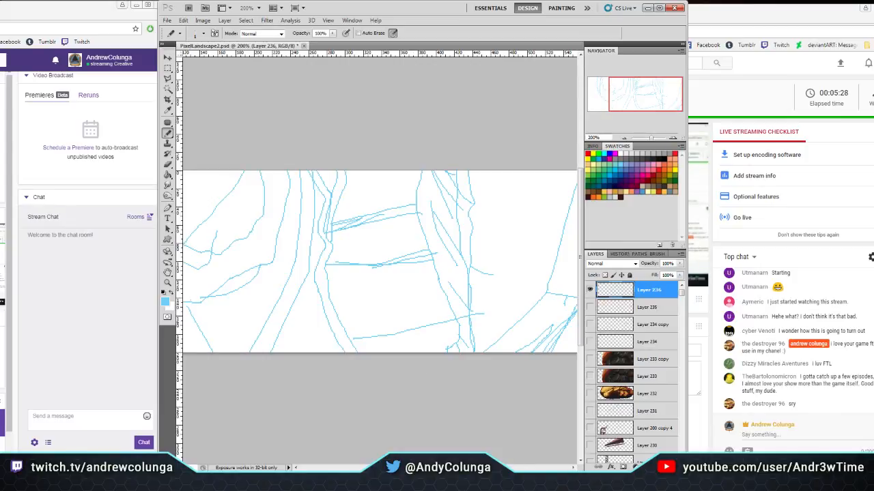
pyautogui.hscroll(5, 378, 263)
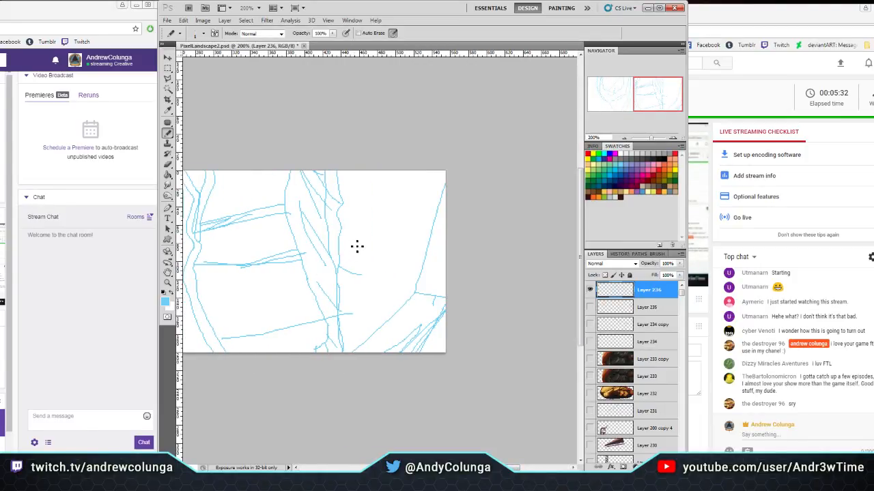
pyautogui.moveTo(341, 285); pyautogui.dragTo(379, 294)
pyautogui.moveTo(428, 232); pyautogui.dragTo(441, 164)
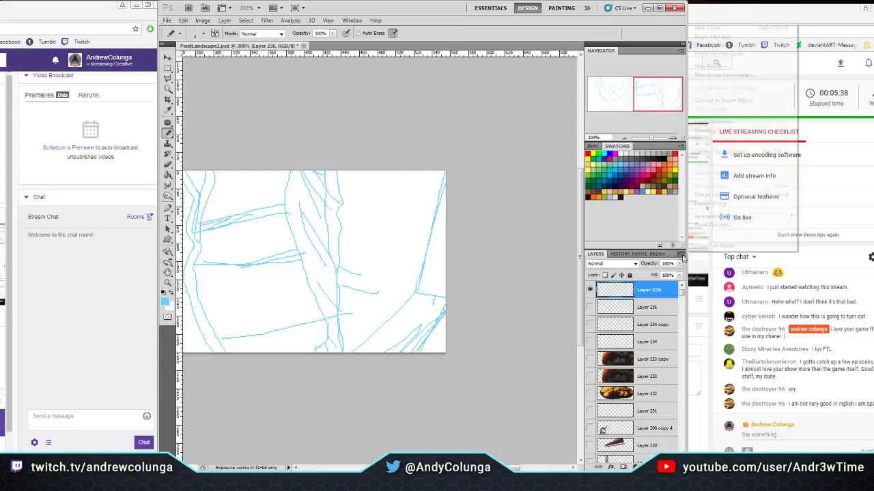
# Create a new layer above Layer 236 in Normal mode at 100% opacity
pyautogui.click(680, 254)
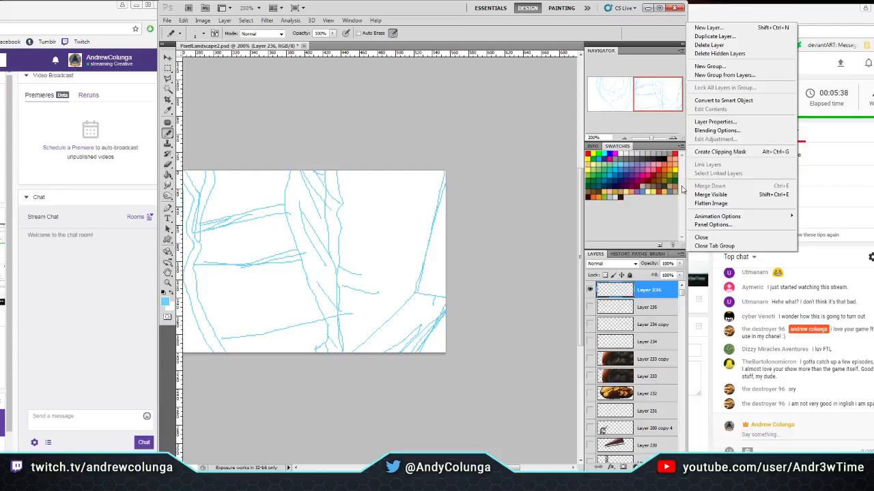
pyautogui.click(710, 28)
pyautogui.click(508, 154)
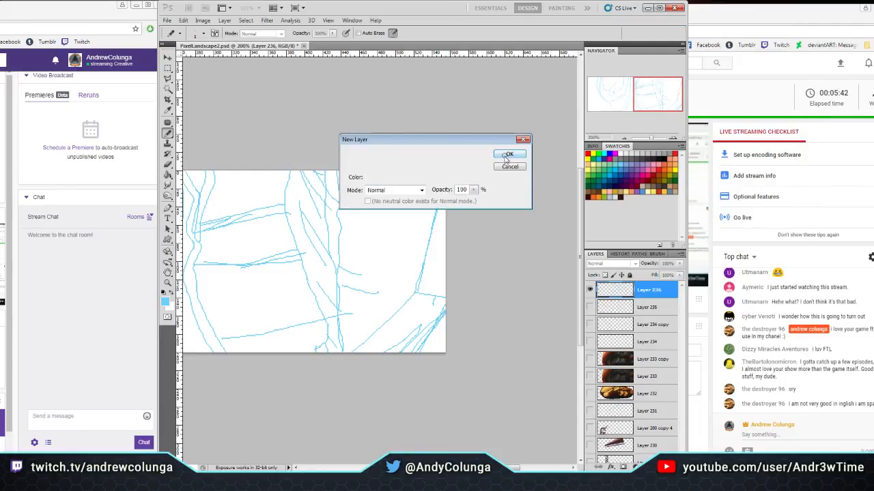
# Switch to the YouTube live dashboard, shift its window so the full stream chat shows, and return to Photoshop
pyautogui.click(753, 23)
pyautogui.moveTo(753, 24)
pyautogui.mouseDown()
pyautogui.moveTo(732, 21)
pyautogui.moveTo(751, 20)
pyautogui.mouseUp()
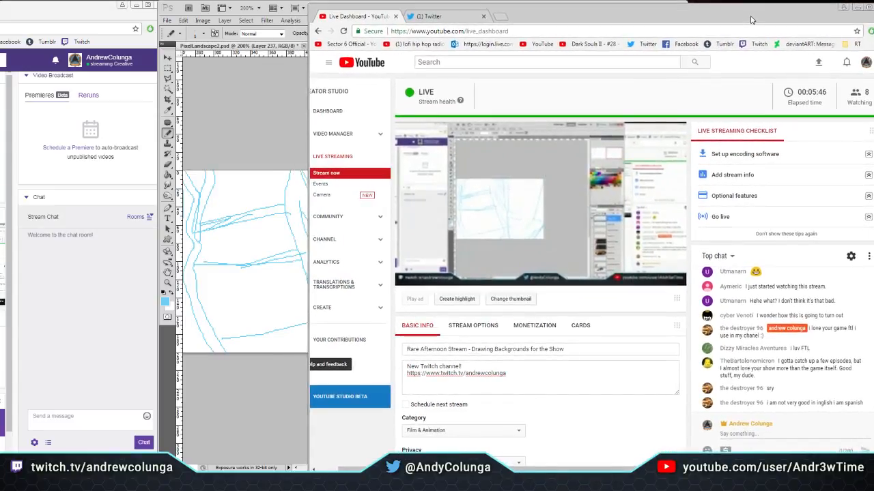
pyautogui.click(286, 110)
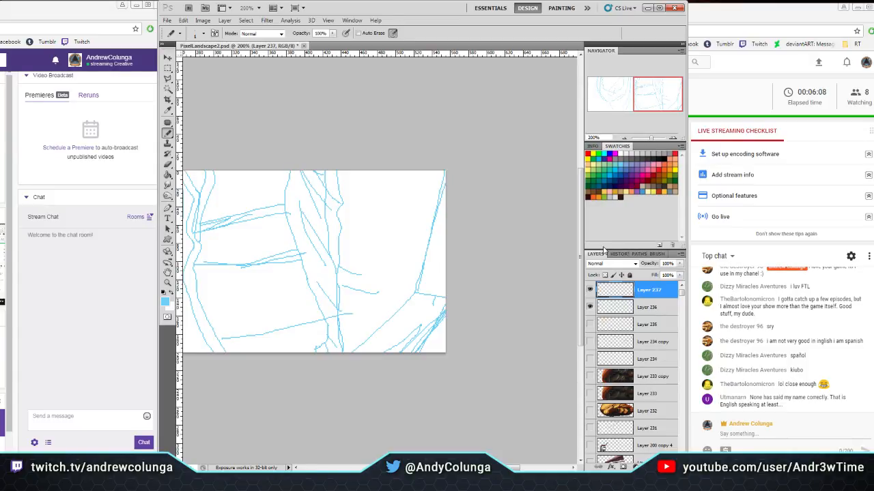
# Set the foreground colour to red, zoom to 300% on the rounded shape, and reselect the Pencil tool
pyautogui.click(681, 254)
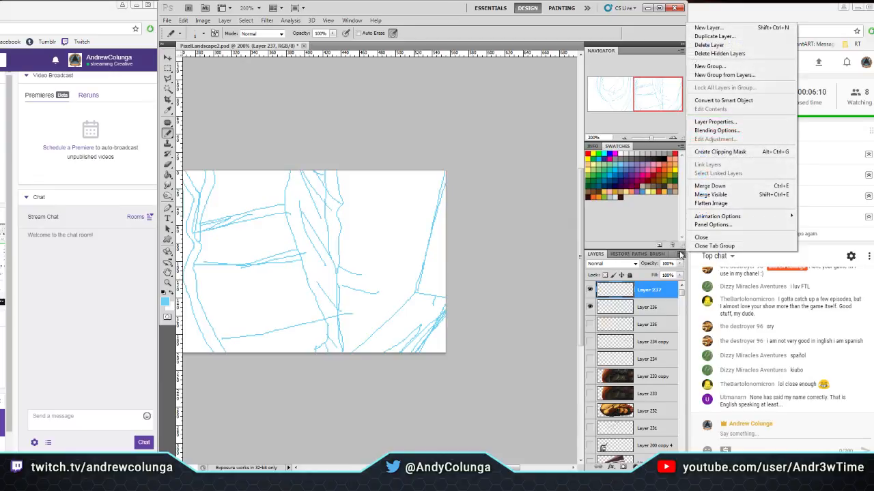
pyautogui.click(362, 239)
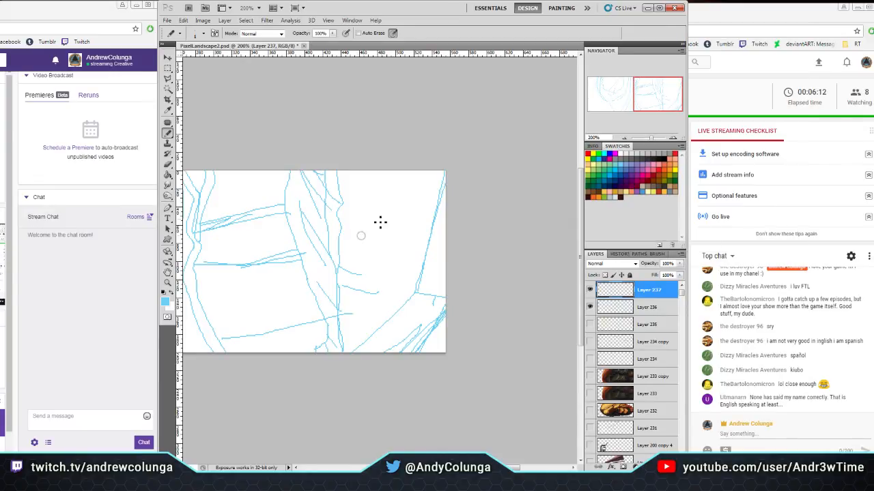
pyautogui.hscroll(-5, 362, 239)
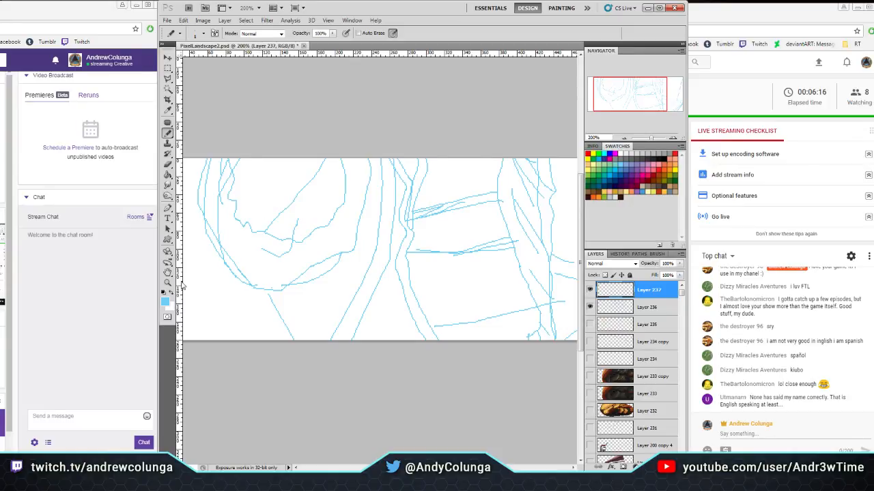
pyautogui.click(660, 169)
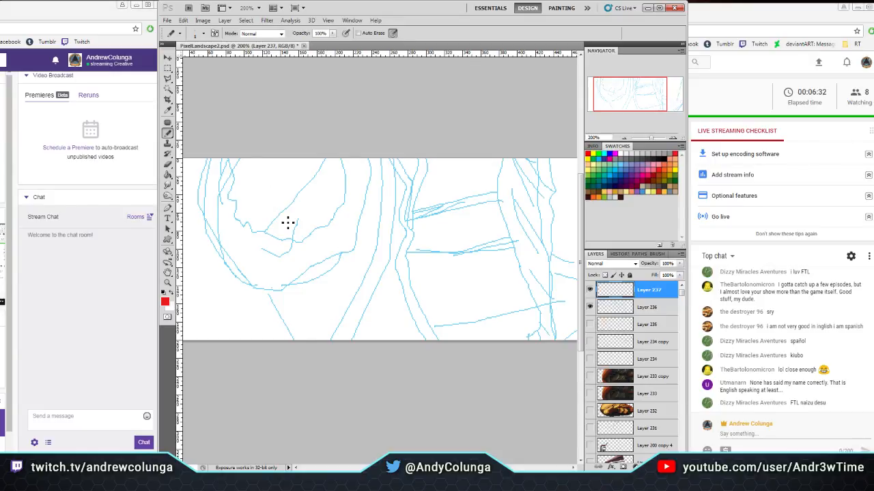
pyautogui.press('z')
pyautogui.click(230, 229)
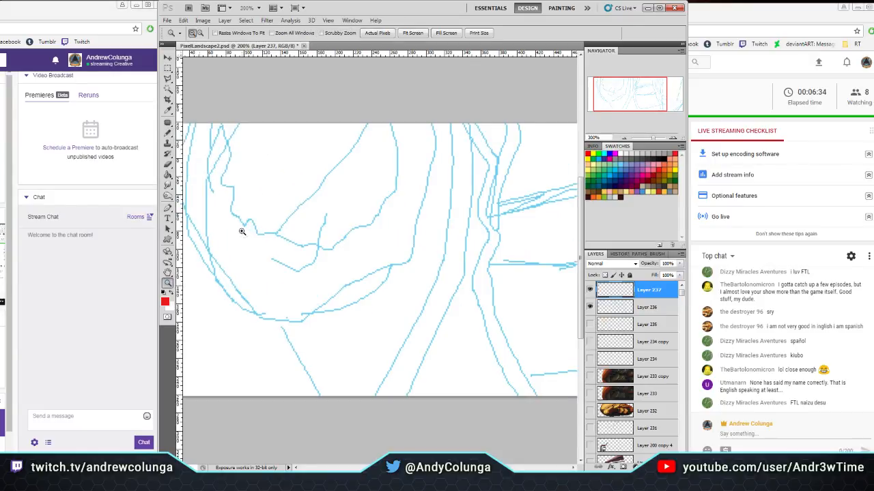
pyautogui.moveTo(621, 89); pyautogui.dragTo(612, 91)
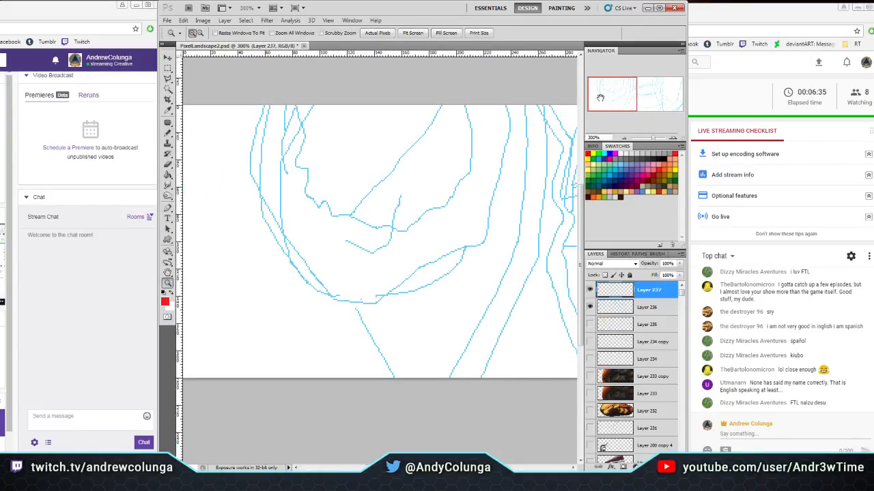
pyautogui.click(170, 135)
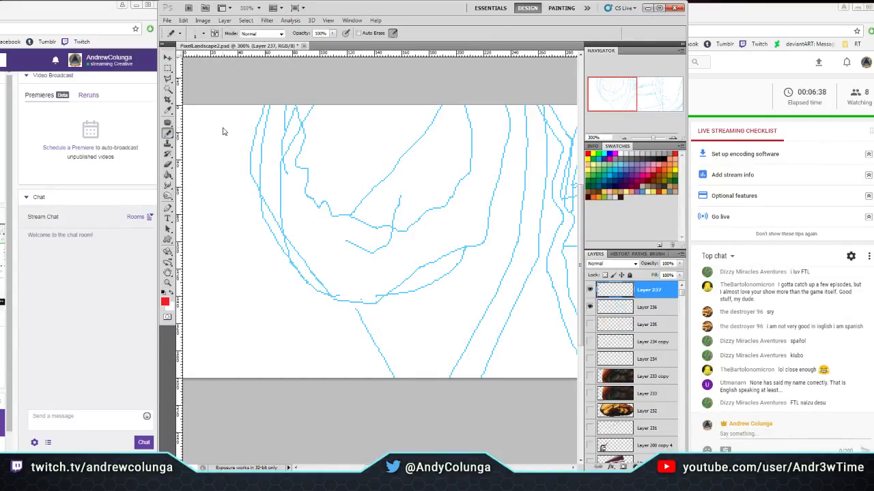
# Trace the rounded shape's outer left side and underside on Layer 237 with connected straight red lines
pyautogui.press('shift')
pyautogui.keyDown('shift'); pyautogui.click(251, 179); pyautogui.keyUp('shift')
pyautogui.keyDown('shift'); pyautogui.click(323, 296); pyautogui.keyUp('shift')
pyautogui.keyDown('shift'); pyautogui.click(377, 305); pyautogui.keyUp('shift')
pyautogui.keyDown('shift'); pyautogui.click(429, 290); pyautogui.keyUp('shift')
pyautogui.keyDown('shift'); pyautogui.click(479, 245); pyautogui.keyUp('shift')
# Trace the rounded shape's upper underside edge and right side to the canvas's upper edge in red, and outline the jagged inner contour
pyautogui.click(380, 304)
pyautogui.keyDown('shift'); pyautogui.click(420, 267); pyautogui.keyUp('shift')
pyautogui.keyDown('shift'); pyautogui.click(486, 241); pyautogui.keyUp('shift')
pyautogui.keyDown('shift'); pyautogui.click(508, 140); pyautogui.keyUp('shift')
pyautogui.keyDown('shift'); pyautogui.click(511, 106); pyautogui.keyUp('shift')
pyautogui.moveTo(622, 93)
pyautogui.mouseDown()
pyautogui.moveTo(633, 93)
pyautogui.moveTo(614, 88)
pyautogui.mouseUp()
pyautogui.moveTo(272, 114)
pyautogui.mouseDown()
pyautogui.moveTo(282, 172)
pyautogui.moveTo(395, 239)
pyautogui.moveTo(426, 219)
pyautogui.moveTo(463, 113)
pyautogui.mouseUp()
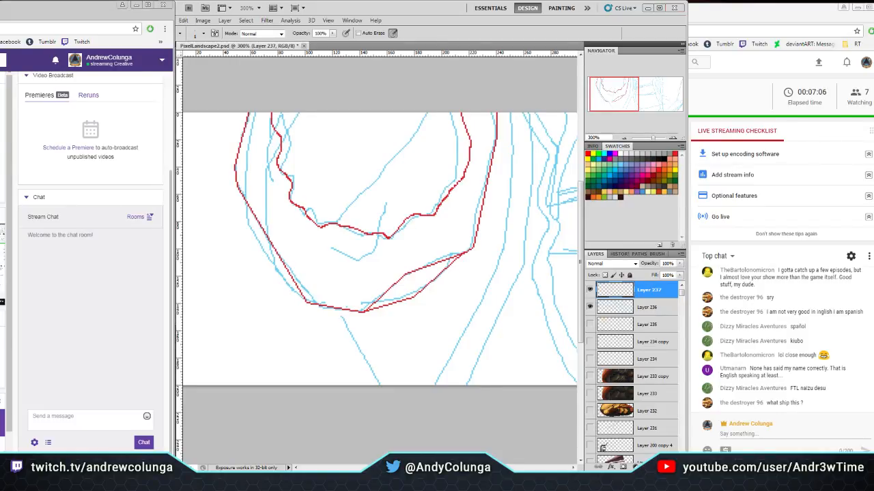
# Switch to the browser window with the music videos, show the Chillhop Essentials video, and minimise that window
pyautogui.hotkey('alt', 'Tab')
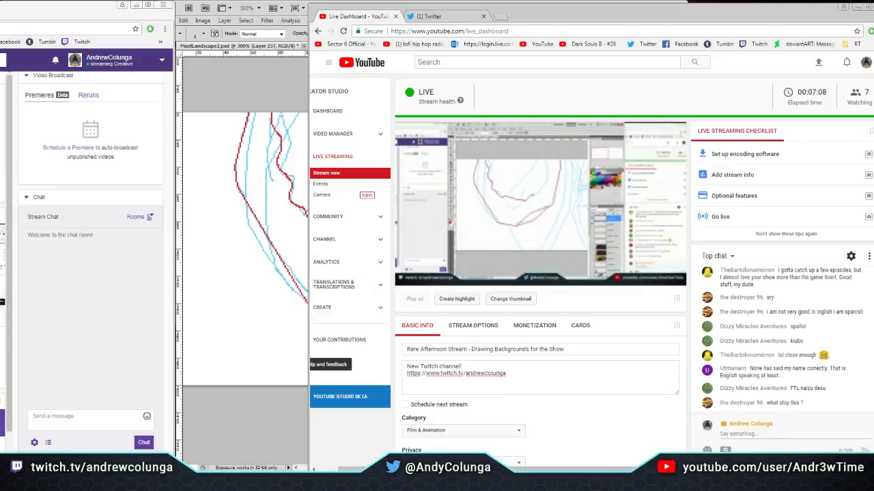
pyautogui.hotkey('alt', 'Tab')
pyautogui.hotkey('alt', 'Tab')
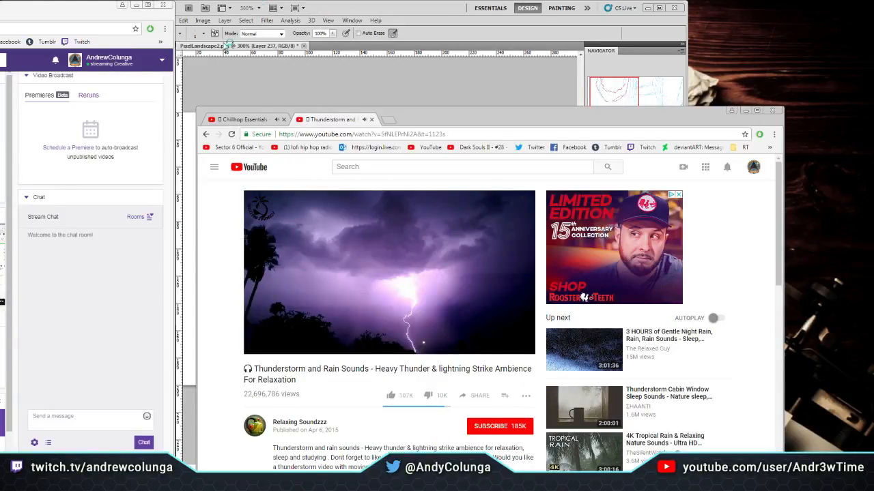
pyautogui.click(245, 119)
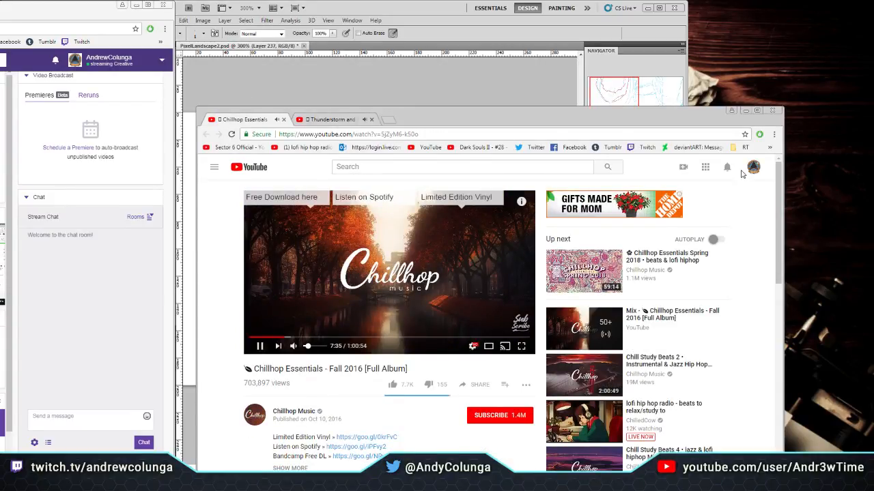
pyautogui.click(744, 110)
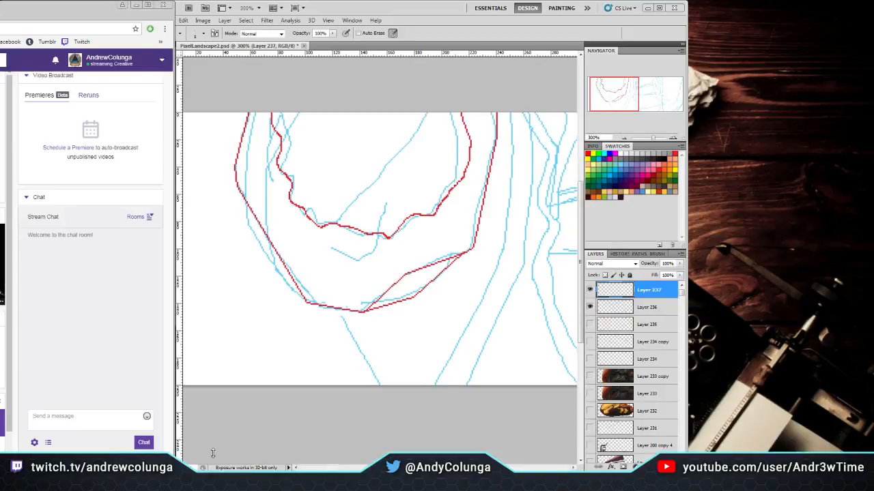
# Bring up the YouTube live dashboard to check the stream and its chat, and return to Photoshop
pyautogui.hotkey('alt', 'Tab')
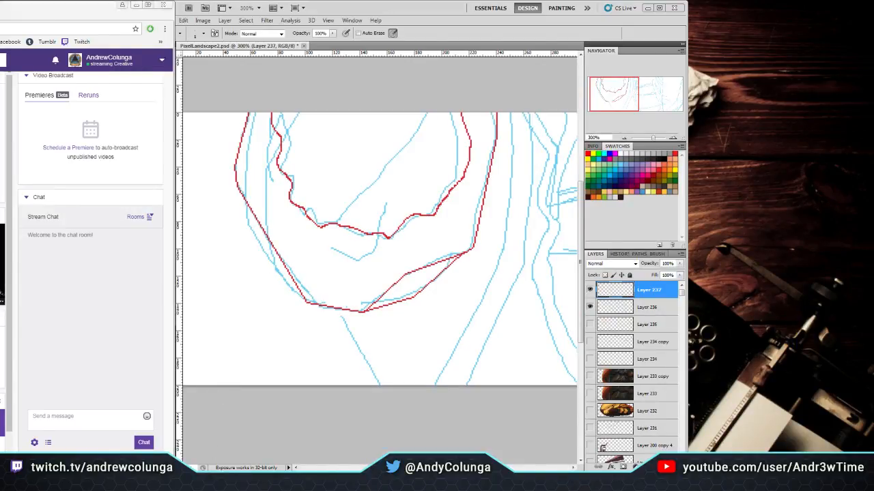
pyautogui.hotkey('alt', 'Tab')
pyautogui.hotkey('alt', 'Tab')
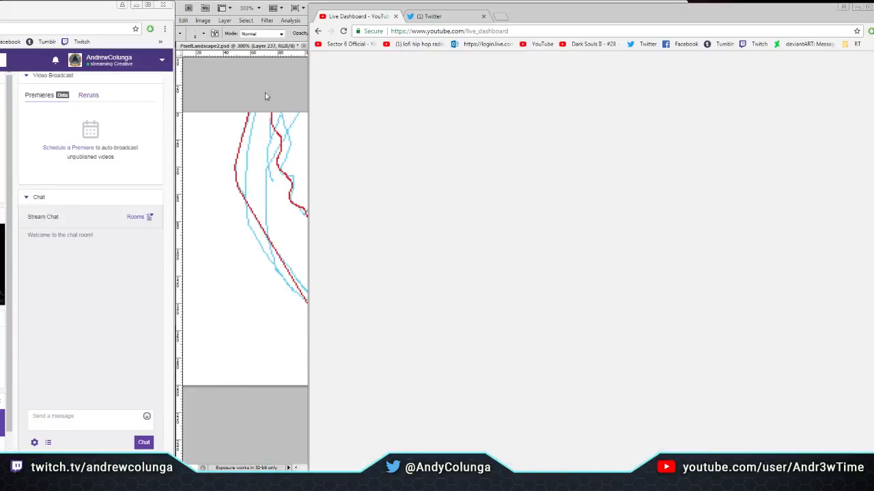
pyautogui.click(267, 85)
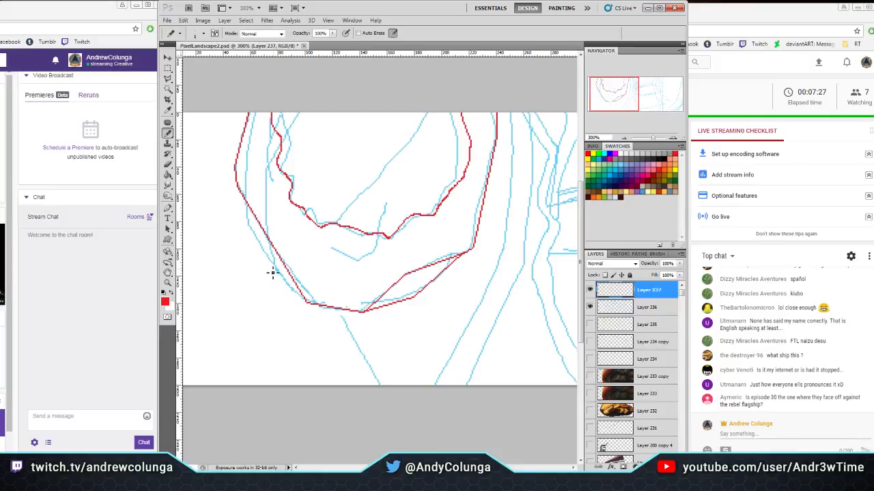
pyautogui.click(712, 13)
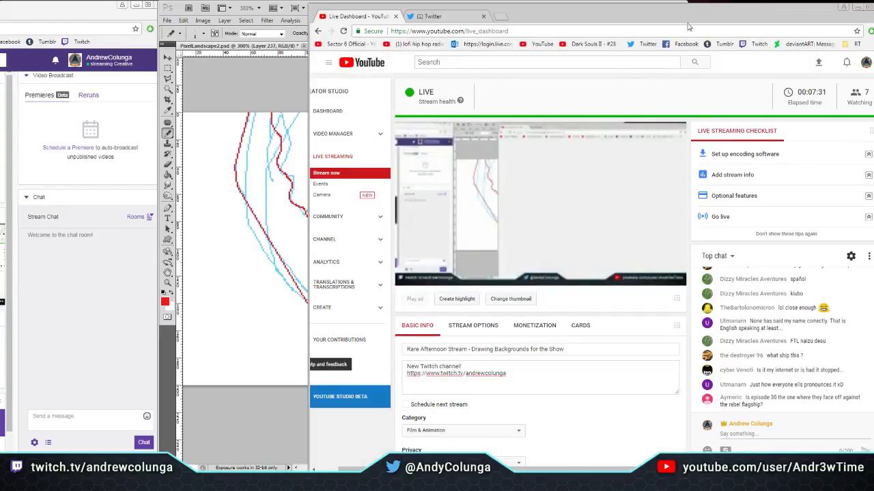
pyautogui.click(248, 93)
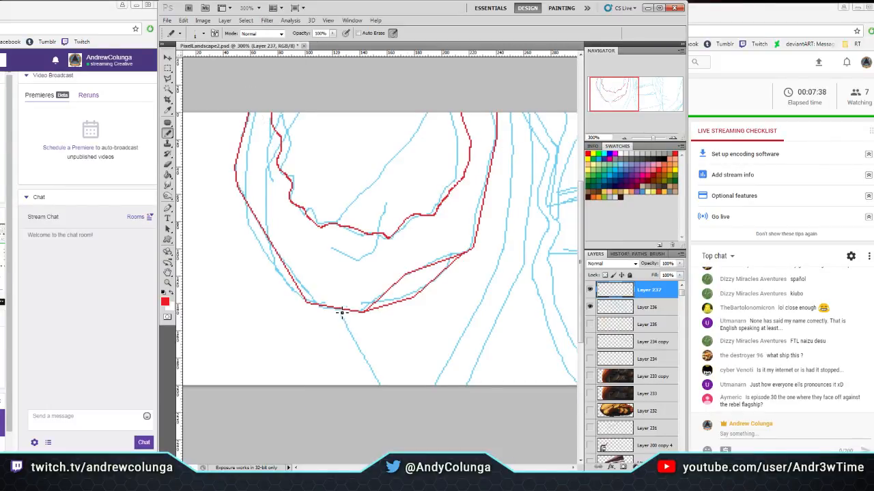
# Trace the stem's left edge below the rounded shape and the first bent line on its right with straight red lines
pyautogui.keyDown('shift'); pyautogui.click(386, 398); pyautogui.keyUp('shift')
pyautogui.click(434, 396)
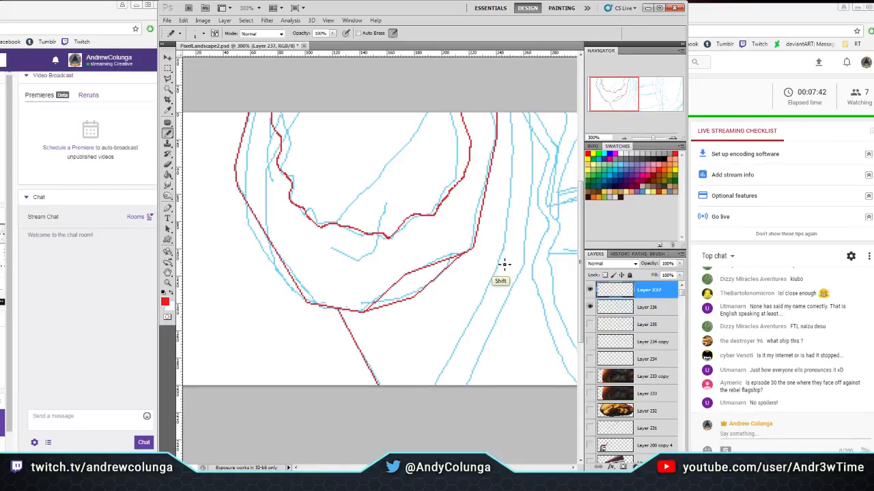
pyautogui.keyDown('shift'); pyautogui.click(502, 261); pyautogui.keyUp('shift')
pyautogui.keyDown('shift'); pyautogui.click(512, 109); pyautogui.keyUp('shift')
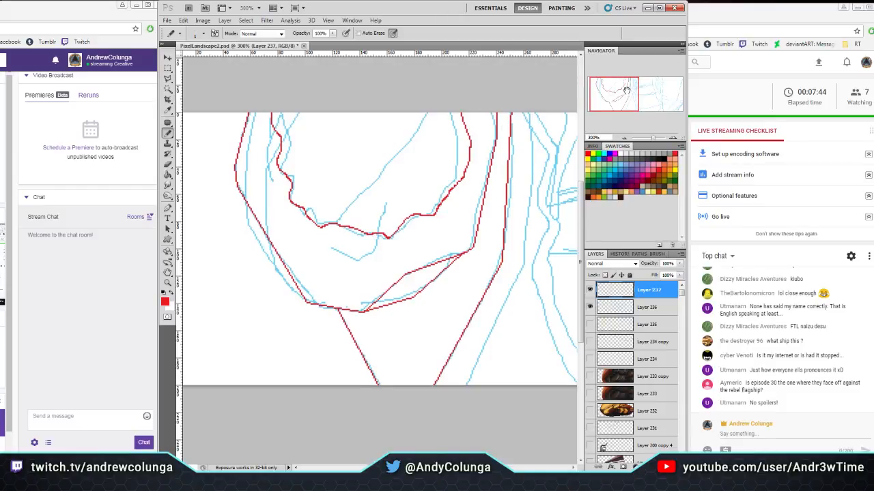
# Trace the stem's outer bent right line in red and double the left half of the jagged inner contour with a parallel line
pyautogui.hscroll(4, 512, 109)
pyautogui.click(352, 408)
pyautogui.keyDown('shift'); pyautogui.click(417, 274); pyautogui.keyUp('shift')
pyautogui.keyDown('shift'); pyautogui.click(421, 123); pyautogui.keyUp('shift')
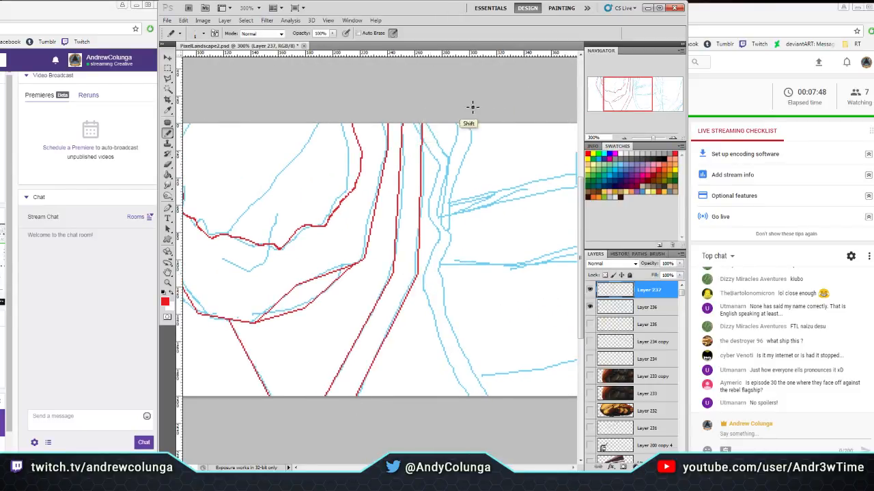
pyautogui.hscroll(-3, 478, 116)
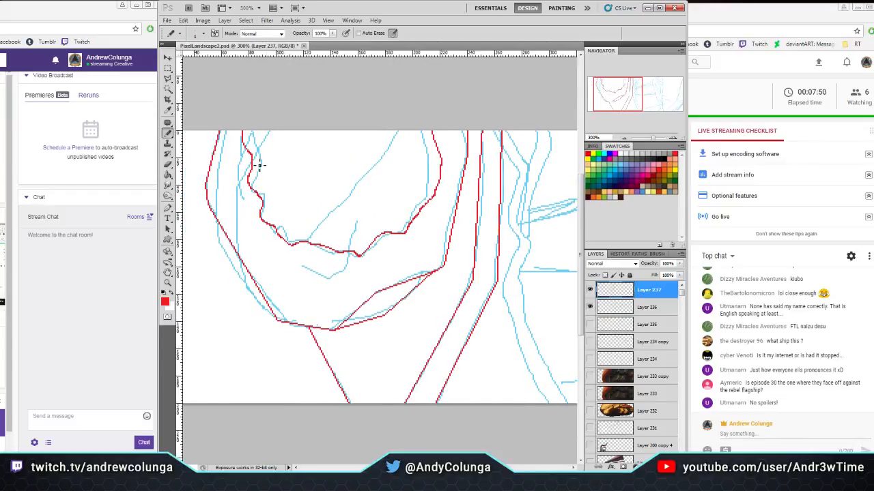
pyautogui.moveTo(248, 130)
pyautogui.mouseDown()
pyautogui.moveTo(269, 219)
pyautogui.moveTo(289, 239)
pyautogui.moveTo(360, 254)
pyautogui.mouseUp()
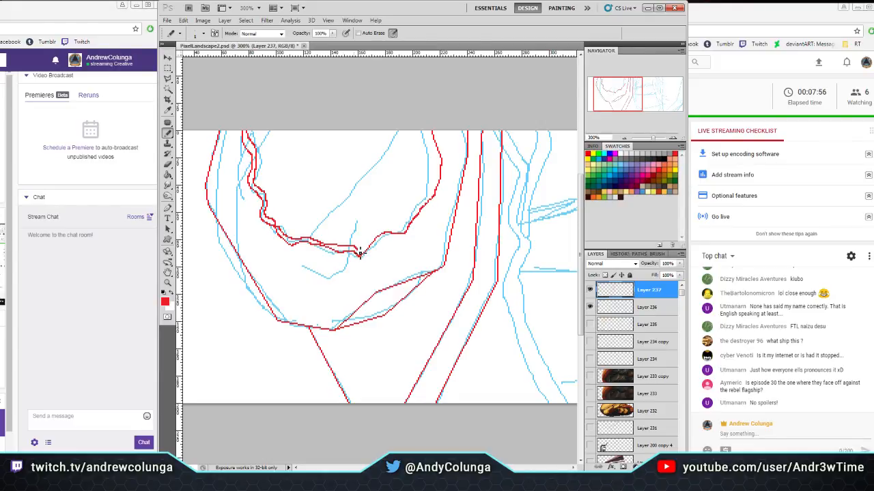
# Show the finished artwork on Layer 232 beneath the linework, zoom out to compare it, and hide that layer again
pyautogui.click(590, 411)
pyautogui.moveTo(647, 77); pyautogui.dragTo(639, 55)
pyautogui.hotkey('ctrl', '-')
pyautogui.hotkey('ctrl', '-')
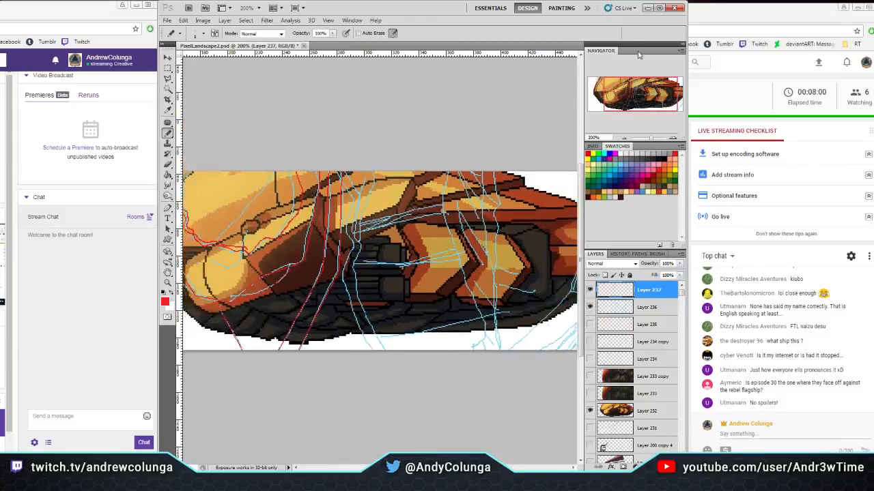
pyautogui.click(590, 411)
# Trace the wavy band right of the stem with two parallel red pencil lines, and the far column's wavy right edge
pyautogui.click(167, 282)
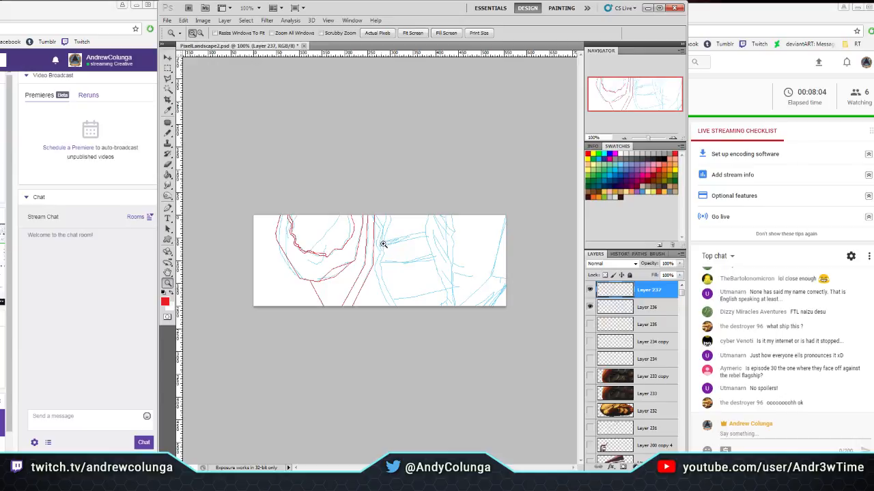
pyautogui.click(388, 241)
pyautogui.click(383, 256)
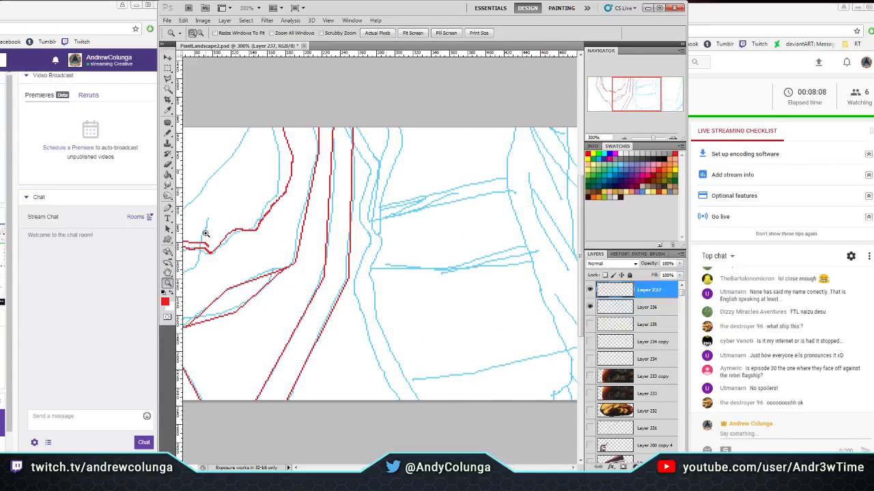
pyautogui.click(166, 133)
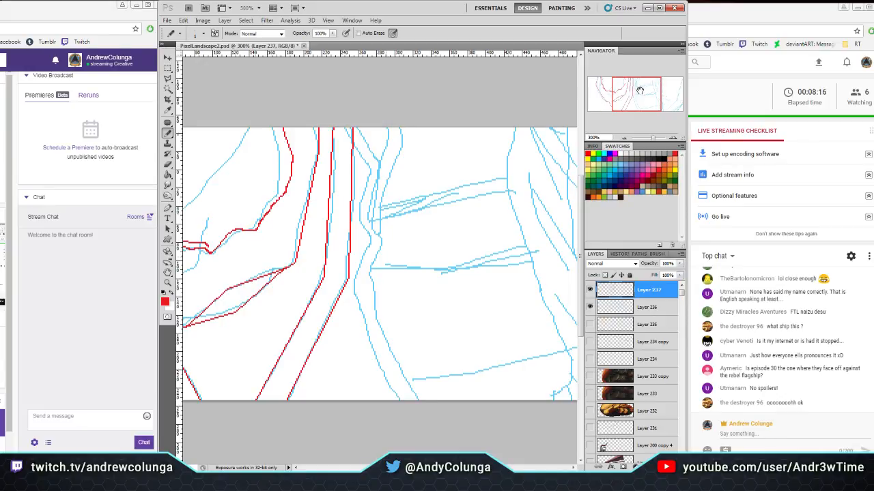
pyautogui.moveTo(639, 90); pyautogui.dragTo(647, 90)
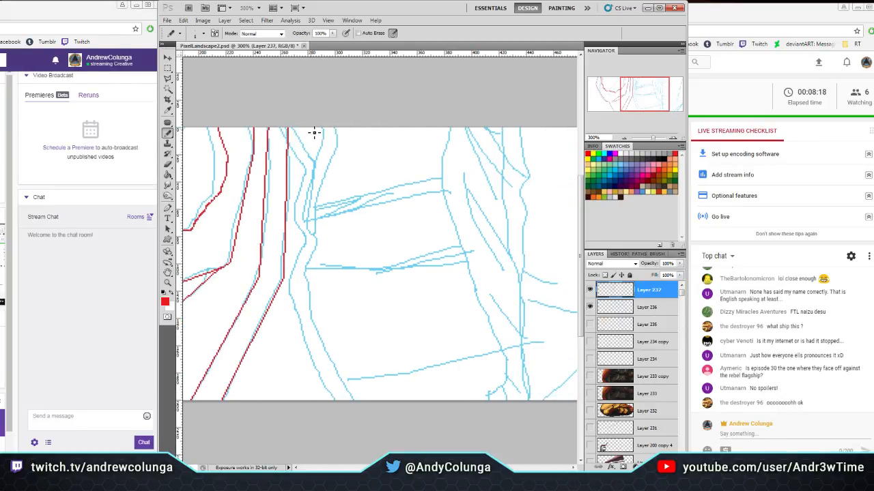
pyautogui.moveTo(295, 130)
pyautogui.mouseDown()
pyautogui.moveTo(313, 162)
pyautogui.moveTo(301, 198)
pyautogui.moveTo(313, 237)
pyautogui.moveTo(296, 286)
pyautogui.moveTo(321, 374)
pyautogui.moveTo(356, 407)
pyautogui.moveTo(324, 361)
pyautogui.moveTo(306, 292)
pyautogui.moveTo(319, 189)
pyautogui.moveTo(304, 130)
pyautogui.mouseUp()
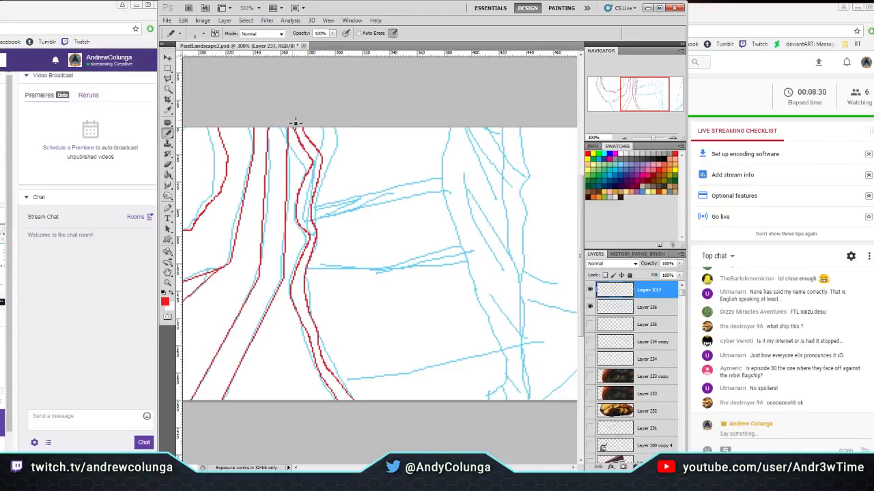
pyautogui.moveTo(635, 89); pyautogui.dragTo(655, 90)
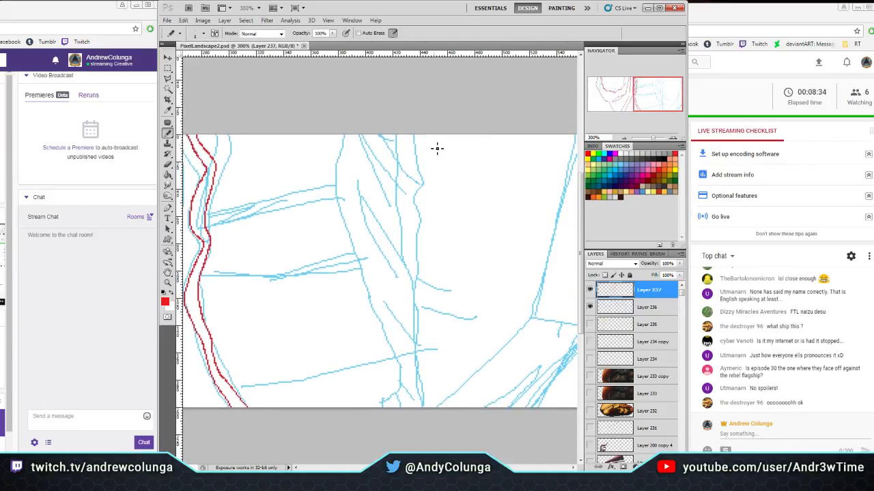
pyautogui.moveTo(421, 130)
pyautogui.mouseDown()
pyautogui.moveTo(417, 299)
pyautogui.moveTo(424, 408)
pyautogui.mouseUp()
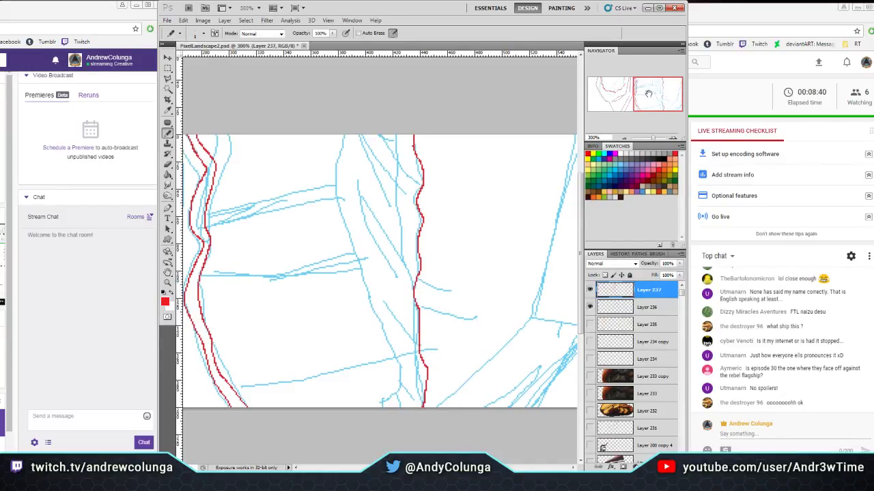
# Trace the bent line near the canvas's right edge, the short edge from its corner, and the lower-right diagonal with straight red lines
pyautogui.scroll(1, 463, 382)
pyautogui.hscroll(5, 378, 290)
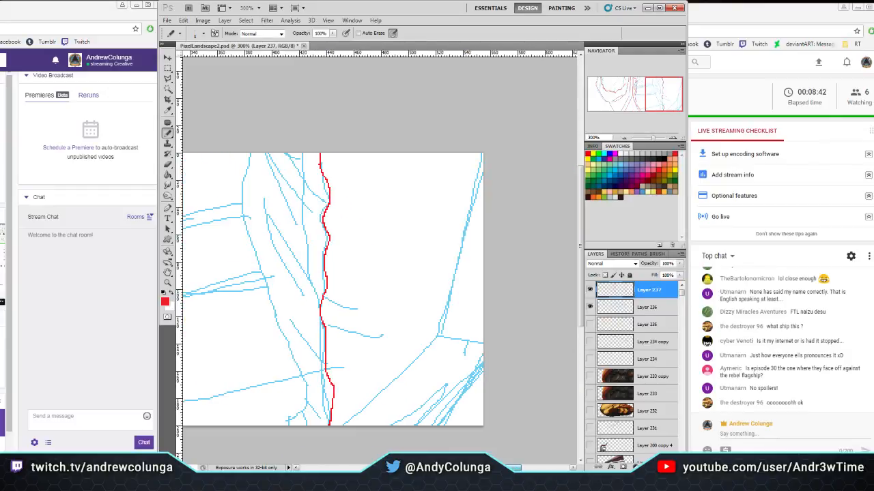
pyautogui.moveTo(434, 306); pyautogui.dragTo(415, 265)
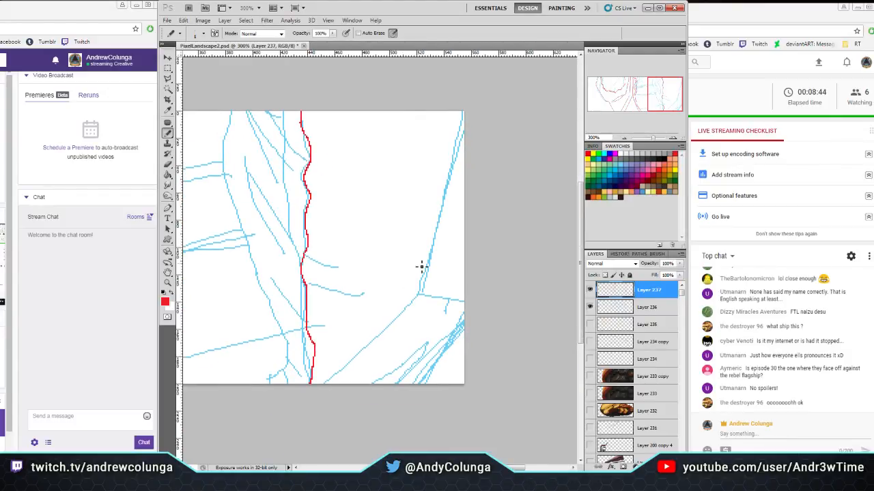
pyautogui.click(325, 388)
pyautogui.keyDown('shift'); pyautogui.click(421, 294); pyautogui.keyUp('shift')
pyautogui.keyDown('shift'); pyautogui.click(468, 112); pyautogui.keyUp('shift')
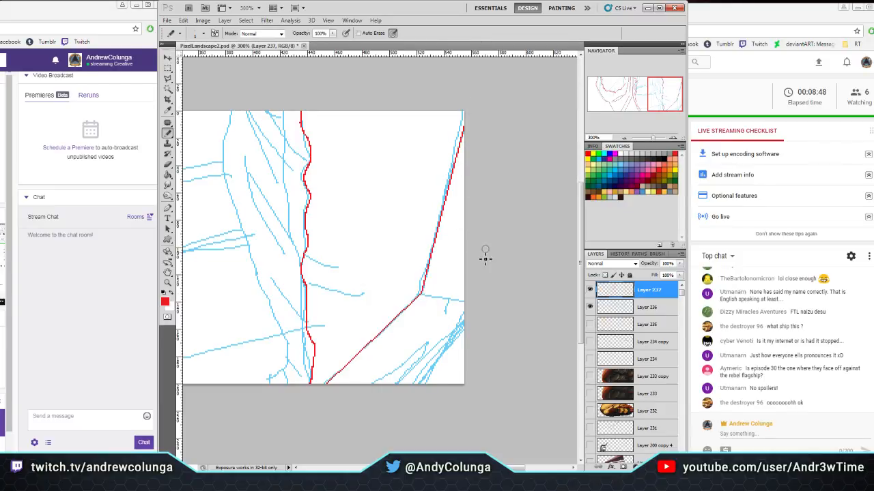
pyautogui.click(469, 311)
pyautogui.keyDown('shift'); pyautogui.click(415, 390); pyautogui.keyUp('shift')
pyautogui.click(421, 295)
pyautogui.keyDown('shift'); pyautogui.click(468, 301); pyautogui.keyUp('shift')
# Trace the far column's wavy left edge and the diagonal crease lines in its upper half in red
pyautogui.moveTo(372, 253); pyautogui.dragTo(519, 256)
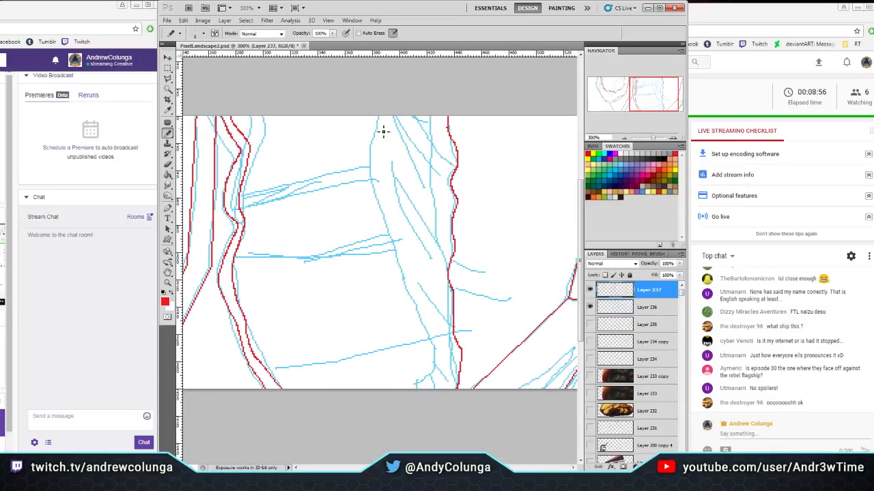
pyautogui.moveTo(385, 116)
pyautogui.mouseDown()
pyautogui.moveTo(374, 147)
pyautogui.moveTo(388, 208)
pyautogui.moveTo(440, 341)
pyautogui.moveTo(419, 404)
pyautogui.mouseUp()
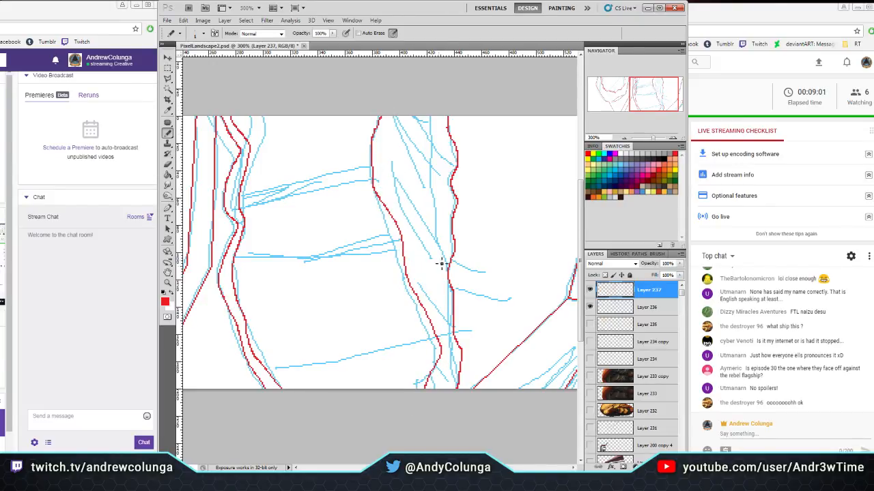
pyautogui.moveTo(451, 267); pyautogui.dragTo(387, 160)
pyautogui.keyDown('shift'); pyautogui.click(409, 146); pyautogui.keyUp('shift')
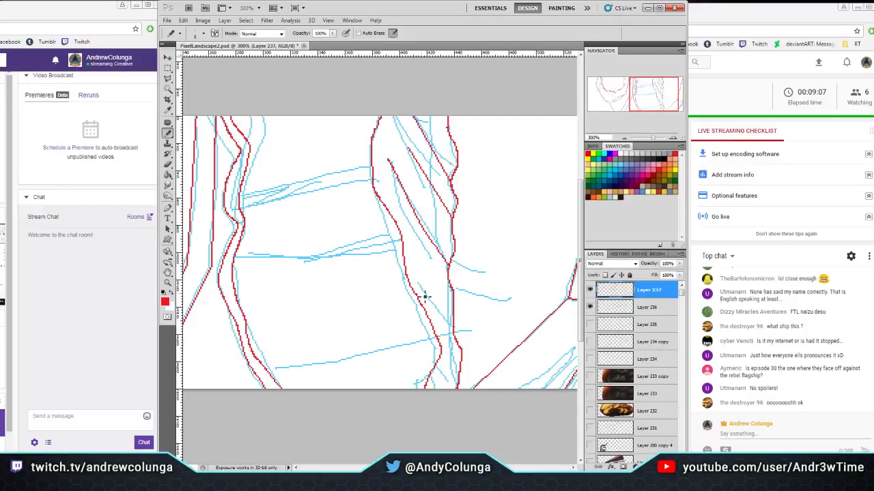
# Add the remaining diagonal crease lines inside the far column with straight red lines
pyautogui.click(412, 275)
pyautogui.keyDown('shift'); pyautogui.click(455, 332); pyautogui.keyUp('shift')
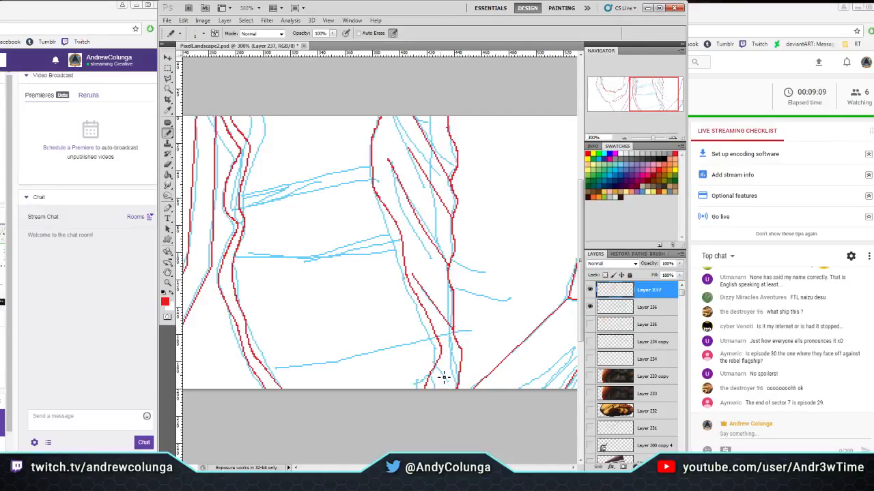
pyautogui.moveTo(436, 366); pyautogui.dragTo(455, 393)
pyautogui.hscroll(5, 409, 273)
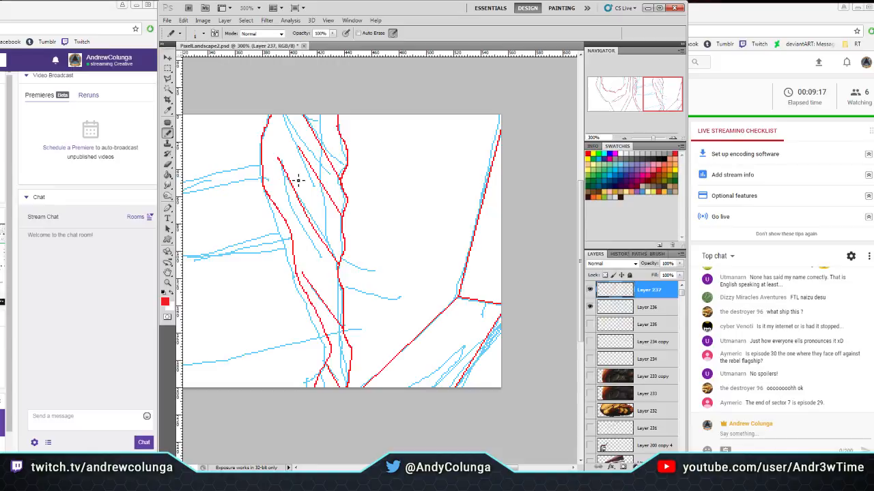
pyautogui.keyDown('shift'); pyautogui.click(278, 160); pyautogui.keyUp('shift')
pyautogui.keyDown('shift'); pyautogui.click(301, 154); pyautogui.keyUp('shift')
pyautogui.moveTo(417, 390)
pyautogui.mouseDown()
pyautogui.moveTo(470, 347)
pyautogui.moveTo(452, 406)
pyautogui.mouseUp()
# Double the right half of the rounded shape's jagged inner contour and trace the short diagonal at its upper left in red
pyautogui.moveTo(655, 85); pyautogui.dragTo(604, 88)
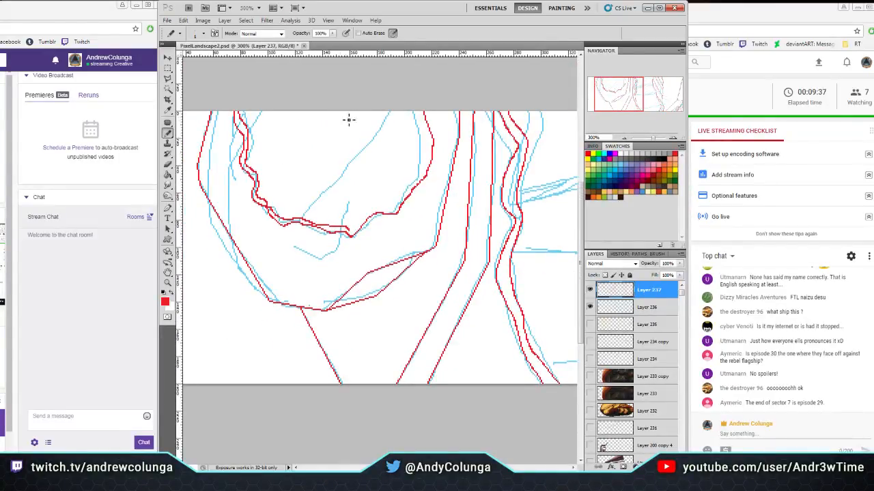
pyautogui.moveTo(351, 232)
pyautogui.mouseDown()
pyautogui.moveTo(374, 210)
pyautogui.moveTo(407, 196)
pyautogui.moveTo(428, 163)
pyautogui.moveTo(413, 111)
pyautogui.mouseUp()
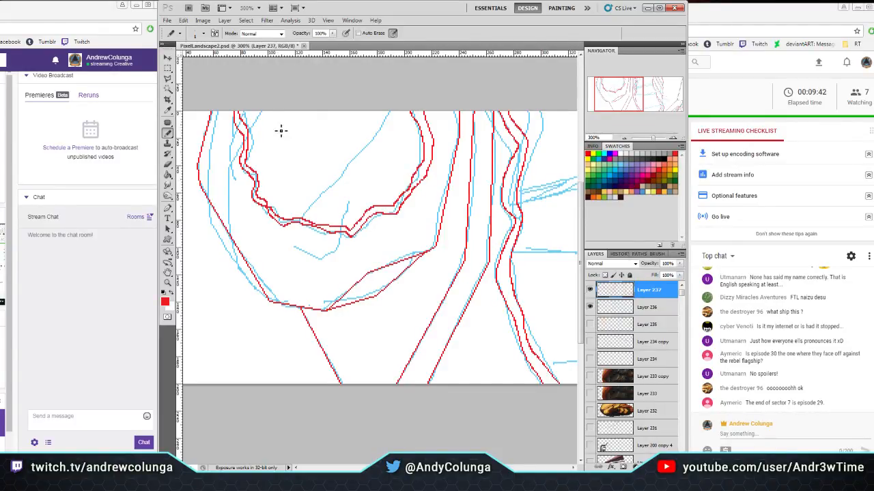
pyautogui.moveTo(250, 130); pyautogui.dragTo(271, 102)
# Draw two long parallel red diagonals across the inside of the rounded shape and two short cross lines off the right-hand one
pyautogui.keyDown('shift'); pyautogui.click(304, 220); pyautogui.keyUp('shift')
pyautogui.moveTo(400, 198); pyautogui.dragTo(346, 170)
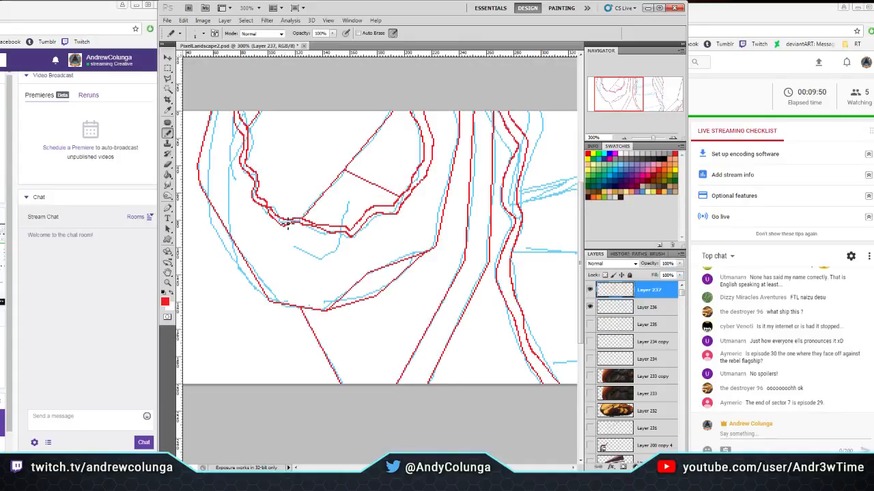
pyautogui.moveTo(361, 112); pyautogui.dragTo(278, 215)
pyautogui.moveTo(410, 188); pyautogui.dragTo(357, 162)
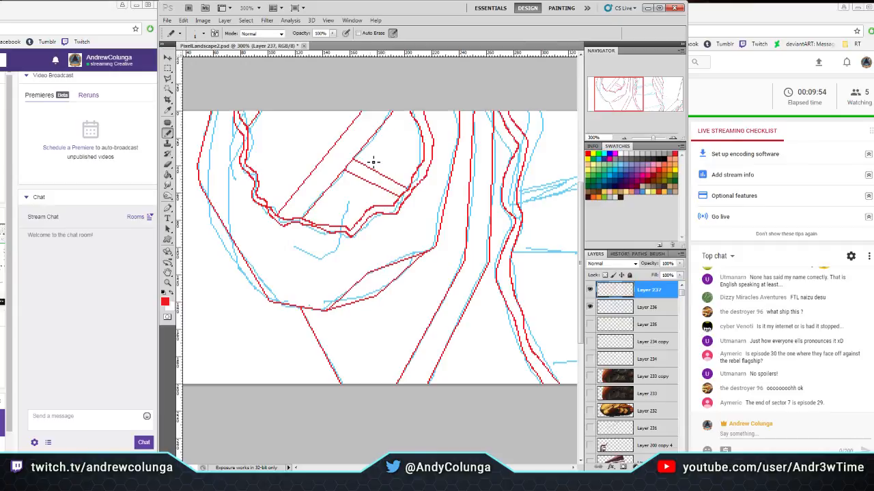
# Add four more cross lines up to the jagged contour's right side and a third long parallel diagonal on the left in red
pyautogui.moveTo(412, 182); pyautogui.dragTo(359, 156)
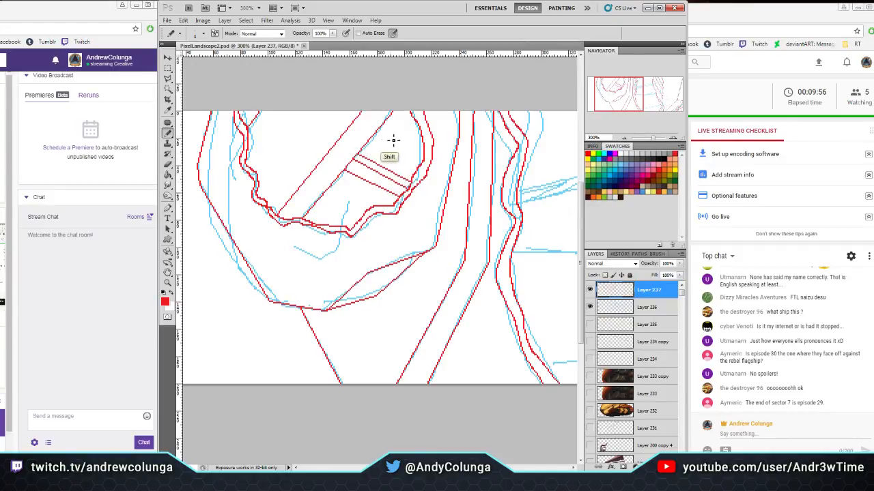
pyautogui.moveTo(422, 165); pyautogui.dragTo(371, 138)
pyautogui.moveTo(423, 158); pyautogui.dragTo(381, 128)
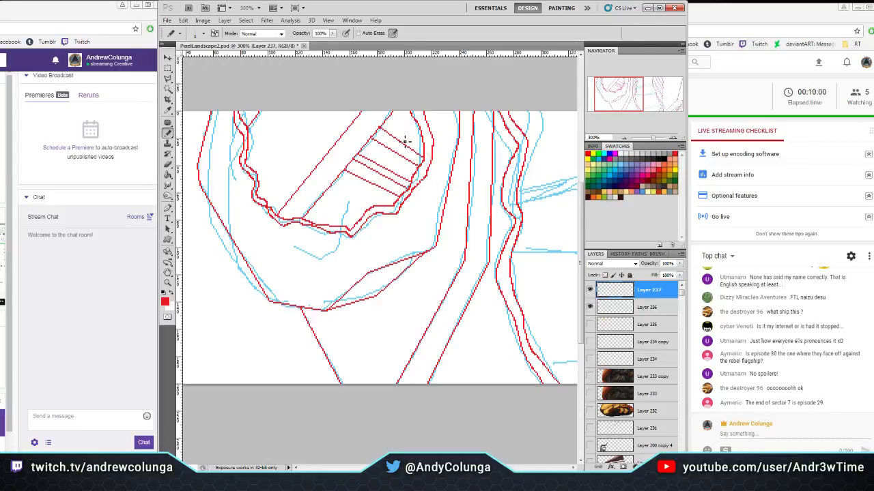
pyautogui.moveTo(424, 150); pyautogui.dragTo(381, 125)
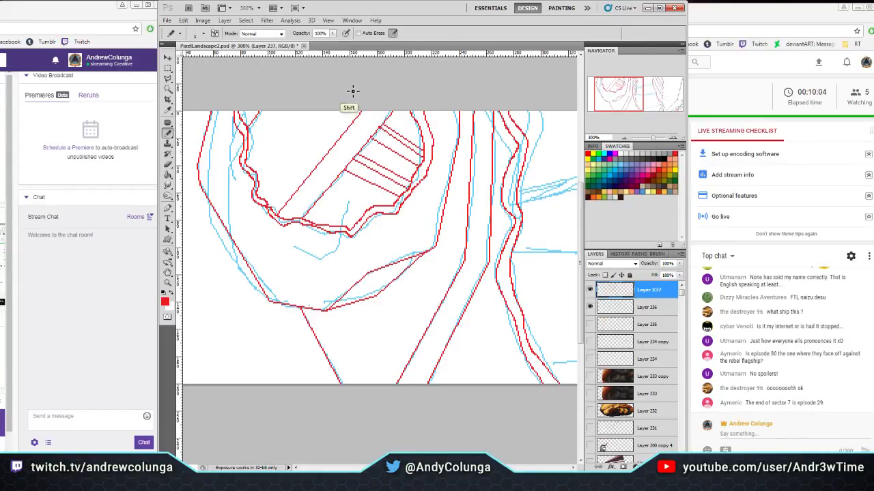
pyautogui.moveTo(349, 111); pyautogui.dragTo(268, 204)
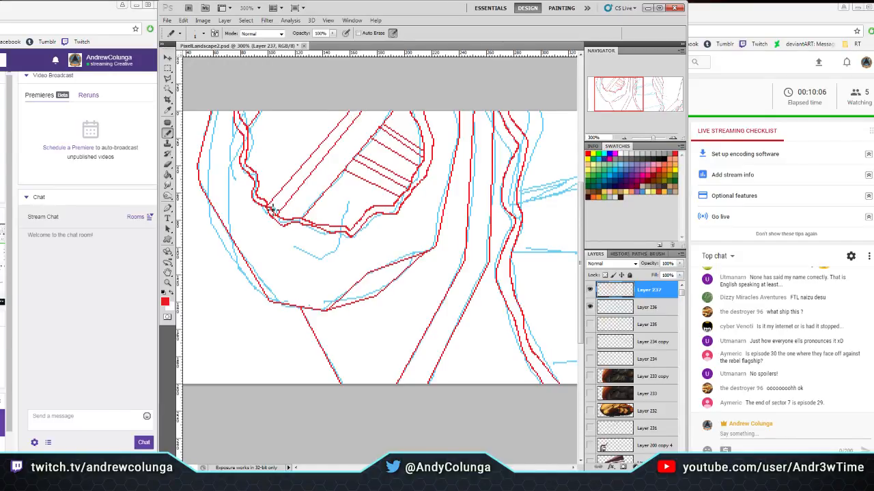
# Set the eraser to 1 px and clean up stray red pixels along the left side of the jagged contour
pyautogui.press('e')
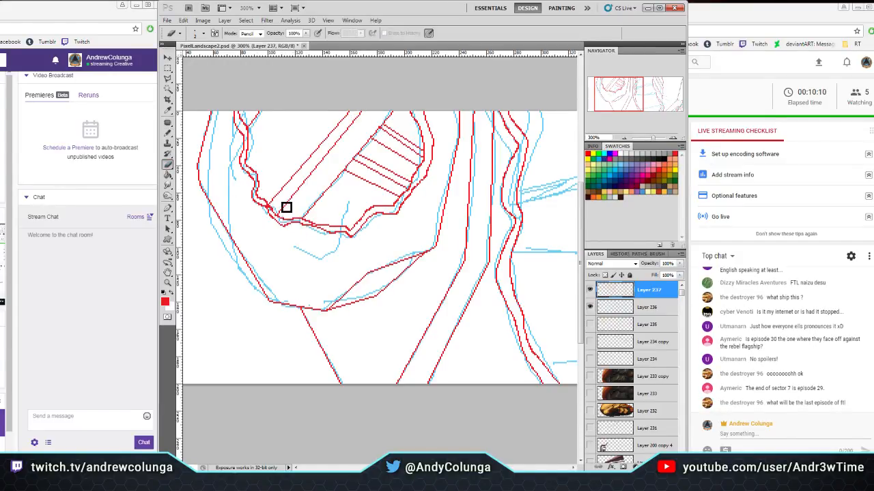
pyautogui.click(198, 37)
pyautogui.click(177, 95)
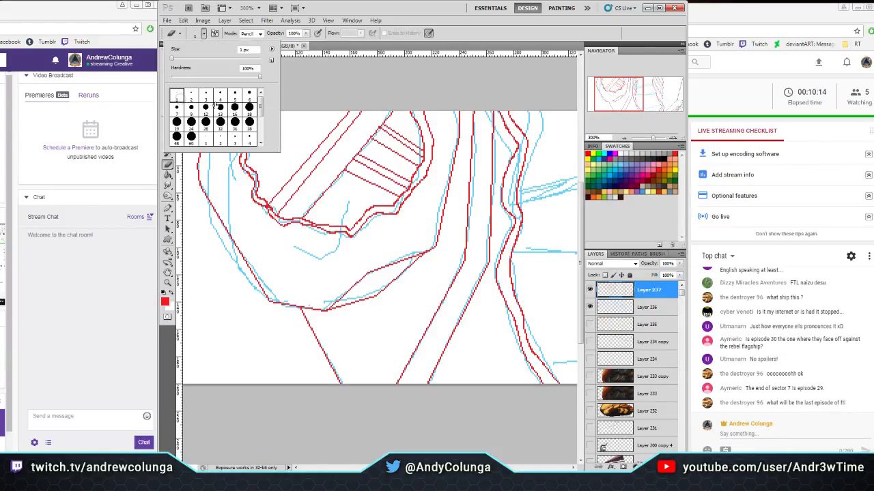
pyautogui.click(297, 82)
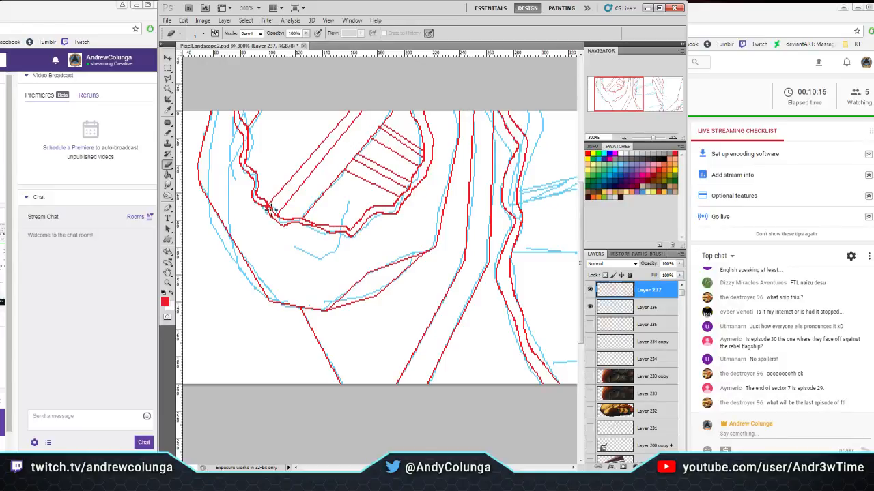
pyautogui.click(166, 133)
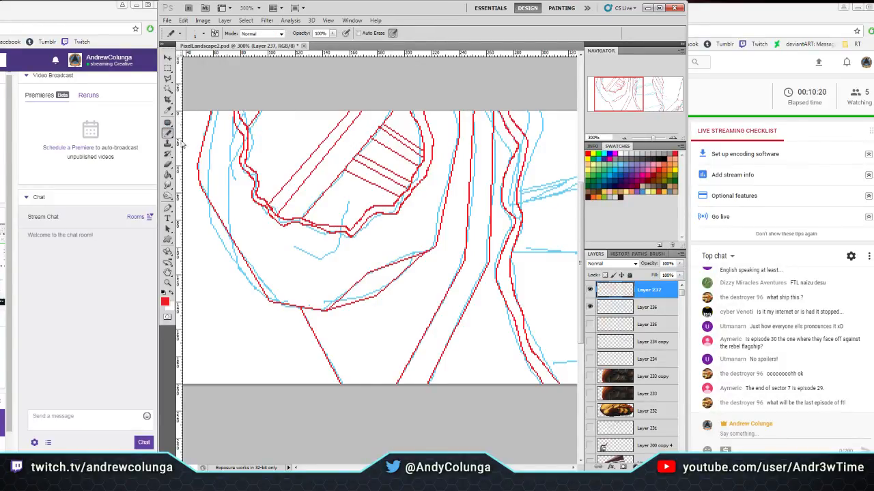
pyautogui.click(167, 164)
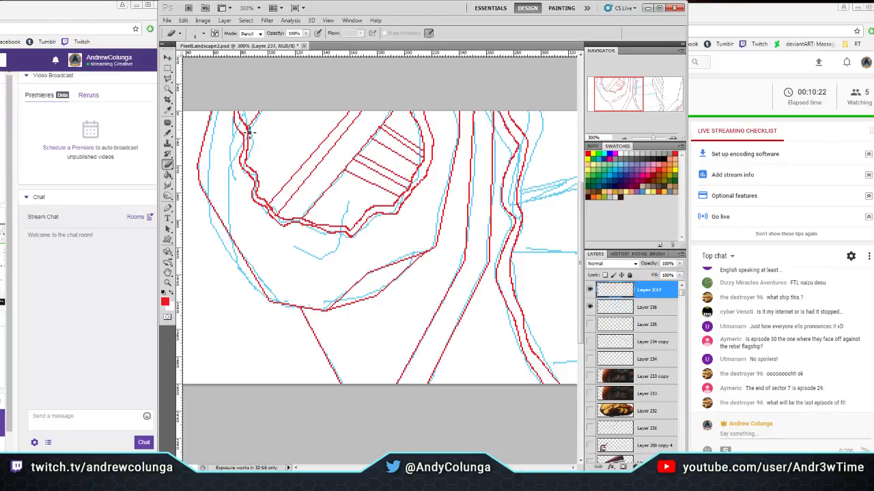
pyautogui.click(167, 134)
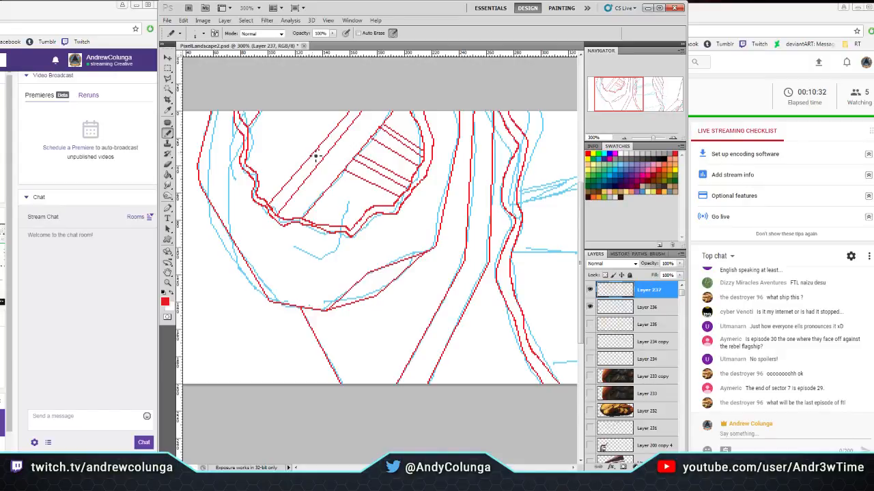
# Draw red cross lines from the canvas's top edge to the long diagonals, plus a diagonal rising from the jagged contour's left side
pyautogui.moveTo(281, 111); pyautogui.dragTo(319, 148)
pyautogui.press('e')
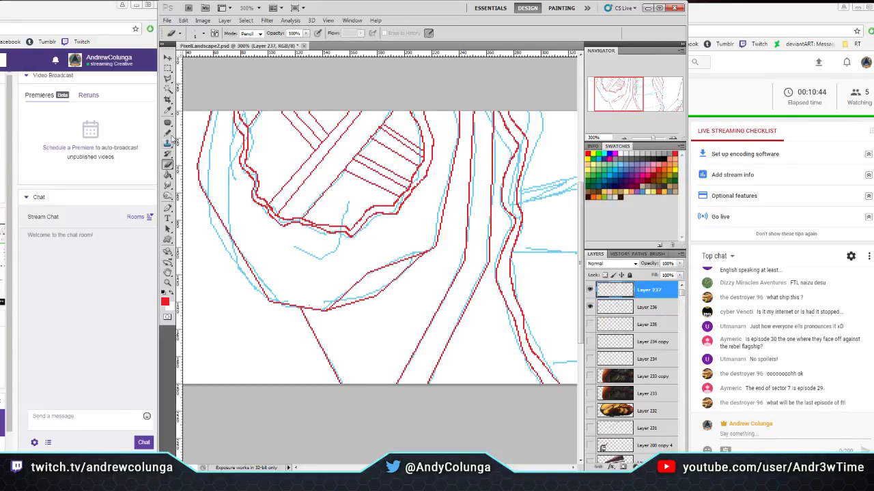
pyautogui.press('b')
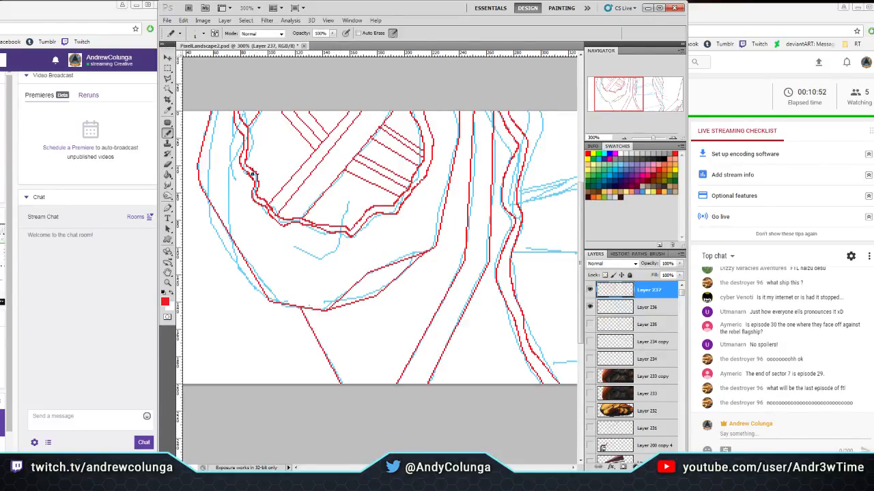
pyautogui.keyDown('shift'); pyautogui.click(288, 123); pyautogui.keyUp('shift')
# Draw the short steep line down to the jagged contour's lower point and straight red crease lines across the rim below it
pyautogui.moveTo(339, 175); pyautogui.dragTo(347, 223)
pyautogui.keyDown('shift'); pyautogui.click(323, 252); pyautogui.keyUp('shift')
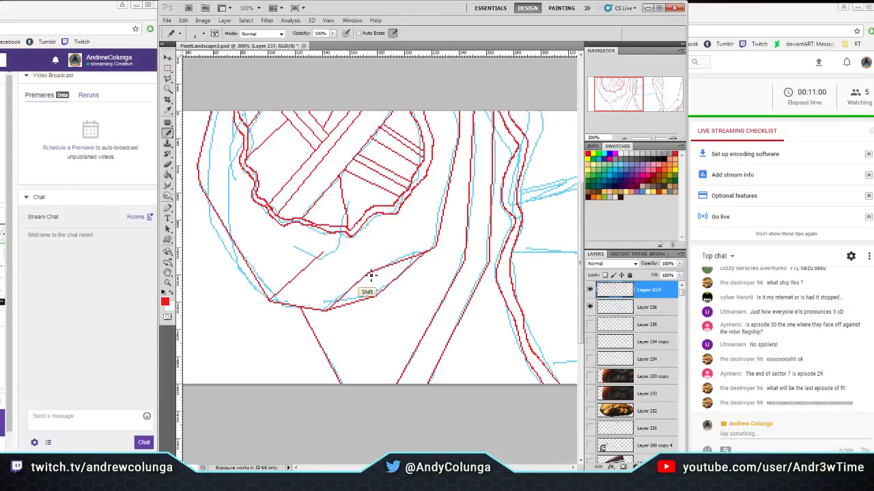
pyautogui.keyDown('shift'); pyautogui.click(367, 271); pyautogui.keyUp('shift')
# Trace the lowest light-blue line between the two wavy columns as a slightly bent red line
pyautogui.moveTo(629, 94); pyautogui.dragTo(669, 90)
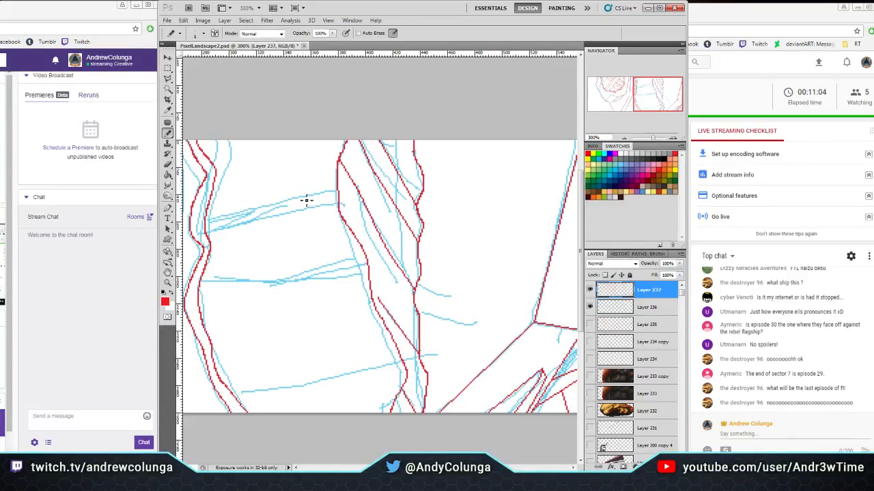
pyautogui.click(233, 394)
pyautogui.keyDown('shift'); pyautogui.click(313, 383); pyautogui.keyUp('shift')
pyautogui.keyDown('shift'); pyautogui.click(404, 360); pyautogui.keyUp('shift')
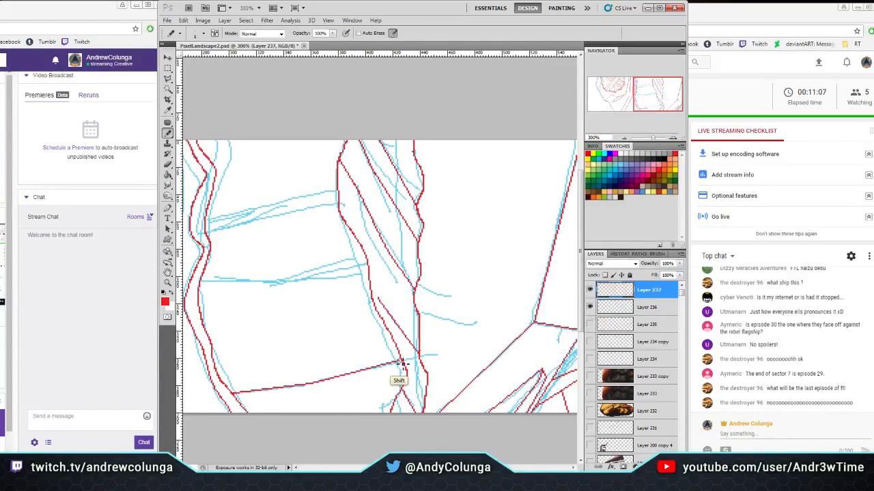
# Draw a bent red line from the near column, level at first, rising to the far column's left edge
pyautogui.click(200, 282)
pyautogui.keyDown('shift'); pyautogui.click(253, 282); pyautogui.keyUp('shift')
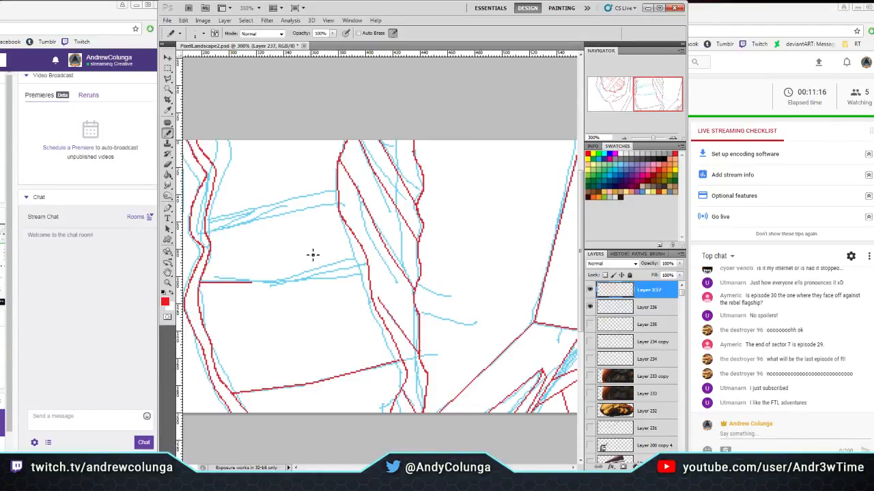
pyautogui.keyDown('shift'); pyautogui.click(252, 283); pyautogui.keyUp('shift')
# Trace the lower and upper edges of the upper slanted band between the two columns with straight red lines
pyautogui.click(208, 237)
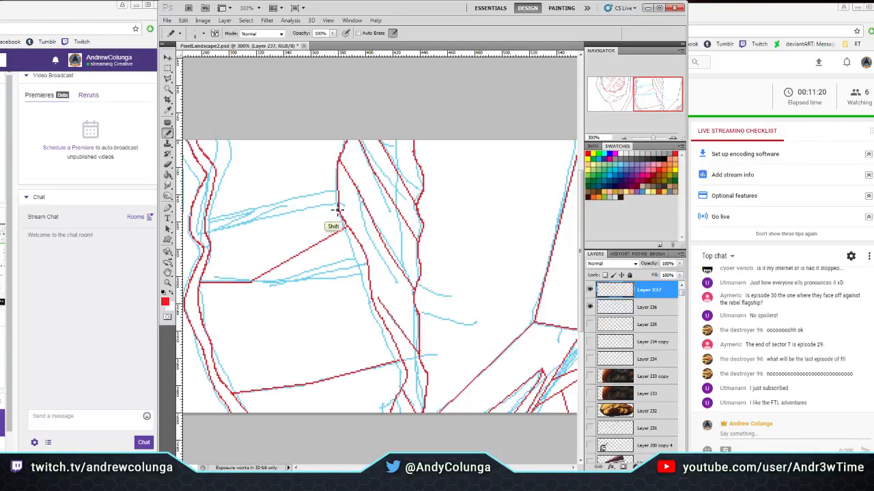
pyautogui.keyDown('shift'); pyautogui.click(336, 207); pyautogui.keyUp('shift')
pyautogui.click(207, 219)
pyautogui.keyDown('shift'); pyautogui.click(336, 191); pyautogui.keyUp('shift')
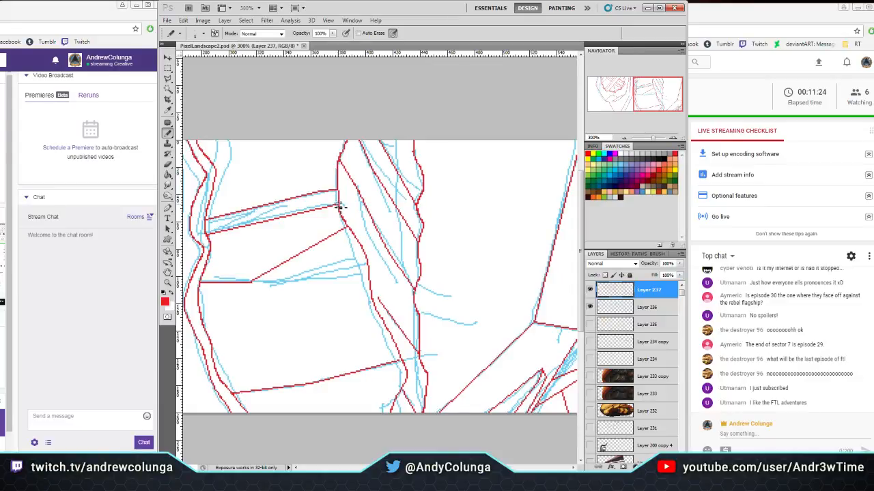
# Double the rising bent line just below it and trace the next bent line under it between the columns in red
pyautogui.keyDown('shift'); pyautogui.click(259, 286); pyautogui.keyUp('shift')
pyautogui.keyDown('shift'); pyautogui.click(338, 249); pyautogui.keyUp('shift')
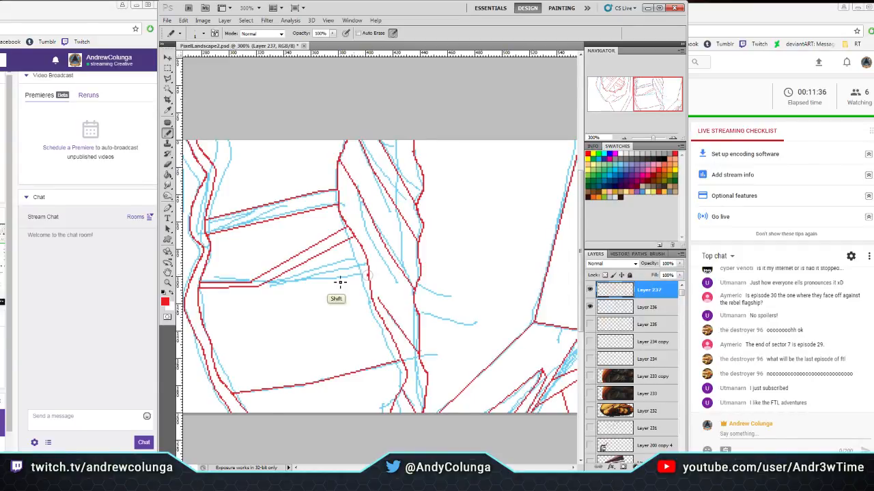
pyautogui.keyDown('shift'); pyautogui.click(269, 294); pyautogui.keyUp('shift')
pyautogui.keyDown('shift'); pyautogui.click(200, 297); pyautogui.keyUp('shift')
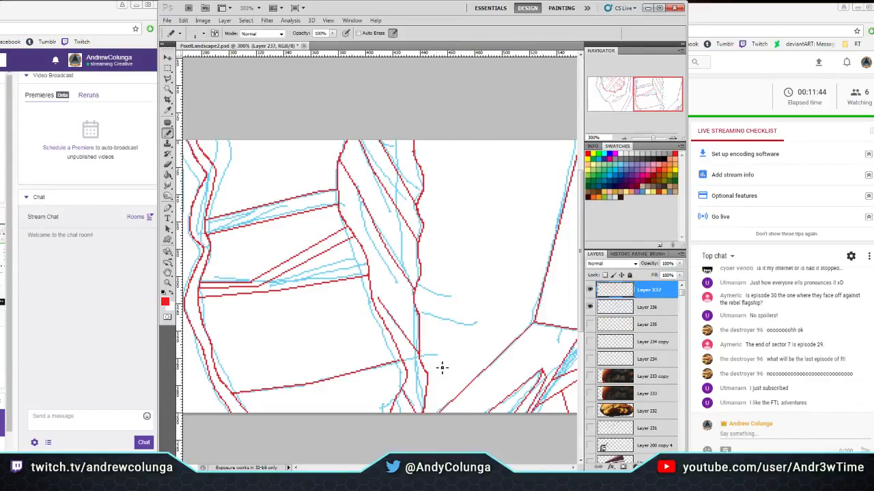
# Add a short upright line beside the far column's foot and red lines above and below the lowest line between the columns
pyautogui.moveTo(435, 367); pyautogui.dragTo(436, 414)
pyautogui.keyDown('shift'); pyautogui.click(305, 375); pyautogui.keyUp('shift')
pyautogui.keyDown('shift'); pyautogui.click(400, 354); pyautogui.keyUp('shift')
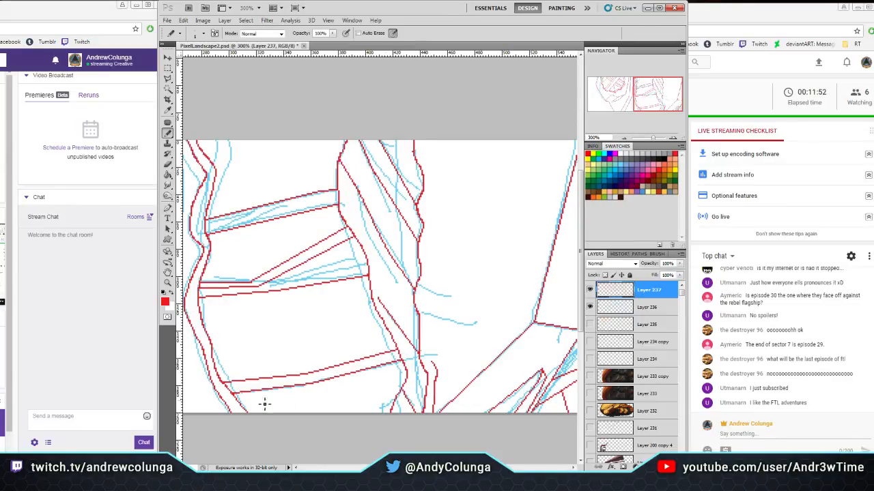
pyautogui.keyDown('shift'); pyautogui.click(380, 402); pyautogui.keyUp('shift')
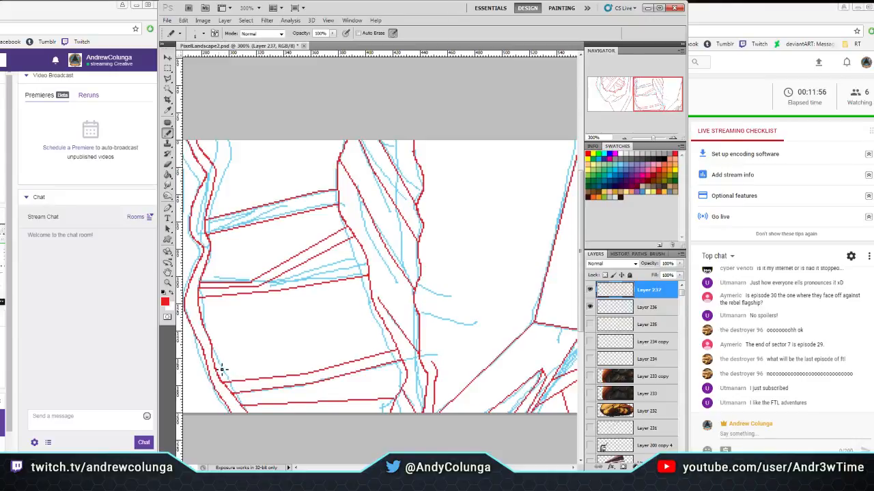
# Draw a slanted block with a flat top and parallel sides beside the near column's lower right edge in red
pyautogui.keyDown('shift'); pyautogui.click(252, 313); pyautogui.keyUp('shift')
pyautogui.keyDown('shift'); pyautogui.click(267, 313); pyautogui.keyUp('shift')
pyautogui.keyDown('shift'); pyautogui.click(226, 383); pyautogui.keyUp('shift')
pyautogui.moveTo(267, 314); pyautogui.dragTo(273, 317)
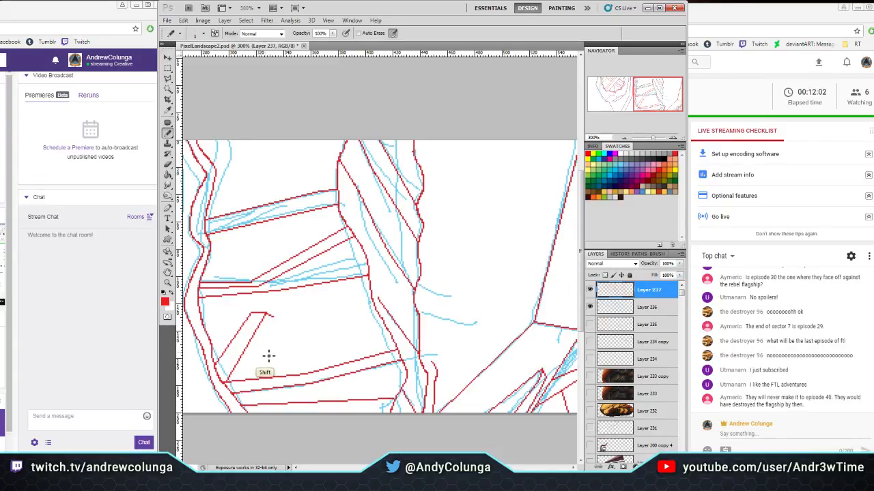
pyautogui.keyDown('shift'); pyautogui.click(239, 381); pyautogui.keyUp('shift')
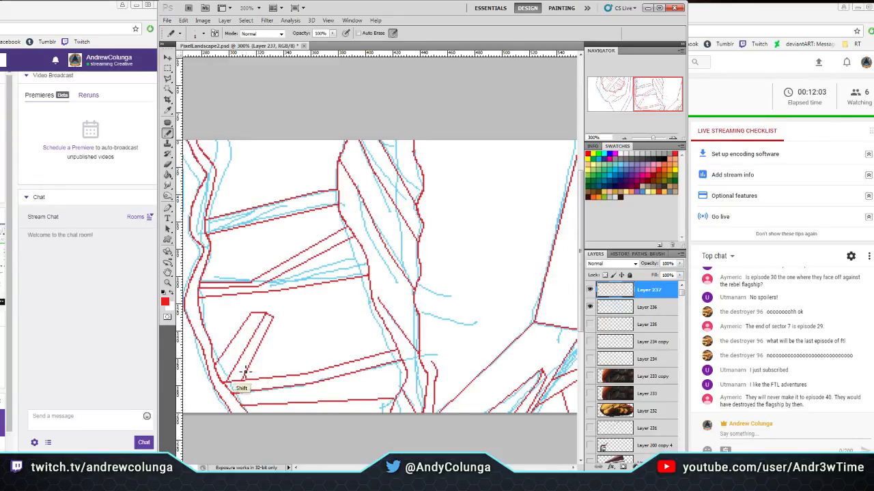
# Draw short parallel red diagonals from the near column's upper right edge to the canvas's top edge
pyautogui.click(219, 169)
pyautogui.keyDown('shift'); pyautogui.click(234, 133); pyautogui.keyUp('shift')
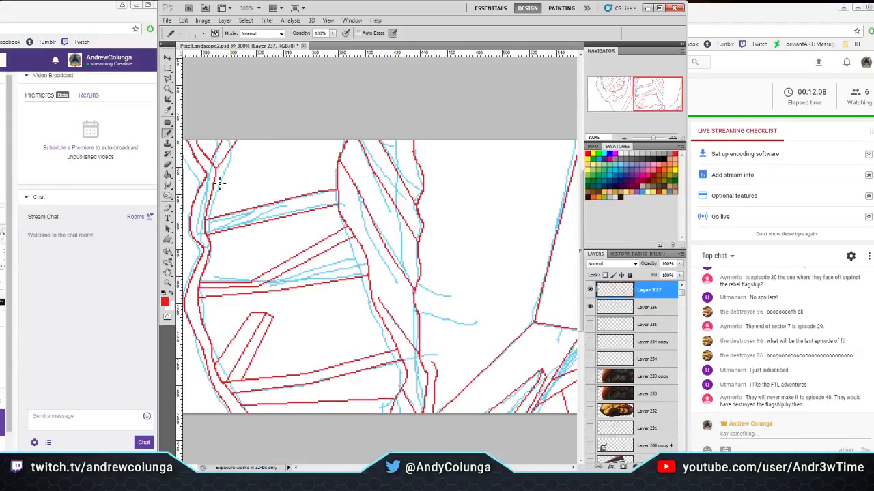
pyautogui.keyDown('shift'); pyautogui.click(245, 141); pyautogui.keyUp('shift')
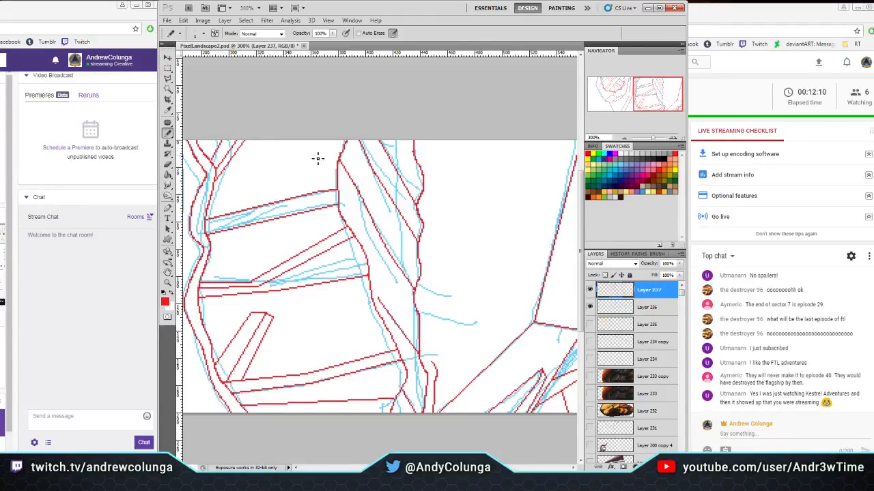
# Draw a nearly level red line from the near column to the rising bent line and tidy the pixels along the column's edge
pyautogui.click(211, 258)
pyautogui.keyDown('shift'); pyautogui.click(305, 252); pyautogui.keyUp('shift')
pyautogui.press('e')
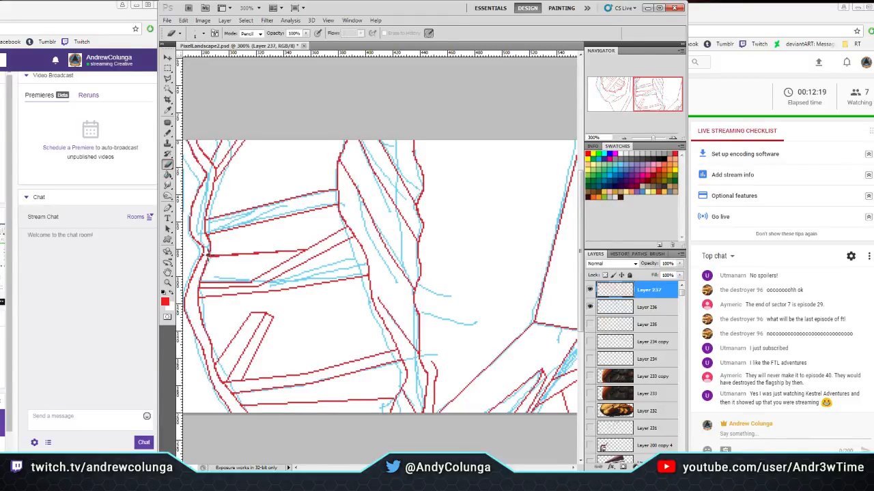
pyautogui.press('b')
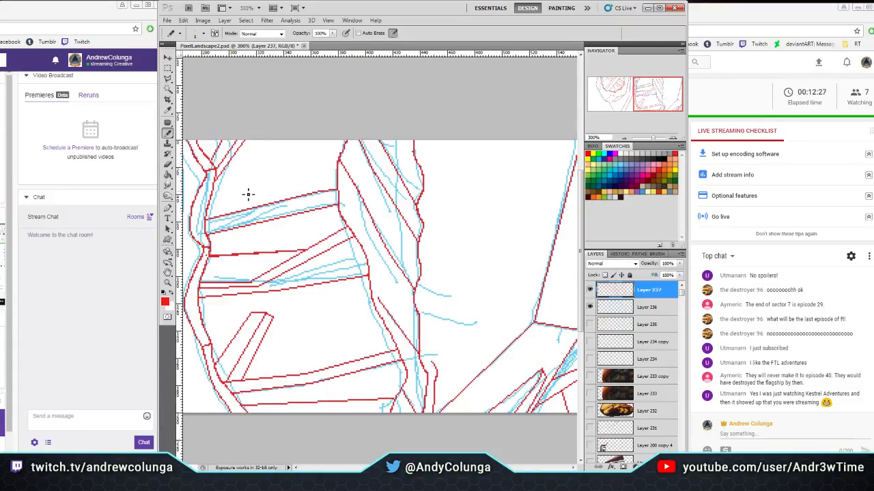
# Draw three steep red diagonals from the canvas's top edge down to the upper slanted band
pyautogui.keyDown('shift'); pyautogui.click(277, 141); pyautogui.keyUp('shift')
pyautogui.click(260, 205)
pyautogui.keyDown('shift'); pyautogui.click(288, 135); pyautogui.keyUp('shift')
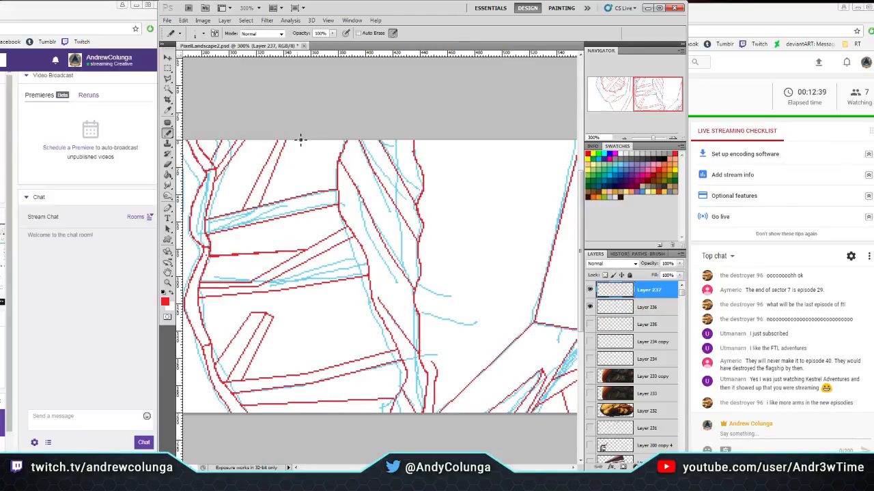
pyautogui.keyDown('shift'); pyautogui.click(273, 203); pyautogui.keyUp('shift')
# Outline a jagged ledge jutting from the far column's lower left edge with connected straight red lines
pyautogui.click(376, 318)
pyautogui.keyDown('shift'); pyautogui.click(334, 322); pyautogui.keyUp('shift')
pyautogui.keyDown('shift'); pyautogui.click(358, 343); pyautogui.keyUp('shift')
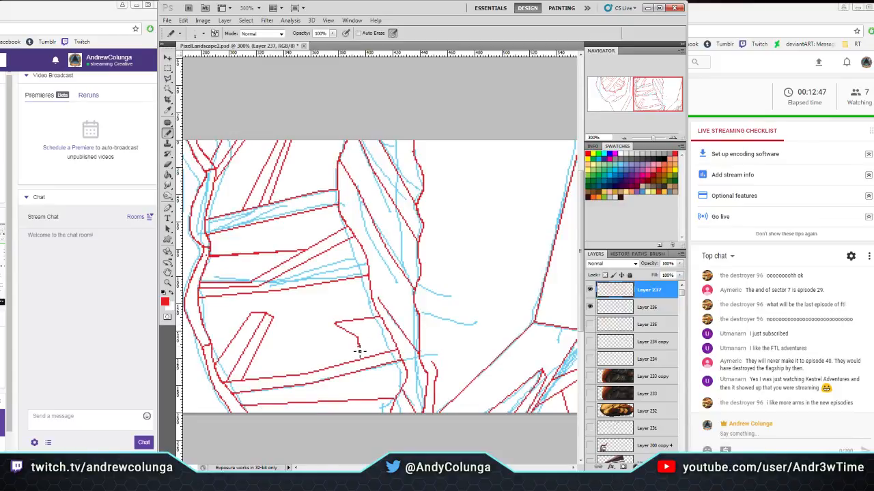
pyautogui.keyDown('shift'); pyautogui.click(358, 351); pyautogui.keyUp('shift')
# Connect the slanted block to the jagged ledge with a bent red line and add two short upright lines below its left end
pyautogui.click(258, 346)
pyautogui.keyDown('shift'); pyautogui.click(308, 354); pyautogui.keyUp('shift')
pyautogui.keyDown('shift'); pyautogui.click(349, 357); pyautogui.keyUp('shift')
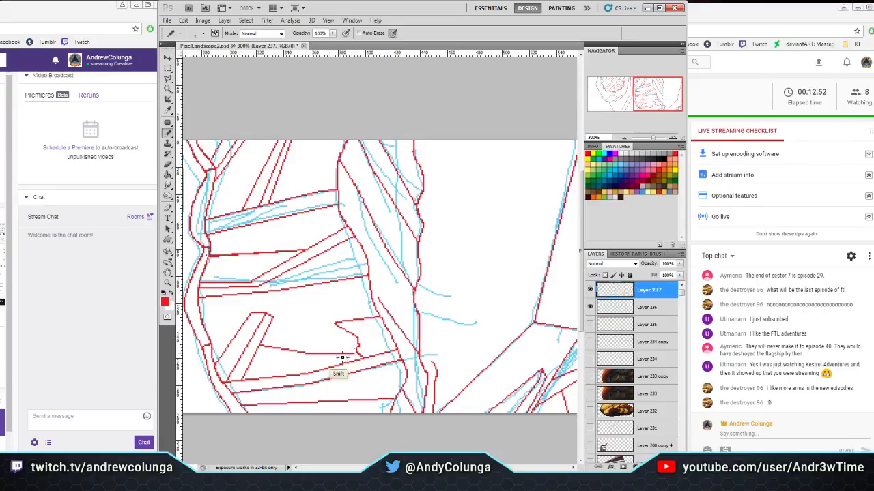
pyautogui.click(267, 375)
pyautogui.keyDown('shift'); pyautogui.click(271, 347); pyautogui.keyUp('shift')
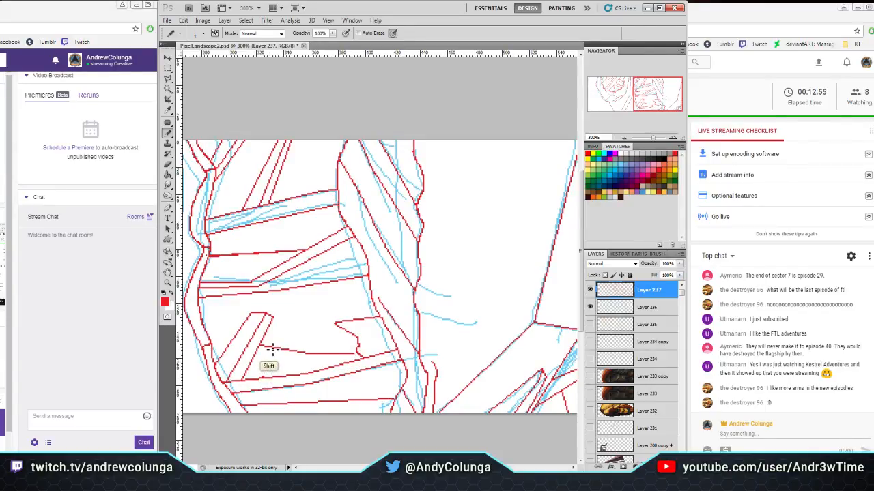
pyautogui.keyDown('shift'); pyautogui.click(264, 377); pyautogui.keyUp('shift')
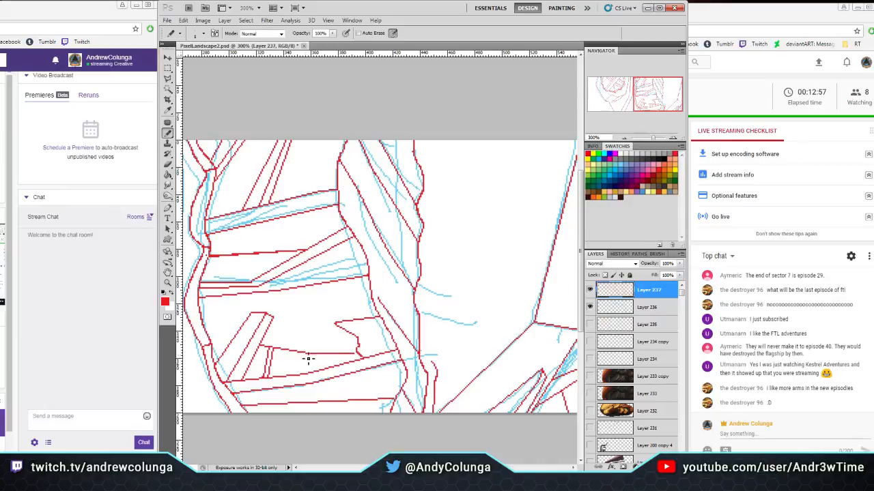
# Draw three more short upright red lines in the strip between the slanted block and the jagged ledge
pyautogui.click(303, 369)
pyautogui.keyDown('shift'); pyautogui.click(303, 352); pyautogui.keyUp('shift')
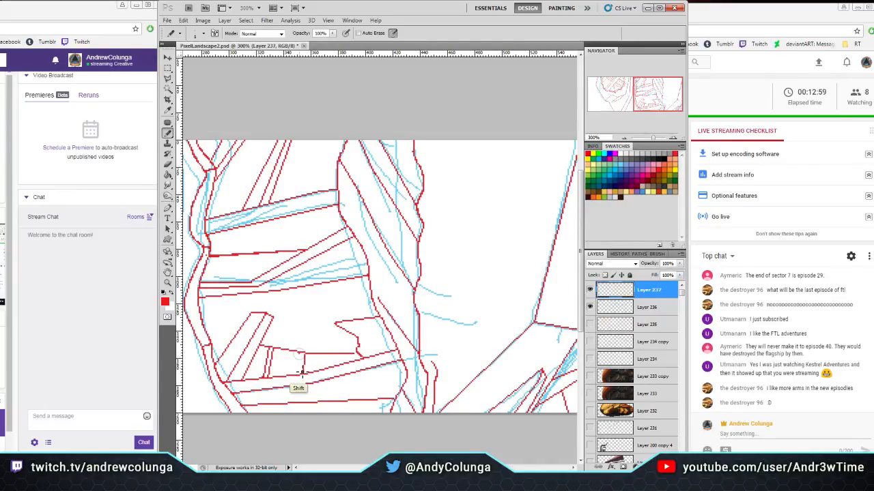
pyautogui.click(290, 352)
pyautogui.keyDown('shift'); pyautogui.click(286, 378); pyautogui.keyUp('shift')
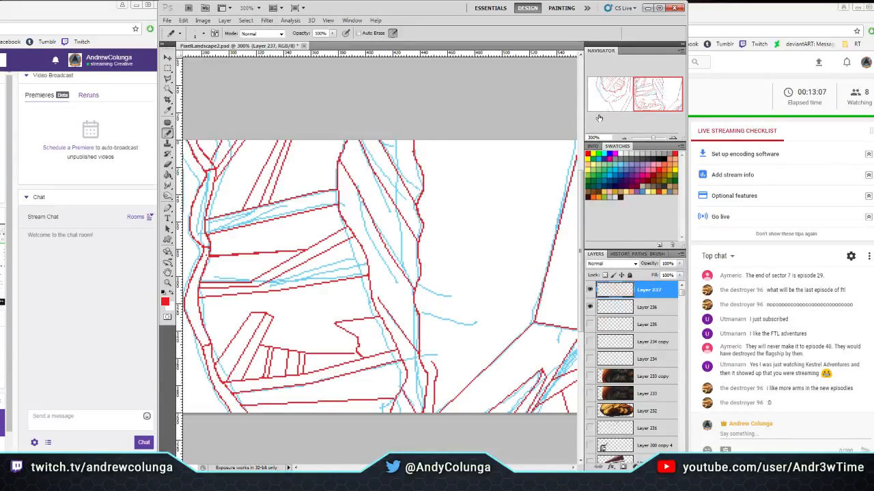
# Draw four short red strokes curving outward and down from the far column's outer edge
pyautogui.moveTo(653, 91); pyautogui.dragTo(614, 121)
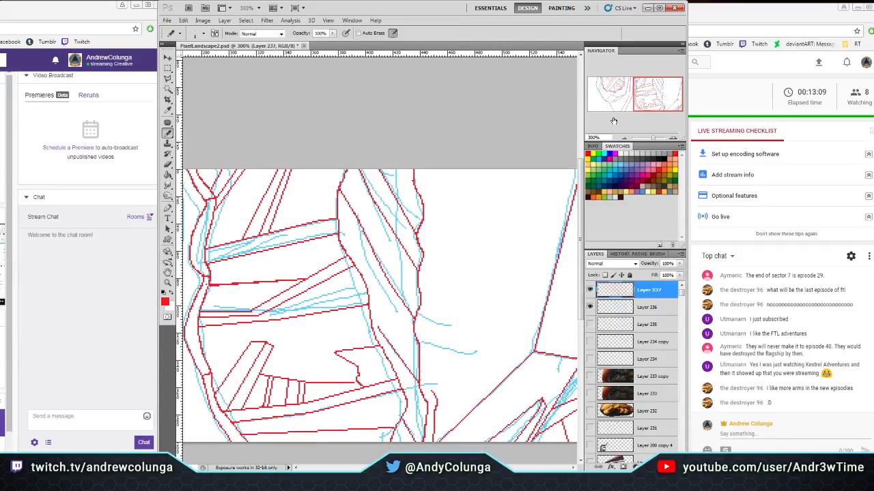
pyautogui.moveTo(438, 285); pyautogui.dragTo(287, 263)
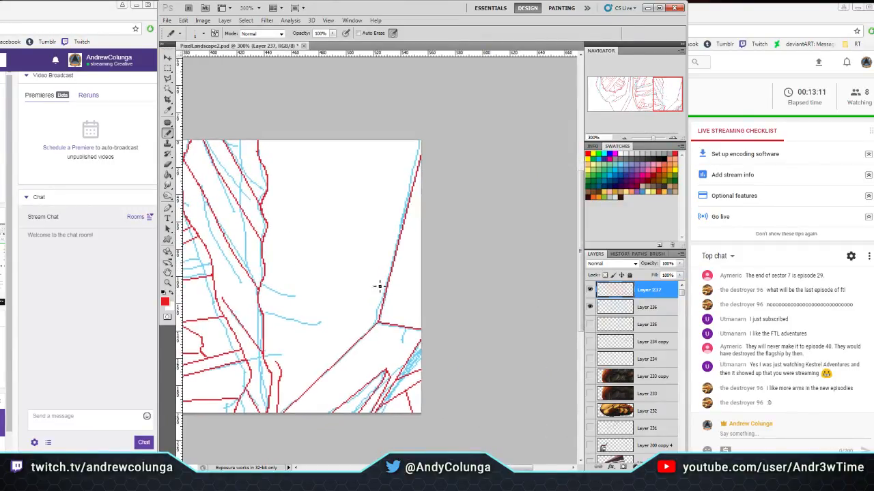
pyautogui.moveTo(261, 313); pyautogui.dragTo(299, 327)
pyautogui.moveTo(268, 273); pyautogui.dragTo(292, 294)
pyautogui.moveTo(268, 217); pyautogui.dragTo(293, 241)
pyautogui.moveTo(268, 170); pyautogui.dragTo(285, 194)
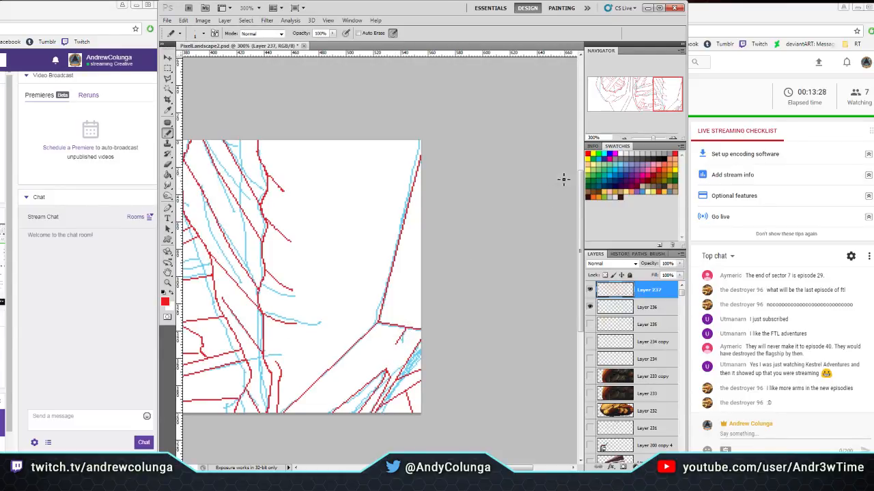
# Close the narrow trunk at its bend with a short level line and outline a pointed block rising from the canvas's bottom edge beside it
pyautogui.moveTo(647, 104); pyautogui.dragTo(614, 103)
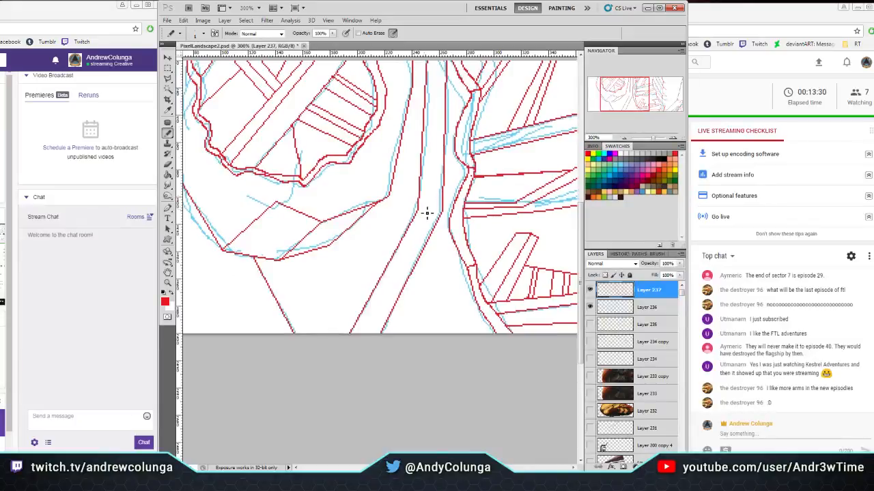
pyautogui.moveTo(441, 211); pyautogui.dragTo(417, 211)
pyautogui.click(408, 335)
pyautogui.keyDown('shift'); pyautogui.click(419, 292); pyautogui.keyUp('shift')
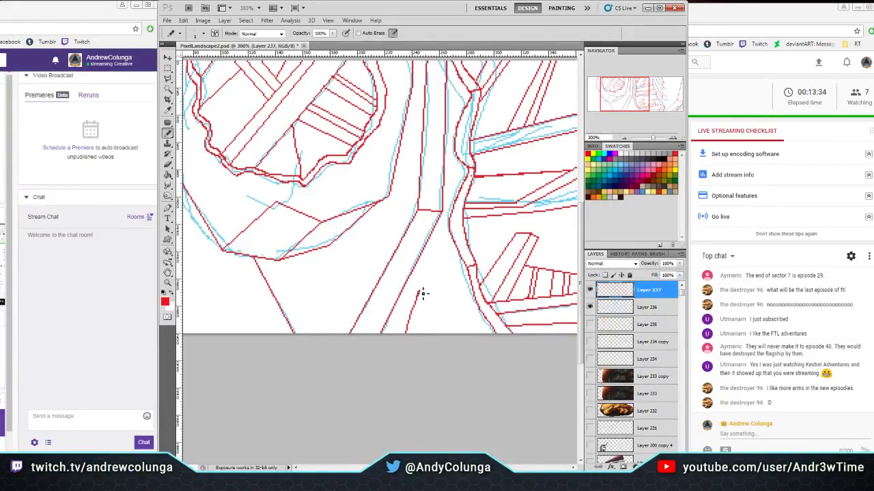
pyautogui.click(412, 336)
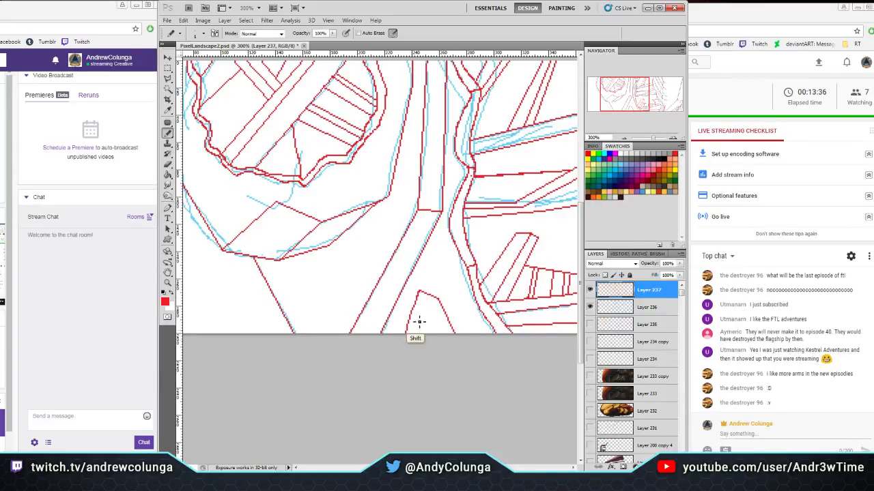
pyautogui.keyDown('shift'); pyautogui.click(423, 298); pyautogui.keyUp('shift')
# Outline an inner band along the round form's lower left with connected straight red lines and close it with a short diagonal
pyautogui.scroll(5, 386, 236)
pyautogui.hscroll(-5, 386, 236)
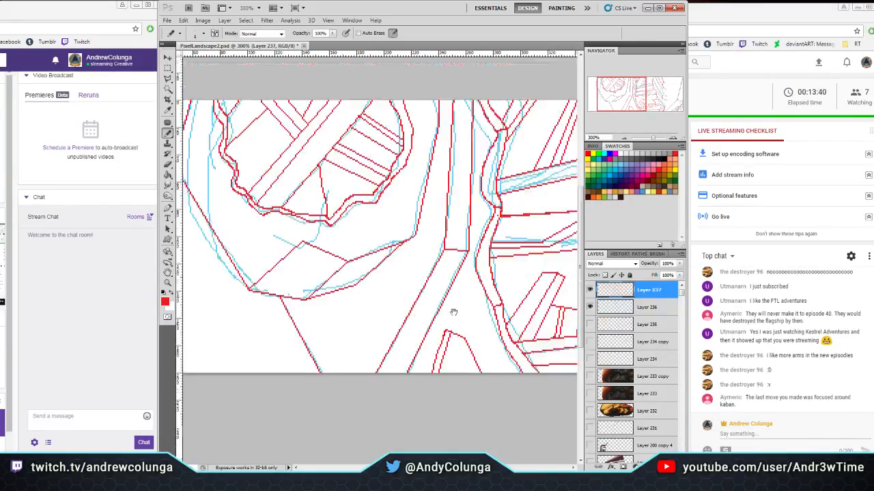
pyautogui.click(273, 260)
pyautogui.keyDown('shift'); pyautogui.click(289, 243); pyautogui.keyUp('shift')
pyautogui.keyDown('shift'); pyautogui.click(346, 318); pyautogui.keyUp('shift')
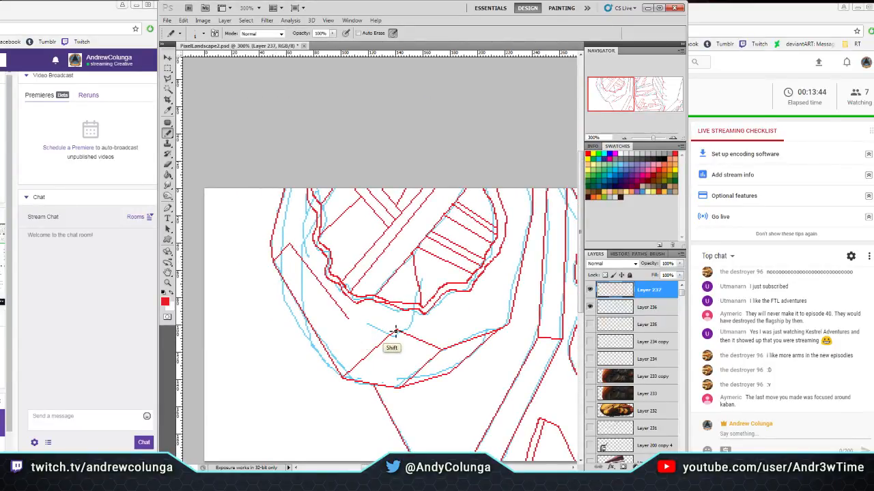
pyautogui.keyDown('shift'); pyautogui.click(392, 332); pyautogui.keyUp('shift')
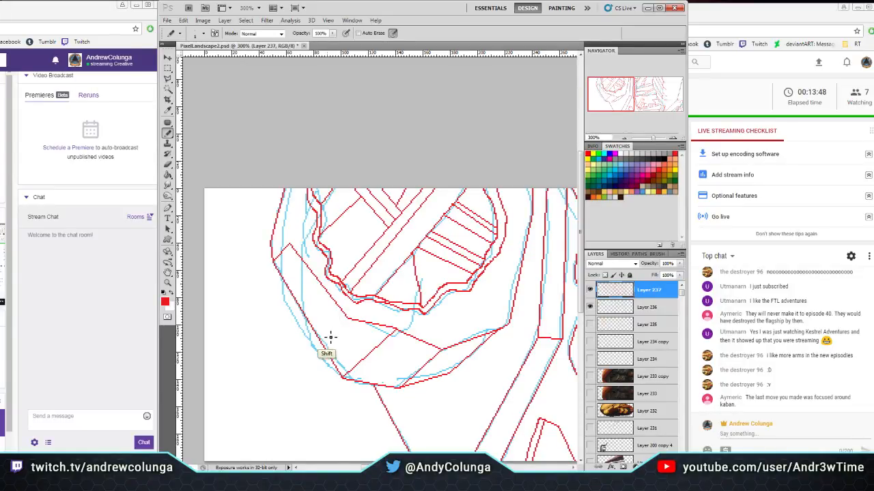
pyautogui.keyDown('shift'); pyautogui.click(317, 355); pyautogui.keyUp('shift')
# Trace a second outer contour along the round form's lower left edge and add a short line joining it to the band
pyautogui.click(282, 280)
pyautogui.keyDown('shift'); pyautogui.click(314, 348); pyautogui.keyUp('shift')
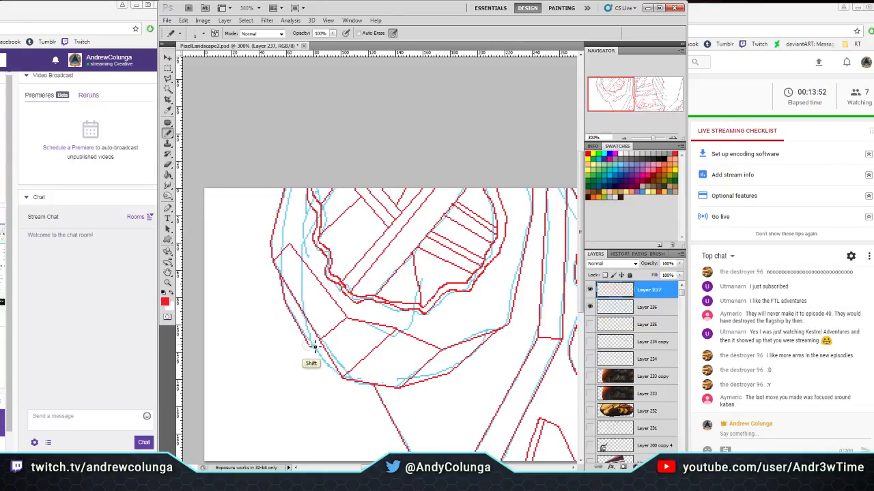
pyautogui.click(309, 322)
pyautogui.keyDown('shift'); pyautogui.click(309, 346); pyautogui.keyUp('shift')
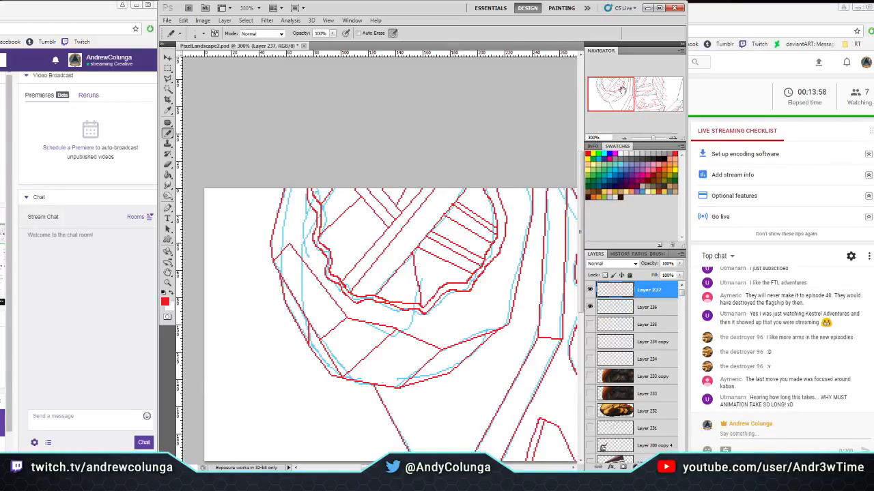
# Add a curved stroke off the far column's top and a second nearly level line from the near column to the rising bent line
pyautogui.moveTo(621, 92); pyautogui.dragTo(666, 93)
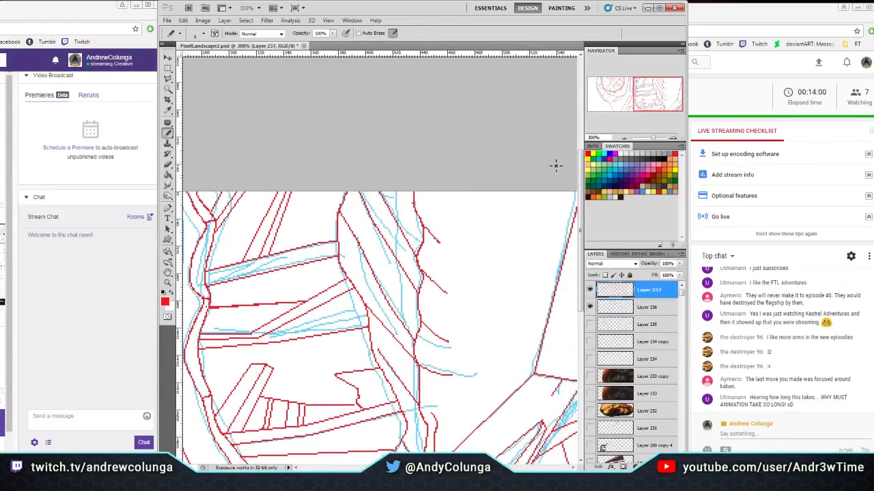
pyautogui.moveTo(465, 215); pyautogui.dragTo(415, 193)
pyautogui.keyDown('shift'); pyautogui.click(325, 290); pyautogui.keyUp('shift')
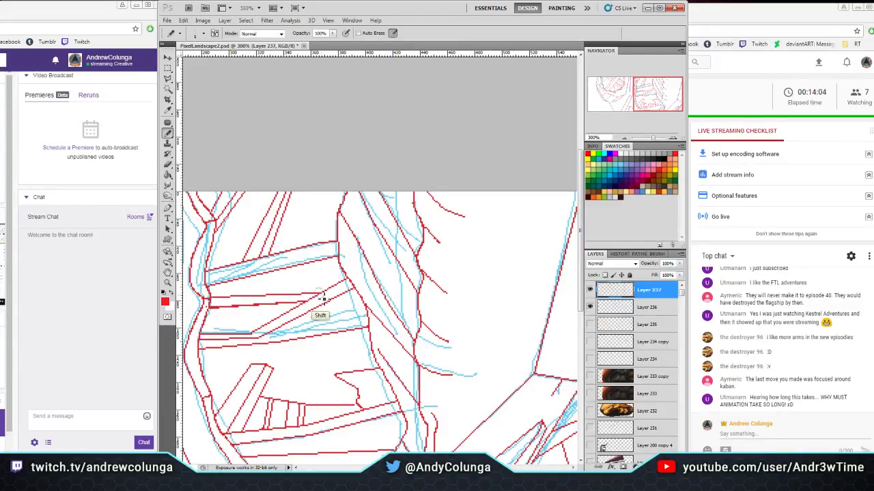
# Draw a nearly level red line from the near column to the jagged ledge's tip, interrupted by the slanted block
pyautogui.click(206, 380)
pyautogui.keyDown('shift'); pyautogui.click(241, 379); pyautogui.keyUp('shift')
pyautogui.click(271, 380)
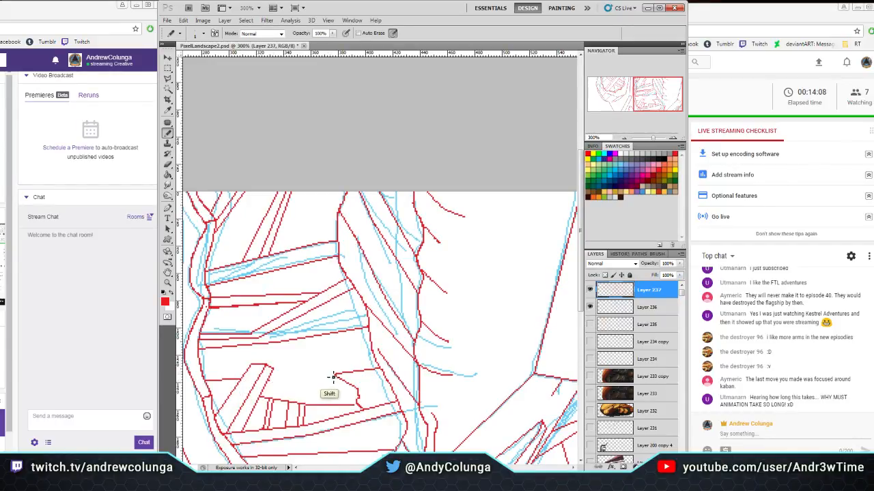
pyautogui.keyDown('shift'); pyautogui.click(336, 374); pyautogui.keyUp('shift')
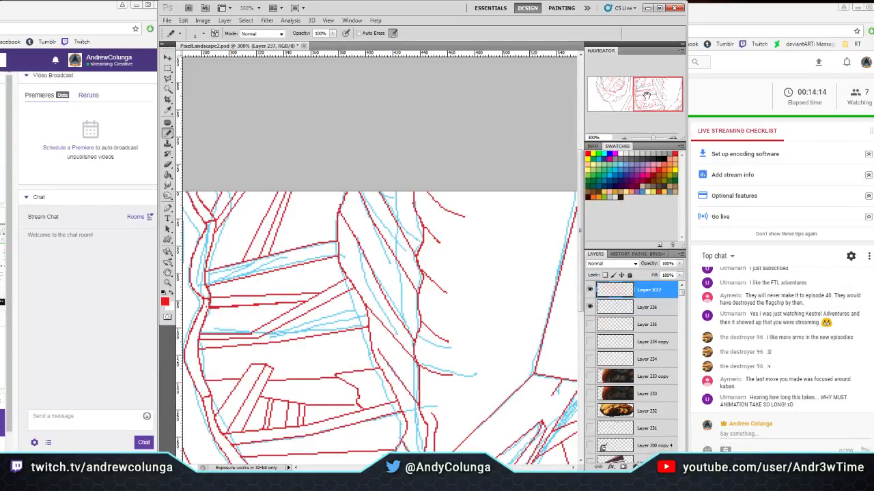
# Erase the tip of the second stroke beside the far column and redraw its end with the red pencil
pyautogui.click(167, 164)
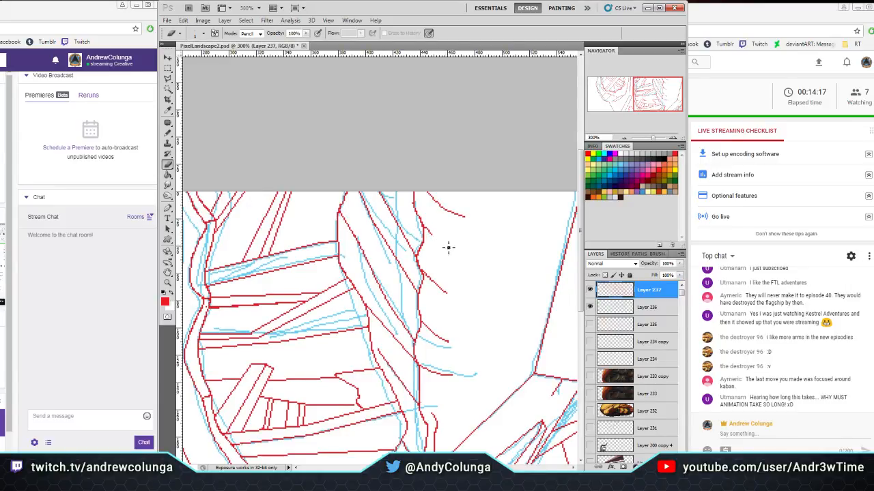
pyautogui.click(167, 133)
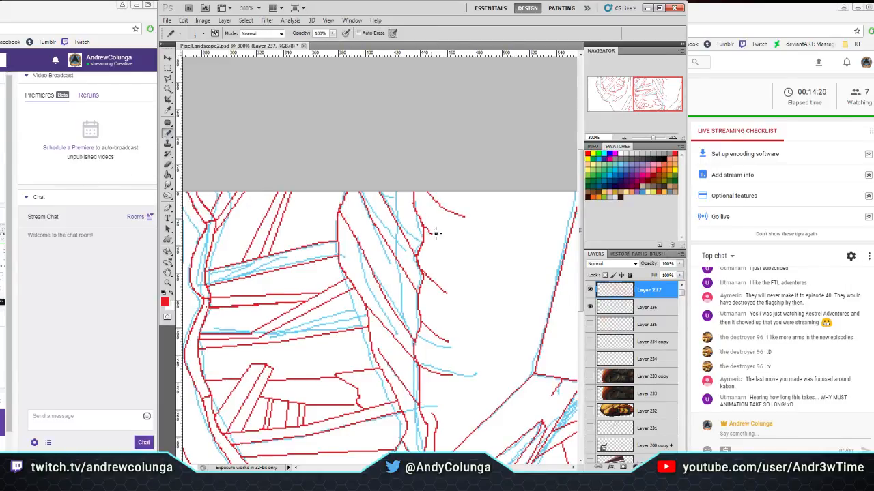
pyautogui.moveTo(458, 235); pyautogui.dragTo(440, 240)
# Draw a red diagonal from the round form's bottom edge down to the slanted line beneath it
pyautogui.moveTo(630, 85); pyautogui.dragTo(620, 114)
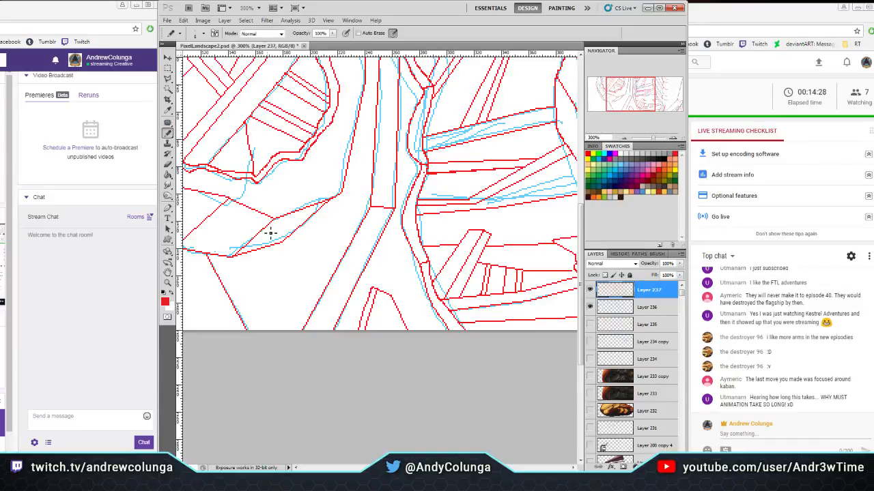
pyautogui.keyDown('shift'); pyautogui.click(228, 300); pyautogui.keyUp('shift')
# Fit the whole canvas in view, compare the linework with and without the blue sketch, and leave Layer 236 hidden
pyautogui.press('z')
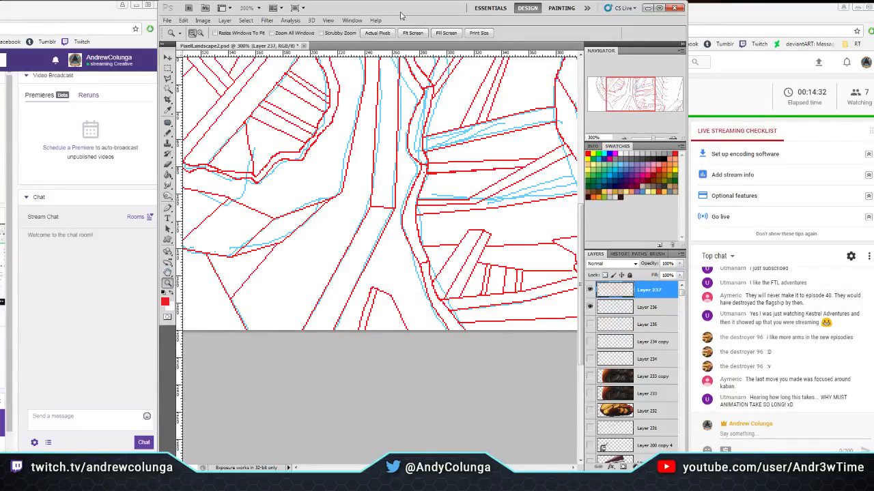
pyautogui.click(406, 34)
pyautogui.click(590, 307)
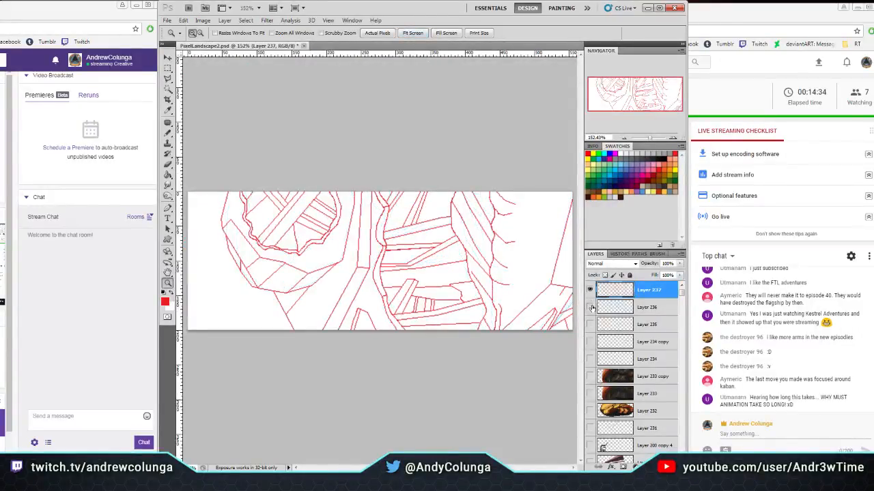
pyautogui.click(590, 307)
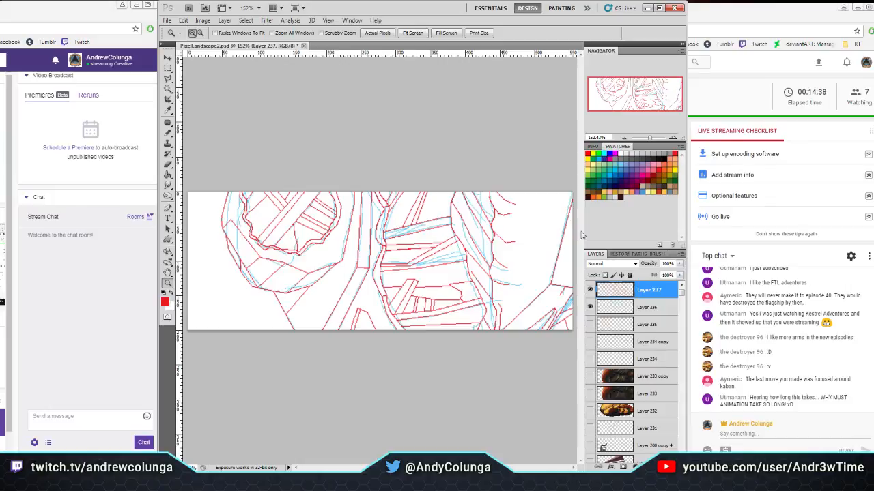
pyautogui.click(591, 307)
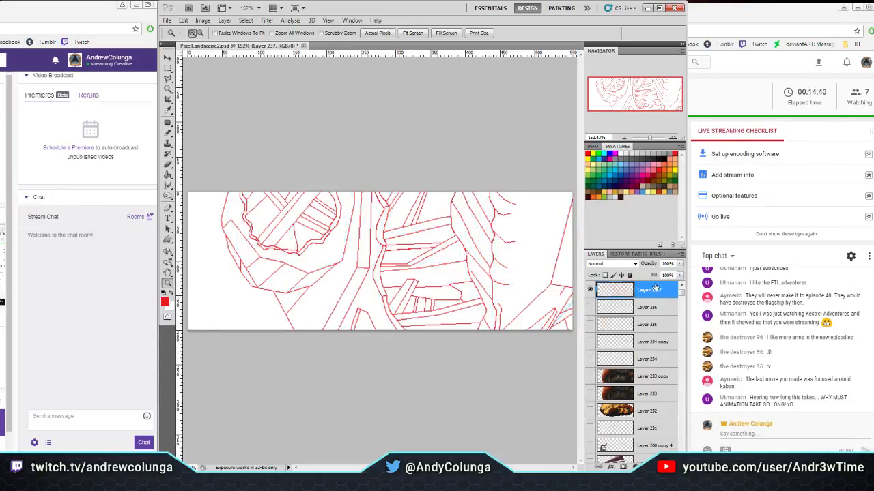
# Sample a dark tone and an orange-brown from the Layer 233 artwork as the two working colors, showing that layer only while sampling
pyautogui.click(590, 393)
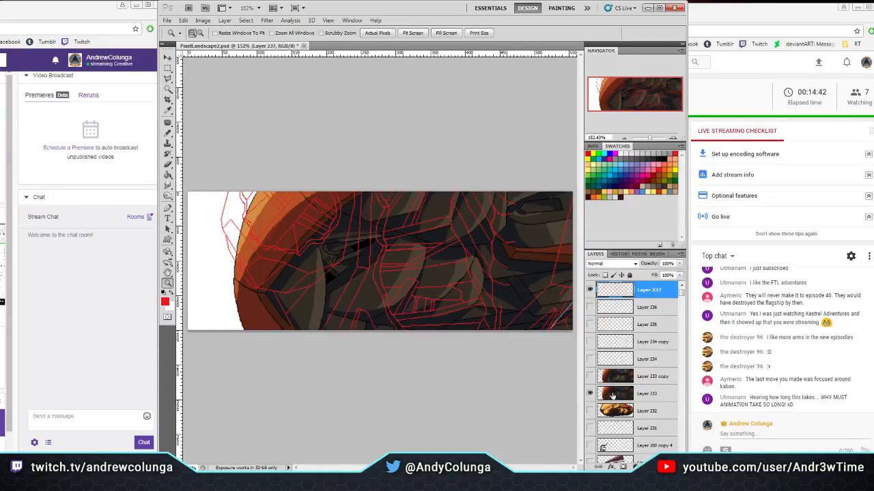
pyautogui.click(612, 394)
pyautogui.click(168, 112)
pyautogui.click(362, 295)
pyautogui.click(173, 292)
pyautogui.click(271, 216)
pyautogui.click(589, 395)
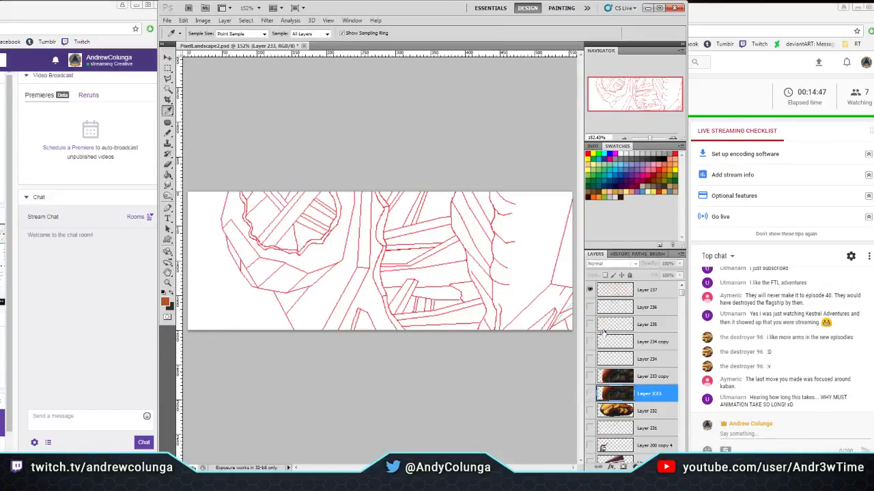
# Fill all empty areas of Layer 237 with the orange-brown using the Paint Bucket with Contiguous turned off
pyautogui.click(610, 298)
pyautogui.click(168, 175)
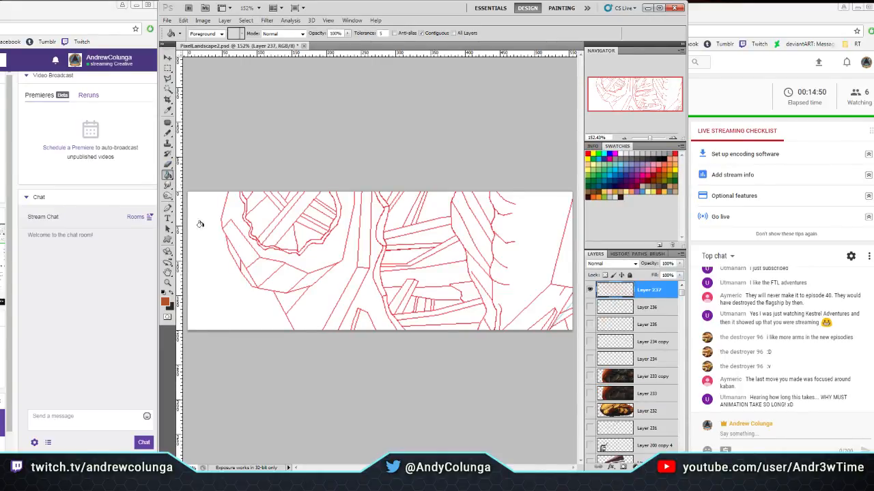
pyautogui.click(208, 247)
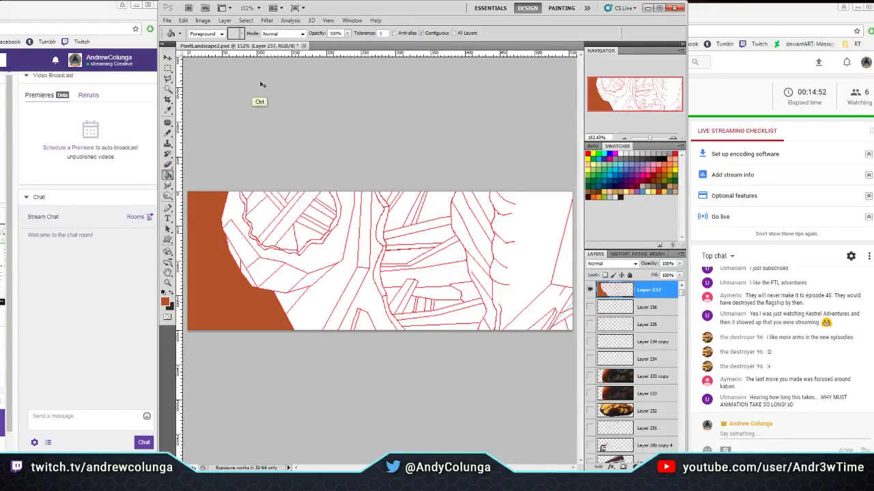
pyautogui.hotkey('ctrl', 'z')
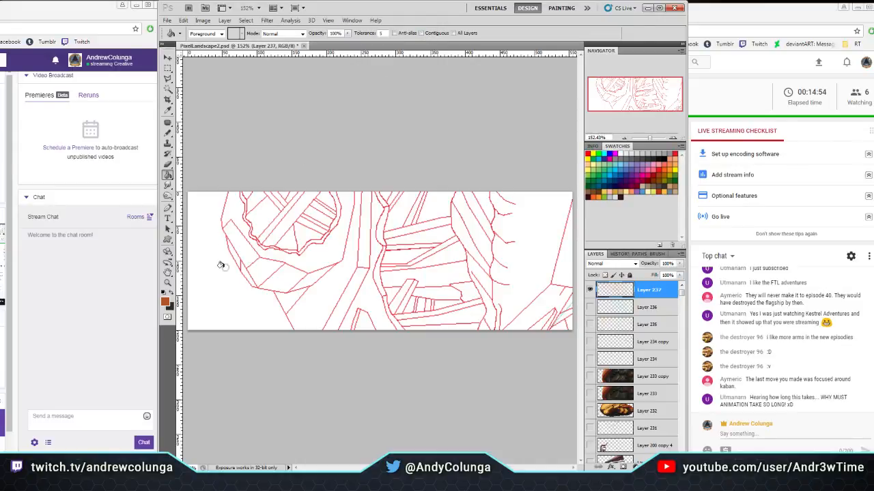
pyautogui.click(215, 236)
# Select the orange-brown area outside the round form's outer edge with the Magic Wand, delete it, and deselect
pyautogui.click(168, 89)
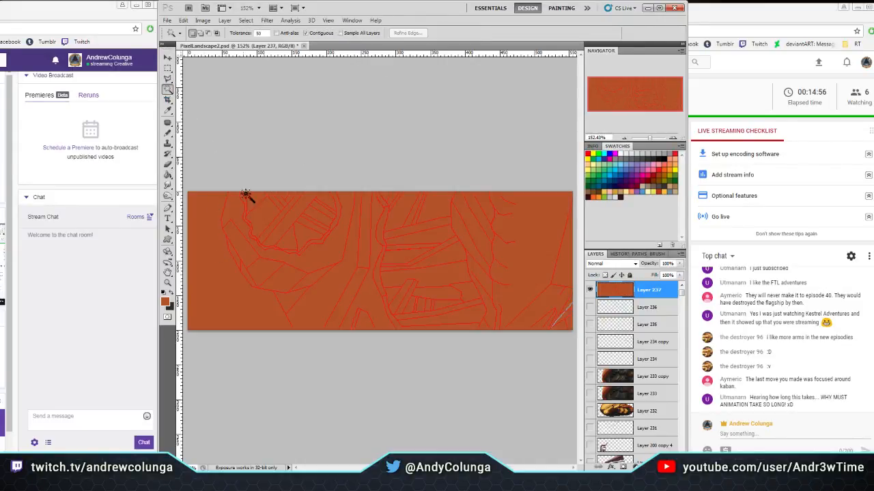
pyautogui.click(224, 269)
pyautogui.press('Delete')
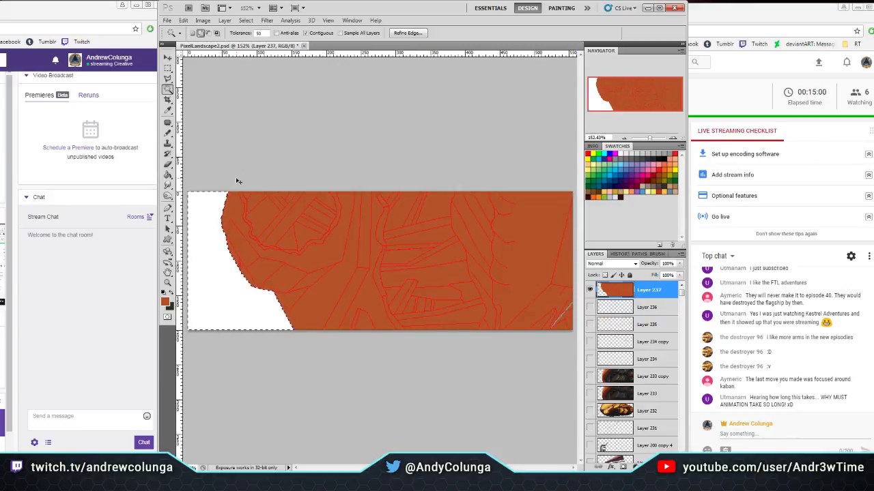
pyautogui.hotkey('ctrl', 'd')
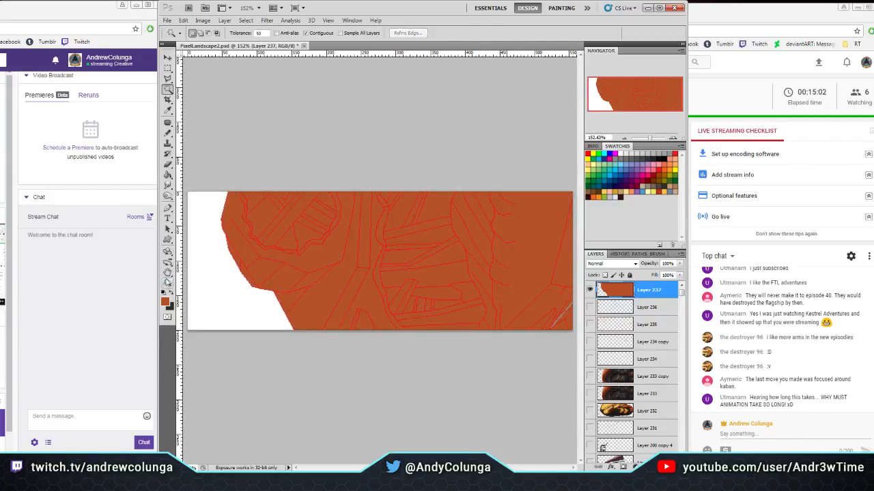
# Fill the stray light-blue line in the canvas's lower right corner with the orange-brown
pyautogui.click(167, 281)
pyautogui.moveTo(547, 278); pyautogui.dragTo(563, 313)
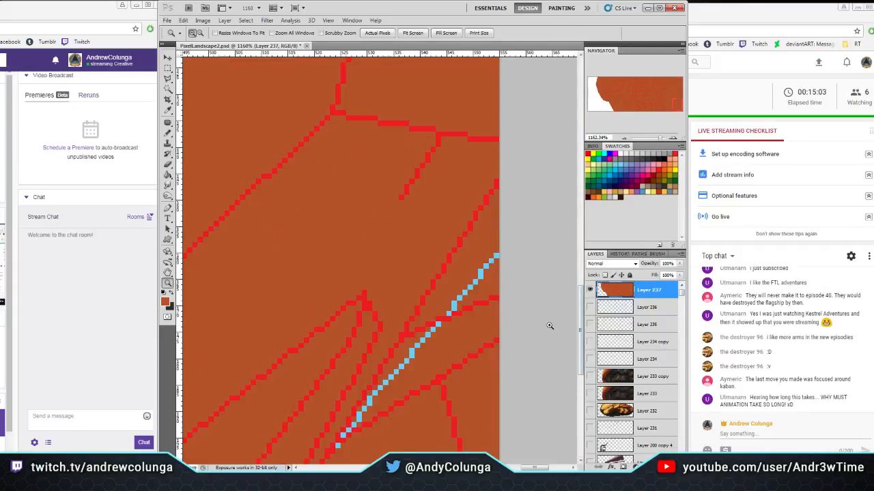
pyautogui.moveTo(375, 289); pyautogui.dragTo(300, 224)
pyautogui.click(168, 175)
pyautogui.click(397, 251)
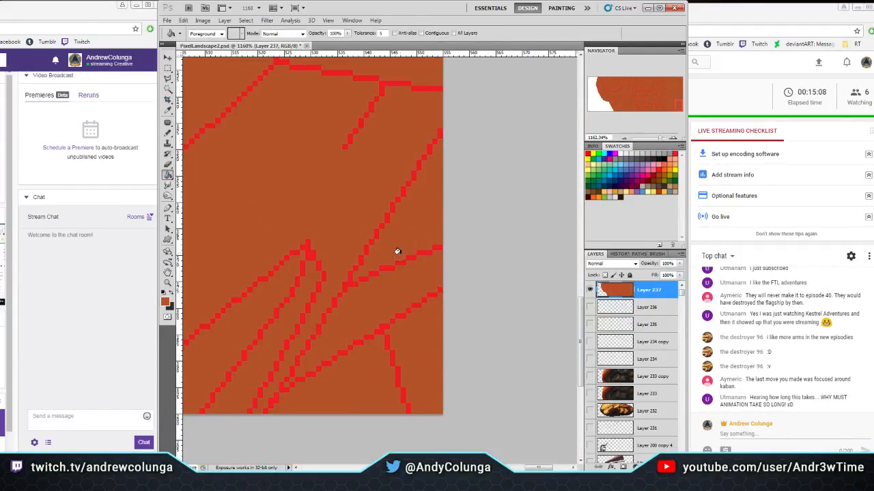
pyautogui.click(167, 283)
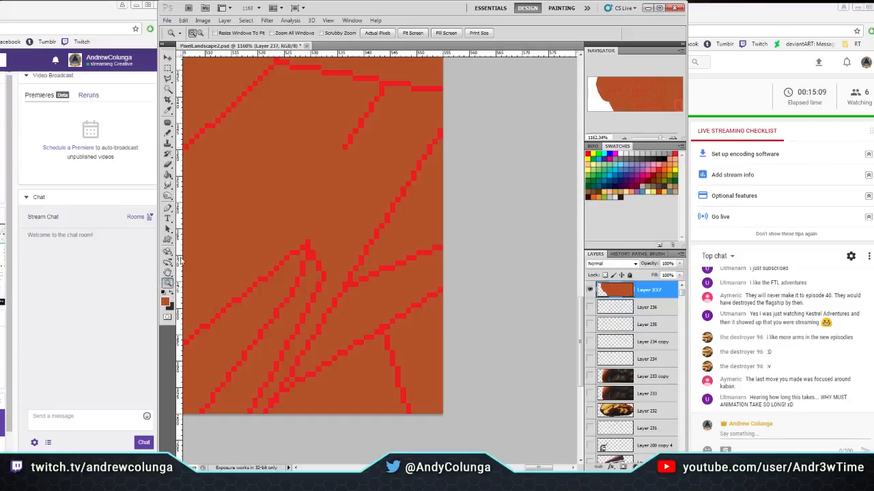
# Set up the Paint Bucket to fill with the dark tone, with Contiguous turned on
pyautogui.click(412, 33)
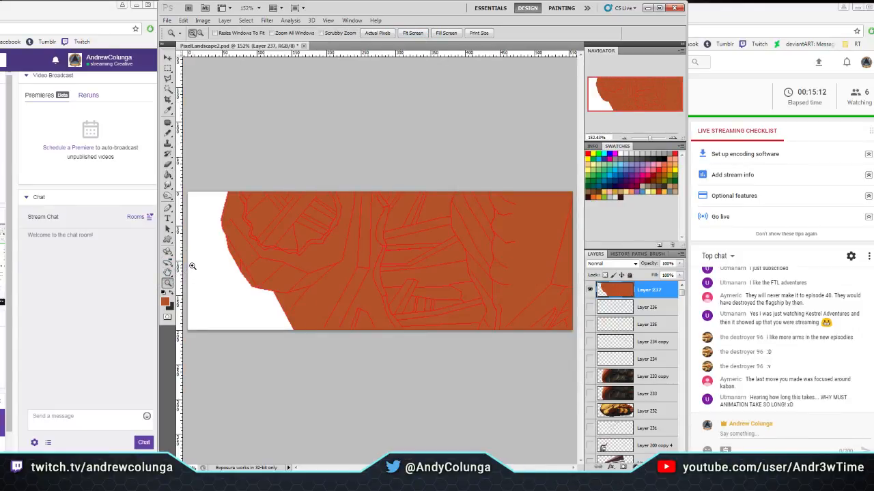
pyautogui.click(171, 294)
pyautogui.click(167, 176)
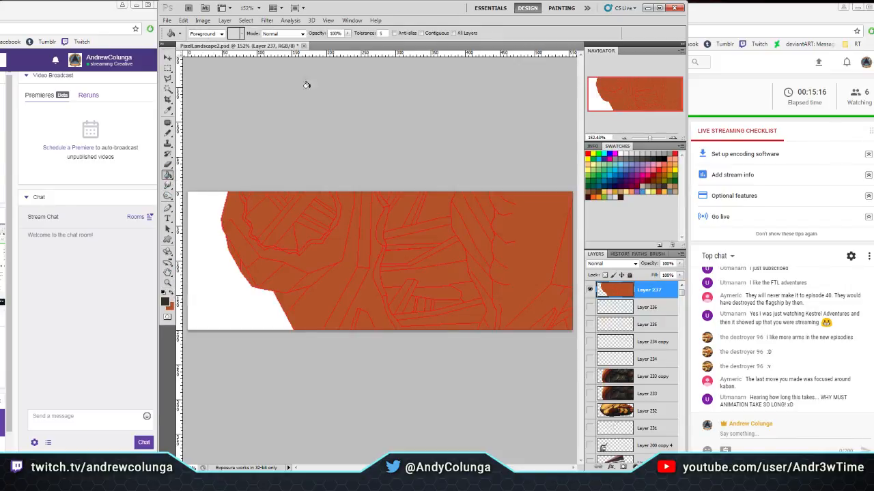
pyautogui.click(421, 33)
# Fill the cells in the left part of the round form's interior with the dark tone
pyautogui.click(167, 283)
pyautogui.click(407, 275)
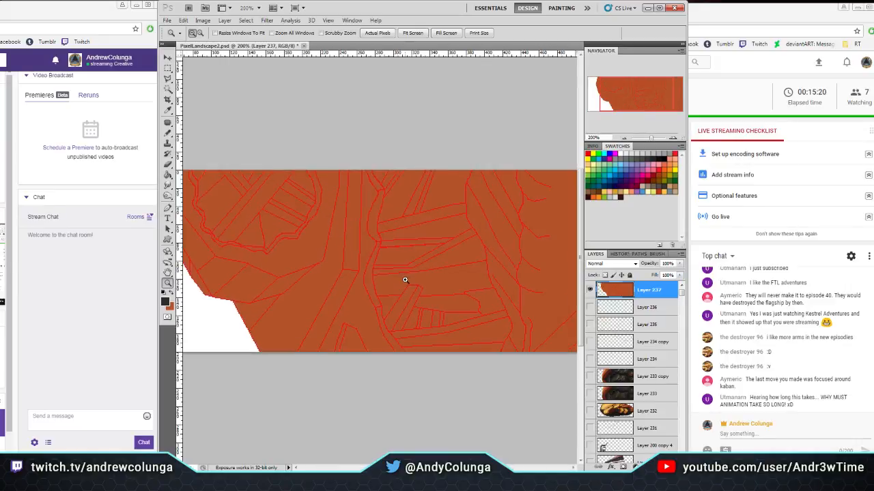
pyautogui.click(395, 254)
pyautogui.scroll(3, 308, 239)
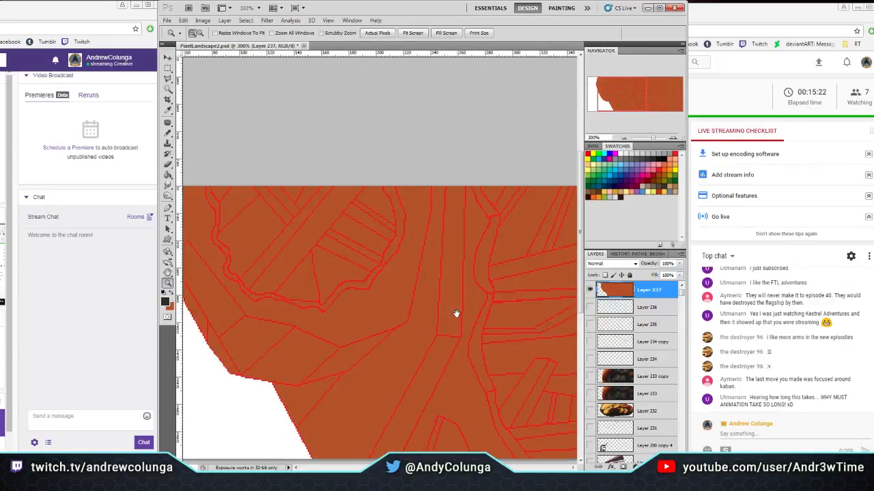
pyautogui.click(307, 246)
pyautogui.moveTo(327, 245); pyautogui.dragTo(378, 285)
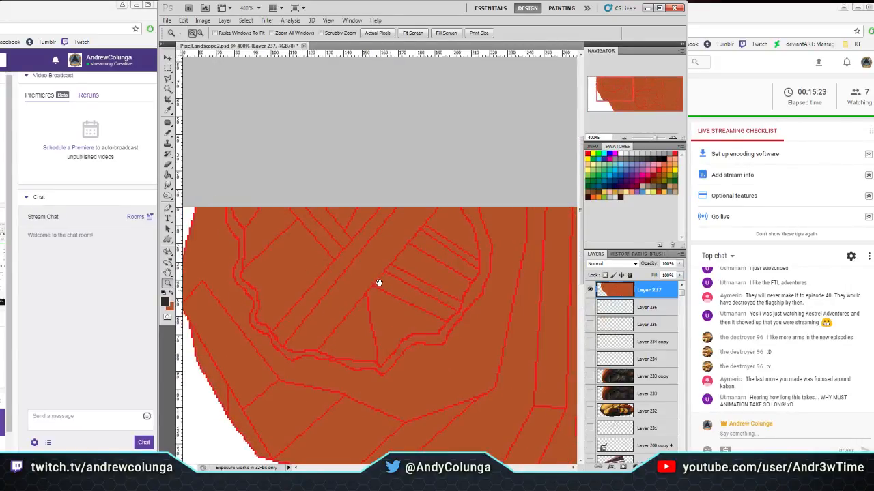
pyautogui.click(168, 175)
pyautogui.click(240, 213)
pyautogui.click(265, 231)
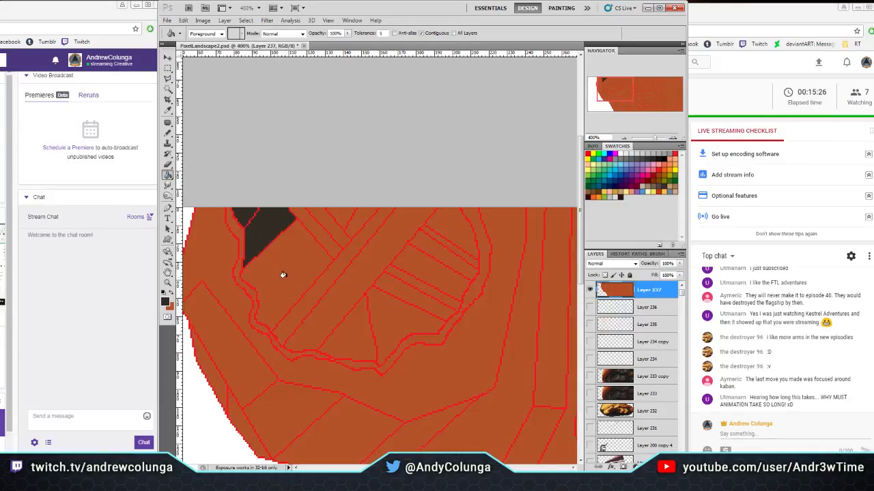
pyautogui.click(284, 275)
pyautogui.click(327, 234)
pyautogui.click(338, 246)
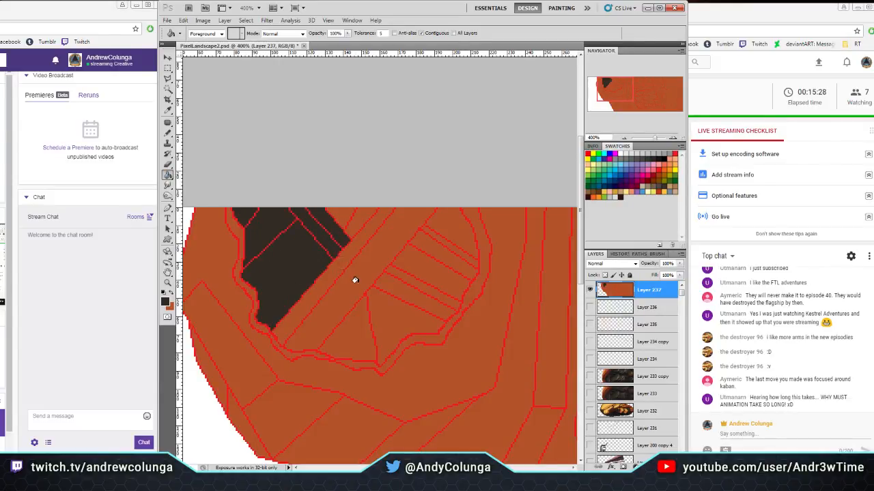
# Fill the diagonal bands through the round form's interior and the cell below them with the dark tone
pyautogui.click(349, 273)
pyautogui.click(348, 239)
pyautogui.click(350, 219)
pyautogui.click(339, 211)
pyautogui.click(357, 332)
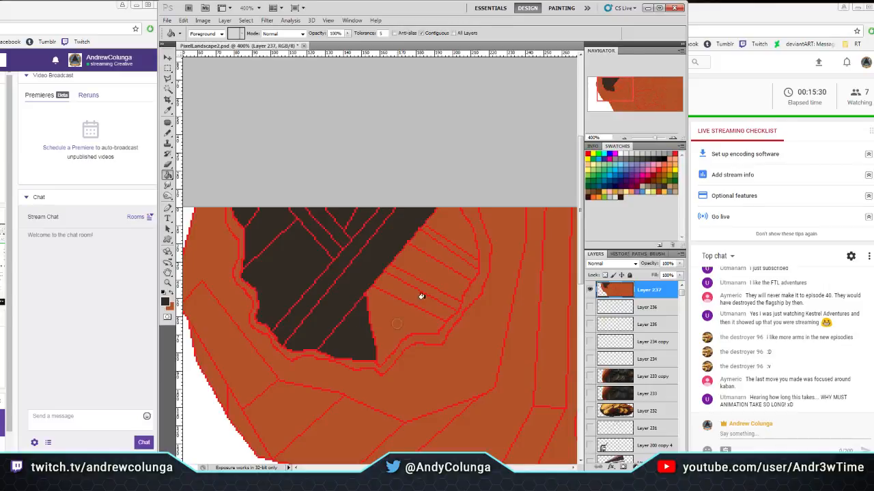
# Fill the slatted cells on the right side of the round form's interior with the dark tone
pyautogui.click(420, 295)
pyautogui.click(417, 292)
pyautogui.click(429, 272)
pyautogui.click(434, 254)
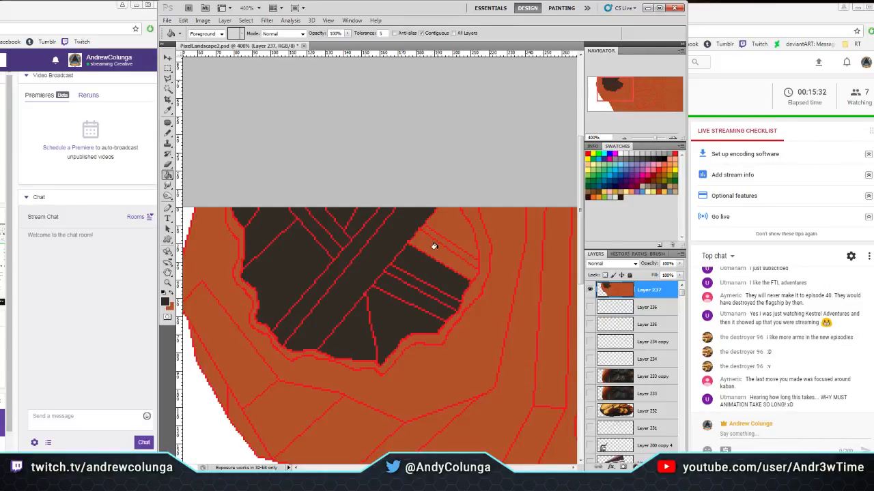
pyautogui.click(434, 246)
pyautogui.click(445, 244)
pyautogui.click(444, 217)
# Fill the long bands at the bottom of the middle section and the area above them with the dark tone
pyautogui.moveTo(625, 85); pyautogui.dragTo(637, 102)
pyautogui.moveTo(400, 316); pyautogui.dragTo(384, 278)
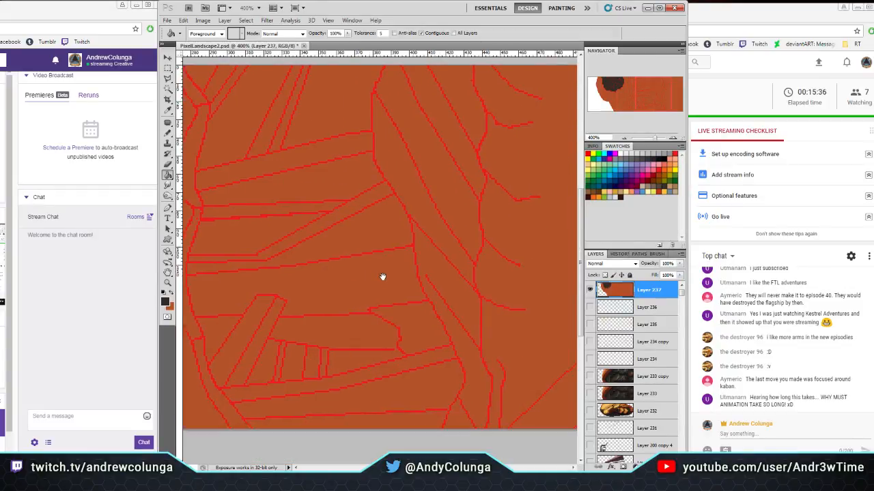
pyautogui.click(361, 413)
pyautogui.click(363, 394)
pyautogui.click(352, 371)
pyautogui.click(245, 330)
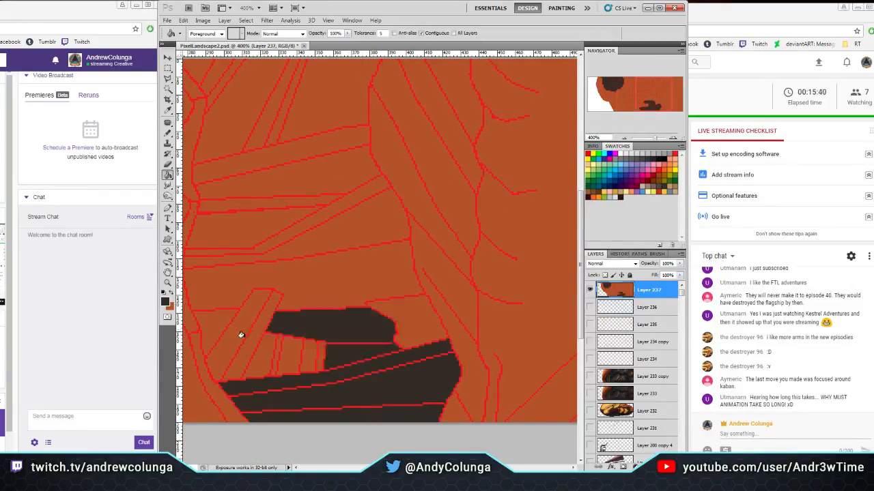
# Fill the slanted beams in the lower middle section and the broad area above them with the dark tone
pyautogui.click(233, 332)
pyautogui.click(240, 332)
pyautogui.click(213, 315)
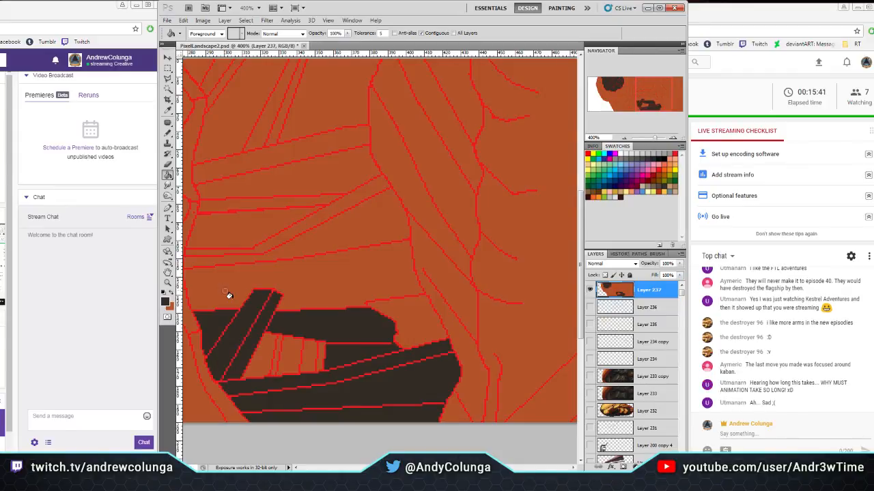
pyautogui.click(222, 288)
# Fill the row of small slats beside the slanted beams with the dark tone
pyautogui.click(264, 353)
pyautogui.click(276, 352)
pyautogui.click(293, 352)
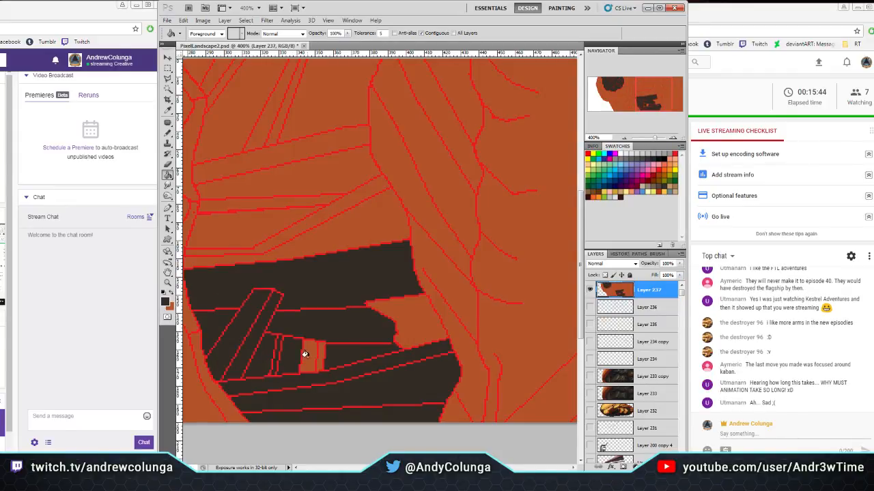
pyautogui.click(305, 354)
pyautogui.click(319, 351)
# Fill the notched area at the middle section's right edge and the crossing bands above it with the dark tone
pyautogui.click(396, 307)
pyautogui.click(344, 231)
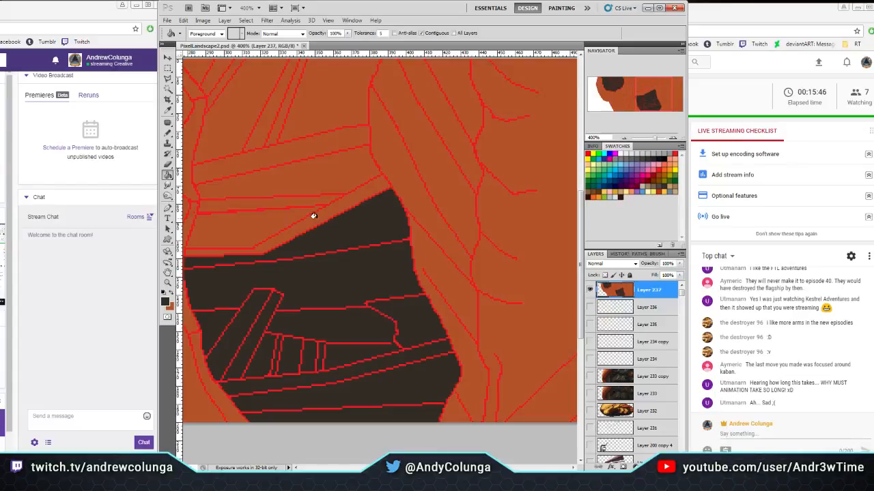
pyautogui.click(255, 223)
pyautogui.moveTo(341, 295); pyautogui.dragTo(391, 351)
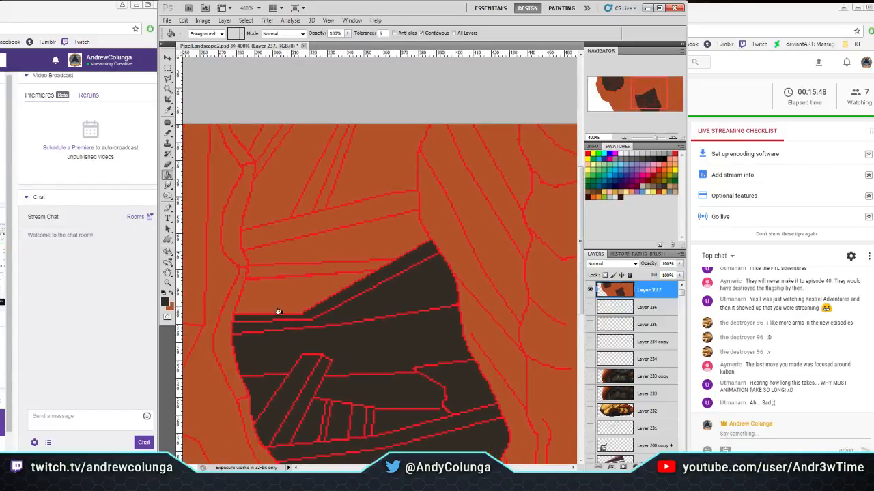
pyautogui.click(287, 282)
pyautogui.click(292, 266)
pyautogui.click(315, 246)
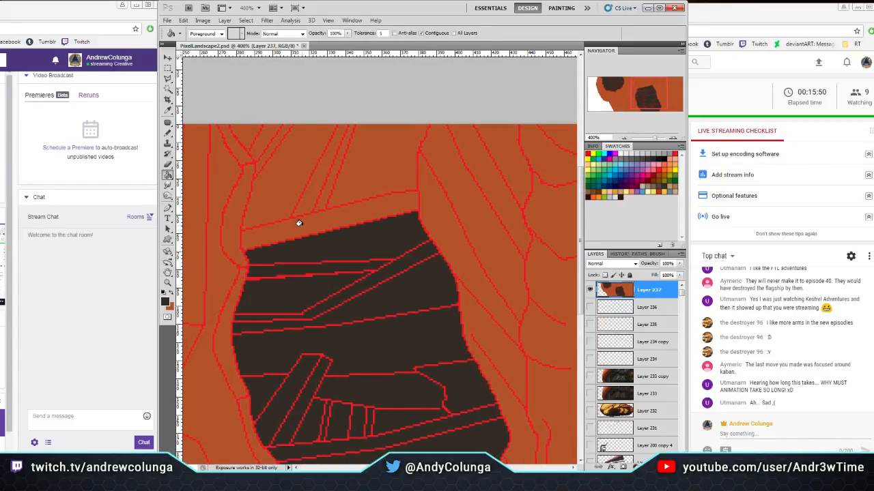
pyautogui.click(295, 220)
# Fill the remaining cells of the middle section up to the canvas's top edge with the dark tone
pyautogui.click(277, 161)
pyautogui.click(258, 135)
pyautogui.click(251, 132)
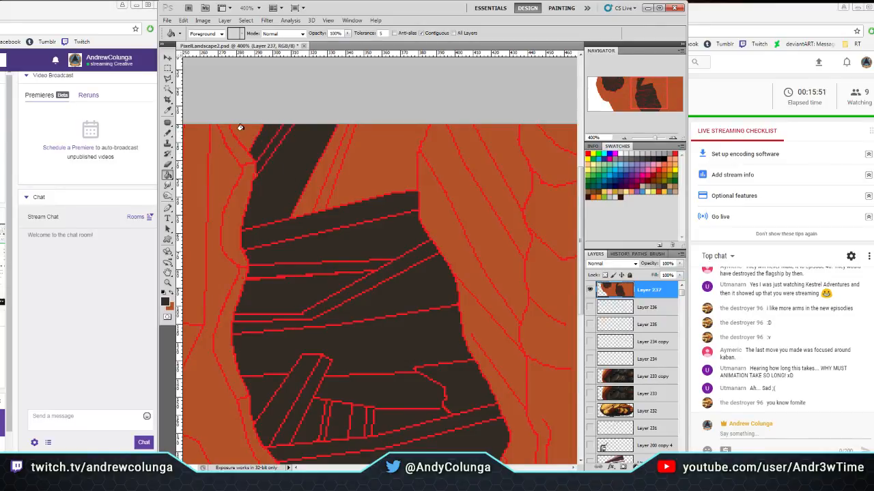
pyautogui.click(241, 131)
pyautogui.click(315, 179)
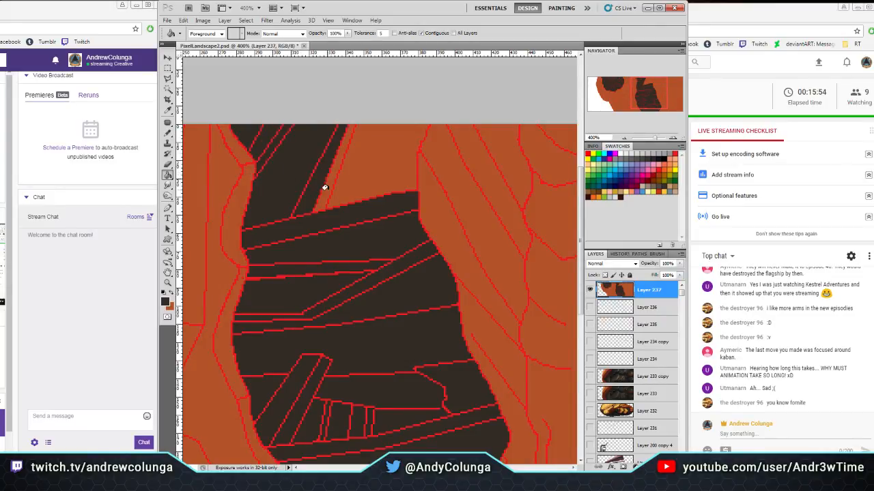
pyautogui.click(329, 183)
pyautogui.click(360, 172)
# Fill the cells in the canvas's lower right corner with the dark tone
pyautogui.moveTo(652, 94); pyautogui.dragTo(666, 95)
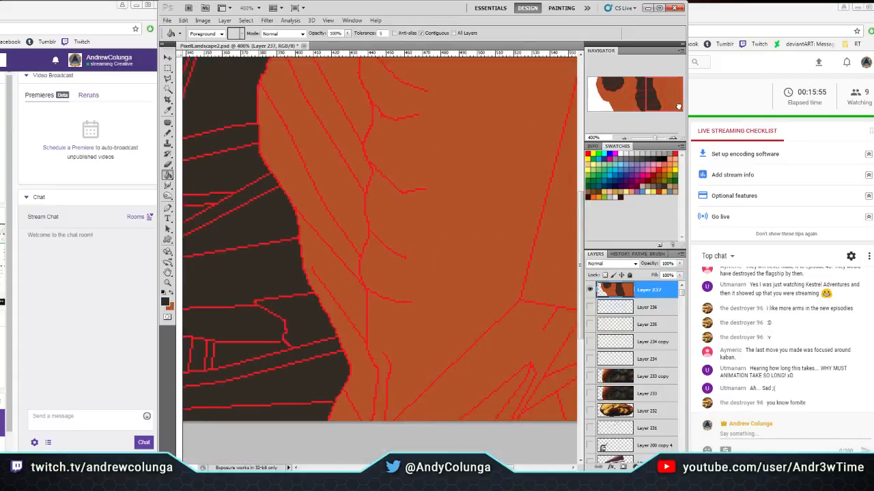
pyautogui.moveTo(468, 270); pyautogui.dragTo(408, 247)
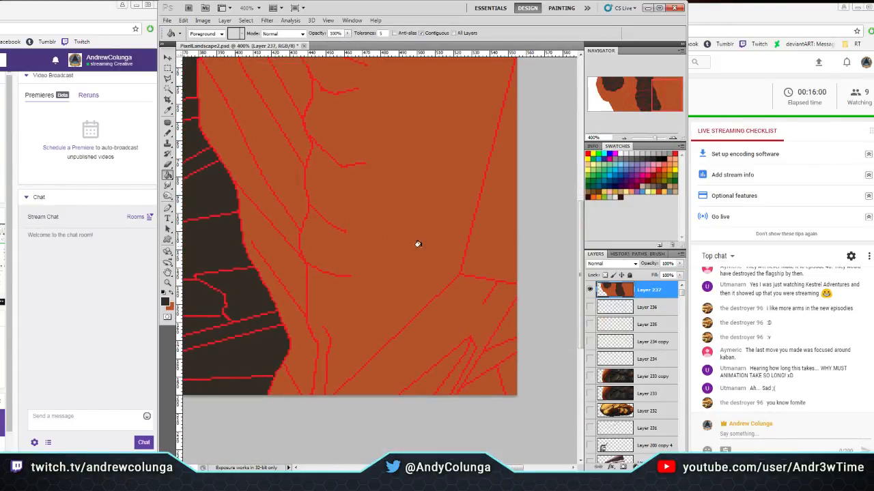
pyautogui.click(487, 380)
pyautogui.click(507, 366)
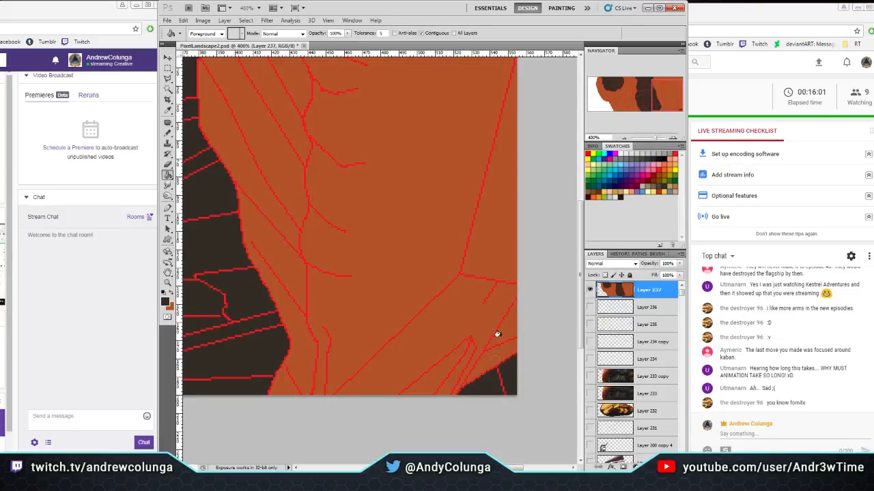
pyautogui.click(491, 357)
pyautogui.click(493, 335)
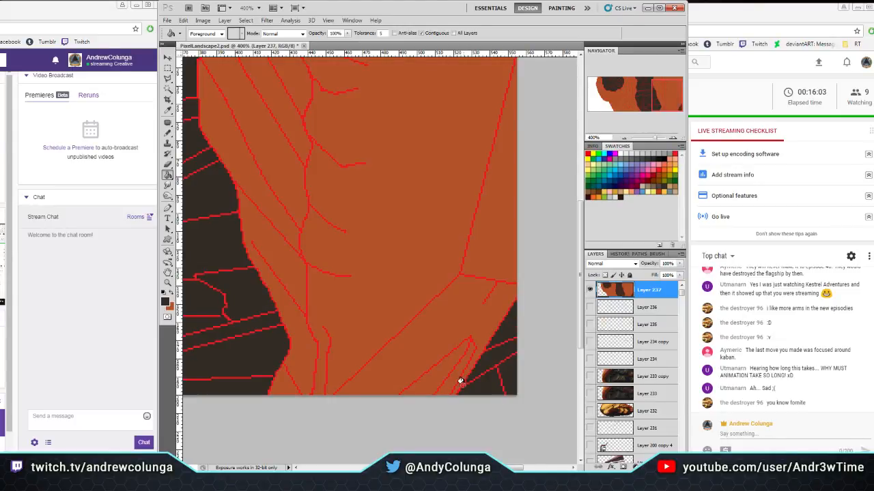
# Fill the small peak at the canvas's bottom edge with the dark tone and draw a red Pencil line inside it
pyautogui.moveTo(642, 107); pyautogui.dragTo(669, 85)
pyautogui.moveTo(394, 274); pyautogui.dragTo(254, 312)
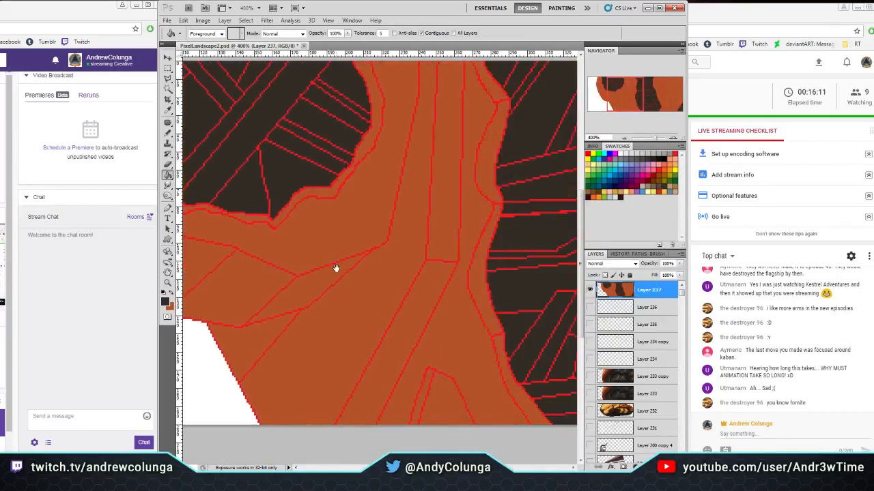
pyautogui.click(442, 405)
pyautogui.click(167, 110)
pyautogui.click(259, 144)
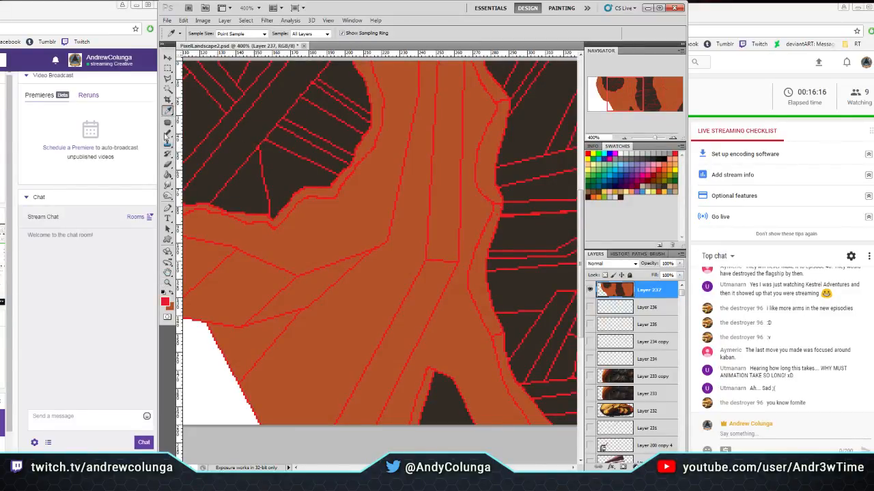
pyautogui.click(167, 133)
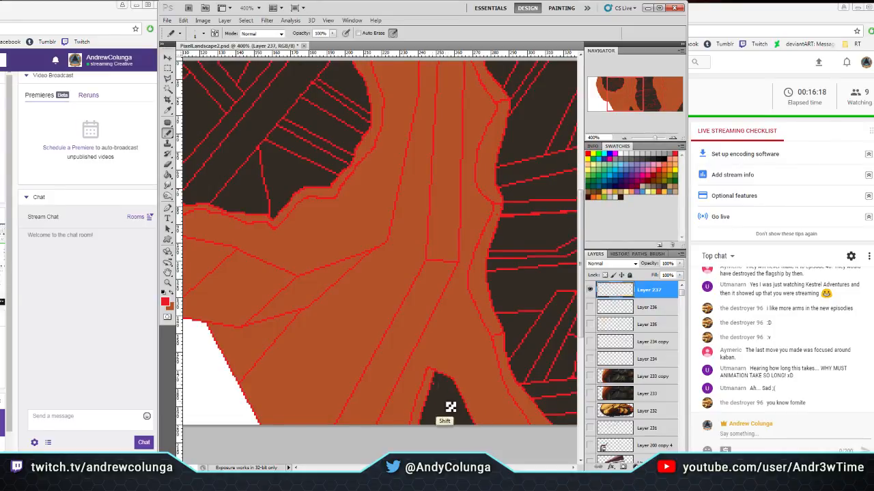
pyautogui.press('shift')
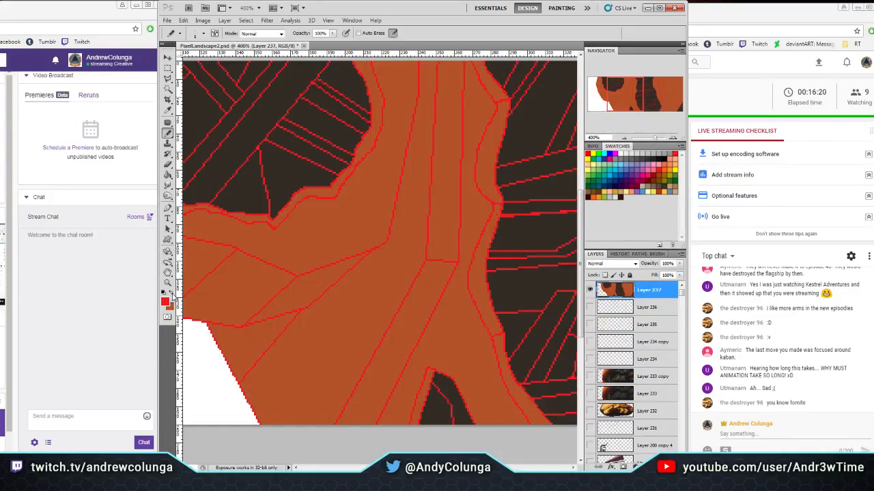
# Show only the Layer 233 artwork and sample its dark red-brown and dark tone as the two working colors
pyautogui.press('z')
pyautogui.click(412, 33)
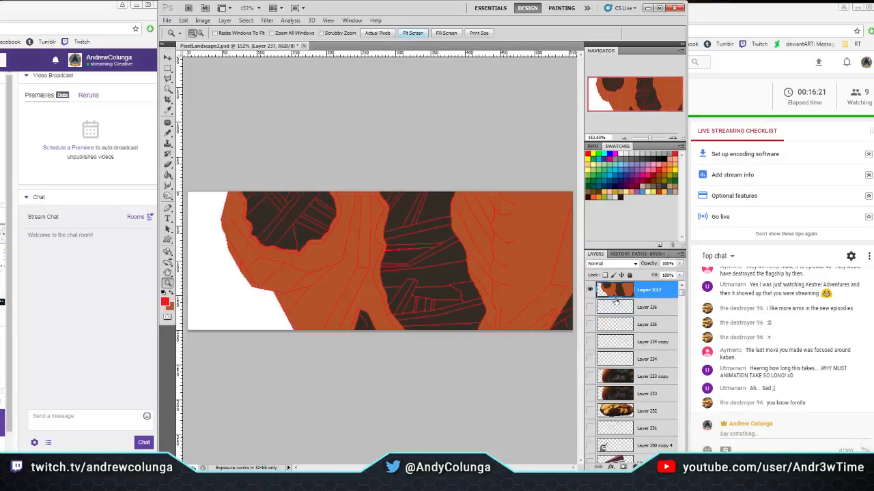
pyautogui.click(591, 289)
pyautogui.click(591, 393)
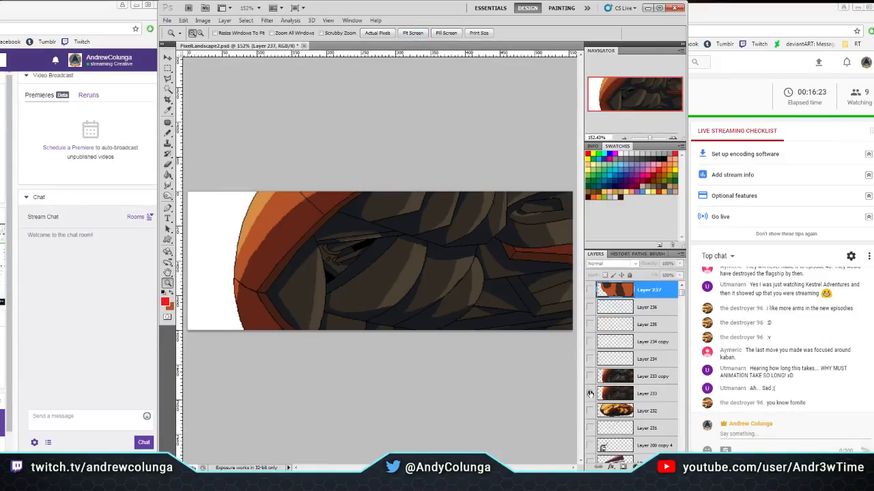
pyautogui.click(289, 230)
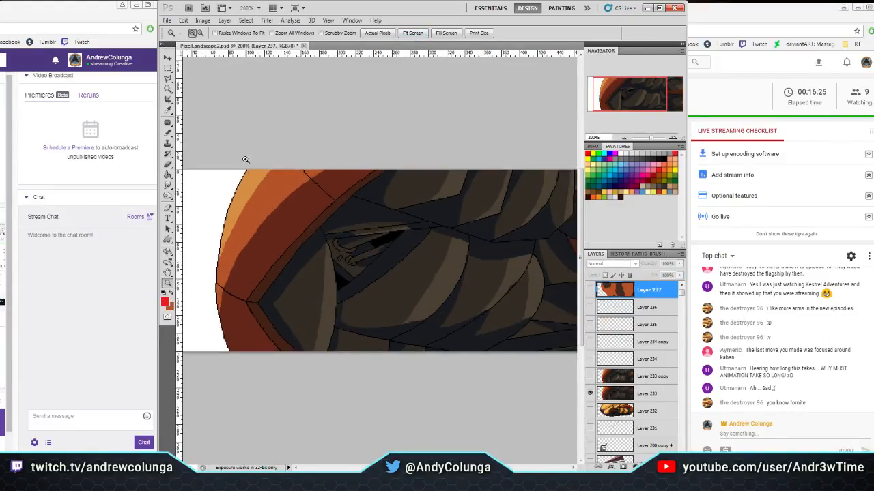
pyautogui.click(167, 111)
pyautogui.click(273, 229)
pyautogui.click(172, 294)
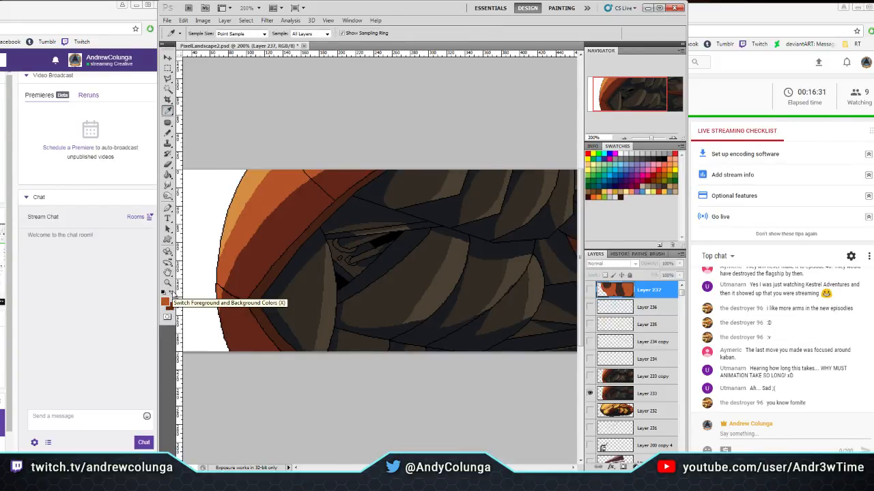
pyautogui.click(350, 203)
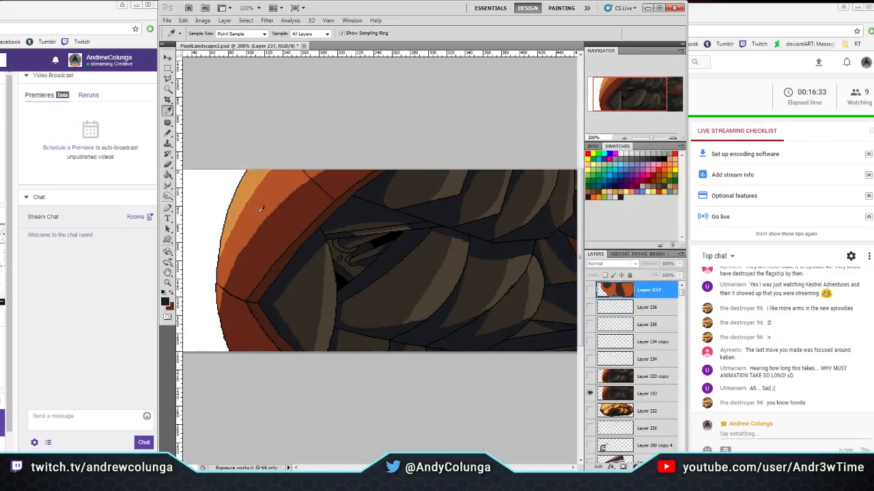
# Sample the dark red-brown from Layer 233 as the foreground color, then show only Layer 237 again
pyautogui.click(590, 290)
pyautogui.click(589, 290)
pyautogui.click(276, 232)
pyautogui.click(590, 290)
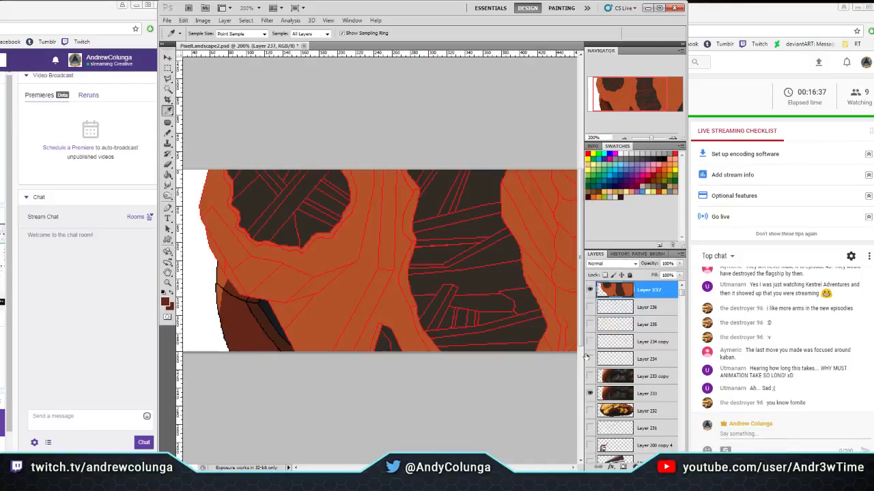
pyautogui.click(590, 394)
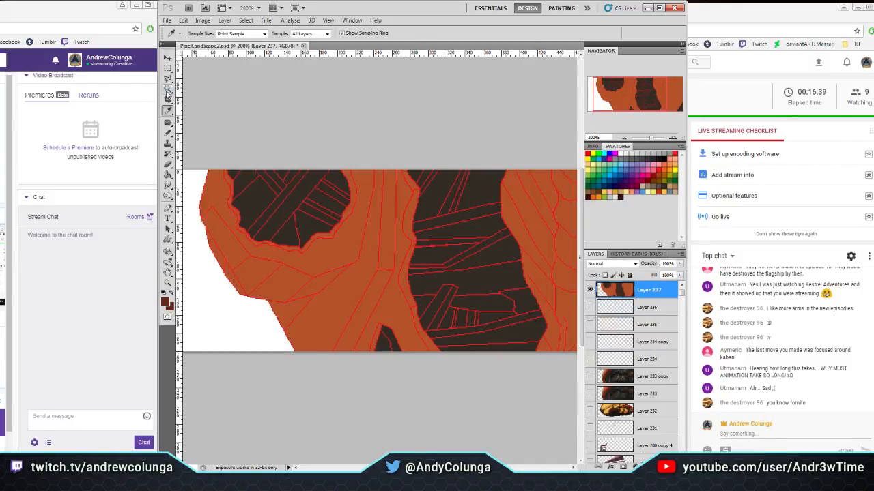
# Select all orange-brown areas of Layer 237 using the Magic Wand with Contiguous turned off
pyautogui.click(167, 89)
pyautogui.click(325, 259)
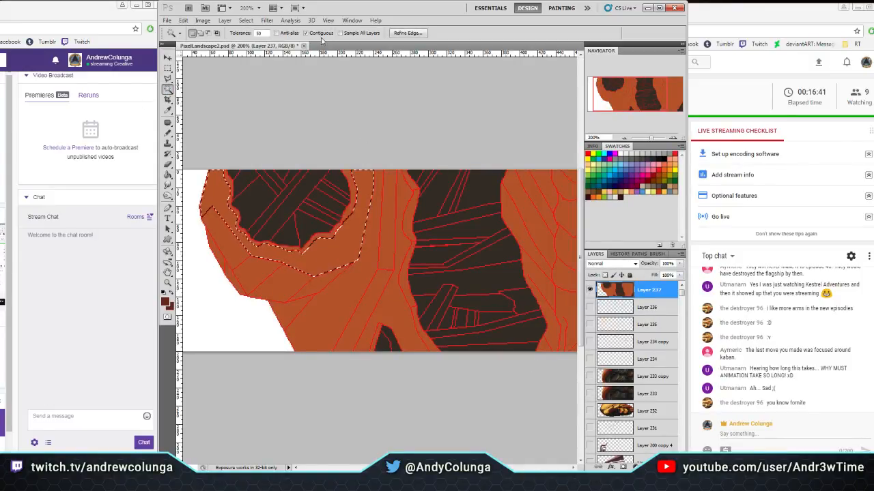
pyautogui.click(336, 281)
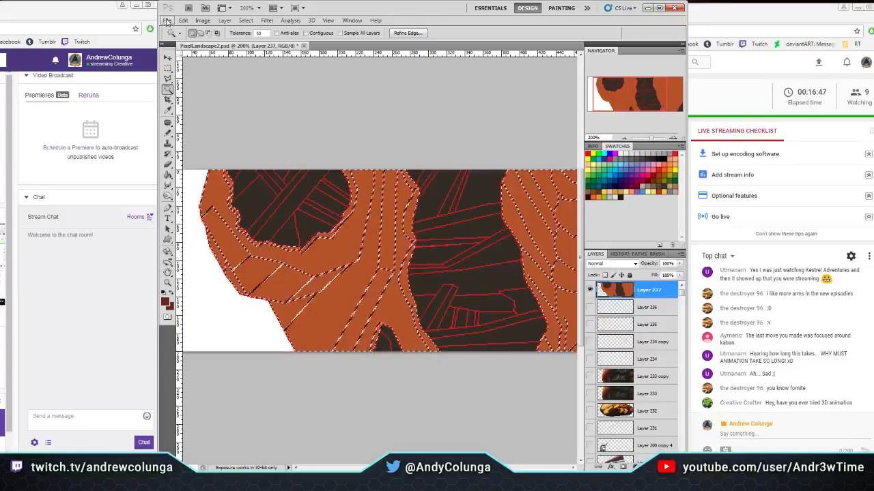
# Save the document and set the Pencil's brush size to 12 px for painting inside the selection
pyautogui.click(167, 21)
pyautogui.click(199, 151)
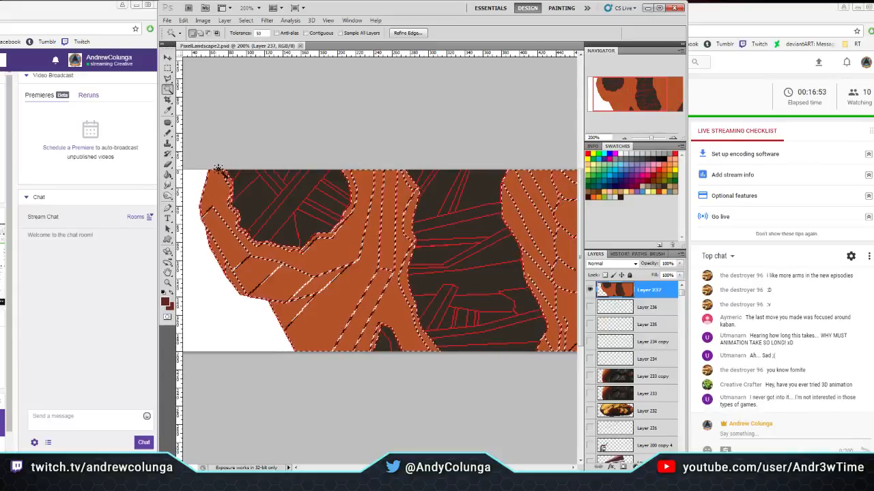
pyautogui.click(167, 282)
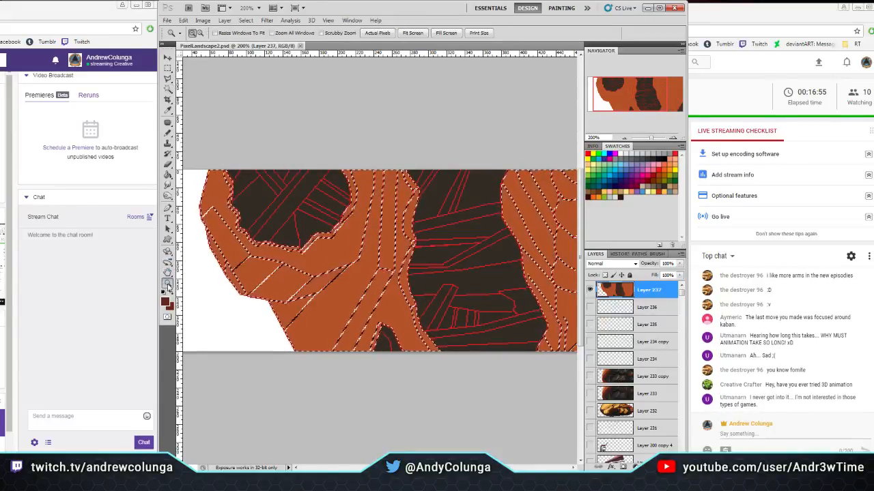
pyautogui.click(259, 266)
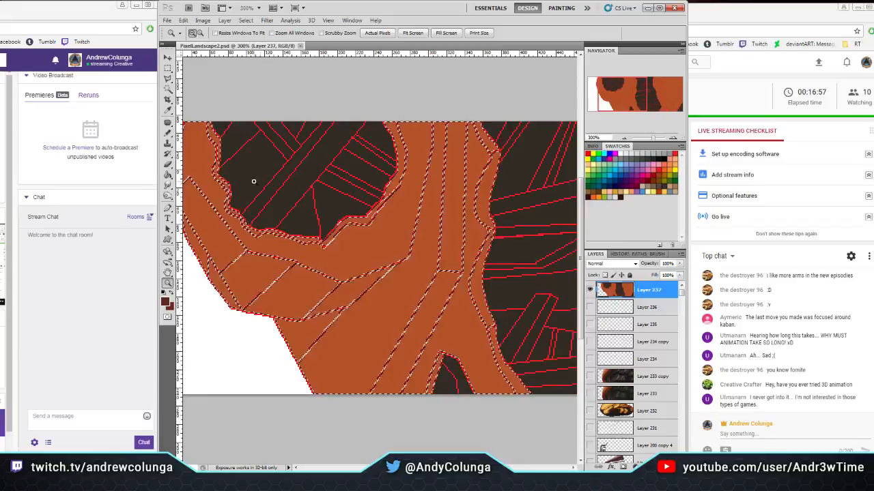
pyautogui.press('b')
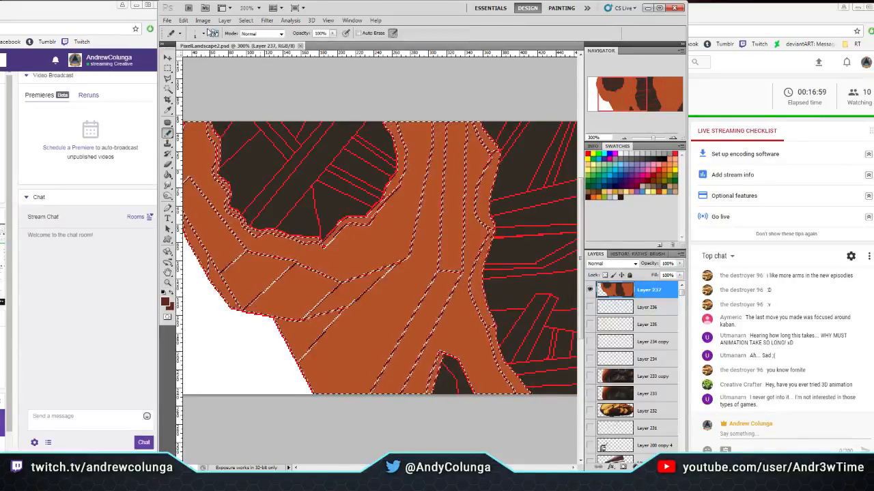
pyautogui.click(204, 33)
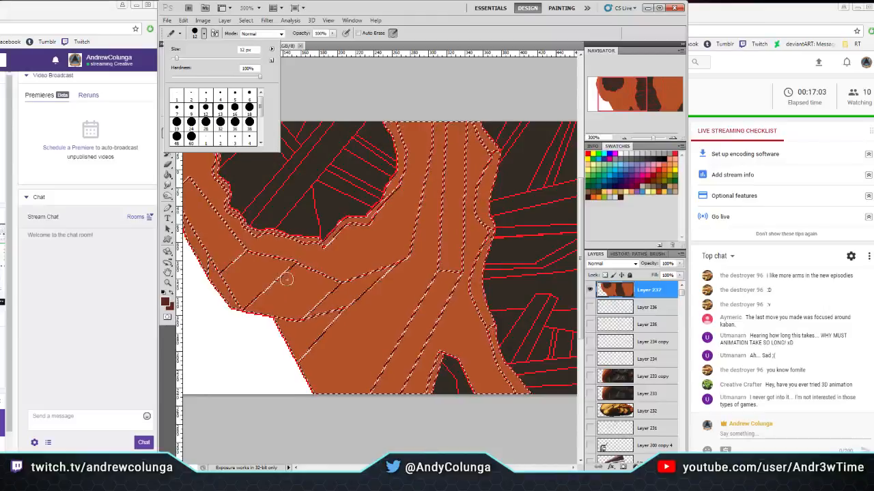
# Paint dark red-brown shadow over the selected orange-brown areas below the round dark opening and along the lower outer edge
pyautogui.moveTo(295, 270); pyautogui.dragTo(266, 295)
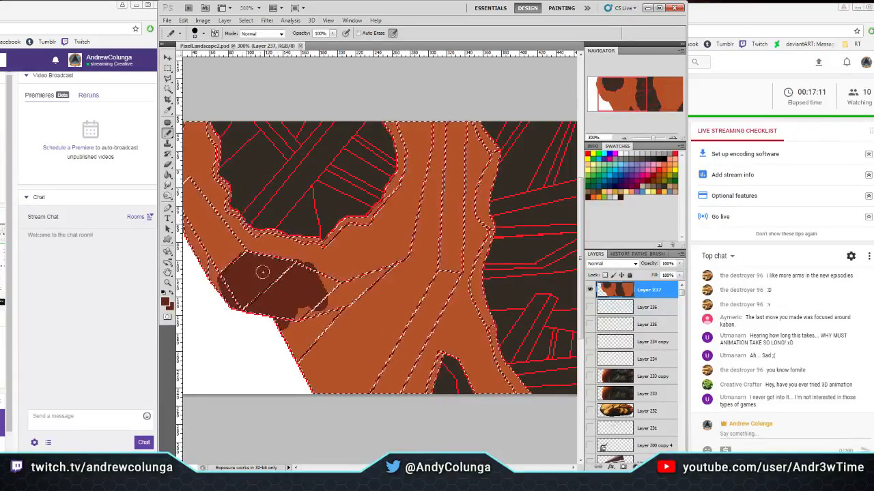
pyautogui.moveTo(250, 281); pyautogui.dragTo(228, 288)
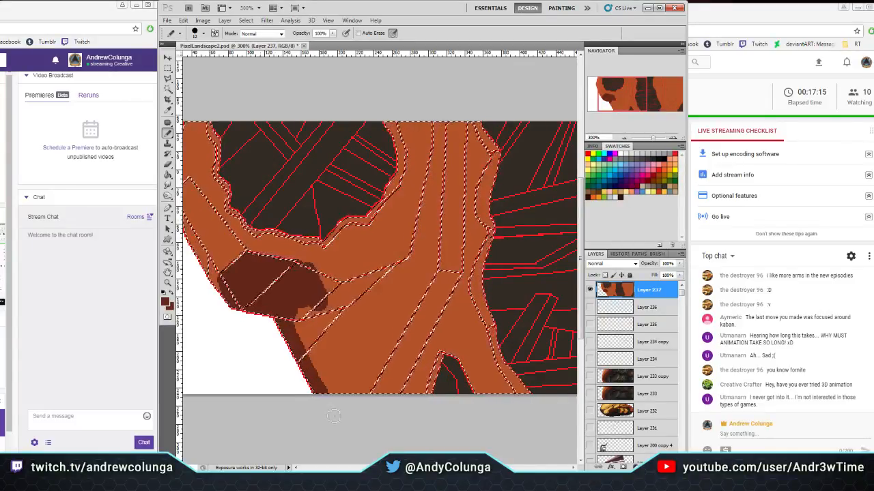
pyautogui.moveTo(301, 316); pyautogui.dragTo(292, 282)
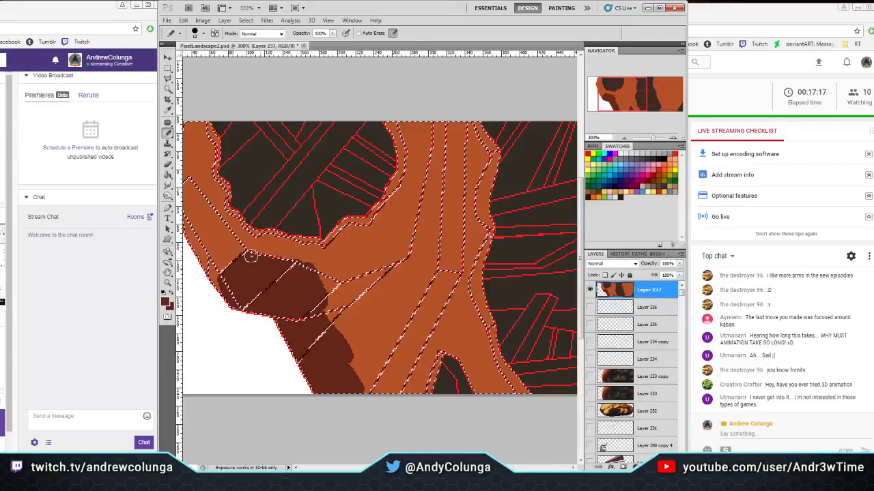
pyautogui.moveTo(251, 256)
pyautogui.mouseDown()
pyautogui.moveTo(314, 218)
pyautogui.moveTo(382, 153)
pyautogui.moveTo(333, 208)
pyautogui.mouseUp()
pyautogui.moveTo(393, 238); pyautogui.dragTo(332, 242)
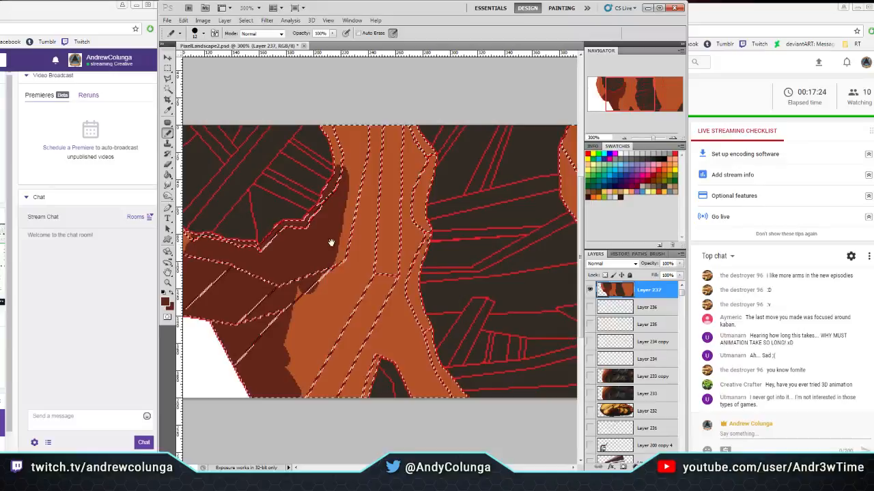
# Enlarge the Pencil to 56 px and paint dark red-brown over the central trunk and the lower outer side of the large right-hand shape
pyautogui.click(204, 34)
pyautogui.click(194, 59)
pyautogui.moveTo(319, 270)
pyautogui.mouseDown()
pyautogui.moveTo(282, 288)
pyautogui.moveTo(272, 367)
pyautogui.mouseUp()
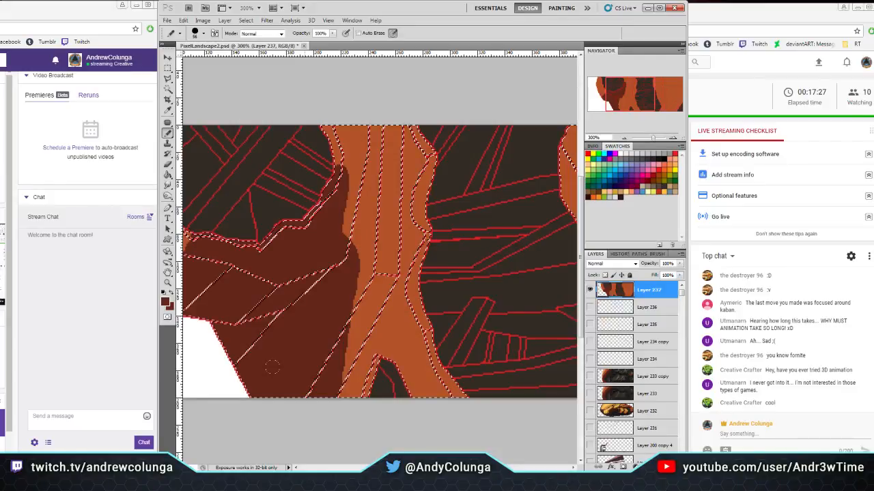
pyautogui.moveTo(519, 229)
pyautogui.mouseDown()
pyautogui.moveTo(323, 230)
pyautogui.moveTo(248, 210)
pyautogui.mouseUp()
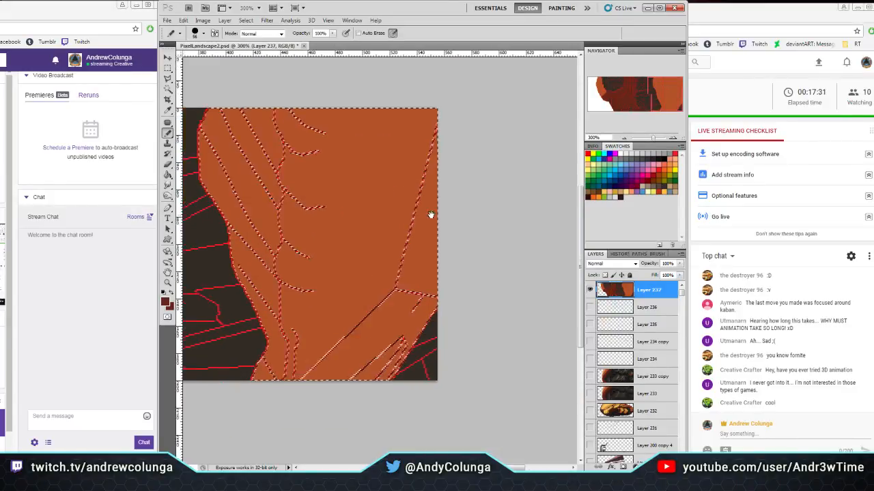
pyautogui.moveTo(367, 226); pyautogui.dragTo(436, 214)
pyautogui.moveTo(334, 363)
pyautogui.mouseDown()
pyautogui.moveTo(444, 275)
pyautogui.moveTo(313, 395)
pyautogui.mouseUp()
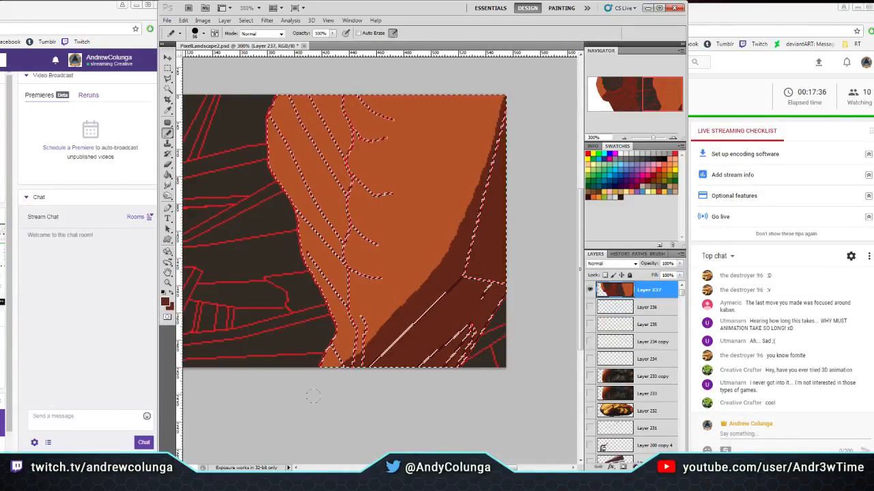
# Reduce the Pencil to 24 px and paint dark red-brown over the ribbed inner side of the right-hand shape, leaving an orange-brown wedge
pyautogui.click(203, 33)
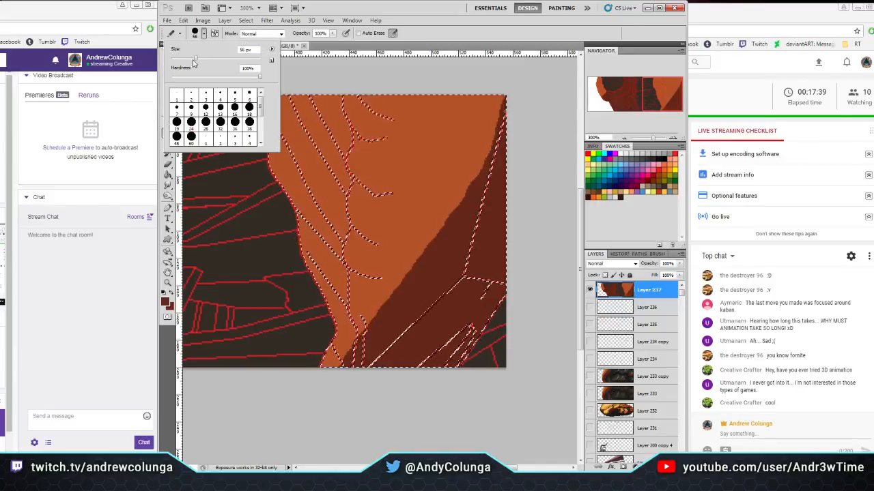
pyautogui.moveTo(183, 60); pyautogui.dragTo(181, 60)
pyautogui.moveTo(352, 354)
pyautogui.mouseDown()
pyautogui.moveTo(335, 321)
pyautogui.moveTo(344, 343)
pyautogui.moveTo(293, 225)
pyautogui.moveTo(309, 241)
pyautogui.mouseUp()
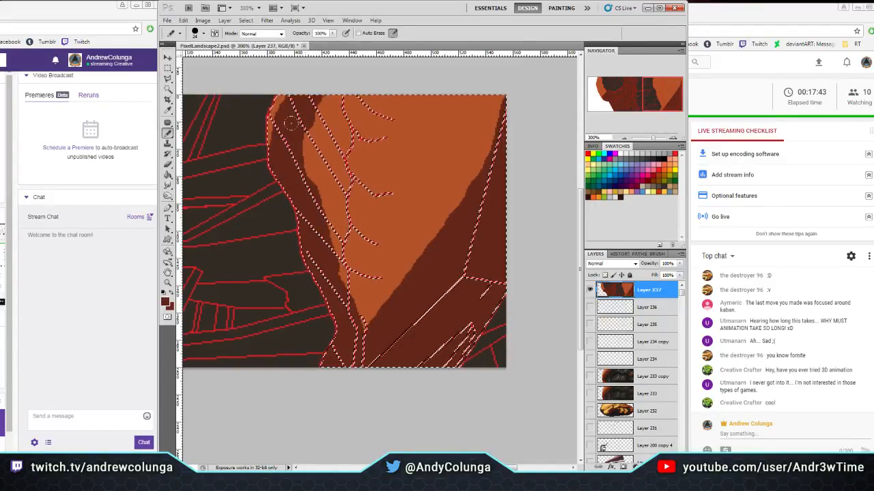
pyautogui.moveTo(290, 123); pyautogui.dragTo(362, 260)
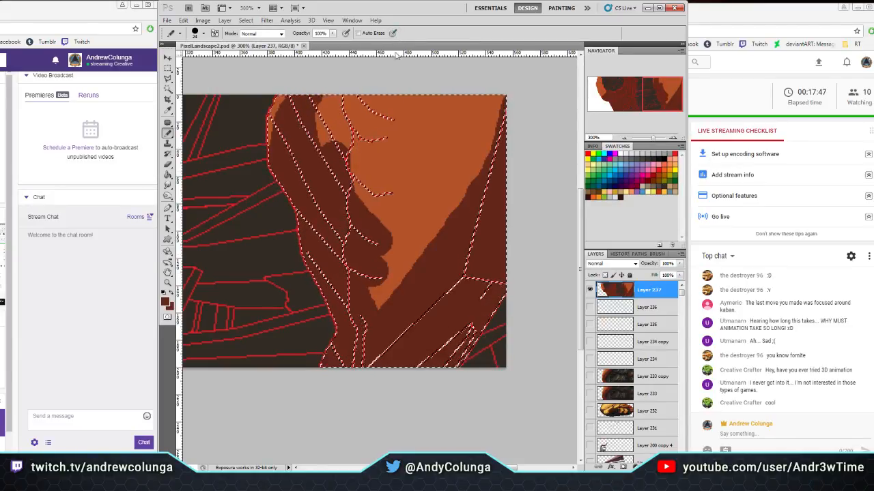
pyautogui.click(386, 202)
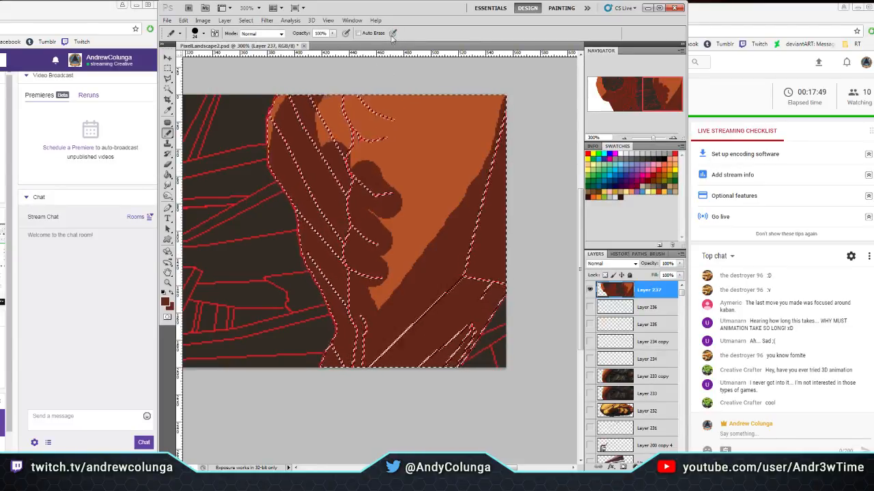
pyautogui.moveTo(351, 140)
pyautogui.mouseDown()
pyautogui.moveTo(340, 167)
pyautogui.moveTo(360, 140)
pyautogui.moveTo(365, 178)
pyautogui.moveTo(356, 271)
pyautogui.mouseUp()
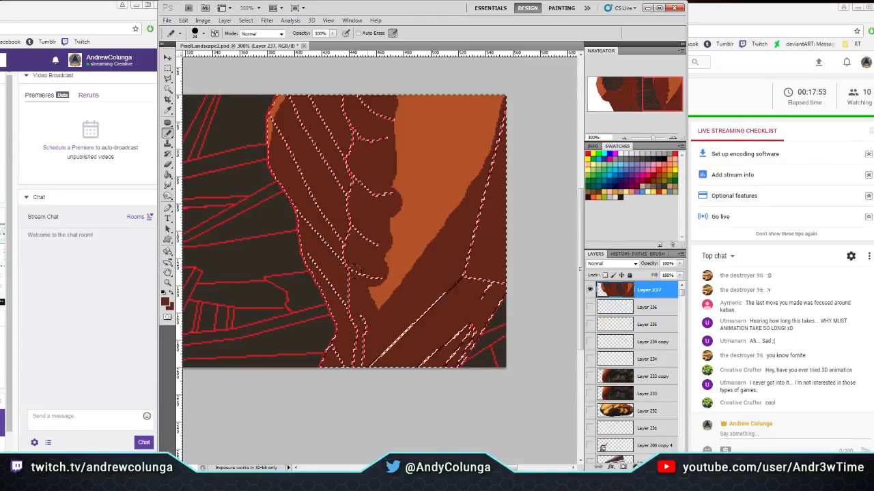
# Sample the orange-brown and paint thin rim highlights along the right-hand shape's edge beside the dark area
pyautogui.moveTo(654, 89); pyautogui.dragTo(608, 92)
pyautogui.press('i')
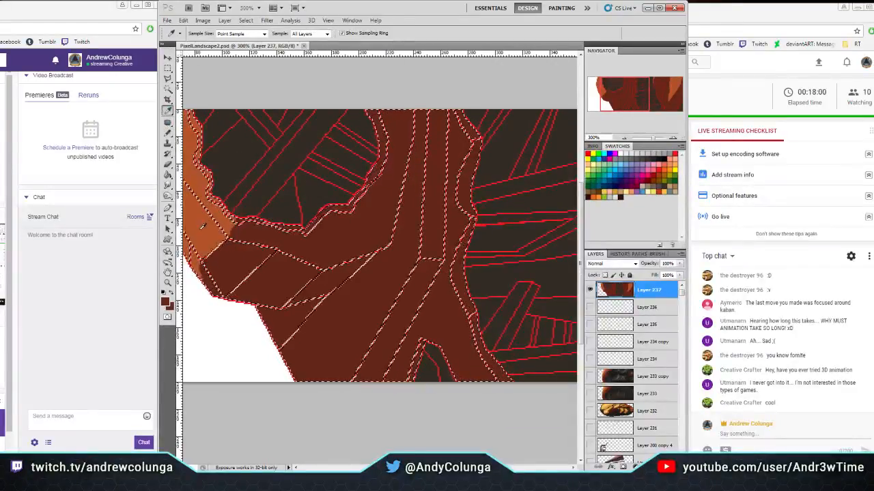
pyautogui.hscroll(5, 202, 226)
pyautogui.scroll(5, 198, 171)
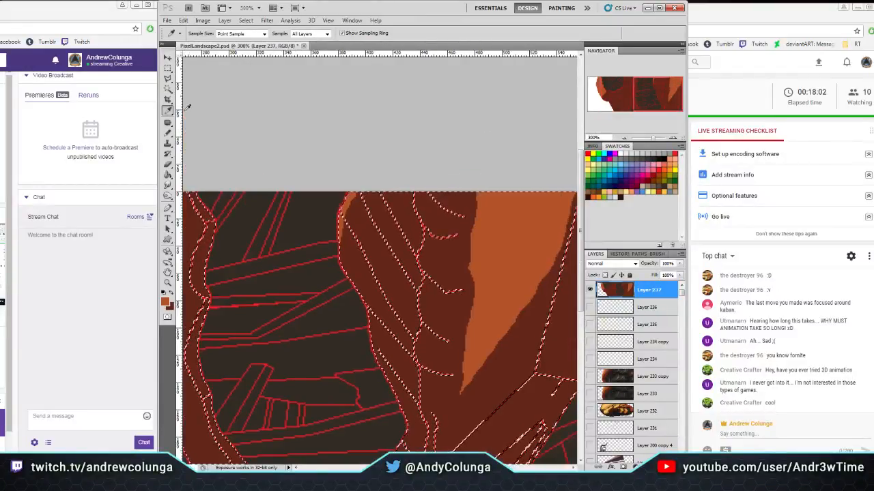
pyautogui.press('b')
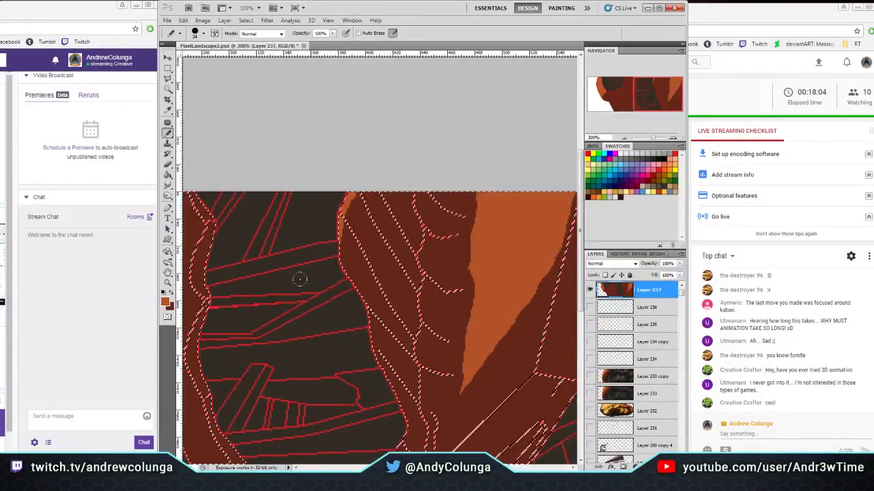
pyautogui.moveTo(312, 221)
pyautogui.mouseDown()
pyautogui.moveTo(325, 275)
pyautogui.moveTo(343, 299)
pyautogui.mouseUp()
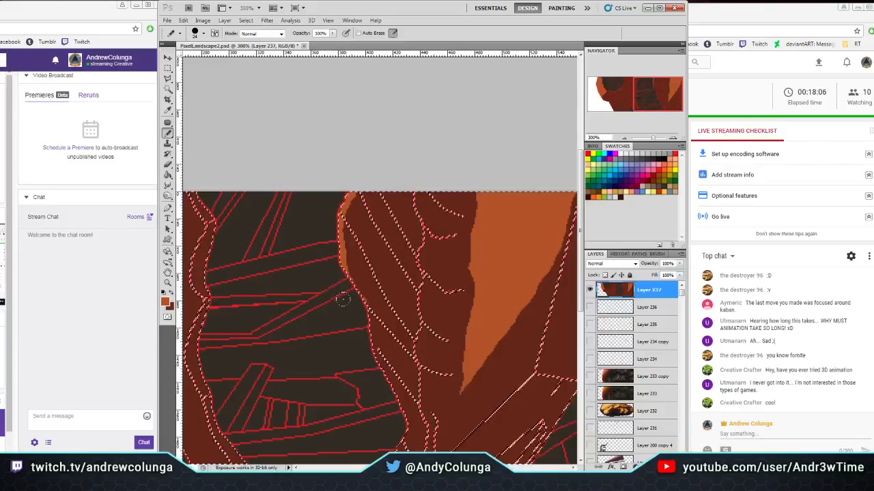
pyautogui.scroll(-3, 357, 326)
pyautogui.hscroll(2, 334, 249)
pyautogui.moveTo(331, 236); pyautogui.dragTo(339, 295)
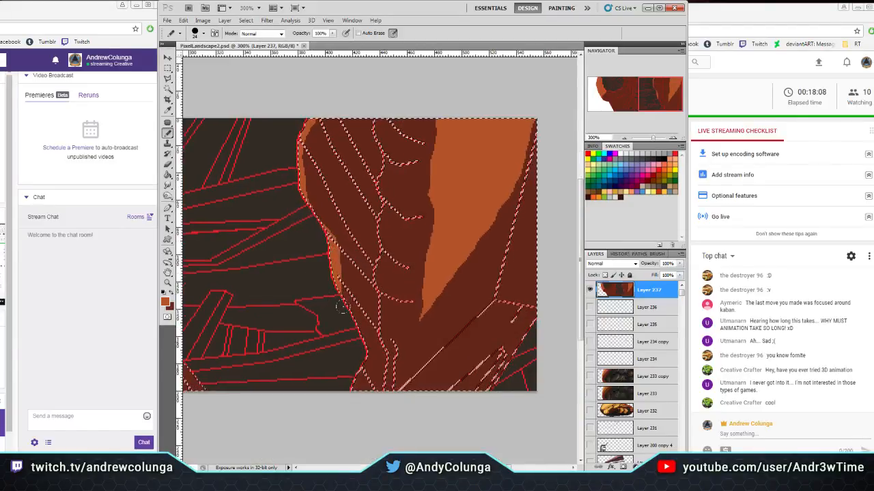
pyautogui.moveTo(362, 356); pyautogui.dragTo(356, 388)
pyautogui.moveTo(305, 269); pyautogui.dragTo(347, 271)
# Select the right-hand shape's large red-brown section using the contiguous Magic Wand and extend the orange-brown wedge down to its lower tip
pyautogui.moveTo(440, 280); pyautogui.dragTo(318, 228)
pyautogui.press('w')
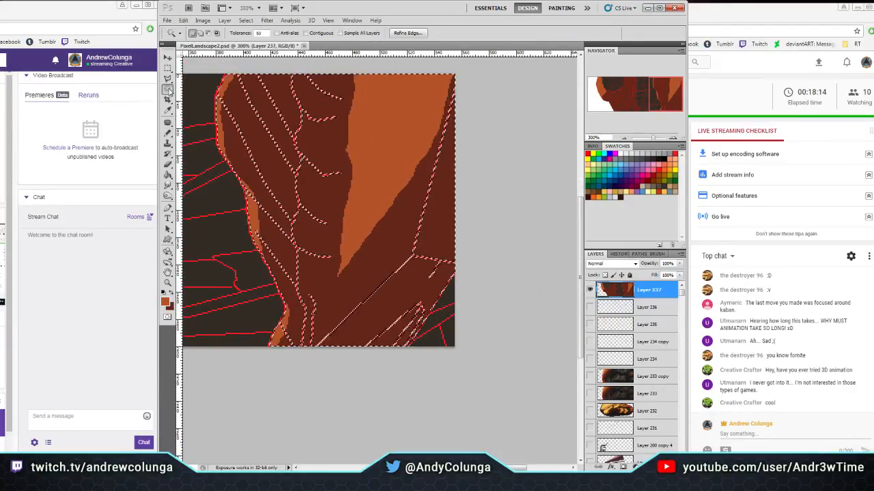
pyautogui.hotkey('ctrl', 'd')
pyautogui.click(408, 218)
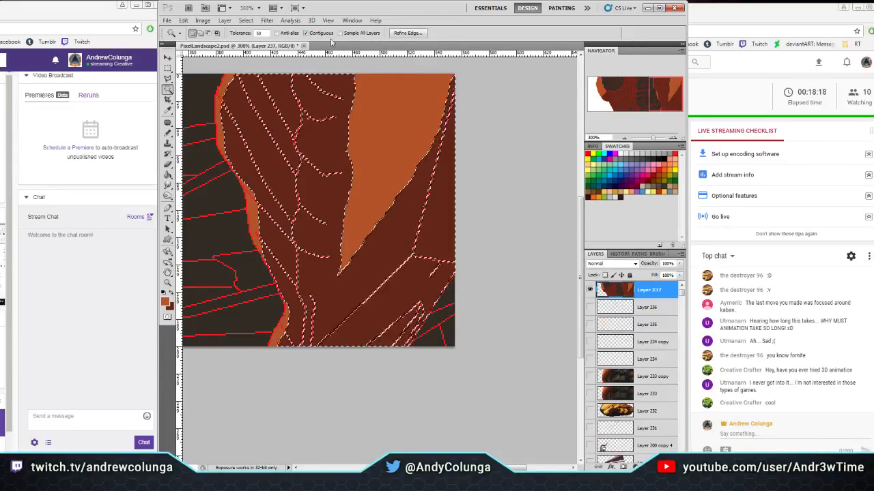
pyautogui.click(395, 250)
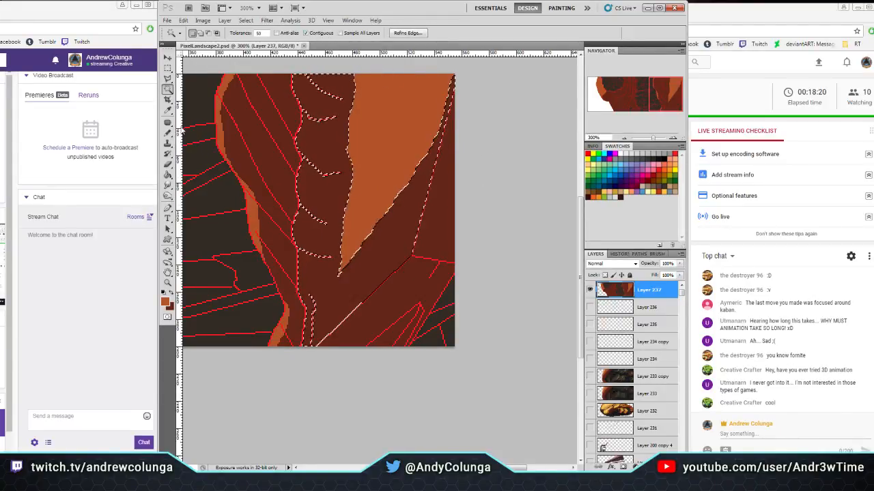
pyautogui.click(168, 133)
pyautogui.moveTo(324, 334); pyautogui.dragTo(349, 250)
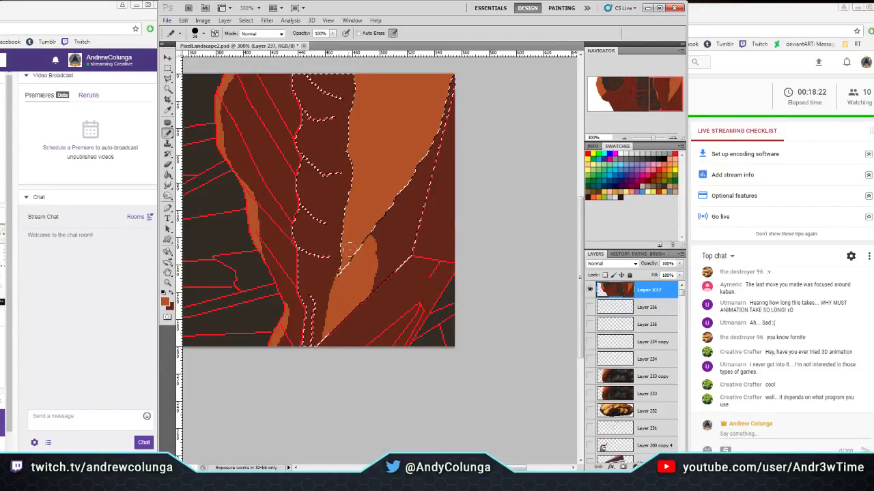
# Select the small triangular section on the lower-left outer edge, color it orange-brown, and deselect it
pyautogui.moveTo(662, 100); pyautogui.dragTo(619, 105)
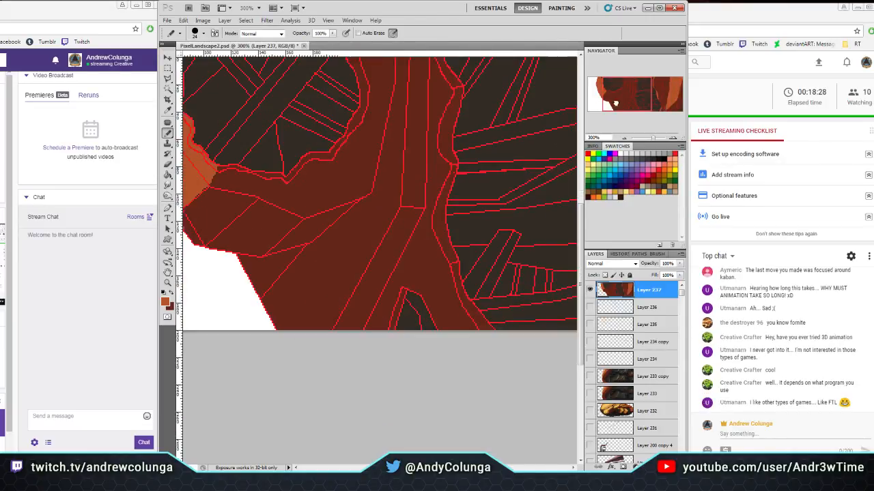
pyautogui.click(169, 89)
pyautogui.click(237, 254)
pyautogui.click(305, 244)
pyautogui.doubleClick(263, 295)
pyautogui.click(168, 135)
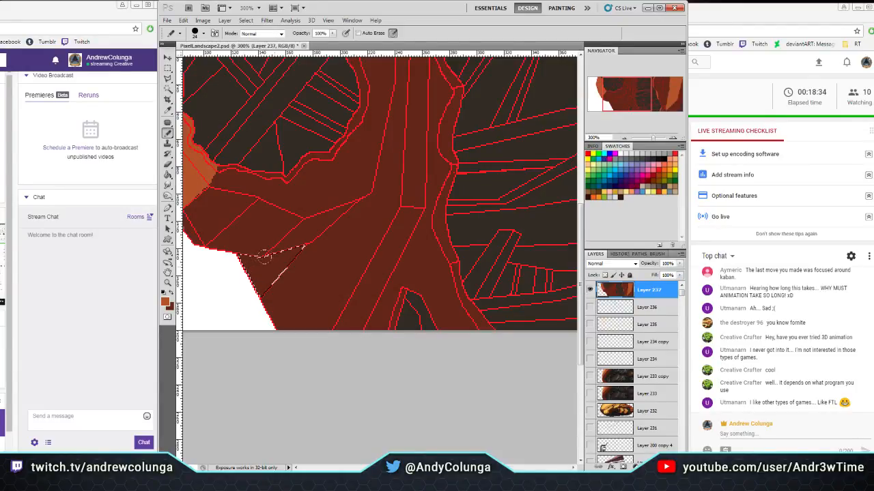
pyautogui.hotkey('alt', 'BackSpace')
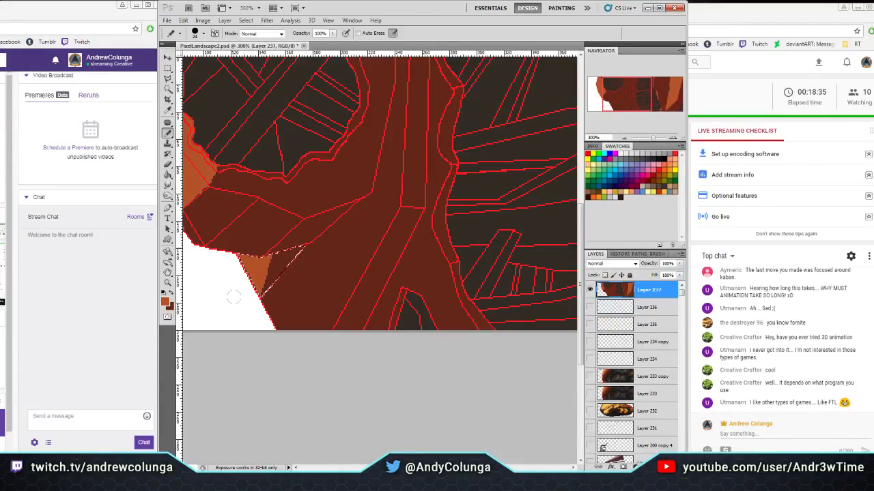
pyautogui.hotkey('ctrl', 'd')
# Select the long central strip of the middle shape with the contiguous Magic Wand and paint an orange-brown highlight down its upper part
pyautogui.press('m')
pyautogui.moveTo(626, 95); pyautogui.dragTo(548, 93)
pyautogui.click(168, 87)
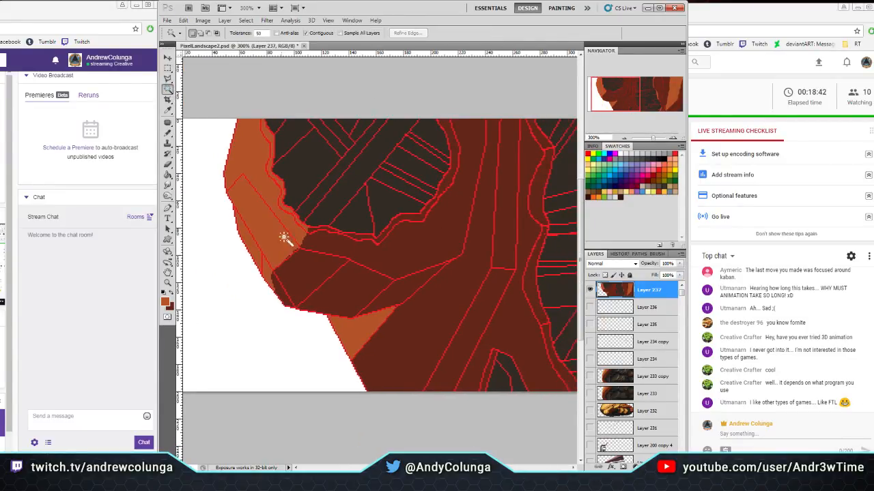
pyautogui.click(298, 254)
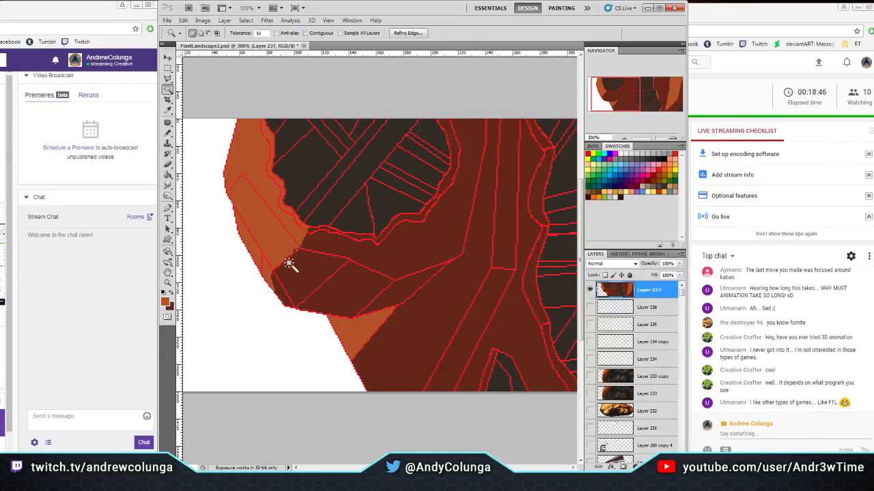
pyautogui.click(293, 261)
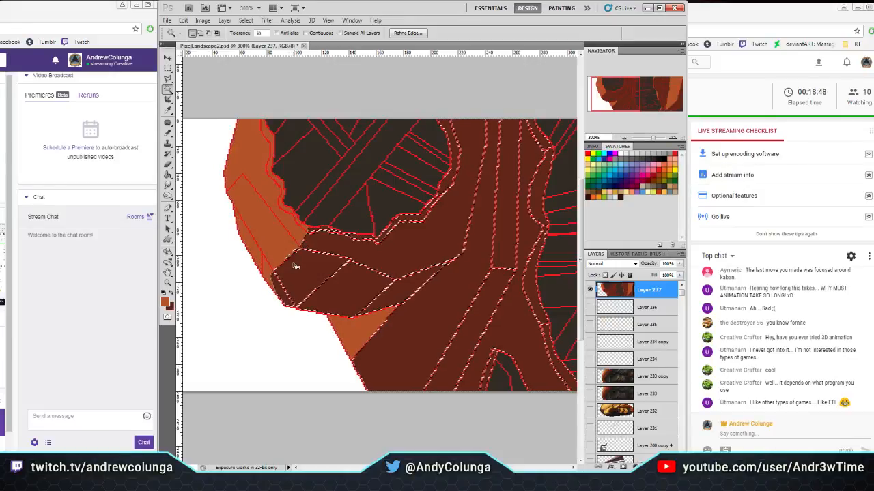
pyautogui.click(306, 33)
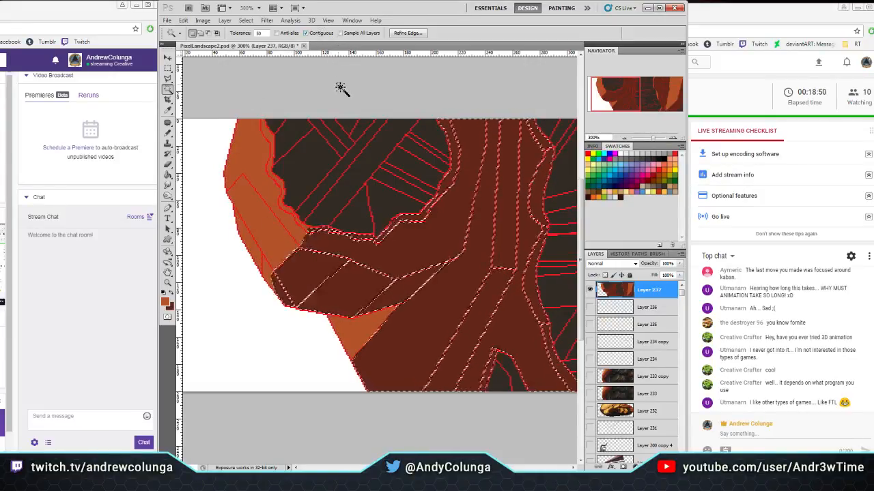
pyautogui.click(341, 88)
pyautogui.click(489, 196)
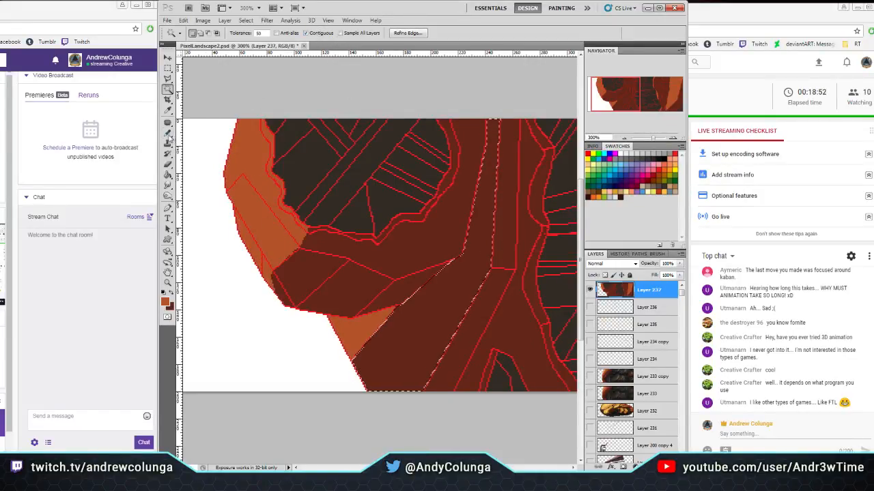
pyautogui.press('b')
pyautogui.moveTo(491, 88); pyautogui.dragTo(472, 169)
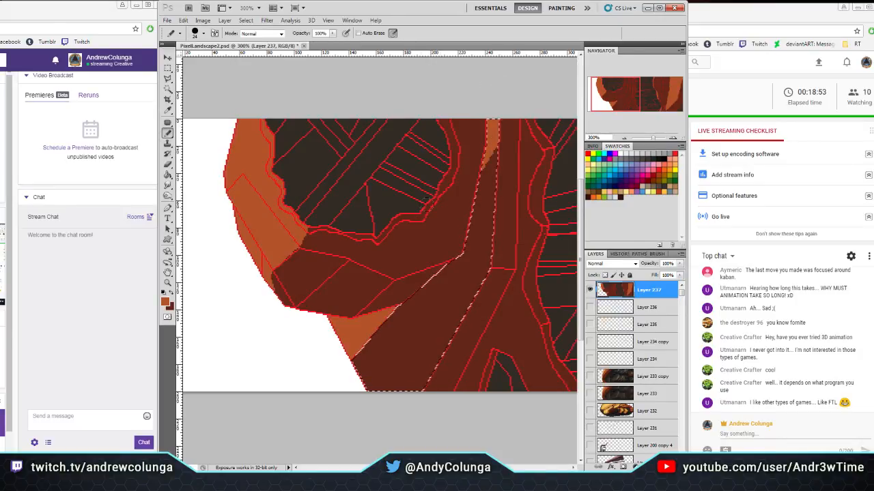
pyautogui.moveTo(426, 203)
pyautogui.mouseDown()
pyautogui.moveTo(486, 158)
pyautogui.moveTo(280, 217)
pyautogui.mouseUp()
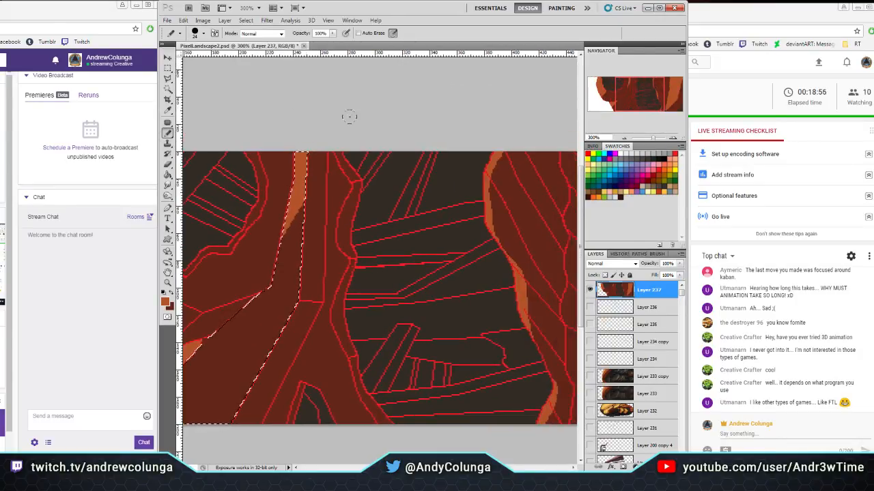
# Select the middle shape's forked right-hand section, paint orange-brown highlights along its right edge down to the base, and deselect it
pyautogui.click(167, 90)
pyautogui.click(335, 390)
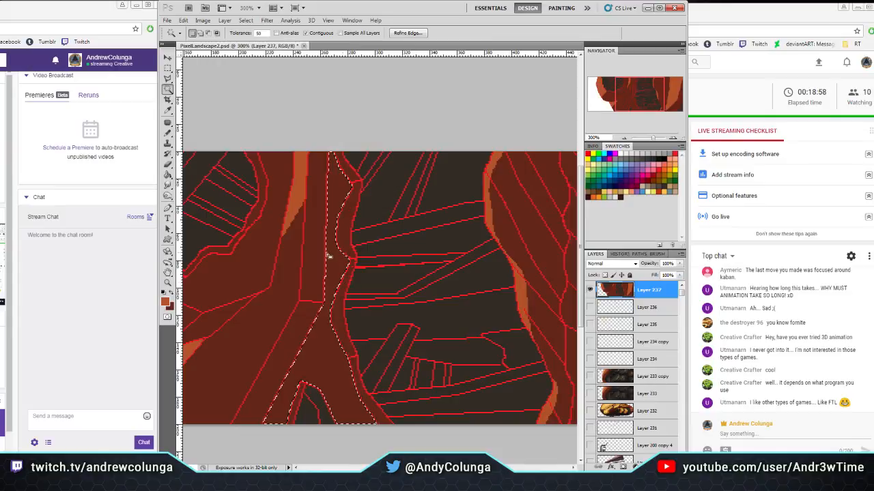
pyautogui.click(167, 133)
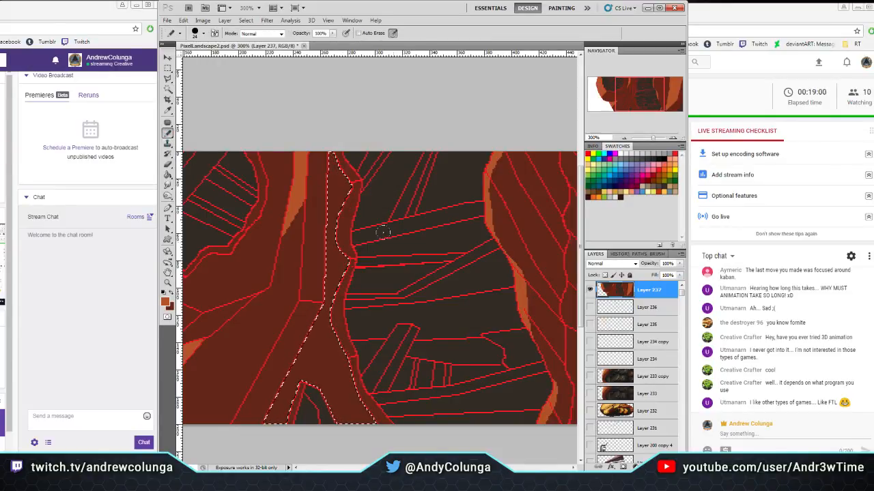
pyautogui.moveTo(349, 164); pyautogui.dragTo(347, 200)
pyautogui.moveTo(341, 283); pyautogui.dragTo(344, 251)
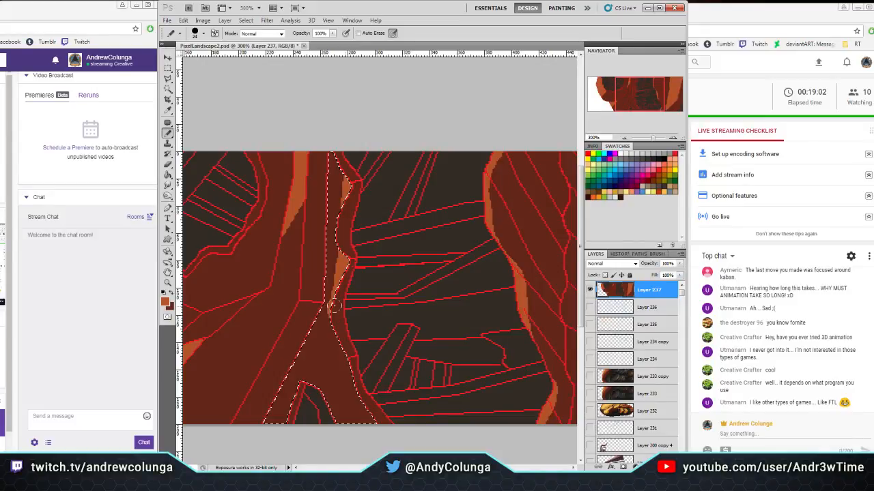
pyautogui.moveTo(335, 306); pyautogui.dragTo(369, 413)
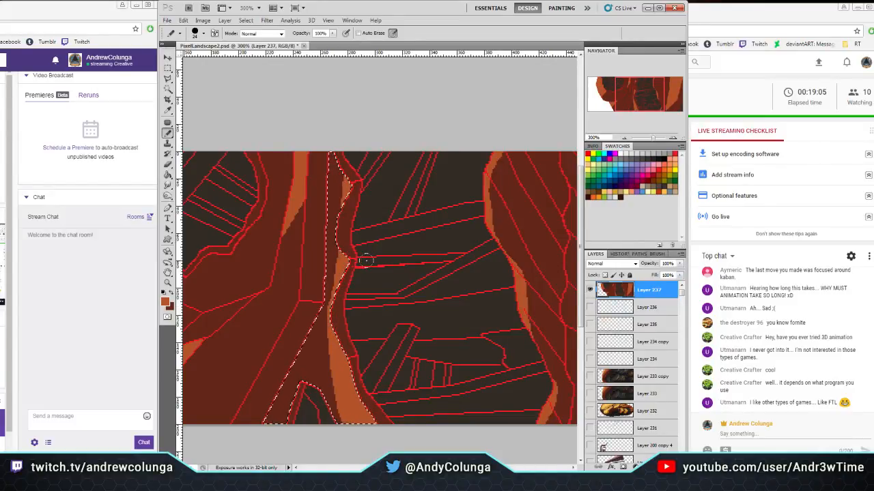
pyautogui.hotkey('ctrl', 'd')
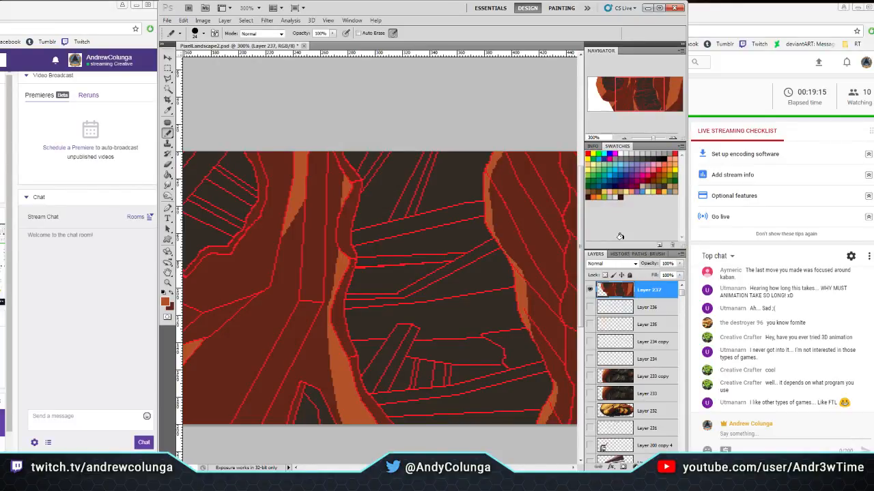
# Select the ribbed dark section of the right-hand shape, paint orange-brown notches along its edge beside the wedge, and deselect it
pyautogui.moveTo(643, 106); pyautogui.dragTo(661, 121)
pyautogui.click(168, 89)
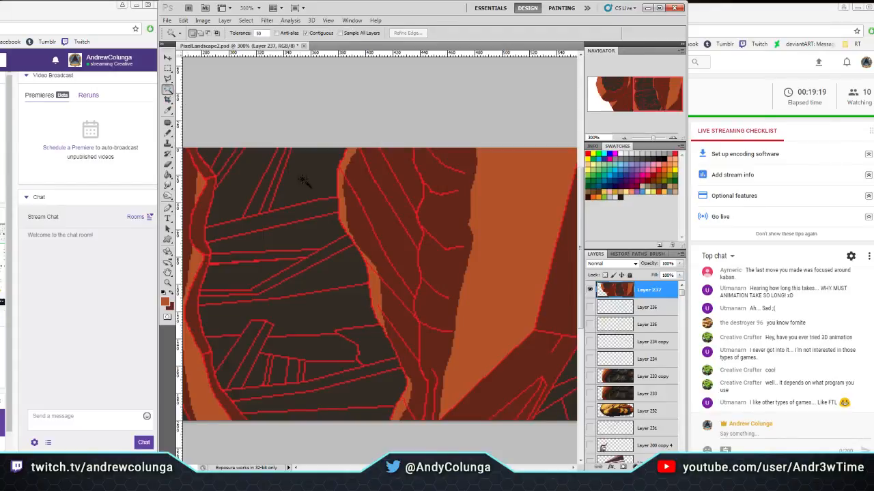
pyautogui.click(440, 273)
pyautogui.press('b')
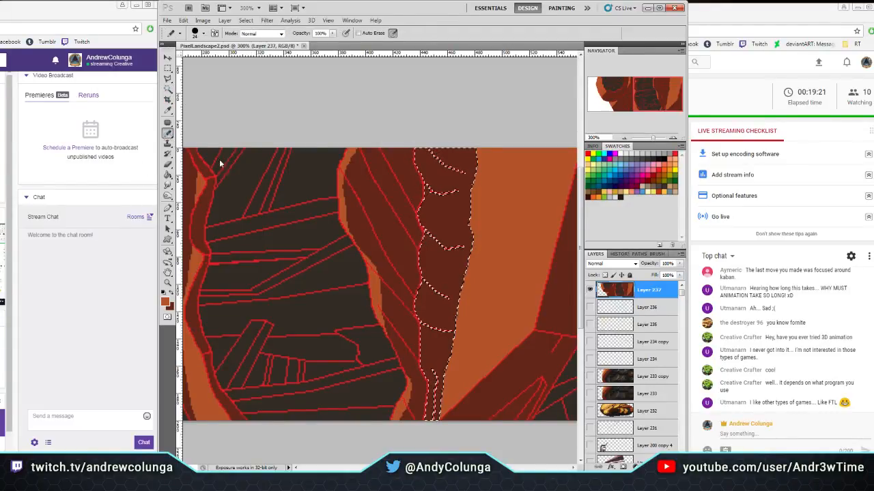
pyautogui.moveTo(470, 256); pyautogui.dragTo(473, 279)
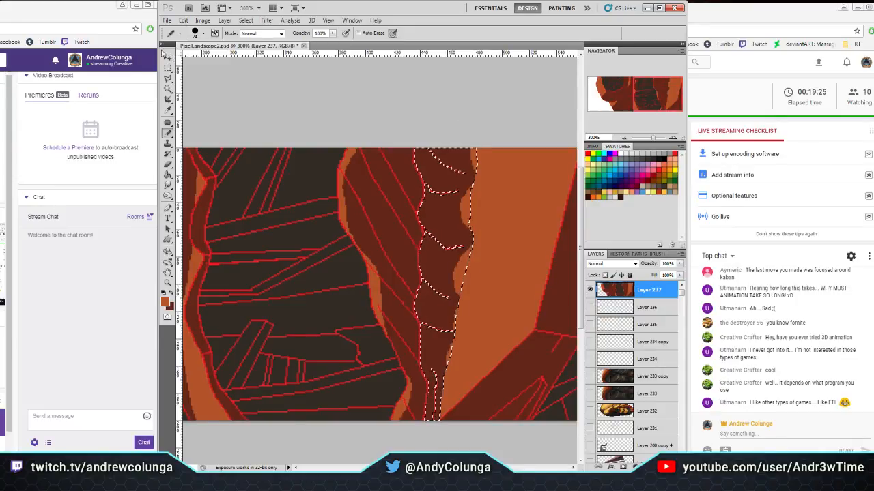
pyautogui.press('m')
pyautogui.hotkey('ctrl', 'd')
# Hide Layer 237, show Layer 233, sample its light orange as the foreground color, and show Layer 237 again
pyautogui.click(590, 289)
pyautogui.click(590, 393)
pyautogui.moveTo(645, 79); pyautogui.dragTo(599, 80)
pyautogui.click(168, 110)
pyautogui.click(323, 110)
pyautogui.click(589, 289)
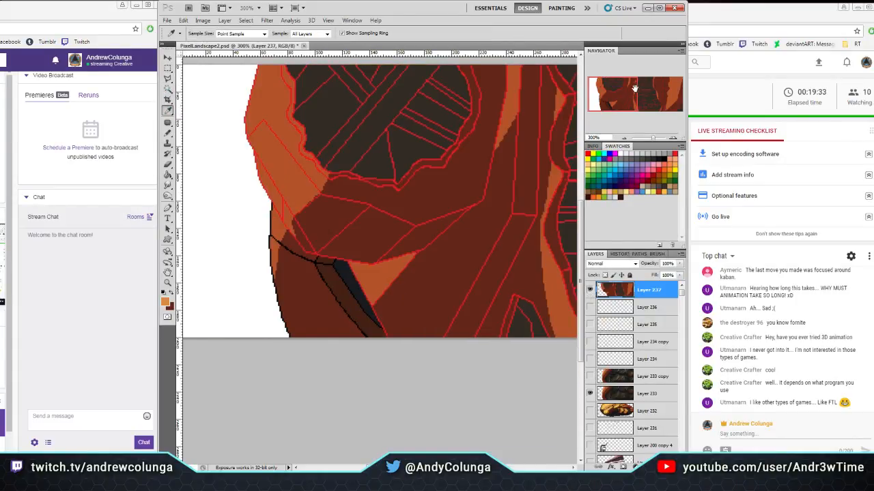
# Select the upper section of the left shape's outer rim, paint a light orange highlight along its outer edge, and deselect it
pyautogui.press('w')
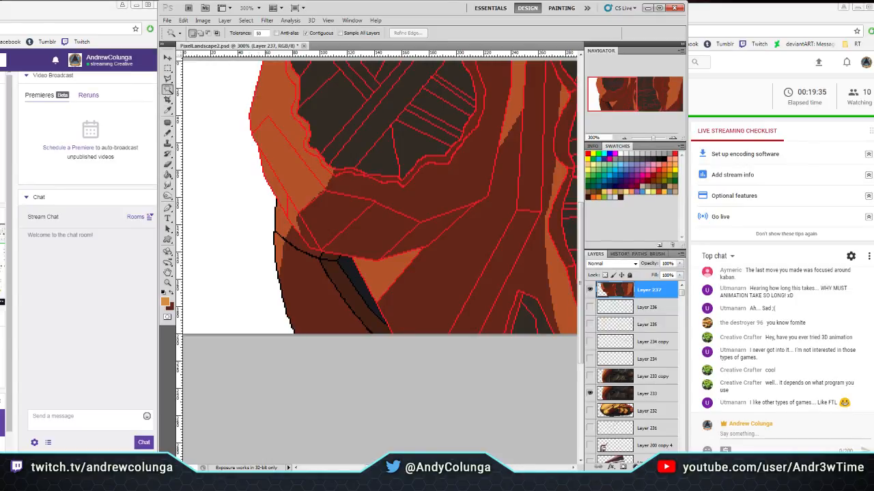
pyautogui.click(258, 90)
pyautogui.click(167, 132)
pyautogui.scroll(2, 253, 182)
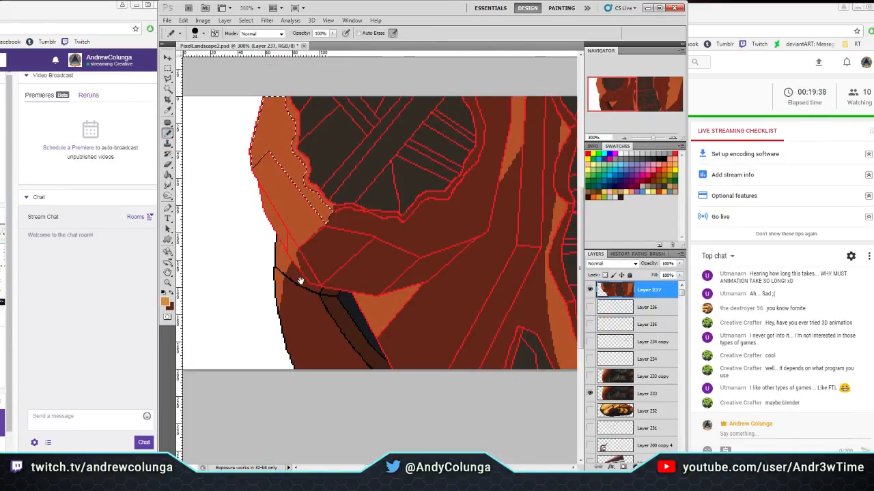
pyautogui.moveTo(235, 195); pyautogui.dragTo(241, 145)
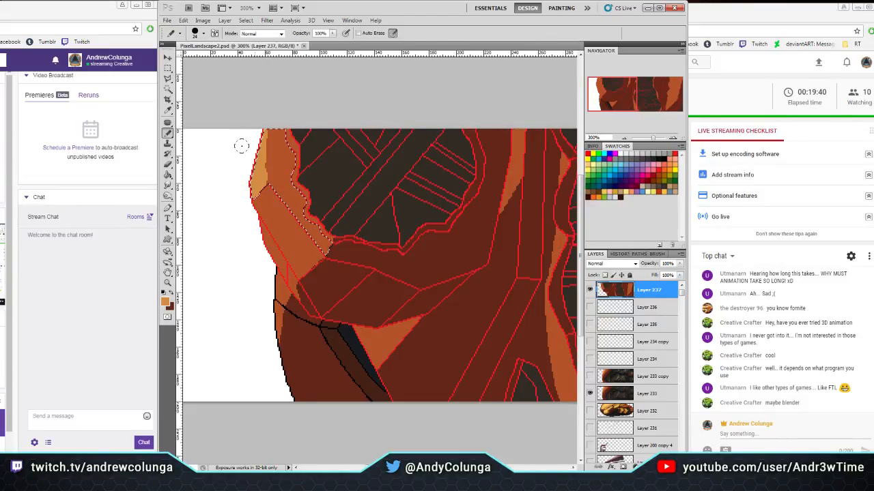
pyautogui.press('l')
pyautogui.hotkey('ctrl', 'd')
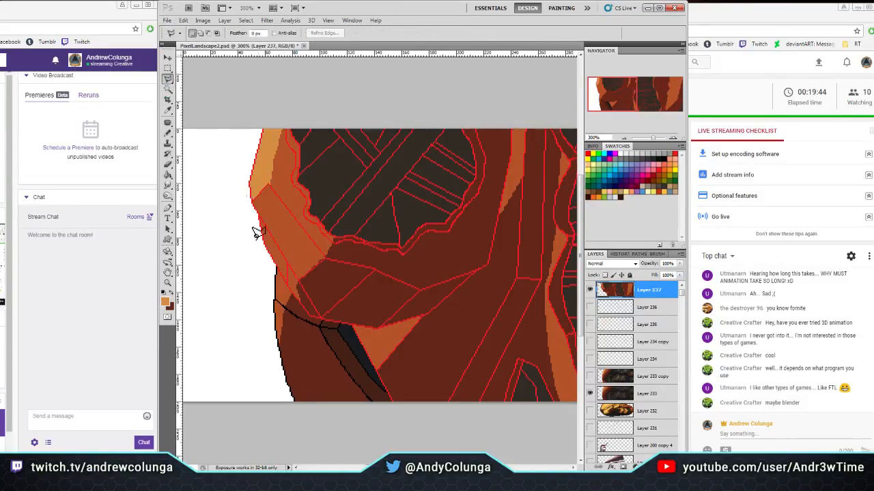
# Select the right-hand shape's orange-brown wedge, paint light orange over it except for a jagged strip beside the ribs, and deselect it
pyautogui.click(168, 89)
pyautogui.moveTo(630, 104); pyautogui.dragTo(618, 105)
pyautogui.click(560, 230)
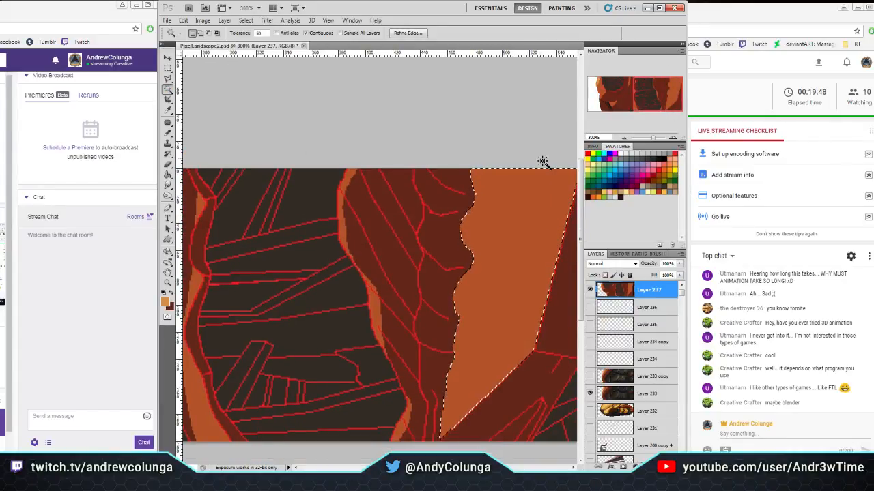
pyautogui.moveTo(371, 269); pyautogui.dragTo(148, 179)
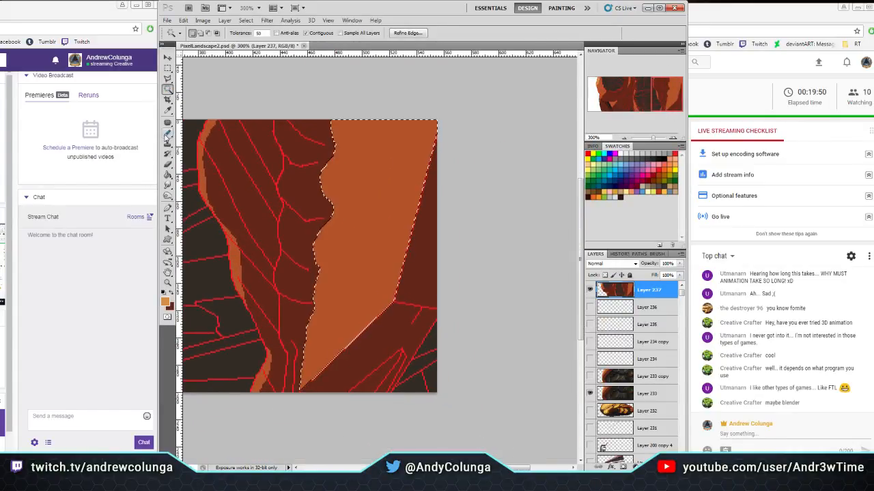
pyautogui.press('b')
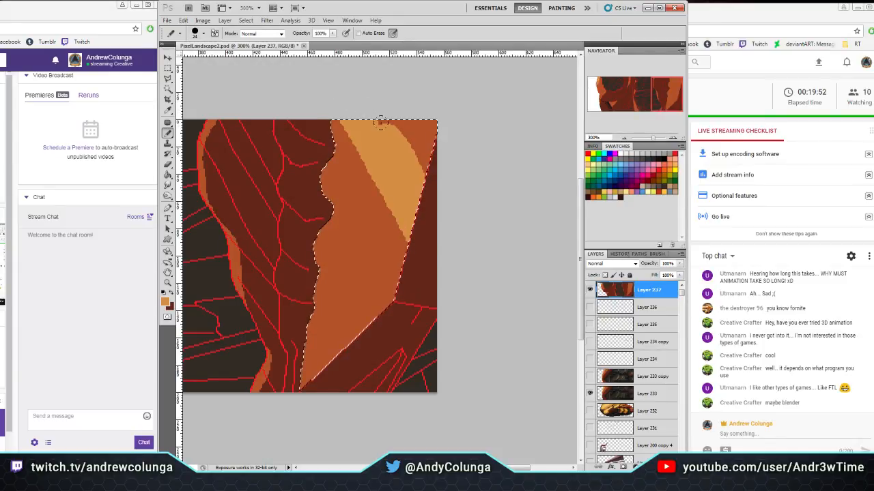
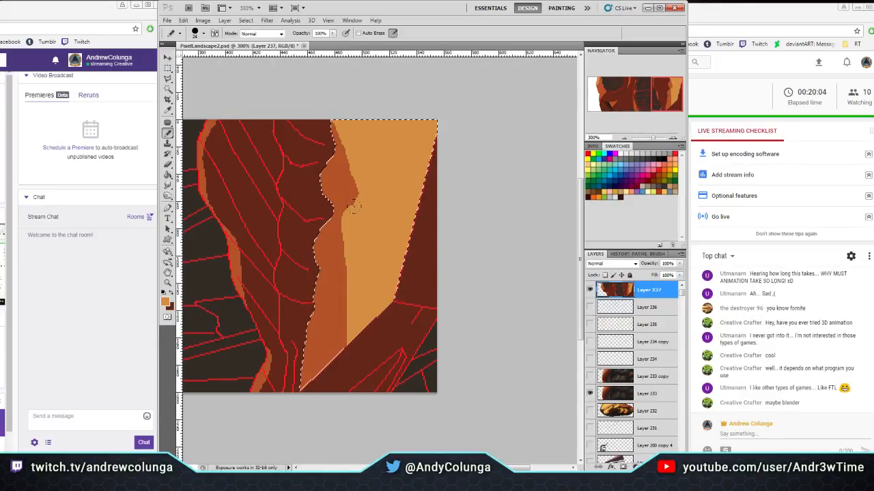
pyautogui.click(167, 68)
pyautogui.click(318, 98)
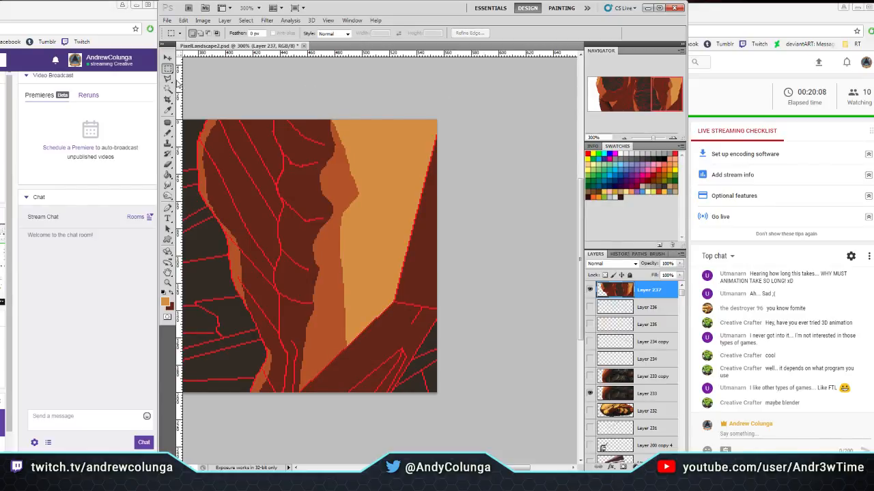
# Select the remaining orange-brown strip of the wedge, extend the light orange into its lower part, and deselect it
pyautogui.click(168, 88)
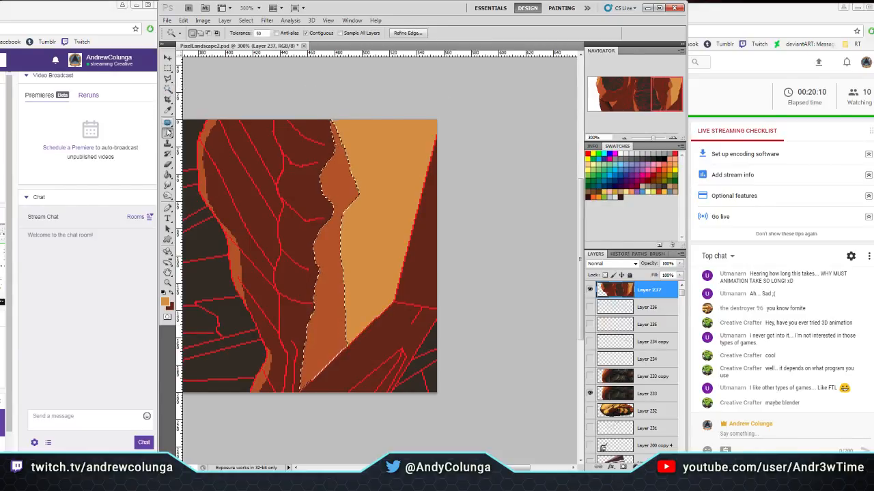
pyautogui.click(167, 133)
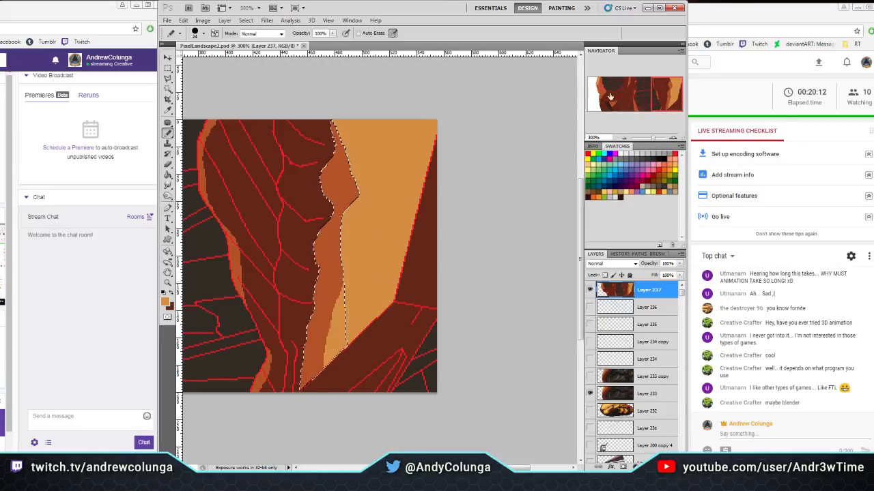
pyautogui.click(167, 69)
pyautogui.click(257, 107)
# Select the small orange-brown triangle on the lower-left outer edge, paint its outer half light orange, and deselect it
pyautogui.moveTo(656, 86)
pyautogui.mouseDown()
pyautogui.moveTo(629, 94)
pyautogui.moveTo(179, 65)
pyautogui.mouseUp()
pyautogui.click(167, 89)
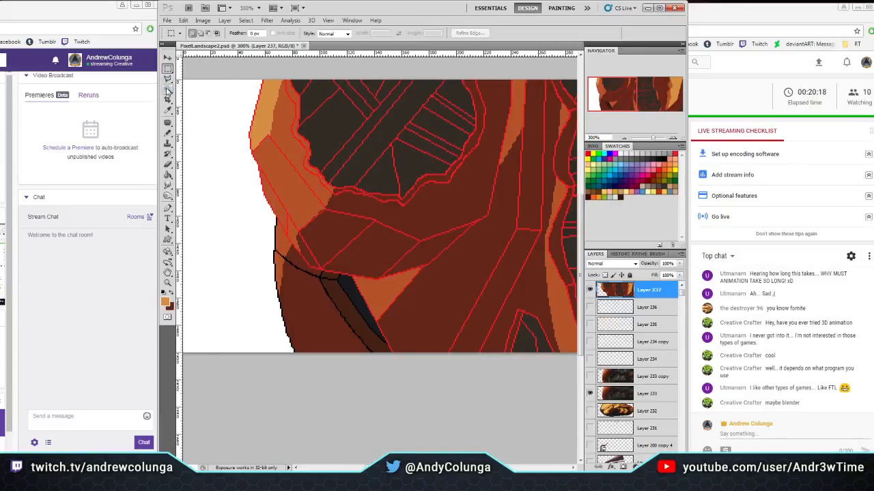
pyautogui.click(364, 284)
pyautogui.click(167, 134)
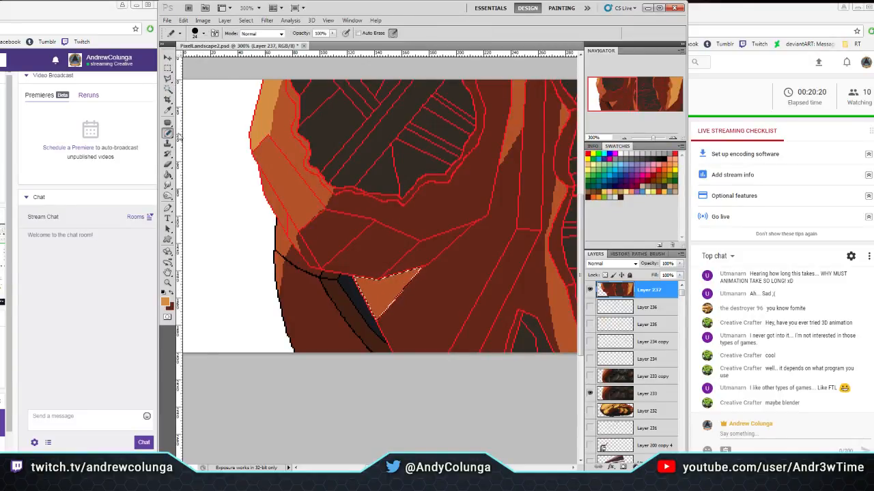
pyautogui.moveTo(365, 280); pyautogui.dragTo(355, 312)
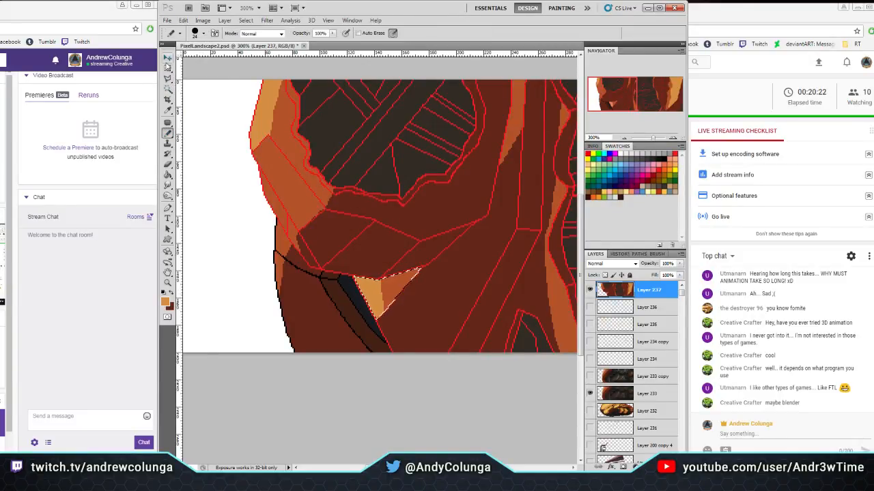
pyautogui.press('m')
pyautogui.hotkey('ctrl', 'd')
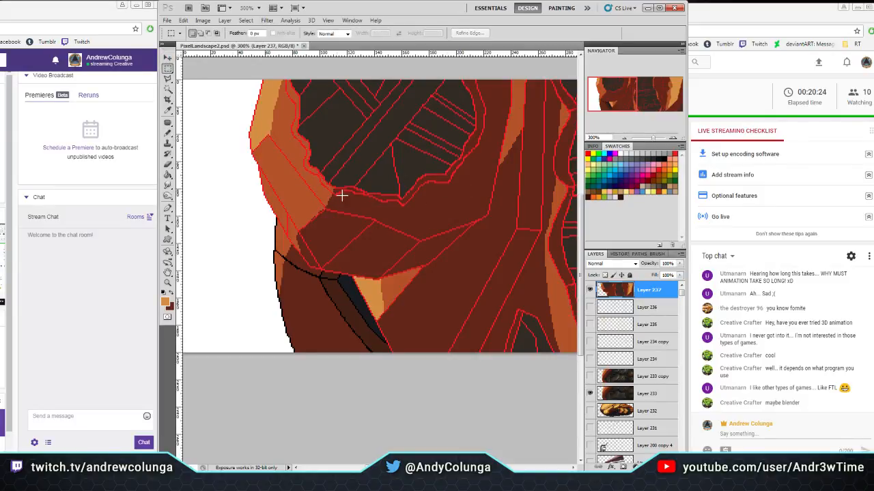
# Select the narrow sliver on the left shape's outer edge, paint it light orange, deselect it, and hide Layer 233
pyautogui.click(167, 89)
pyautogui.click(281, 222)
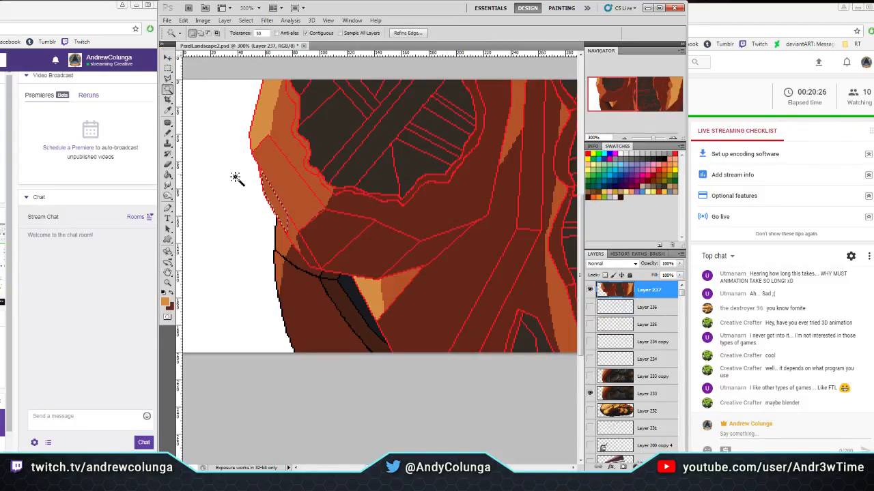
pyautogui.click(167, 133)
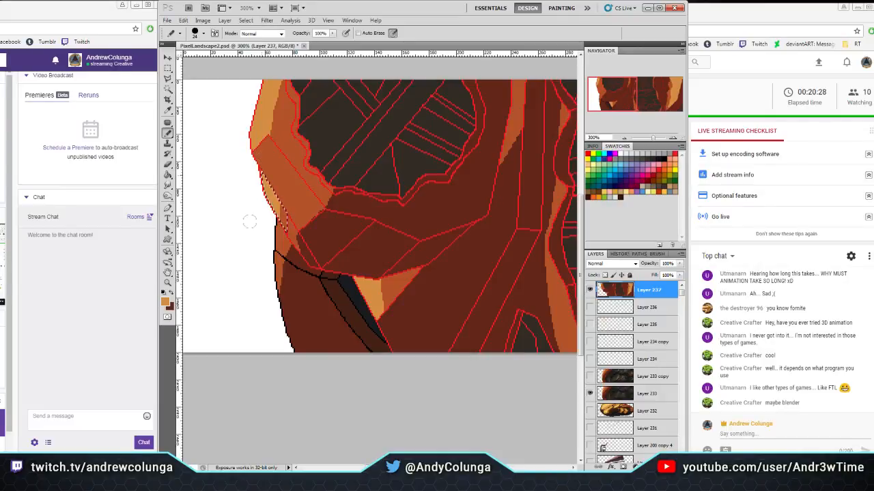
pyautogui.press('m')
pyautogui.hotkey('ctrl', 'd')
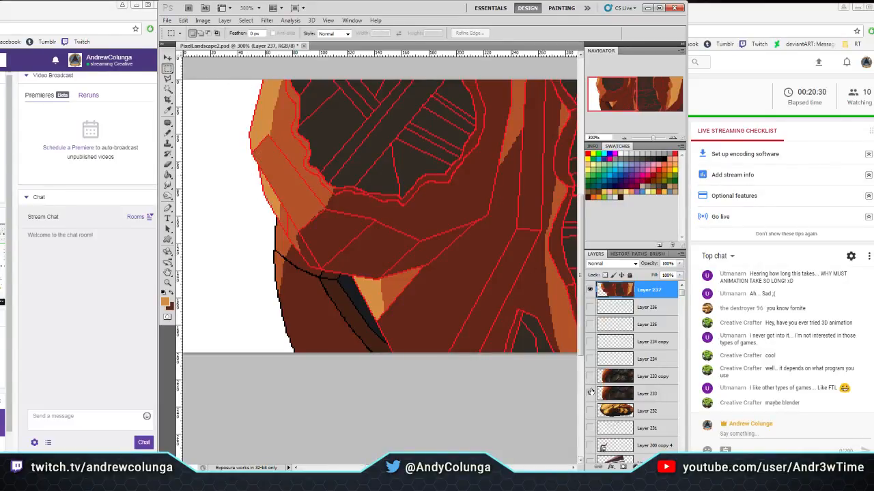
pyautogui.click(590, 391)
pyautogui.moveTo(609, 98); pyautogui.dragTo(622, 85)
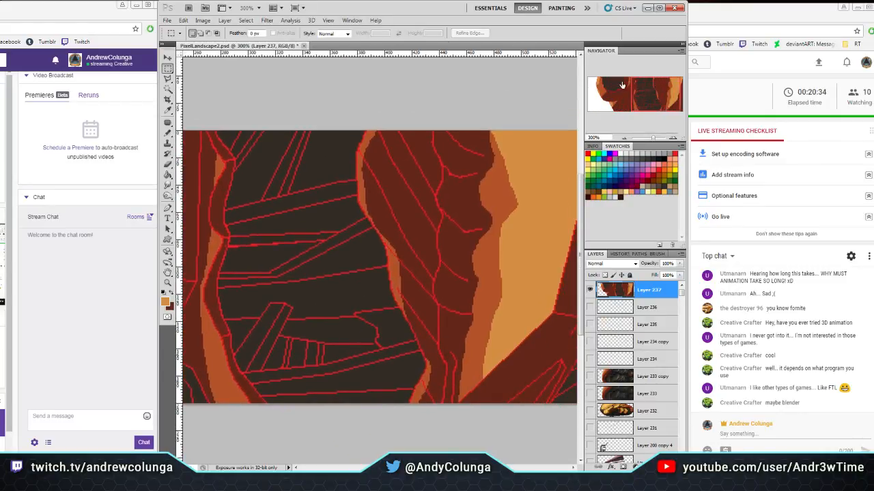
# Show Layer 233 in place of Layer 237, sample its dark navy shadow color, and switch back to Layer 237
pyautogui.click(167, 89)
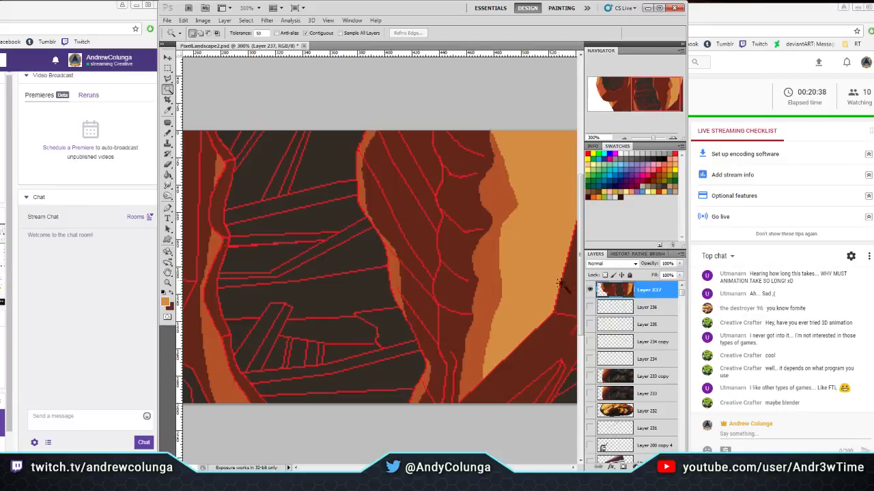
pyautogui.click(591, 291)
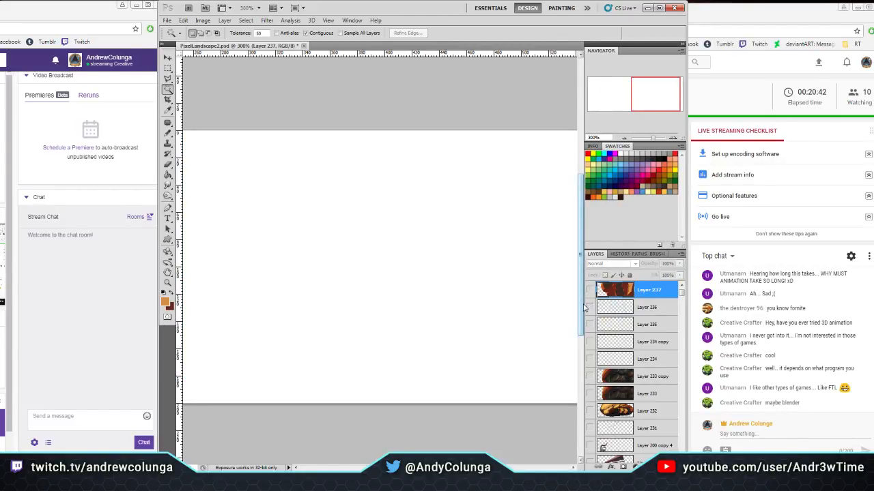
pyautogui.click(590, 394)
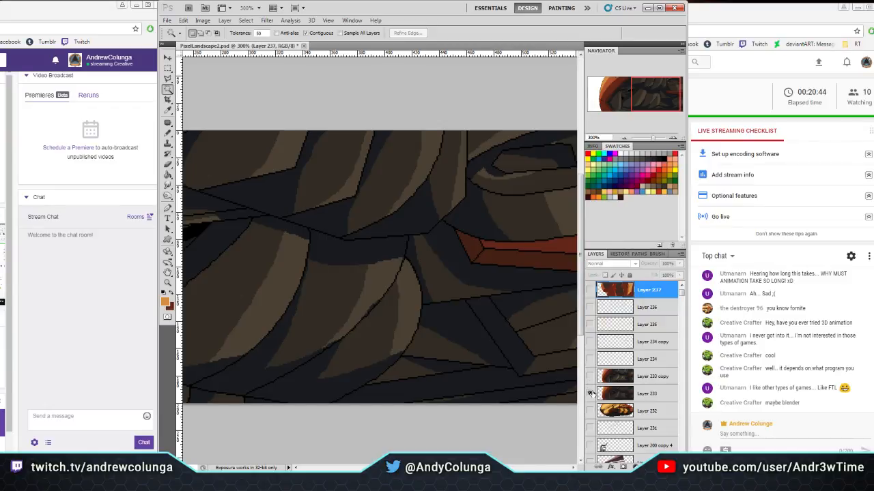
pyautogui.moveTo(642, 97); pyautogui.dragTo(559, 96)
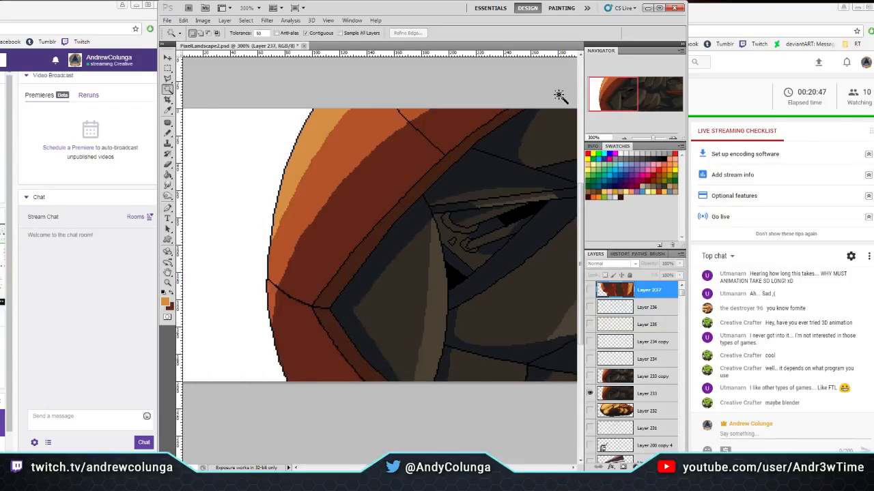
pyautogui.click(169, 111)
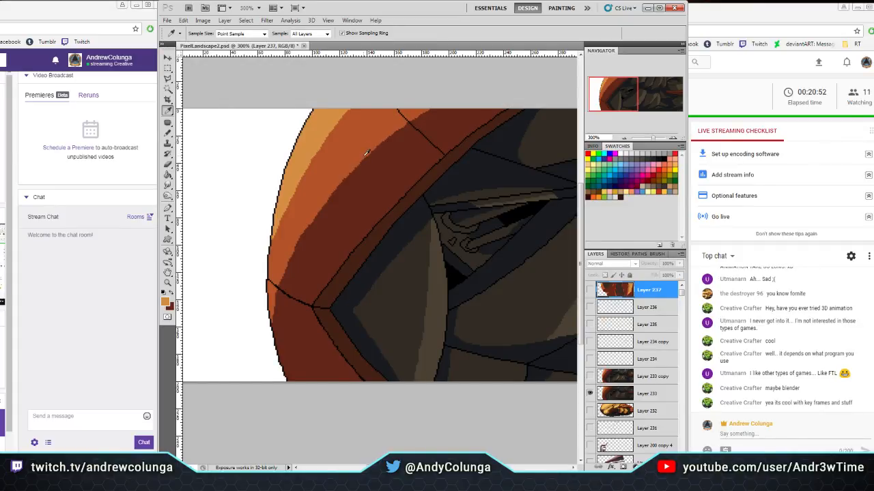
pyautogui.click(590, 394)
pyautogui.click(590, 290)
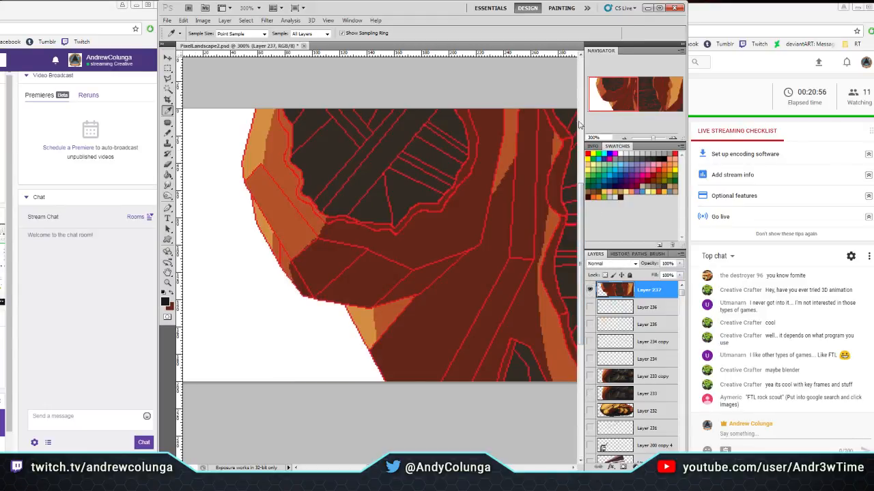
pyautogui.click(167, 89)
pyautogui.moveTo(603, 83); pyautogui.dragTo(624, 93)
pyautogui.click(263, 184)
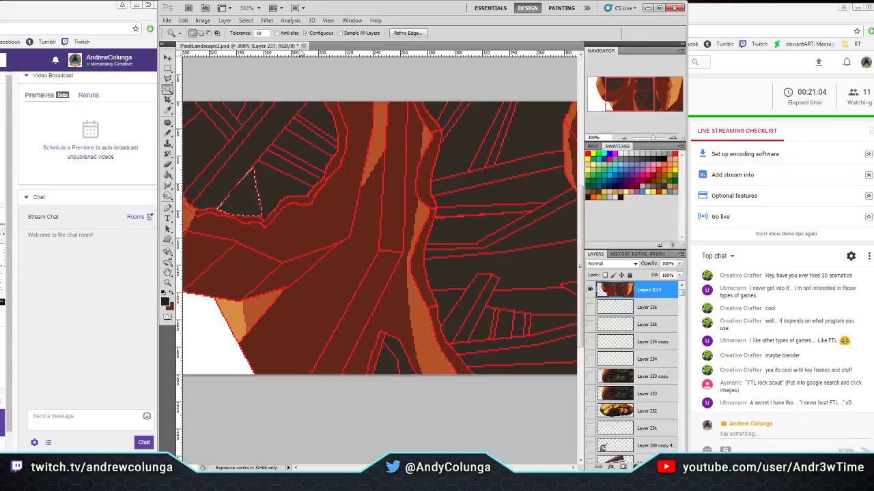
pyautogui.click(271, 137)
pyautogui.moveTo(351, 199); pyautogui.dragTo(431, 260)
pyautogui.click(167, 134)
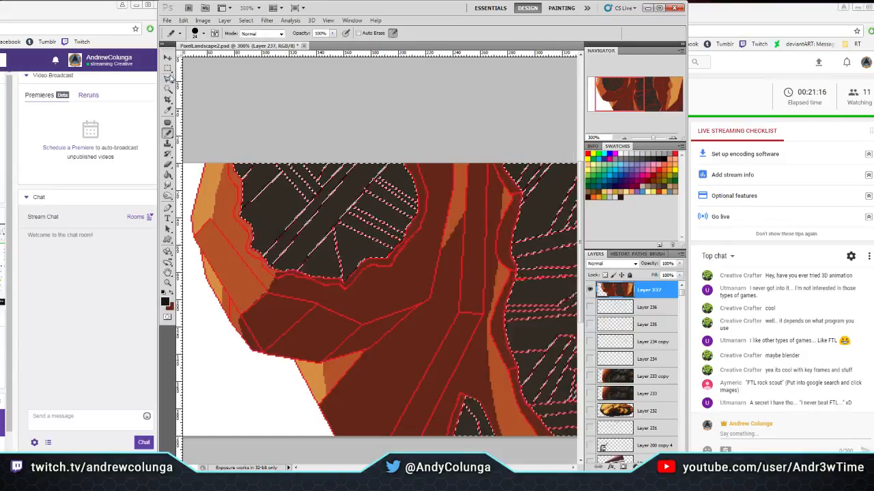
pyautogui.press('w')
pyautogui.hotkey('ctrl', 'd')
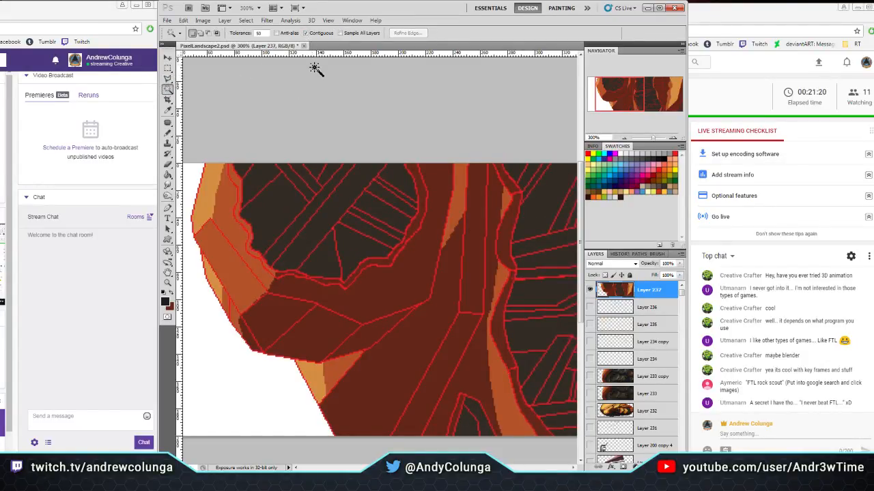
# Select the right-hand dark cells of the left opening and paint dark navy shadow along their diagonal upper-left edge
pyautogui.click(324, 255)
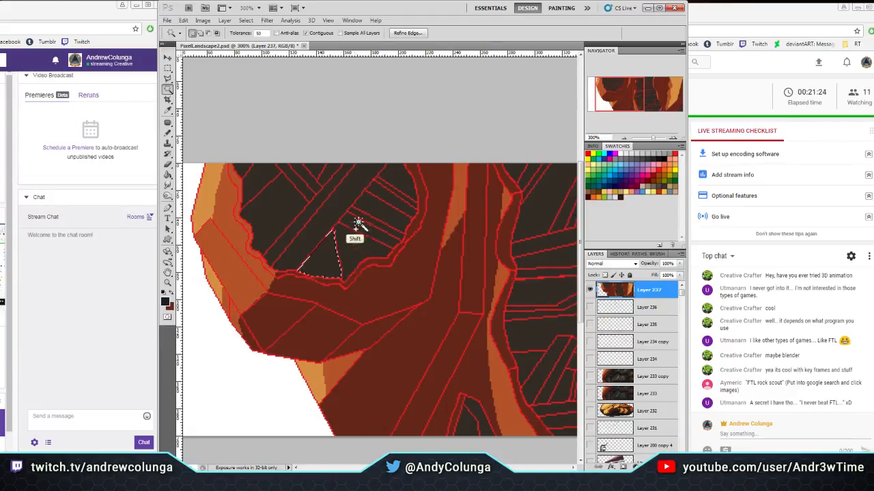
pyautogui.keyDown('shift'); pyautogui.click(382, 194); pyautogui.keyUp('shift')
pyautogui.click(169, 134)
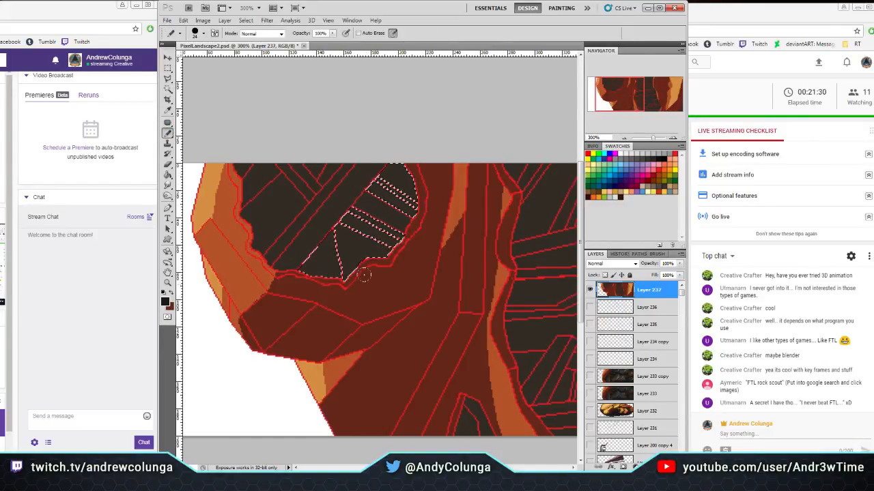
pyautogui.moveTo(311, 263); pyautogui.dragTo(331, 269)
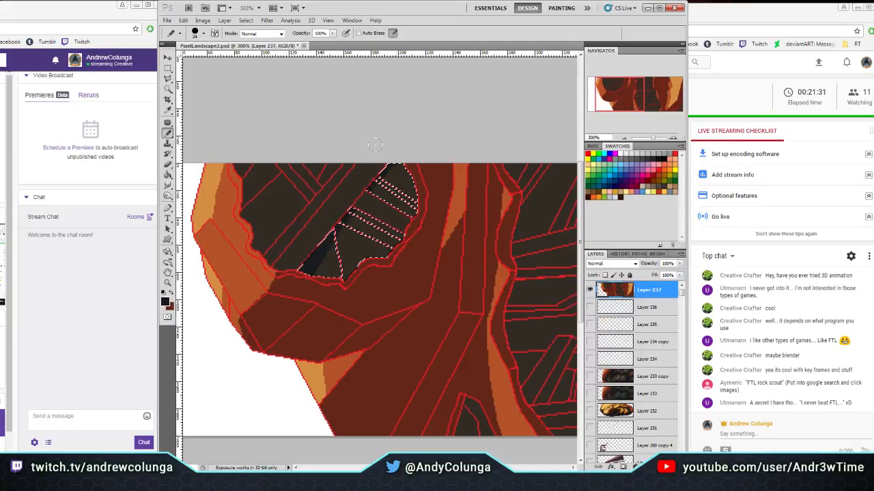
# Select the left opening's outer-left dark cells and paint dark navy shadow along their jagged left edge
pyautogui.press('w')
pyautogui.click(259, 213)
pyautogui.keyDown('shift'); pyautogui.click(243, 171); pyautogui.keyUp('shift')
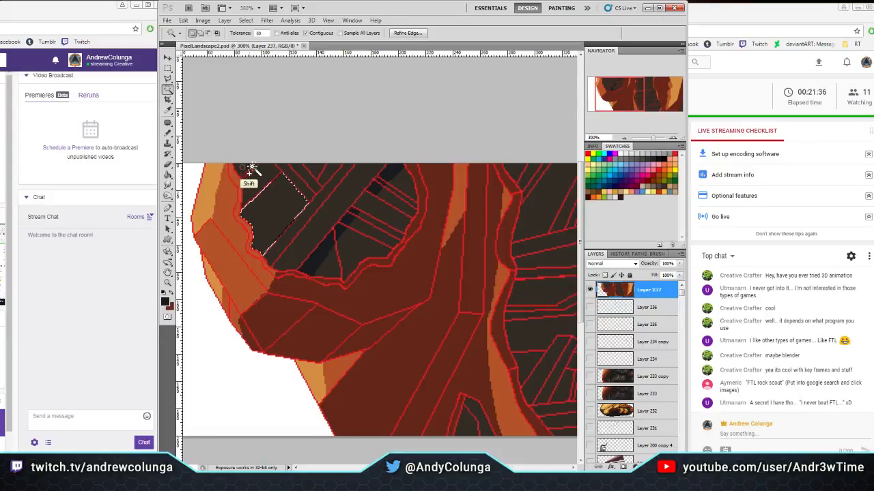
pyautogui.click(167, 134)
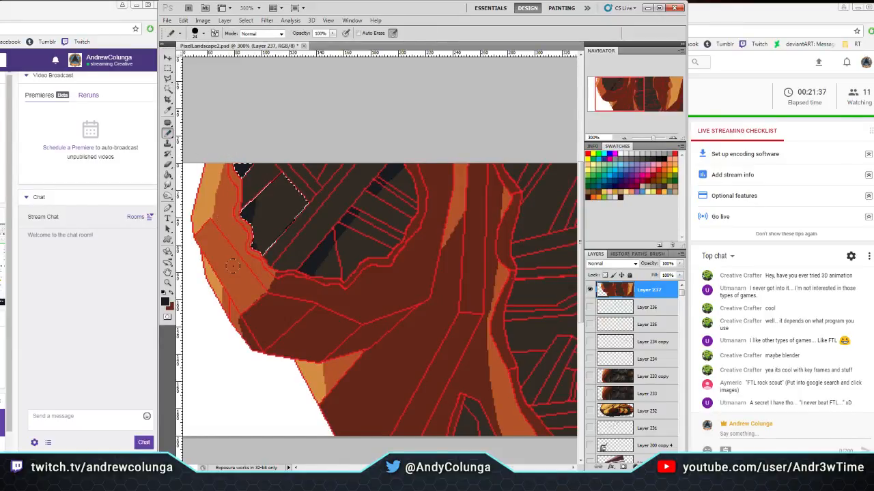
pyautogui.hotkey('alt', 'BackSpace')
# Select the small dark cell between the diagonal struts at the left opening's upper edge, paint it dark navy, and deselect it
pyautogui.press('w')
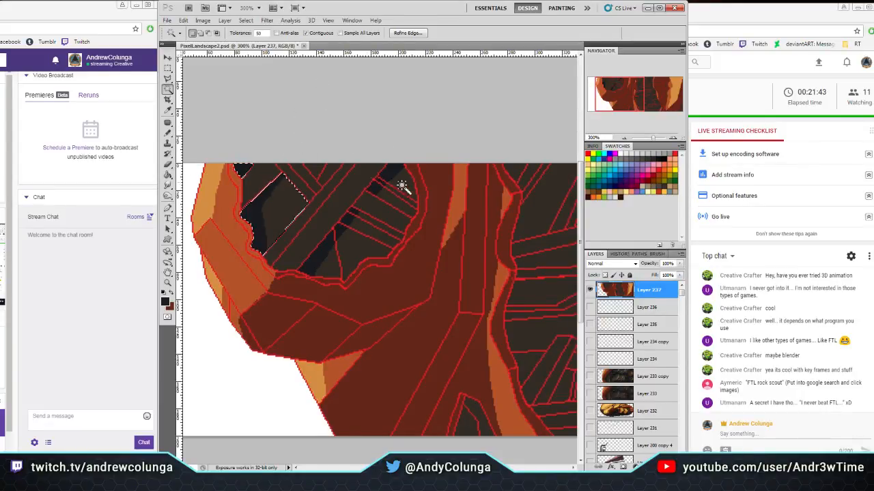
pyautogui.click(325, 180)
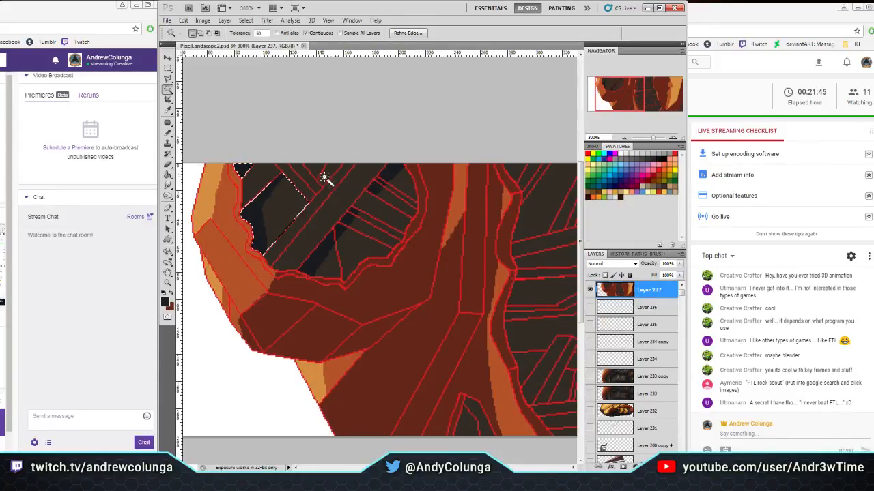
pyautogui.click(168, 134)
pyautogui.click(329, 175)
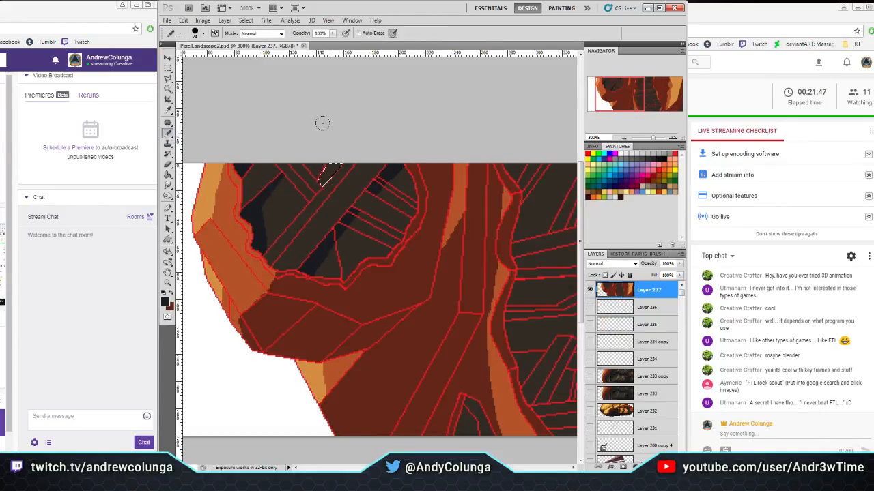
pyautogui.click(167, 69)
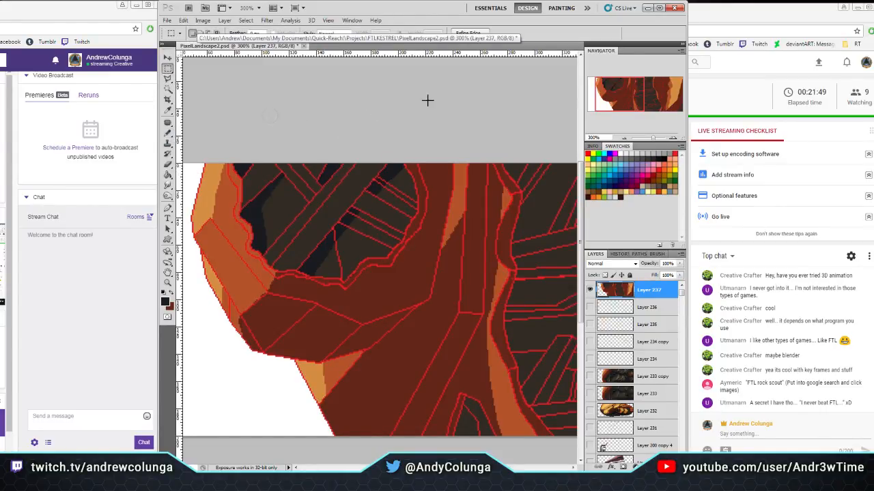
# Shade the left part of the small triangular cell at the canvas's lower edge and the upper end of its adjoining strip dark navy
pyautogui.moveTo(477, 127); pyautogui.dragTo(395, 119)
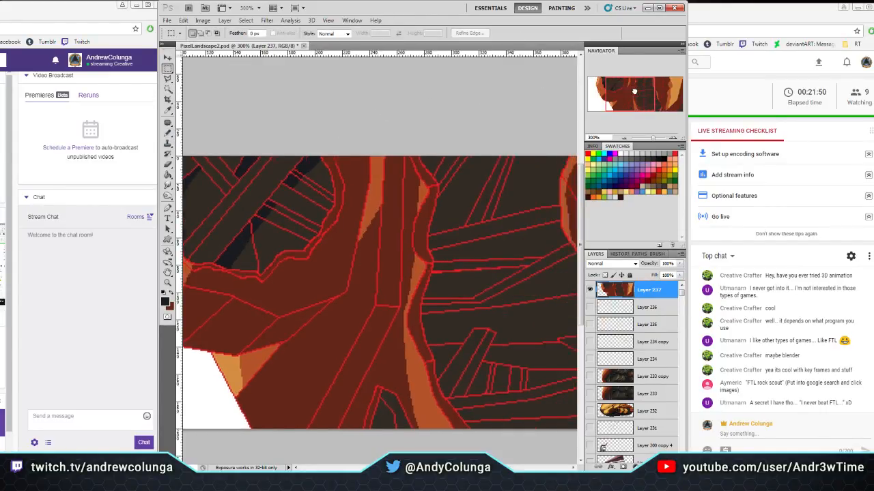
pyautogui.moveTo(645, 83); pyautogui.dragTo(626, 81)
pyautogui.click(168, 90)
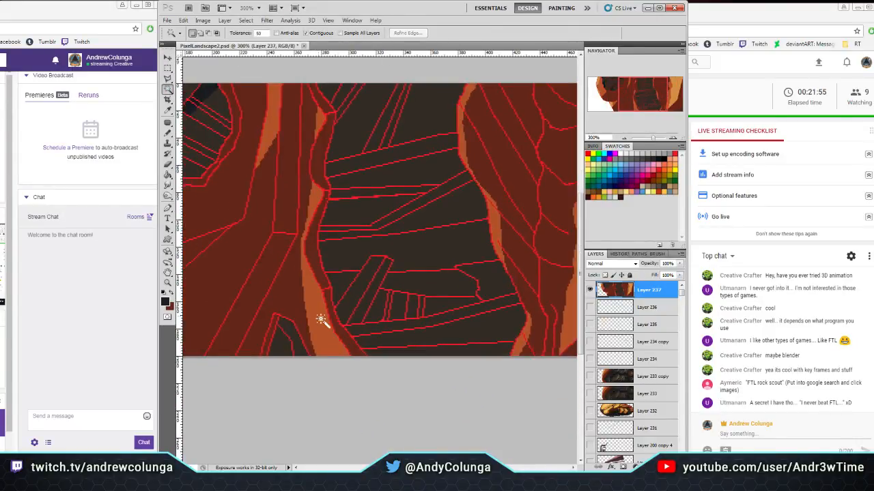
pyautogui.click(280, 345)
pyautogui.click(167, 143)
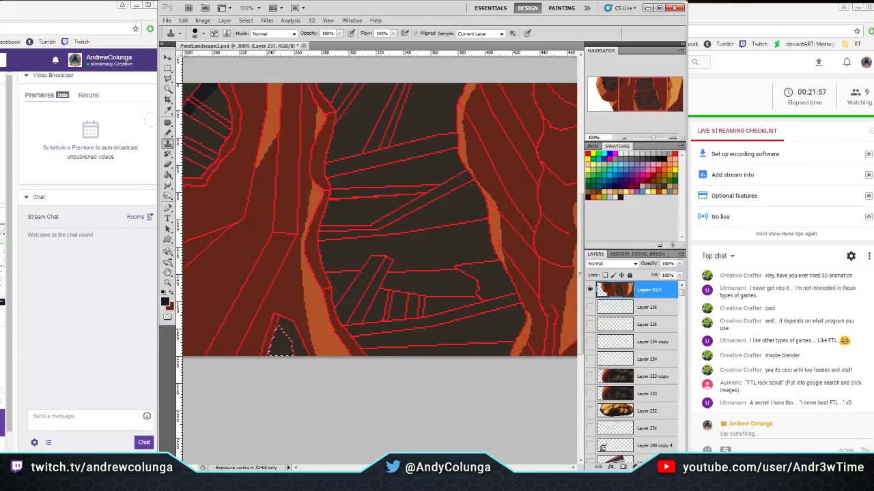
pyautogui.click(169, 136)
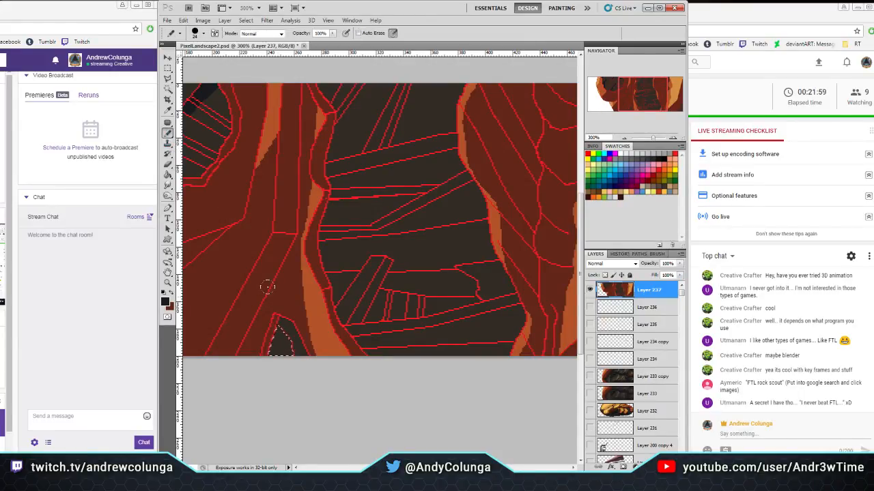
pyautogui.moveTo(276, 348); pyautogui.dragTo(284, 330)
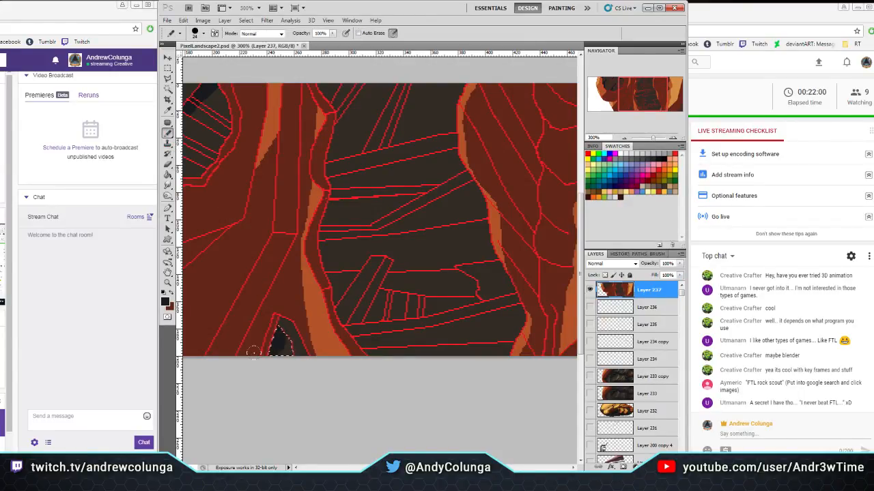
pyautogui.click(169, 87)
pyautogui.click(288, 333)
pyautogui.click(169, 136)
# Select the central opening's upper, lower and bottom recessed panels, paint dark navy over the lower ones and along the upper-left edge, and deselect
pyautogui.click(169, 89)
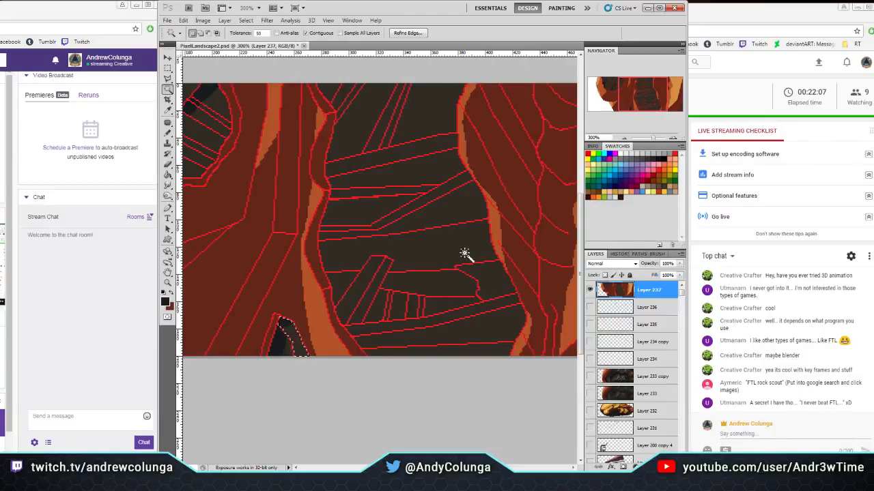
pyautogui.click(346, 286)
pyautogui.keyDown('shift'); pyautogui.click(376, 302); pyautogui.keyUp('shift')
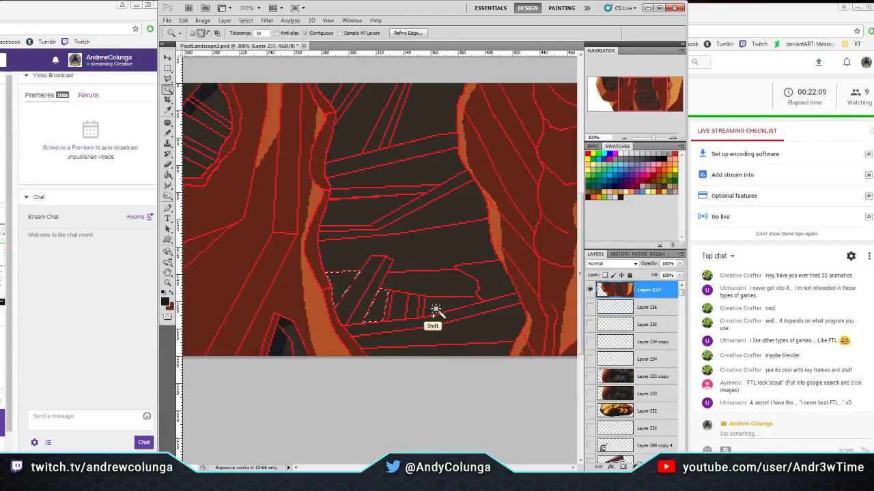
pyautogui.keyDown('shift'); pyautogui.click(489, 286); pyautogui.keyUp('shift')
pyautogui.keyDown('shift'); pyautogui.click(481, 350); pyautogui.keyUp('shift')
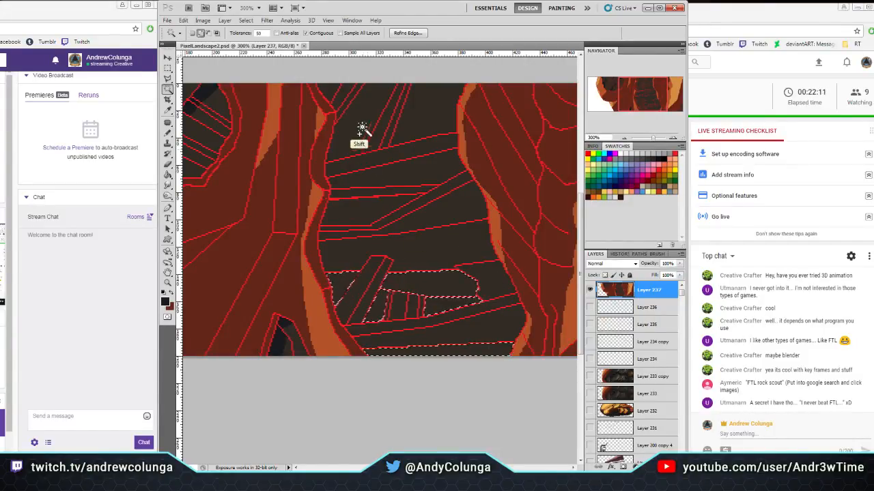
pyautogui.keyDown('shift'); pyautogui.click(377, 96); pyautogui.keyUp('shift')
pyautogui.keyDown('shift'); pyautogui.click(327, 88); pyautogui.keyUp('shift')
pyautogui.keyDown('shift'); pyautogui.click(428, 114); pyautogui.keyUp('shift')
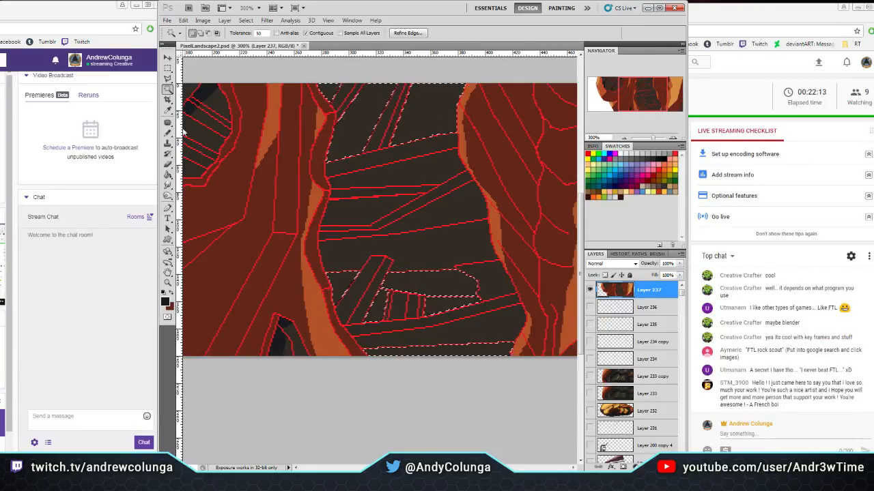
pyautogui.press('b')
pyautogui.moveTo(329, 87)
pyautogui.mouseDown()
pyautogui.moveTo(339, 137)
pyautogui.moveTo(315, 162)
pyautogui.mouseUp()
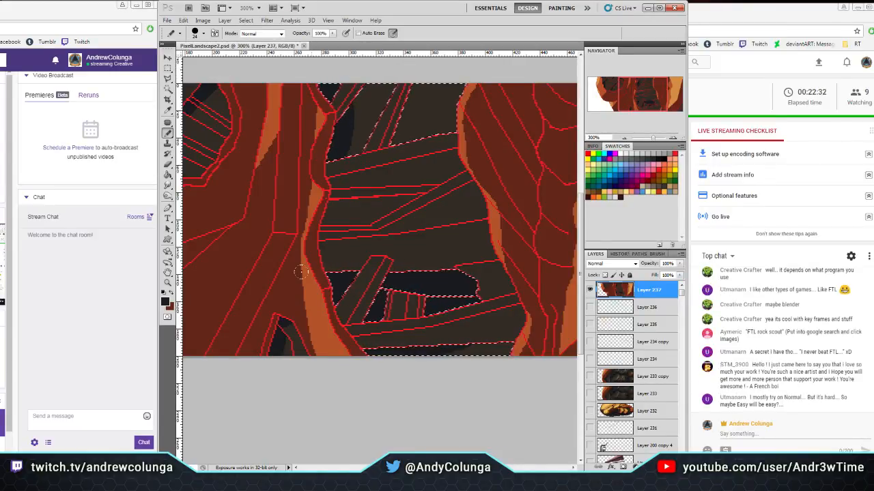
pyautogui.press('m')
pyautogui.hotkey('ctrl', 'd')
# Select the central opening's upper-right panel and the neighboring panel between the struts in turn, shading their upper and outer edges dark navy
pyautogui.click(168, 90)
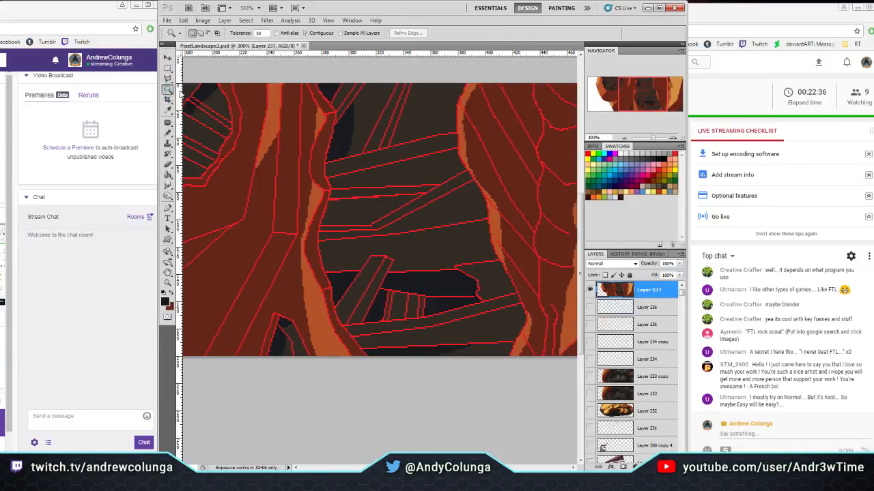
pyautogui.click(434, 109)
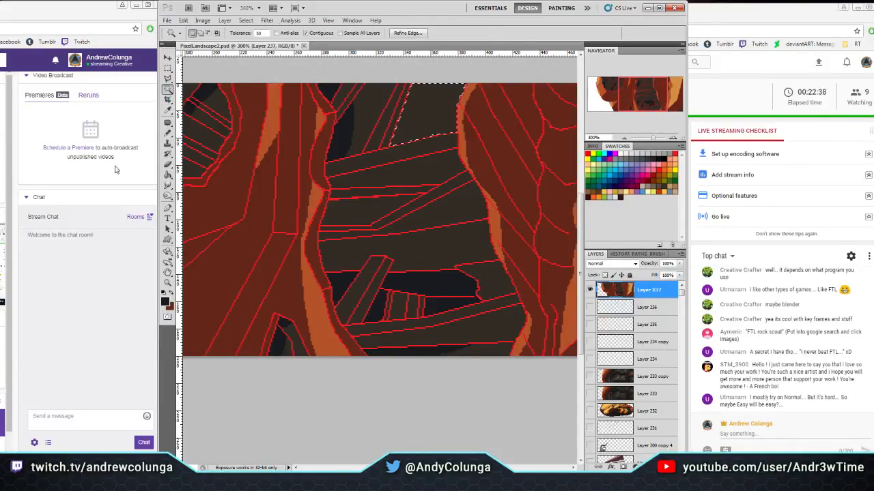
pyautogui.click(167, 134)
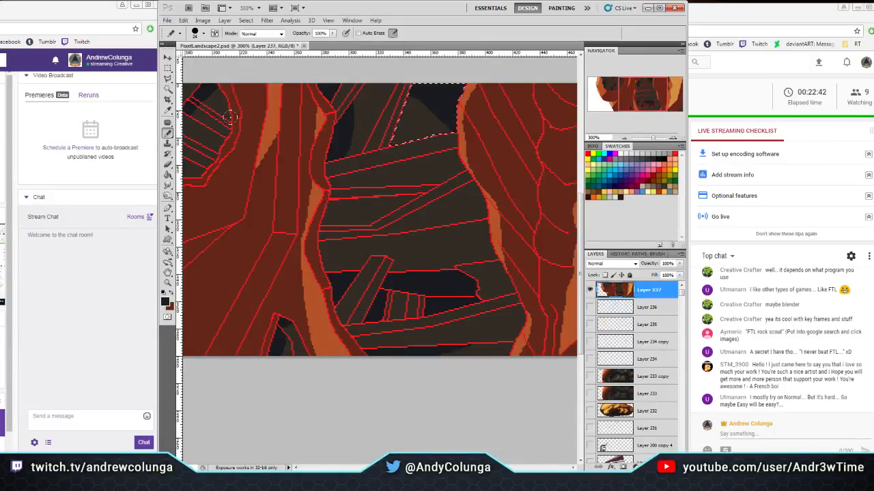
pyautogui.click(167, 90)
pyautogui.click(366, 97)
pyautogui.click(167, 134)
# Select the wedge-shaped panel below the central opening's uppermost beam and paint dark navy shadow at both its ends
pyautogui.click(168, 90)
pyautogui.click(389, 176)
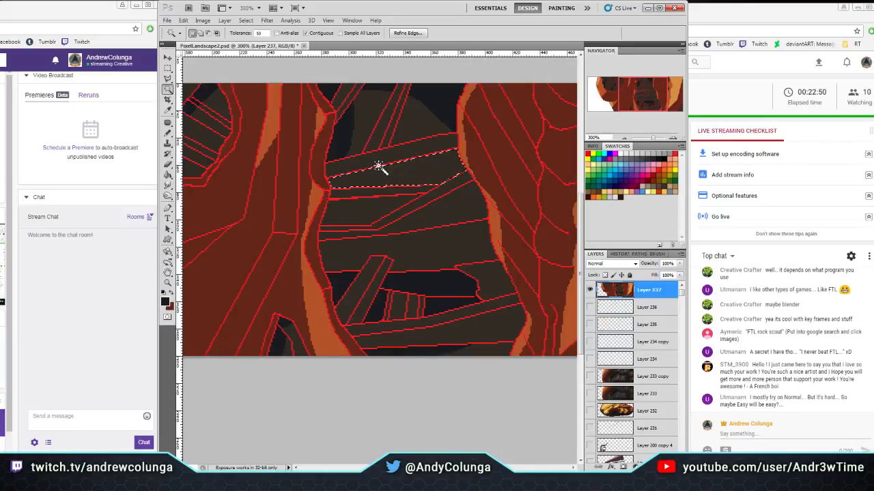
pyautogui.click(168, 133)
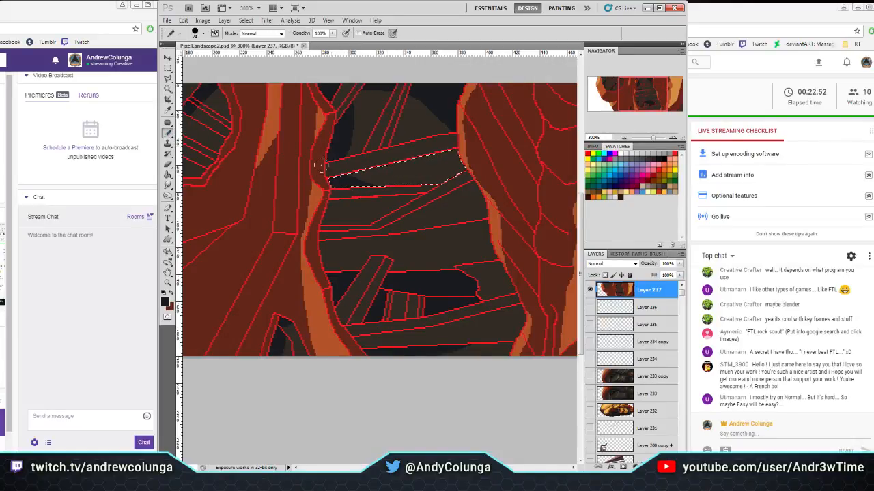
pyautogui.moveTo(443, 133); pyautogui.dragTo(477, 178)
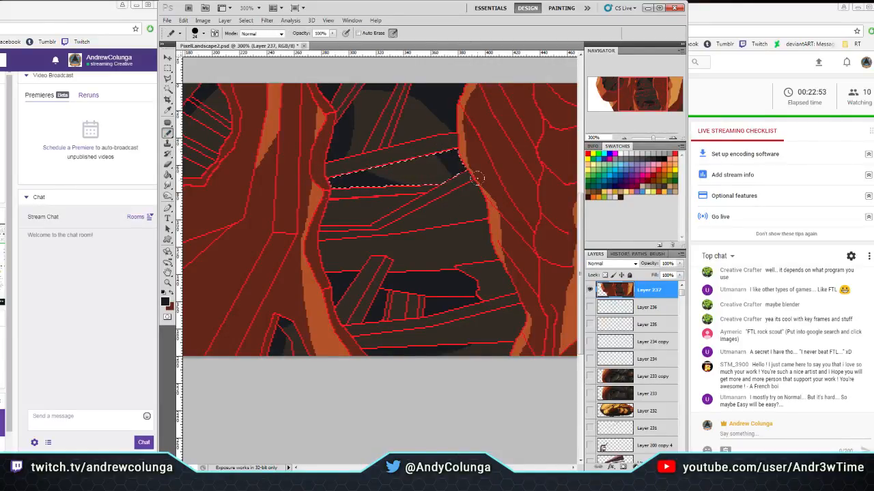
# Select the notched panel at the central opening's lower-right edge and shade its upper outer corner dark navy
pyautogui.click(167, 90)
pyautogui.click(422, 243)
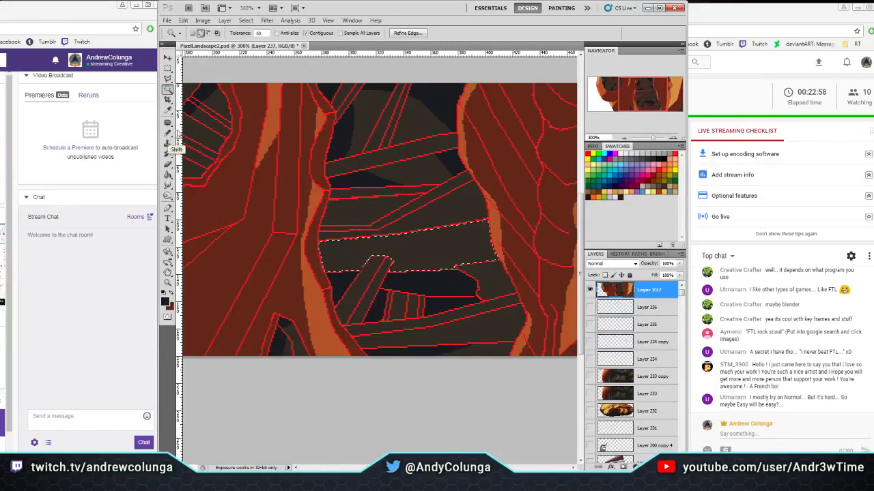
pyautogui.click(491, 281)
pyautogui.click(167, 133)
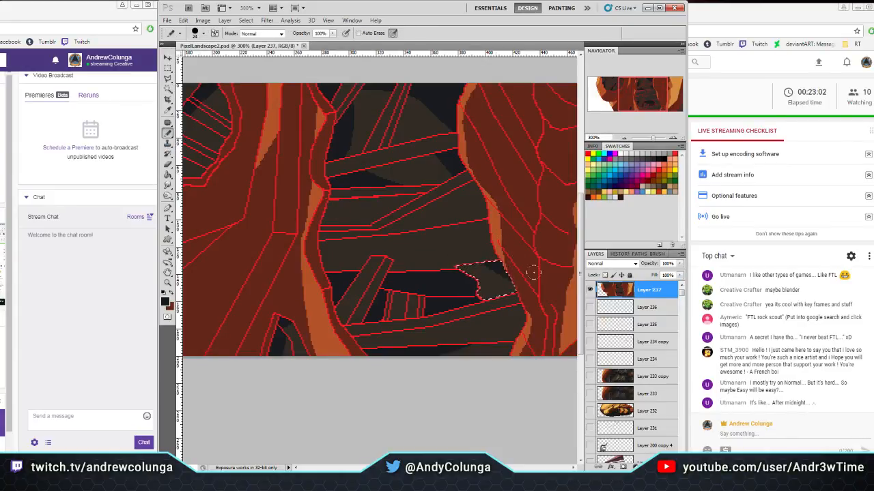
# Select the long tapering panel near the bottom of the central opening and shade its right end dark navy
pyautogui.click(167, 89)
pyautogui.click(512, 332)
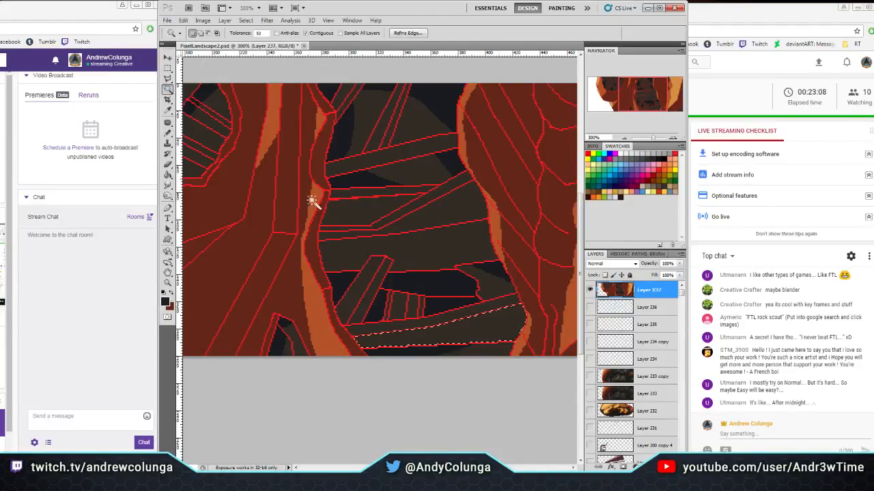
pyautogui.click(167, 133)
pyautogui.moveTo(522, 316); pyautogui.dragTo(507, 321)
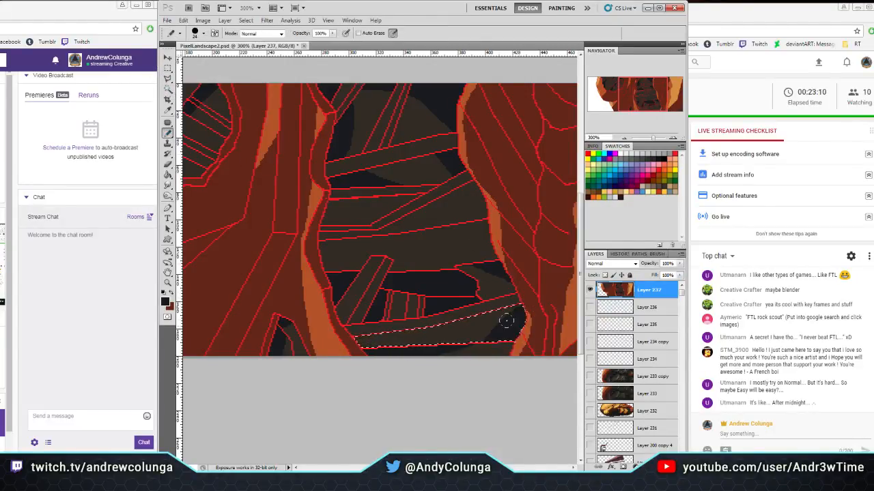
# Select the wide middle panel of the central opening, paint dark navy shadow over both its ends, and deselect
pyautogui.click(168, 90)
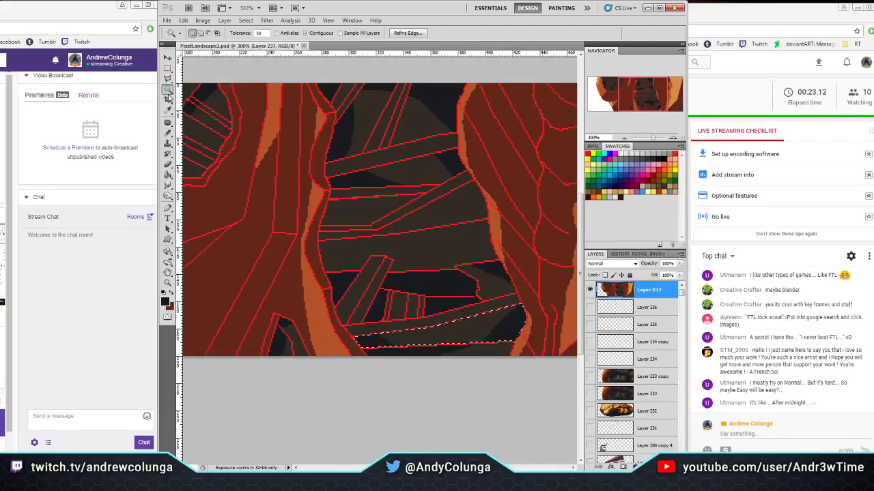
pyautogui.click(441, 250)
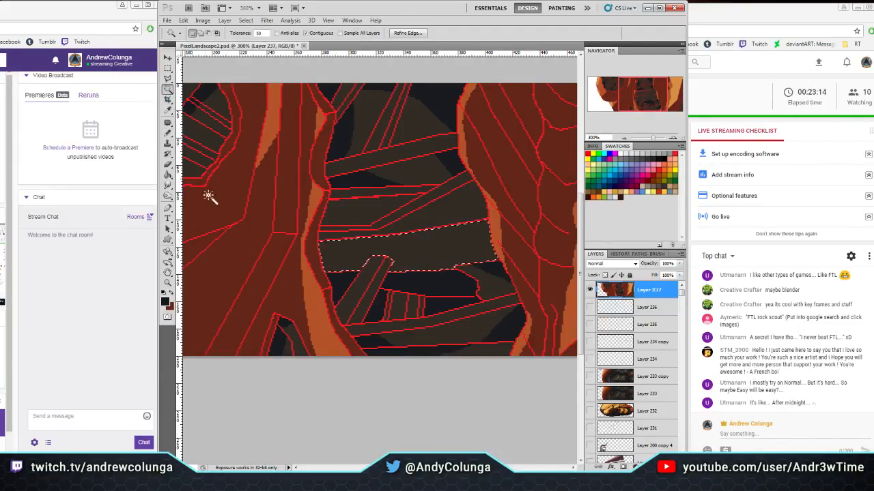
pyautogui.click(167, 133)
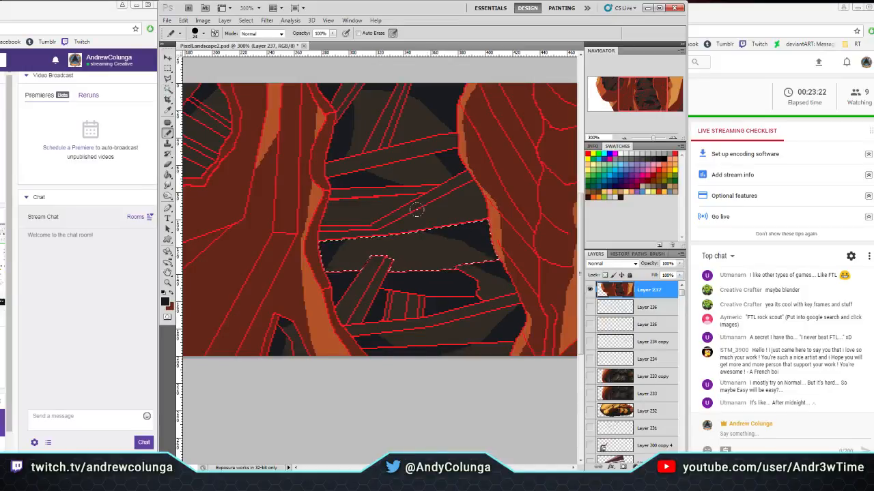
pyautogui.click(167, 68)
pyautogui.click(318, 205)
# Select the bent narrow strip across the middle of the central opening, paint it dark navy, and deselect
pyautogui.click(168, 90)
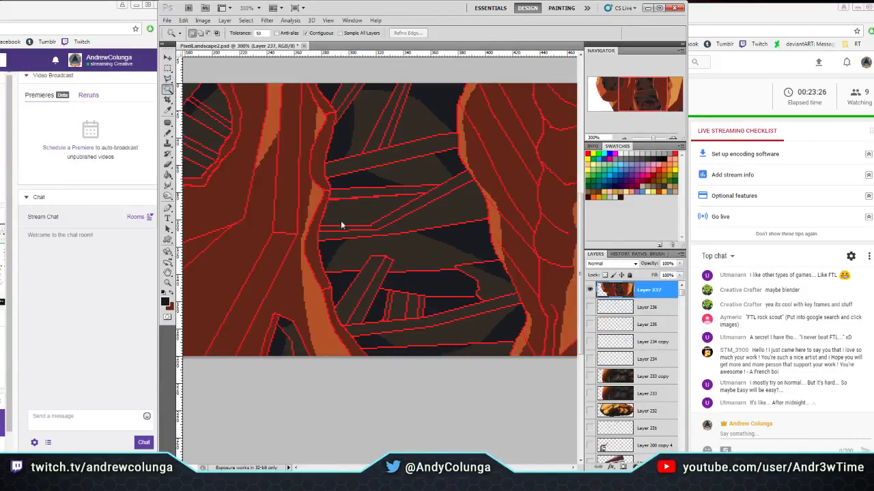
pyautogui.click(377, 227)
pyautogui.click(167, 134)
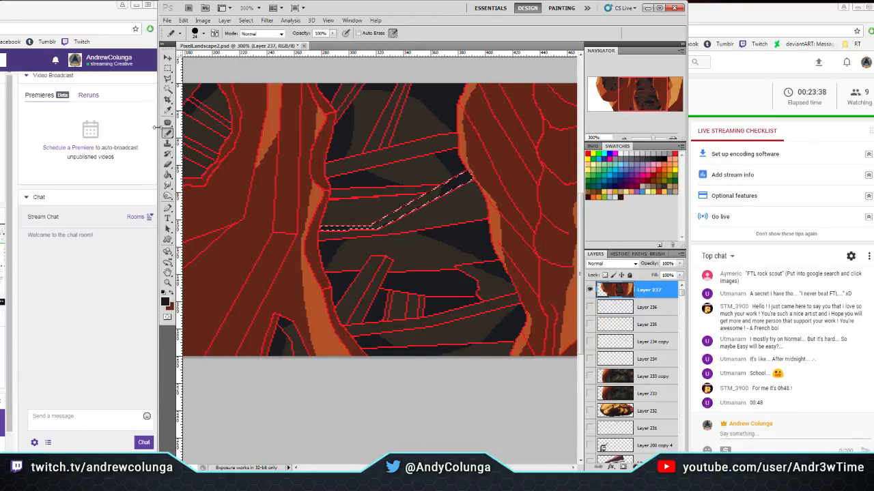
pyautogui.press('m')
pyautogui.hotkey('ctrl', 'd')
# Select the panel enclosed above the bent strip, shade its left part dark navy, and deselect
pyautogui.click(167, 89)
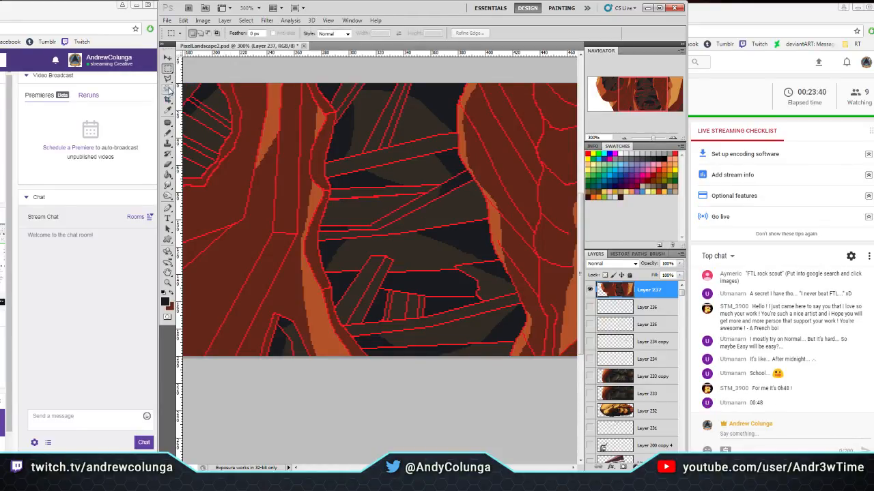
pyautogui.click(358, 210)
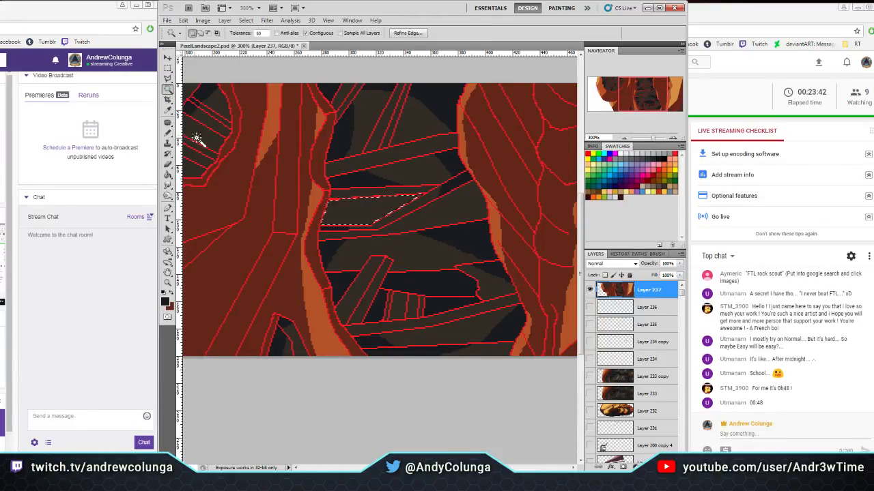
pyautogui.click(168, 134)
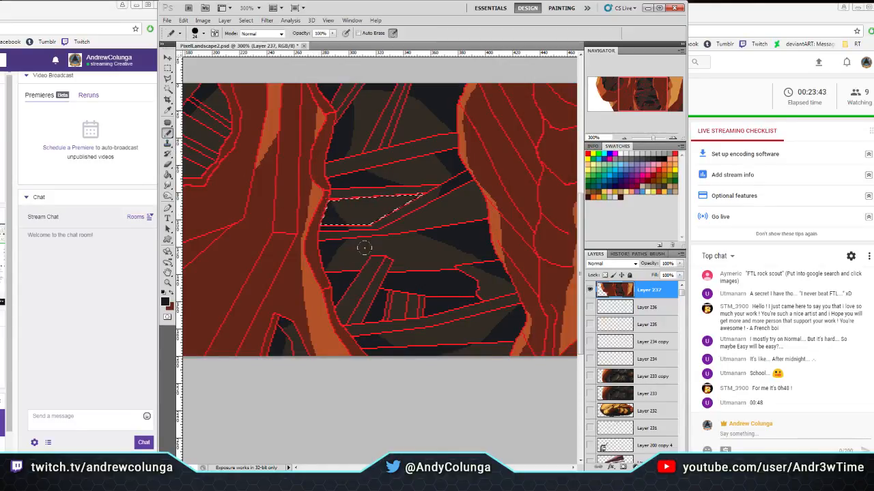
pyautogui.click(168, 69)
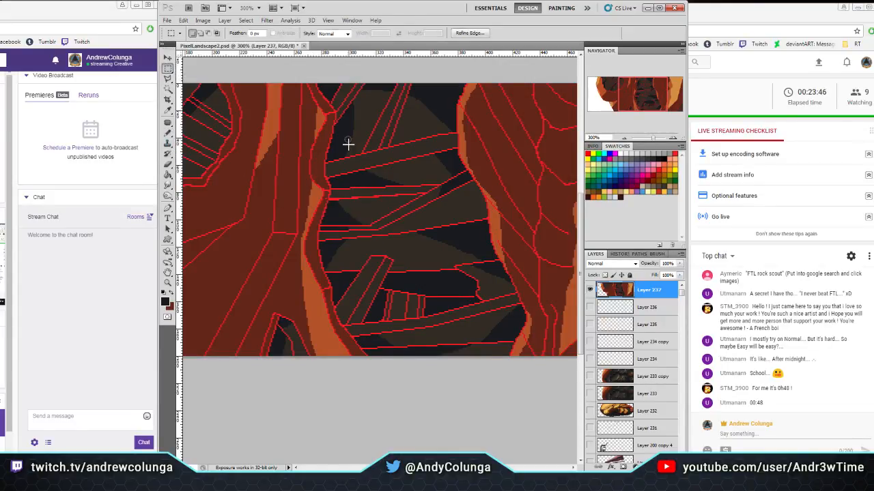
pyautogui.moveTo(347, 143); pyautogui.dragTo(310, 224)
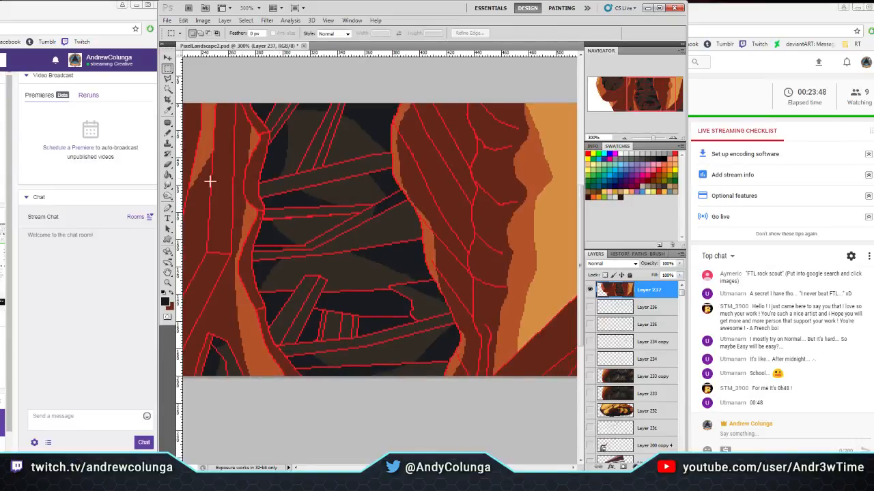
# Select the wedge-shaped panel beneath the bent strip, shade its outer right edge dark navy, and deselect
pyautogui.click(168, 90)
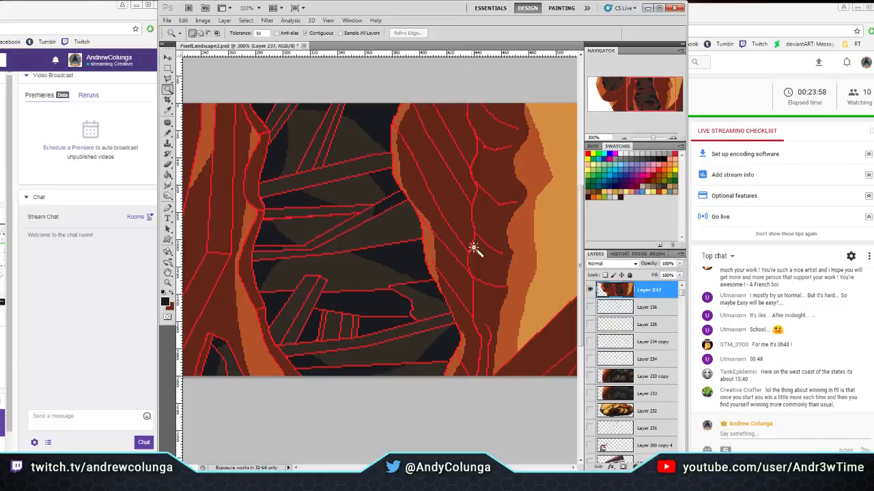
pyautogui.click(402, 226)
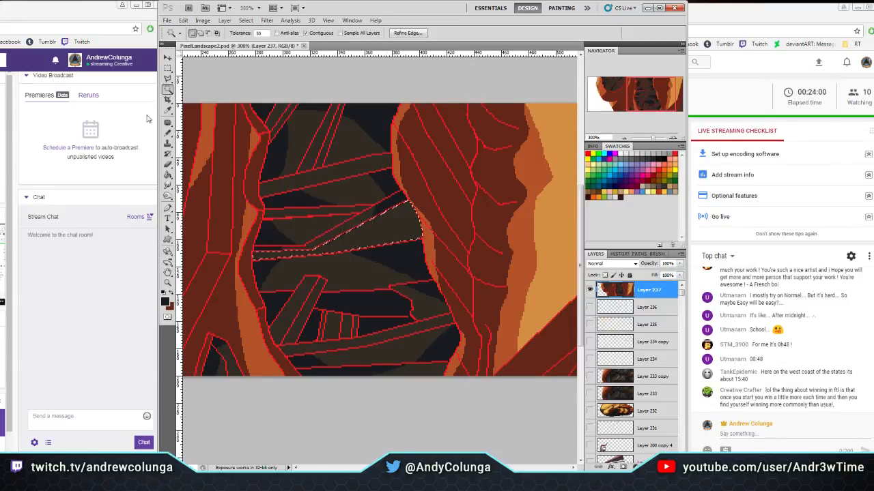
pyautogui.click(168, 133)
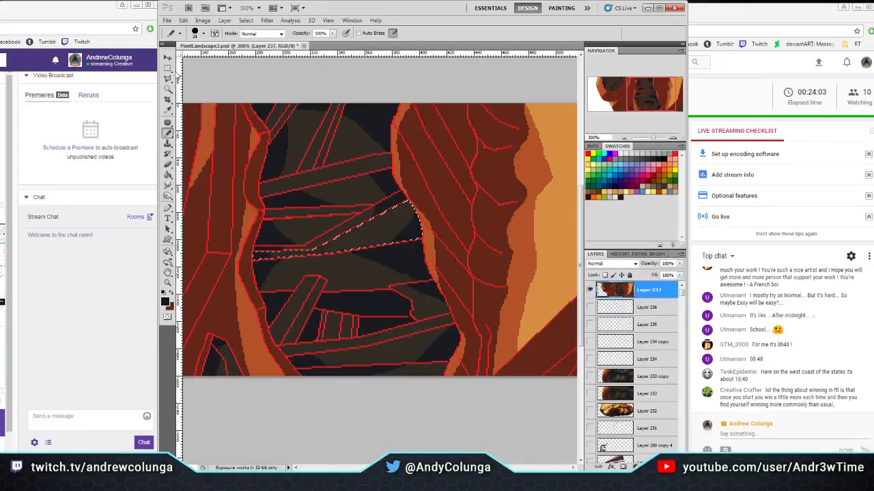
pyautogui.click(167, 73)
pyautogui.click(189, 93)
# Select the narrow side strips of the two diagonal struts at the central opening's top in turn, paint them dark navy, and deselect
pyautogui.click(168, 90)
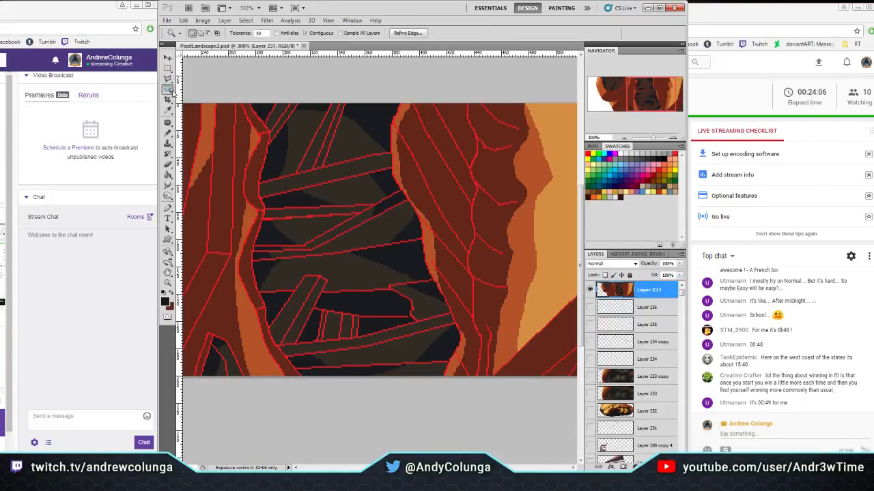
pyautogui.click(323, 159)
pyautogui.click(168, 133)
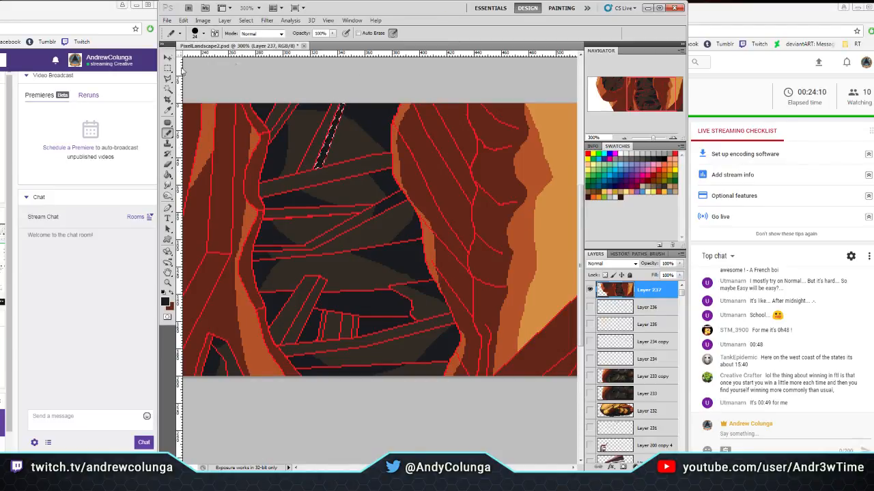
pyautogui.click(168, 89)
pyautogui.click(287, 117)
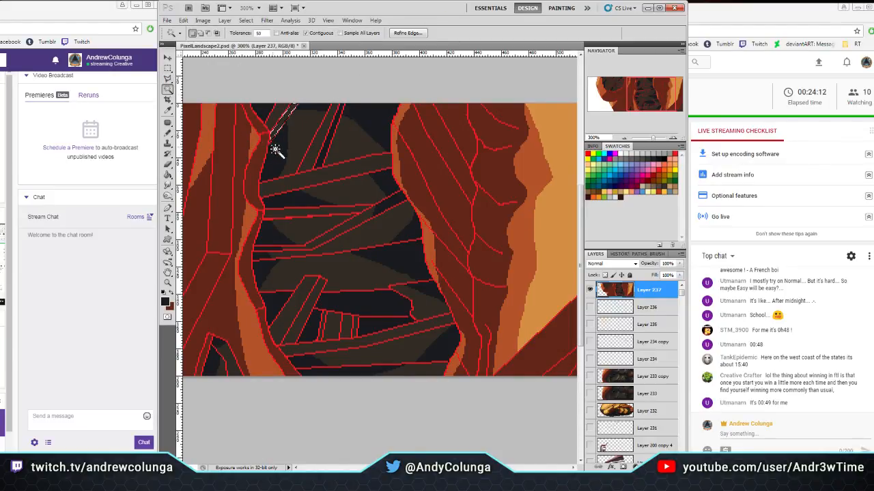
pyautogui.press('b')
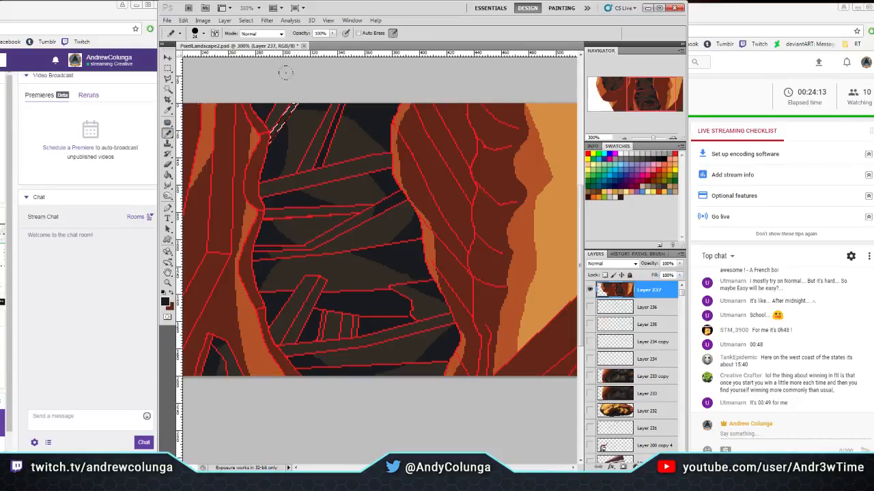
pyautogui.press('w')
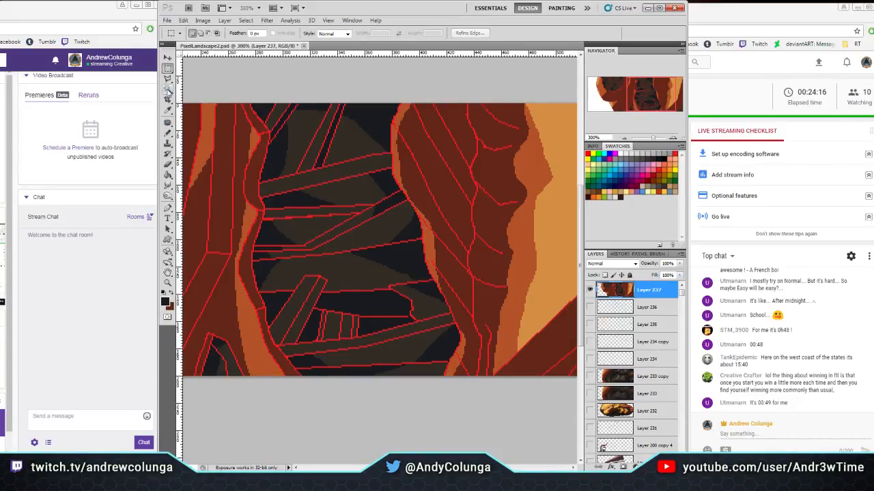
pyautogui.hotkey('ctrl', 'd')
# Select the lower leaning beam's side face and the small ladder-like structure's right cell, color both dark navy, and deselect
pyautogui.click(314, 301)
pyautogui.keyDown('shift'); pyautogui.click(347, 333); pyautogui.keyUp('shift')
pyautogui.click(168, 135)
pyautogui.hotkey('alt', 'BackSpace')
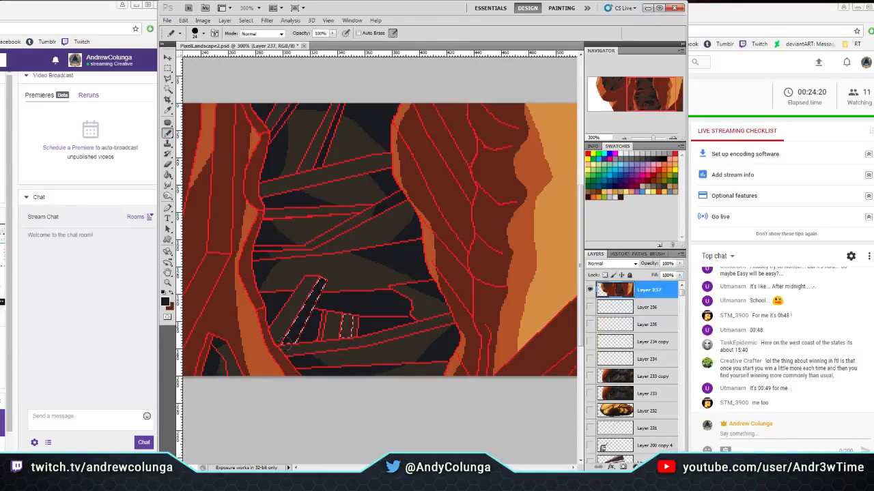
pyautogui.press('w')
pyautogui.hotkey('ctrl', 'd')
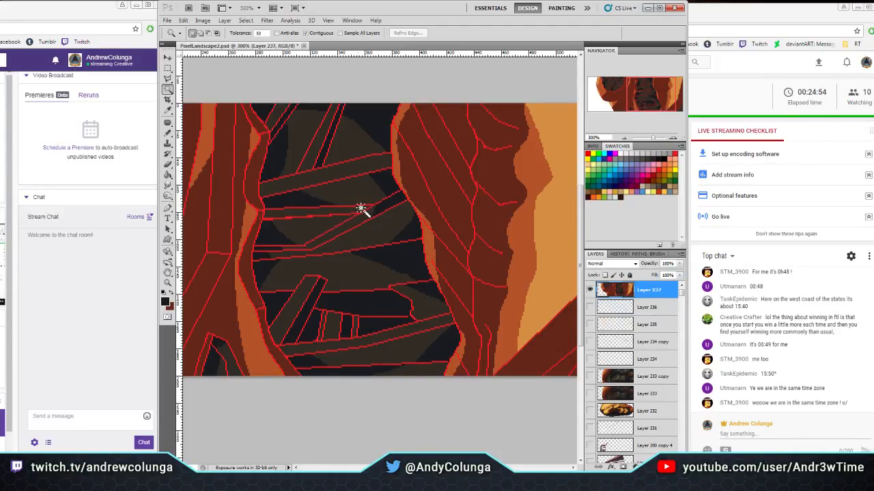
# Select the three orange rim segments on the central opening's right side, paint light orange highlights along their inner edges, and deselect
pyautogui.click(400, 159)
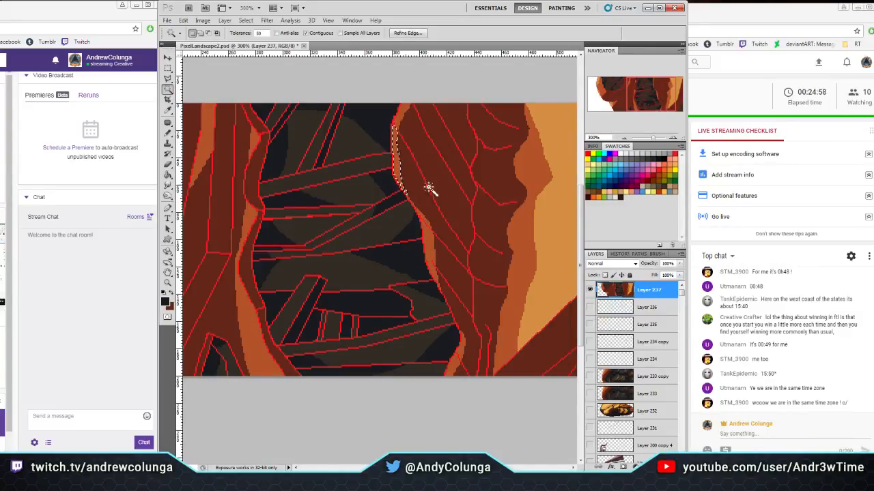
pyautogui.keyDown('shift'); pyautogui.click(429, 238); pyautogui.keyUp('shift')
pyautogui.keyDown('shift'); pyautogui.click(403, 112); pyautogui.keyUp('shift')
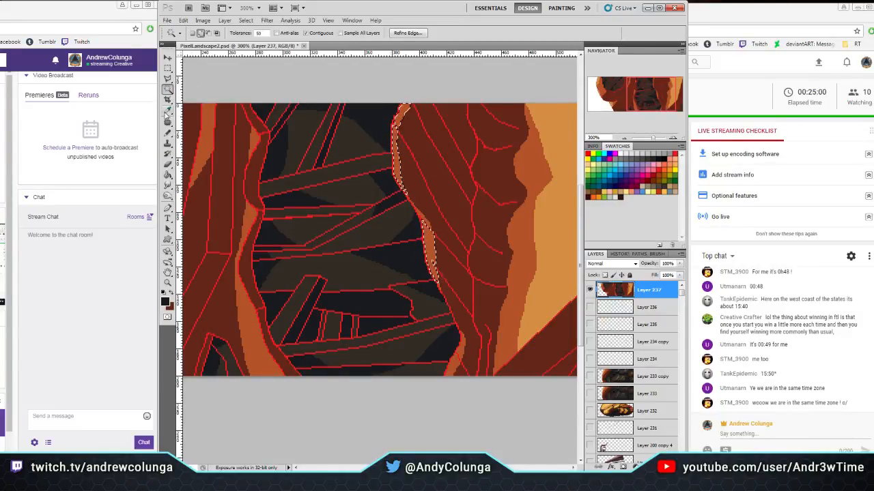
pyautogui.click(168, 110)
pyautogui.click(210, 146)
pyautogui.press('j')
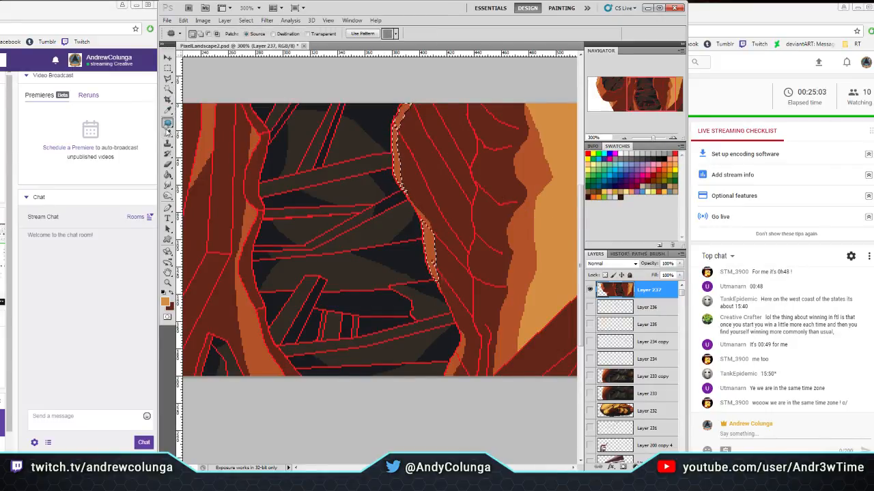
pyautogui.click(405, 81)
pyautogui.click(416, 183)
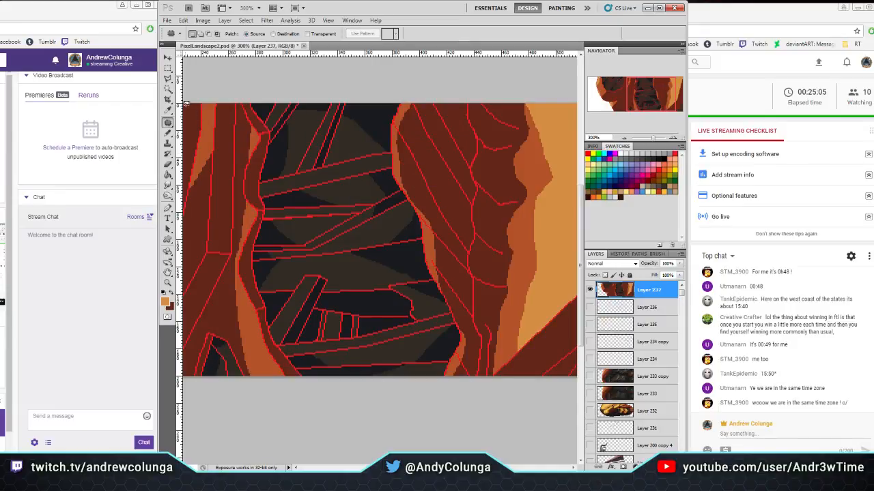
pyautogui.click(169, 134)
pyautogui.hotkey('ctrl', 'shift', 'd')
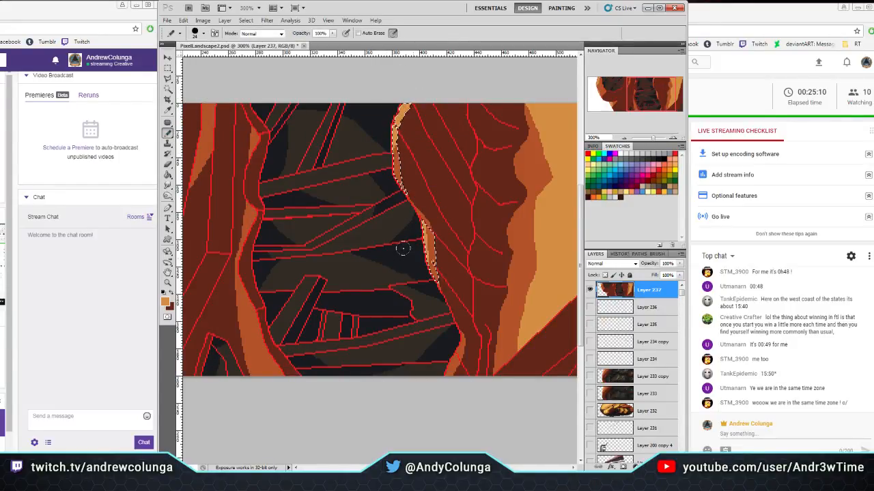
pyautogui.hotkey('ctrl', 'd')
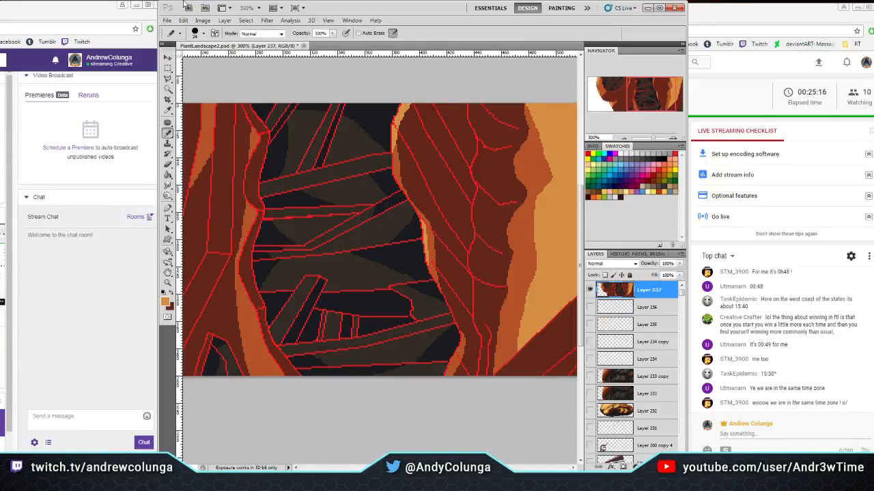
# Save the PixelLandscape2.psd document
pyautogui.click(167, 21)
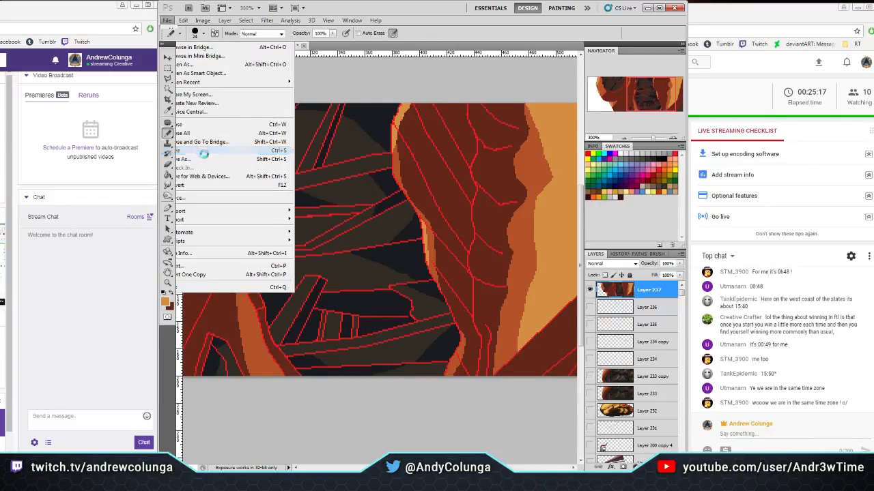
pyautogui.click(194, 142)
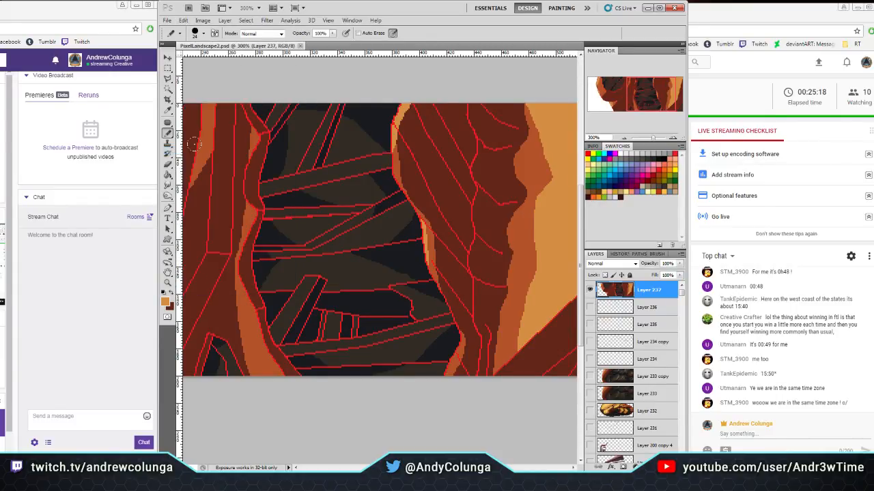
# Hide Layer 237 and show Layer 233 copy to examine the reference artwork's rim and shading colors
pyautogui.click(591, 292)
pyautogui.click(589, 391)
pyautogui.click(589, 392)
pyautogui.click(590, 376)
pyautogui.moveTo(640, 94); pyautogui.dragTo(611, 94)
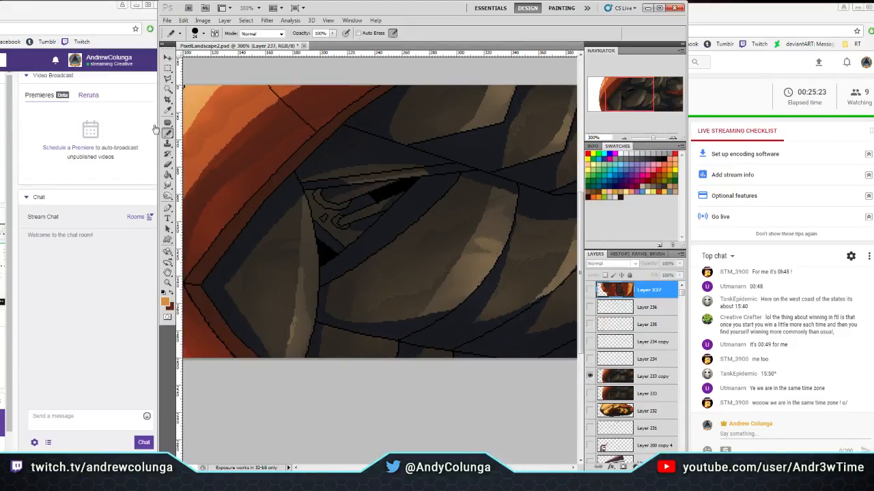
# Show Layer 233 in place of its copy, sample its rim's dark brown, and return to Layer 237 as the only visible, active layer
pyautogui.click(168, 110)
pyautogui.click(590, 376)
pyautogui.click(590, 393)
pyautogui.click(618, 393)
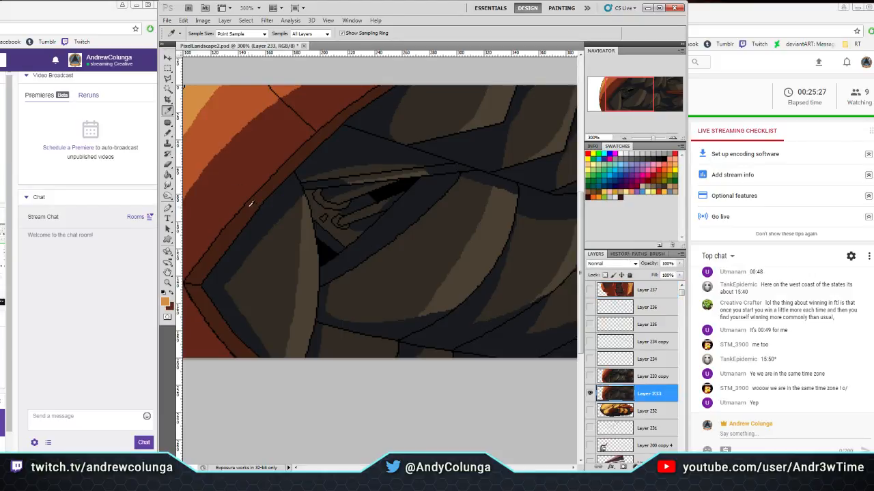
pyautogui.click(589, 393)
pyautogui.click(590, 290)
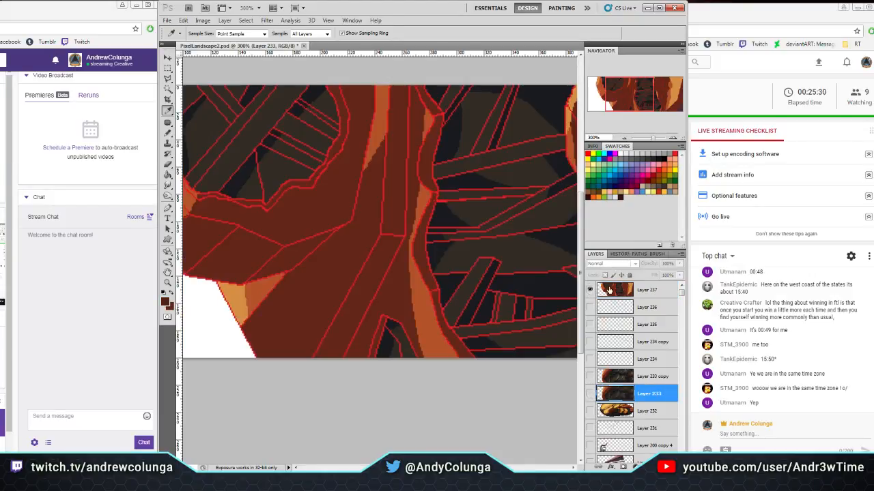
pyautogui.click(617, 290)
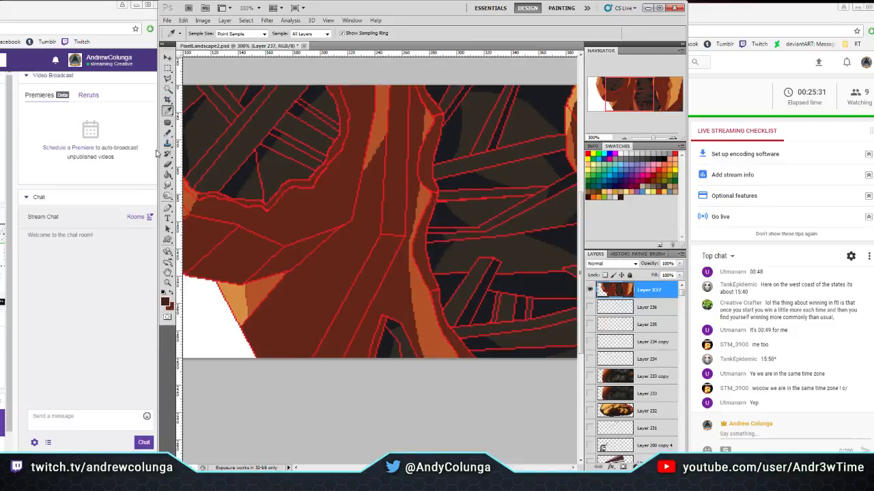
# Fill the small wedge facet under the left rock arch and the lower-right rock faces with the dark brown foreground colour
pyautogui.click(168, 175)
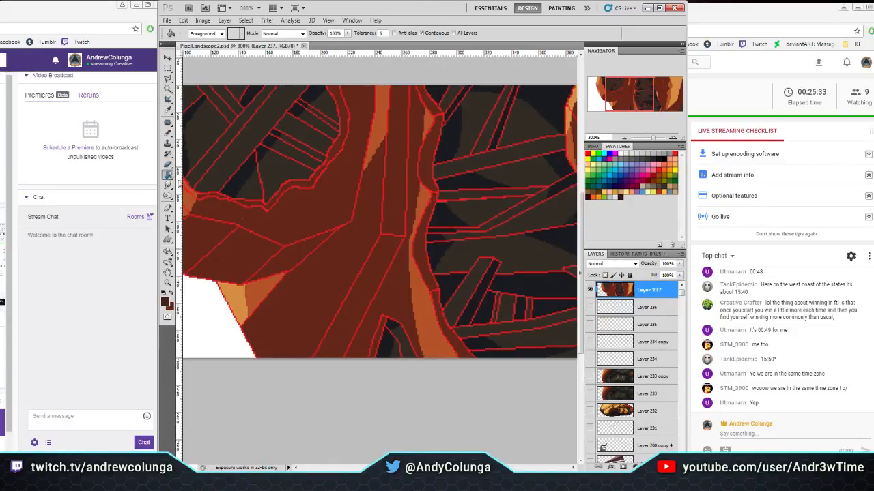
pyautogui.click(288, 252)
pyautogui.click(669, 108)
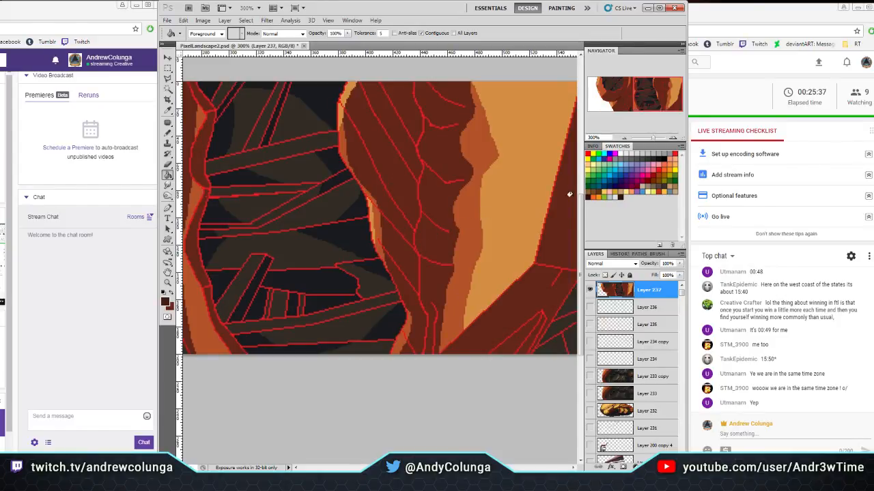
pyautogui.click(540, 294)
pyautogui.click(534, 328)
# Select the large lower trunk facet and its adjoining orange strip, and paint a dark brown shadow along the facet's upper edge with the Pencil
pyautogui.click(168, 88)
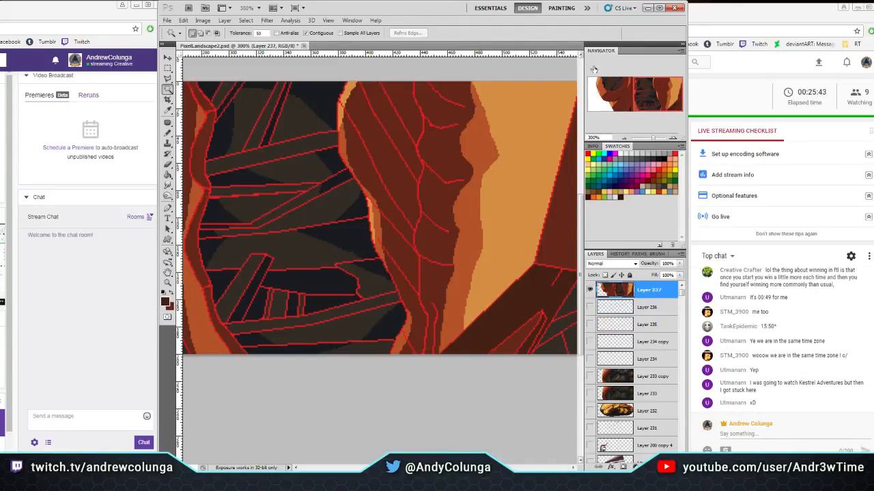
pyautogui.moveTo(648, 81); pyautogui.dragTo(601, 92)
pyautogui.click(359, 220)
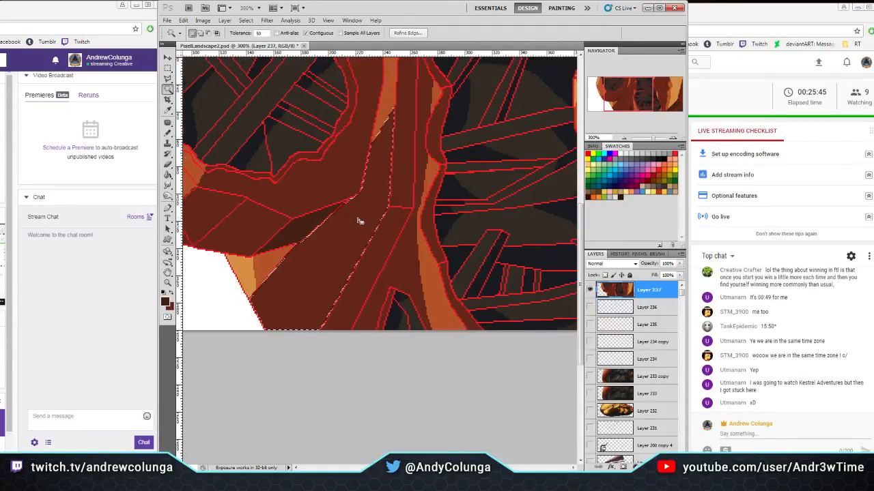
pyautogui.keyDown('shift'); pyautogui.click(388, 120); pyautogui.keyUp('shift')
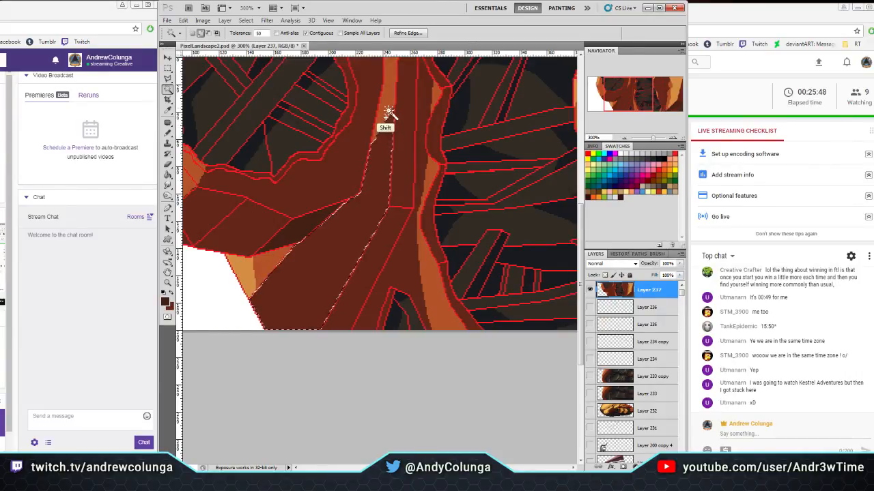
pyautogui.click(168, 127)
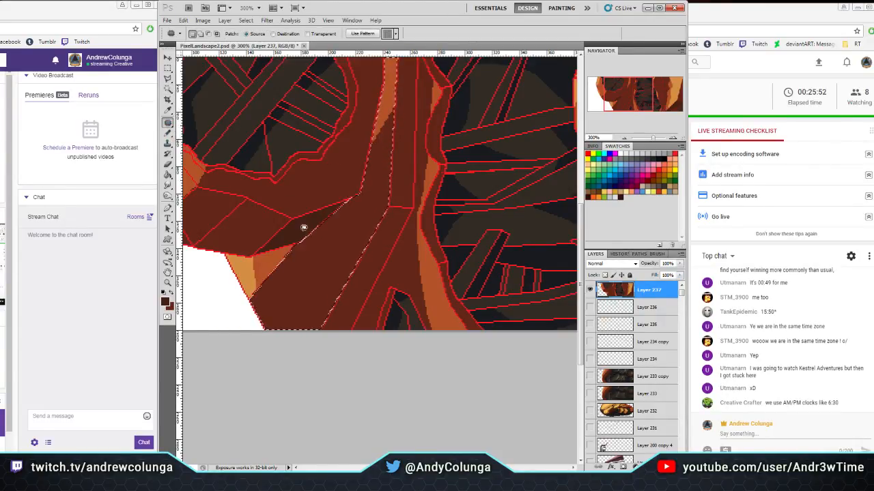
pyautogui.click(168, 134)
pyautogui.moveTo(285, 218)
pyautogui.mouseDown()
pyautogui.moveTo(321, 198)
pyautogui.moveTo(348, 157)
pyautogui.moveTo(349, 127)
pyautogui.mouseUp()
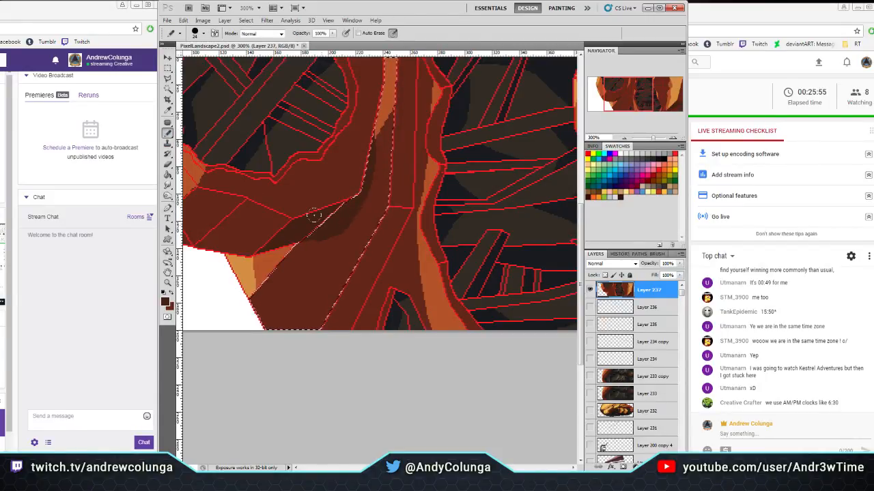
# Select the curved rock band around the left cave opening and paint a dark brown shadow inside it
pyautogui.click(168, 89)
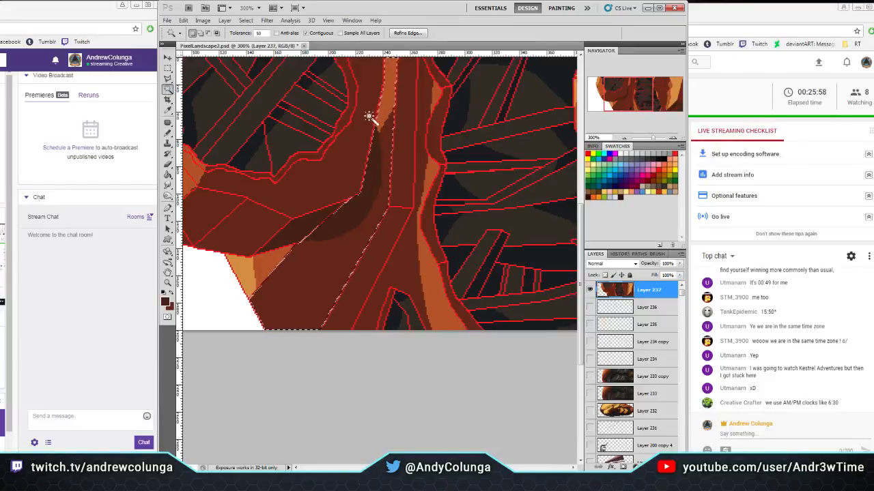
pyautogui.click(318, 196)
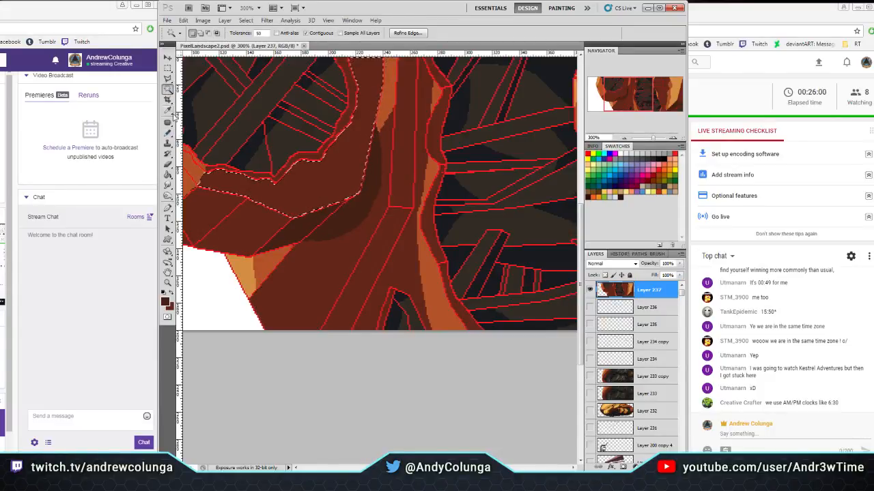
pyautogui.press('b')
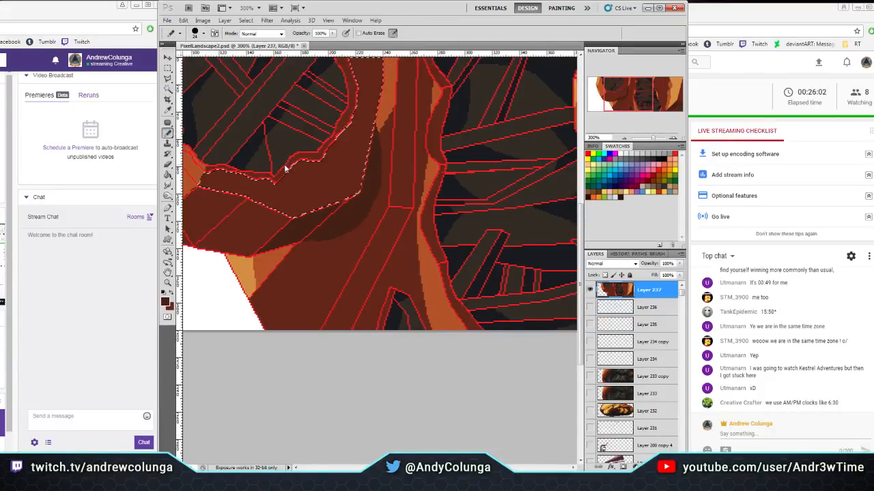
pyautogui.moveTo(299, 187); pyautogui.dragTo(327, 268)
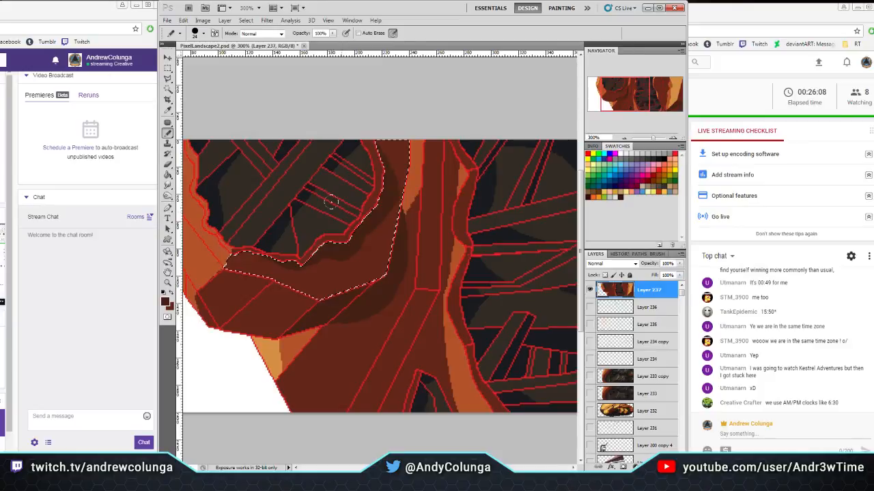
# Select the narrow facets at the base of the central trunk, shade them dark brown with the Pencil, and clear the selection
pyautogui.moveTo(359, 292); pyautogui.dragTo(248, 239)
pyautogui.press('w')
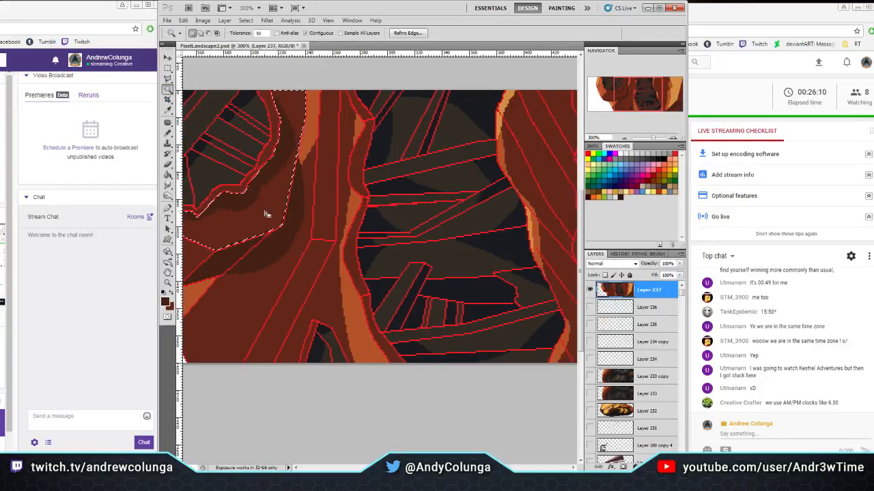
pyautogui.click(328, 292)
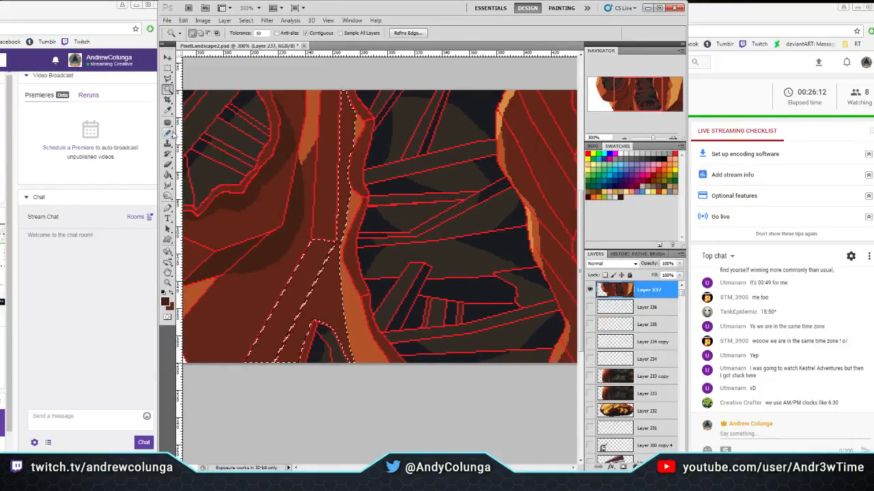
pyautogui.press('b')
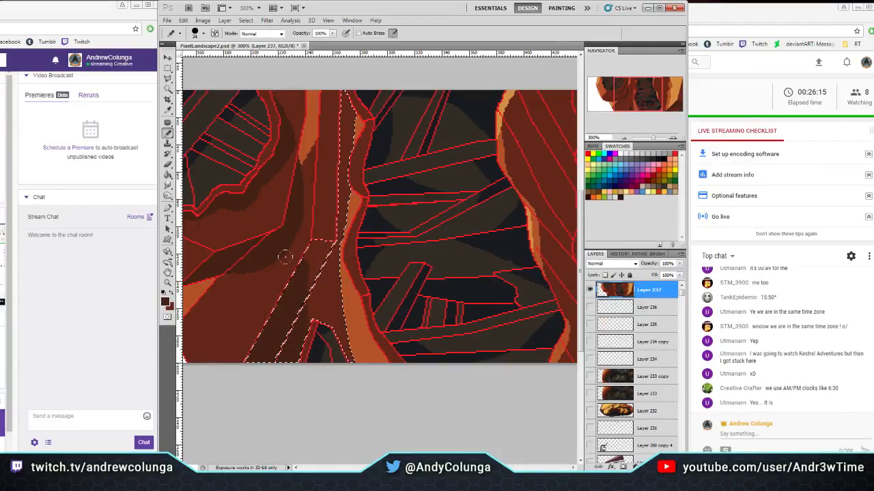
pyautogui.click(168, 68)
pyautogui.click(230, 89)
# Select the slanted facets on the left side of the right-hand pillar, pencil a dark brown shadow along its central ridge, and deselect
pyautogui.moveTo(630, 92); pyautogui.dragTo(662, 90)
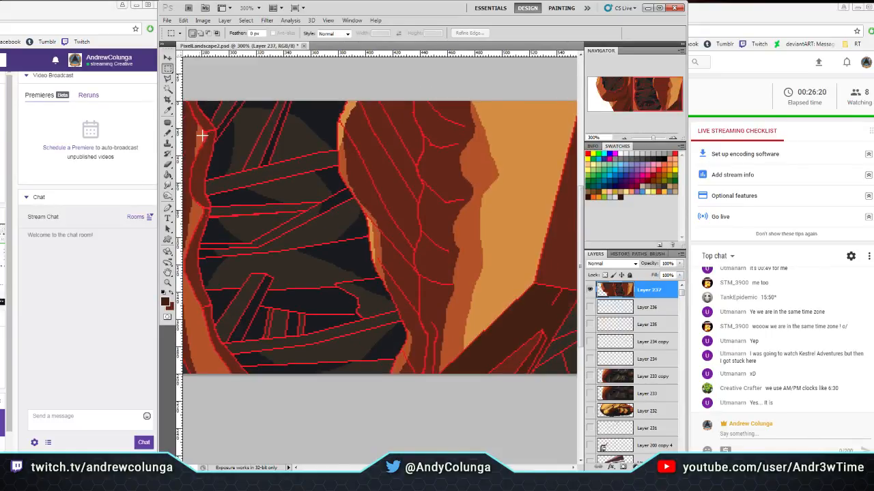
pyautogui.click(167, 89)
pyautogui.click(405, 298)
pyautogui.keyDown('shift'); pyautogui.click(399, 244); pyautogui.keyUp('shift')
pyautogui.keyDown('shift'); pyautogui.click(403, 215); pyautogui.keyUp('shift')
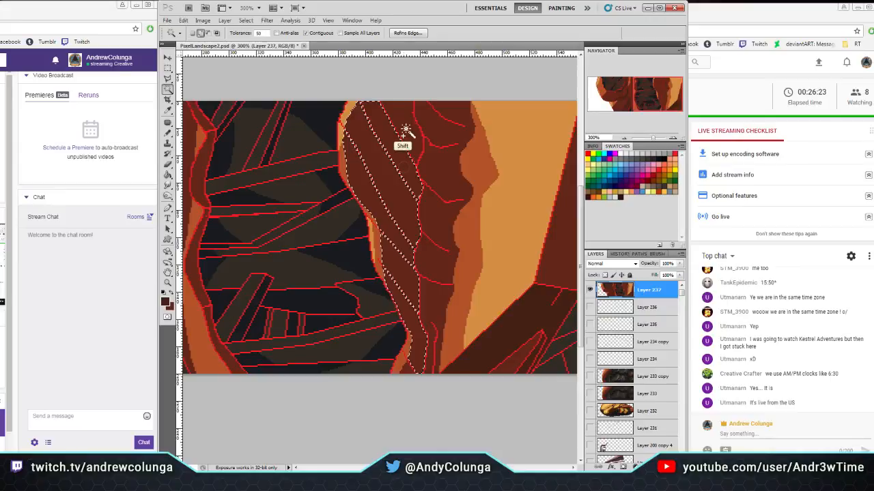
pyautogui.click(168, 133)
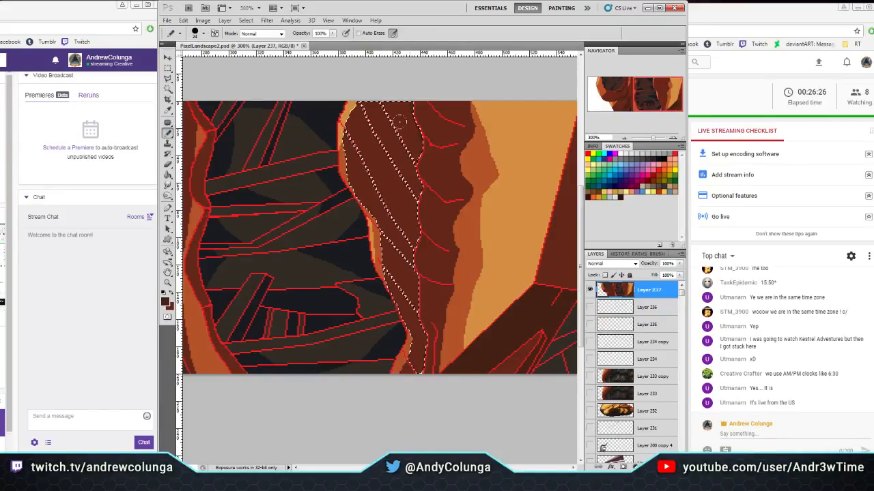
pyautogui.moveTo(421, 207); pyautogui.dragTo(402, 162)
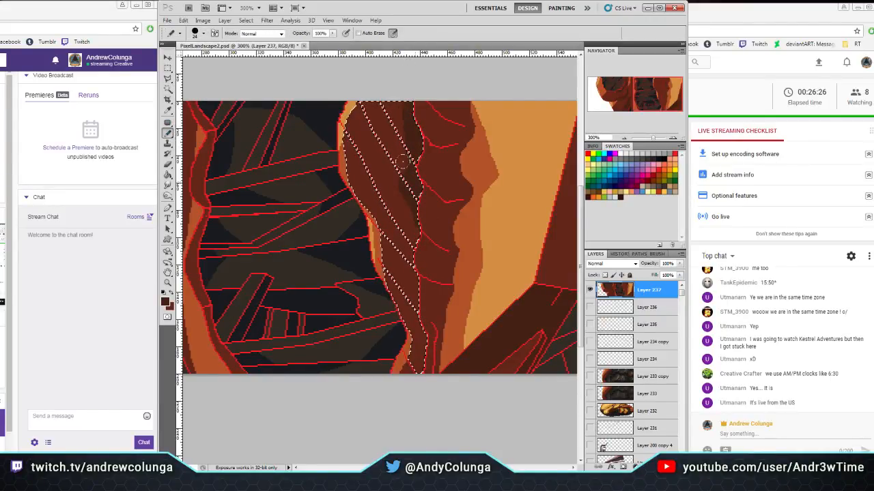
pyautogui.hscroll(5, 362, 286)
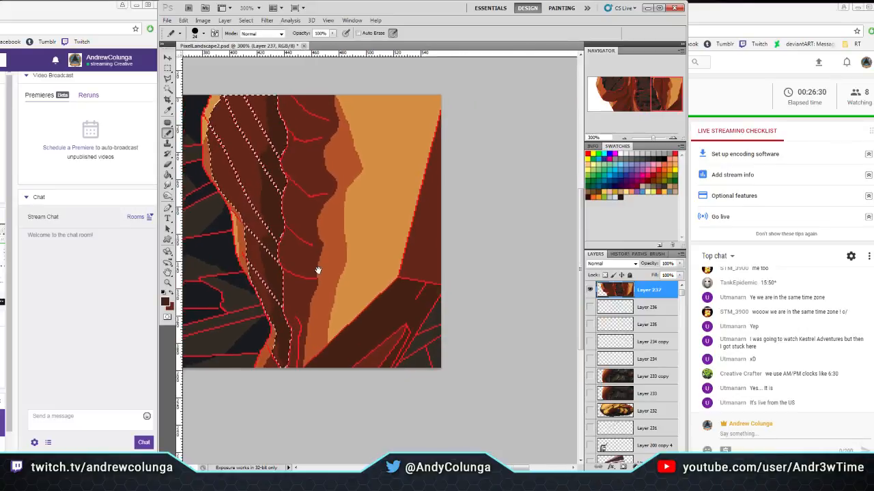
pyautogui.click(168, 66)
pyautogui.hotkey('ctrl', 'd')
# Select the rock face at the canvas's far right edge, shade its lower part dark brown, and deselect
pyautogui.click(167, 89)
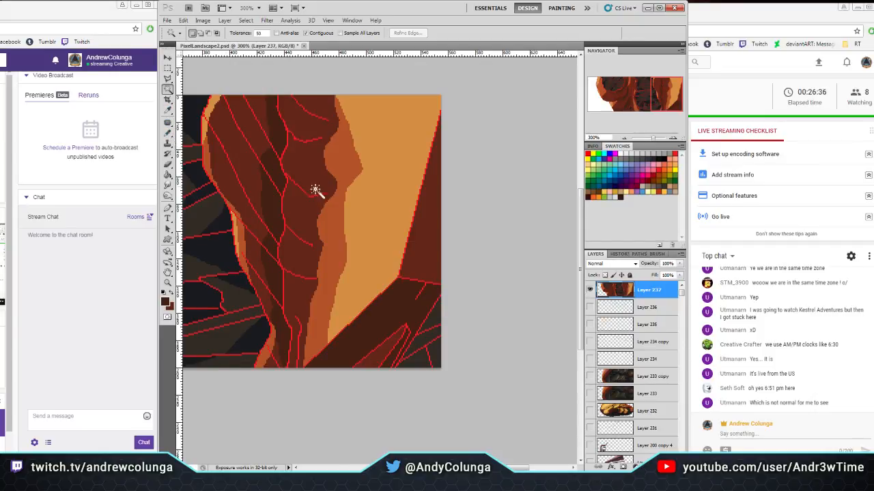
pyautogui.click(433, 261)
pyautogui.click(166, 134)
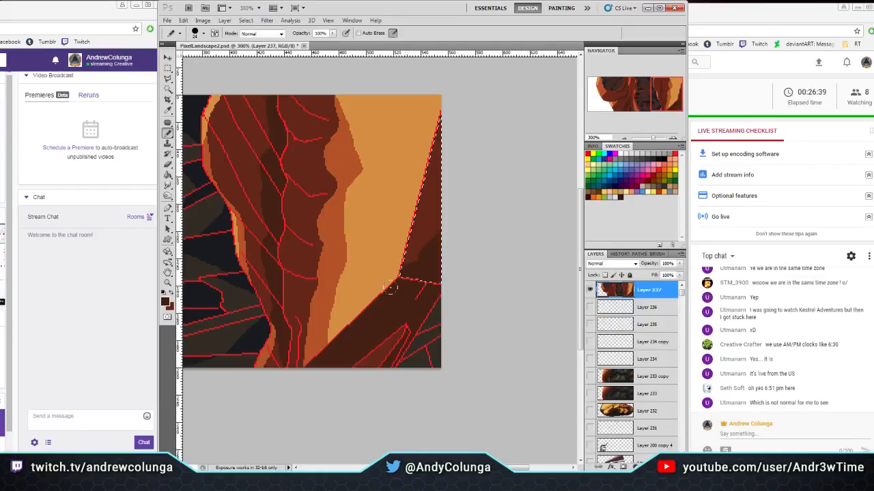
pyautogui.click(167, 68)
pyautogui.click(204, 71)
# Select the remaining lighter area of the large lower trunk facet, shade its lower part dark brown, and deselect
pyautogui.moveTo(657, 94); pyautogui.dragTo(638, 102)
pyautogui.click(168, 89)
pyautogui.click(293, 257)
pyautogui.click(168, 134)
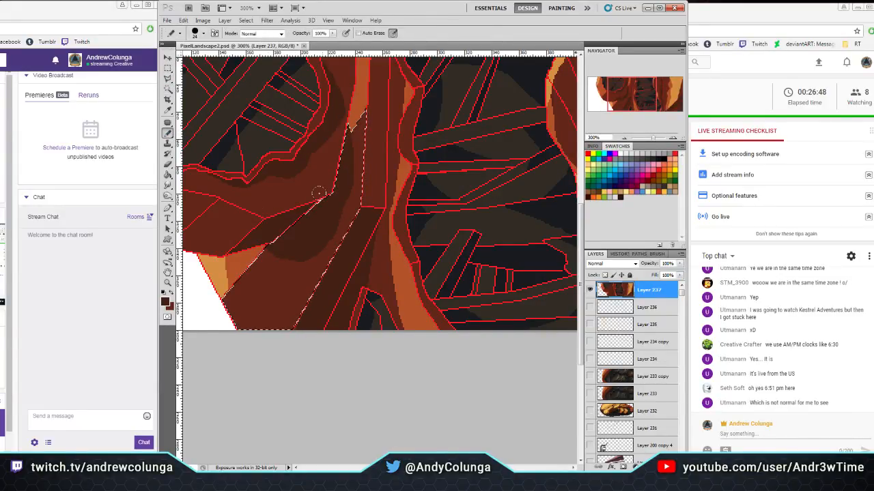
pyautogui.press('m')
pyautogui.click(273, 353)
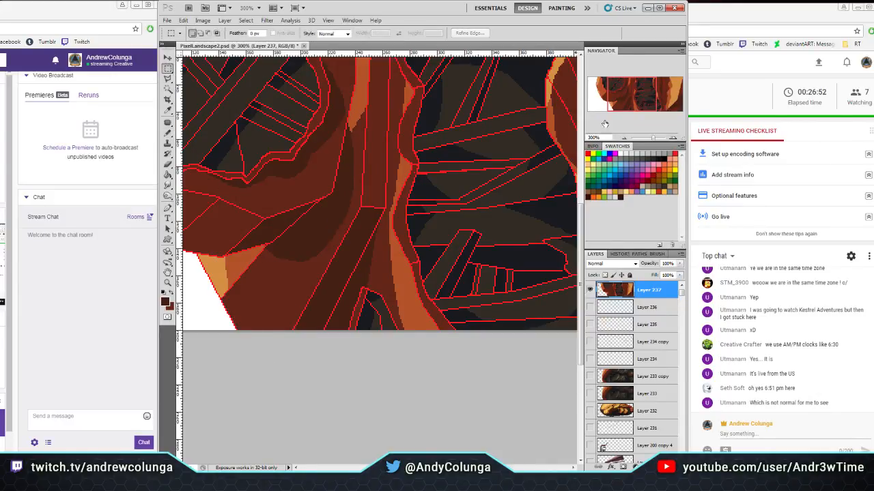
# Show Layer 233 in place of Layer 237, sample a greyish brown from it, and restore the visibility of Layer 237 alone
pyautogui.moveTo(646, 89)
pyautogui.mouseDown()
pyautogui.moveTo(655, 95)
pyautogui.moveTo(649, 90)
pyautogui.mouseUp()
pyautogui.click(590, 290)
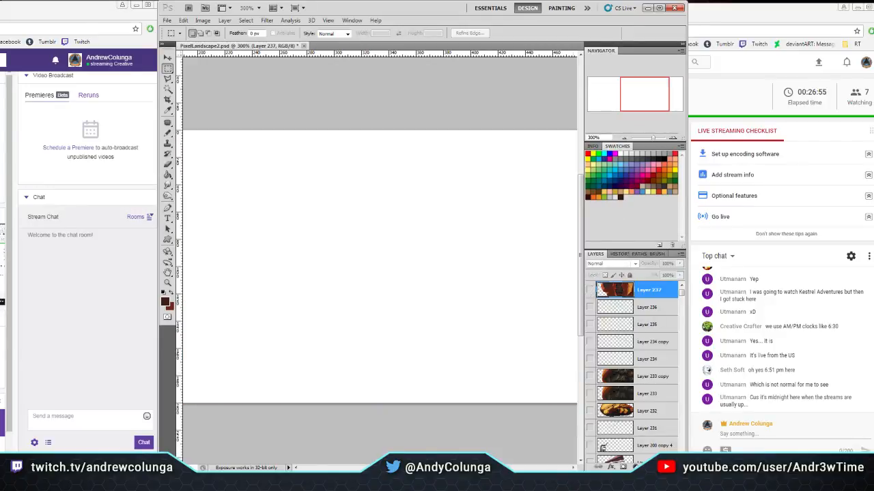
pyautogui.click(590, 394)
pyautogui.click(167, 110)
pyautogui.click(373, 271)
pyautogui.click(590, 394)
pyautogui.click(589, 289)
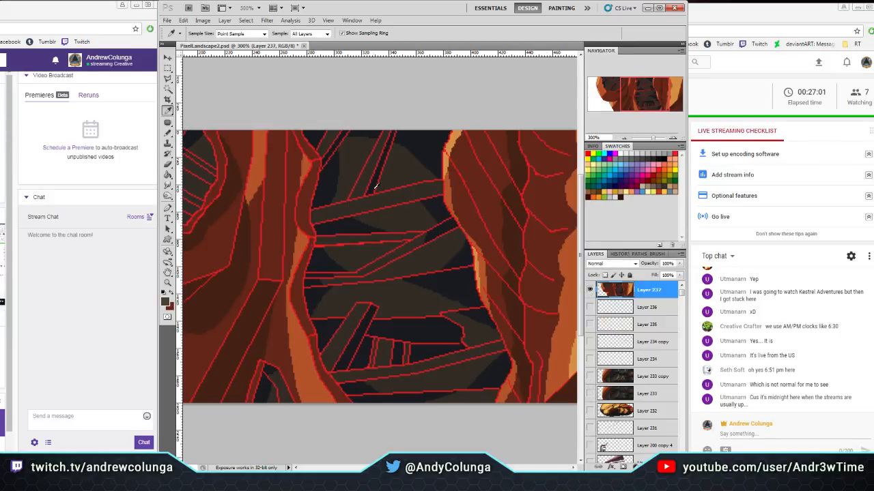
# Select the planks crossing the central dark opening with the Magic Wand and pencil the sampled greyish brown onto them as highlights
pyautogui.click(167, 89)
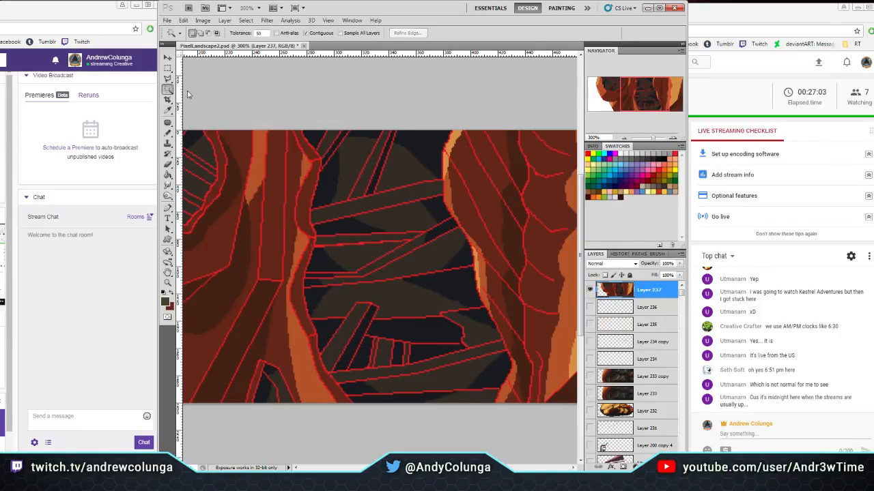
pyautogui.click(401, 202)
pyautogui.keyDown('shift'); pyautogui.click(410, 254); pyautogui.keyUp('shift')
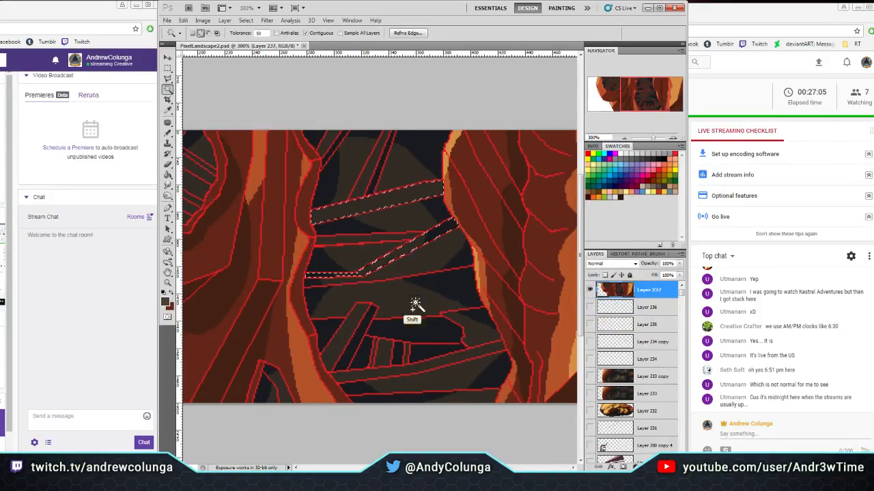
pyautogui.keyDown('shift'); pyautogui.click(451, 350); pyautogui.keyUp('shift')
pyautogui.keyDown('shift'); pyautogui.click(364, 318); pyautogui.keyUp('shift')
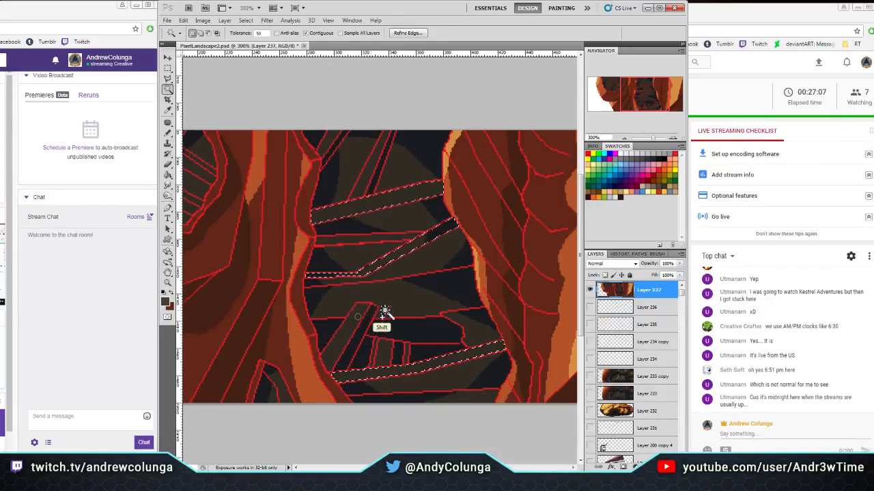
pyautogui.keyDown('shift'); pyautogui.click(376, 159); pyautogui.keyUp('shift')
pyautogui.click(167, 133)
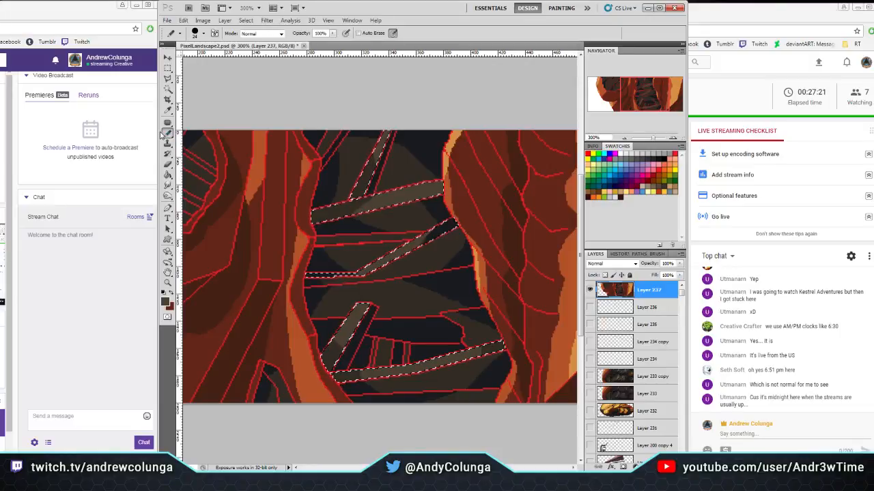
# Sample a darker brown from the central opening and retouch the selected planks with the Pencil
pyautogui.click(168, 109)
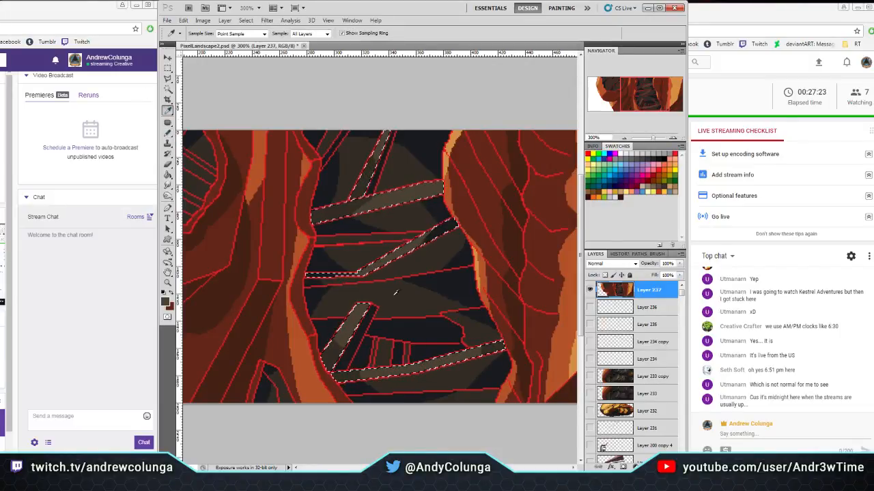
pyautogui.click(434, 290)
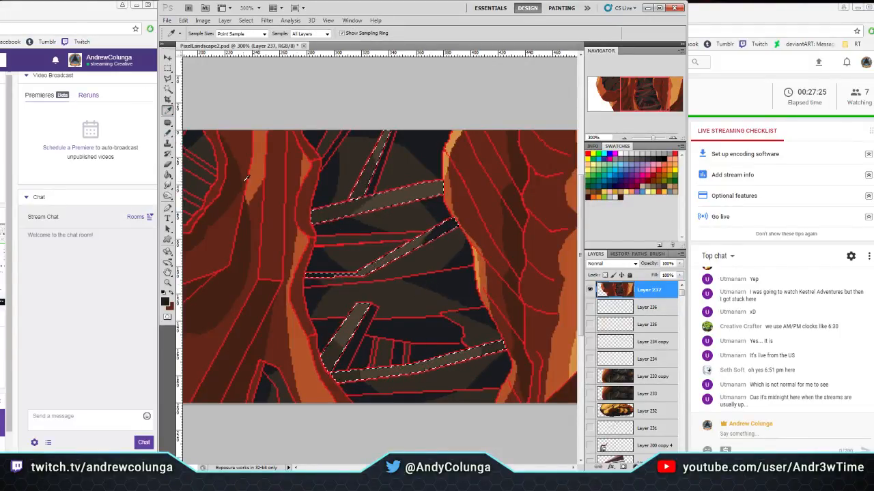
pyautogui.press('b')
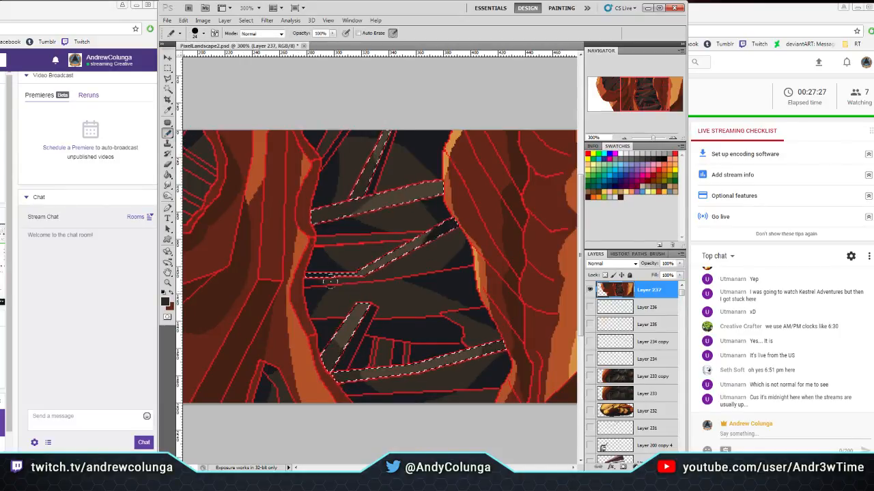
pyautogui.click(167, 89)
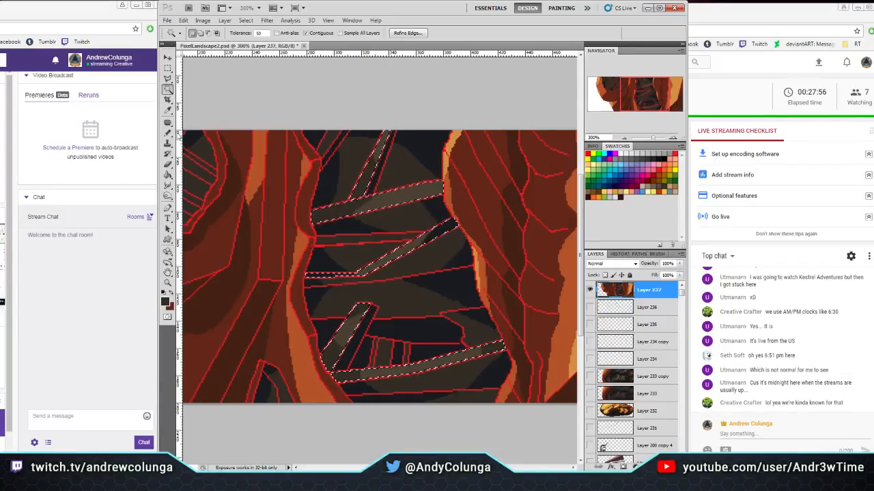
pyautogui.click(167, 134)
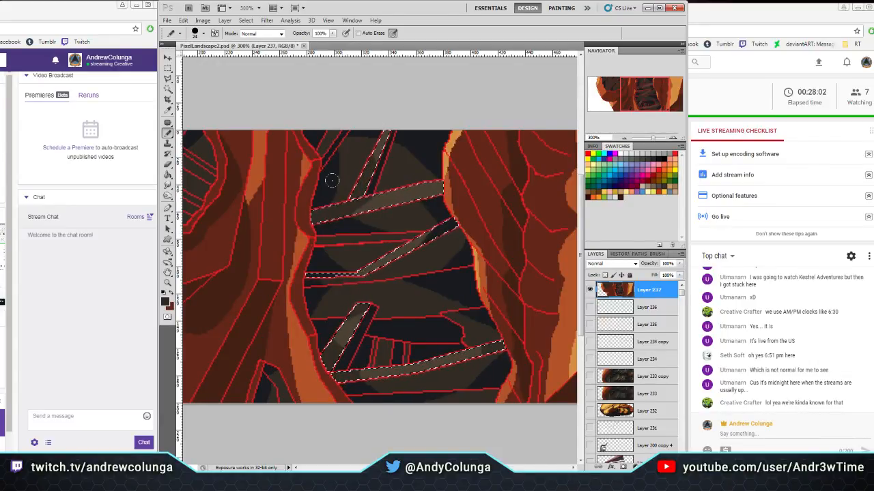
# Select the wide plank across the middle of the central opening, pencil a sampled greyish-brown highlight along its upper part, and deselect
pyautogui.click(168, 110)
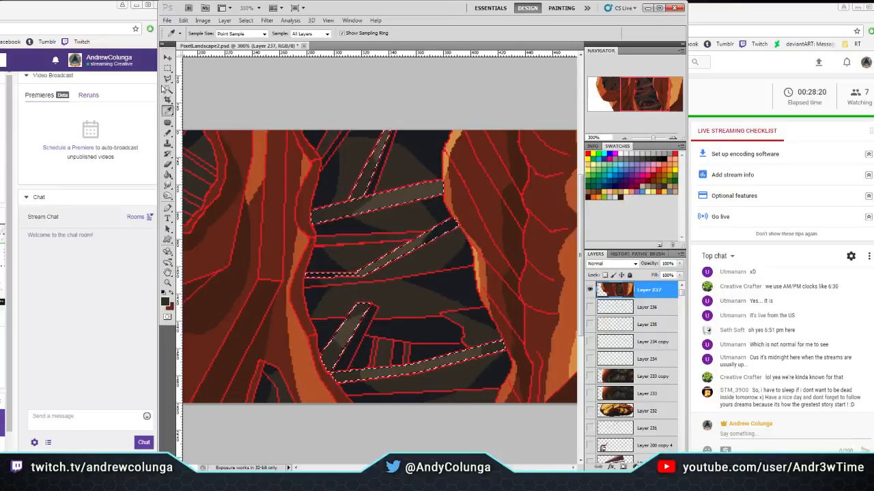
pyautogui.press('w')
pyautogui.click(379, 281)
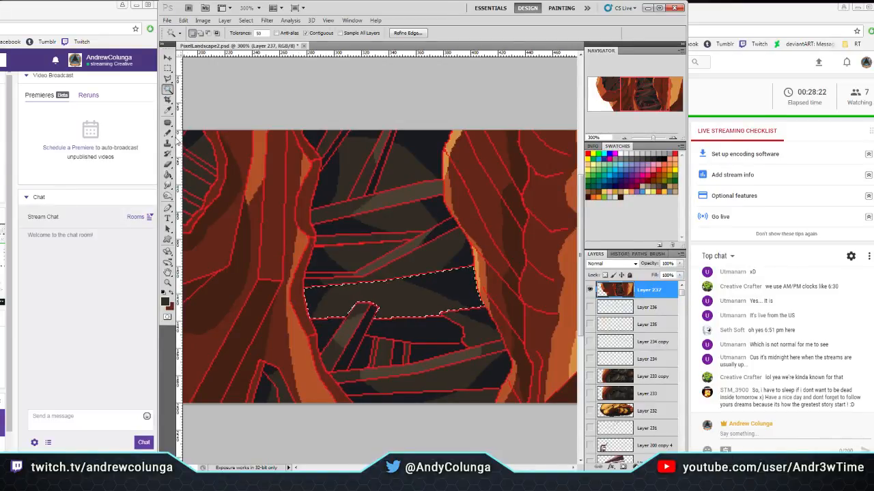
pyautogui.press('b')
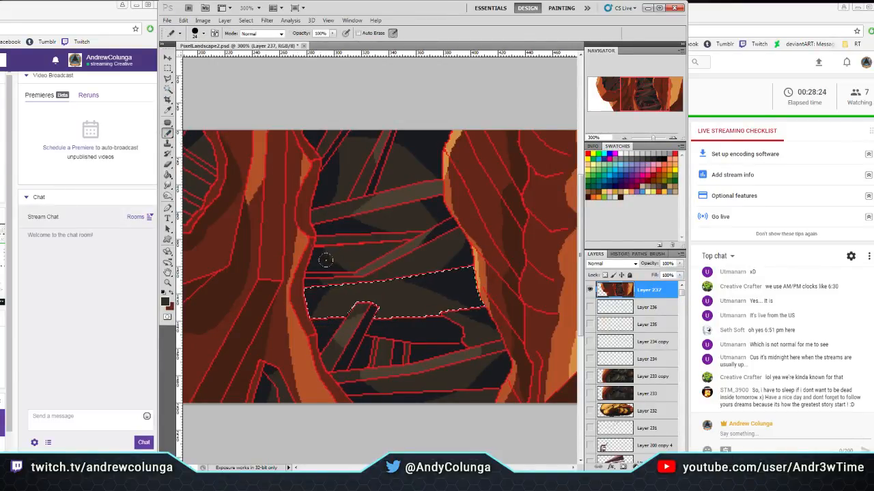
pyautogui.click(168, 111)
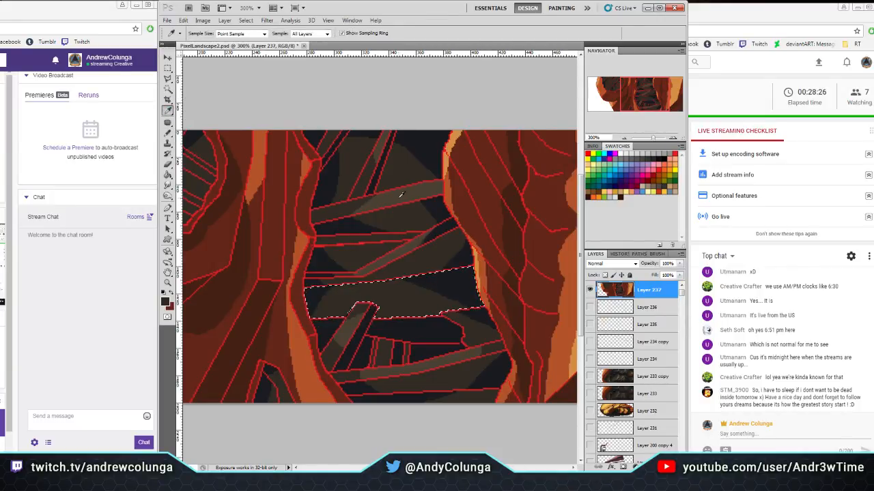
pyautogui.click(167, 134)
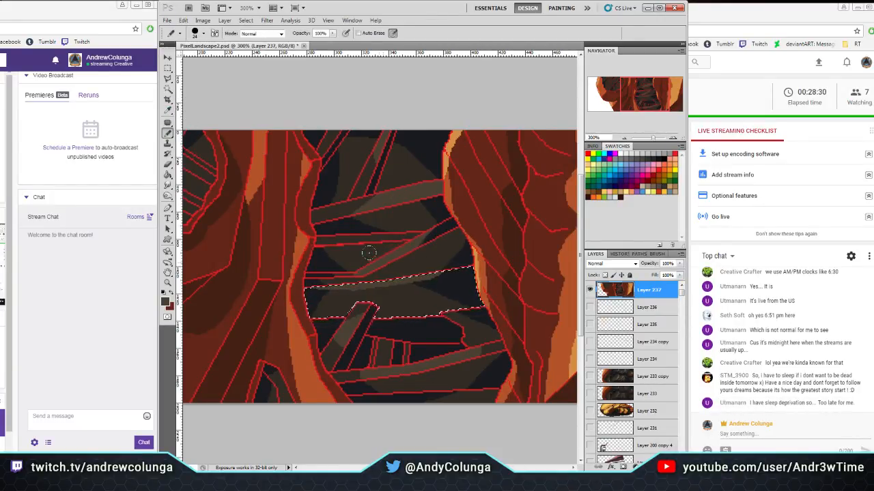
pyautogui.click(167, 69)
pyautogui.hotkey('ctrl', 'd')
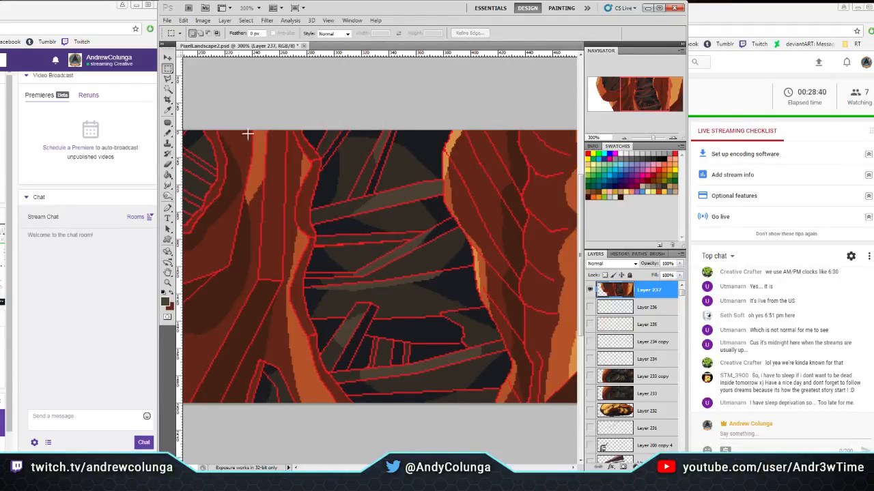
# Show Layer 233 in place of Layer 237, sample its black outline colour, and restore the visibility of Layer 237 alone
pyautogui.click(168, 90)
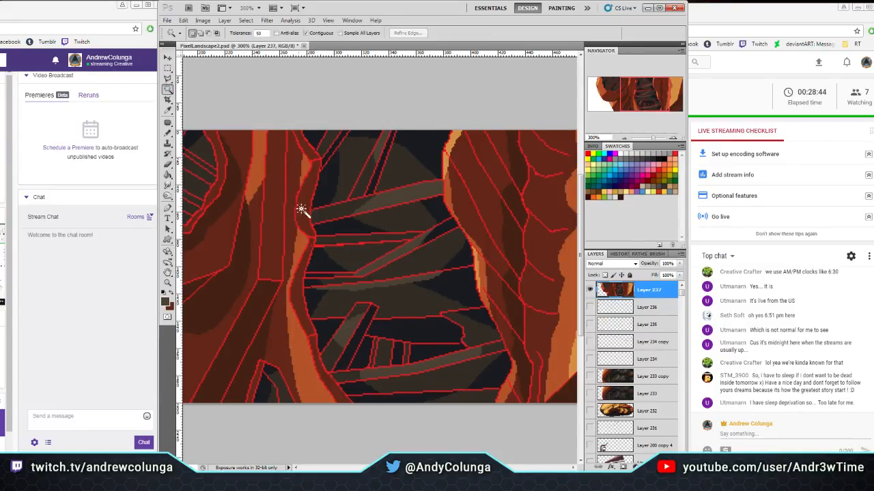
pyautogui.moveTo(644, 91); pyautogui.dragTo(625, 97)
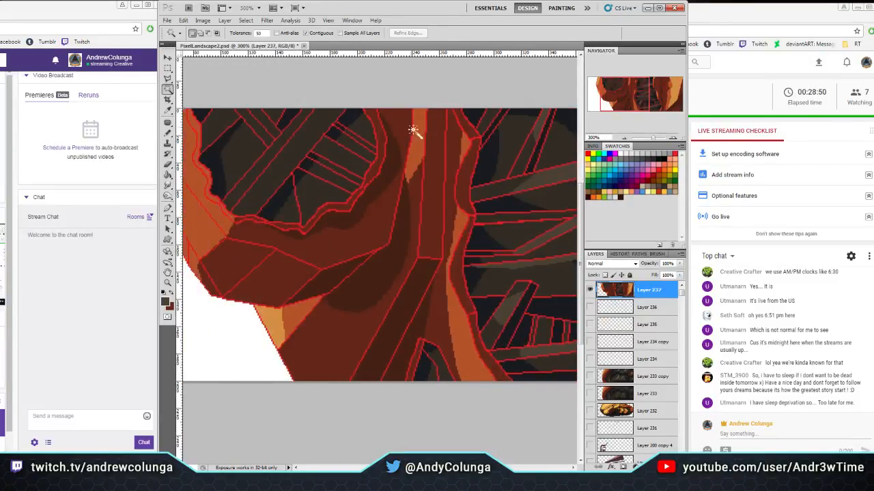
pyautogui.click(590, 289)
pyautogui.click(589, 393)
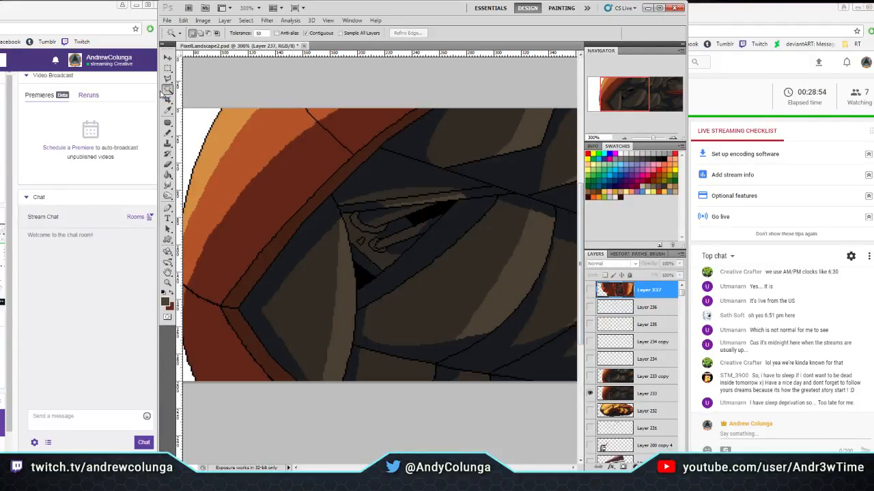
pyautogui.click(169, 111)
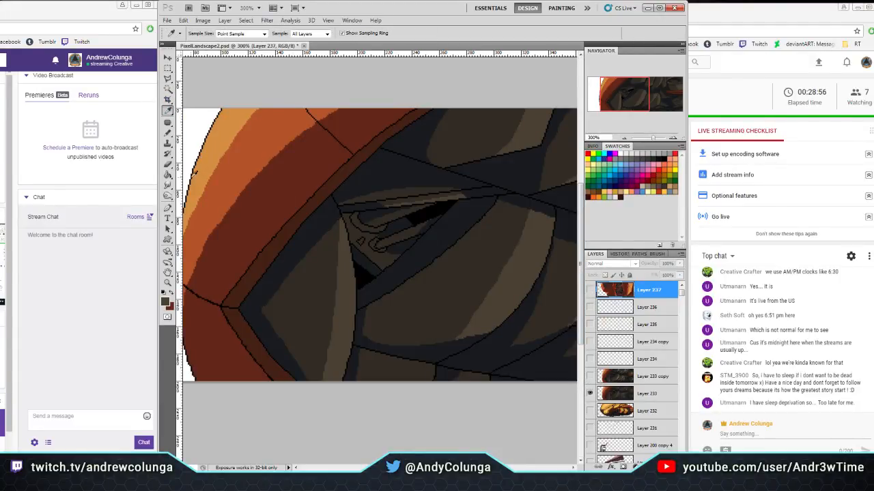
pyautogui.click(195, 172)
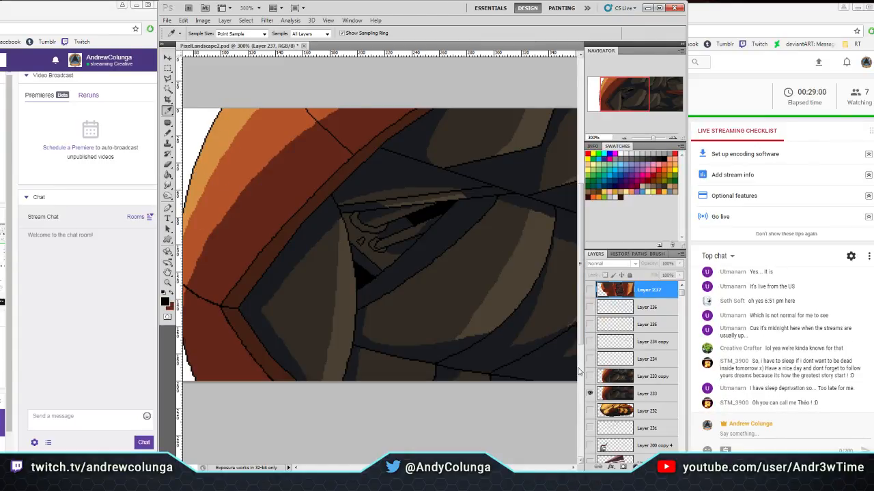
pyautogui.click(590, 393)
pyautogui.click(590, 290)
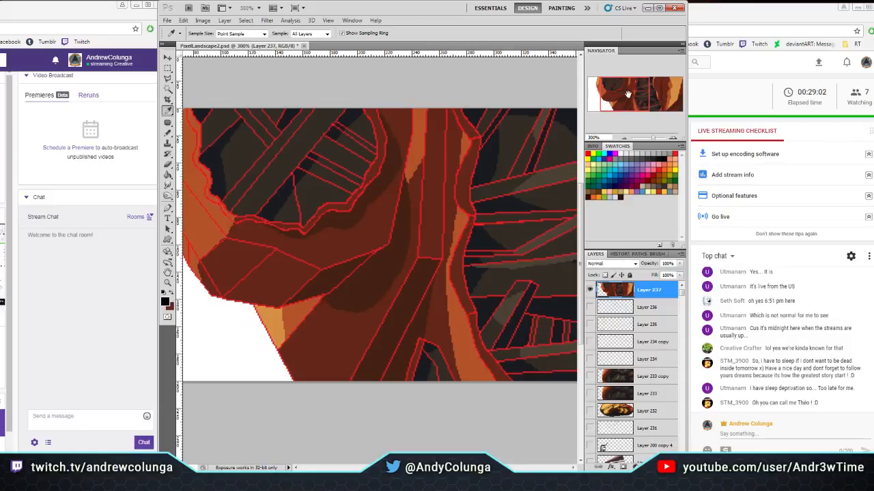
# Recolour all the red line work on Layer 237 black using the Paint Bucket with Contiguous turned off
pyautogui.click(167, 175)
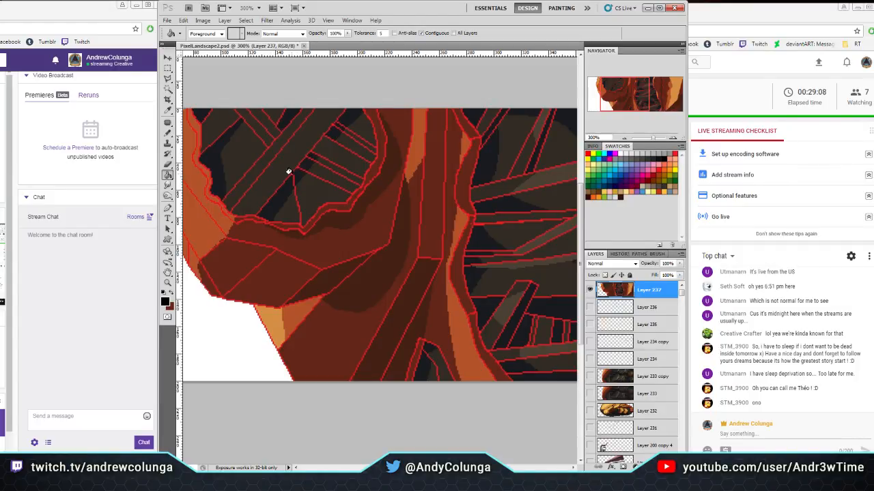
pyautogui.click(422, 33)
pyautogui.click(298, 222)
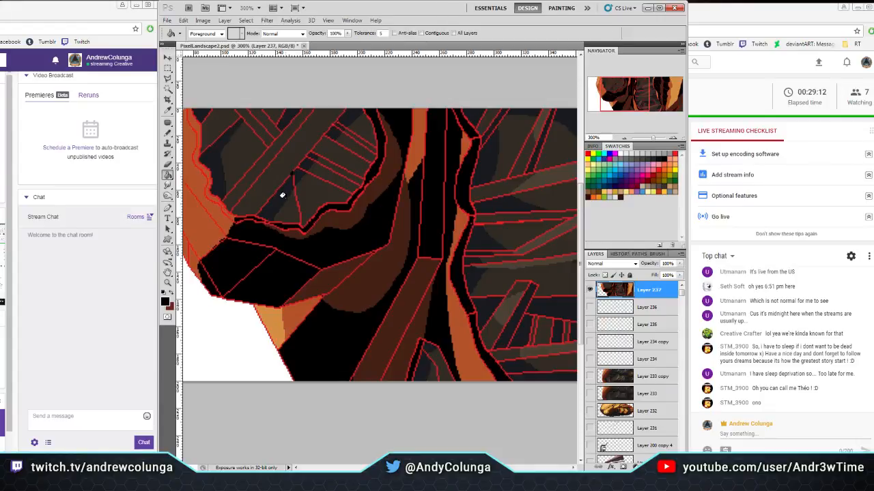
pyautogui.hotkey('ctrl', 'z')
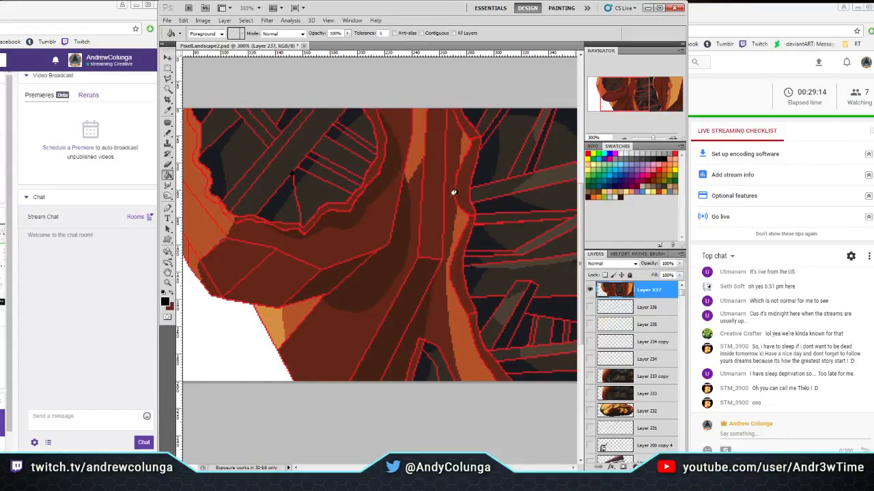
pyautogui.click(475, 222)
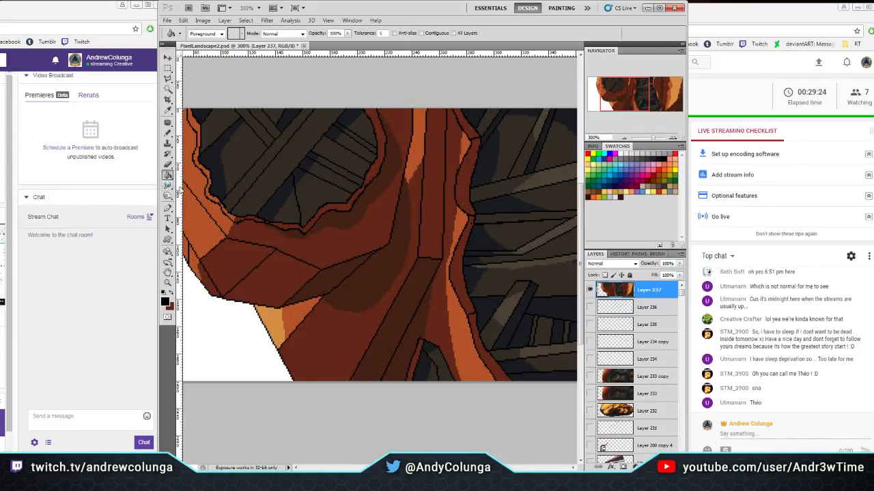
# Sample the greyish-brown highlight from a central plank, set the Magic Wand tolerance to 1, and clear the overly wide selection
pyautogui.click(168, 283)
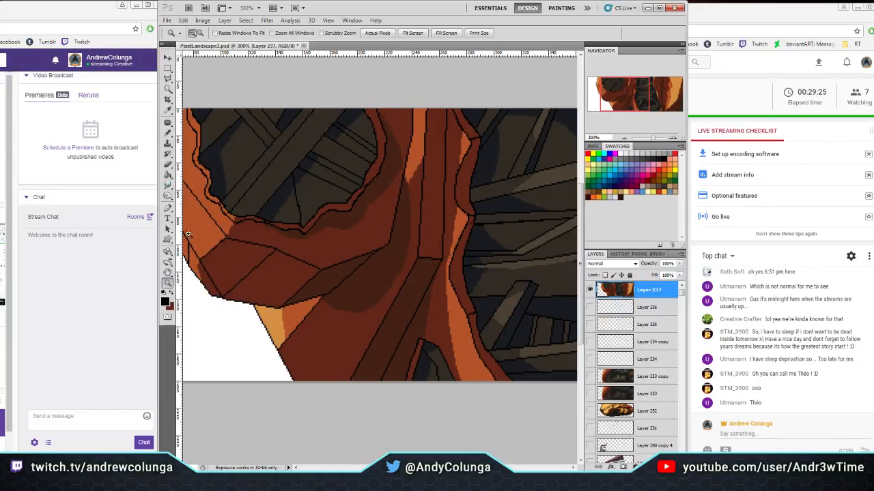
pyautogui.click(412, 34)
pyautogui.click(375, 226)
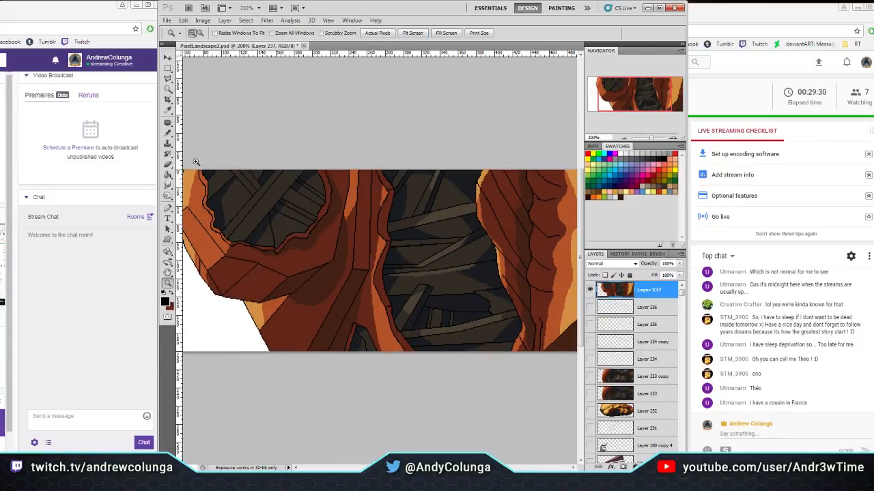
pyautogui.click(167, 111)
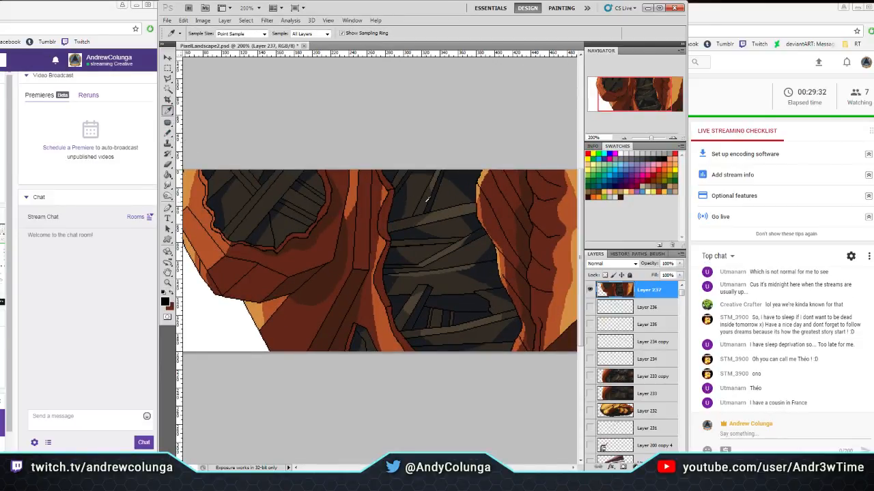
pyautogui.click(440, 213)
pyautogui.press('w')
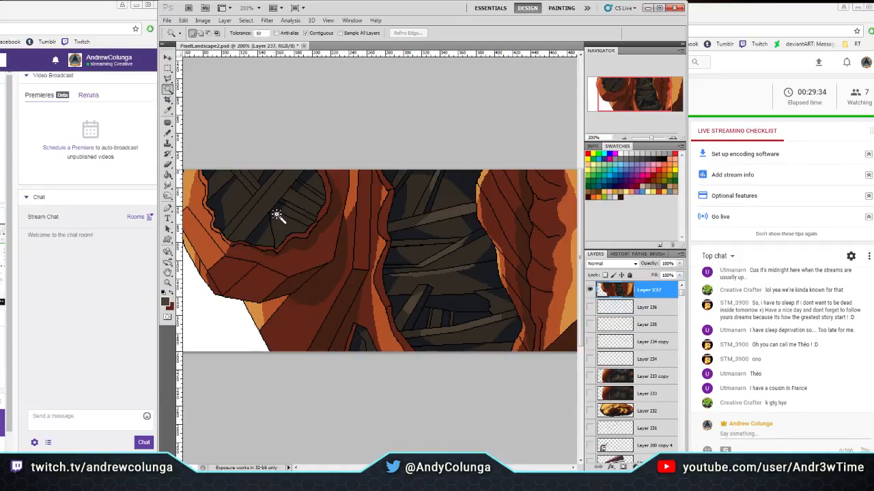
pyautogui.click(264, 199)
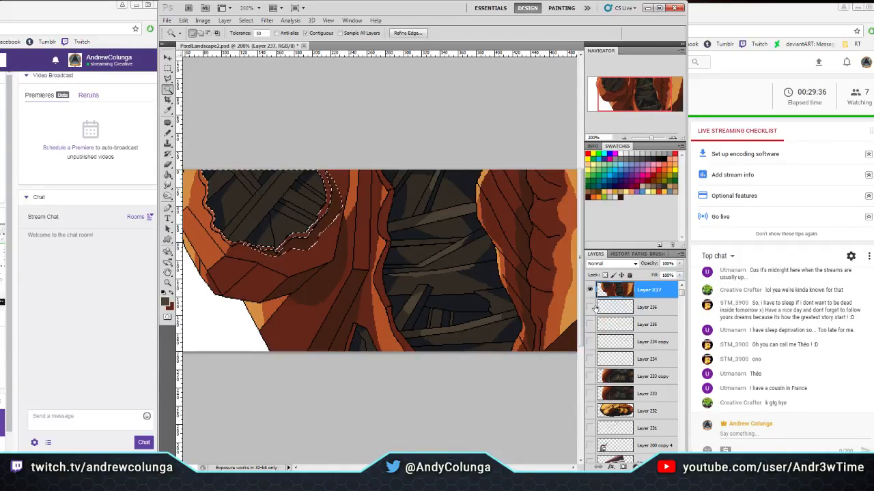
pyautogui.click(259, 33)
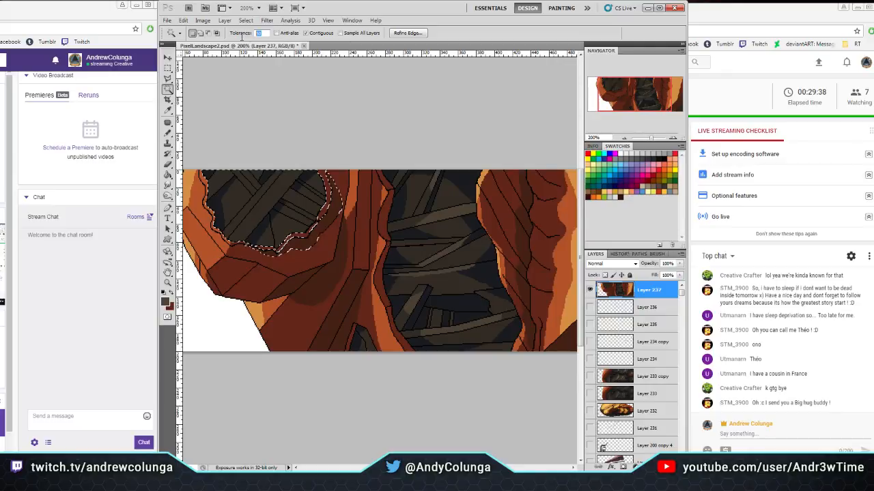
pyautogui.hotkey('ctrl', 'd')
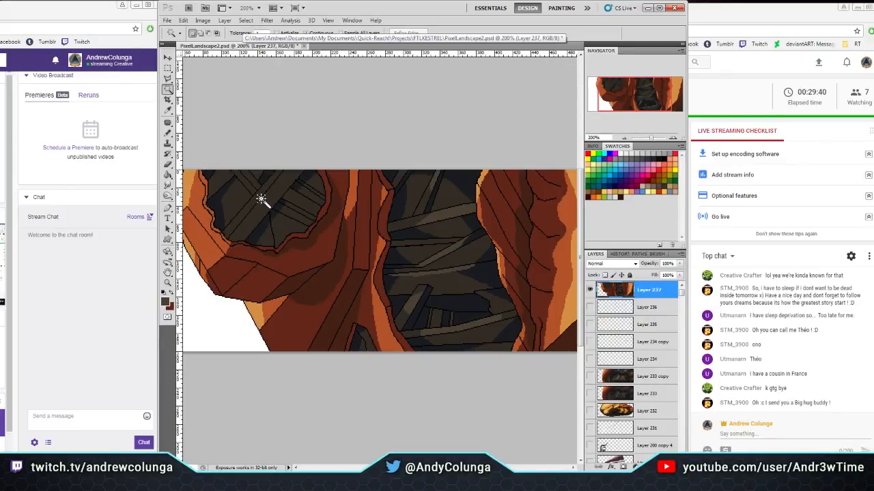
# Select the long diagonal plank and a slanted plank beside it in the round opening, pencil greyish-brown highlights on them, and deselect
pyautogui.click(260, 199)
pyautogui.keyDown('shift'); pyautogui.click(307, 210); pyautogui.keyUp('shift')
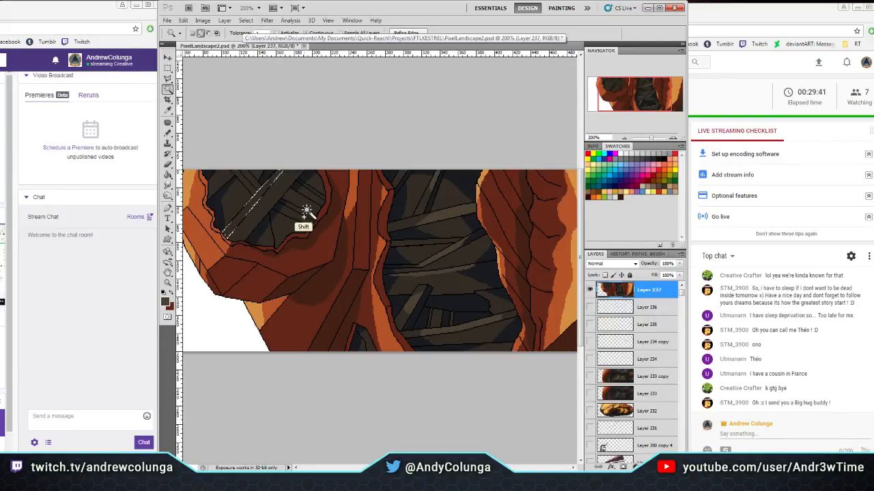
pyautogui.click(167, 134)
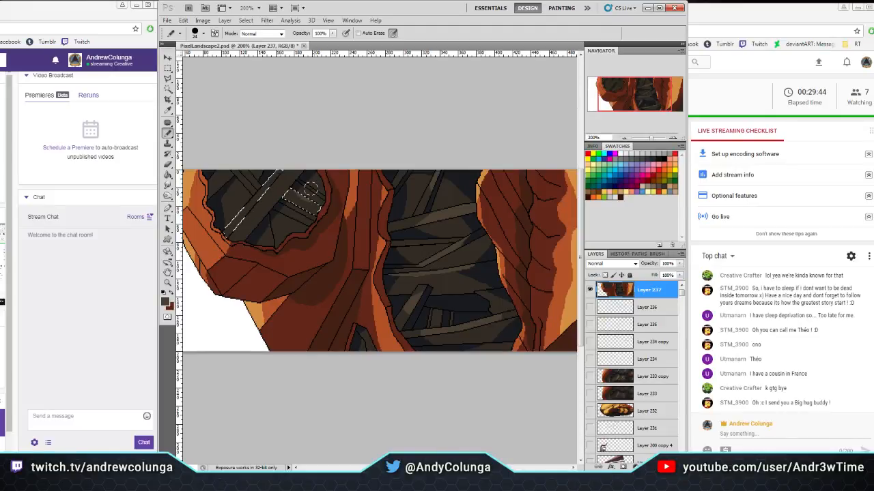
pyautogui.moveTo(273, 184); pyautogui.dragTo(234, 199)
pyautogui.hotkey('ctrl', 'd')
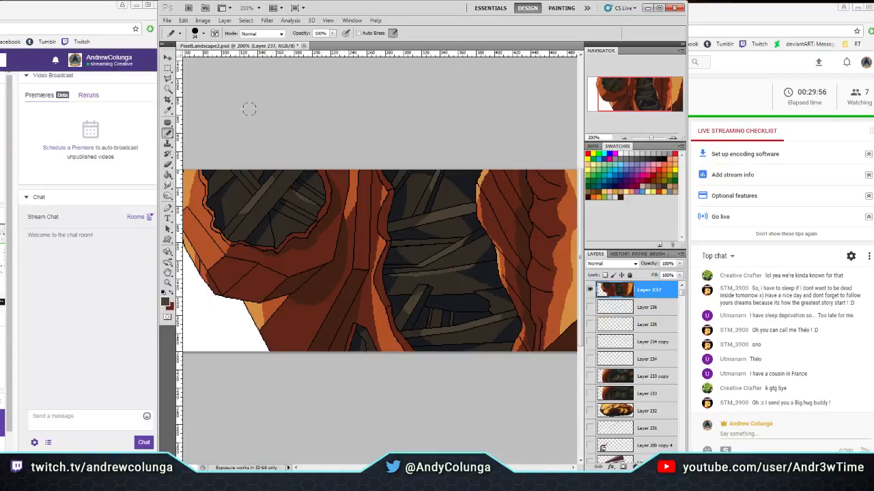
pyautogui.click(167, 69)
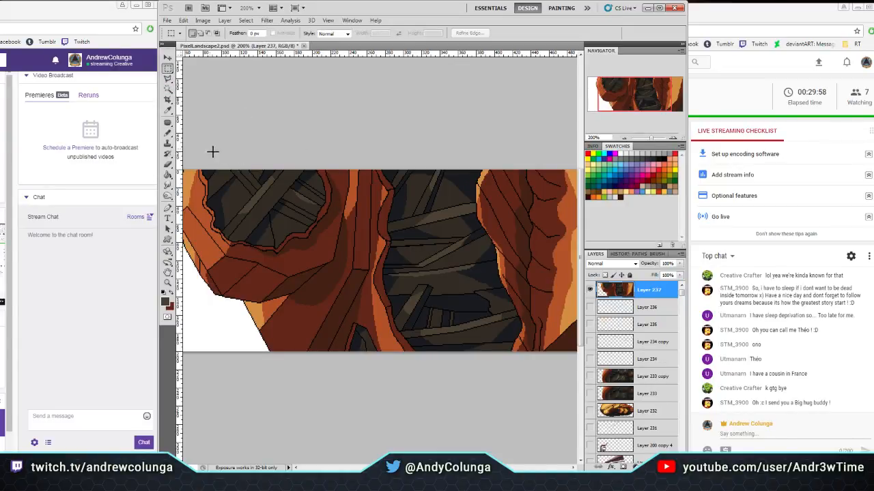
# Select the plank crossing the upper part of the round opening, pencil it with a dark tone sampled nearby, and deselect
pyautogui.click(167, 90)
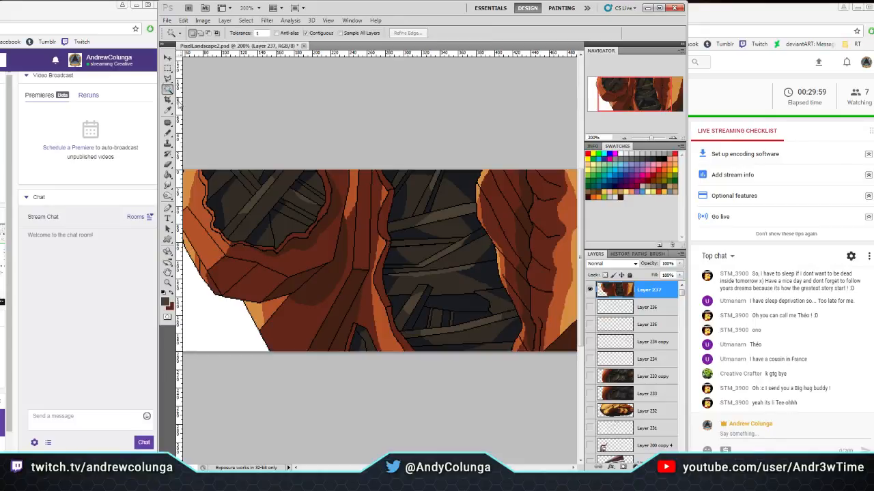
pyautogui.click(251, 186)
pyautogui.click(167, 110)
pyautogui.click(237, 183)
pyautogui.click(167, 133)
pyautogui.moveTo(232, 181); pyautogui.dragTo(266, 189)
pyautogui.hotkey('ctrl', 'd')
pyautogui.click(168, 68)
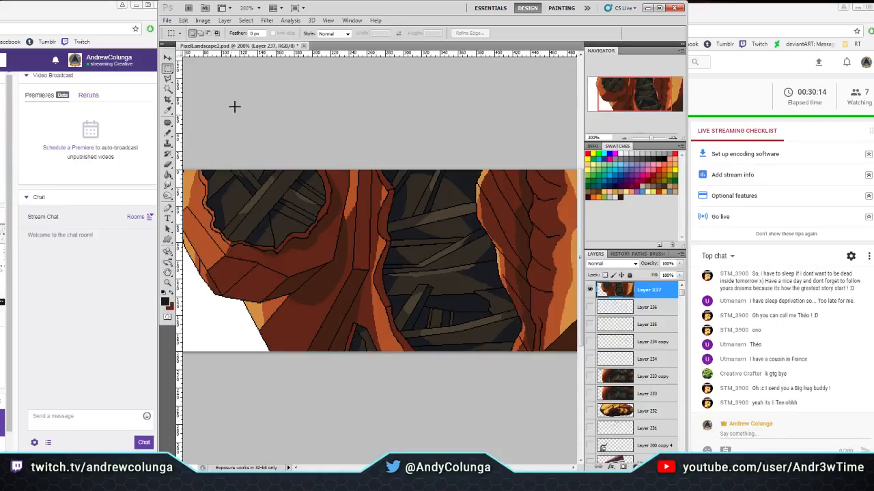
pyautogui.click(168, 89)
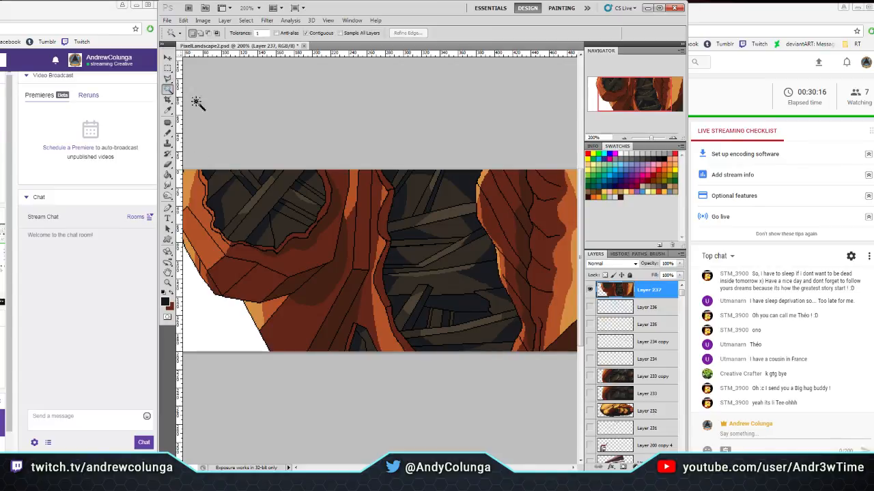
# Select the long diagonal plank and the wedge-shaped plank beside its lower end in the round opening, pencilling dark shading onto each
pyautogui.click(254, 215)
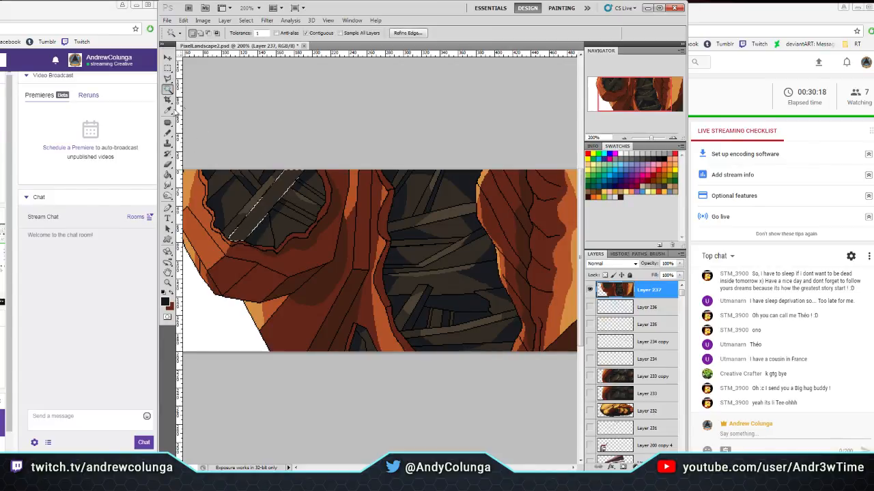
pyautogui.press('i')
pyautogui.press('b')
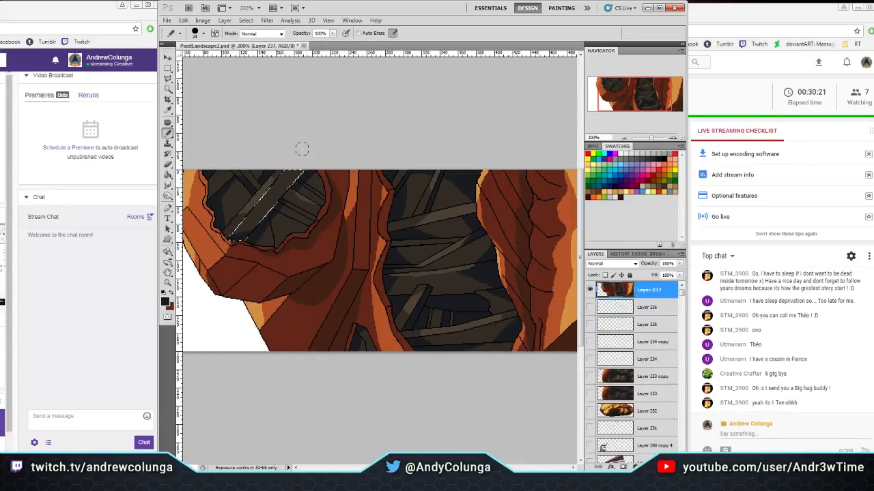
pyautogui.click(168, 89)
pyautogui.click(296, 221)
pyautogui.click(169, 134)
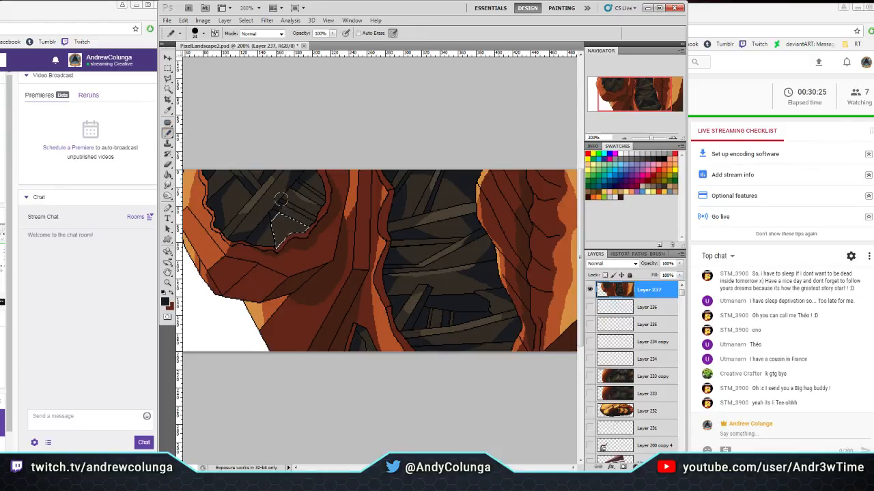
# Select the narrow slanted plank near the right rim of the round opening, pencil a dark shadow on it, and deselect
pyautogui.click(168, 88)
pyautogui.click(319, 193)
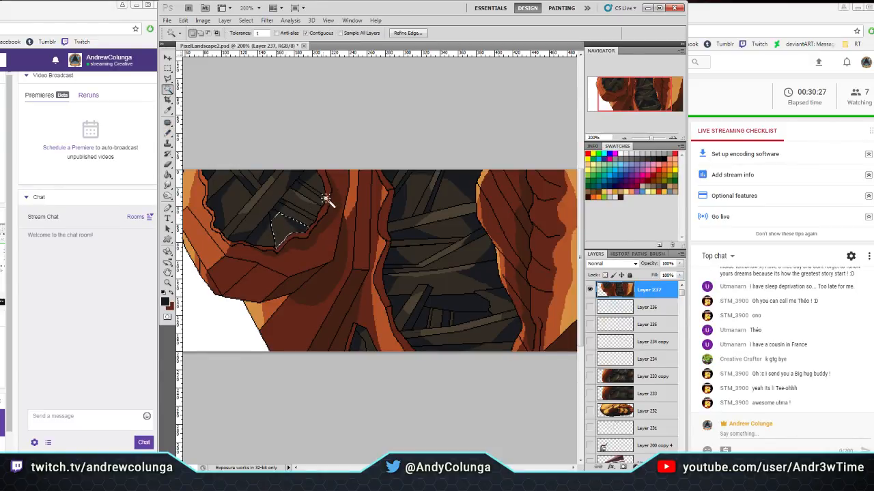
pyautogui.click(169, 134)
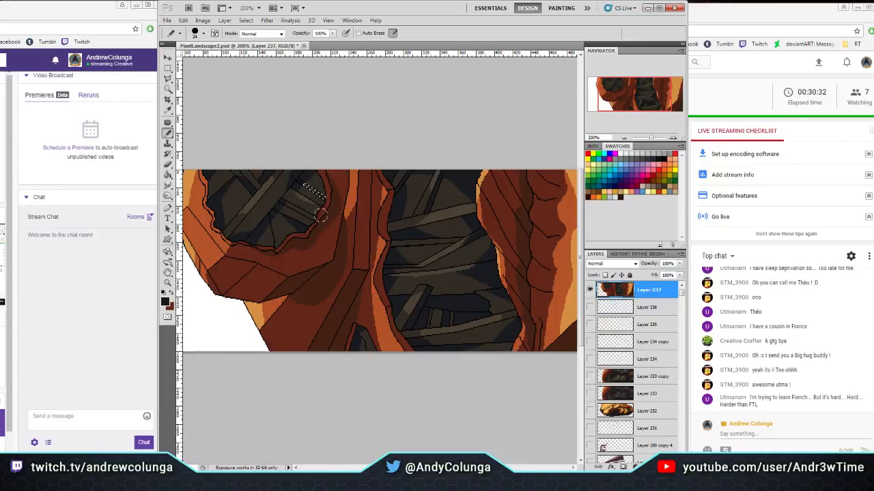
pyautogui.click(168, 69)
pyautogui.click(250, 126)
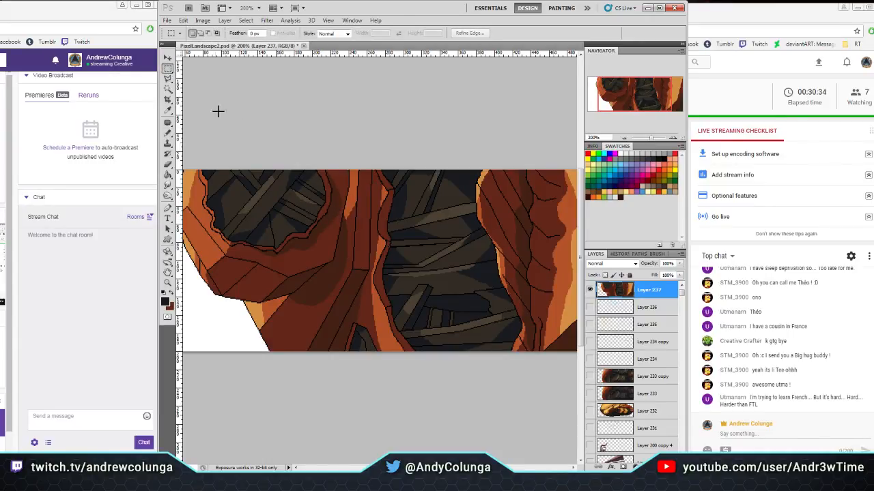
# Select the triangular plank section at mid-height in the central opening, shade it with the dark pencil tone, and deselect
pyautogui.press('w')
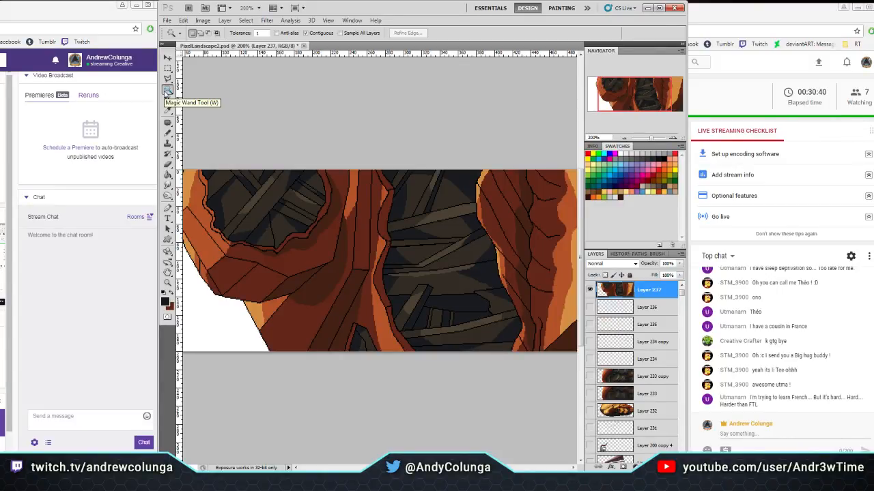
pyautogui.click(425, 254)
pyautogui.click(167, 133)
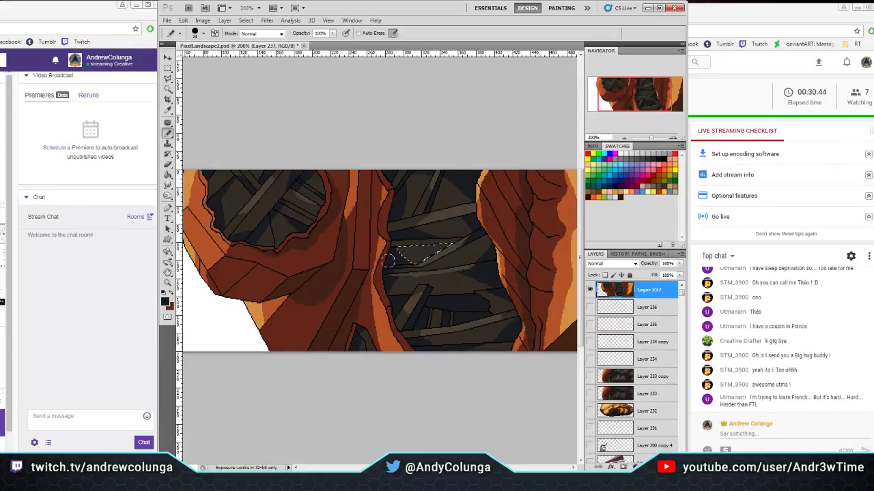
pyautogui.click(167, 89)
pyautogui.hotkey('ctrl', 'd')
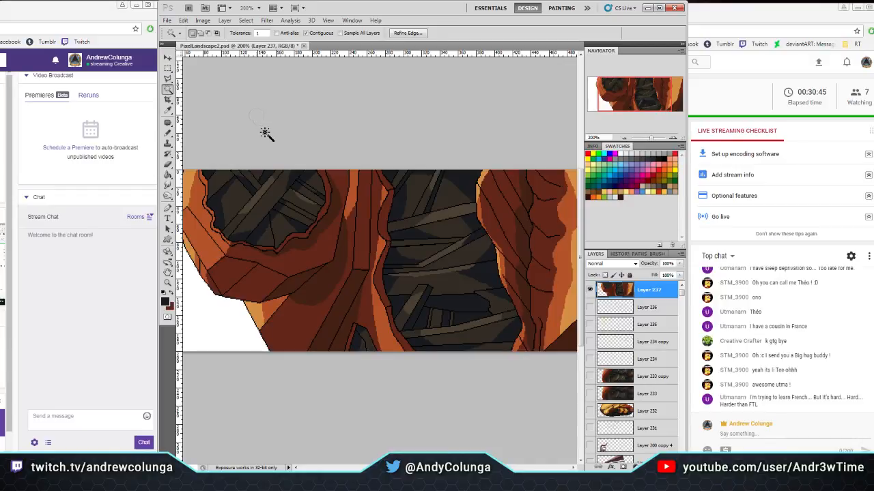
# Select the wide plank across the central opening and the small upright plank below it in turn, pencil dark shadows on both, and deselect
pyautogui.click(449, 286)
pyautogui.click(168, 133)
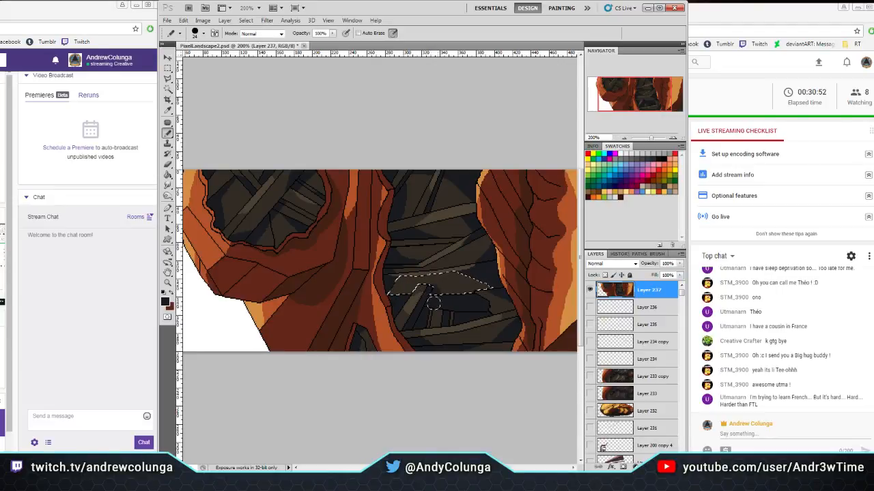
pyautogui.click(167, 89)
pyautogui.click(205, 130)
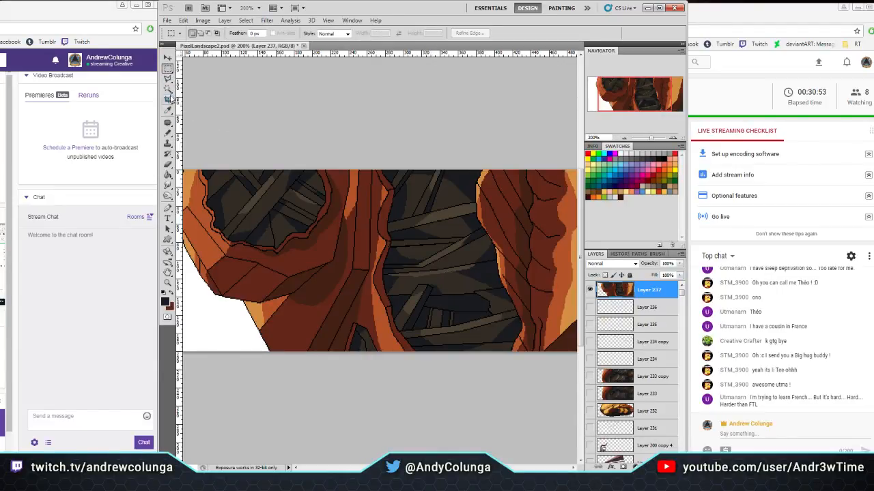
pyautogui.click(437, 319)
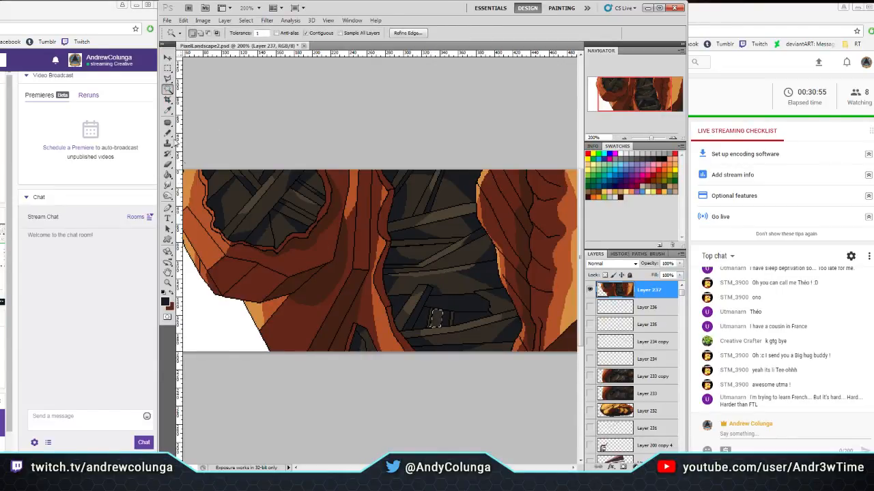
pyautogui.click(167, 135)
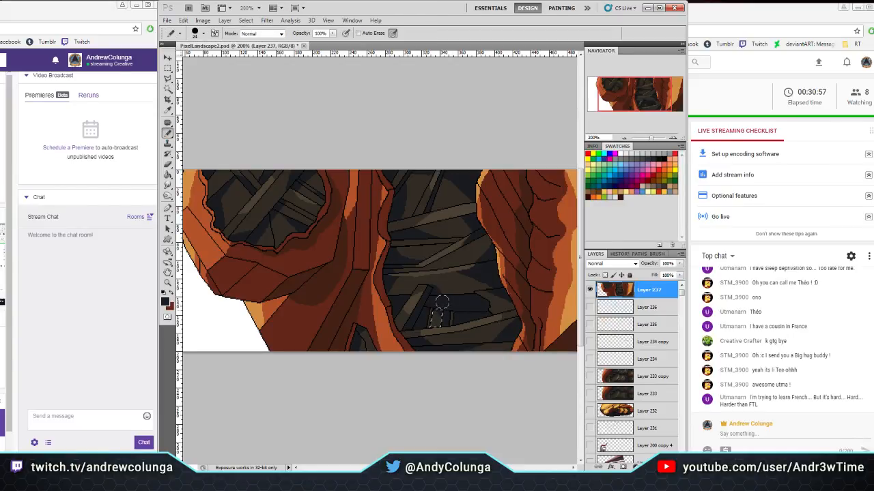
pyautogui.hotkey('ctrl', 'd')
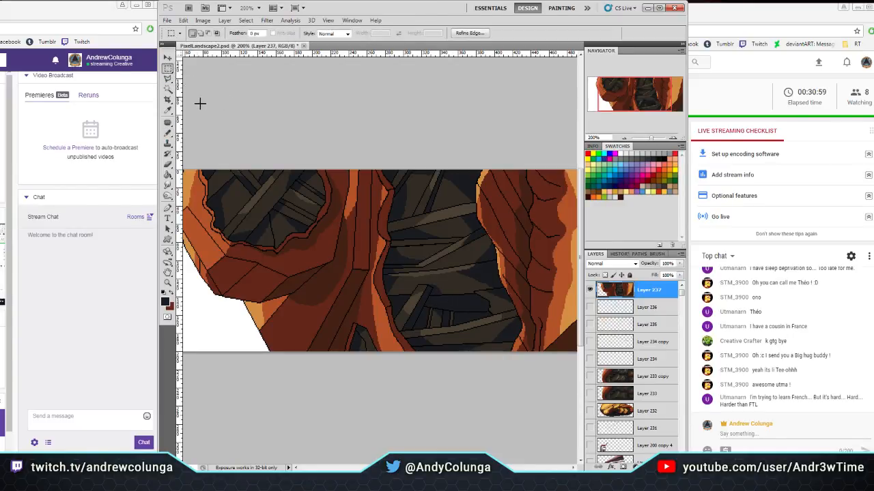
# Select the remaining lighter part of the wedge-shaped plank in the round opening, pencil more dark shading on it, and deselect
pyautogui.click(171, 89)
pyautogui.click(283, 233)
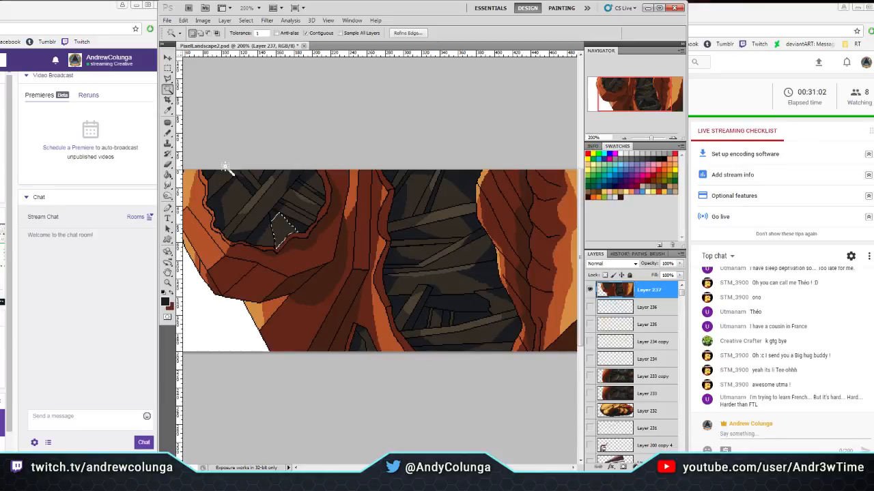
pyautogui.click(169, 135)
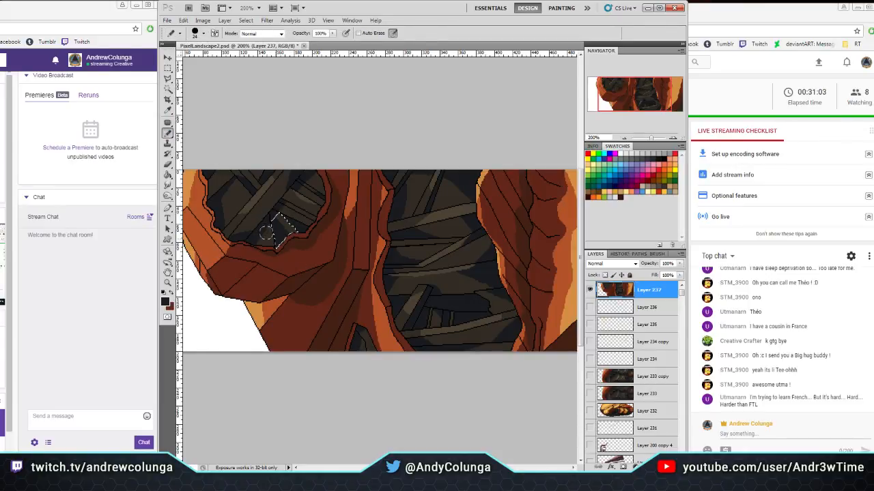
pyautogui.hotkey('ctrl', 'd')
pyautogui.click(168, 69)
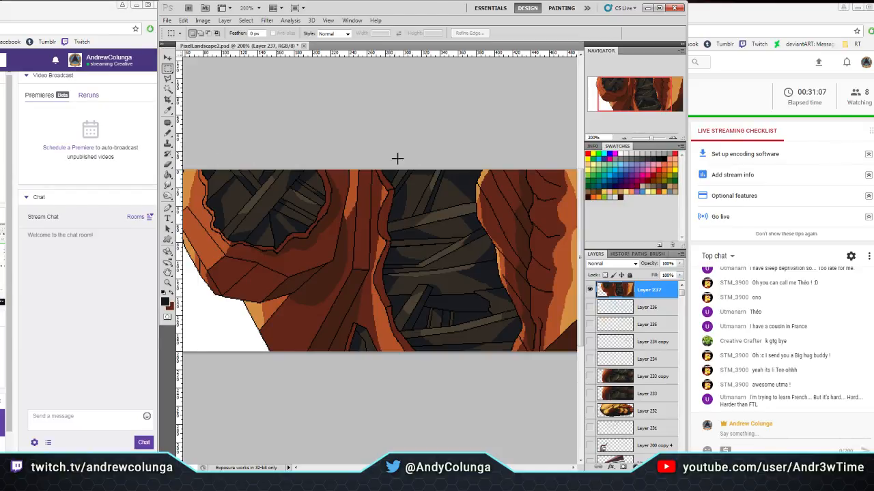
# Hide Layer 237, briefly toggle the Layer 233 copy to check it, and show Layer 237 again
pyautogui.click(590, 291)
pyautogui.click(590, 377)
pyautogui.click(590, 377)
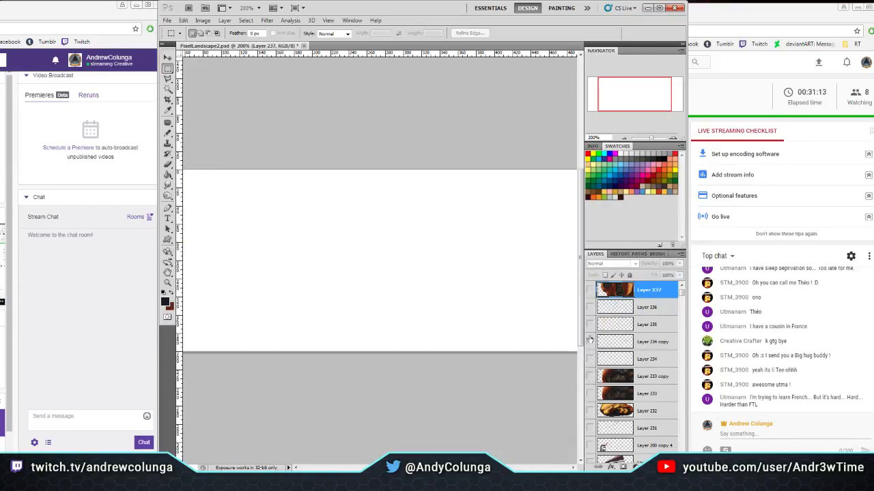
pyautogui.click(589, 291)
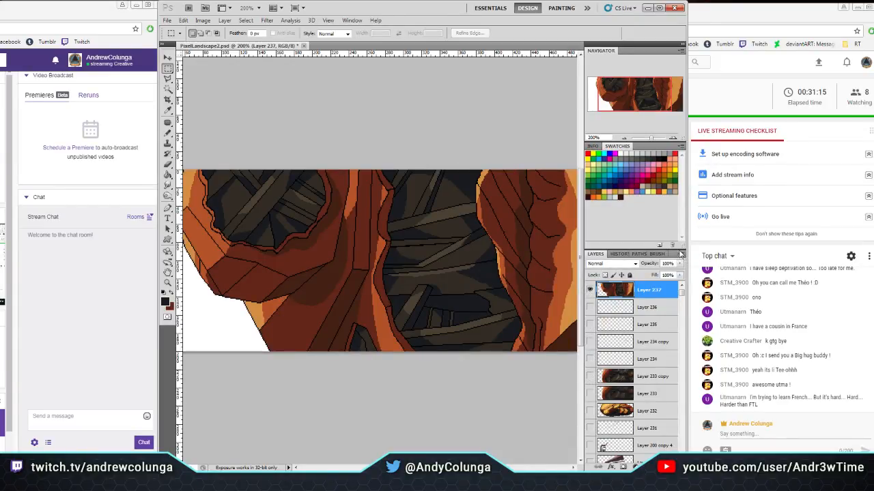
# Duplicate Layer 237 as Layer 237 copy
pyautogui.click(681, 255)
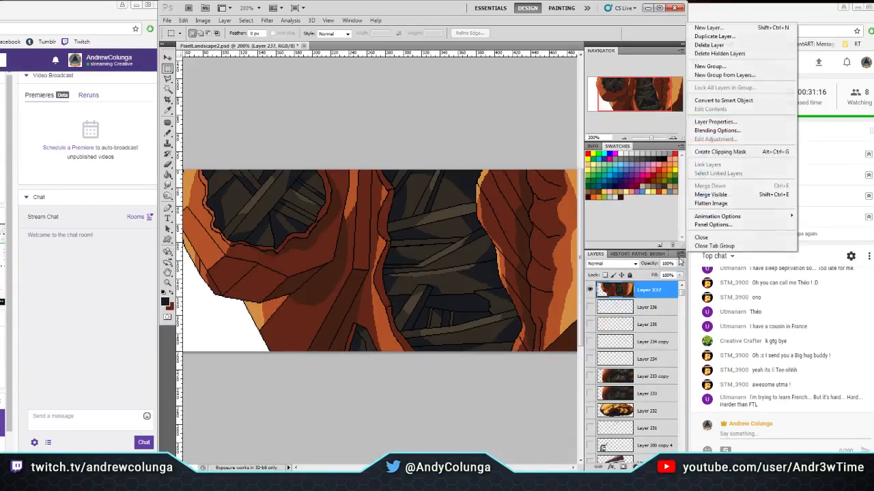
pyautogui.click(713, 35)
pyautogui.click(515, 150)
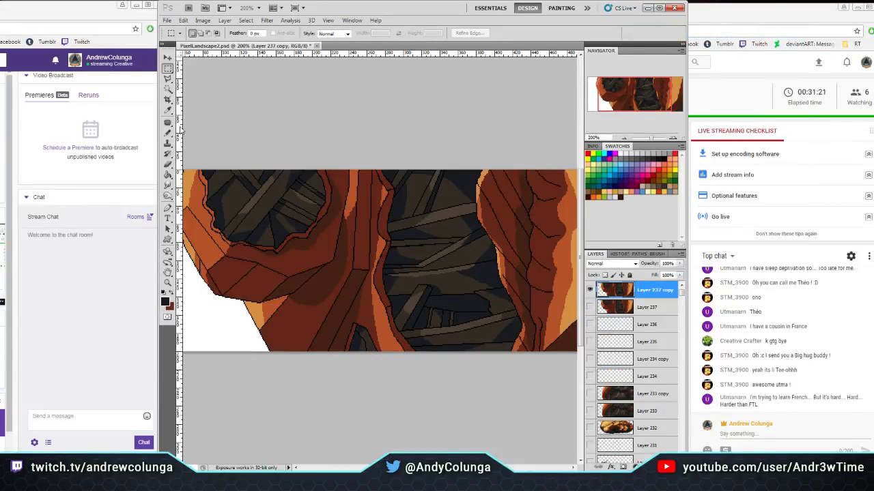
# Swap the foreground and background colours and select all black line work on Layer 237 copy using the Magic Wand with Contiguous turned off
pyautogui.click(169, 293)
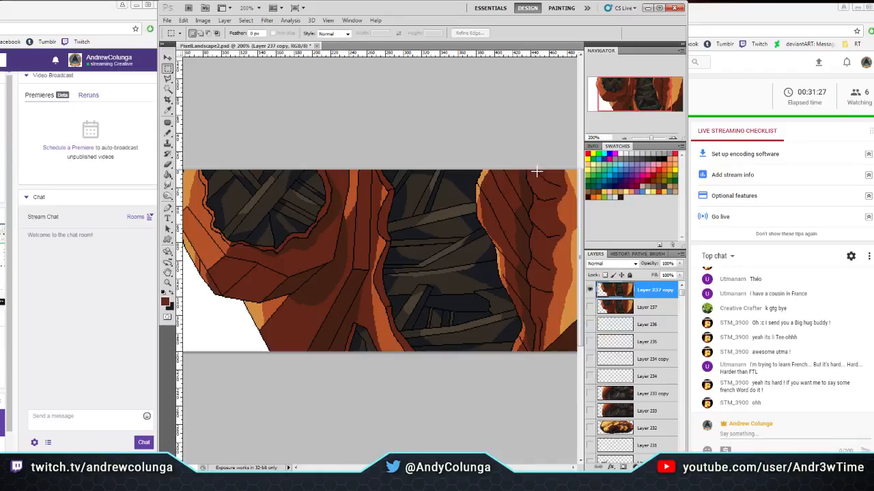
pyautogui.press('z')
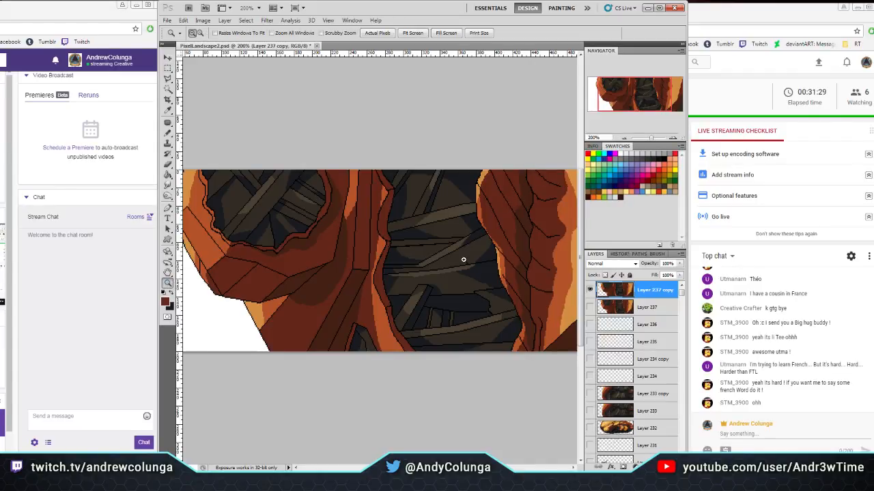
pyautogui.click(508, 247)
pyautogui.click(539, 230)
pyautogui.moveTo(368, 348); pyautogui.dragTo(188, 70)
pyautogui.click(168, 90)
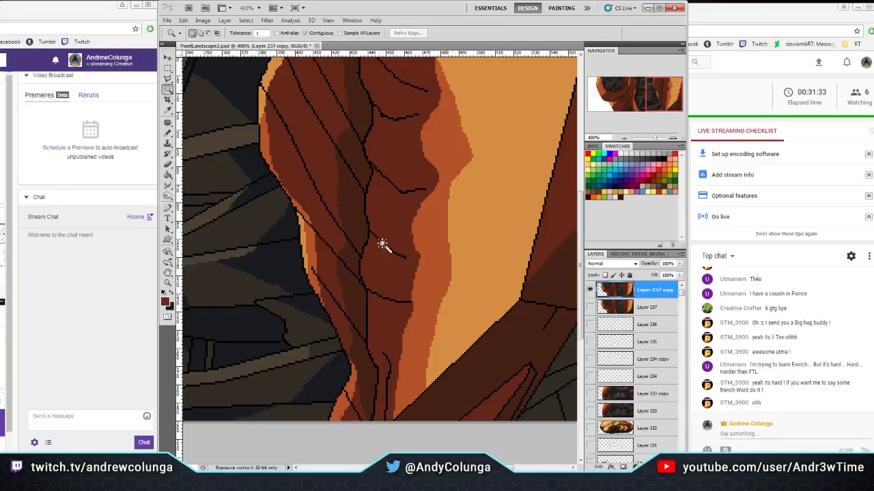
pyautogui.click(369, 232)
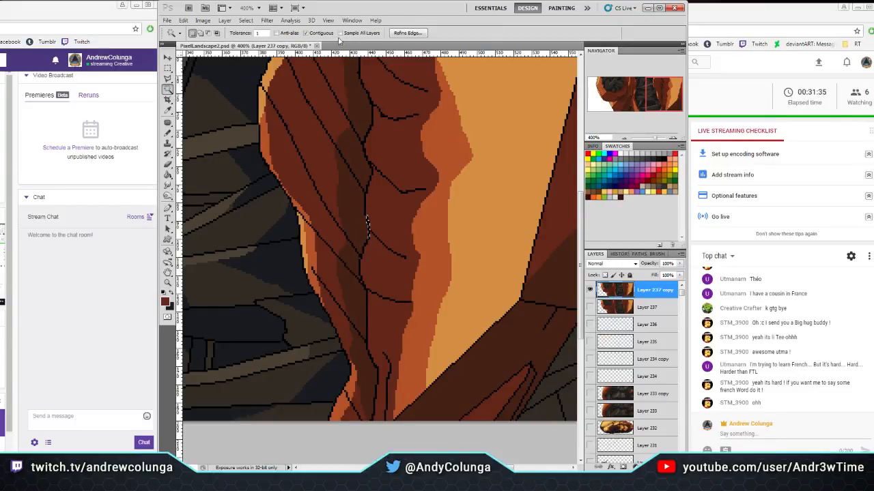
pyautogui.click(362, 257)
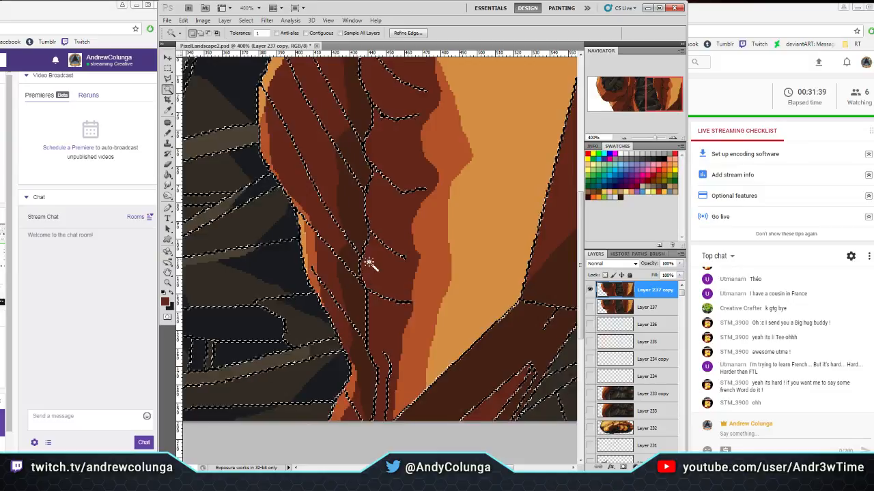
# Sample the orange tone of the rock and pencil it over the selected diagonal crack lines on the right-hand rock column
pyautogui.click(168, 111)
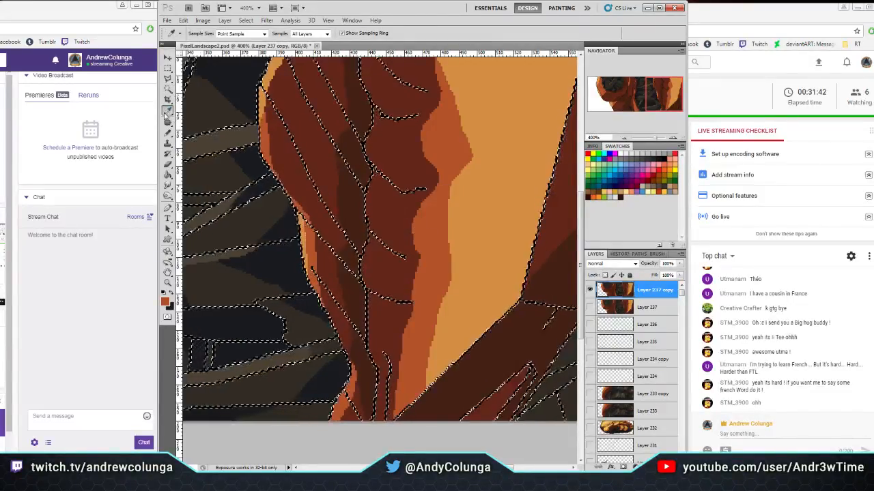
pyautogui.click(167, 134)
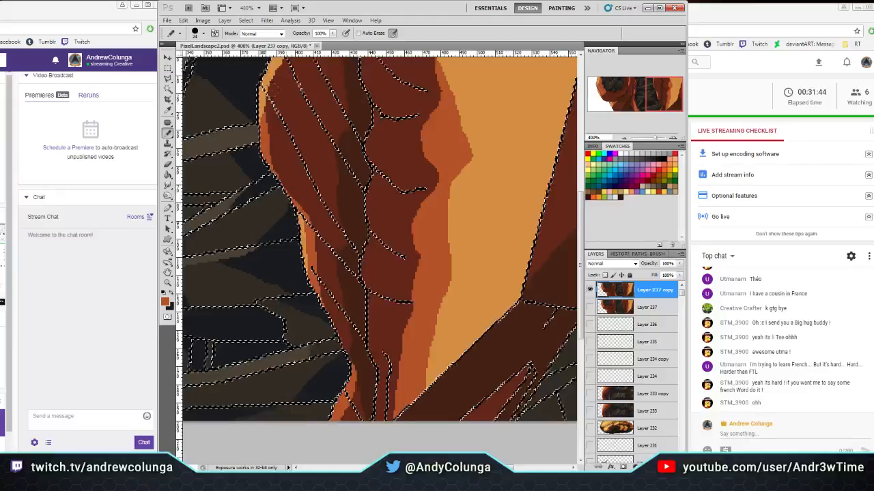
pyautogui.moveTo(376, 136)
pyautogui.mouseDown()
pyautogui.moveTo(388, 273)
pyautogui.moveTo(359, 153)
pyautogui.mouseUp()
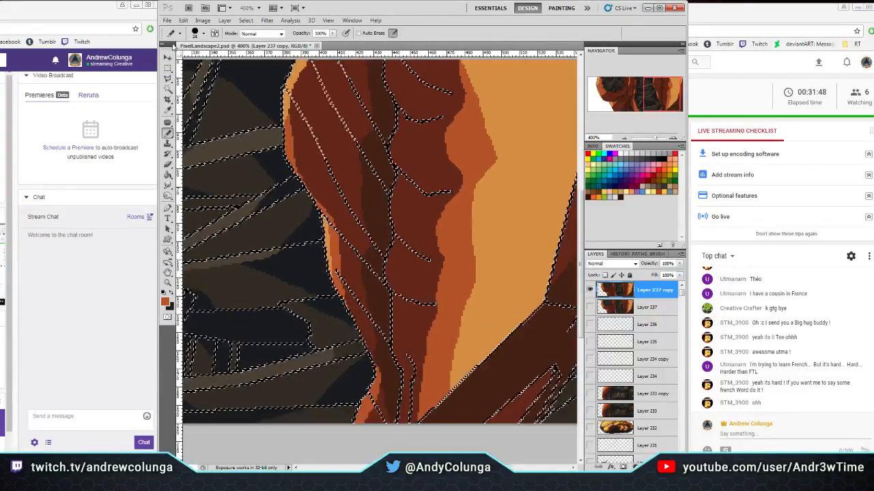
# Set the Pencil to 2 px, recolour the tips of the curved cracks on the right-hand rock column orange, and deselect
pyautogui.click(197, 33)
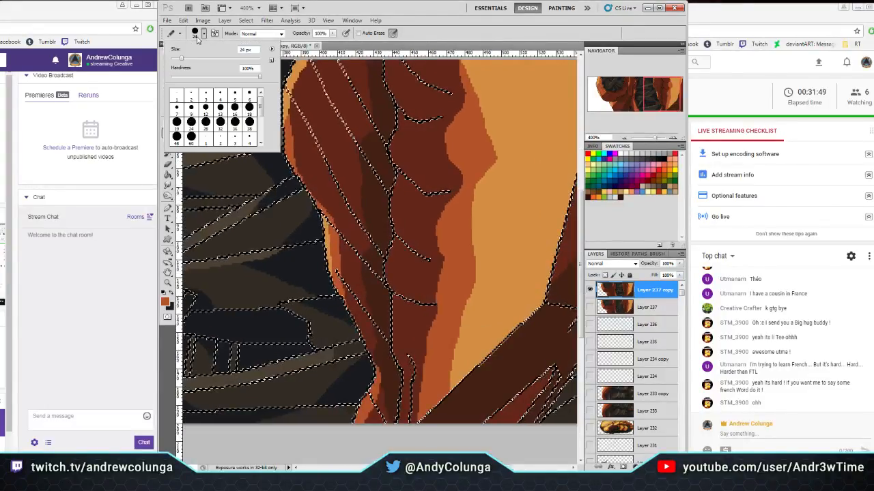
pyautogui.click(343, 273)
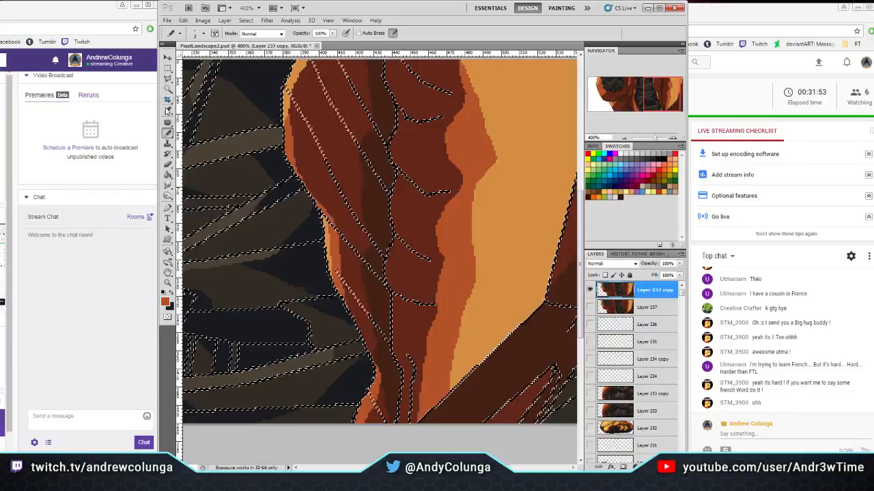
pyautogui.click(168, 110)
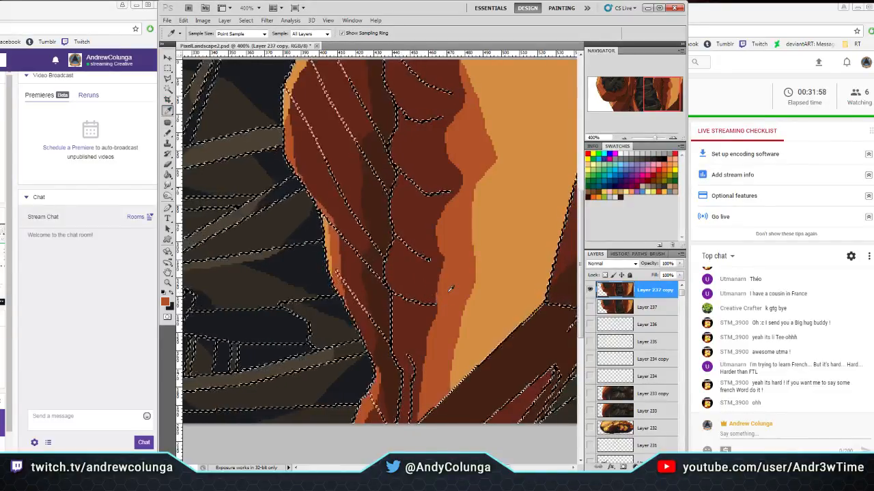
pyautogui.press('b')
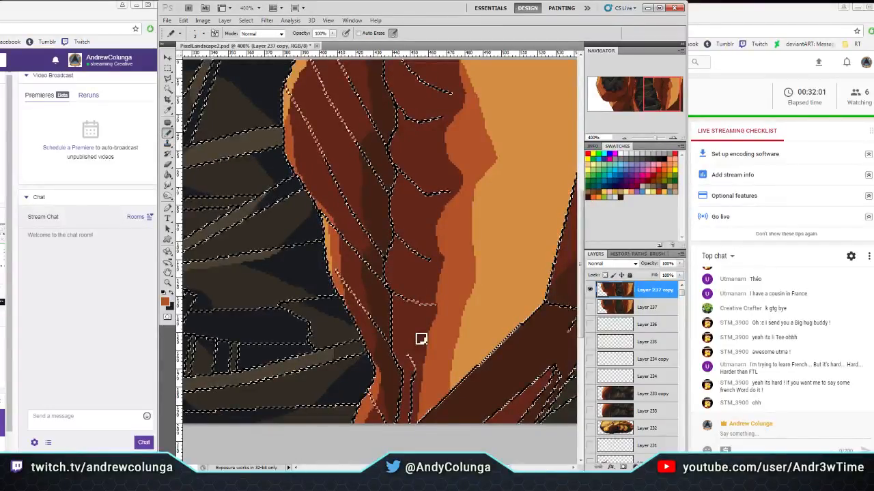
pyautogui.moveTo(421, 339)
pyautogui.mouseDown()
pyautogui.moveTo(463, 189)
pyautogui.moveTo(449, 198)
pyautogui.mouseUp()
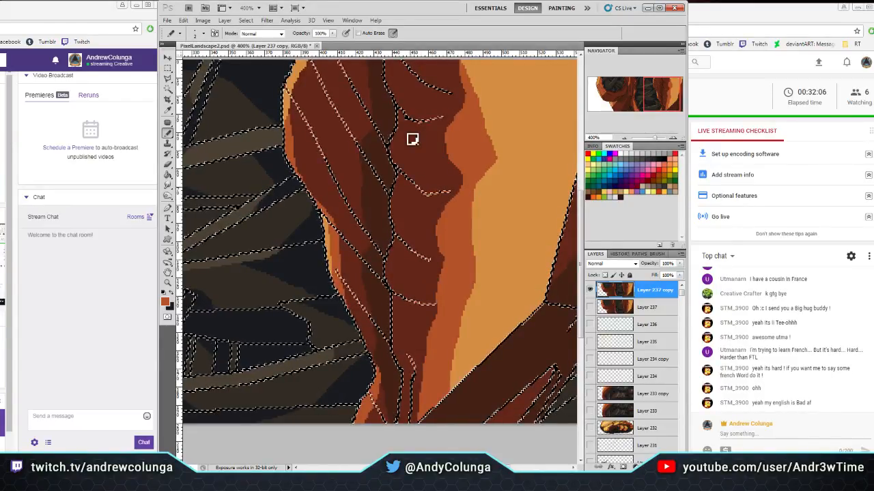
pyautogui.scroll(3, 409, 141)
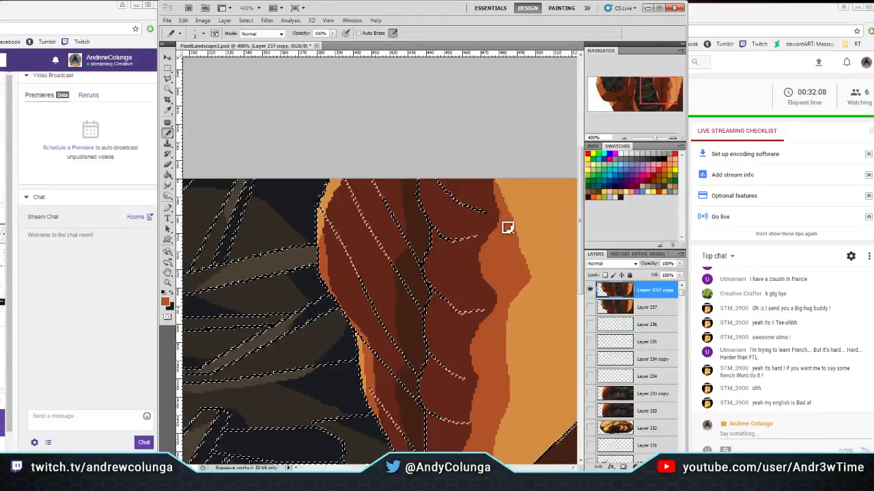
pyautogui.hotkey('ctrl', 'd')
pyautogui.press('l')
pyautogui.click(233, 89)
pyautogui.click(236, 93)
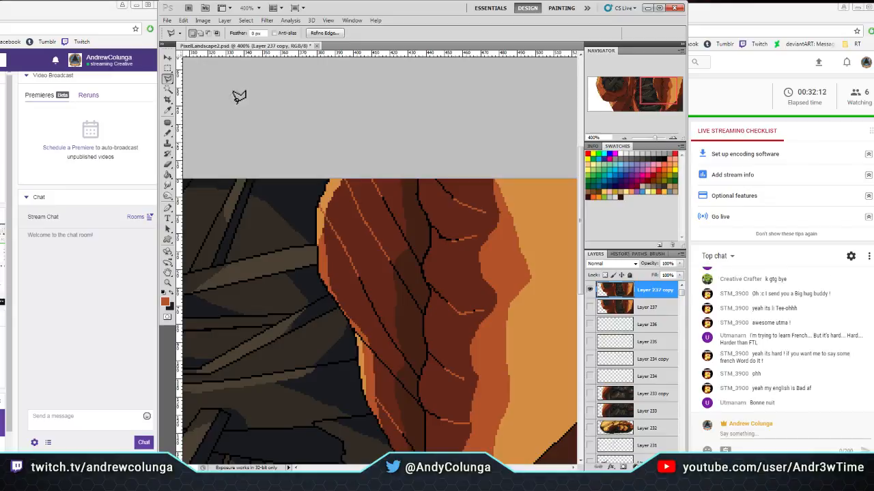
pyautogui.moveTo(341, 279); pyautogui.dragTo(315, 189)
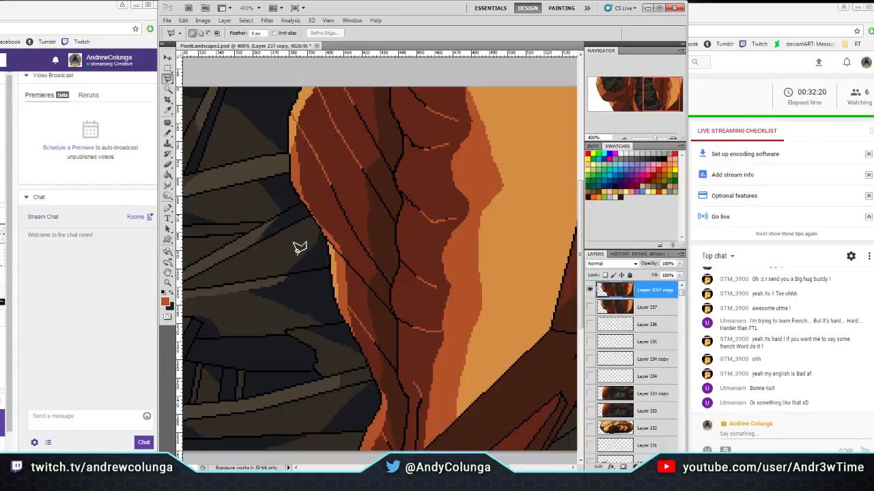
# Reselect the black line work with the Magic Wand, extend the orange along the column's middle curved crack, and deselect
pyautogui.click(168, 282)
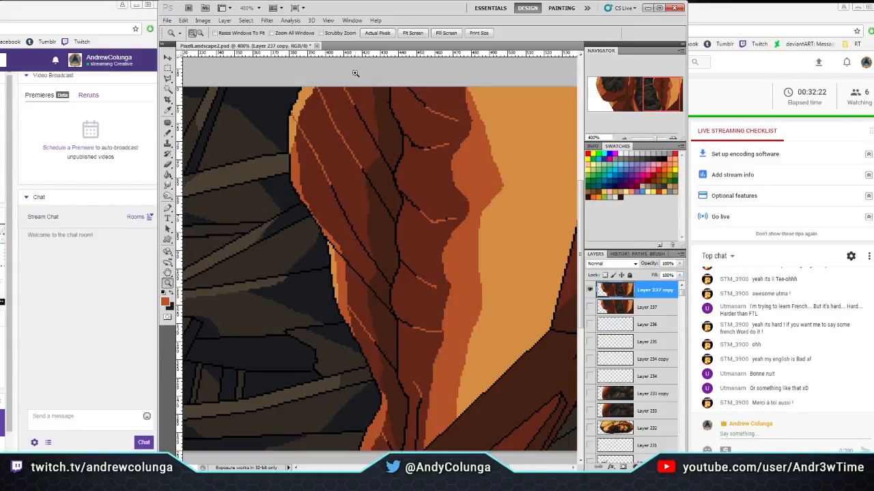
pyautogui.click(413, 33)
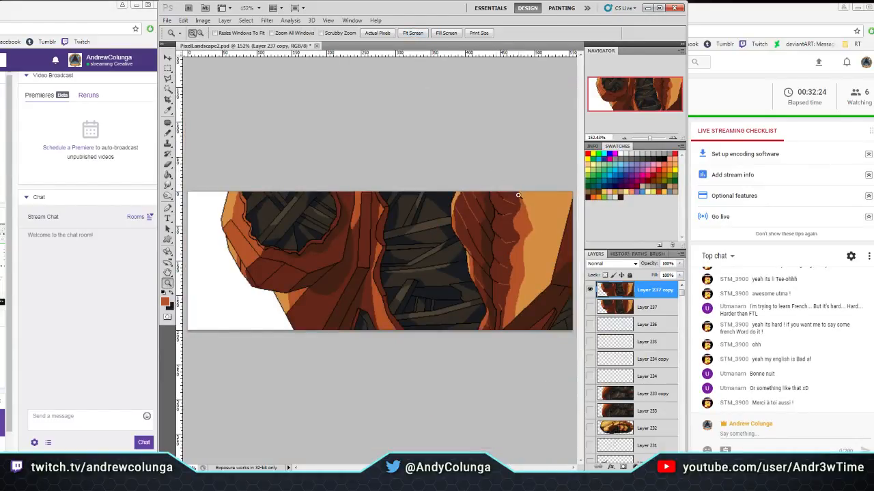
pyautogui.press('m')
pyautogui.moveTo(546, 180); pyautogui.dragTo(475, 295)
pyautogui.press('w')
pyautogui.click(401, 210)
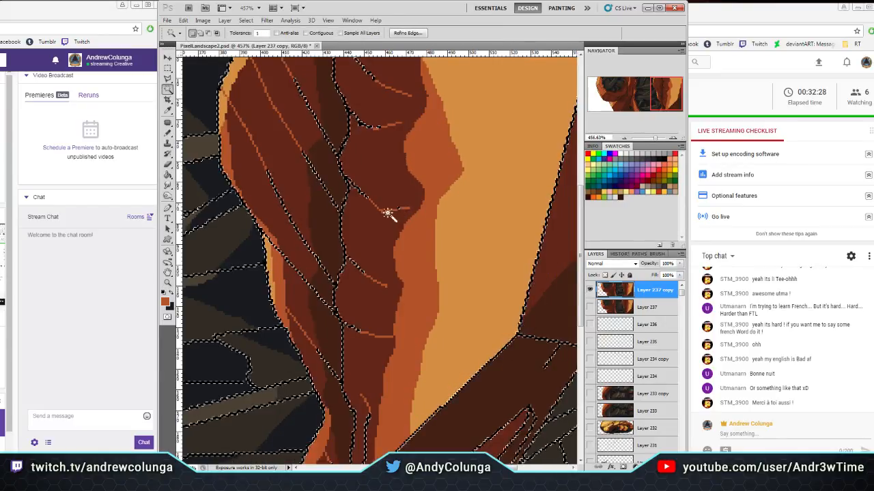
pyautogui.press('b')
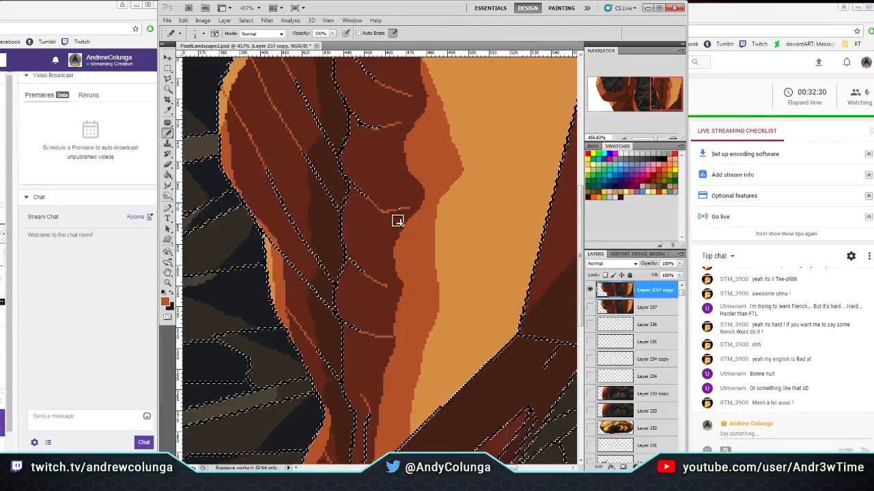
pyautogui.press('m')
pyautogui.hotkey('ctrl', 'd')
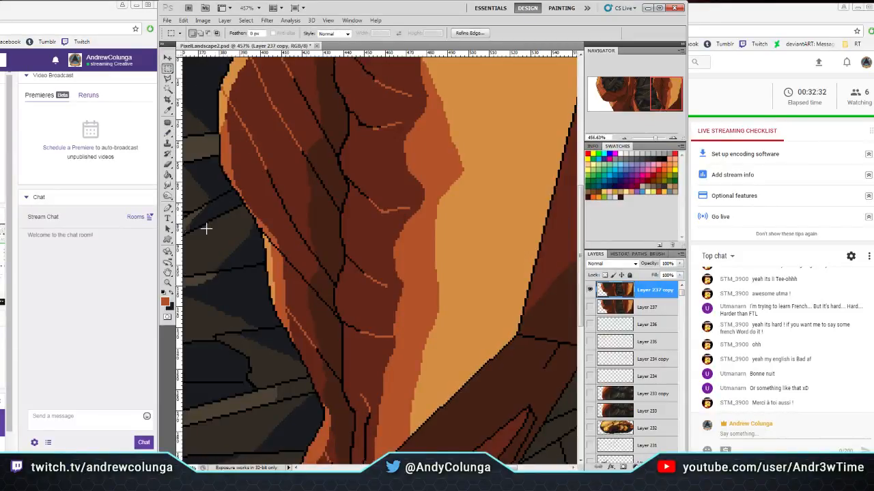
# Select the black line work again, sample the rock's dark brown, pencil it over parts of the column's cracks, and deselect
pyautogui.press('z')
pyautogui.click(410, 32)
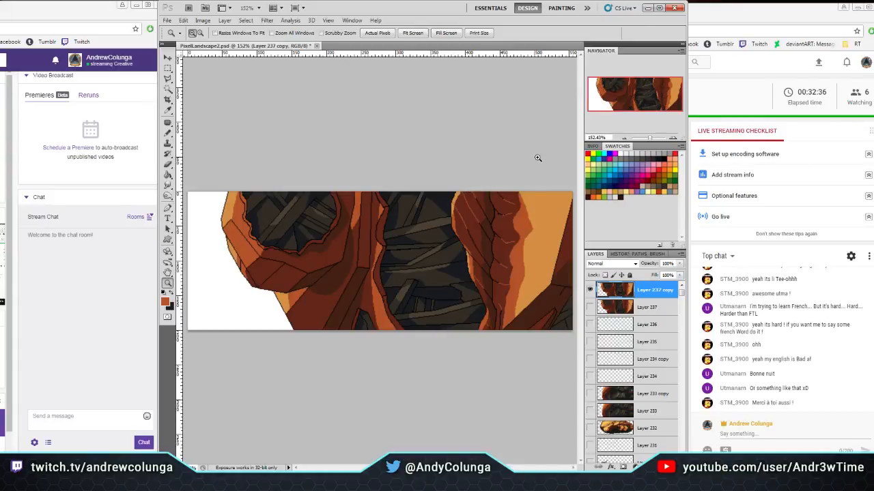
pyautogui.moveTo(462, 332); pyautogui.dragTo(459, 353)
pyautogui.press('w')
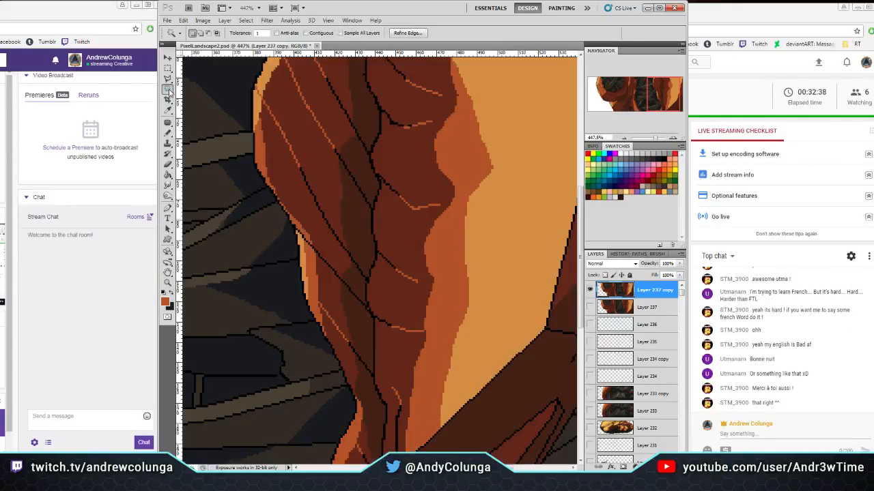
pyautogui.click(305, 177)
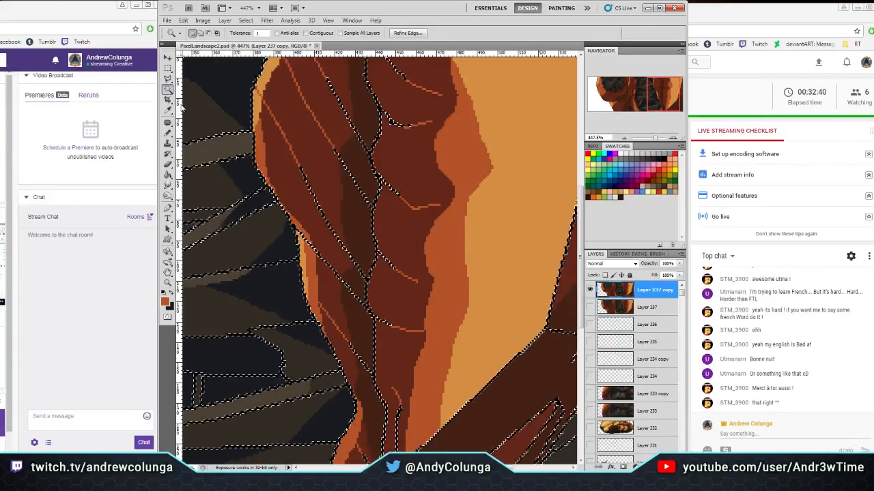
pyautogui.press('i')
pyautogui.click(307, 175)
pyautogui.press('b')
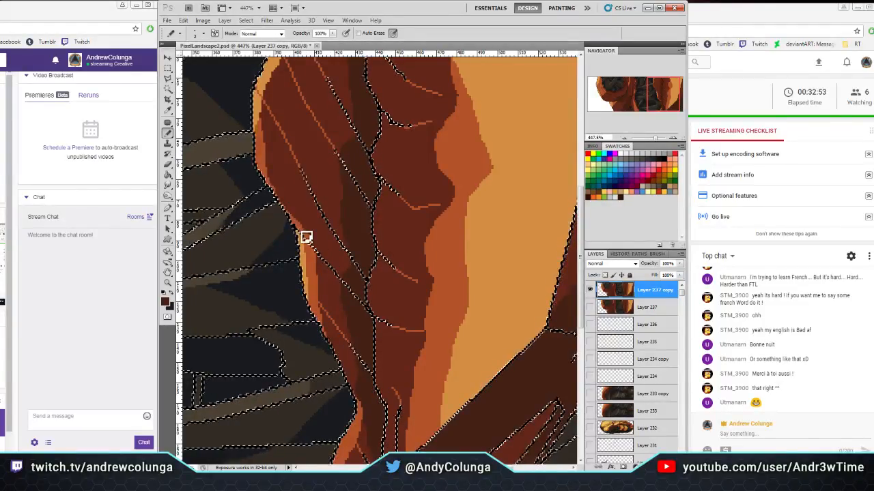
pyautogui.scroll(-3, 328, 273)
pyautogui.click(167, 68)
pyautogui.hotkey('ctrl', 'd')
pyautogui.click(167, 282)
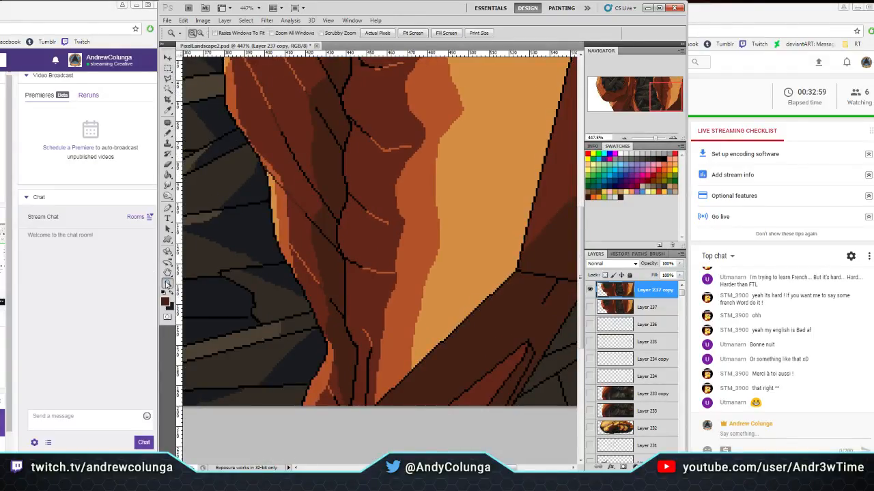
pyautogui.click(409, 32)
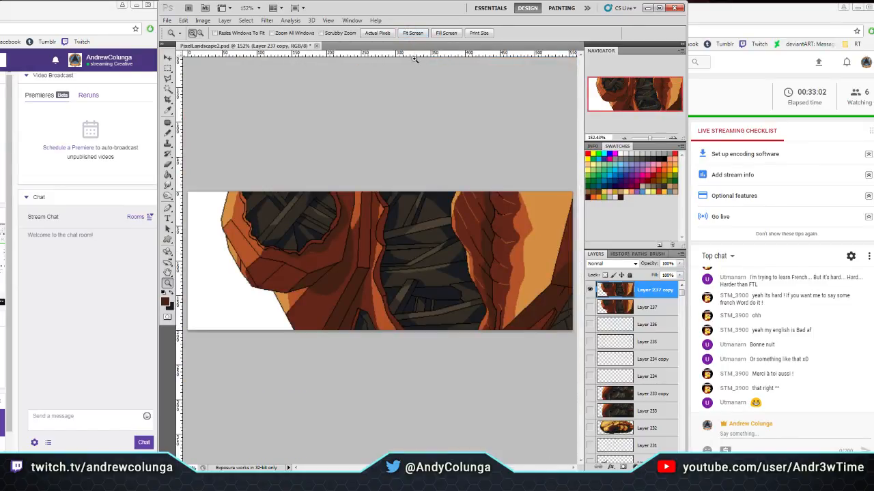
# Select all orange areas with the Magic Wand, sample the rock's red-brown, pencil it over the column's orange crack lines, and deselect
pyautogui.click(521, 223)
pyautogui.click(522, 223)
pyautogui.click(518, 223)
pyautogui.moveTo(460, 280); pyautogui.dragTo(308, 217)
pyautogui.press('w')
pyautogui.click(344, 258)
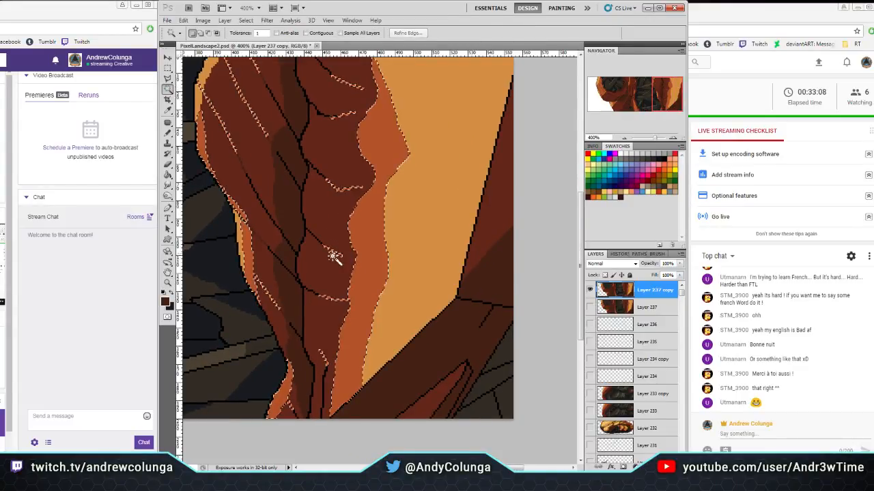
pyautogui.press('i')
pyautogui.click(372, 219)
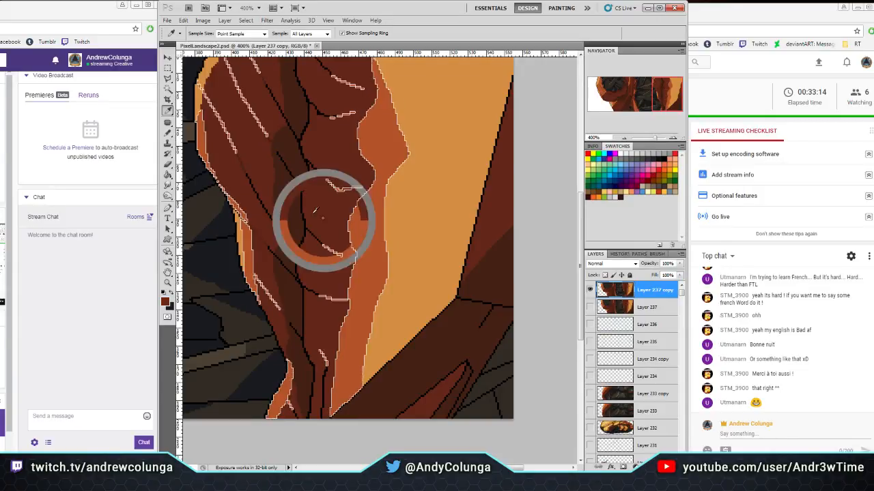
pyautogui.click(327, 217)
pyautogui.press('b')
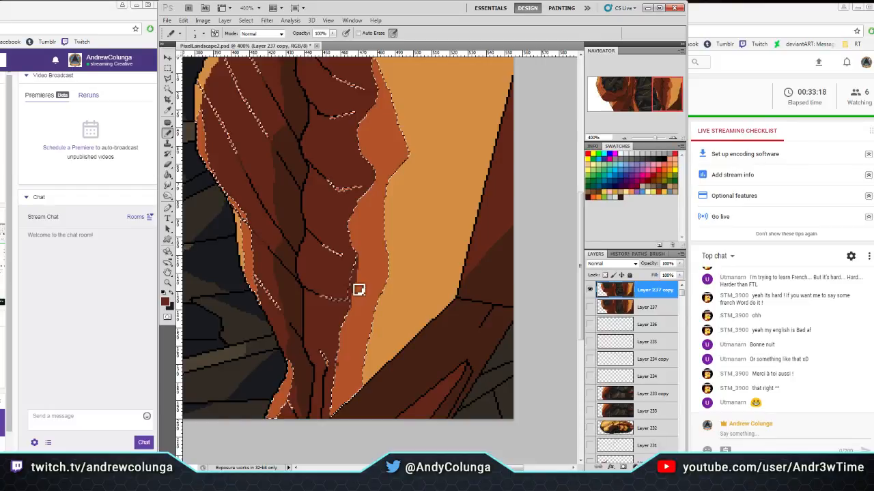
pyautogui.click(168, 68)
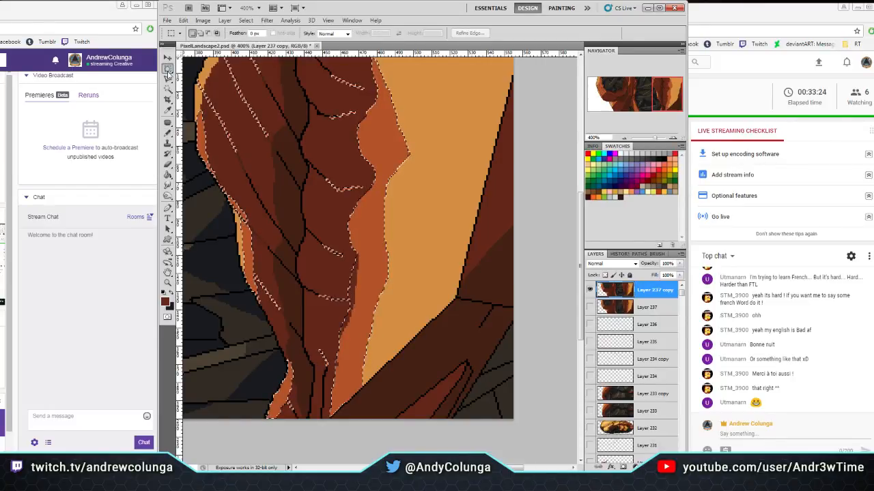
pyautogui.hotkey('ctrl', 'd')
# Turn Contiguous on for the Magic Wand and select the red-brown rock facet below and left of the round opening
pyautogui.click(167, 283)
pyautogui.click(413, 33)
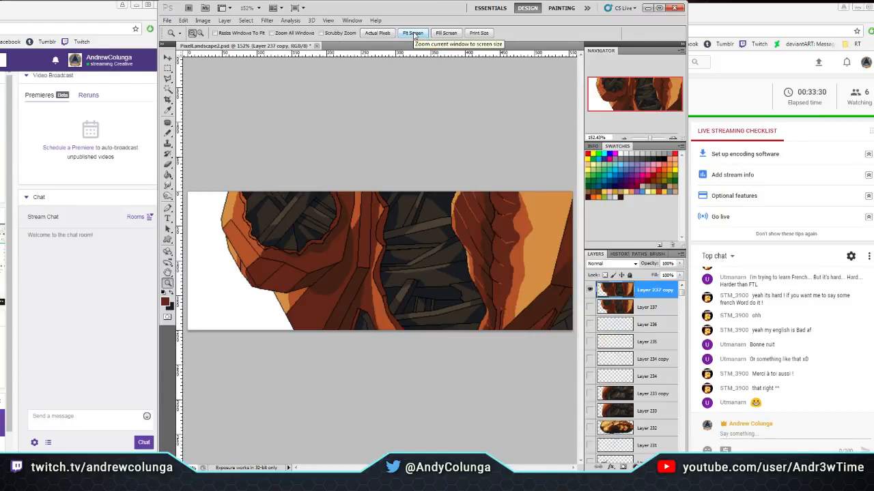
pyautogui.click(502, 202)
pyautogui.click(500, 201)
pyautogui.moveTo(470, 209); pyautogui.dragTo(388, 176)
pyautogui.press('w')
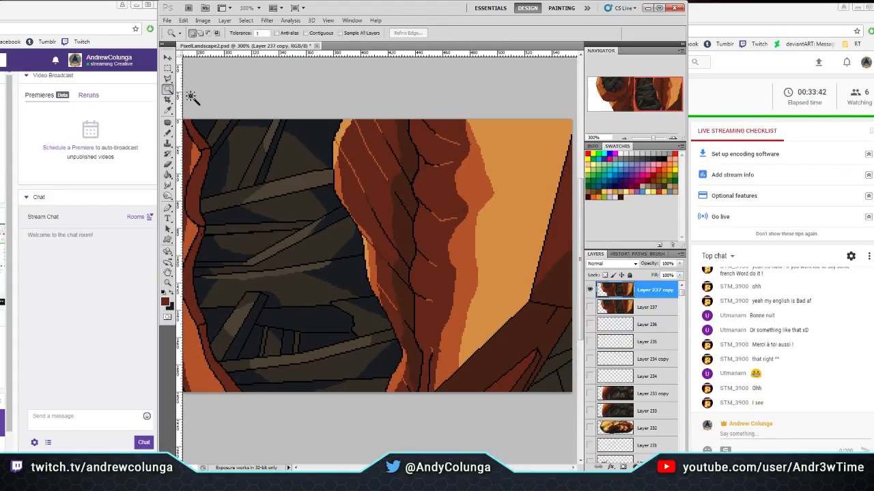
pyautogui.moveTo(399, 308); pyautogui.dragTo(445, 269)
pyautogui.click(303, 250)
pyautogui.press('i')
pyautogui.click(166, 91)
pyautogui.hotkey('ctrl', 'd')
pyautogui.click(307, 33)
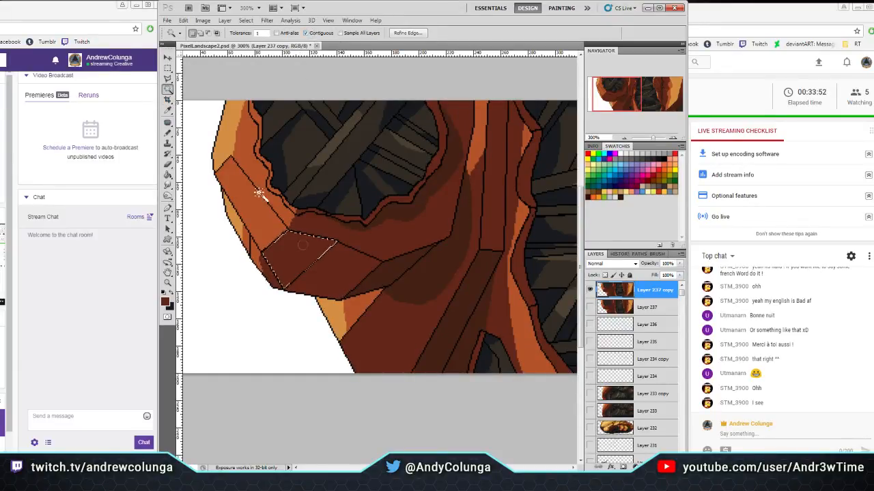
pyautogui.click(293, 236)
# Sample the dark brown shadow tone, paint the selected facet with a 60 px Pencil, and deselect
pyautogui.press('i')
pyautogui.click(422, 274)
pyautogui.press('b')
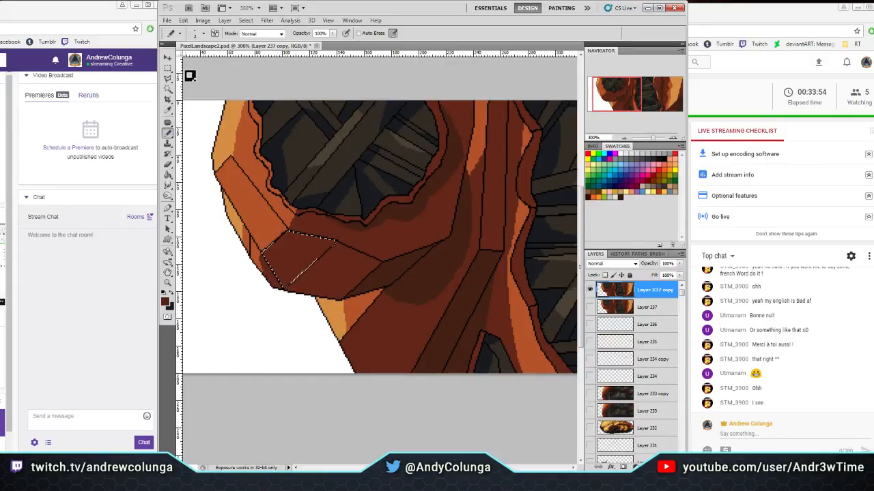
pyautogui.click(198, 33)
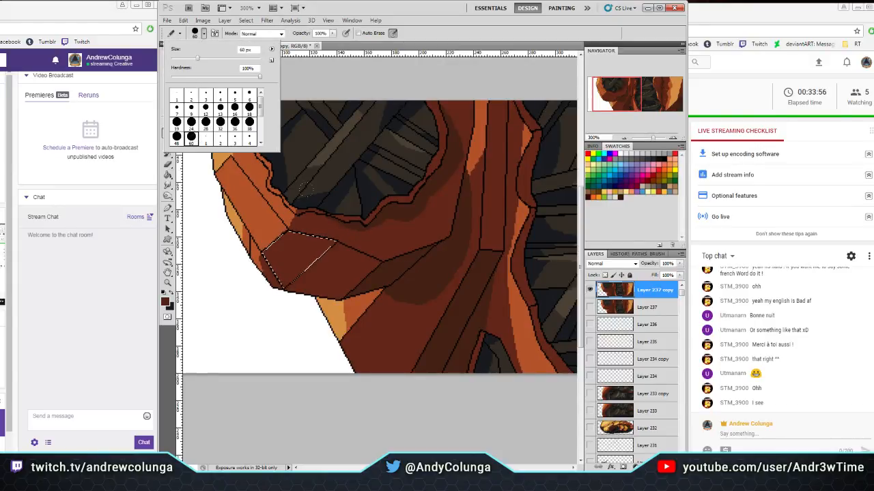
pyautogui.doubleClick(191, 135)
pyautogui.click(290, 258)
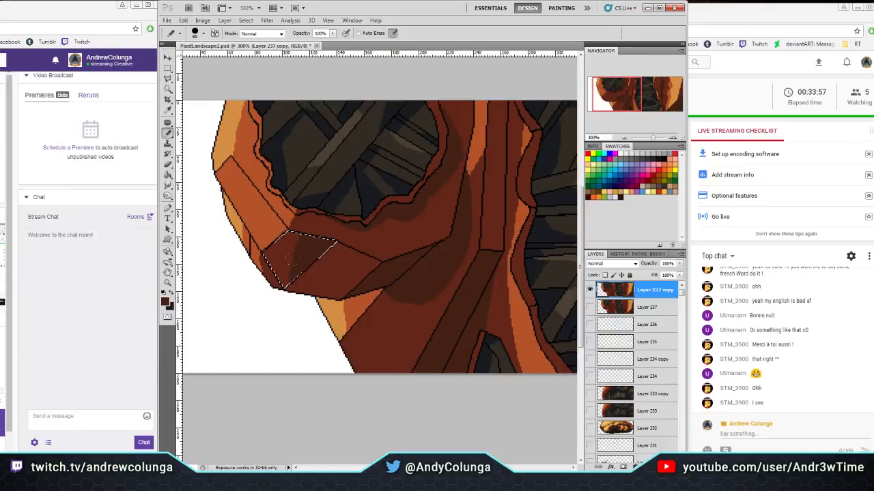
pyautogui.hotkey('ctrl', 'd')
pyautogui.press('m')
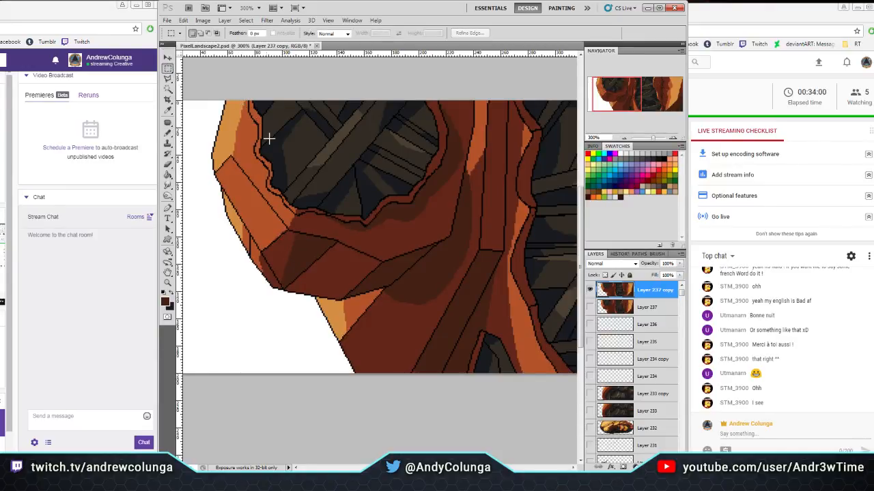
pyautogui.moveTo(366, 243); pyautogui.dragTo(245, 196)
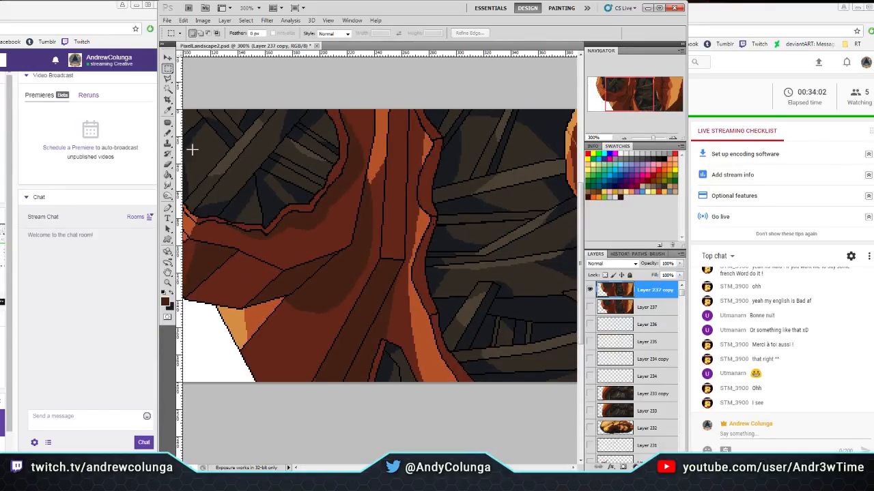
pyautogui.click(167, 176)
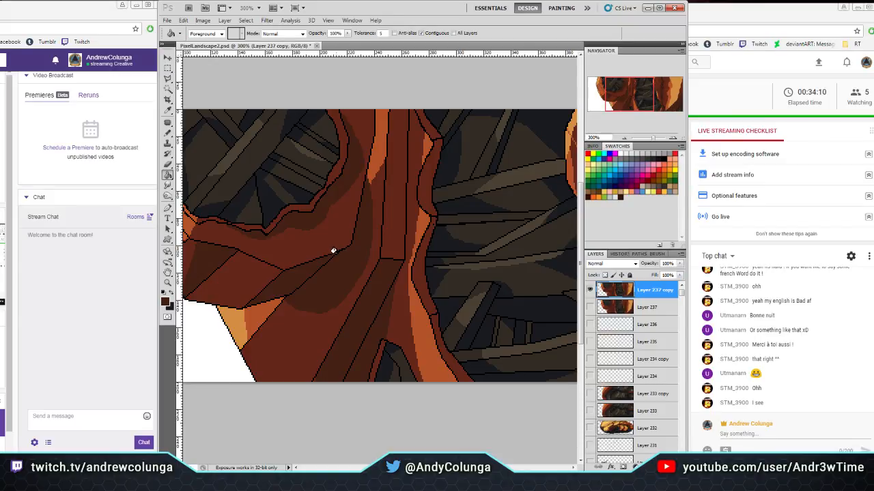
pyautogui.click(167, 68)
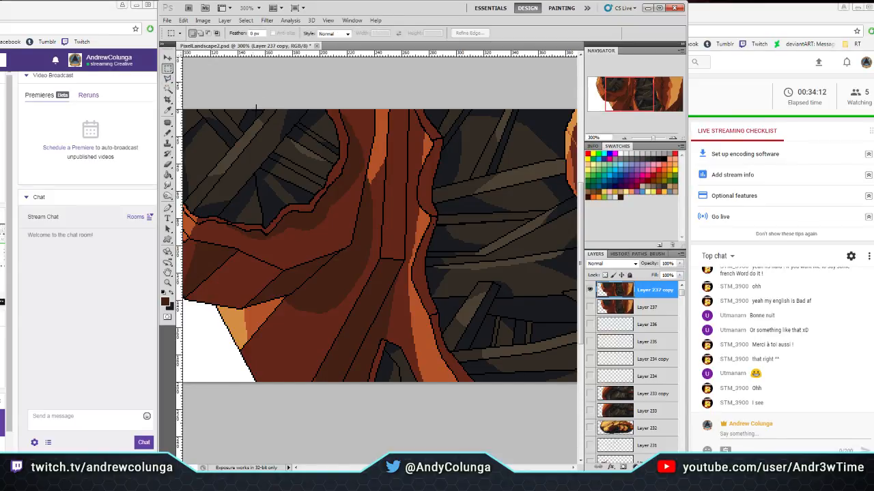
pyautogui.click(167, 282)
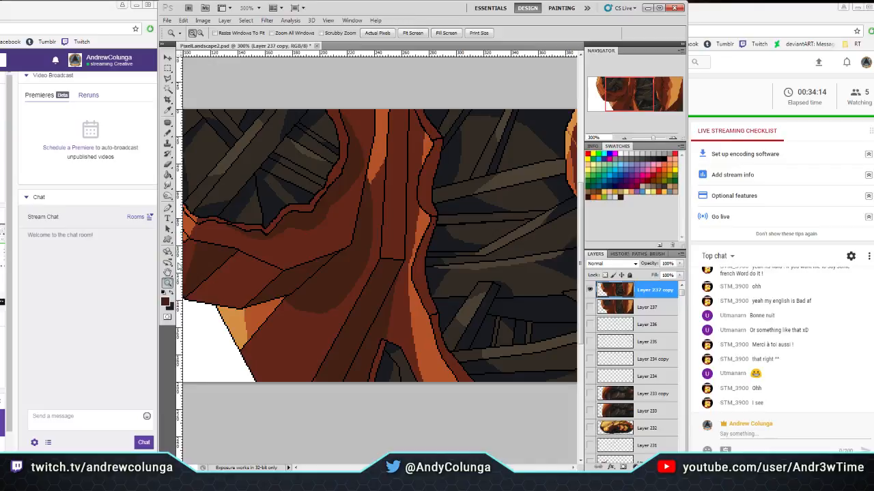
pyautogui.click(412, 33)
pyautogui.click(438, 200)
pyautogui.click(444, 217)
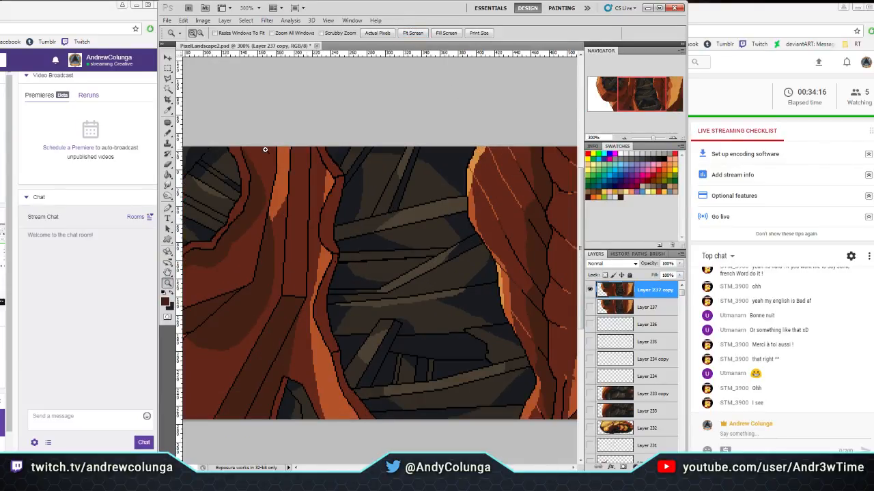
# Select the narrow facets along the column's right edge with the Magic Wand, paint them dark brown with the 60 px Pencil, and deselect
pyautogui.click(167, 89)
pyautogui.click(330, 217)
pyautogui.keyDown('shift'); pyautogui.click(339, 363); pyautogui.keyUp('shift')
pyautogui.click(167, 133)
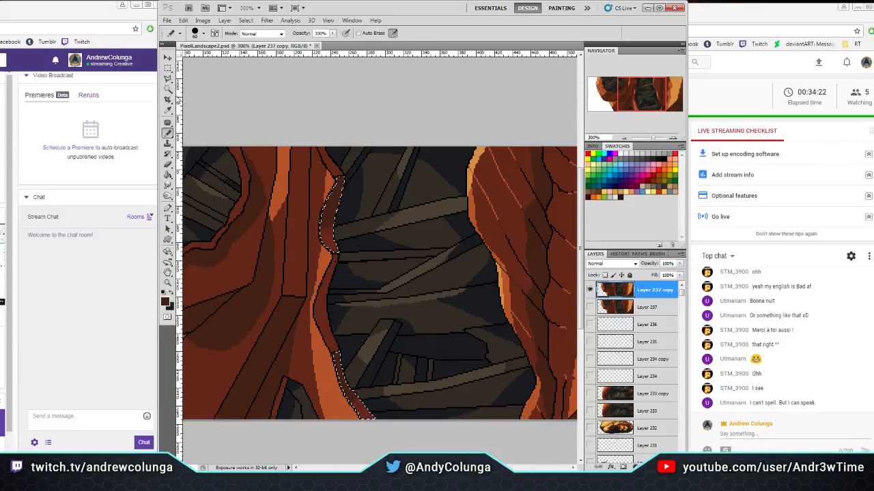
pyautogui.click(167, 89)
pyautogui.click(322, 316)
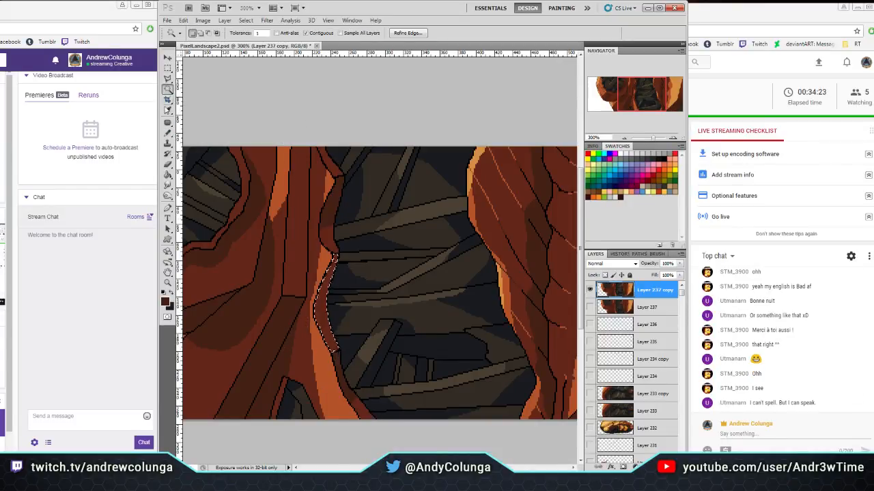
pyautogui.click(167, 126)
pyautogui.click(168, 70)
pyautogui.hotkey('ctrl', 'd')
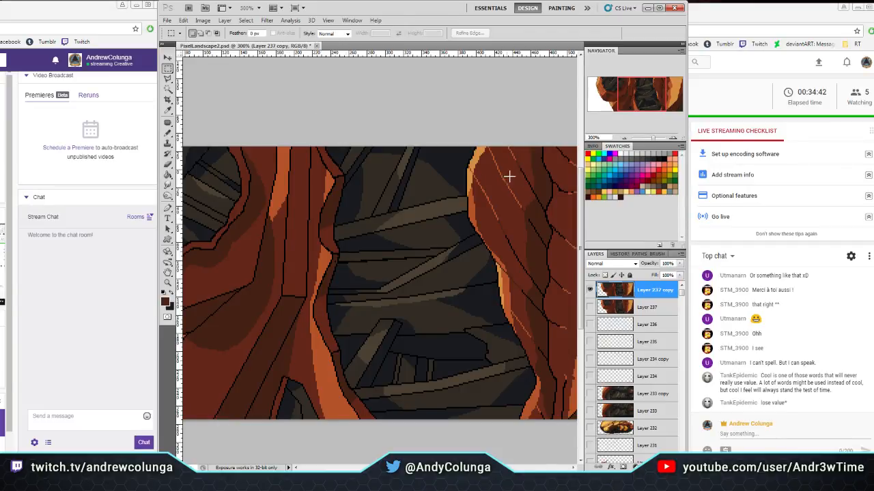
# Select the thin sliver edging the small dark gap at the column's base, pencil it with the neighbouring rock's sampled brown, and deselect
pyautogui.click(167, 89)
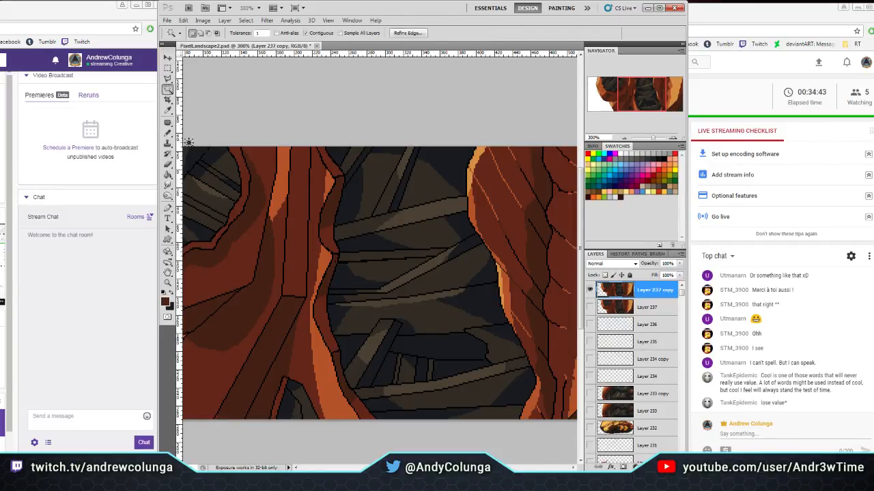
pyautogui.click(285, 396)
pyautogui.press('i')
pyautogui.click(287, 315)
pyautogui.press('b')
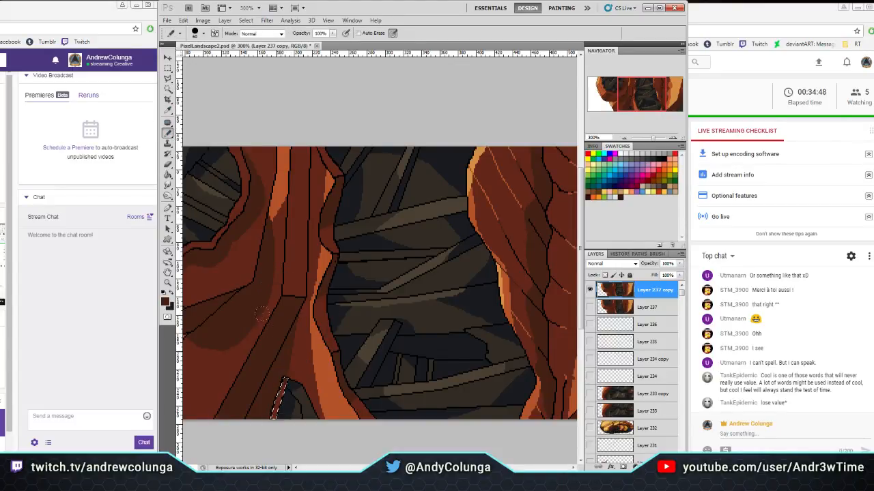
pyautogui.press('m')
pyautogui.hotkey('ctrl', 'd')
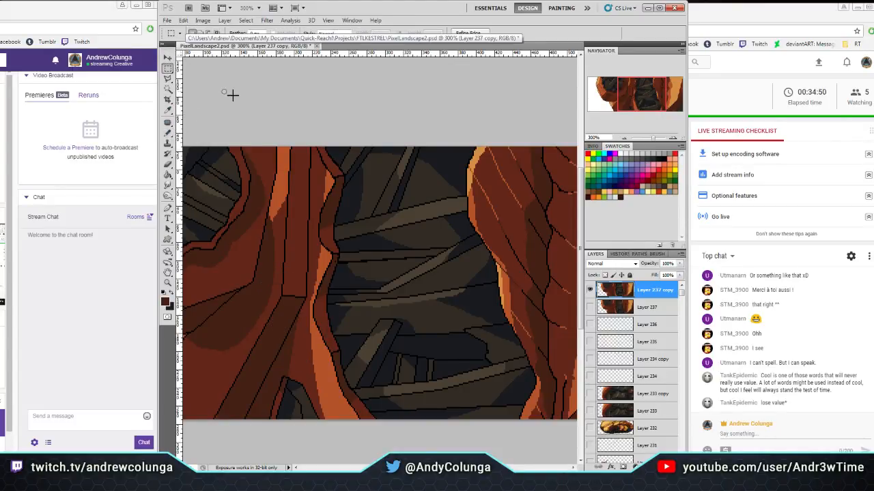
# Fit the whole canyon image in view and delete Layer 237
pyautogui.moveTo(616, 99); pyautogui.dragTo(633, 94)
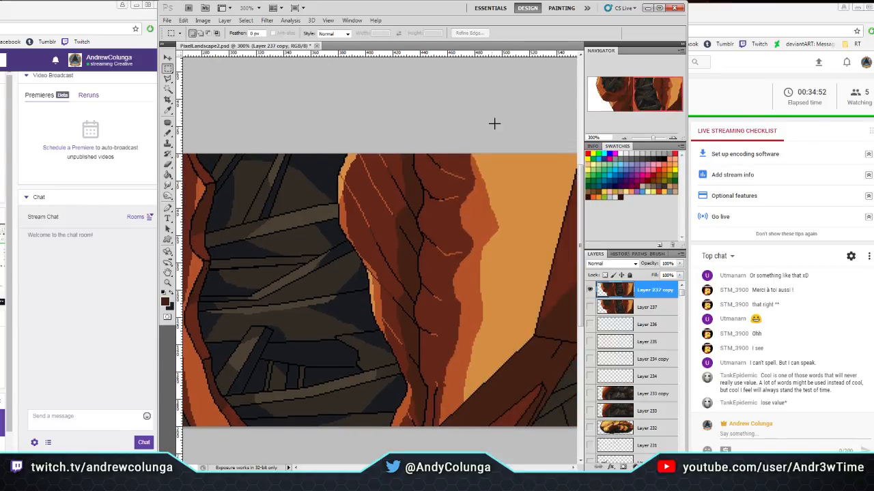
pyautogui.click(168, 283)
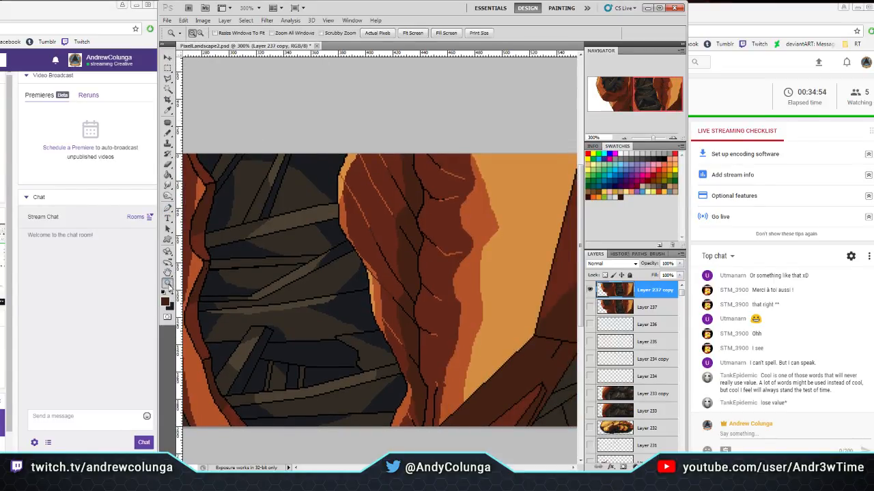
pyautogui.click(412, 32)
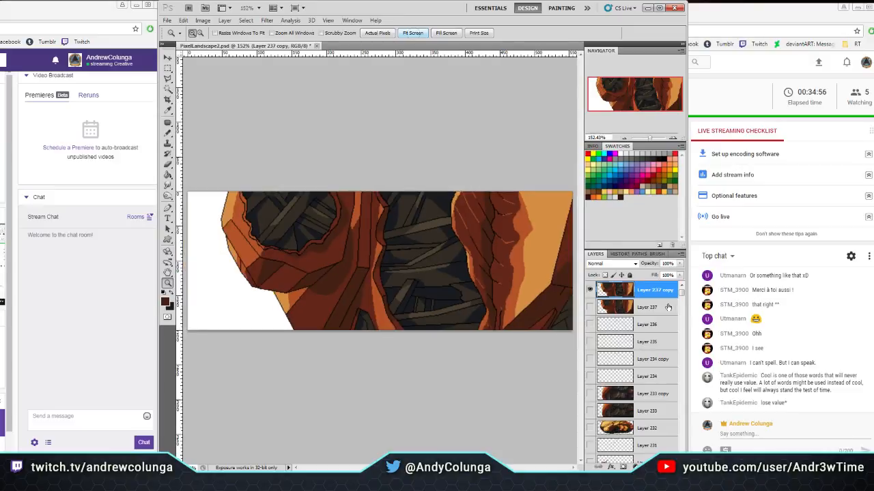
pyautogui.click(666, 310)
pyautogui.moveTo(665, 314); pyautogui.dragTo(634, 467)
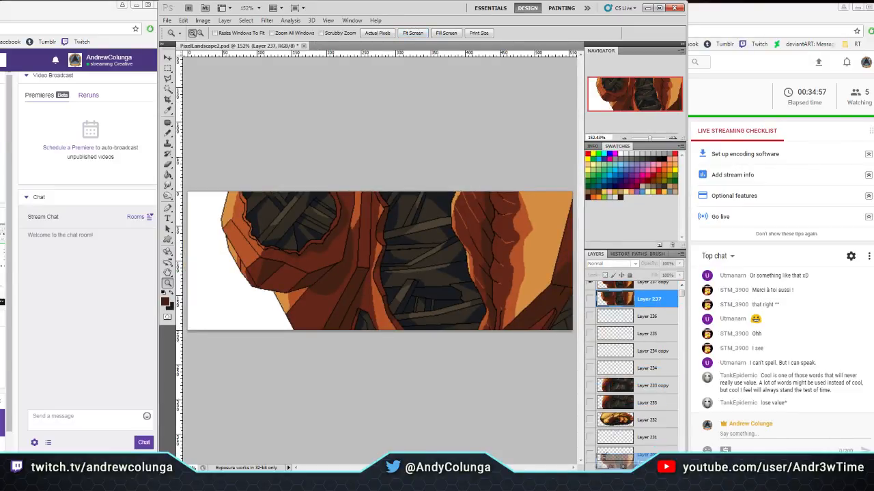
pyautogui.scroll(1, 683, 293)
# Duplicate Layer 237 copy and hide the original layer
pyautogui.click(668, 290)
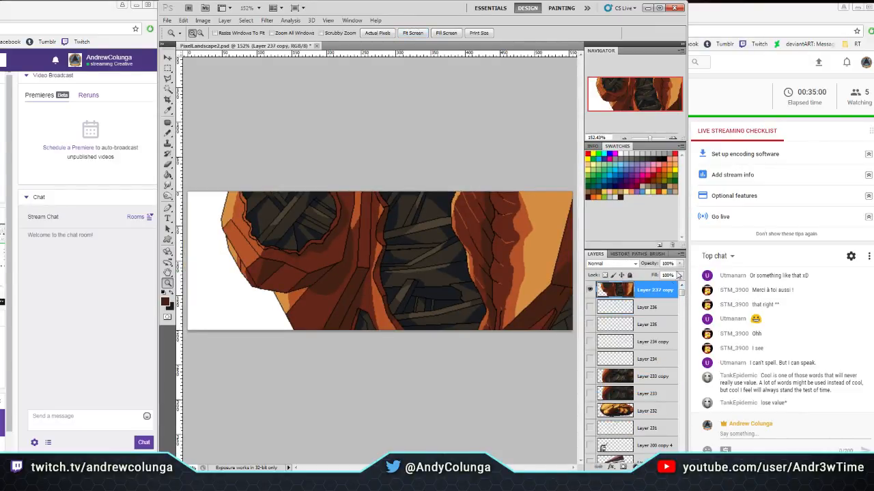
pyautogui.click(681, 256)
pyautogui.click(716, 37)
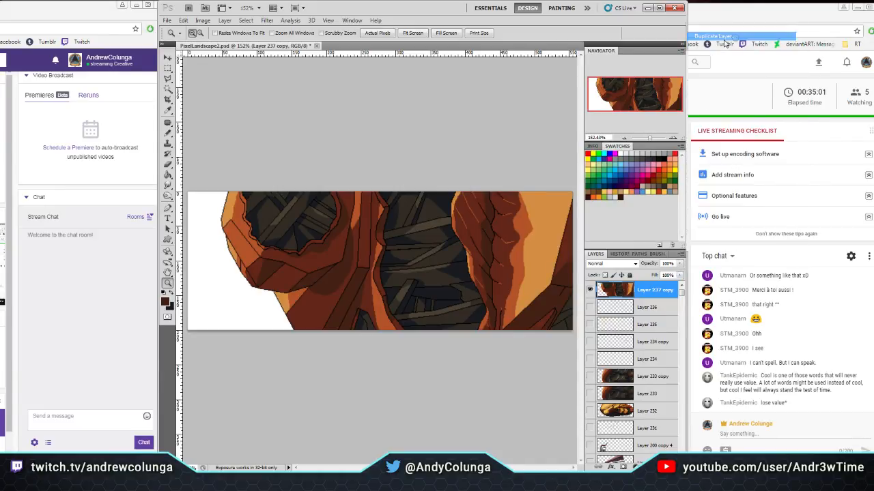
pyautogui.click(514, 149)
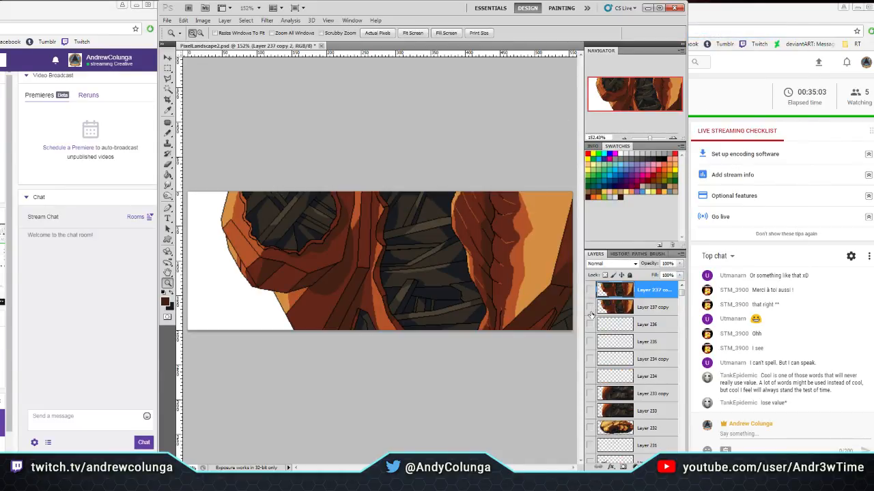
pyautogui.click(591, 307)
# Show Layer 233 copy, examine the shading of its rocks up close, and return to showing only the new duplicate layer
pyautogui.click(590, 393)
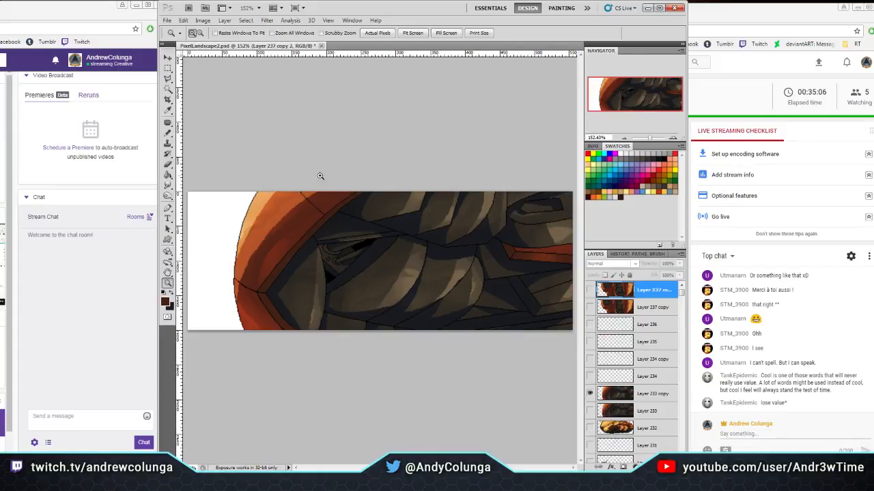
pyautogui.moveTo(340, 165); pyautogui.dragTo(255, 297)
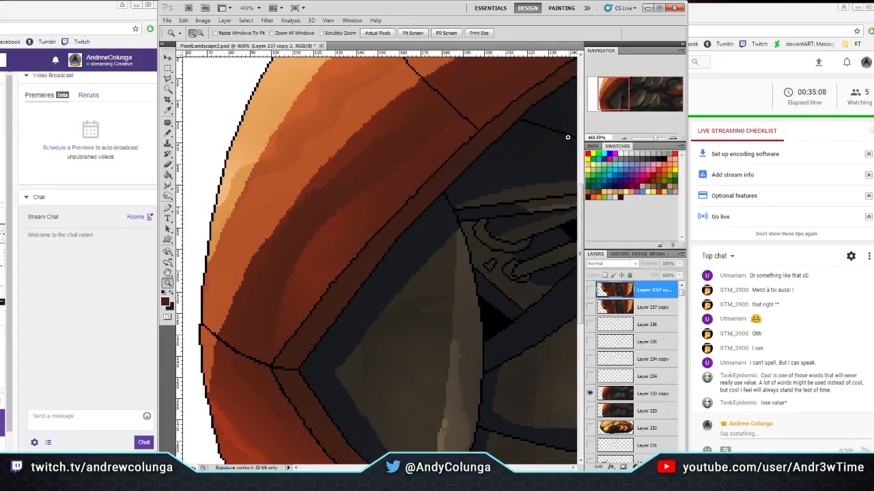
pyautogui.moveTo(625, 87); pyautogui.dragTo(642, 96)
pyautogui.moveTo(537, 396); pyautogui.dragTo(541, 400)
pyautogui.moveTo(642, 98); pyautogui.dragTo(689, 84)
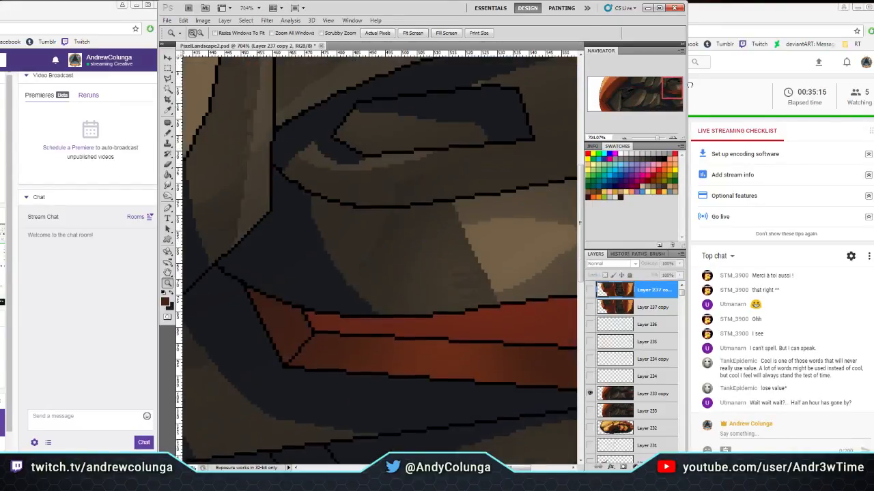
pyautogui.click(413, 33)
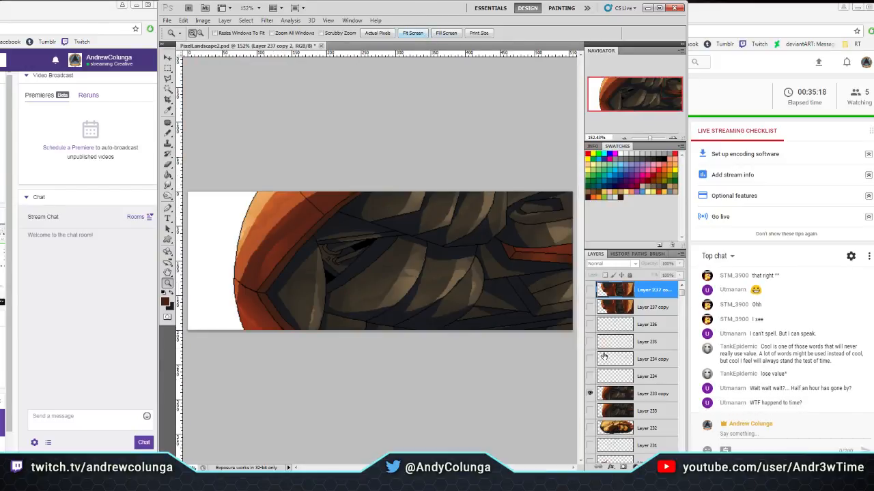
pyautogui.click(589, 393)
pyautogui.click(590, 289)
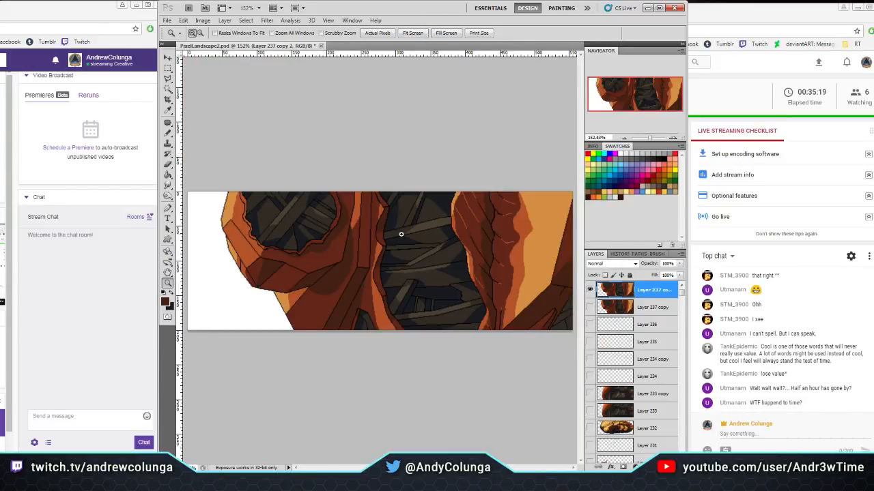
# Set the Burn tool to 47% exposure and darken the red-brown rock around the round opening and down the column
pyautogui.click(310, 266)
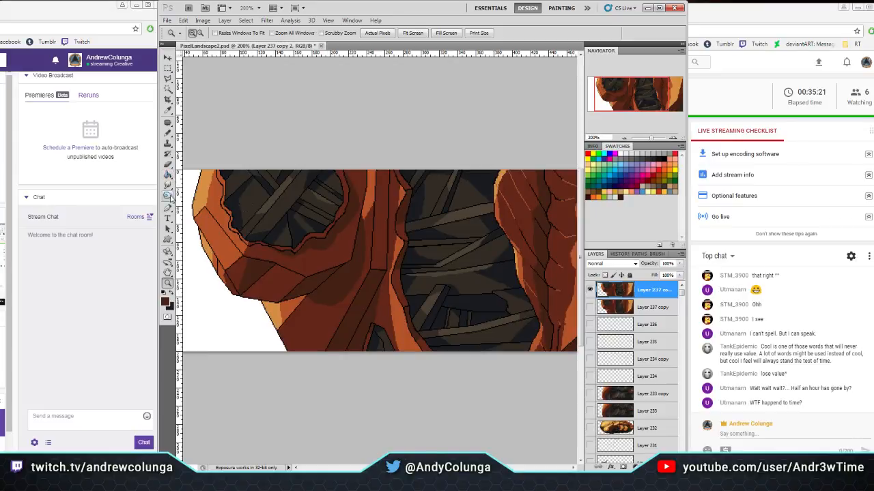
pyautogui.click(167, 196)
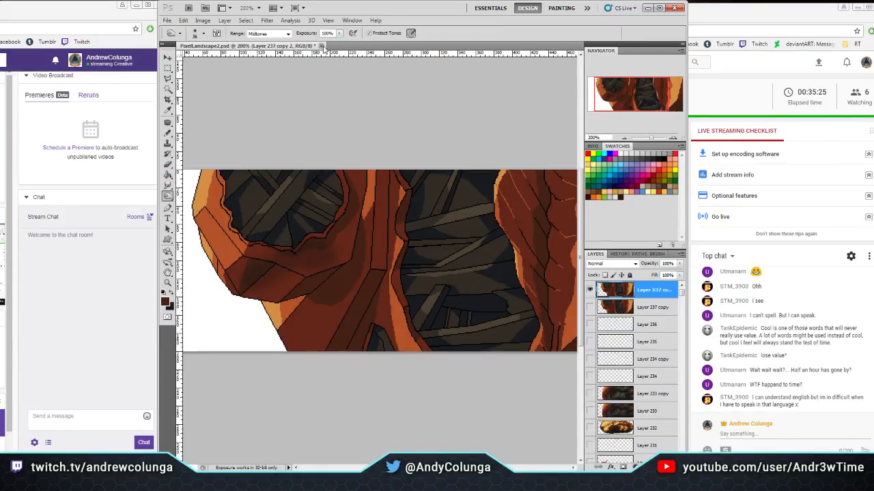
pyautogui.click(339, 33)
pyautogui.moveTo(324, 46); pyautogui.dragTo(316, 46)
pyautogui.click(347, 205)
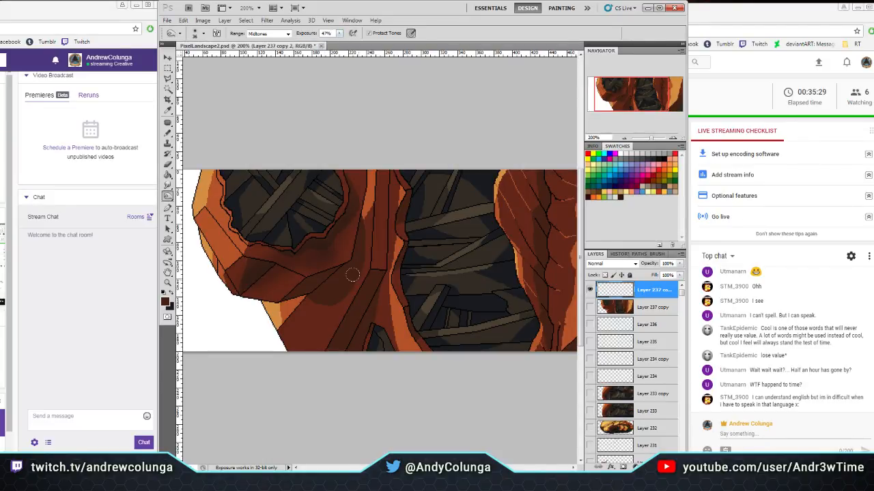
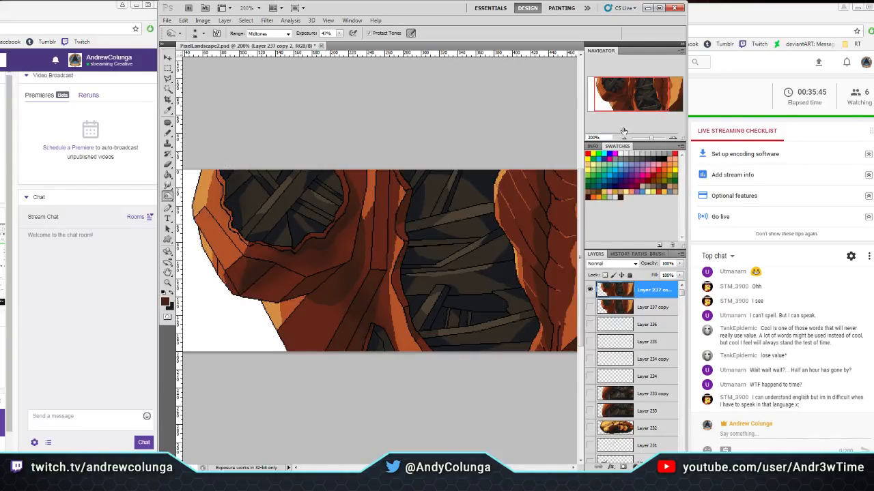
pyautogui.moveTo(643, 91); pyautogui.dragTo(659, 87)
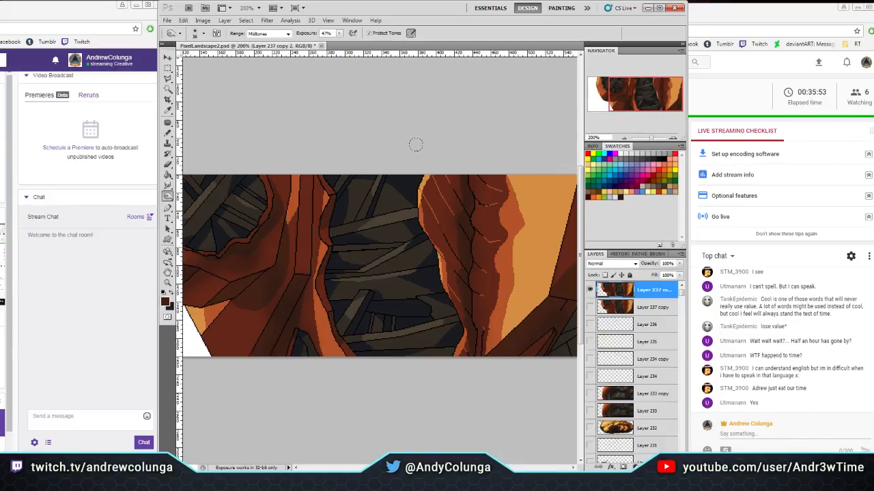
# Sample a dark tone from the rocks between the columns and fill small facets in the image's lower-right corner with the Paint Bucket
pyautogui.click(167, 273)
pyautogui.moveTo(489, 256); pyautogui.dragTo(365, 240)
pyautogui.press('i')
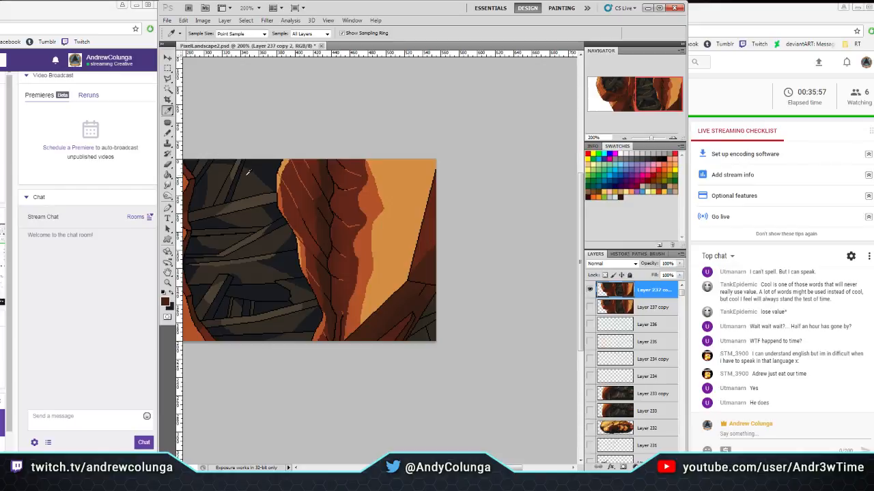
pyautogui.click(267, 208)
pyautogui.press('g')
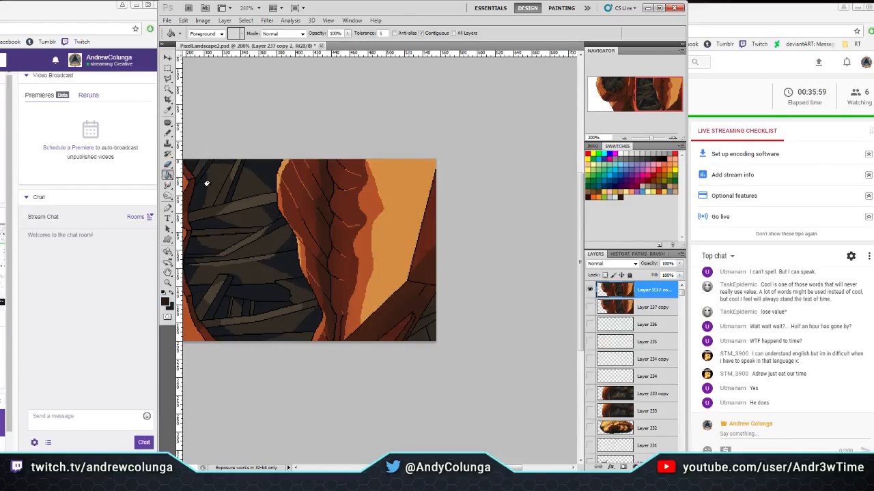
pyautogui.click(423, 318)
pyautogui.click(432, 318)
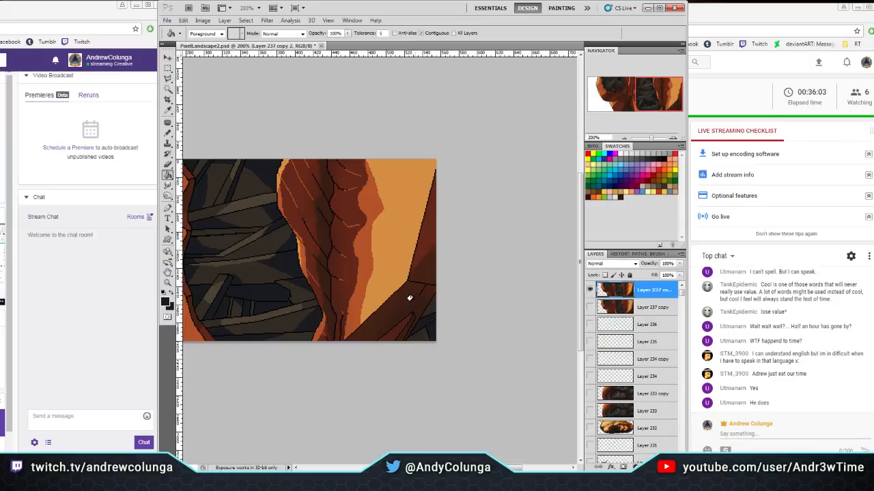
# Touch up the pixels at the tip of the dark facet in the image's lower-right corner with a 1 px Pencil
pyautogui.click(168, 283)
pyautogui.moveTo(440, 307); pyautogui.dragTo(362, 347)
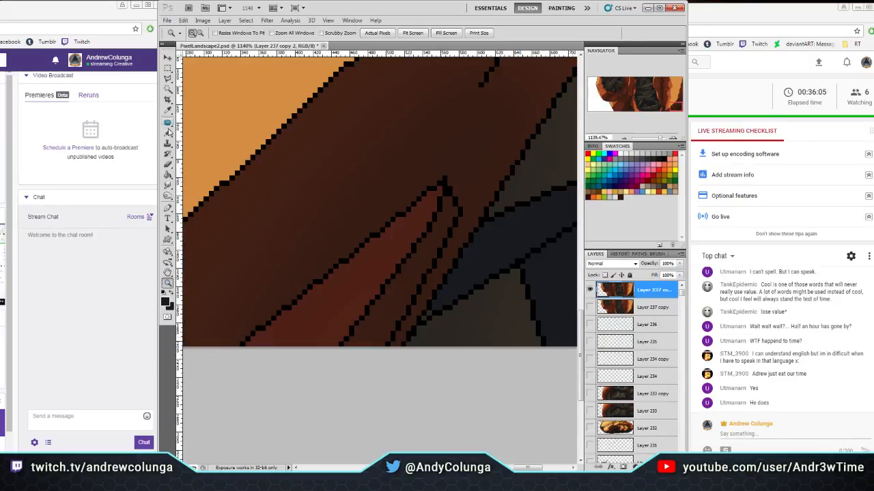
pyautogui.click(167, 134)
pyautogui.click(204, 33)
pyautogui.click(176, 95)
pyautogui.click(425, 324)
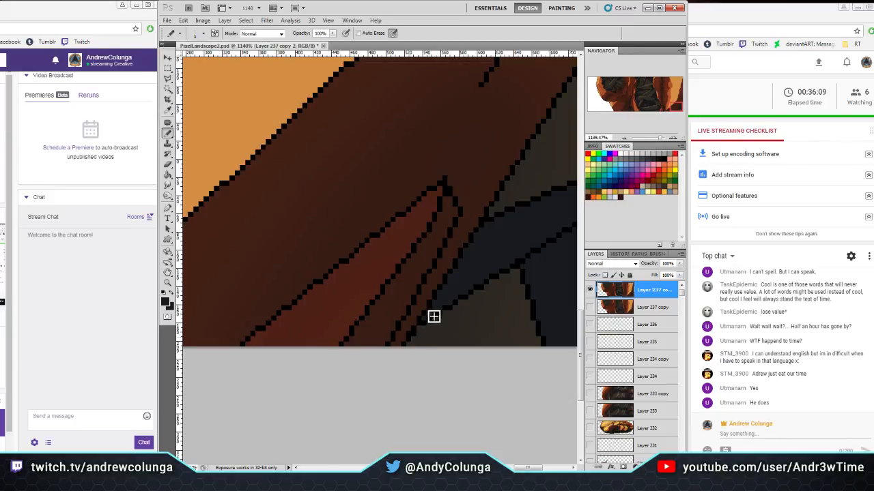
# Fit the whole image in view and darken the shadowed rocks between the columns with the Burn tool
pyautogui.click(168, 282)
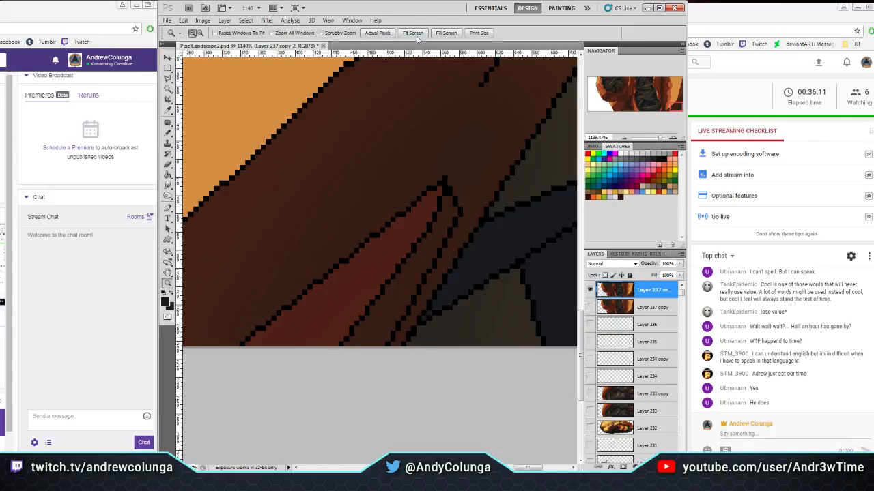
pyautogui.click(415, 34)
pyautogui.click(168, 197)
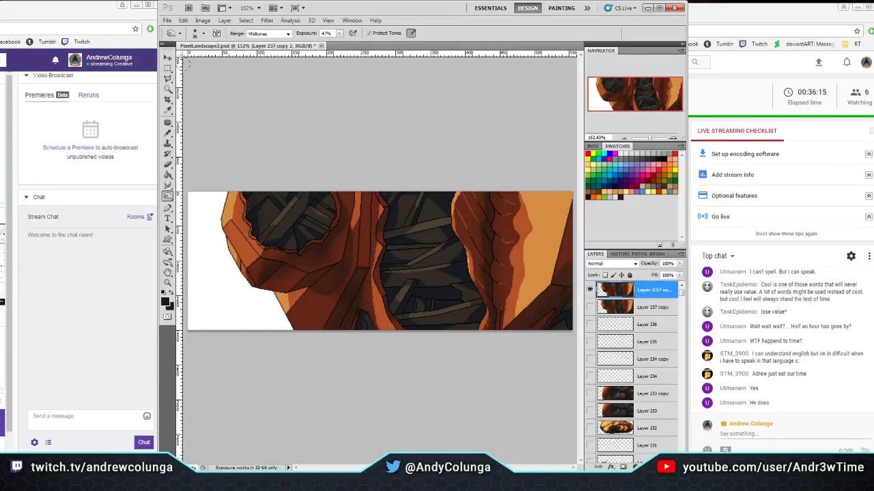
pyautogui.click(167, 89)
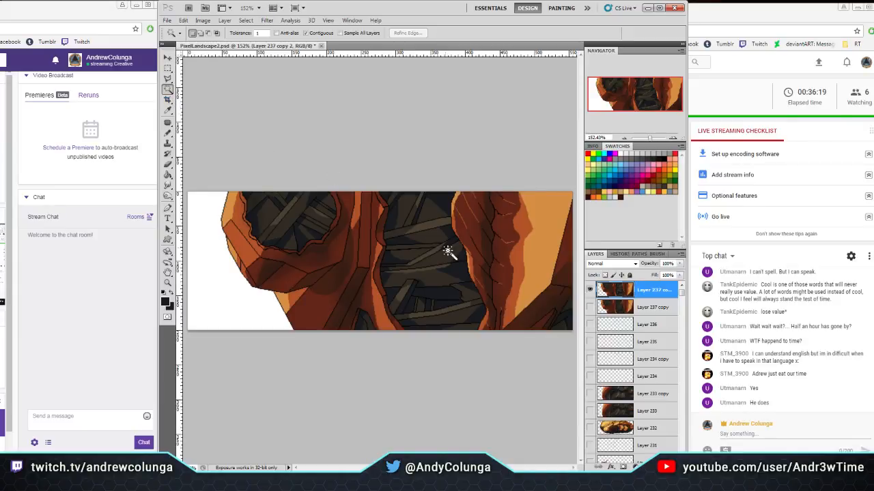
pyautogui.click(167, 196)
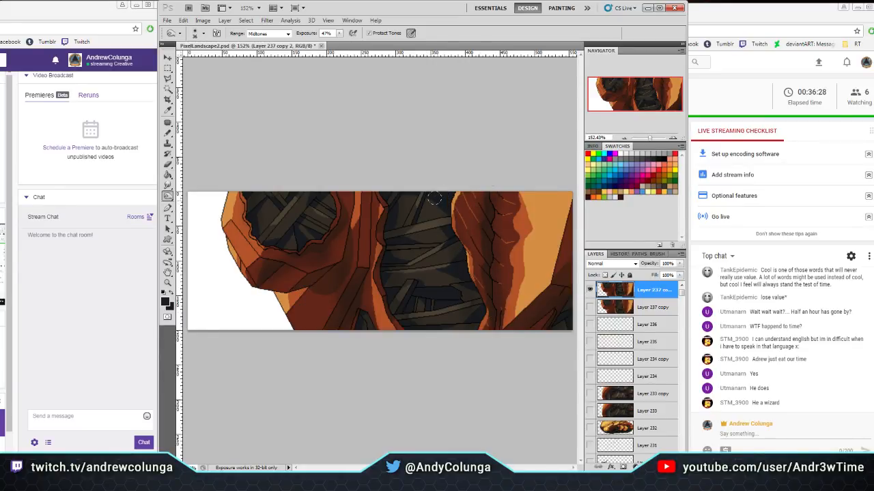
pyautogui.click(167, 90)
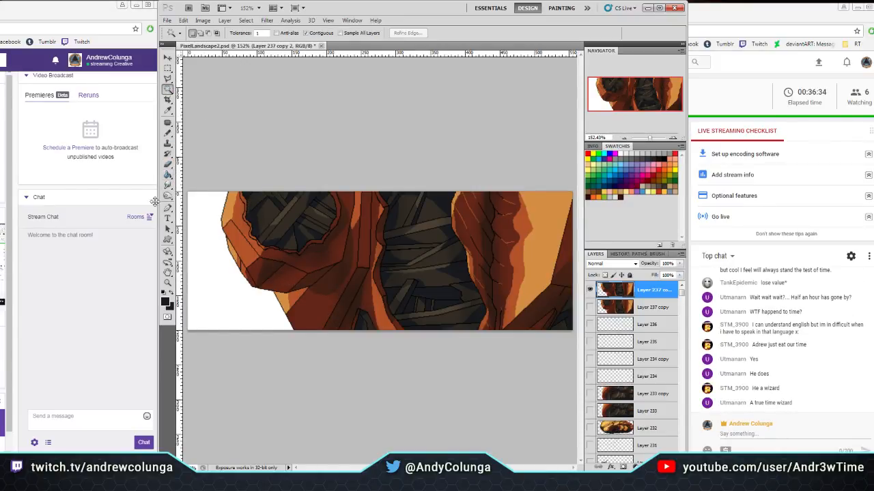
# Zoom in to 300% and lighten the orange left rim and the tan patch below it with the Dodge tool at 97% exposure
pyautogui.click(167, 282)
pyautogui.click(310, 227)
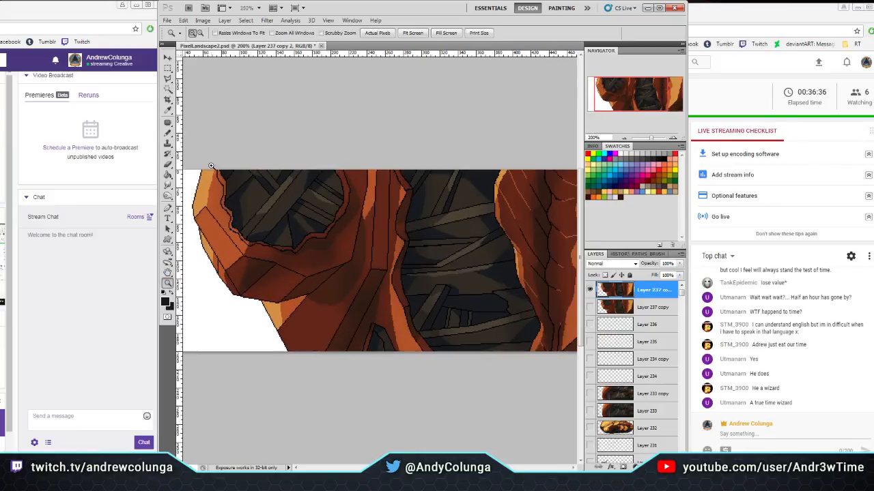
pyautogui.click(201, 138)
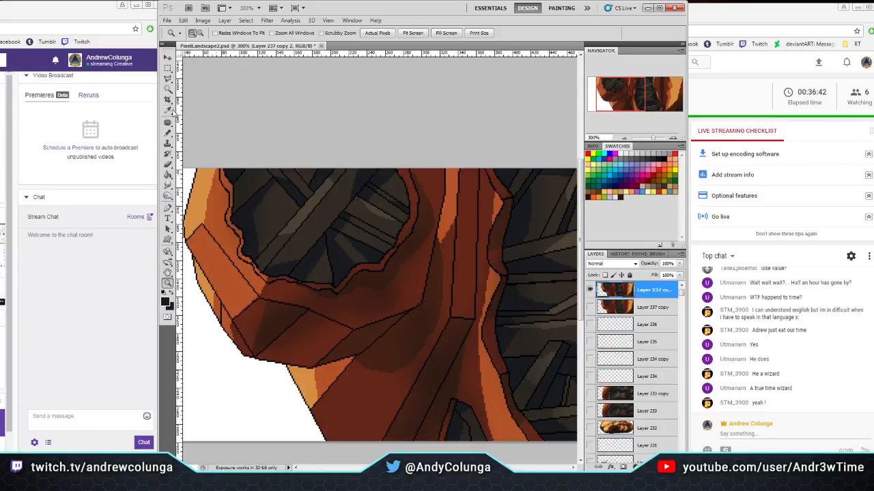
pyautogui.click(167, 196)
pyautogui.click(189, 195)
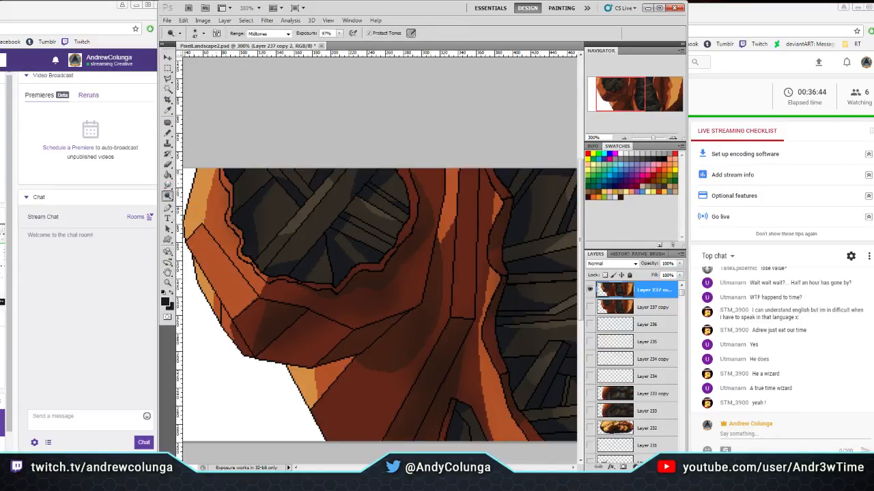
pyautogui.moveTo(225, 287); pyautogui.dragTo(193, 172)
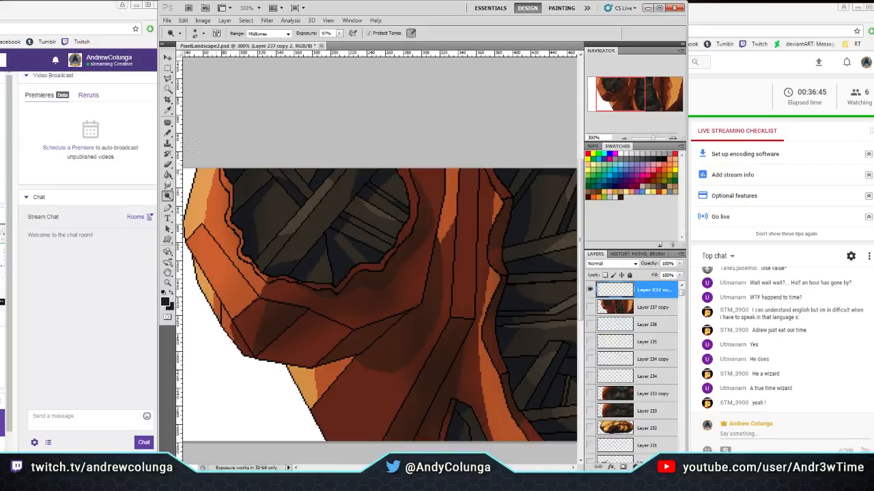
pyautogui.moveTo(308, 374); pyautogui.dragTo(334, 418)
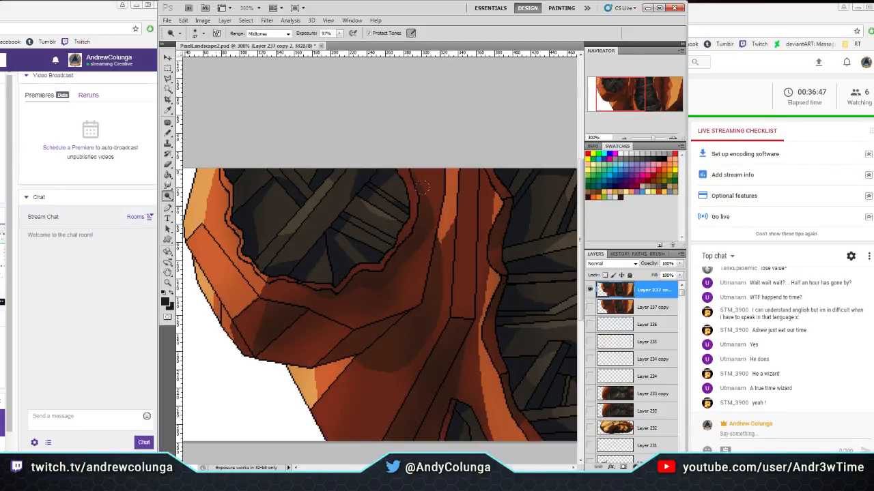
# Lighten the orange highlights down the columns and the tan rock wall on the far right with the Dodge tool
pyautogui.moveTo(422, 185)
pyautogui.mouseDown()
pyautogui.moveTo(467, 262)
pyautogui.moveTo(473, 296)
pyautogui.mouseUp()
pyautogui.moveTo(481, 372)
pyautogui.mouseDown()
pyautogui.moveTo(512, 433)
pyautogui.moveTo(250, 396)
pyautogui.moveTo(218, 379)
pyautogui.mouseUp()
pyautogui.moveTo(456, 316)
pyautogui.mouseDown()
pyautogui.moveTo(542, 219)
pyautogui.moveTo(551, 94)
pyautogui.mouseUp()
pyautogui.moveTo(336, 119); pyautogui.dragTo(355, 151)
pyautogui.moveTo(382, 242); pyautogui.dragTo(372, 294)
# Turn off Contiguous and try selecting the tan rock wall on the right with the Magic Wand at tolerance 20
pyautogui.click(168, 88)
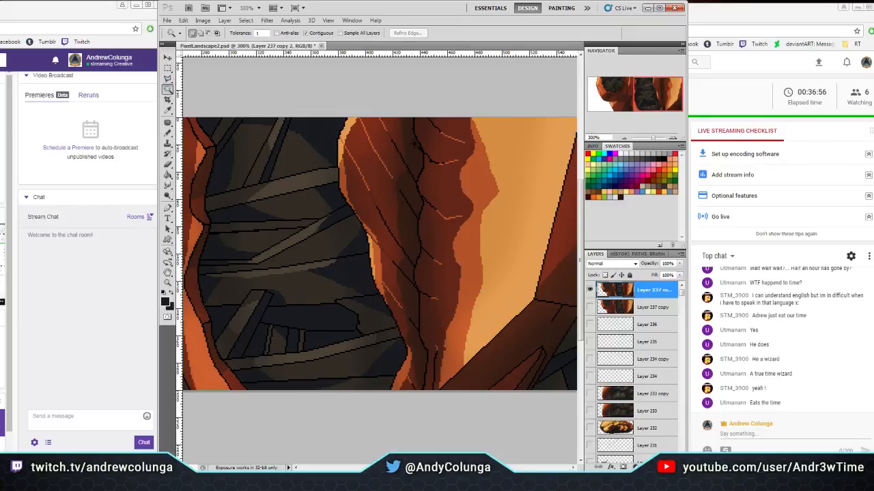
pyautogui.click(534, 204)
pyautogui.write('20')
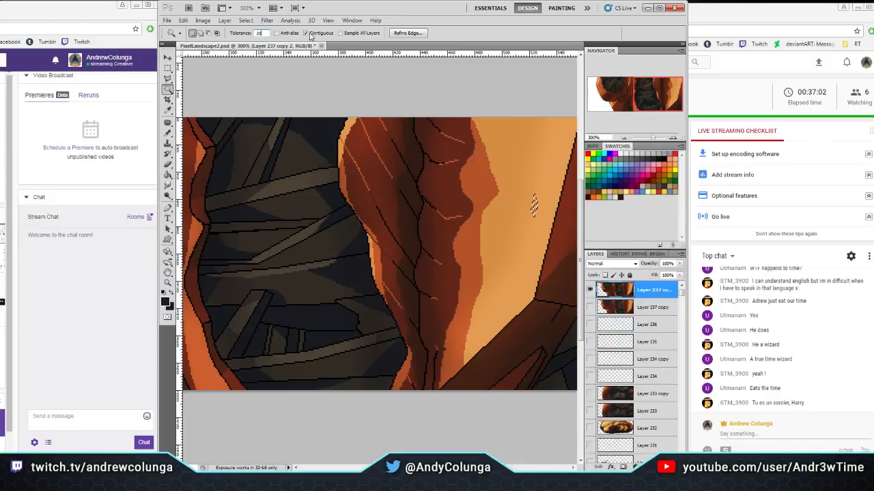
pyautogui.click(508, 268)
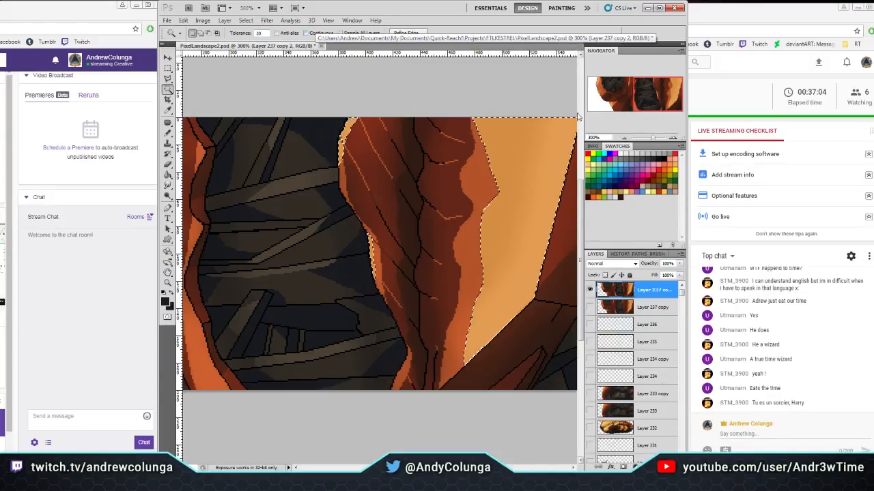
pyautogui.click(492, 91)
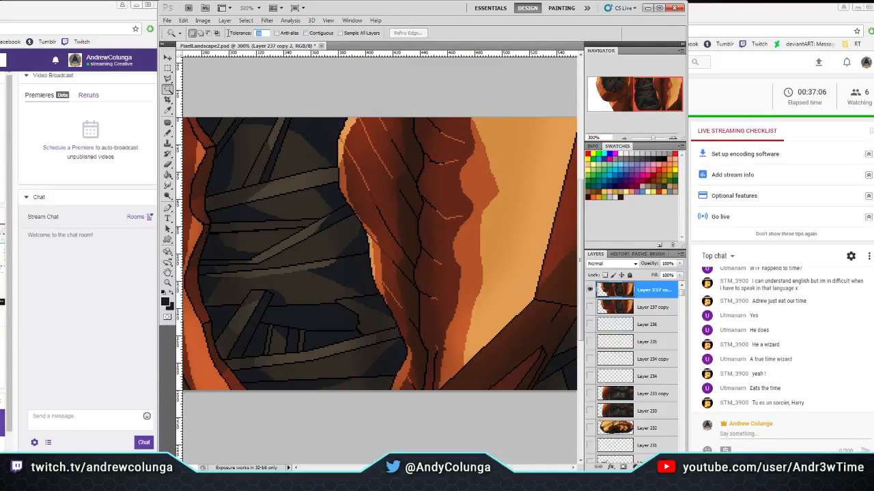
pyautogui.click(491, 228)
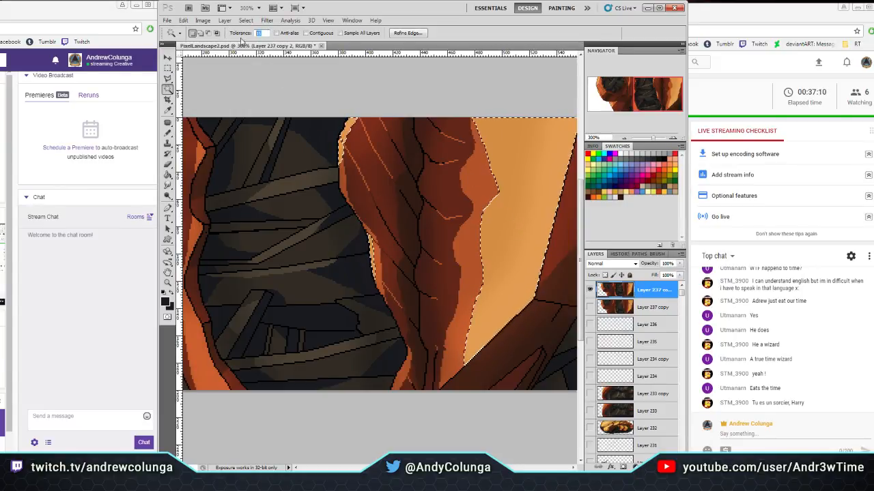
# Reselect the darker tan band with the Magic Wand at tolerance 5 and switch to the Burn tool at 47% exposure to shade it
pyautogui.click(520, 198)
pyautogui.click(520, 196)
pyautogui.click(167, 185)
pyautogui.press('o')
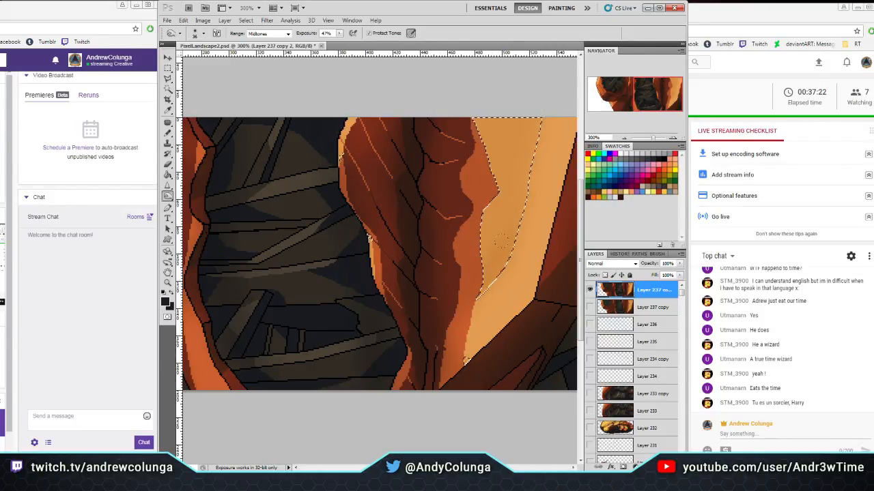
pyautogui.moveTo(648, 93); pyautogui.dragTo(550, 92)
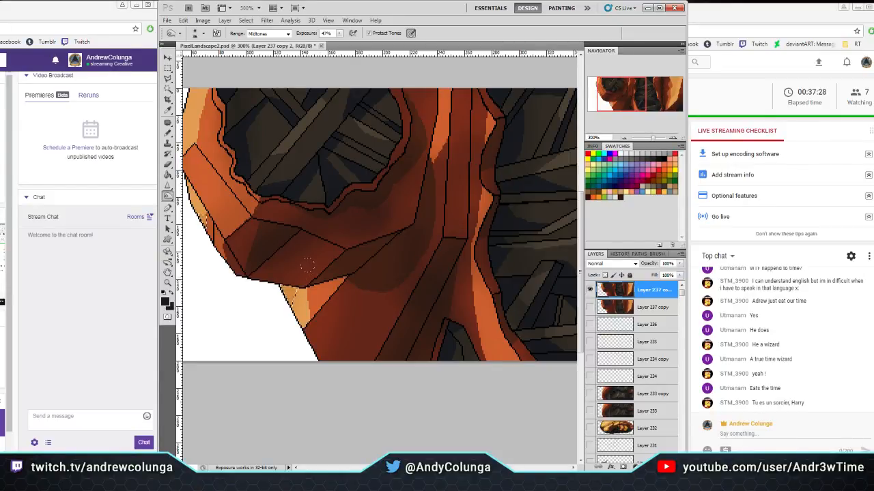
# Select the bright orange facets on the rim and columns with the Magic Wand and shade them with the Burn tool
pyautogui.press('w')
pyautogui.click(201, 167)
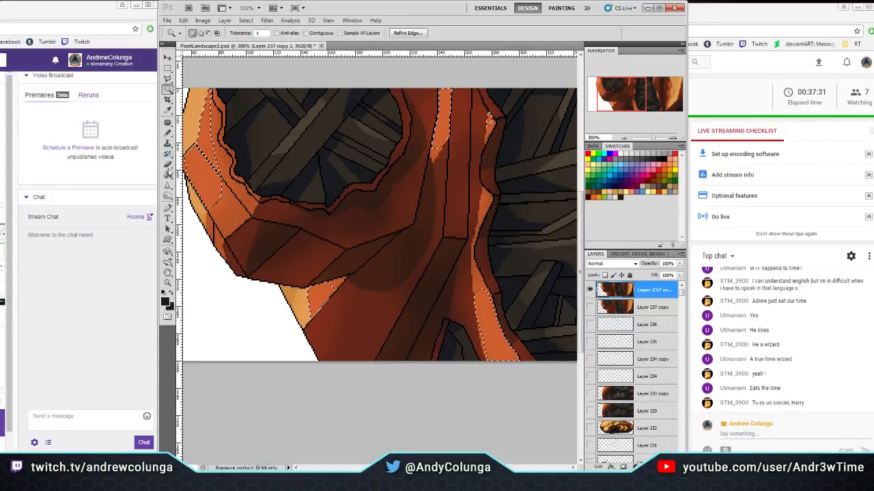
pyautogui.click(167, 196)
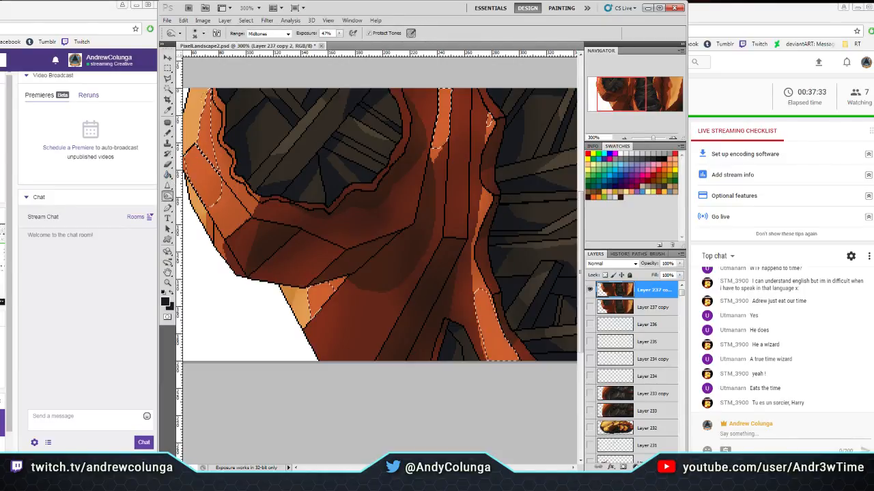
pyautogui.press('w')
pyautogui.press('o')
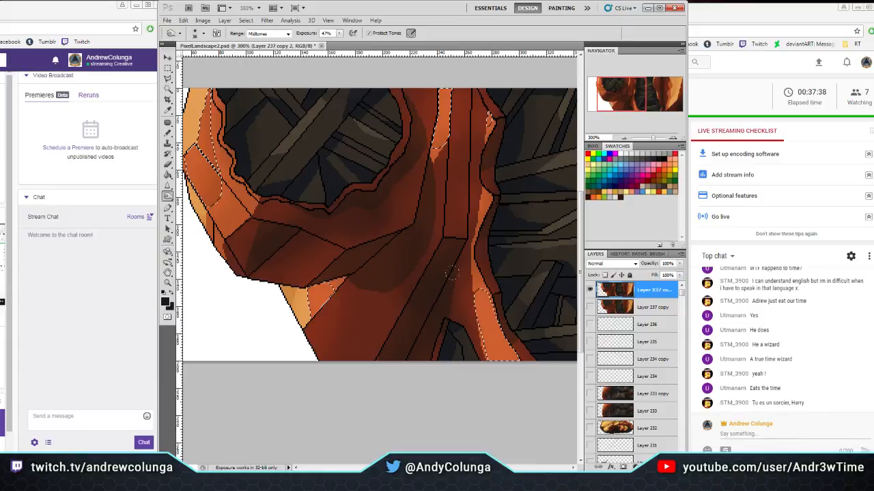
# Select the dark red-brown bands, add the light tan areas to the selection, and darken them with the Burn tool
pyautogui.click(168, 89)
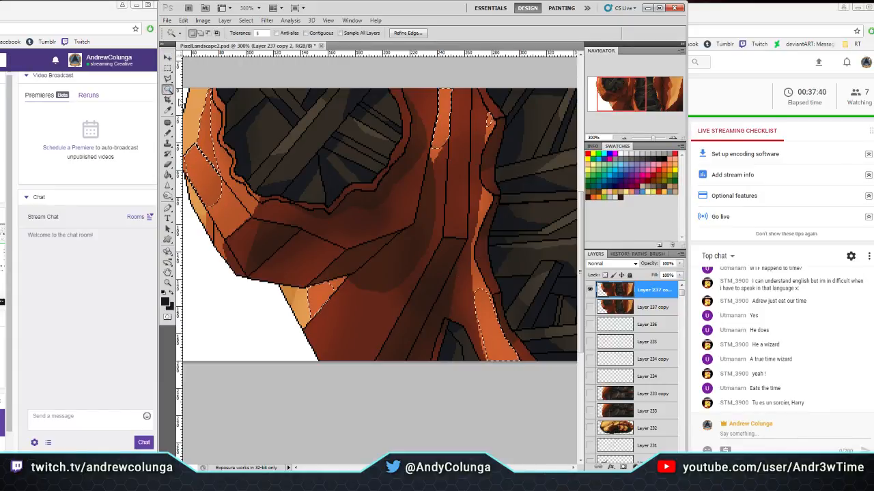
pyautogui.click(309, 253)
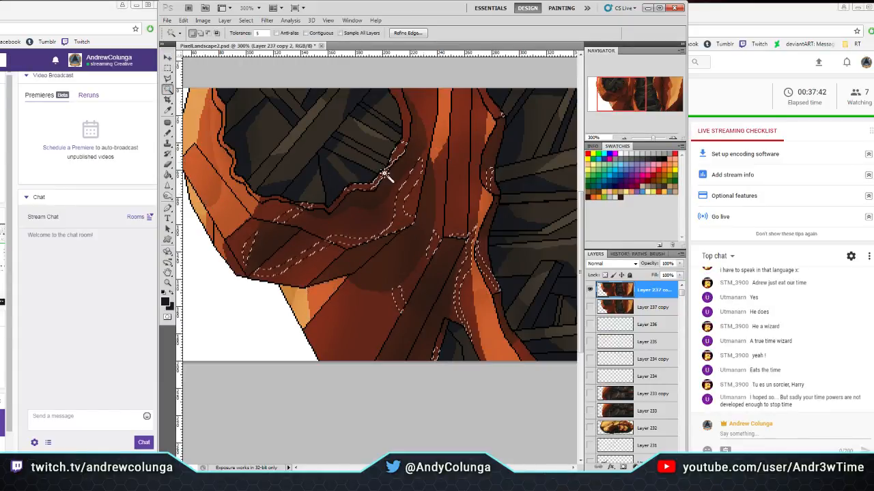
pyautogui.moveTo(621, 93); pyautogui.dragTo(659, 84)
pyautogui.keyDown('shift'); pyautogui.click(526, 312); pyautogui.keyUp('shift')
pyautogui.click(168, 196)
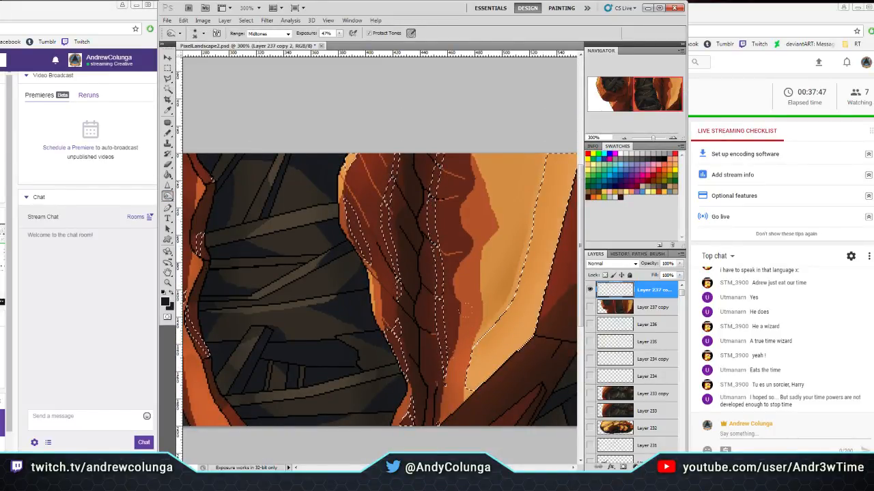
pyautogui.click(611, 92)
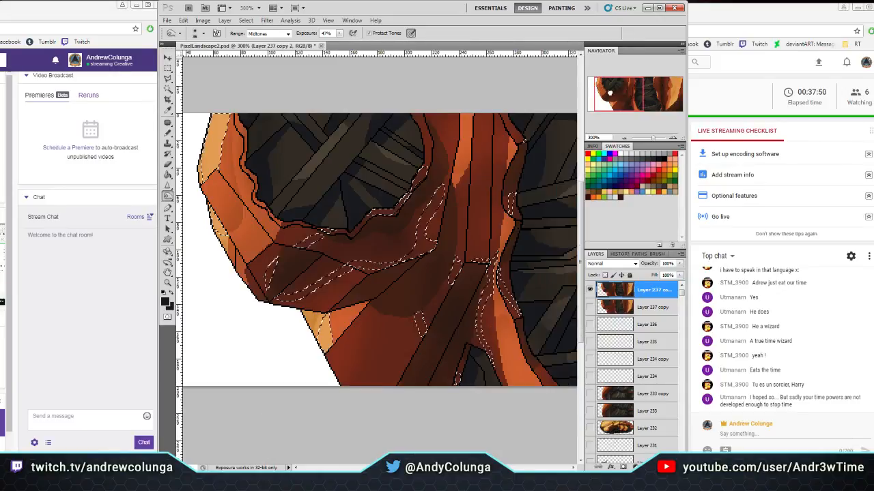
pyautogui.moveTo(611, 92); pyautogui.dragTo(607, 92)
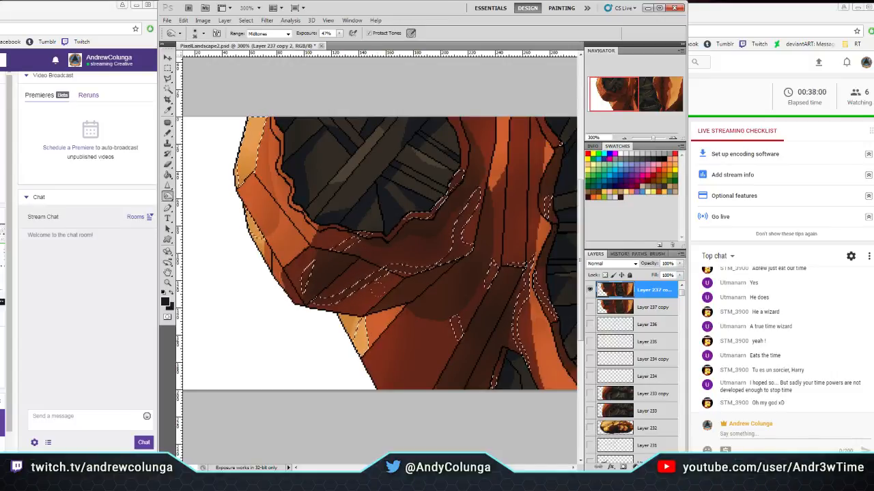
# Select the orange patches below the round opening and on the columns with the Magic Wand and shade them with the Burn tool
pyautogui.click(167, 89)
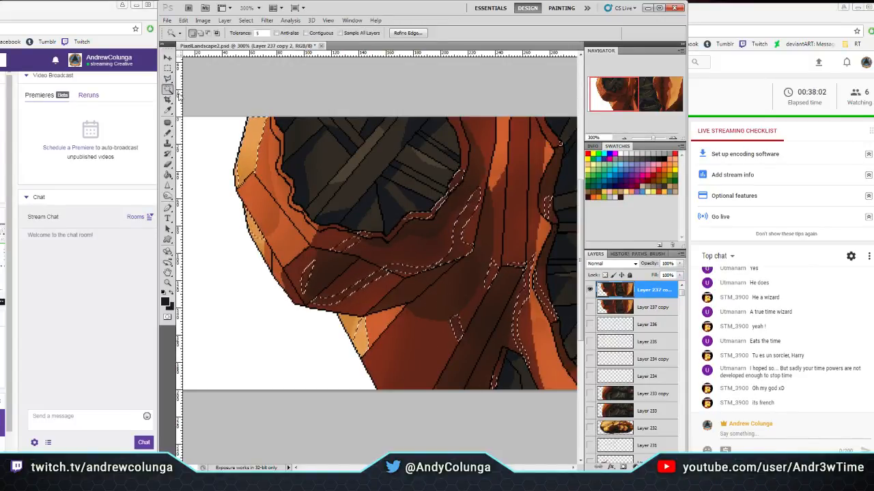
pyautogui.click(384, 333)
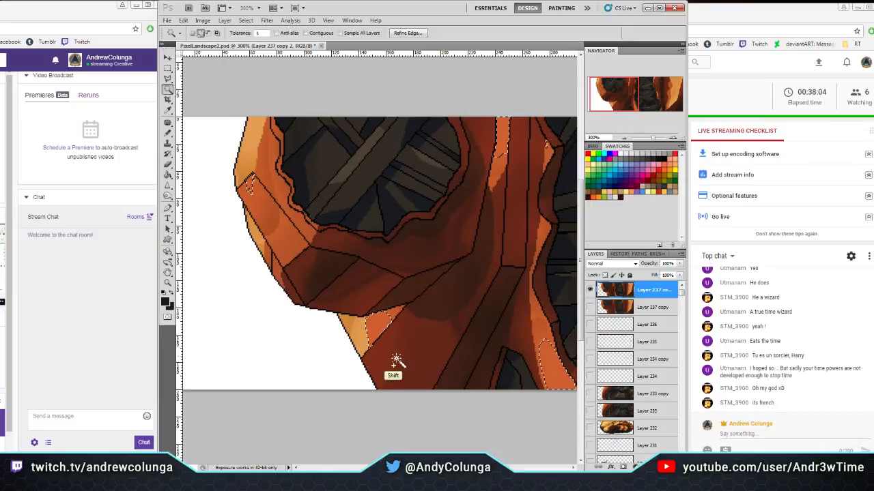
pyautogui.click(167, 196)
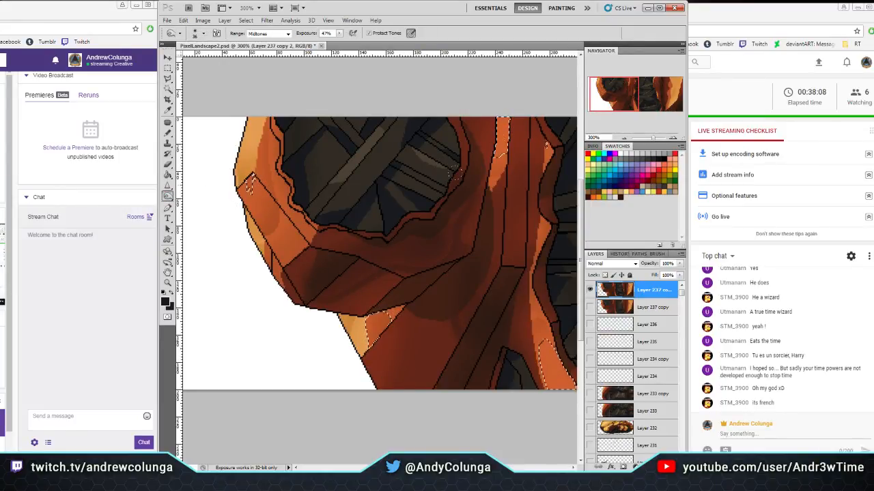
pyautogui.moveTo(643, 95); pyautogui.dragTo(660, 94)
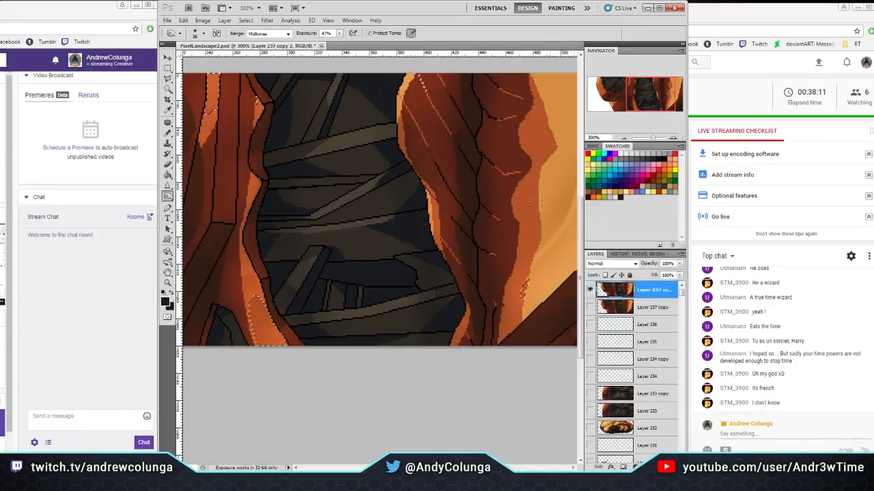
pyautogui.moveTo(659, 96); pyautogui.dragTo(691, 84)
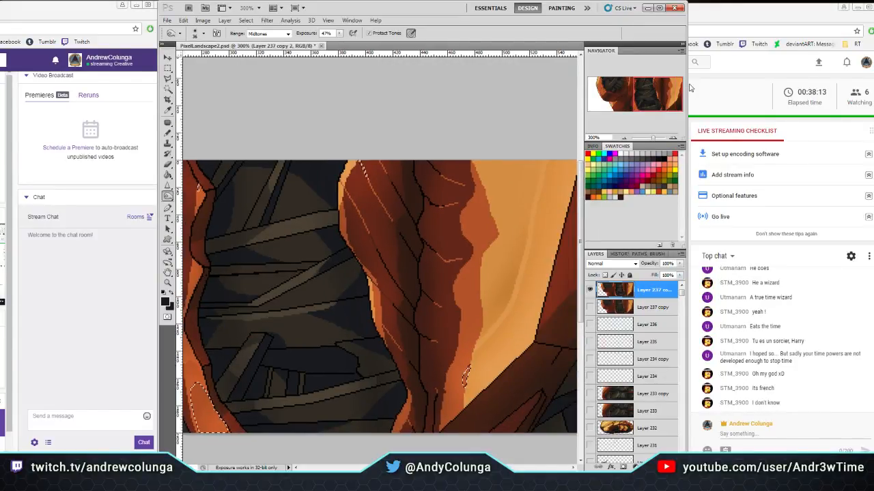
# Select the dark brown rock tones with the Magic Wand and lighten them with the Dodge tool at 97% exposure
pyautogui.press('w')
pyautogui.click(511, 263)
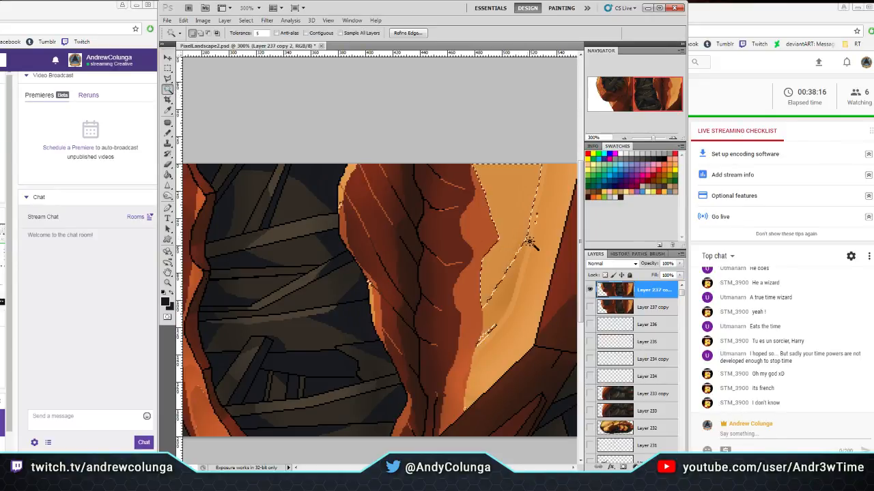
pyautogui.hotkey('ctrl', 'shift', 'i')
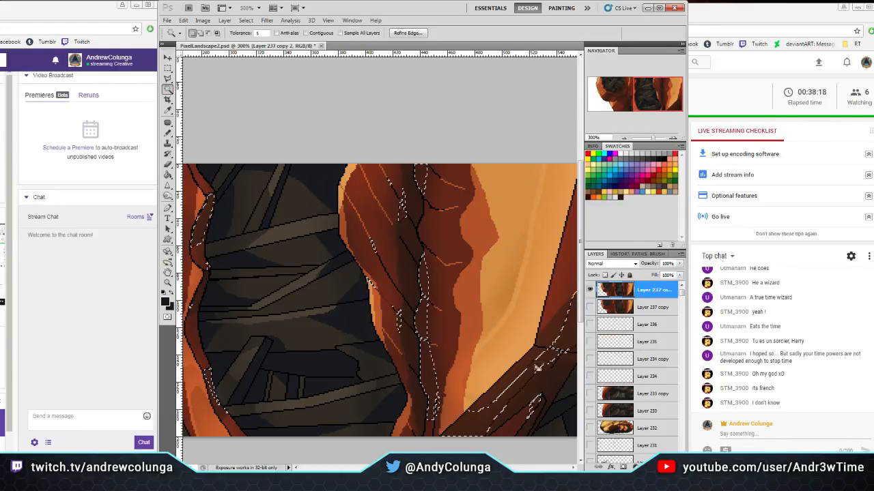
pyautogui.moveTo(167, 195); pyautogui.dragTo(200, 198)
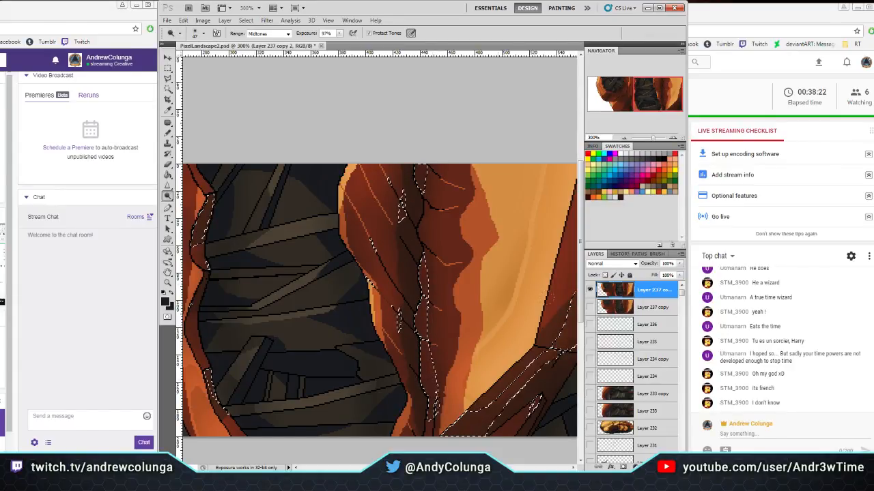
pyautogui.moveTo(273, 239); pyautogui.dragTo(552, 214)
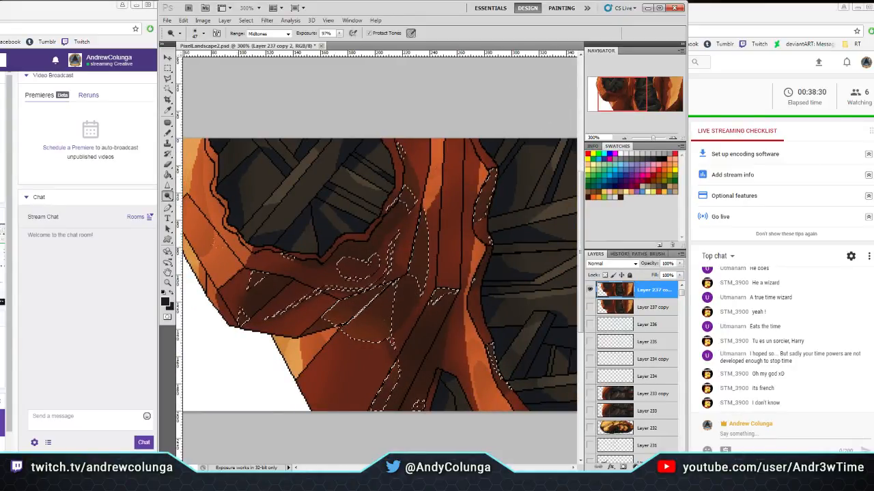
# Clear the selection around the dark brown rock
pyautogui.press('m')
pyautogui.click(236, 92)
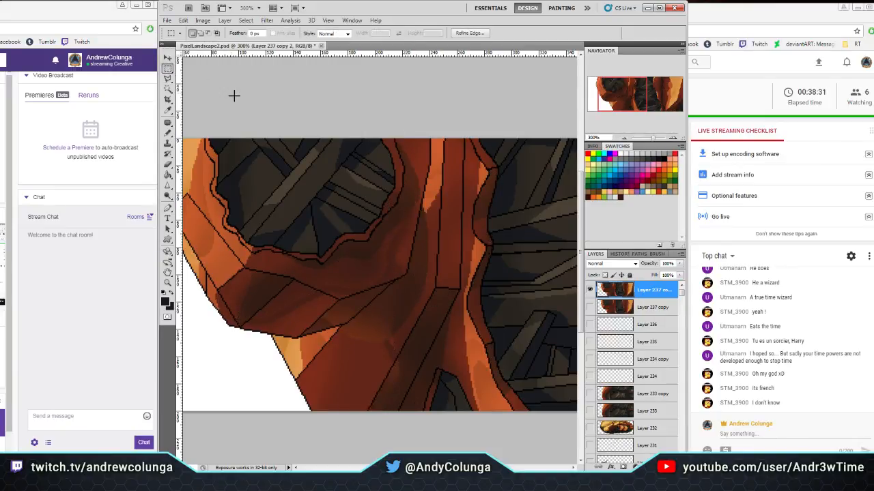
pyautogui.click(167, 78)
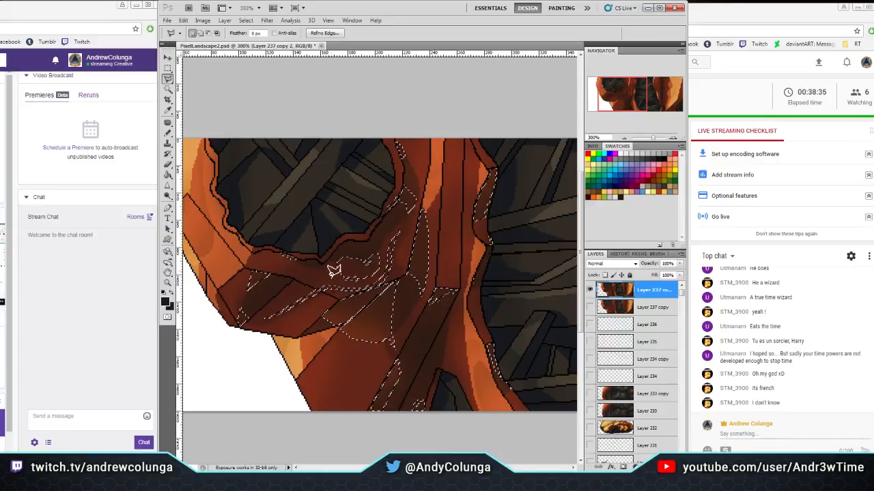
pyautogui.click(167, 68)
pyautogui.click(196, 96)
# Select the red-brown facets with the Magic Wand and darken them below the opening and down the column with the Burn tool at 47% exposure
pyautogui.click(167, 90)
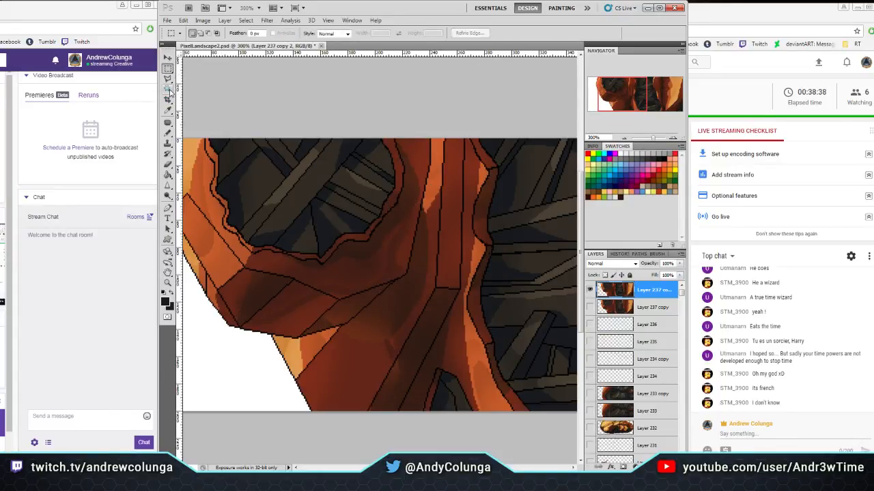
pyautogui.click(344, 384)
pyautogui.click(168, 196)
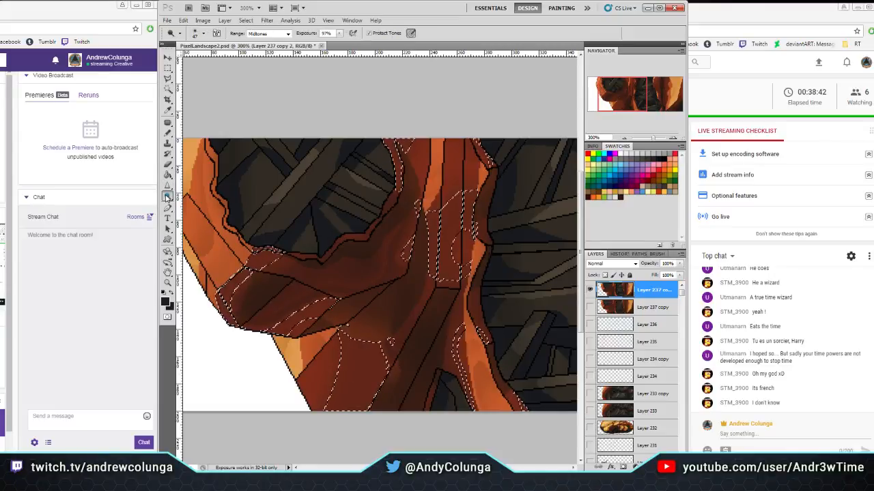
pyautogui.moveTo(176, 198); pyautogui.dragTo(205, 203)
pyautogui.moveTo(279, 315)
pyautogui.mouseDown()
pyautogui.moveTo(254, 290)
pyautogui.moveTo(272, 300)
pyautogui.moveTo(279, 322)
pyautogui.mouseUp()
pyautogui.moveTo(447, 263); pyautogui.dragTo(446, 180)
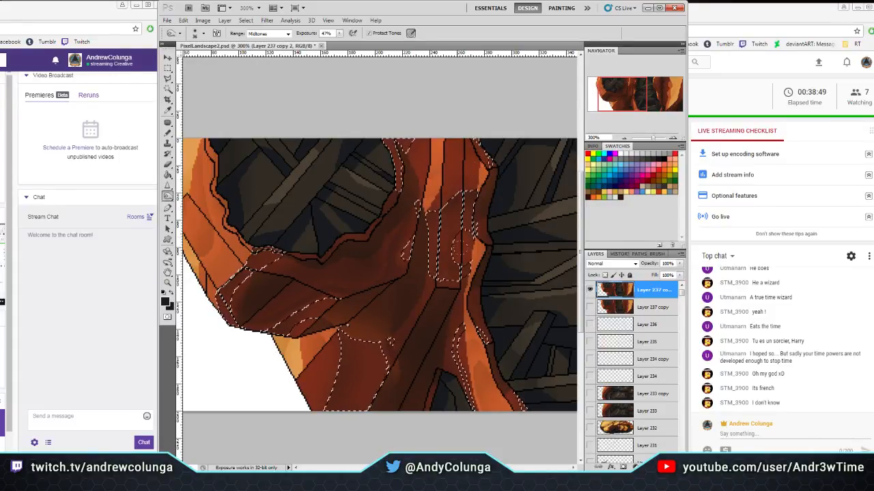
pyautogui.moveTo(445, 205); pyautogui.dragTo(451, 300)
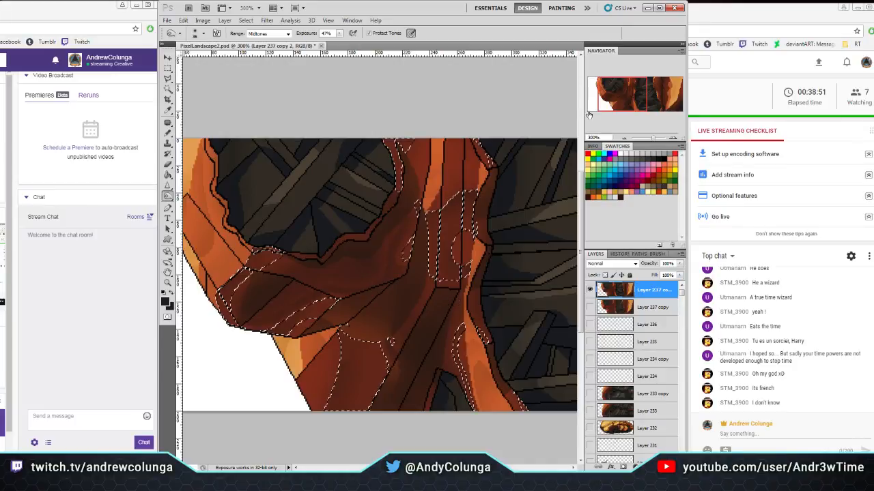
# Clear the selection around the red-brown facets and get the Magic Wand ready for a new colour selection
pyautogui.moveTo(621, 94); pyautogui.dragTo(657, 97)
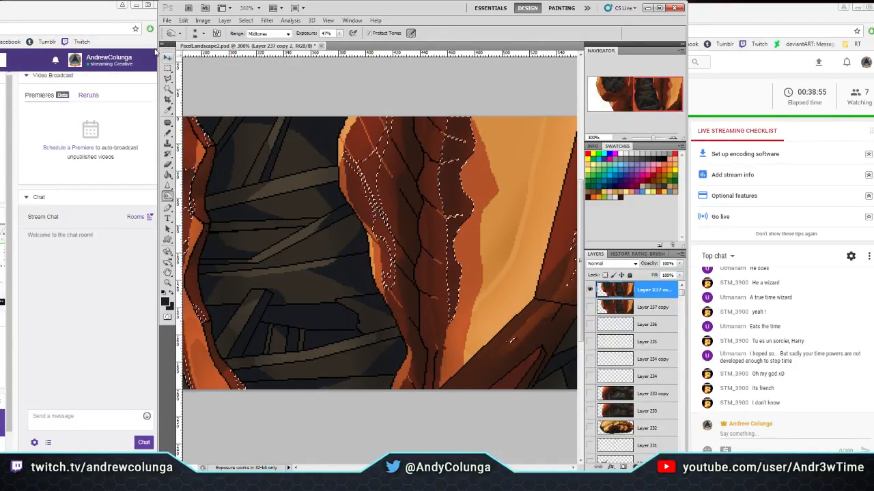
pyautogui.click(167, 69)
pyautogui.click(191, 91)
pyautogui.hotkey('ctrl', 'z')
pyautogui.press('o')
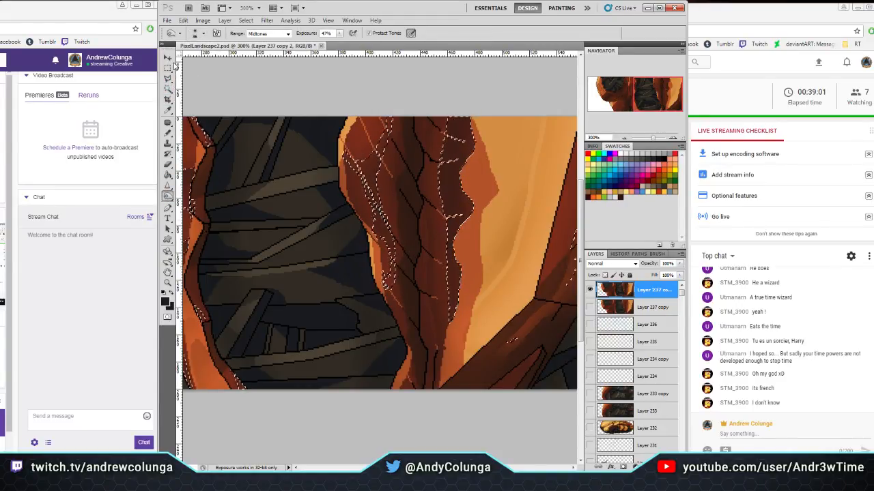
pyautogui.click(167, 68)
pyautogui.click(246, 90)
pyautogui.click(166, 89)
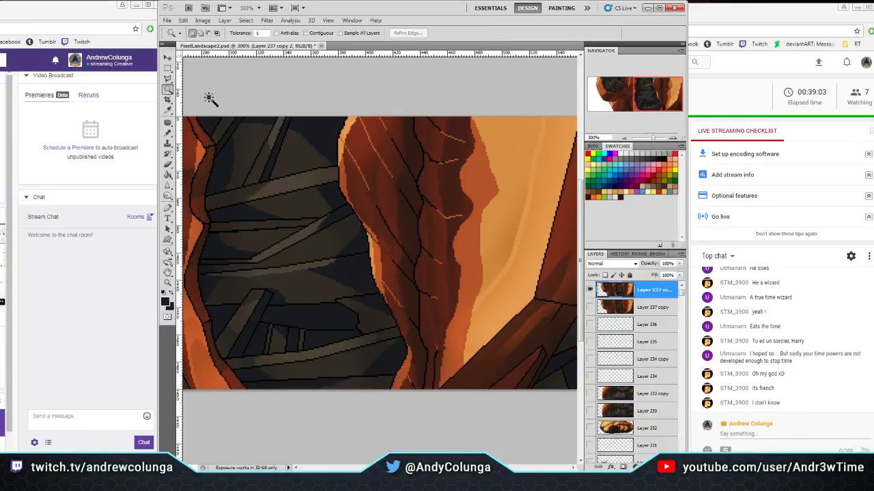
# Select the tan rock tone beside the ridged column with the Magic Wand and shade it with the Burn tool at 47% exposure
pyautogui.click(501, 182)
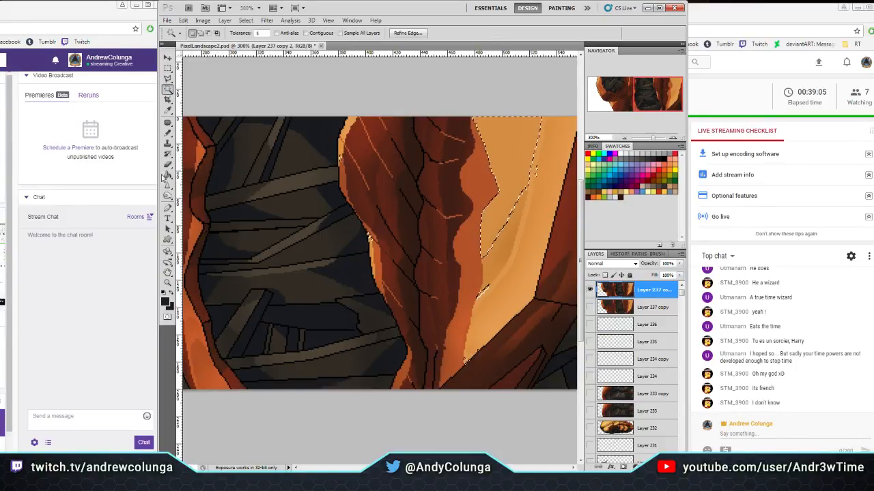
pyautogui.click(167, 196)
pyautogui.moveTo(495, 156)
pyautogui.mouseDown()
pyautogui.moveTo(481, 129)
pyautogui.moveTo(516, 171)
pyautogui.mouseUp()
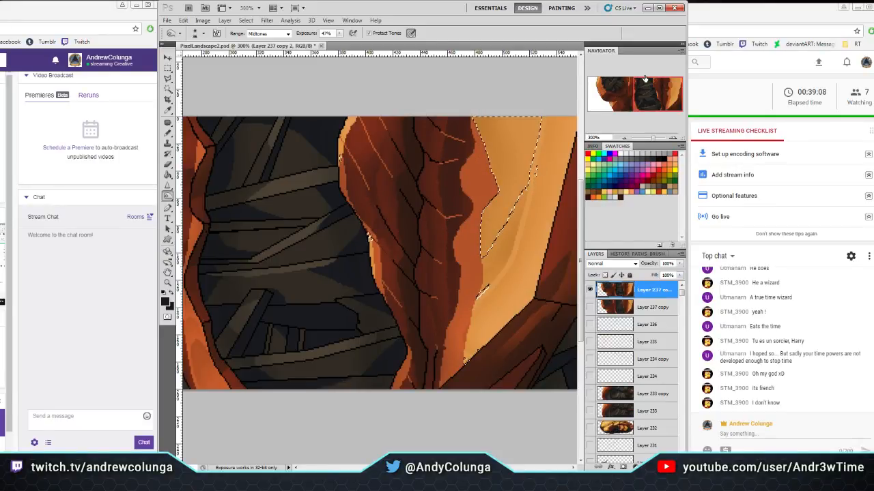
# Select the orange rock tones with the Magic Wand, lighten them with the Dodge tool at 97% exposure, and clear the selection
pyautogui.moveTo(644, 79); pyautogui.dragTo(600, 79)
pyautogui.click(167, 88)
pyautogui.click(313, 209)
pyautogui.click(168, 196)
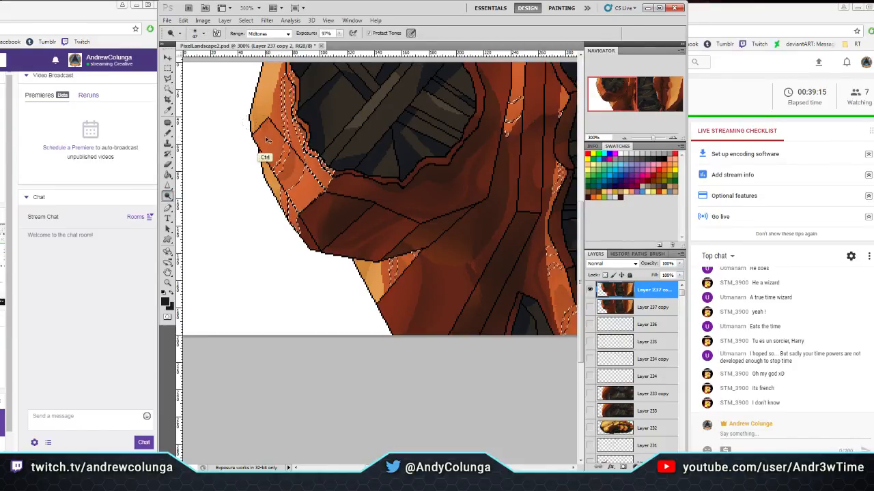
pyautogui.moveTo(411, 207)
pyautogui.mouseDown()
pyautogui.moveTo(308, 253)
pyautogui.moveTo(361, 287)
pyautogui.mouseUp()
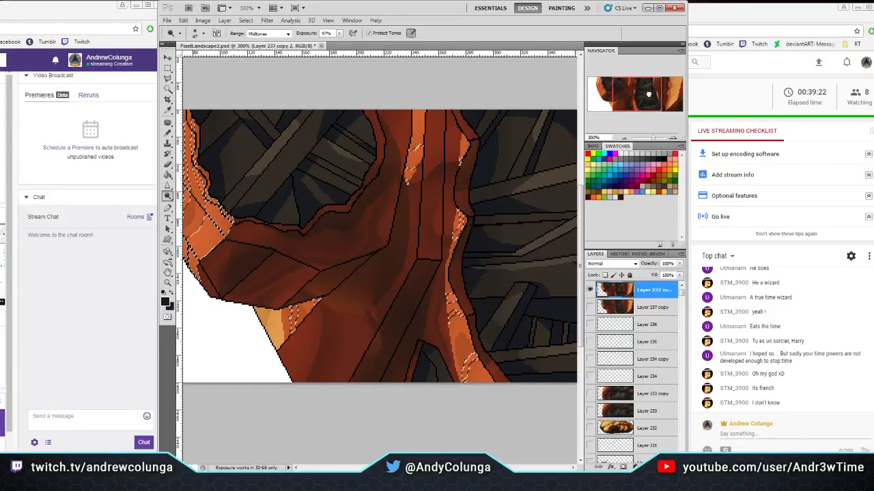
pyautogui.click(659, 94)
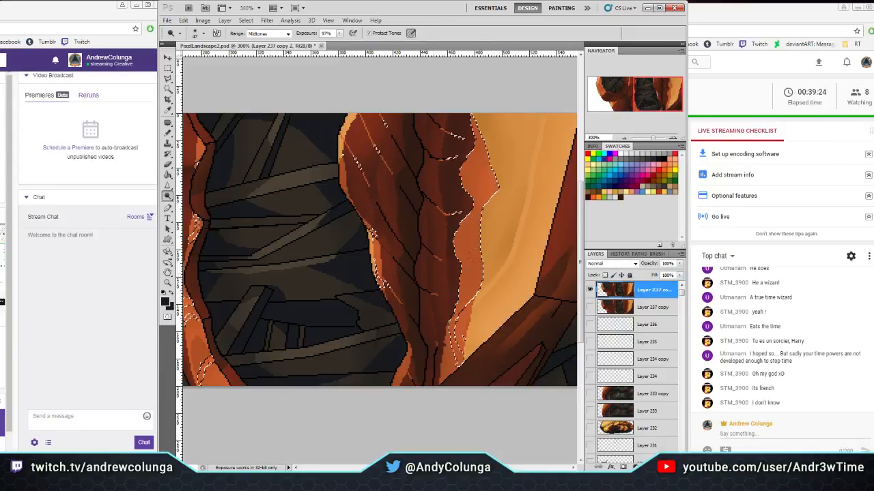
pyautogui.hotkey('ctrl', 'd')
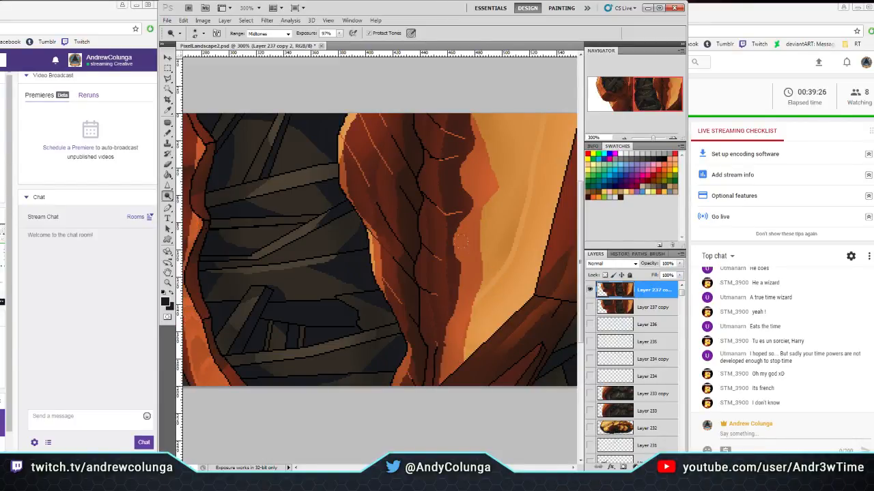
# Select the light tan strip beside the ridged column with the Magic Wand, brighten it with the Dodge tool, and deselect it
pyautogui.click(171, 88)
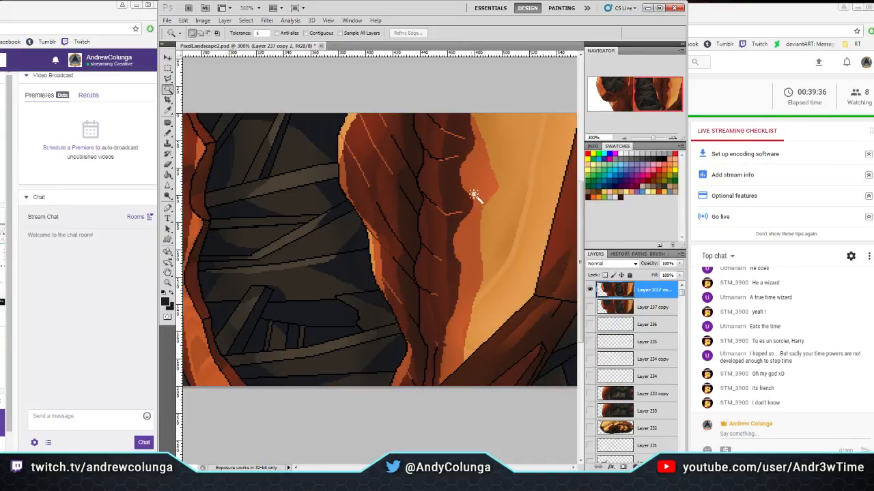
pyautogui.click(509, 179)
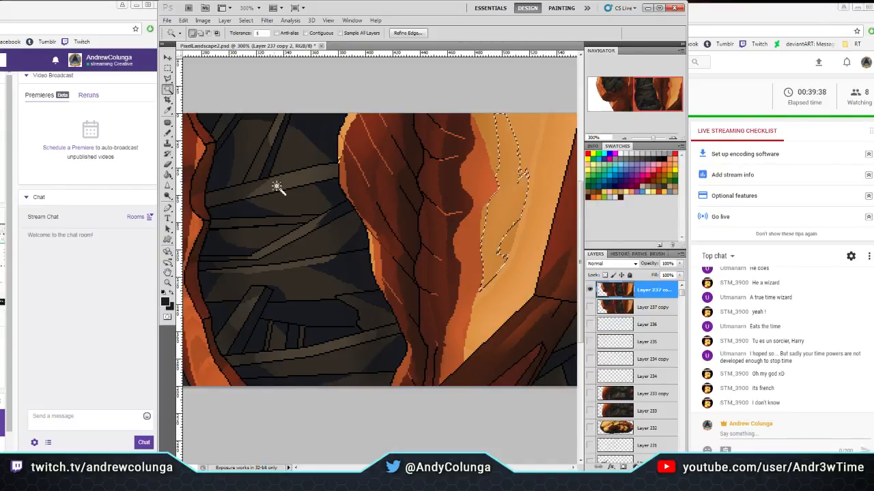
pyautogui.press('o')
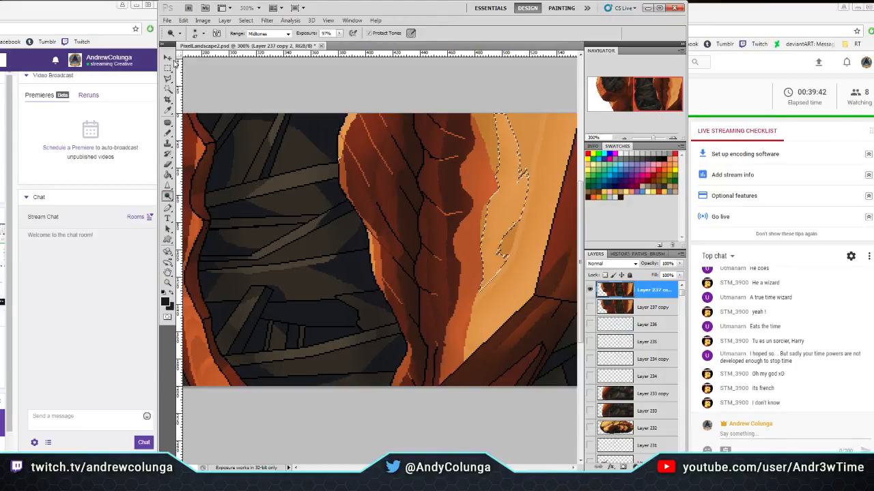
pyautogui.press('m')
pyautogui.hotkey('ctrl', 'd')
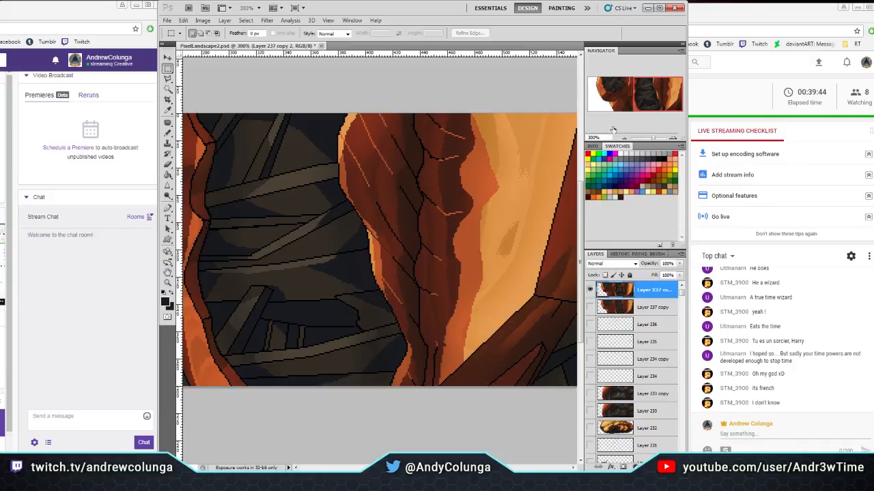
# Brighten the pale outer rim of the rock around the round opening with the Dodge tool at 97% exposure
pyautogui.moveTo(651, 80)
pyautogui.mouseDown()
pyautogui.moveTo(613, 120)
pyautogui.moveTo(597, 95)
pyautogui.mouseUp()
pyautogui.click(167, 196)
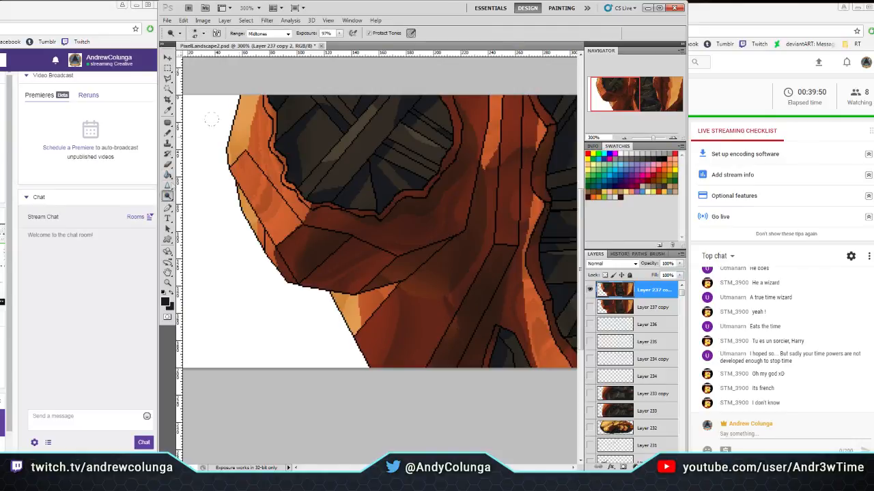
pyautogui.moveTo(236, 102)
pyautogui.mouseDown()
pyautogui.moveTo(213, 169)
pyautogui.moveTo(228, 198)
pyautogui.mouseUp()
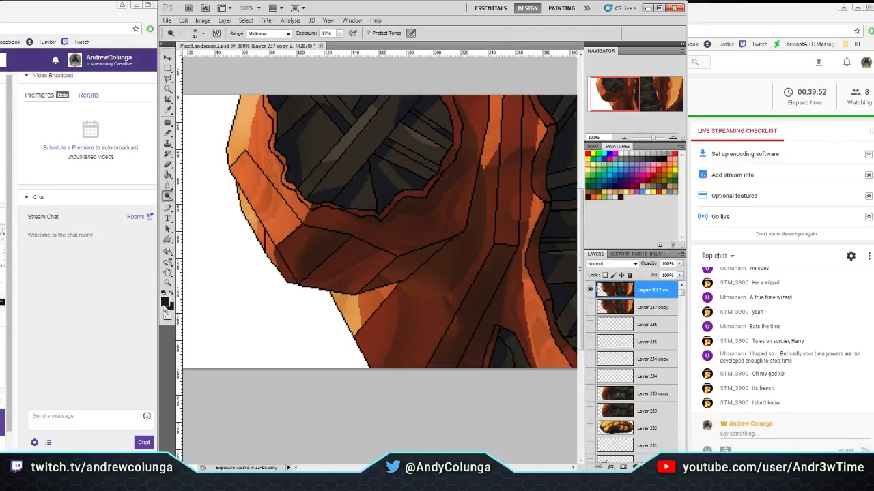
# Lighten the grey-brown planks in the large dark opening between the columns with the Dodge tool at 97% exposure
pyautogui.click(168, 282)
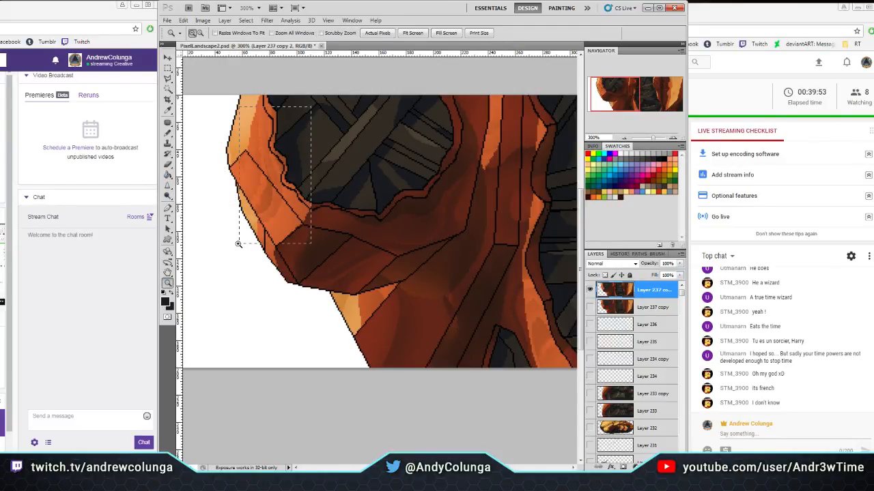
pyautogui.moveTo(238, 244); pyautogui.dragTo(238, 244)
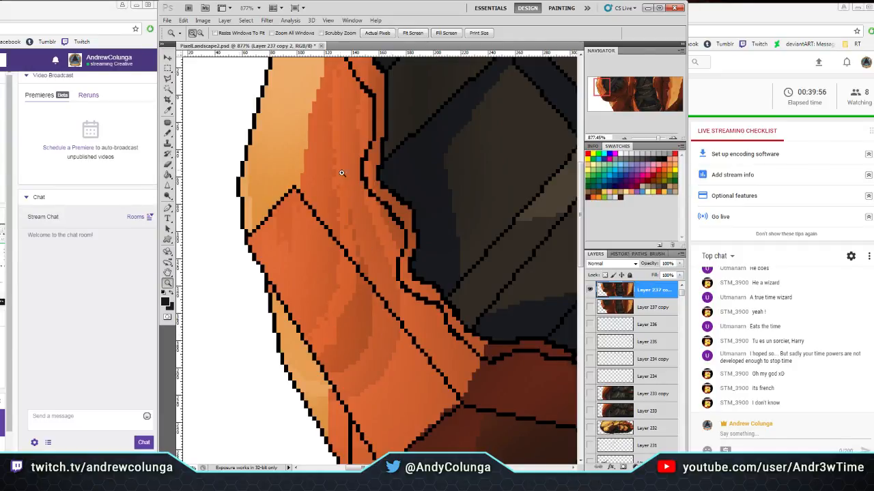
pyautogui.click(410, 34)
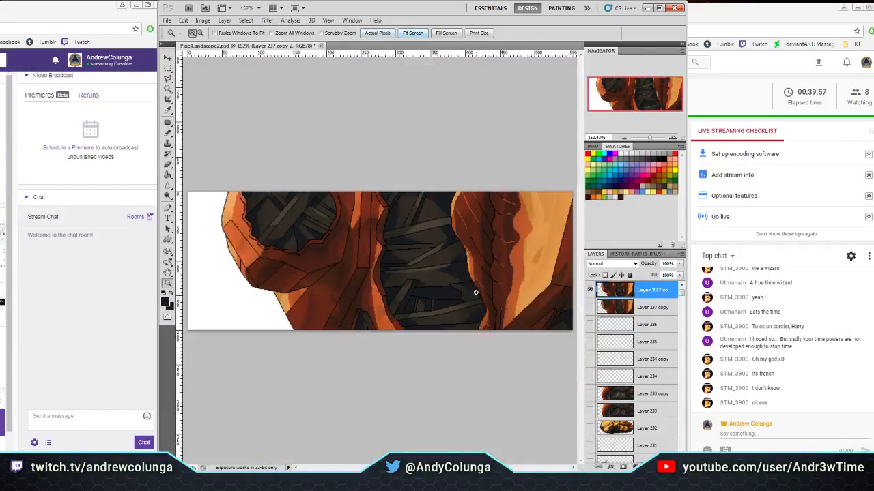
pyautogui.click(532, 245)
pyautogui.click(288, 296)
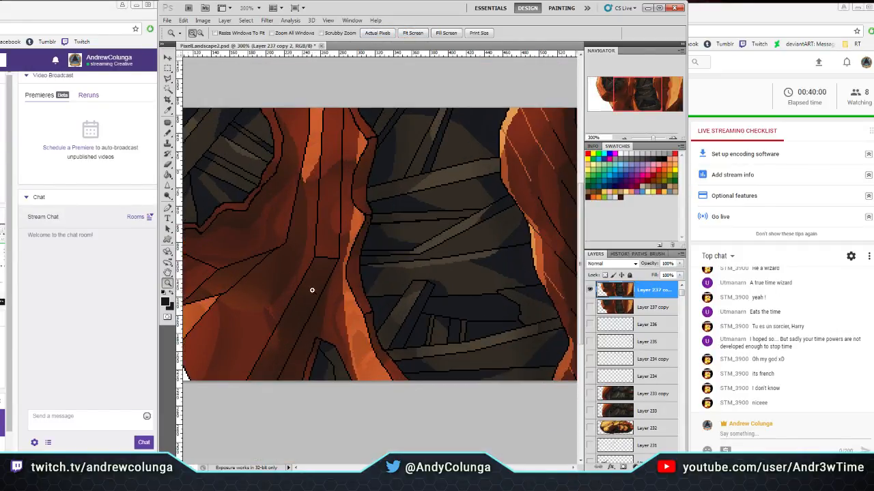
pyautogui.moveTo(623, 120); pyautogui.dragTo(609, 100)
pyautogui.click(168, 196)
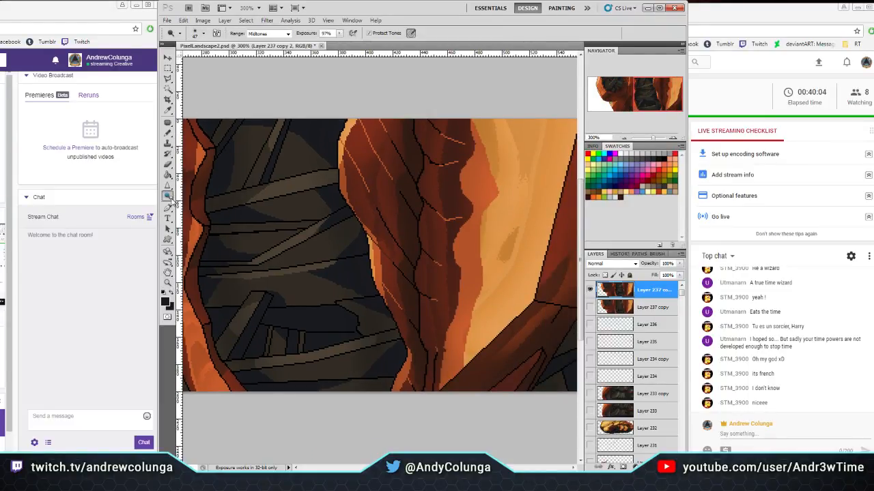
pyautogui.moveTo(314, 183); pyautogui.dragTo(266, 194)
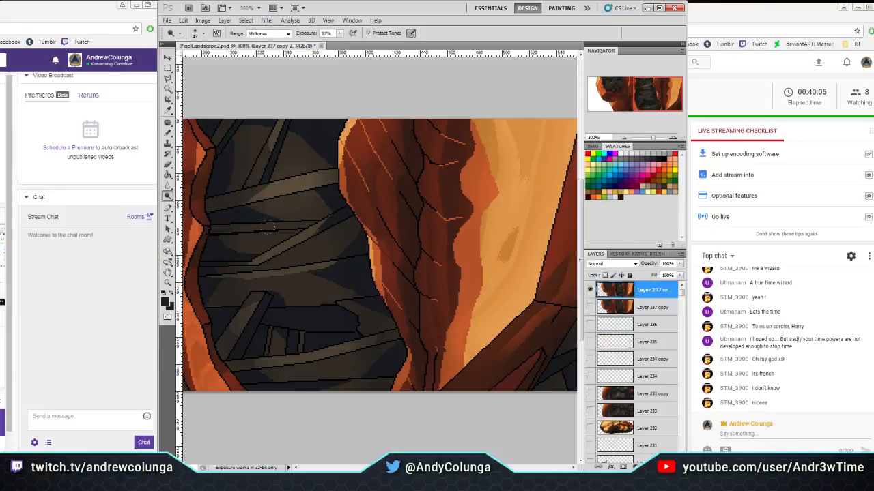
# Add a new empty layer above Layer 237 copy 2 and switch to the Pencil tool
pyautogui.moveTo(654, 85); pyautogui.dragTo(617, 86)
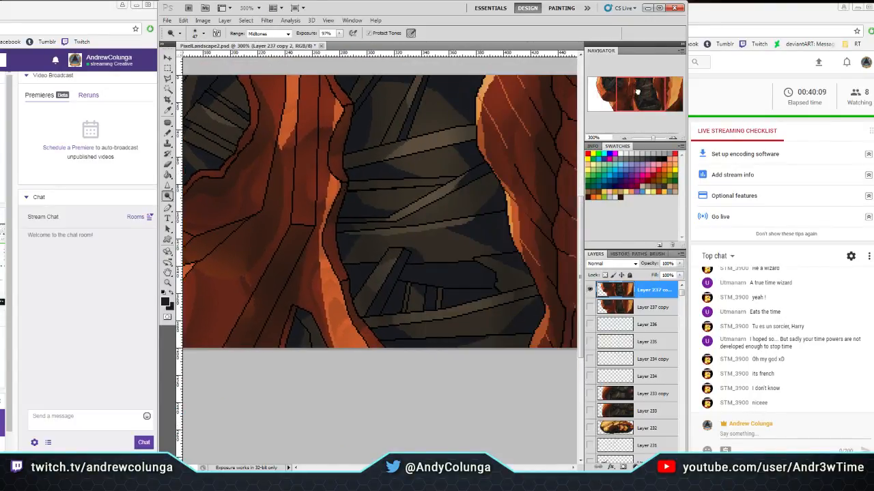
pyautogui.moveTo(637, 91); pyautogui.dragTo(648, 87)
pyautogui.click(681, 253)
pyautogui.click(735, 27)
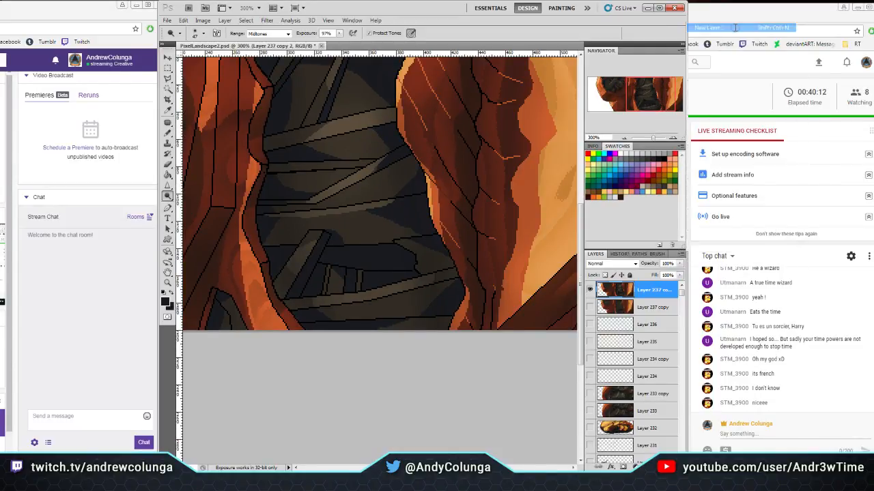
pyautogui.click(504, 153)
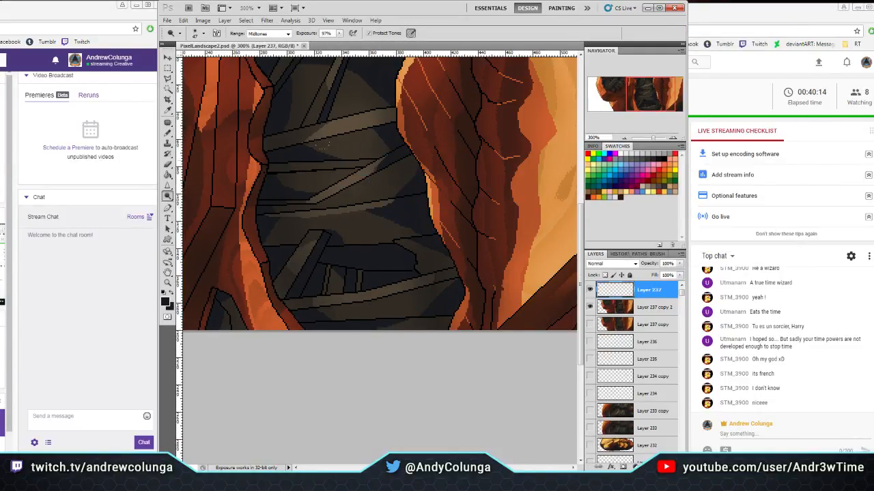
pyautogui.click(167, 134)
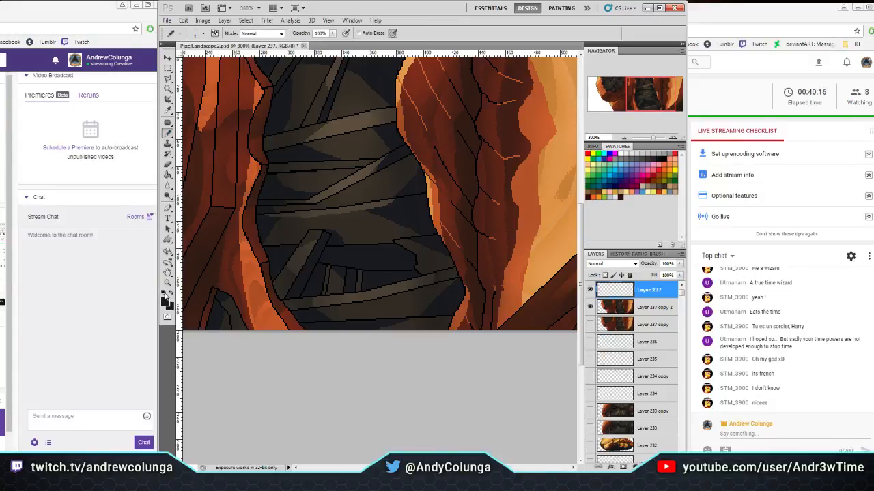
# Save the PixelLandscape2.psd document under its existing name
pyautogui.click(167, 20)
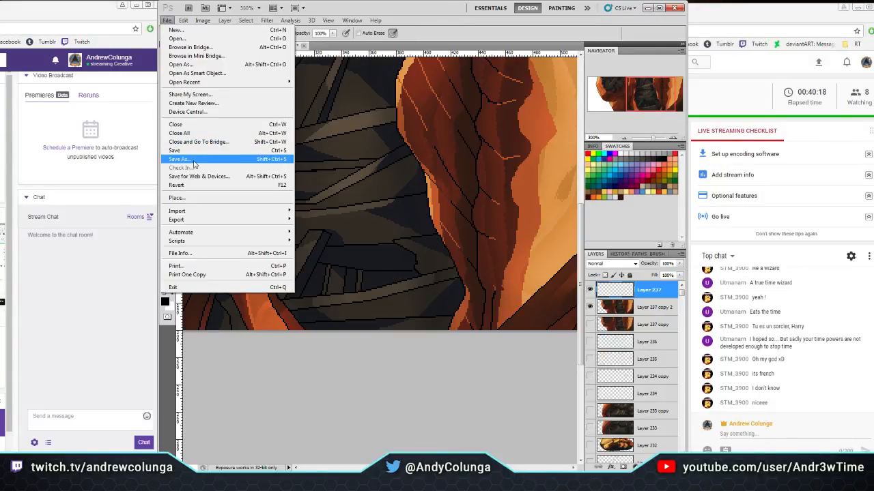
pyautogui.click(192, 152)
pyautogui.moveTo(23, 19)
pyautogui.mouseDown()
pyautogui.moveTo(209, 19)
pyautogui.moveTo(8, 19)
pyautogui.mouseUp()
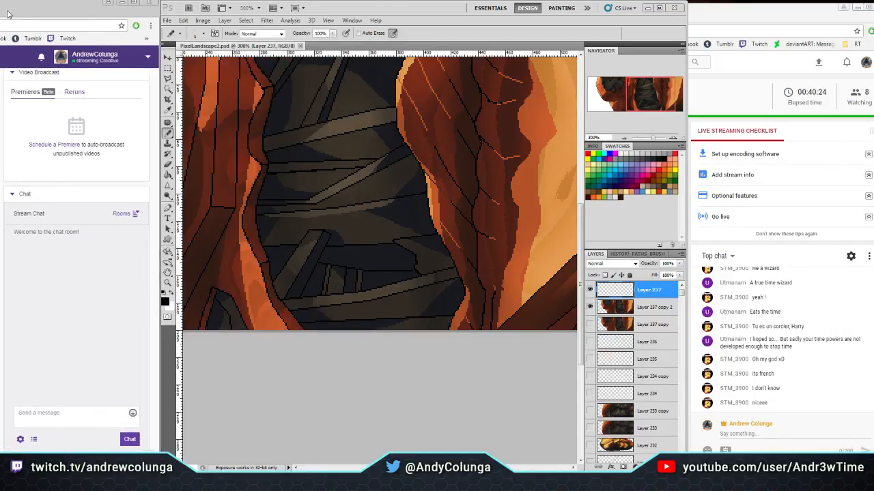
pyautogui.click(167, 142)
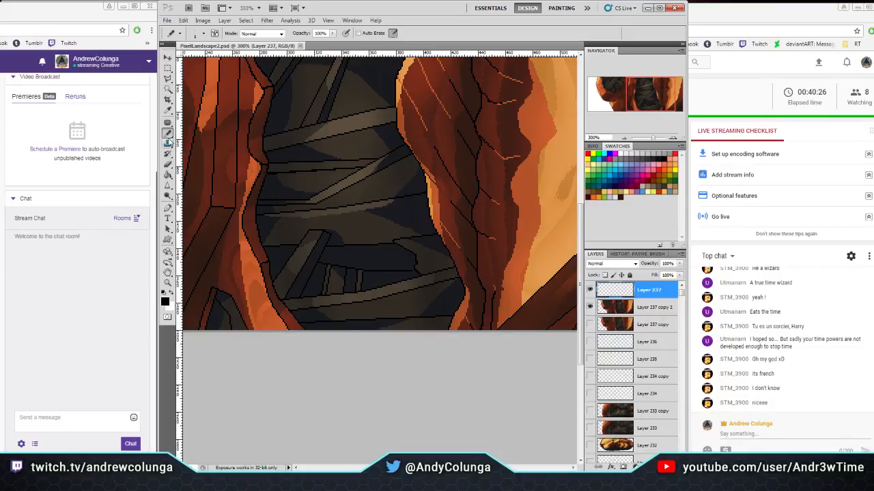
pyautogui.click(167, 283)
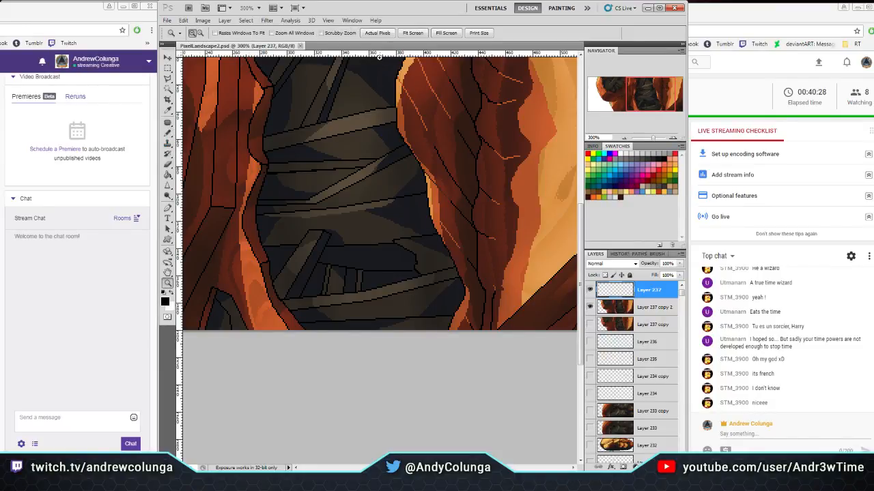
pyautogui.click(414, 33)
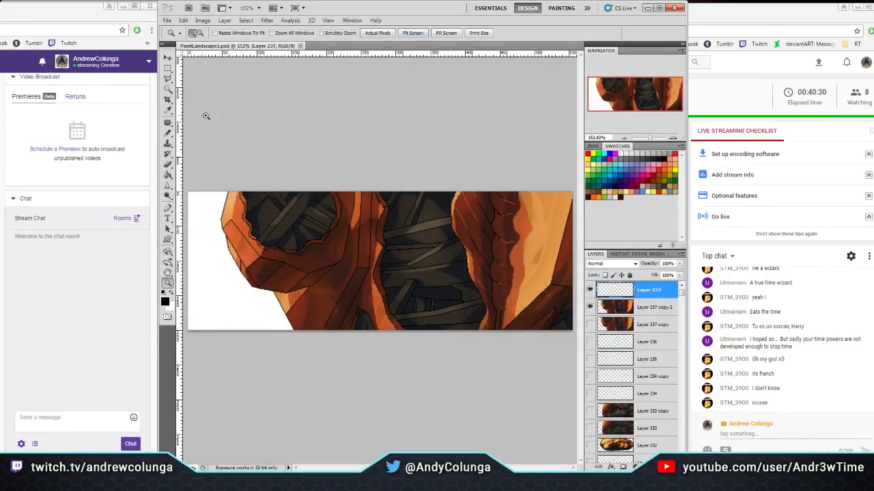
pyautogui.click(276, 226)
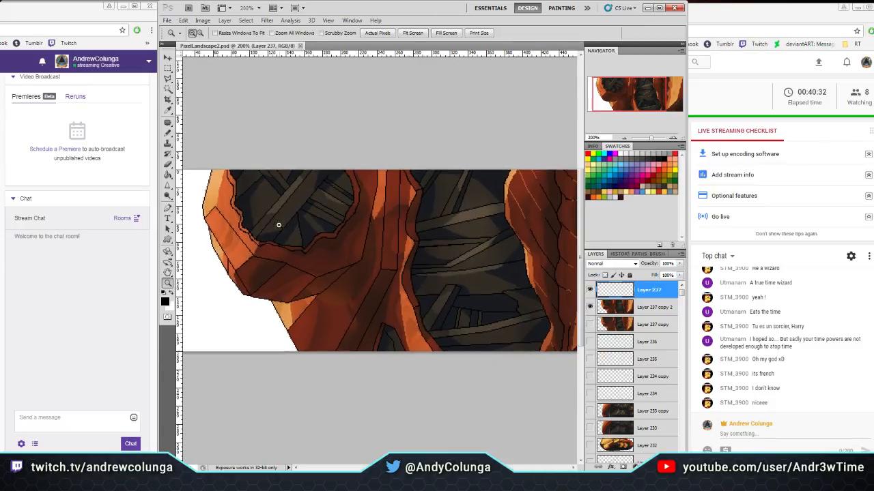
pyautogui.click(262, 222)
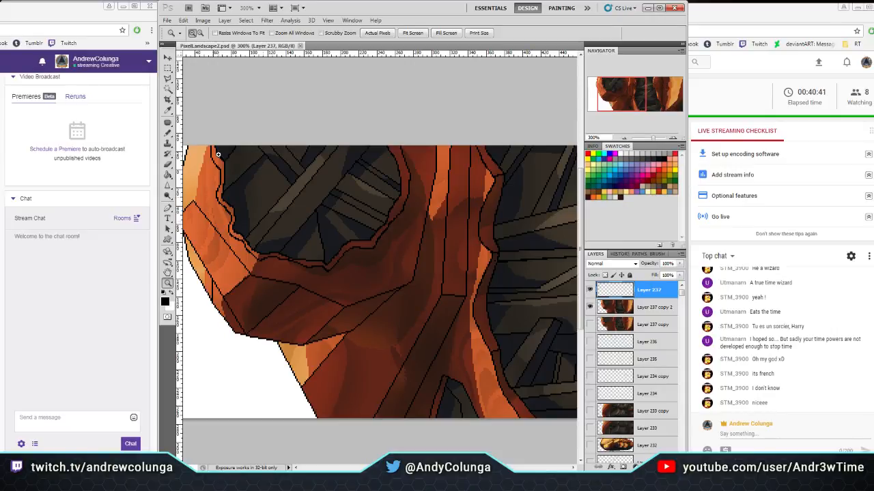
pyautogui.press('w')
pyautogui.click(312, 202)
pyautogui.press('m')
pyautogui.hotkey('ctrl', 'd')
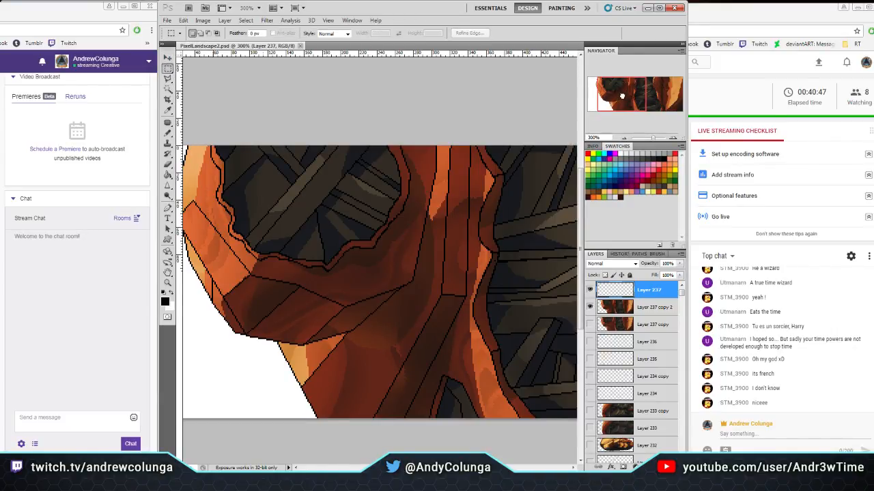
# Replace the Pencil tool's current brushes with the Cobra_Venom_Brushes set
pyautogui.moveTo(621, 96); pyautogui.dragTo(648, 95)
pyautogui.press('b')
pyautogui.click(196, 33)
pyautogui.click(271, 49)
pyautogui.click(307, 333)
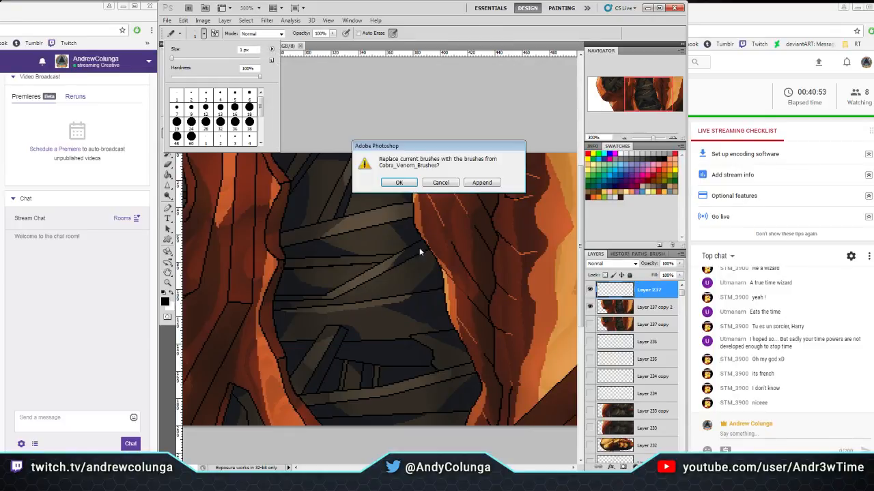
pyautogui.click(408, 183)
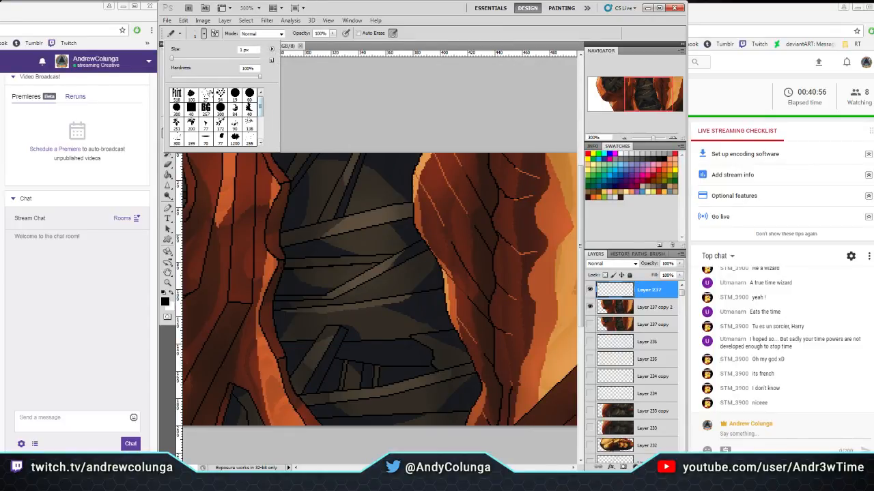
# Choose the 255 px speckle brush tip for the Pencil tool, reduce it to 49 px and undo a test stamp
pyautogui.scroll(-3, 259, 109)
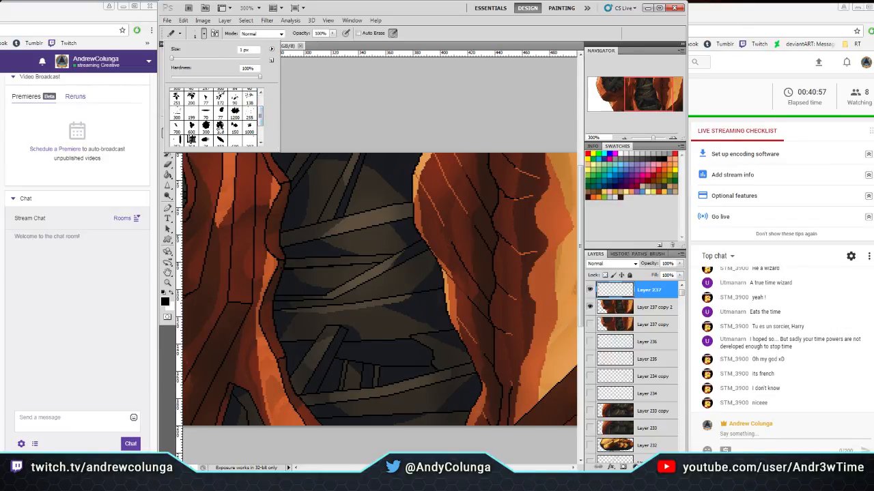
pyautogui.click(220, 126)
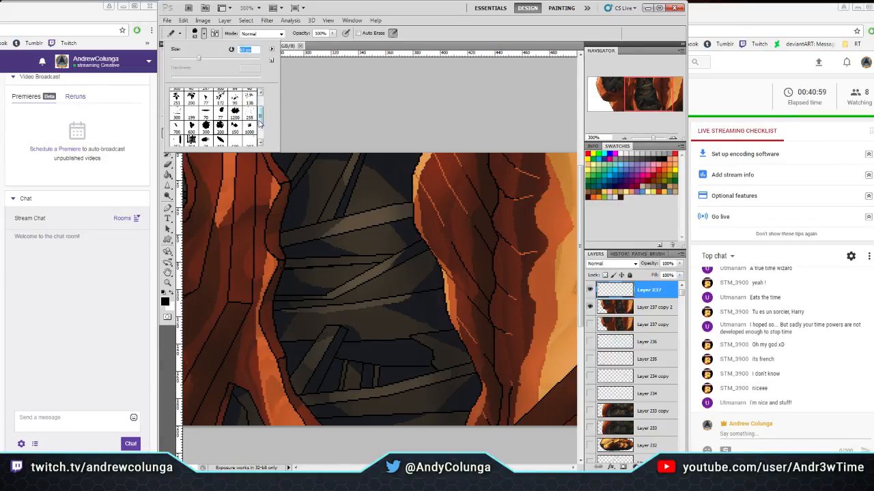
pyautogui.click(249, 112)
pyautogui.moveTo(217, 59); pyautogui.dragTo(194, 58)
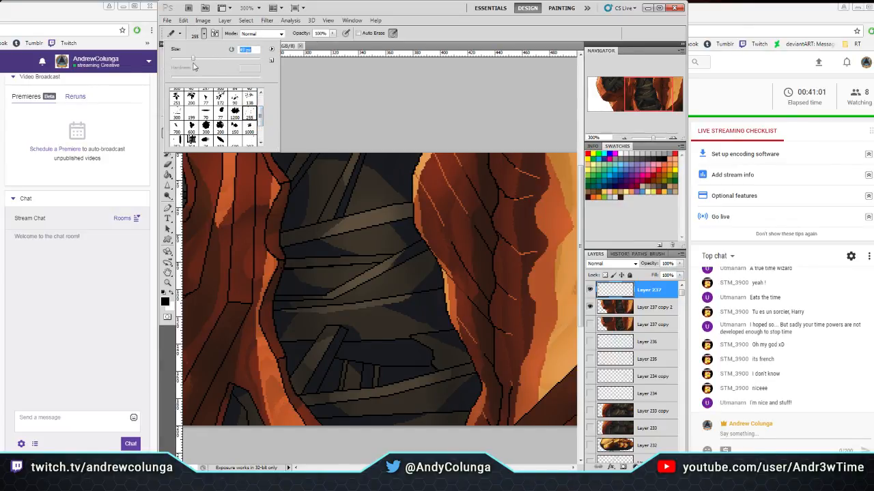
pyautogui.click(419, 212)
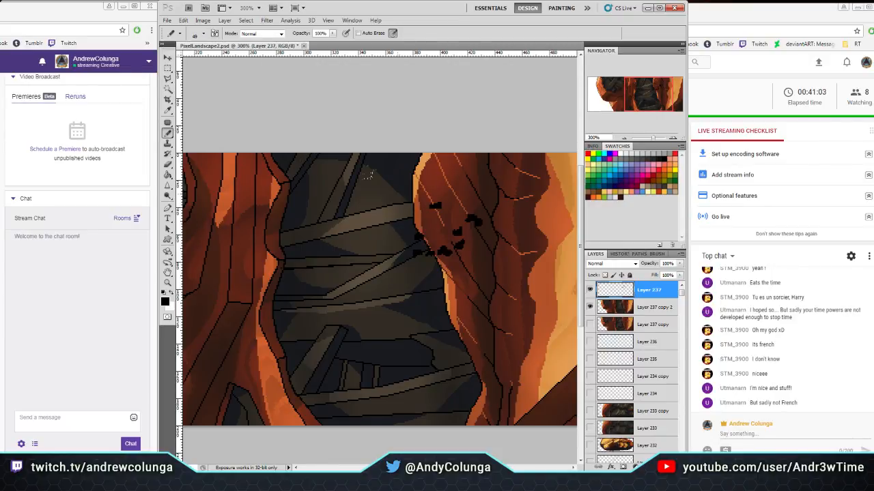
pyautogui.hotkey('ctrl', 'z')
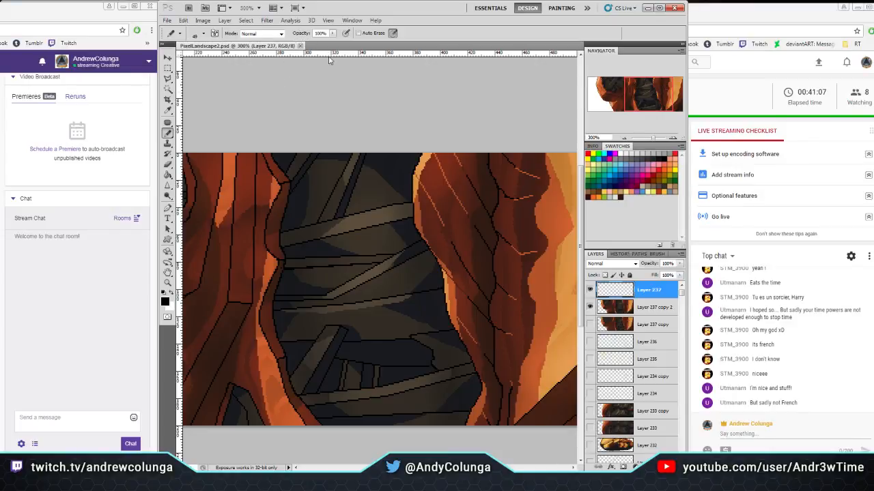
# Lower the Pencil opacity to 32% and stamp dark speckles over the right-hand rock column and its base
pyautogui.moveTo(332, 33); pyautogui.dragTo(303, 46)
pyautogui.moveTo(633, 101); pyautogui.dragTo(652, 100)
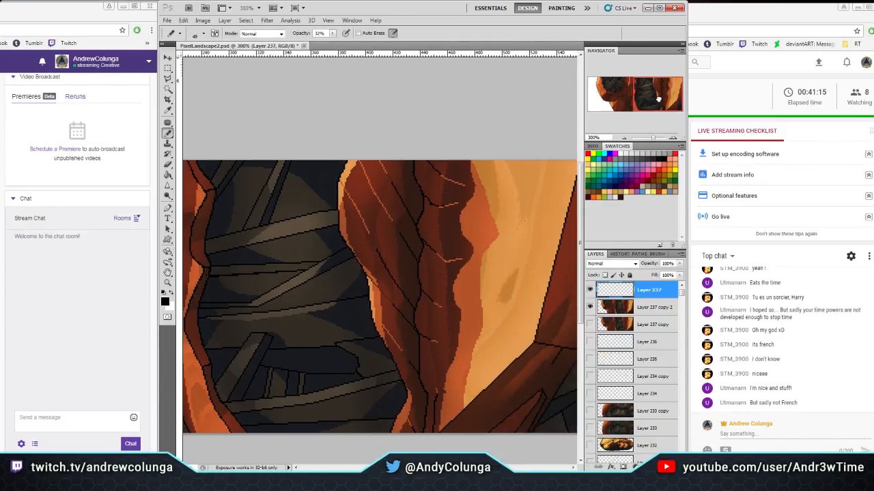
pyautogui.moveTo(439, 409); pyautogui.dragTo(456, 383)
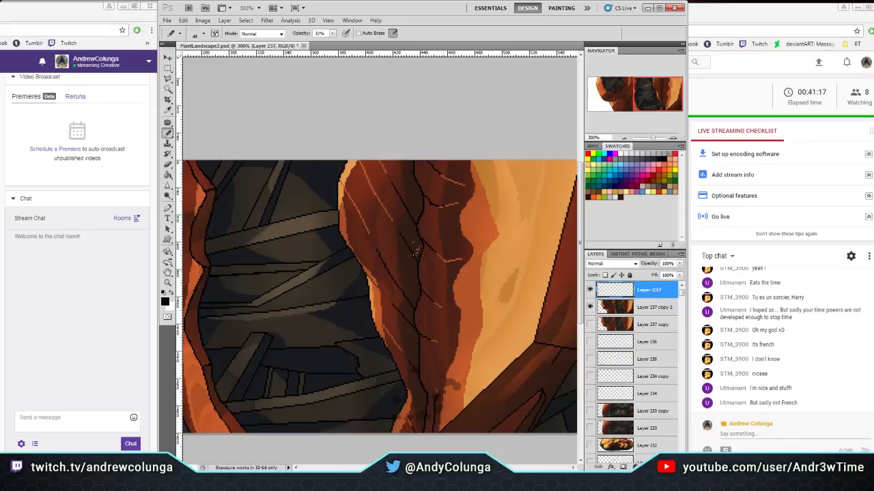
pyautogui.moveTo(358, 235); pyautogui.dragTo(401, 202)
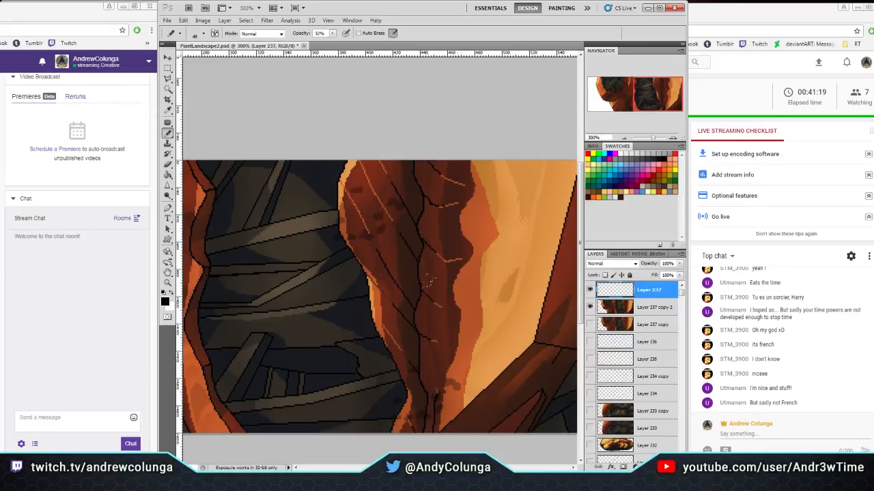
pyautogui.moveTo(488, 290); pyautogui.dragTo(459, 322)
pyautogui.click(441, 305)
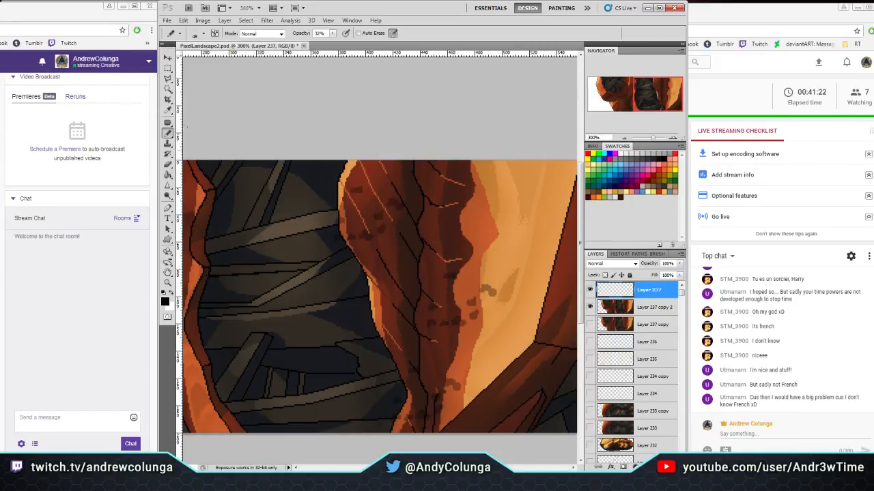
pyautogui.press('e')
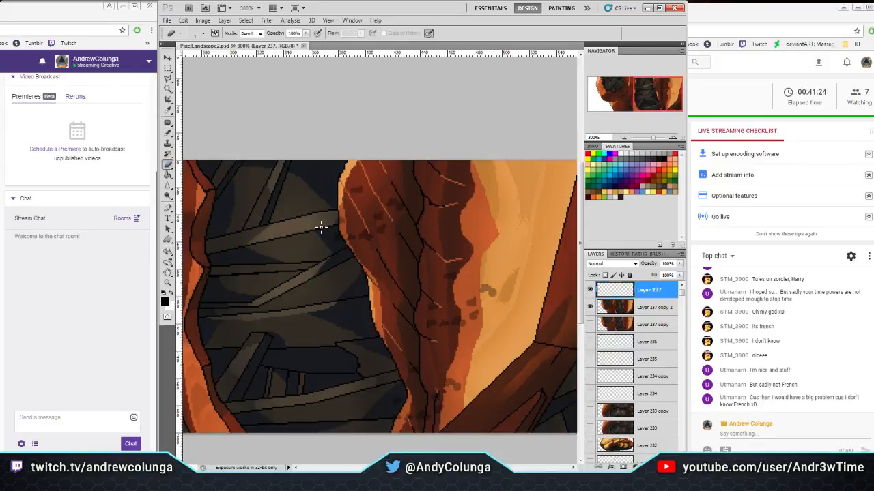
pyautogui.press('b')
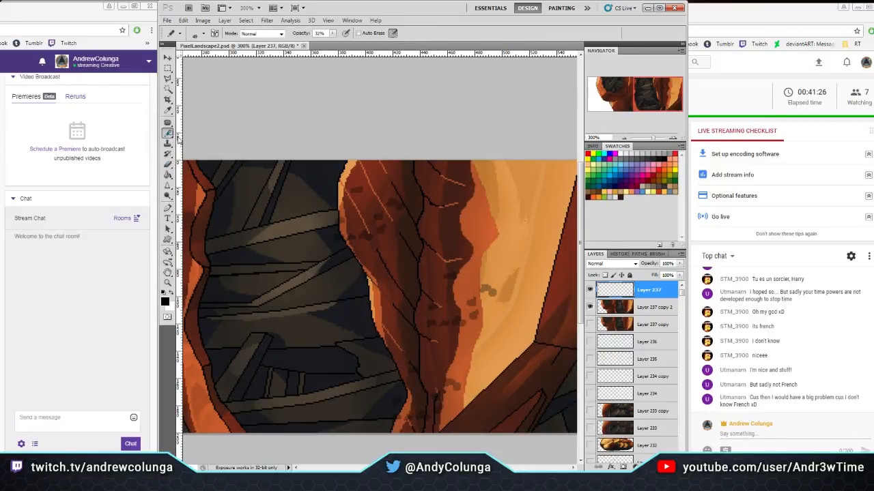
pyautogui.moveTo(488, 290)
pyautogui.mouseDown()
pyautogui.moveTo(428, 300)
pyautogui.moveTo(422, 283)
pyautogui.mouseUp()
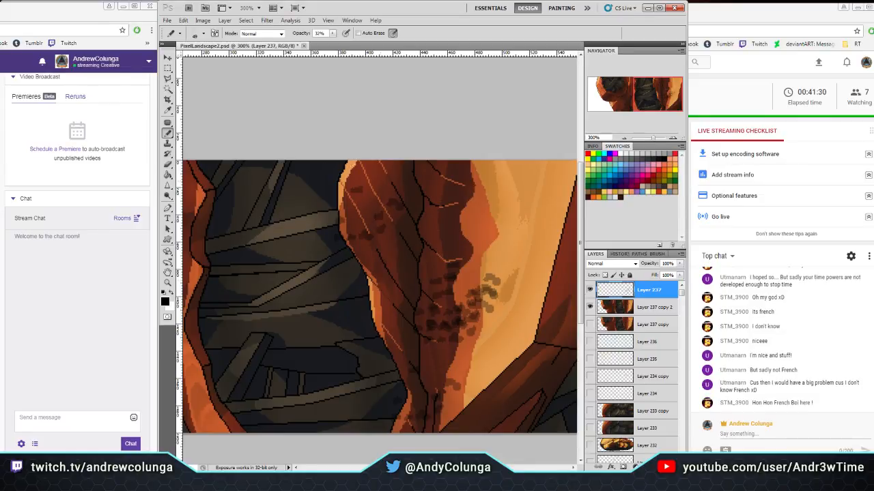
# Stamp dark speckles on the rock below the round opening and across the adjoining middle column
pyautogui.moveTo(629, 100); pyautogui.dragTo(591, 91)
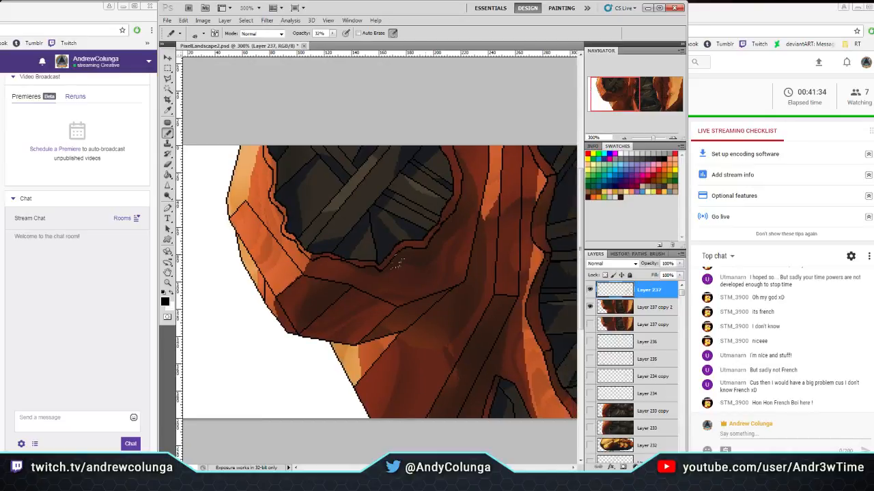
pyautogui.moveTo(397, 263)
pyautogui.mouseDown()
pyautogui.moveTo(436, 321)
pyautogui.moveTo(477, 290)
pyautogui.moveTo(450, 236)
pyautogui.mouseUp()
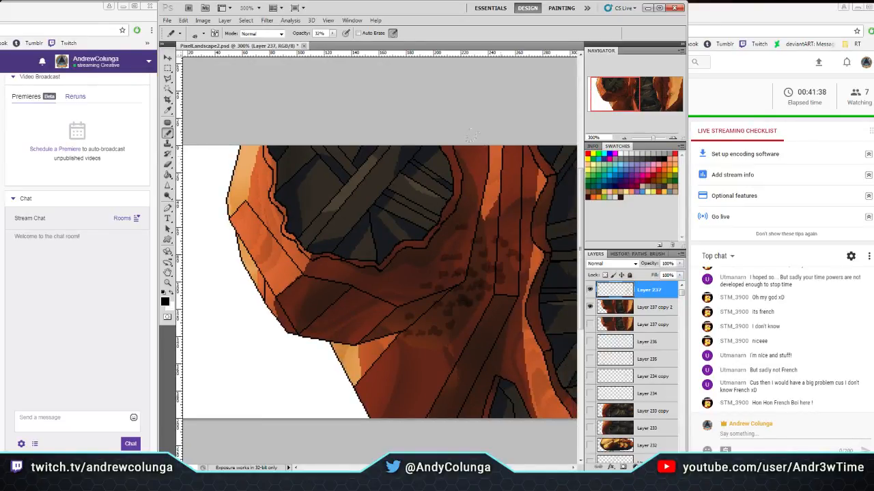
pyautogui.moveTo(630, 100); pyautogui.dragTo(653, 97)
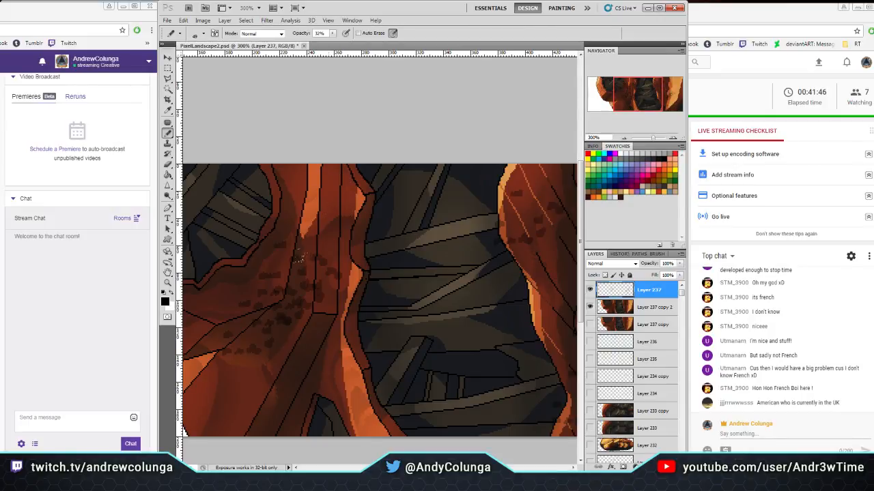
pyautogui.moveTo(304, 293); pyautogui.dragTo(331, 267)
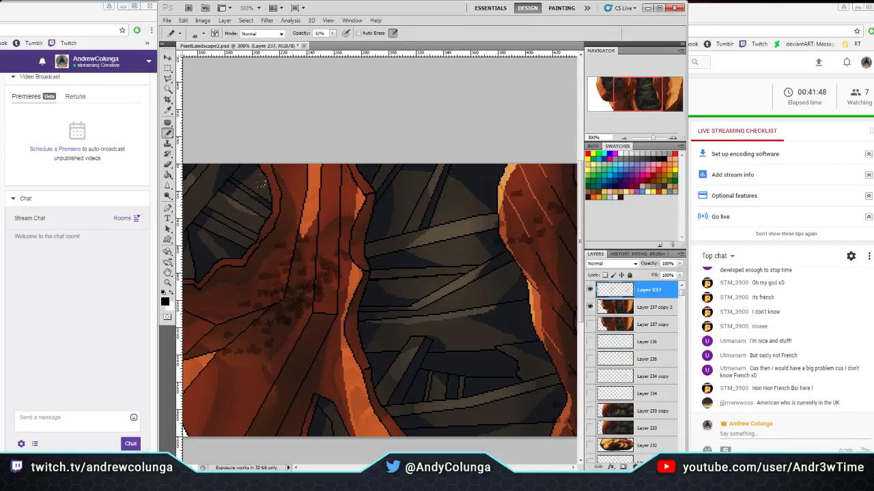
# Choose the 172 px splatter brush tip, set it to 53 px and spatter texture over the middle column
pyautogui.click(198, 32)
pyautogui.click(219, 100)
pyautogui.click(194, 58)
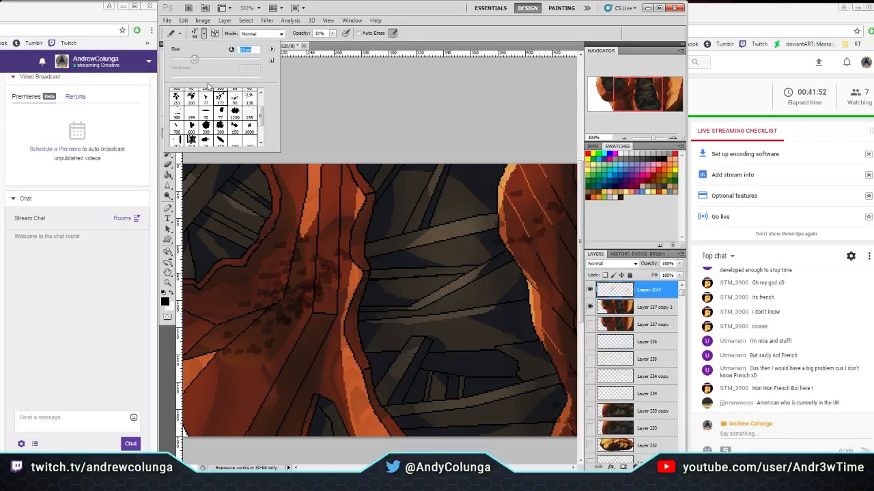
pyautogui.click(295, 283)
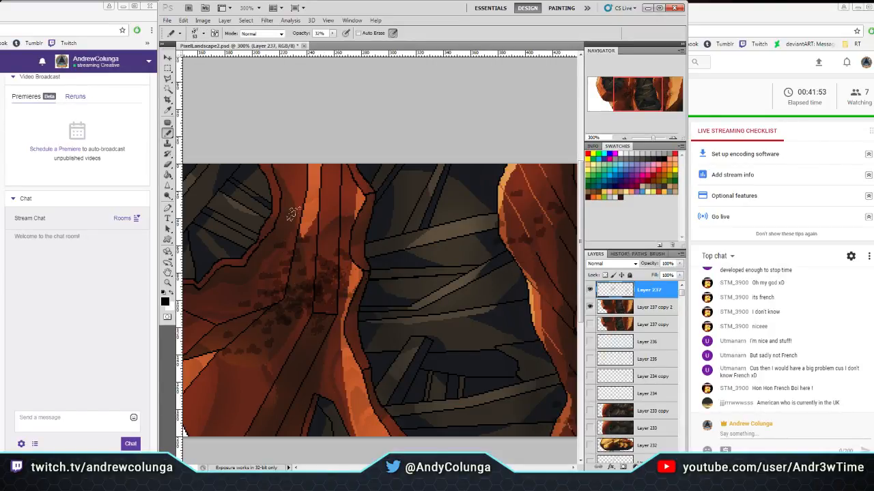
pyautogui.moveTo(293, 214); pyautogui.dragTo(348, 203)
pyautogui.moveTo(354, 366); pyautogui.dragTo(342, 389)
# Spatter dark texture down the right-hand rock column with the 53 px splatter brush
pyautogui.moveTo(519, 242); pyautogui.dragTo(405, 220)
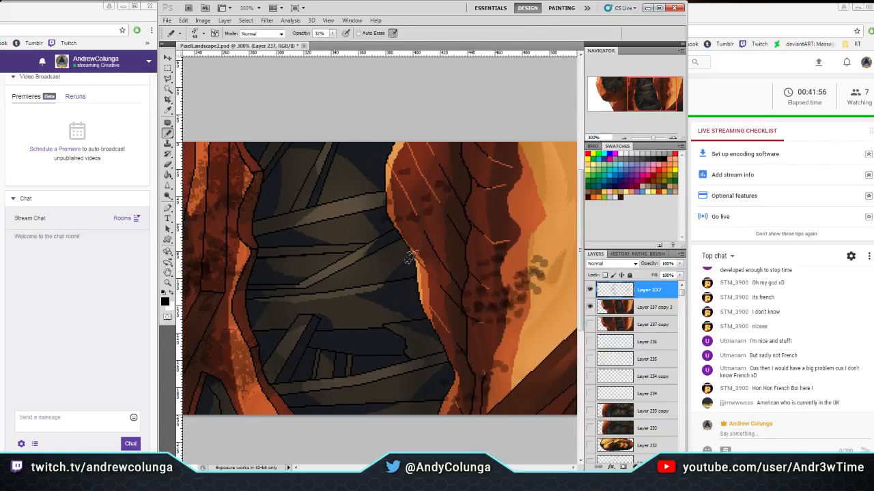
pyautogui.moveTo(409, 258); pyautogui.dragTo(481, 358)
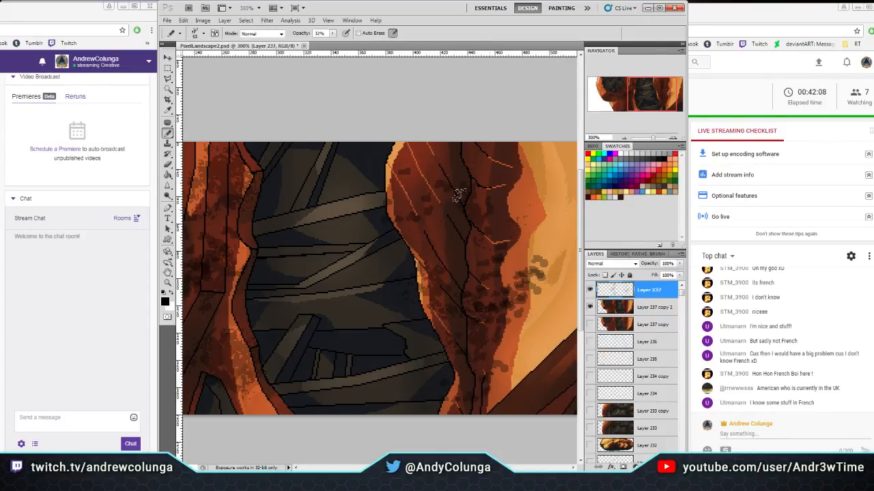
pyautogui.moveTo(458, 266); pyautogui.dragTo(476, 294)
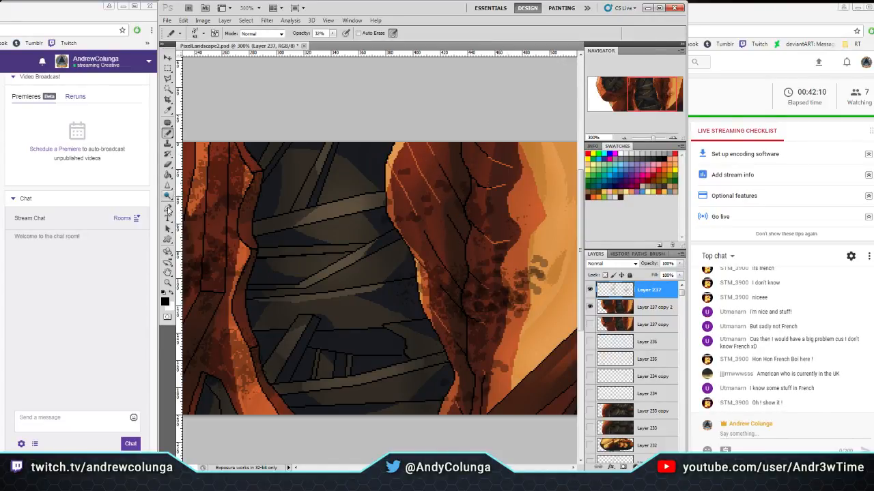
# Switch to the Smudge tool with a soft 19 px brush and blend the lowest speckles on the left rock
pyautogui.click(167, 196)
pyautogui.moveTo(168, 196); pyautogui.dragTo(191, 198)
pyautogui.click(203, 202)
pyautogui.moveTo(640, 89); pyautogui.dragTo(605, 93)
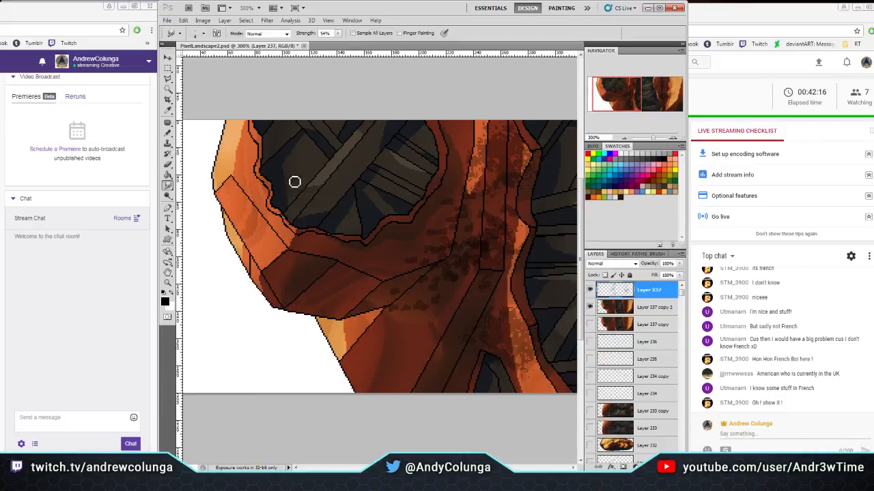
pyautogui.click(204, 33)
pyautogui.moveTo(190, 60); pyautogui.dragTo(179, 60)
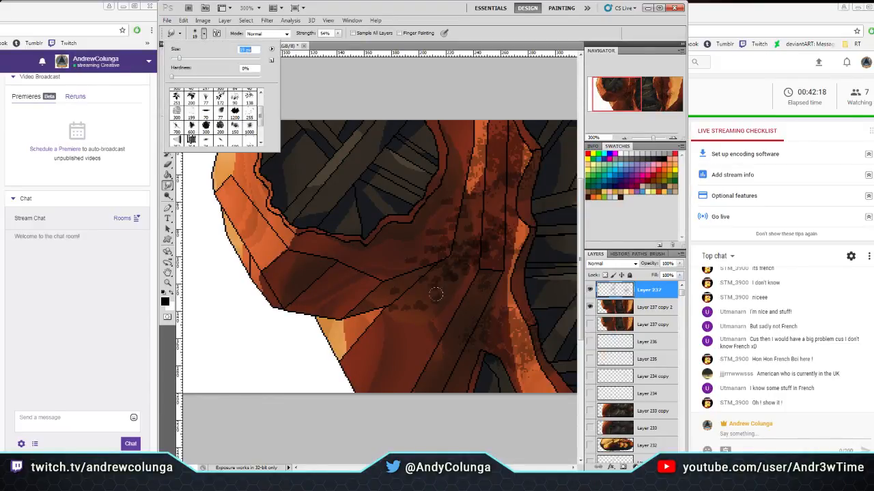
pyautogui.click(388, 311)
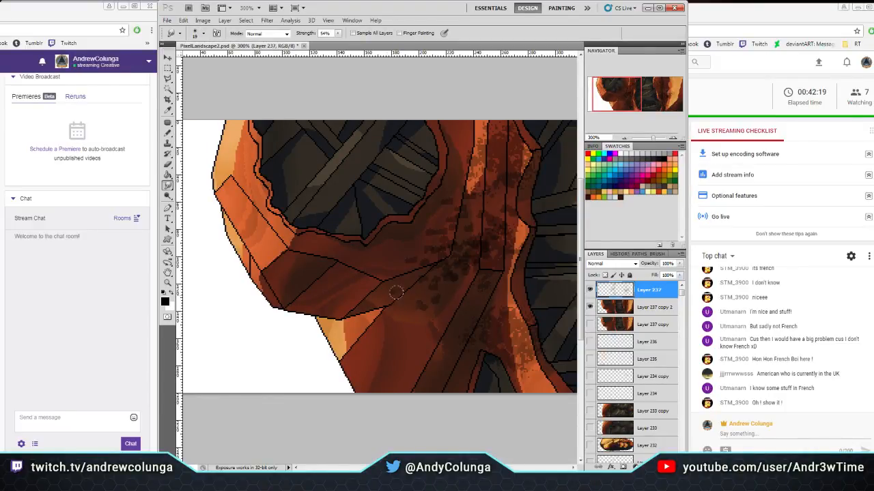
# Set the Smudge strength to 25% and blend the dark speckles on the left rock, middle column and right column
pyautogui.click(337, 33)
pyautogui.moveTo(335, 43); pyautogui.dragTo(326, 60)
pyautogui.click(425, 293)
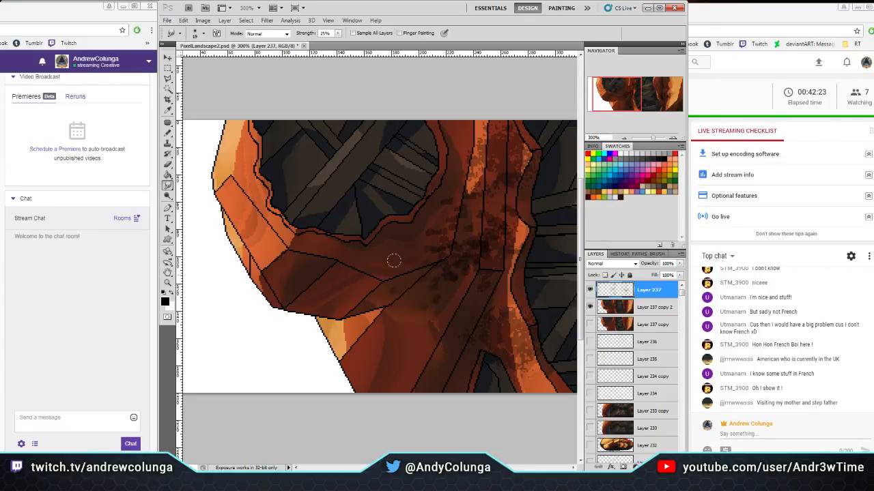
pyautogui.hscroll(3, 431, 234)
pyautogui.scroll(2, 431, 233)
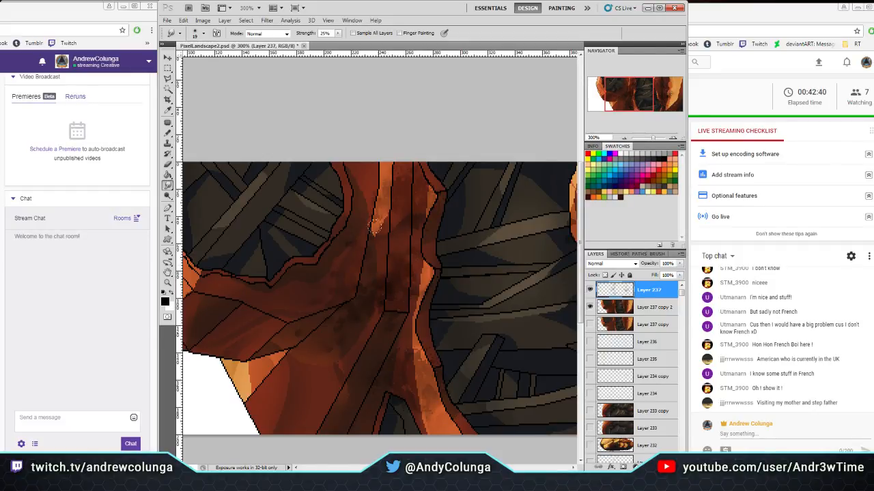
pyautogui.moveTo(426, 223); pyautogui.dragTo(363, 254)
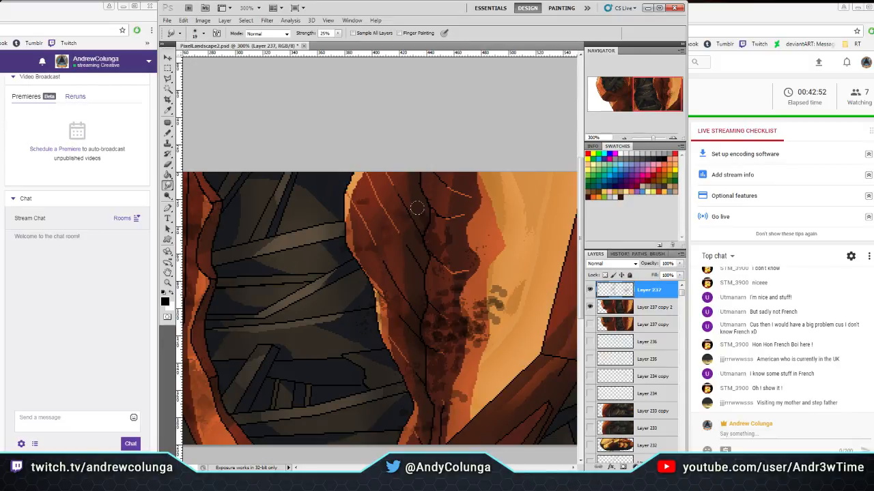
pyautogui.hotkey('ctrl', 'z')
# Return to the Pencil tool and stamp splatter texture on the right column's lower edge and the pale orange rock
pyautogui.press('b')
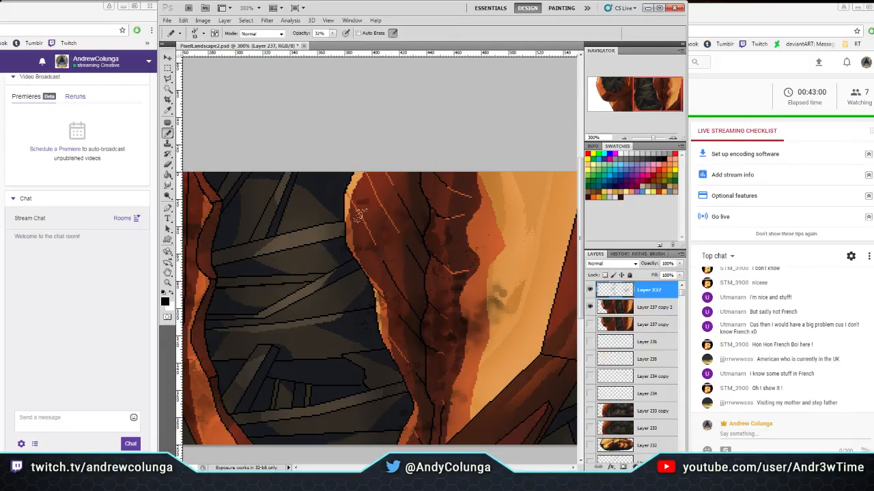
pyautogui.click(536, 181)
pyautogui.click(459, 377)
pyautogui.click(445, 400)
pyautogui.click(489, 292)
# Set the splatter brush to 26 px, texture the right column's dark crease and undo the last stamp on the pale orange rock
pyautogui.click(202, 34)
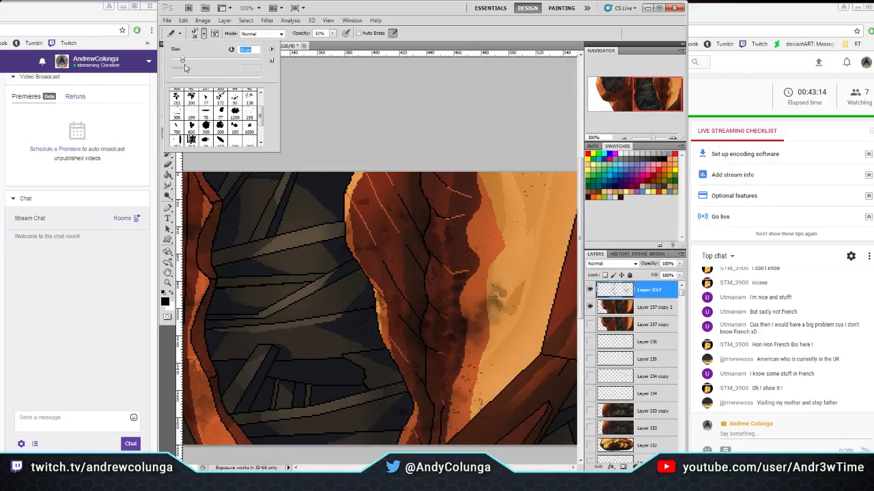
pyautogui.moveTo(437, 183); pyautogui.dragTo(409, 305)
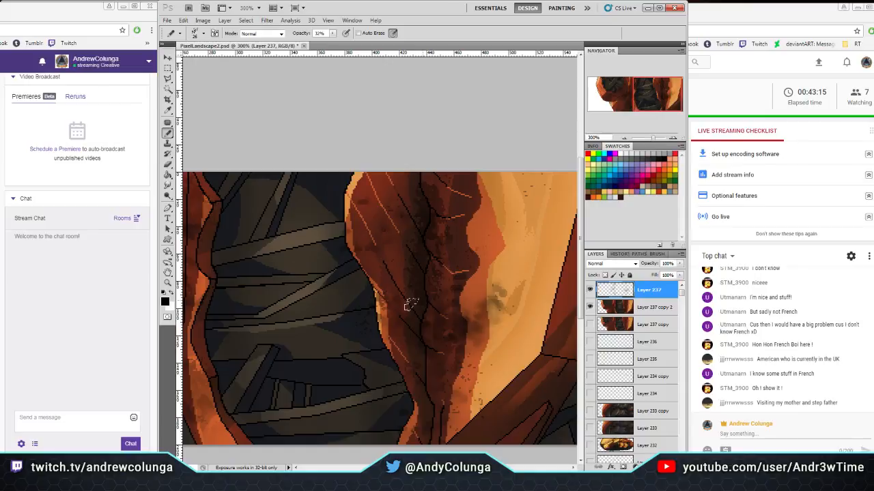
pyautogui.click(519, 244)
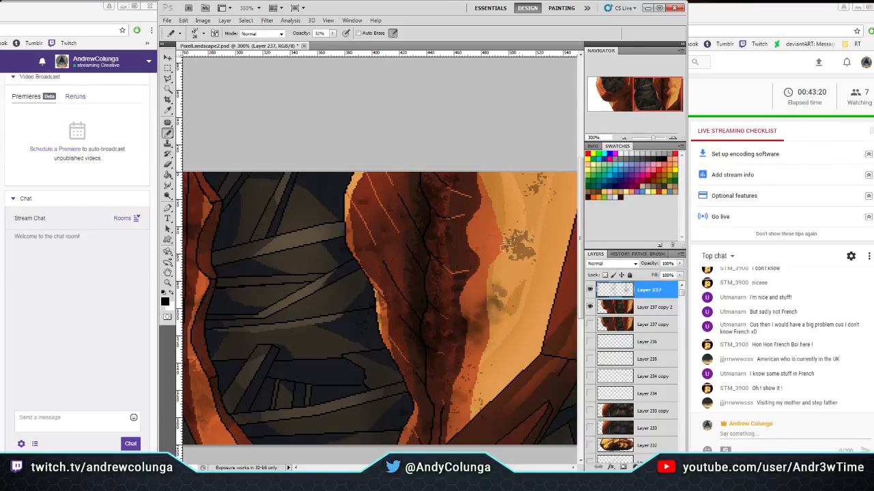
pyautogui.hotkey('ctrl', 'z')
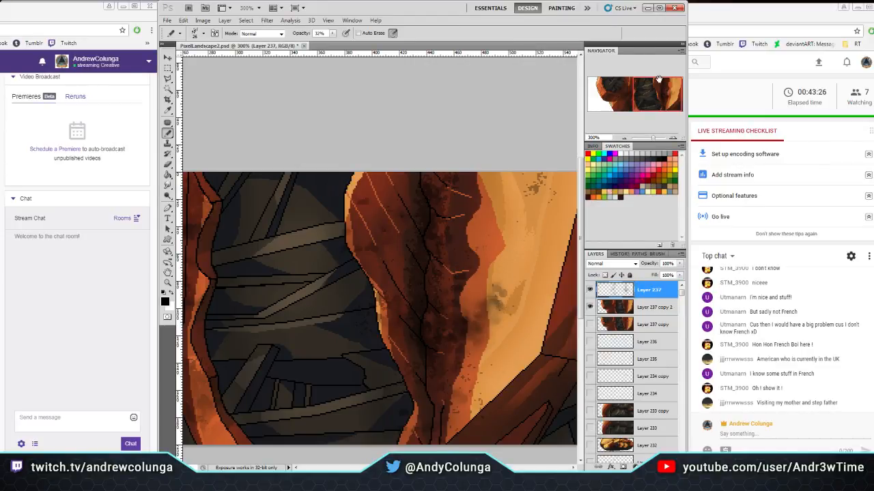
# Save the PixelLandscape2.psd document under its existing name
pyautogui.click(164, 20)
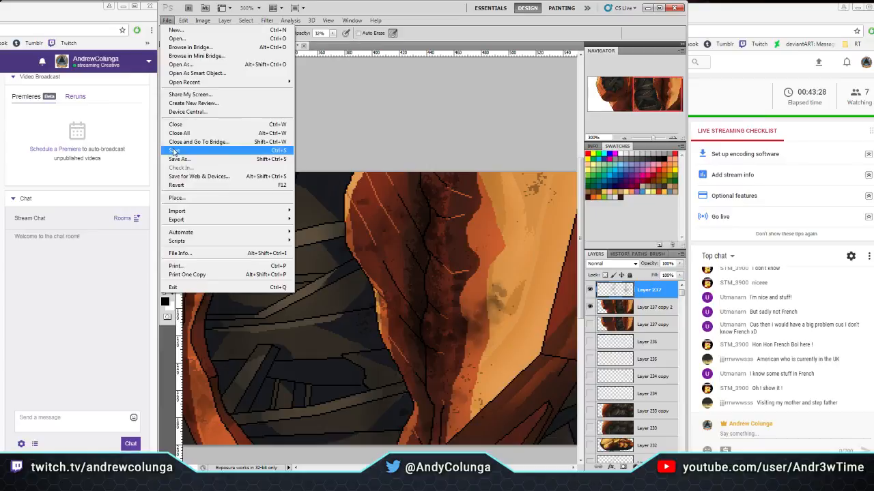
pyautogui.click(173, 151)
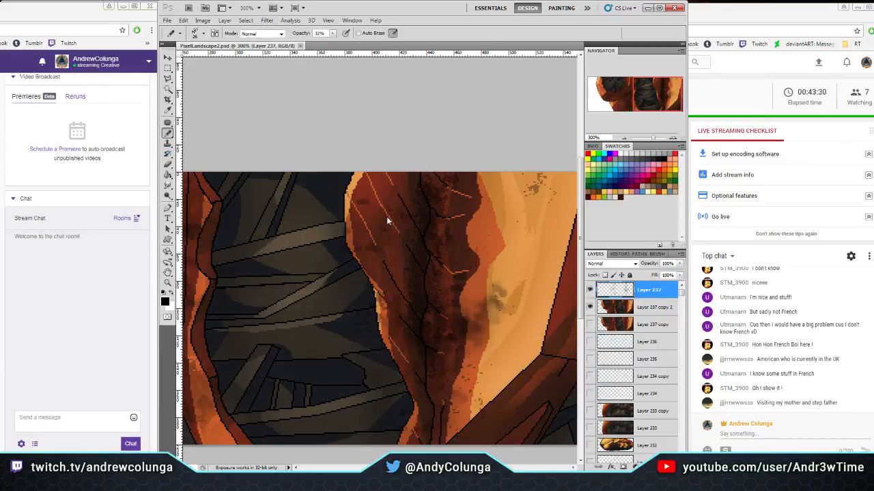
pyautogui.moveTo(440, 256); pyautogui.dragTo(346, 227)
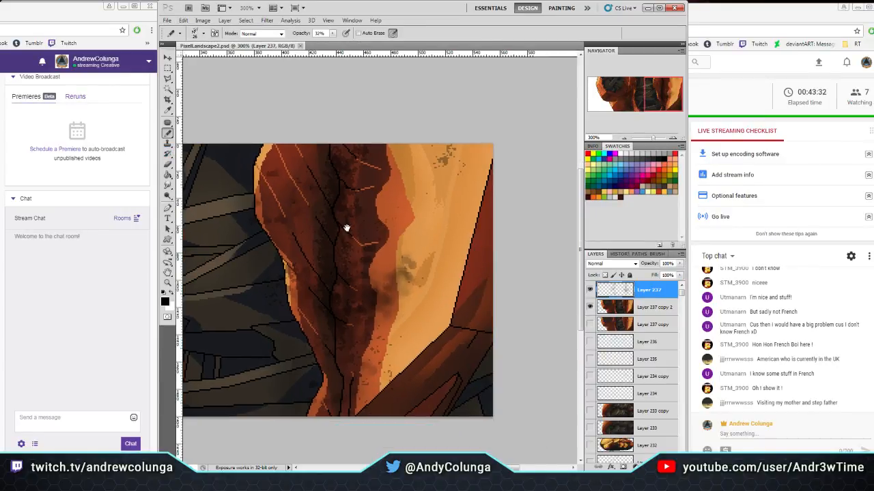
# Stamp dark splatter texture on the pale orange rock's lower part, the left rock's orange rim and the red-brown rock below the round hollow
pyautogui.click(419, 326)
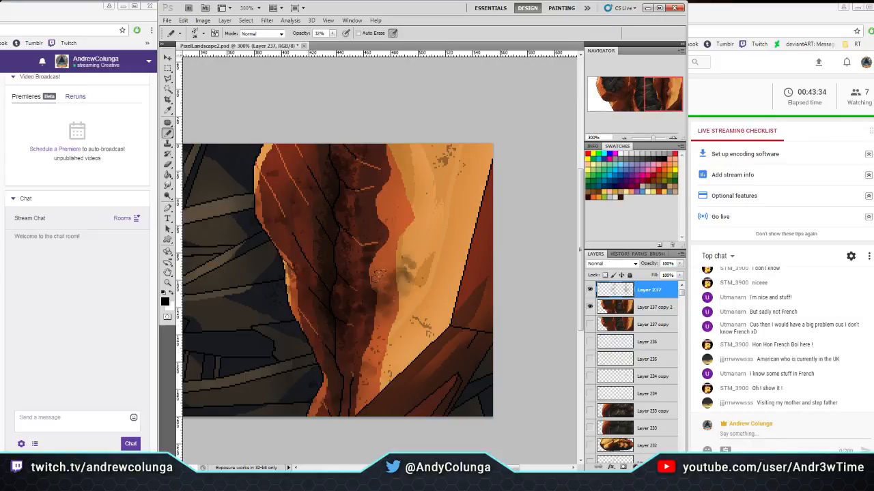
pyautogui.moveTo(648, 84); pyautogui.dragTo(599, 98)
pyautogui.moveTo(239, 159); pyautogui.dragTo(268, 179)
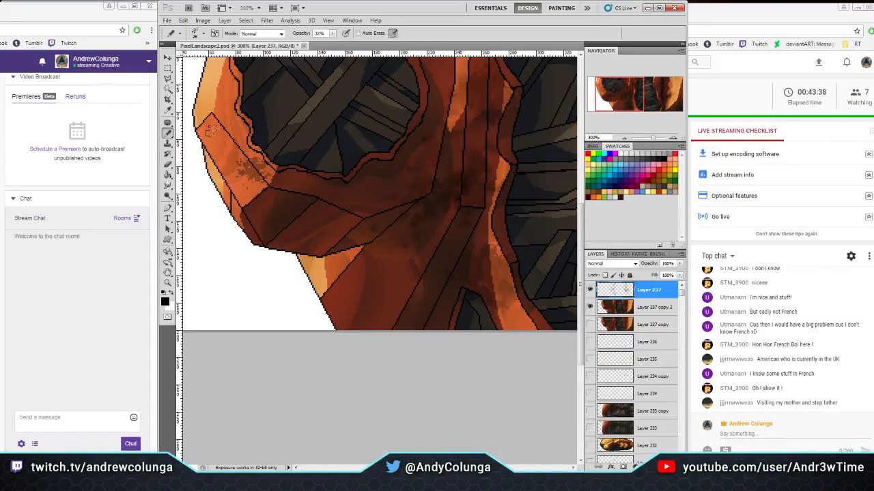
pyautogui.moveTo(341, 277)
pyautogui.mouseDown()
pyautogui.moveTo(346, 293)
pyautogui.moveTo(369, 309)
pyautogui.mouseUp()
pyautogui.moveTo(631, 98); pyautogui.dragTo(632, 90)
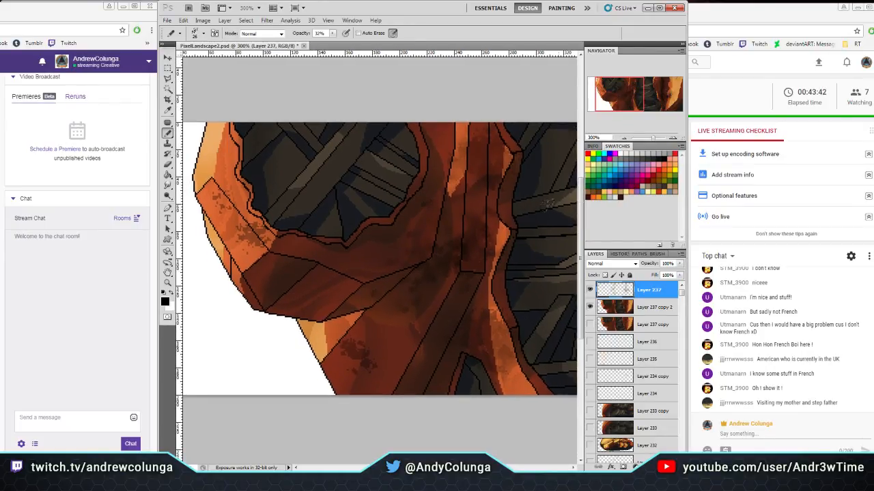
pyautogui.moveTo(348, 251); pyautogui.dragTo(367, 261)
# Stamp splatter texture across the grey planks between the columns and onto the upper parts of the right and middle columns
pyautogui.moveTo(631, 91); pyautogui.dragTo(650, 91)
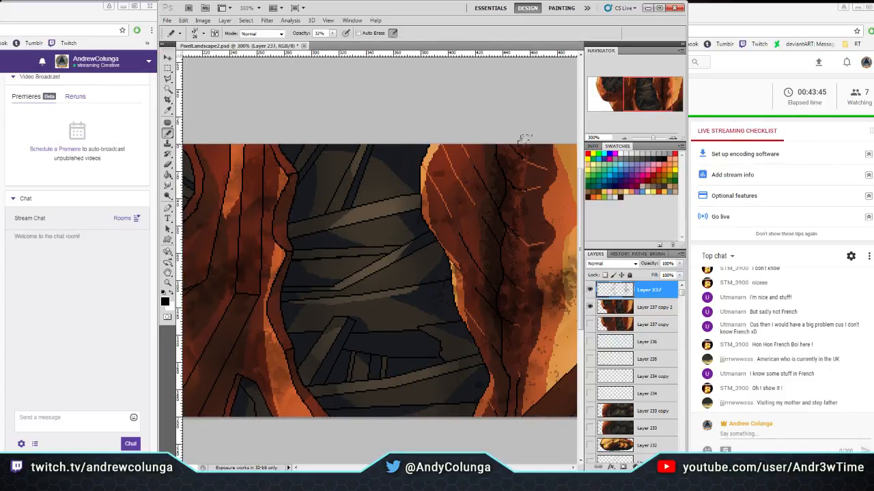
pyautogui.click(362, 220)
pyautogui.click(398, 254)
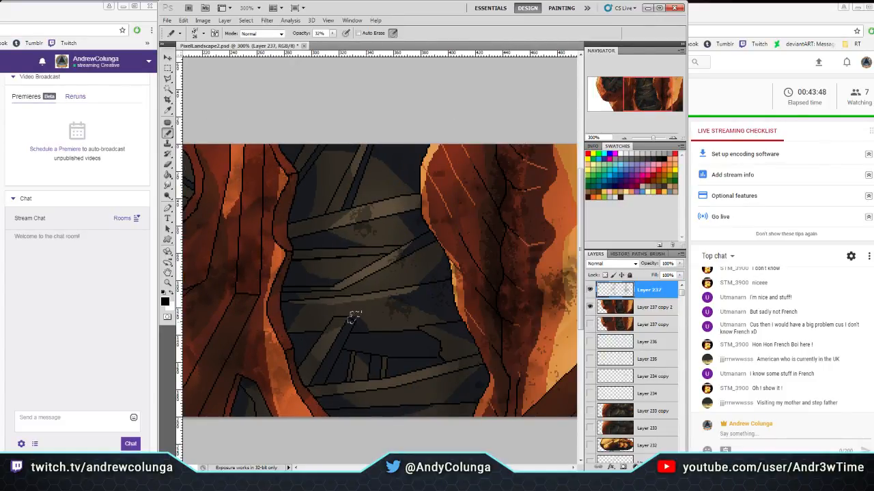
pyautogui.moveTo(354, 317); pyautogui.dragTo(369, 306)
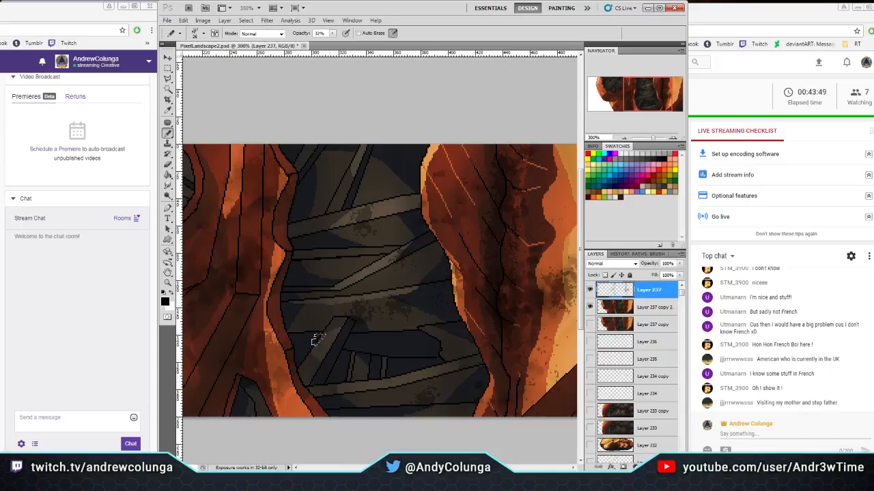
pyautogui.click(339, 262)
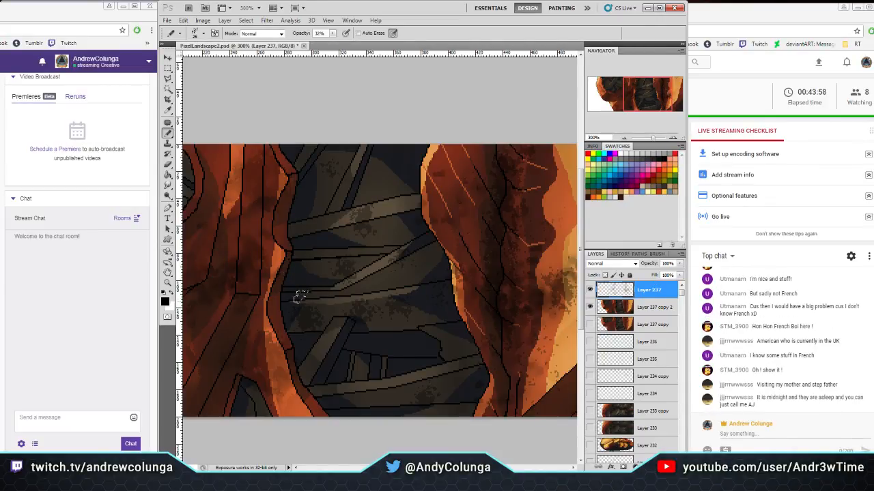
pyautogui.click(288, 324)
pyautogui.moveTo(288, 323); pyautogui.dragTo(354, 321)
pyautogui.moveTo(453, 162); pyautogui.dragTo(470, 202)
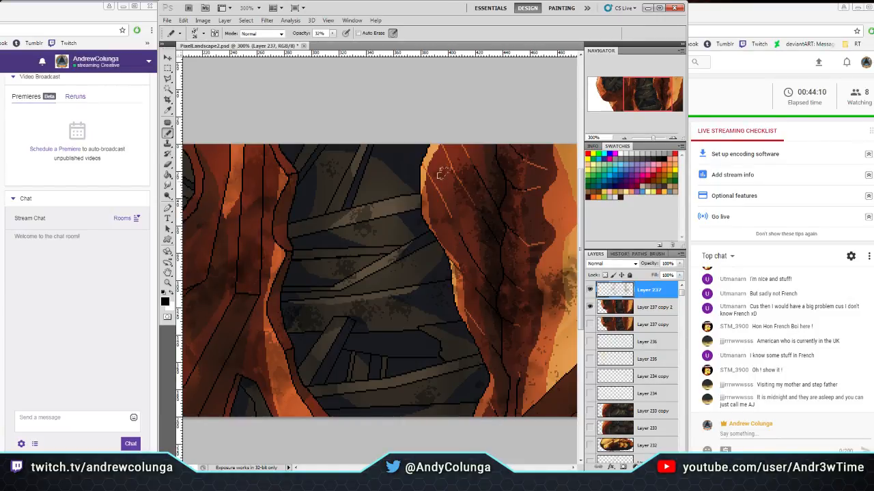
pyautogui.moveTo(268, 189)
pyautogui.mouseDown()
pyautogui.moveTo(276, 179)
pyautogui.moveTo(253, 205)
pyautogui.moveTo(250, 175)
pyautogui.mouseUp()
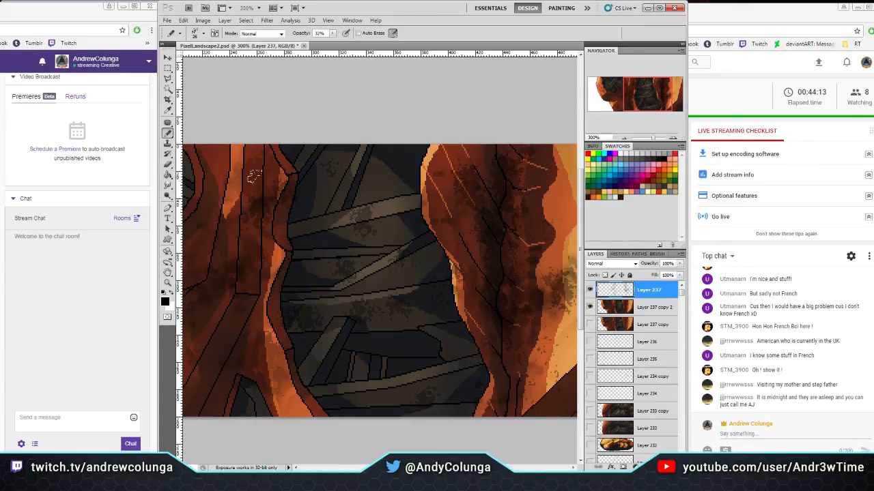
# Smudge the new splatter on the grey planks and the neighbouring columns at 25% strength, and check the whole image
pyautogui.click(633, 111)
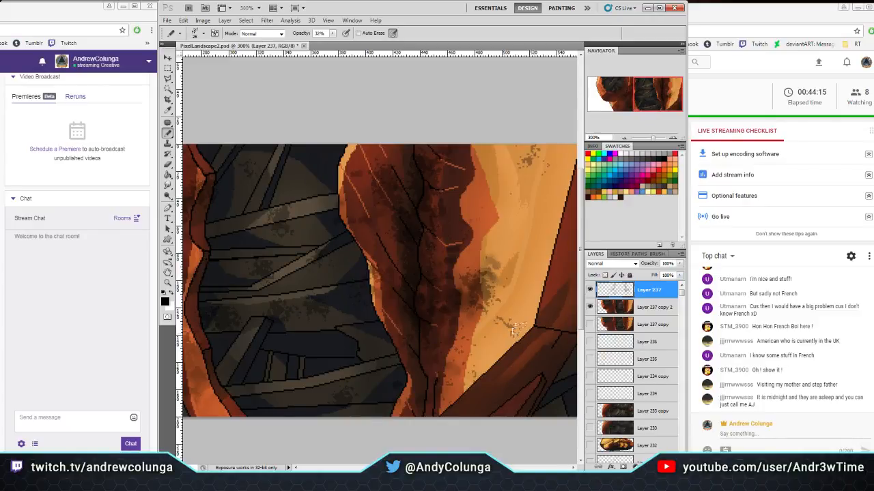
pyautogui.click(168, 282)
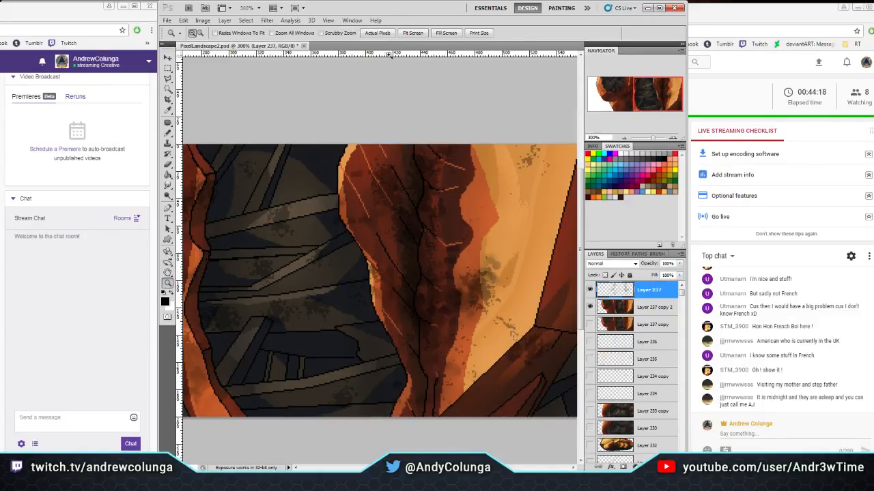
pyautogui.click(412, 33)
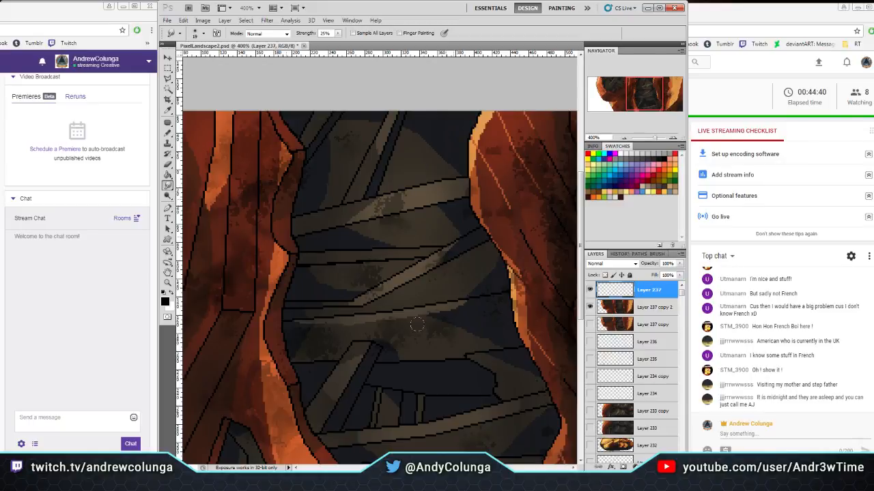
pyautogui.scroll(-3, 413, 341)
pyautogui.hscroll(2, 413, 341)
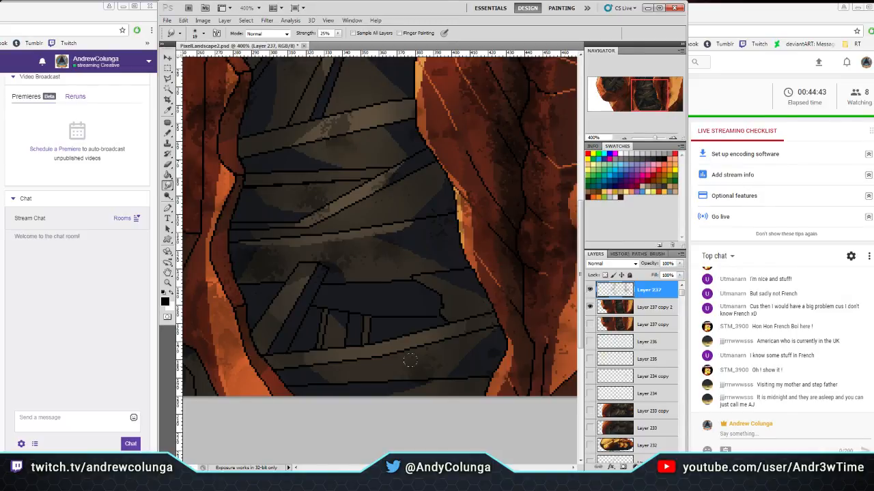
pyautogui.scroll(10, 409, 362)
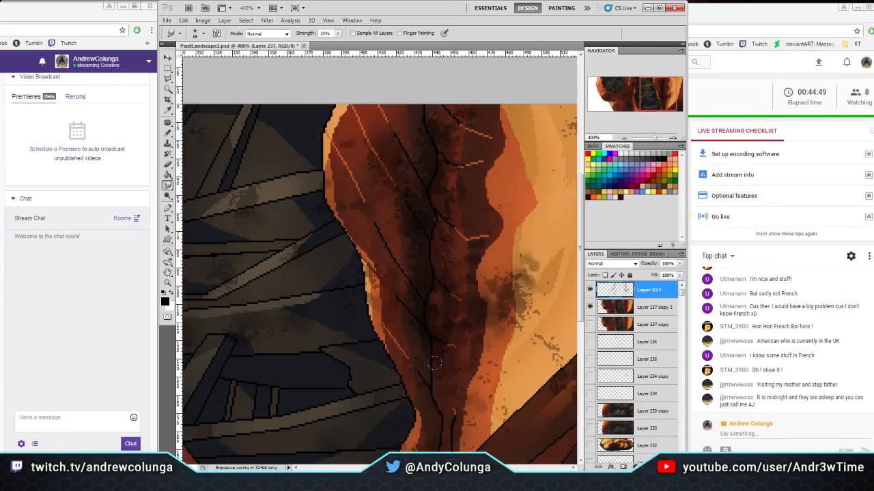
pyautogui.moveTo(369, 225)
pyautogui.mouseDown()
pyautogui.moveTo(446, 219)
pyautogui.moveTo(452, 241)
pyautogui.mouseUp()
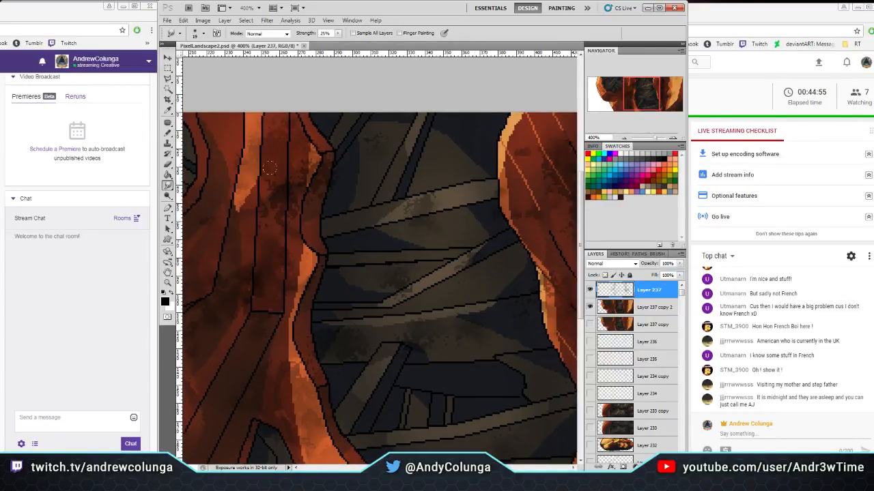
pyautogui.click(167, 282)
pyautogui.click(413, 33)
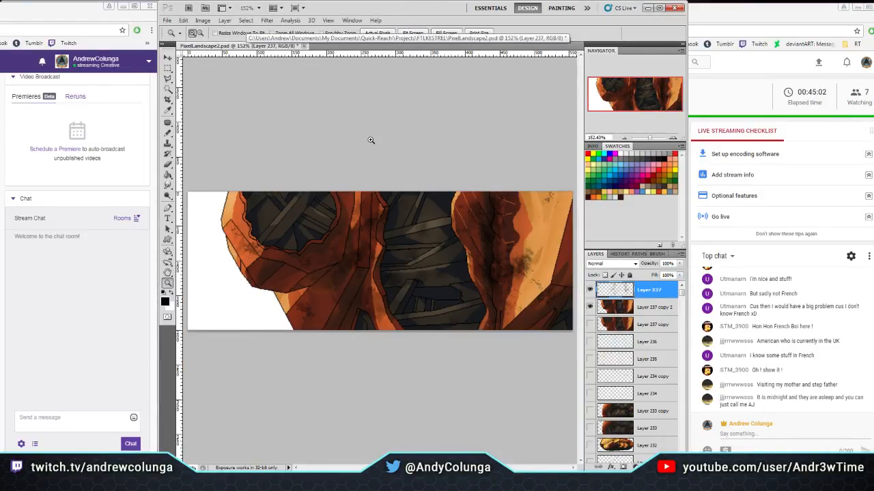
pyautogui.click(167, 123)
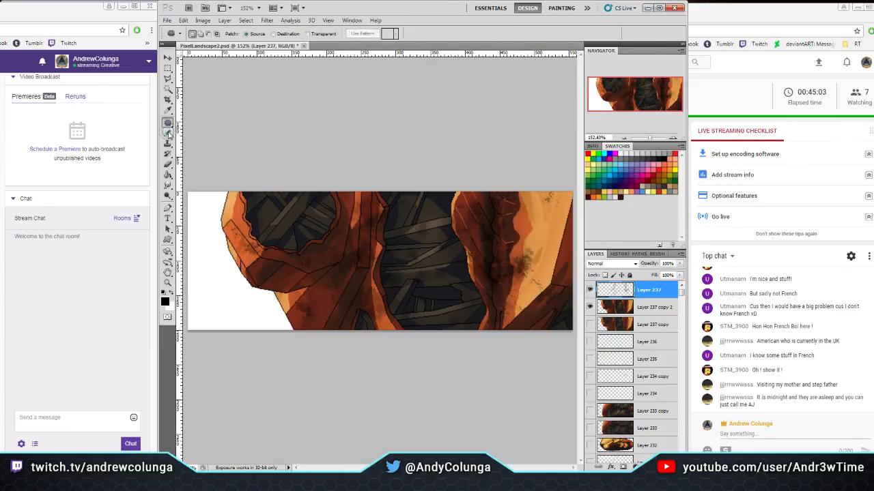
pyautogui.moveTo(255, 198); pyautogui.dragTo(267, 213)
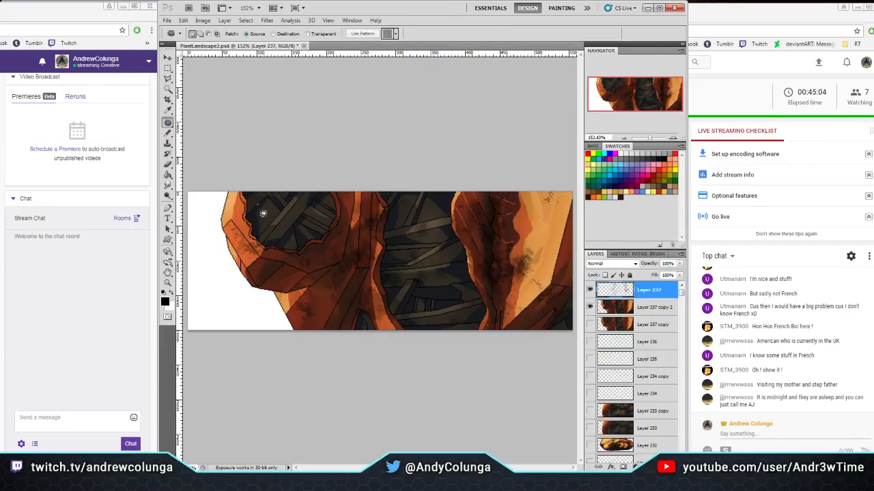
pyautogui.click(208, 104)
# Return to the Pencil tool and paint splatter texture over the dark planks inside the left rock's round hollow
pyautogui.click(168, 134)
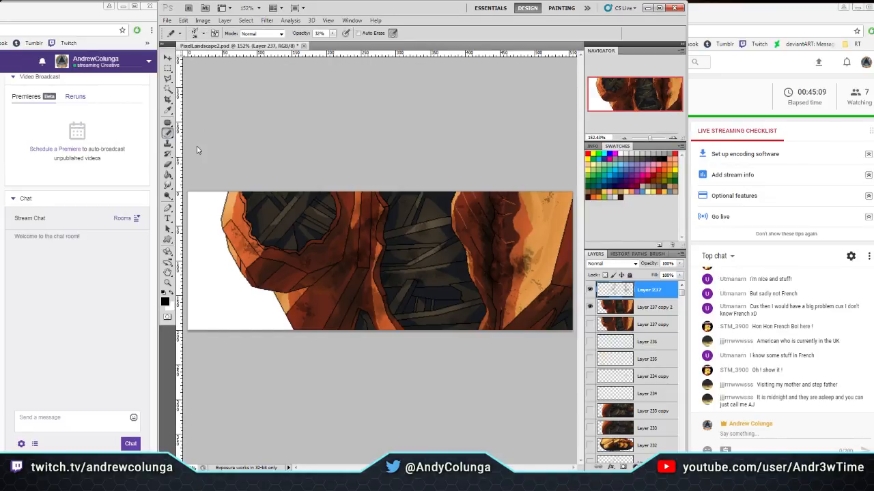
pyautogui.moveTo(266, 190)
pyautogui.mouseDown()
pyautogui.moveTo(264, 236)
pyautogui.moveTo(312, 228)
pyautogui.mouseUp()
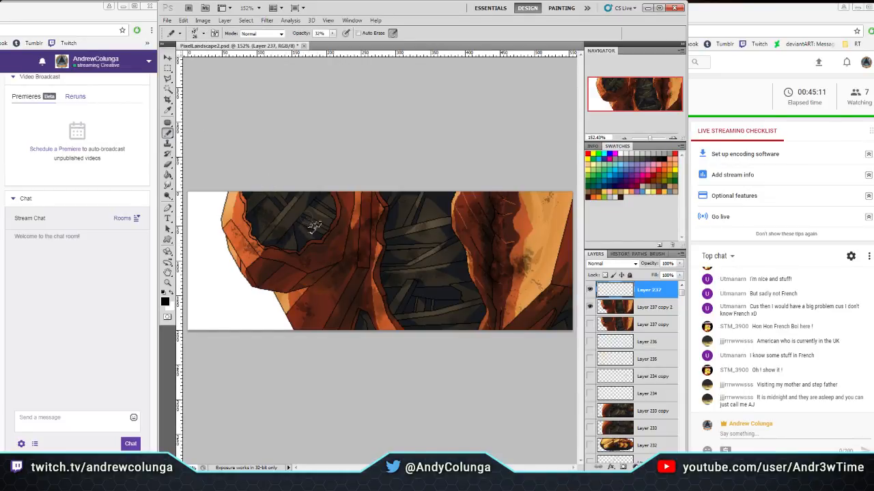
pyautogui.moveTo(312, 187); pyautogui.dragTo(300, 241)
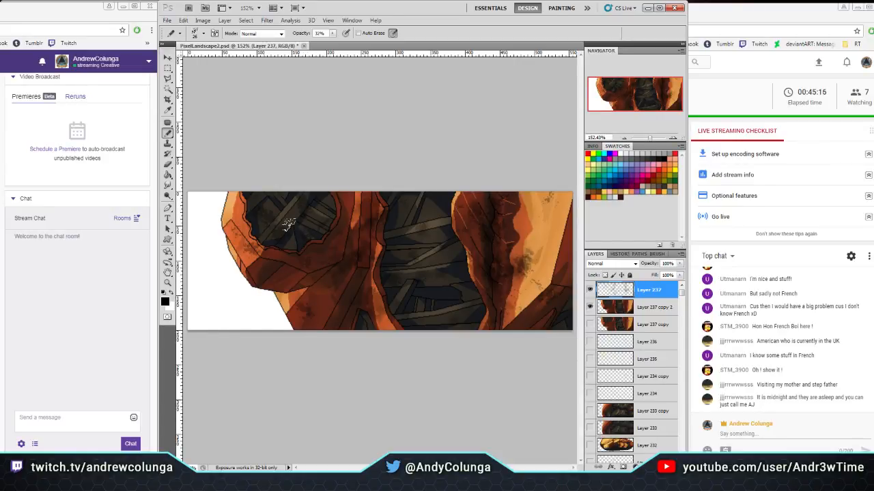
# Save the PixelLandscape2.psd document with the splatter texture added in the round hollow
pyautogui.click(166, 20)
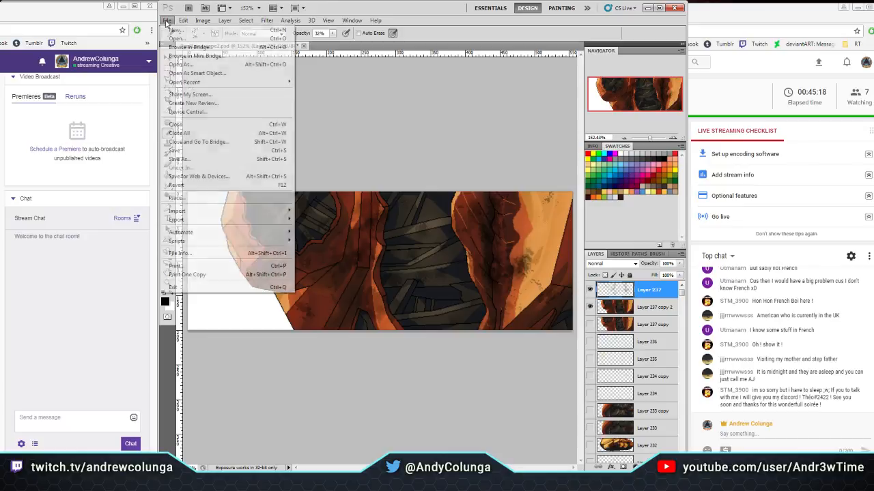
pyautogui.click(191, 150)
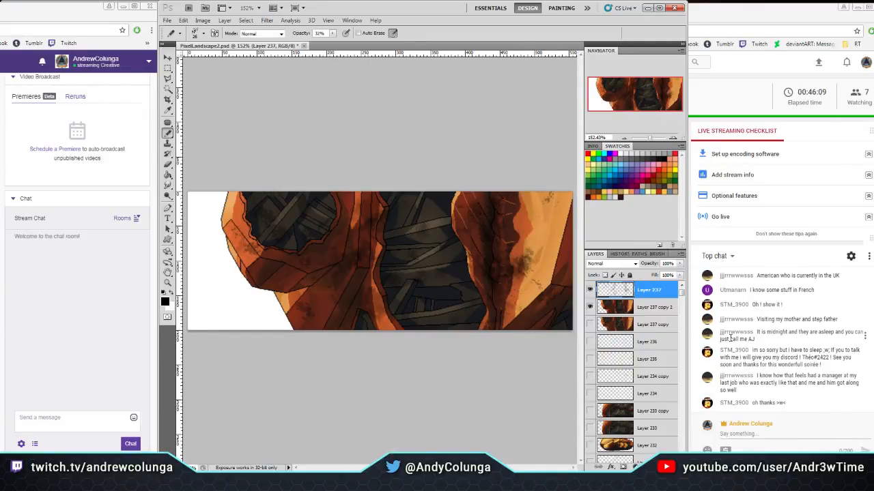
pyautogui.click(167, 19)
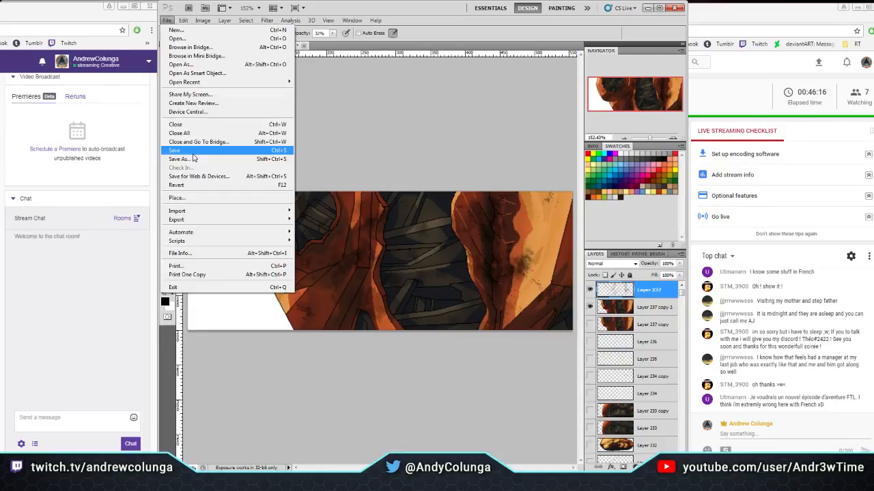
pyautogui.click(191, 150)
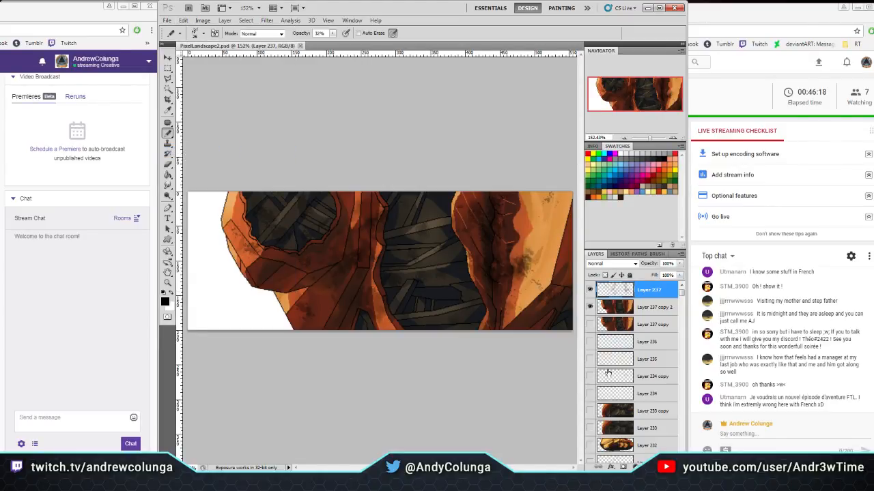
# Hide the white background layer near the end of the layer stack and select Layer 237 copy 2
pyautogui.scroll(-3, 648, 423)
pyautogui.scroll(-5, 681, 300)
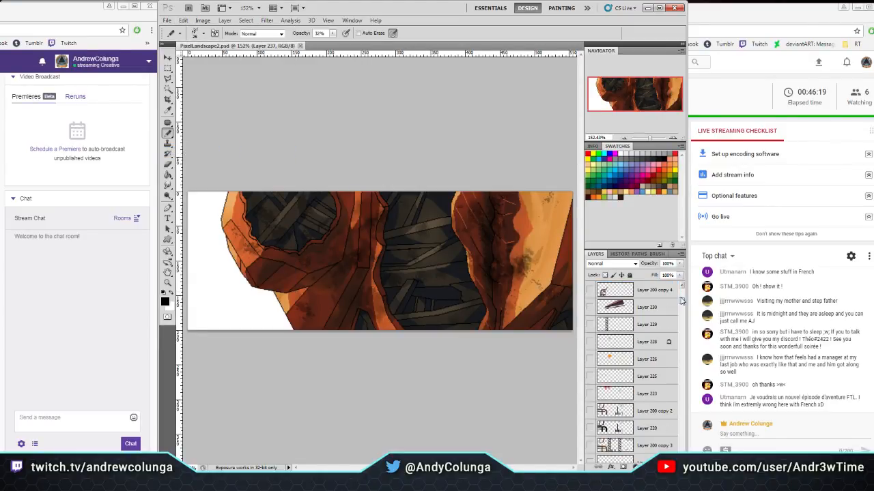
pyautogui.scroll(-10, 681, 301)
pyautogui.click(590, 453)
pyautogui.scroll(20, 638, 313)
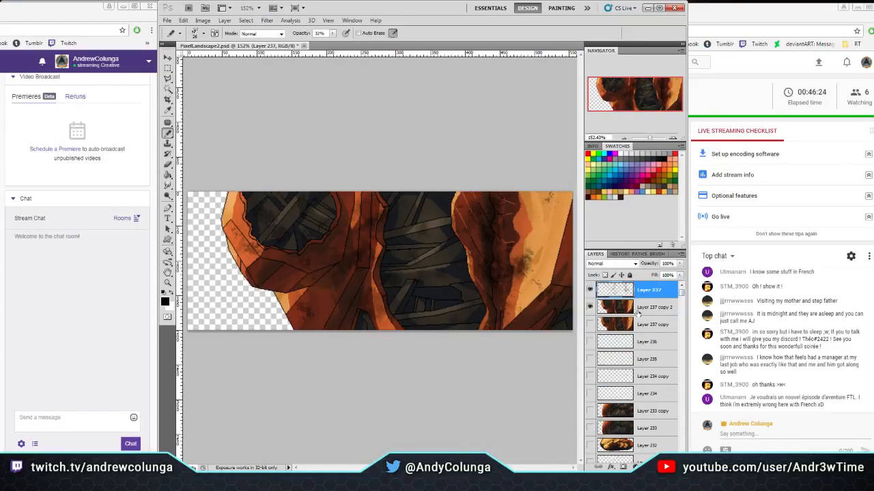
pyautogui.click(638, 311)
# Resize the image to 3330 × 1200 pixels with constrained proportions and Nearest Neighbor (preserve hard edges) resampling
pyautogui.click(203, 21)
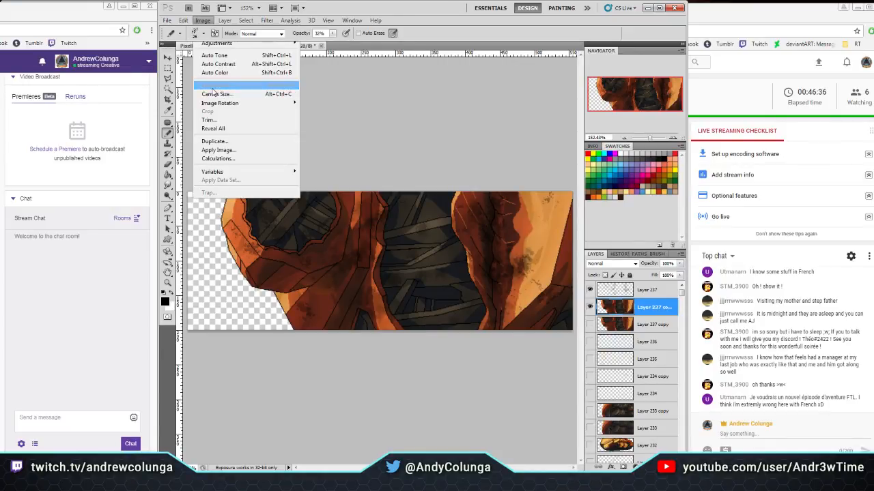
pyautogui.click(213, 88)
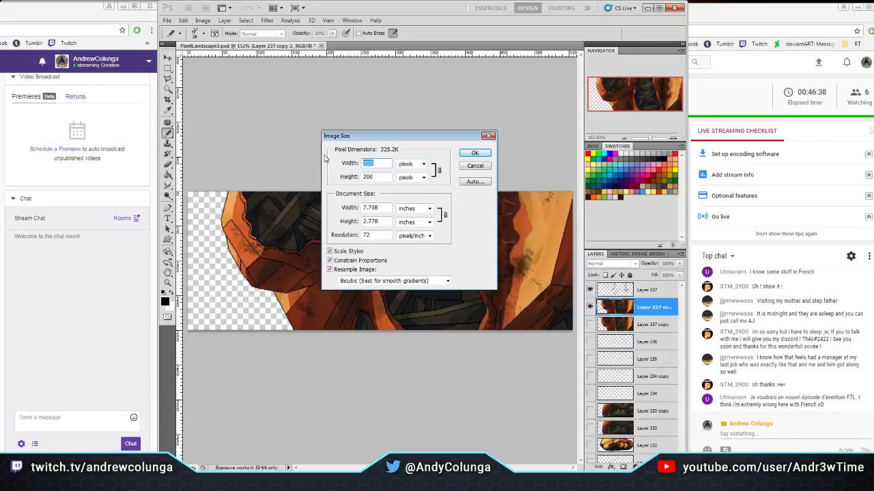
pyautogui.press('Tab')
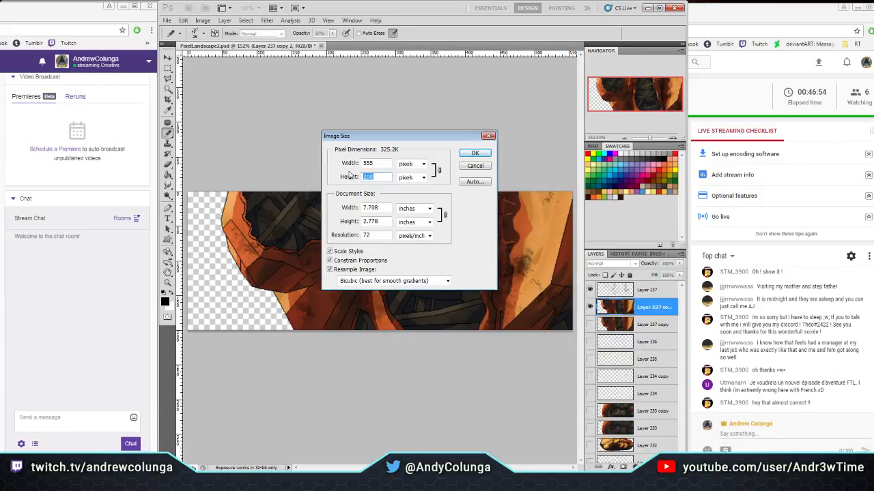
pyautogui.write('1200')
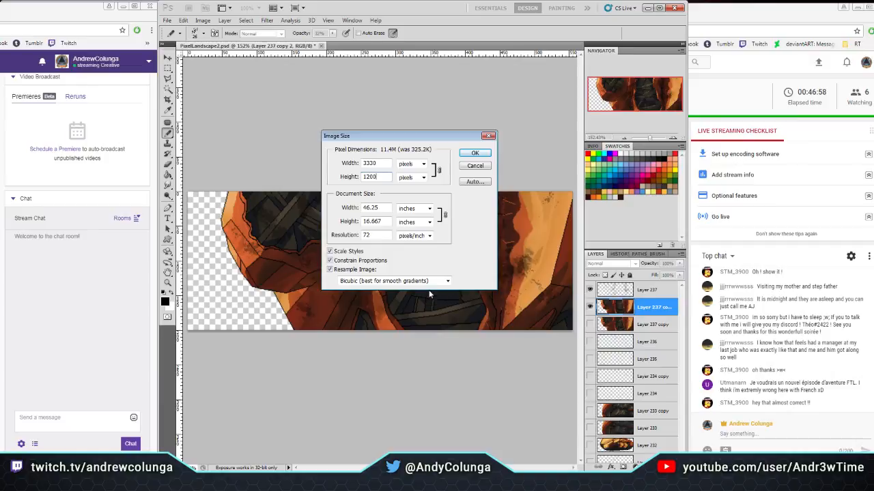
pyautogui.click(411, 287)
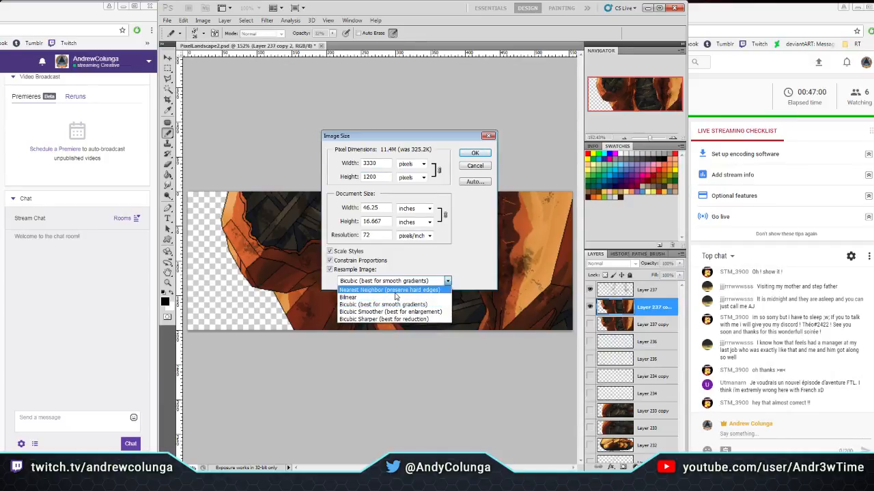
pyautogui.click(399, 292)
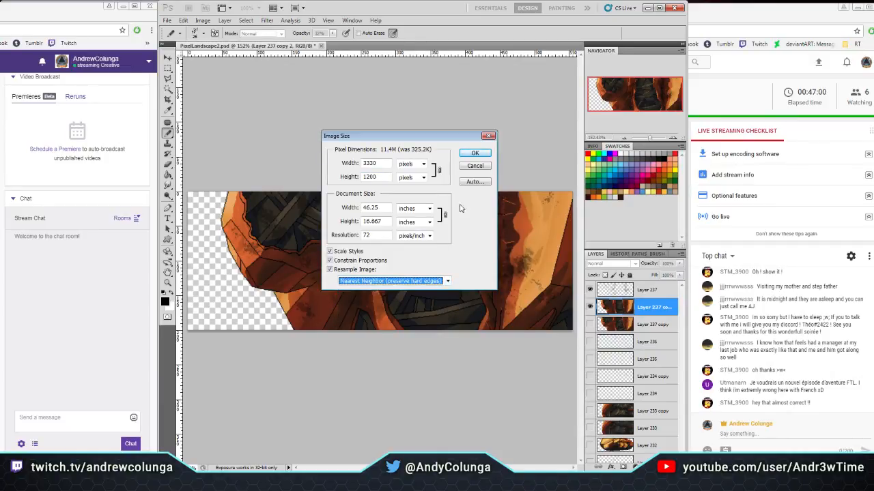
pyautogui.click(475, 153)
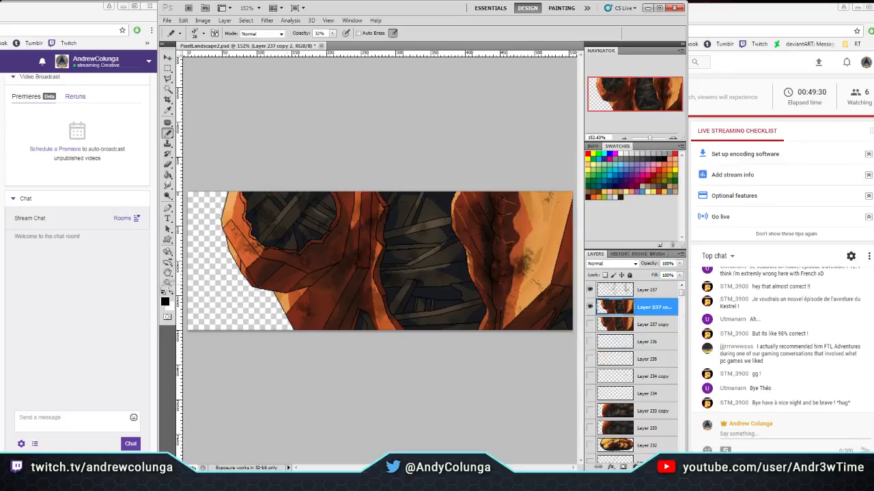
pyautogui.click(168, 284)
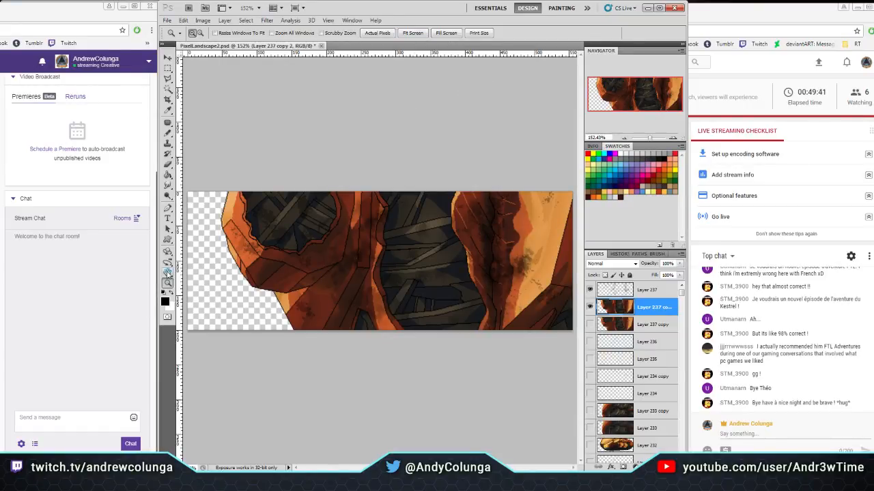
pyautogui.click(169, 68)
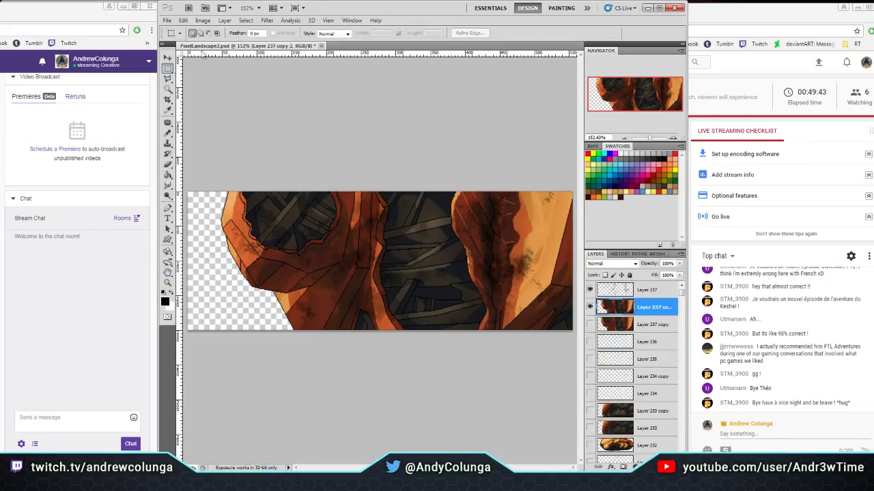
pyautogui.click(619, 255)
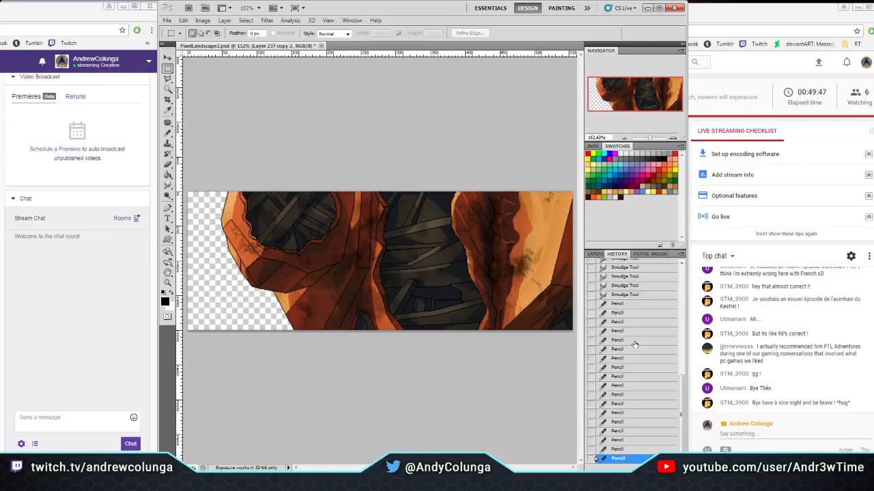
pyautogui.click(594, 255)
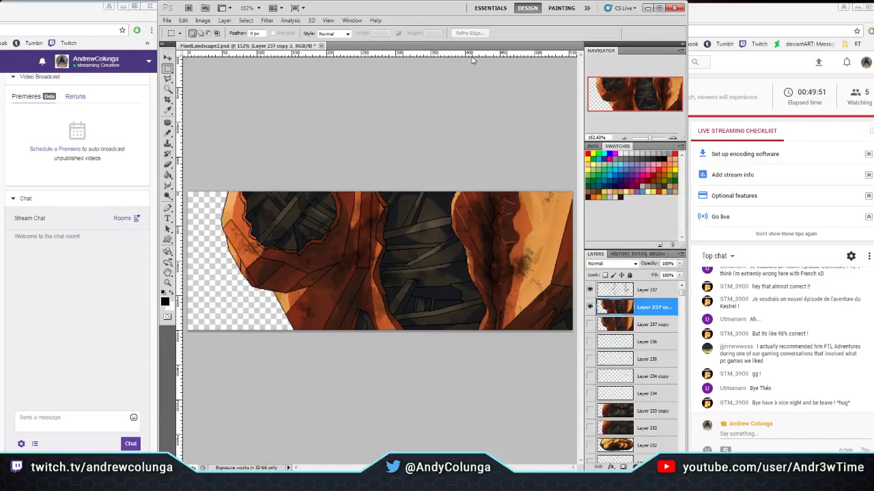
# Check the artwork's pixel dimensions and resampling settings in Image Size without applying a change
pyautogui.click(170, 25)
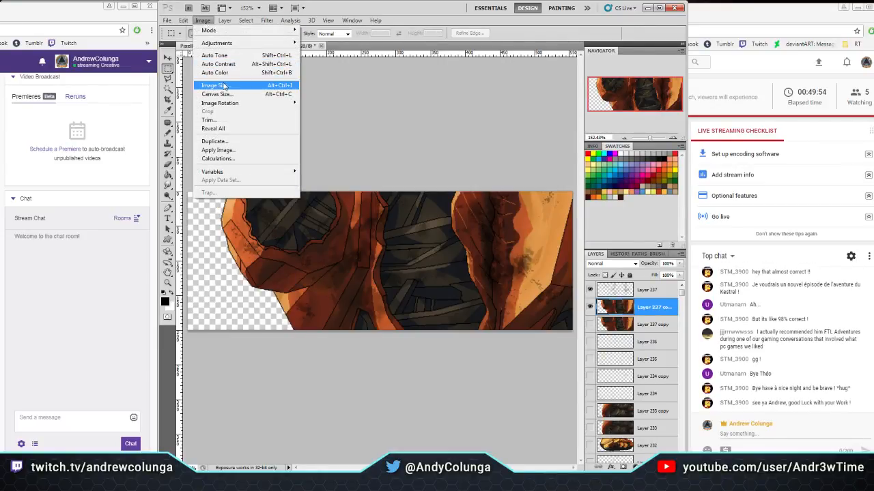
pyautogui.click(224, 85)
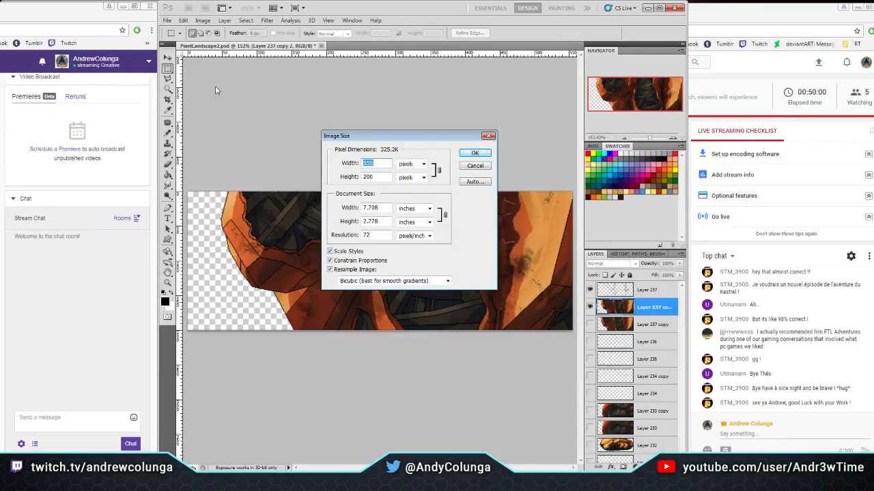
pyautogui.click(475, 166)
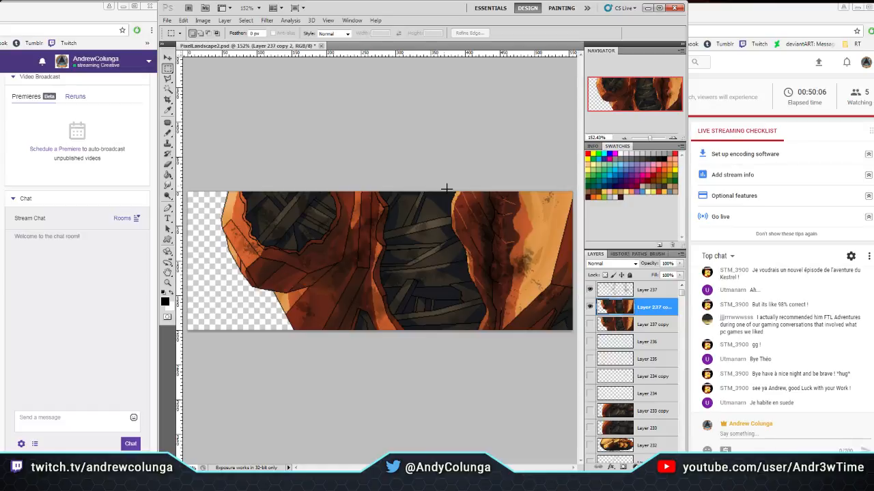
pyautogui.click(203, 19)
pyautogui.click(239, 86)
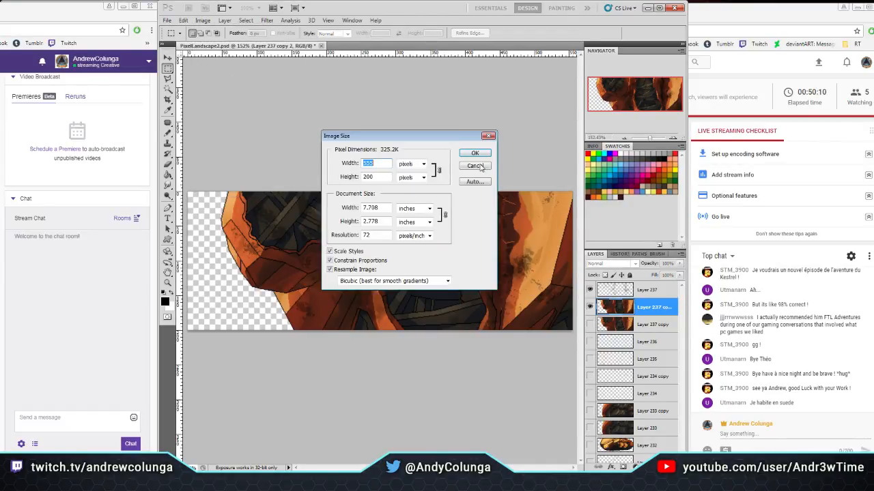
pyautogui.click(482, 168)
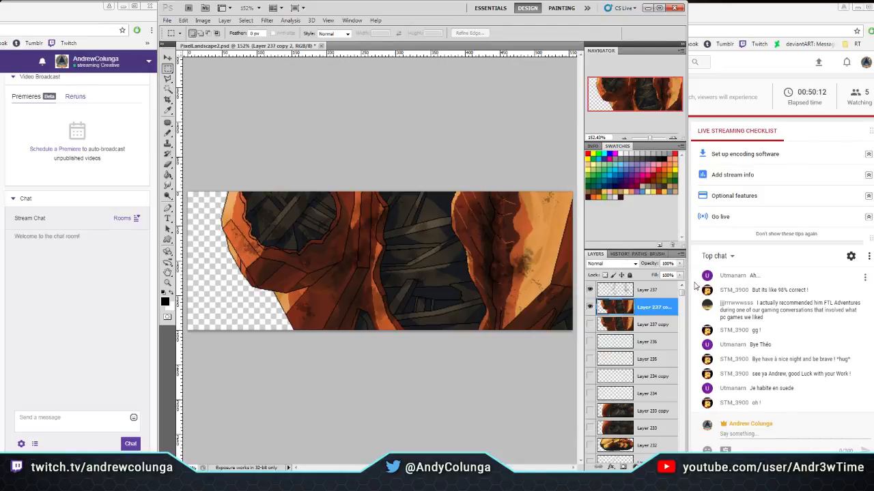
# Add a new layer above Layer 237 and hide the artwork layers beneath it to leave a blank canvas
pyautogui.click(652, 291)
pyautogui.click(681, 254)
pyautogui.click(703, 28)
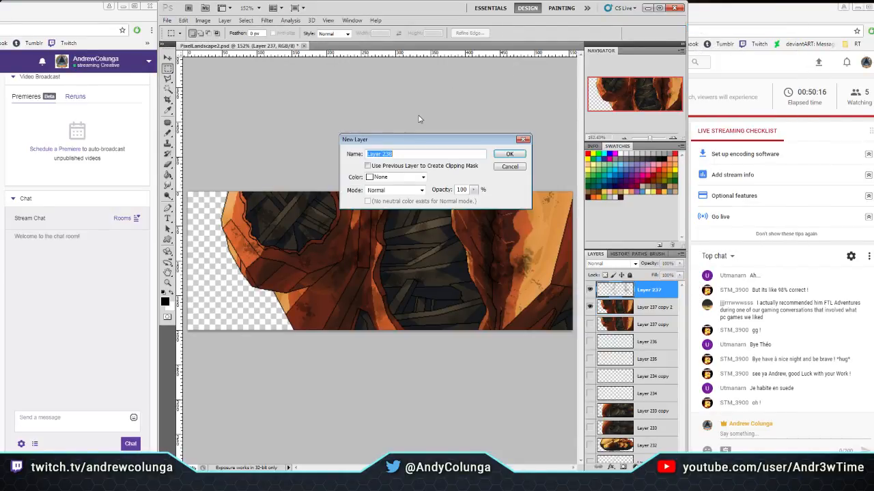
pyautogui.click(505, 155)
pyautogui.click(590, 308)
pyautogui.click(591, 325)
pyautogui.click(590, 324)
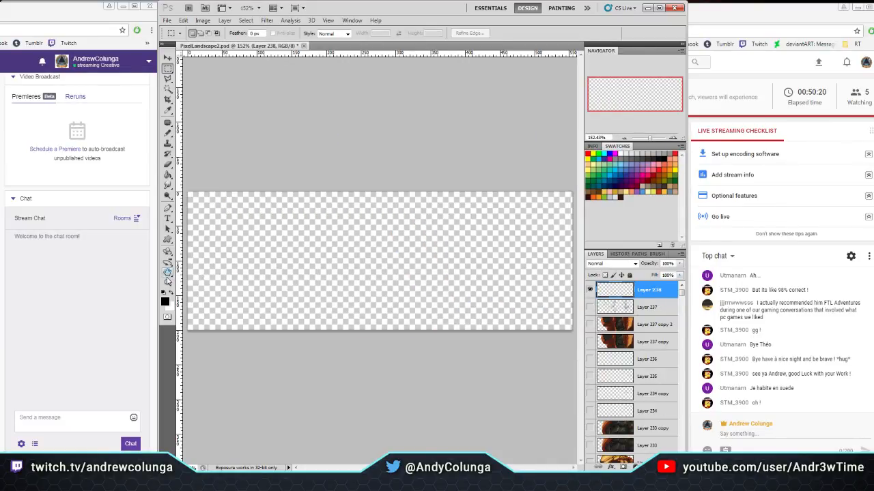
# Check the blank canvas's width and height in Image Size, leaving the settings unapplied
pyautogui.click(167, 282)
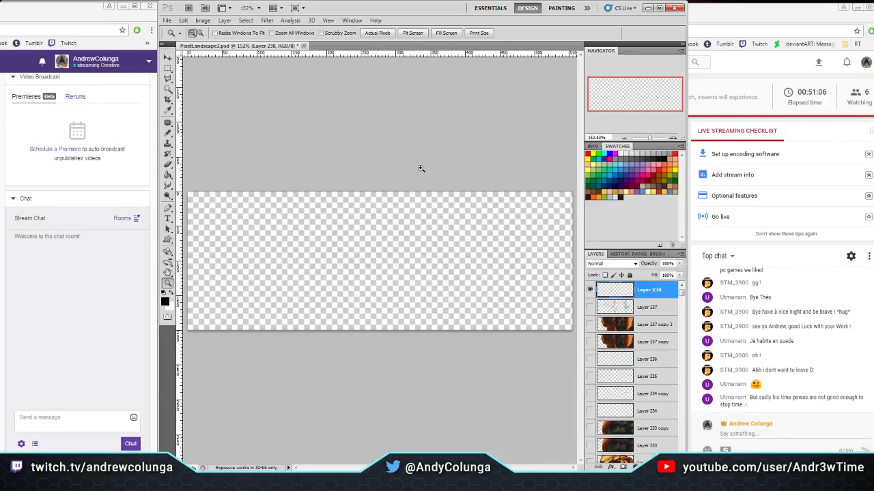
pyautogui.click(203, 21)
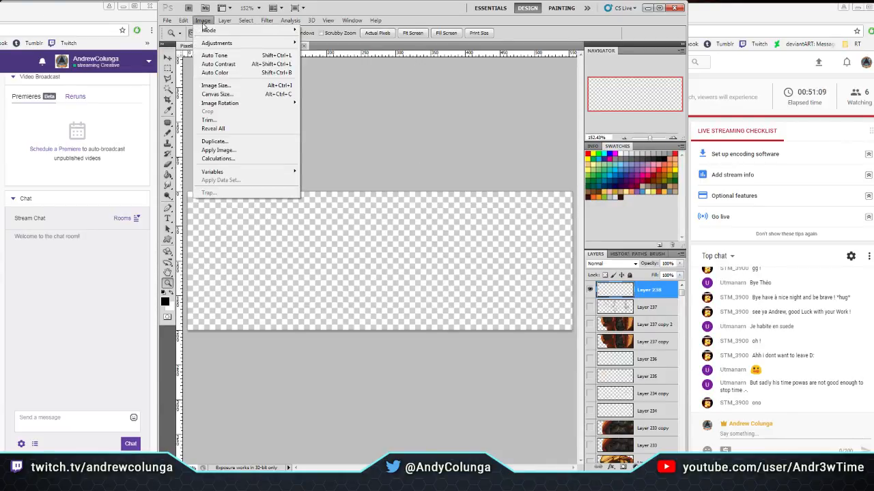
pyautogui.click(217, 85)
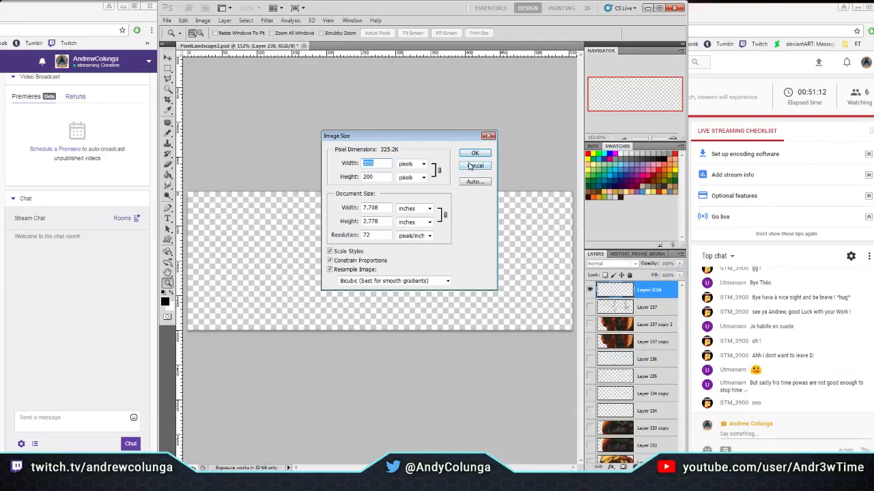
pyautogui.click(470, 166)
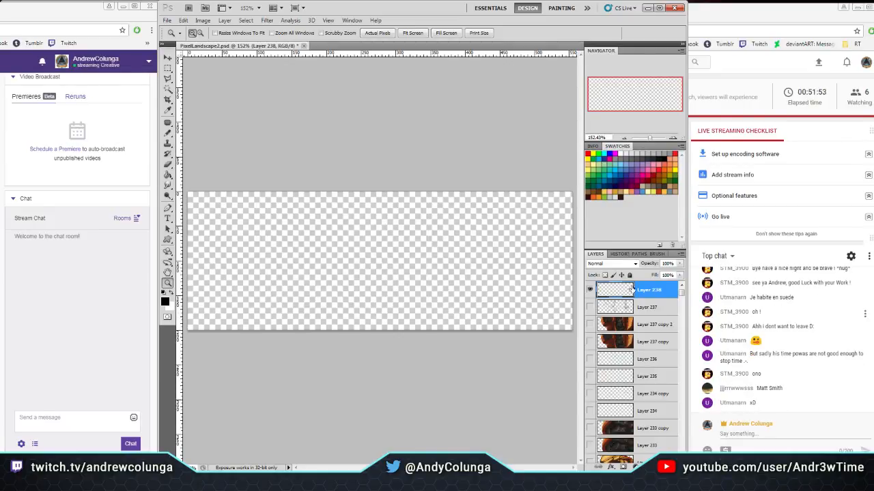
# Show the Layer 237 copy 2 artwork and add another new layer above Layer 238
pyautogui.click(591, 326)
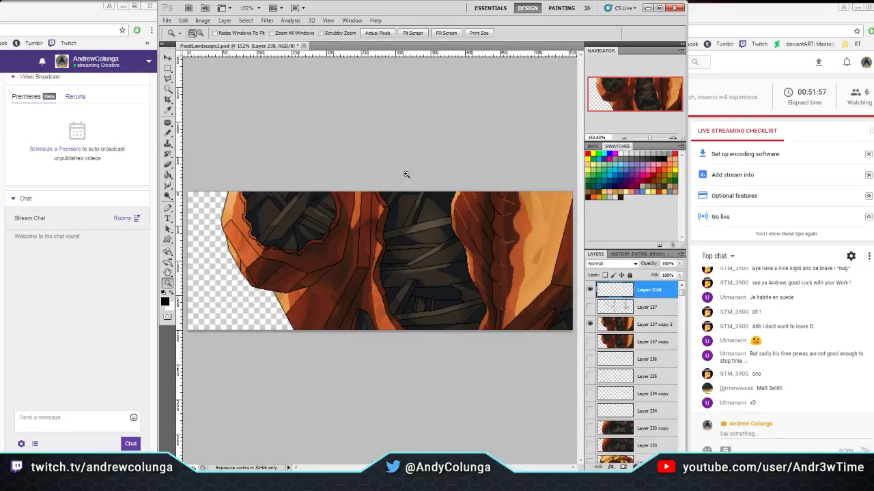
pyautogui.click(590, 290)
pyautogui.click(590, 291)
pyautogui.click(167, 59)
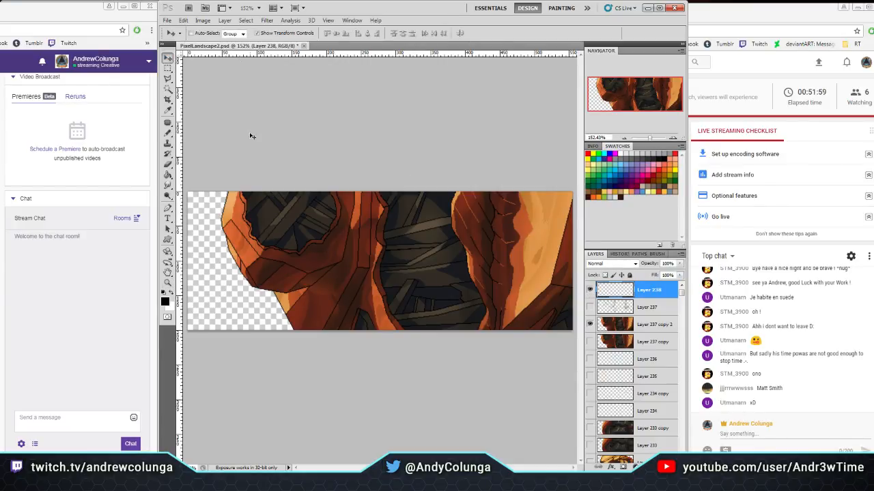
pyautogui.click(680, 255)
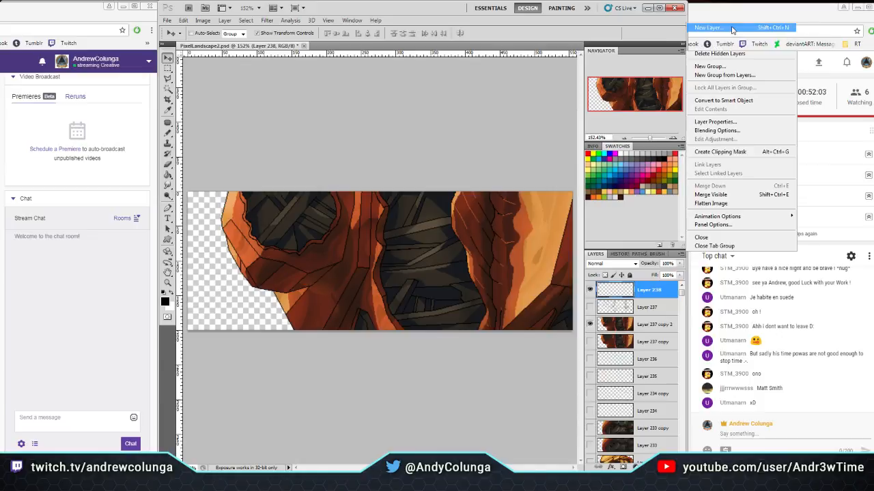
pyautogui.click(707, 27)
pyautogui.click(522, 156)
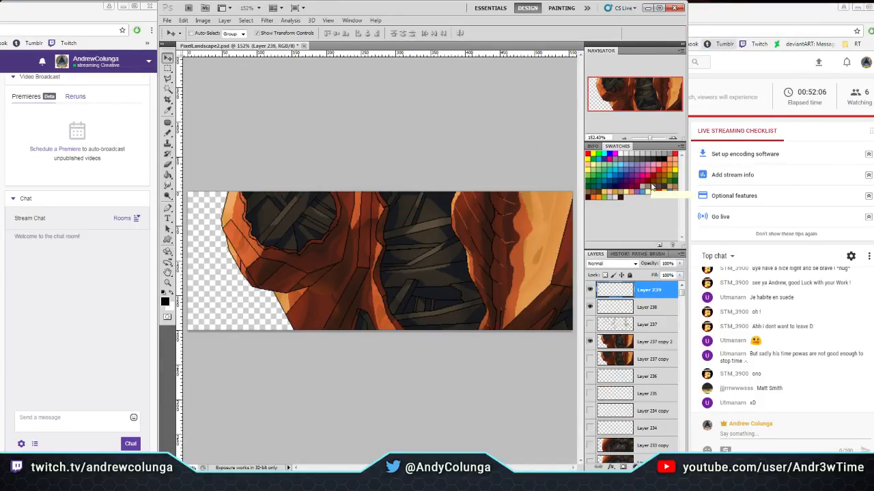
pyautogui.click(168, 282)
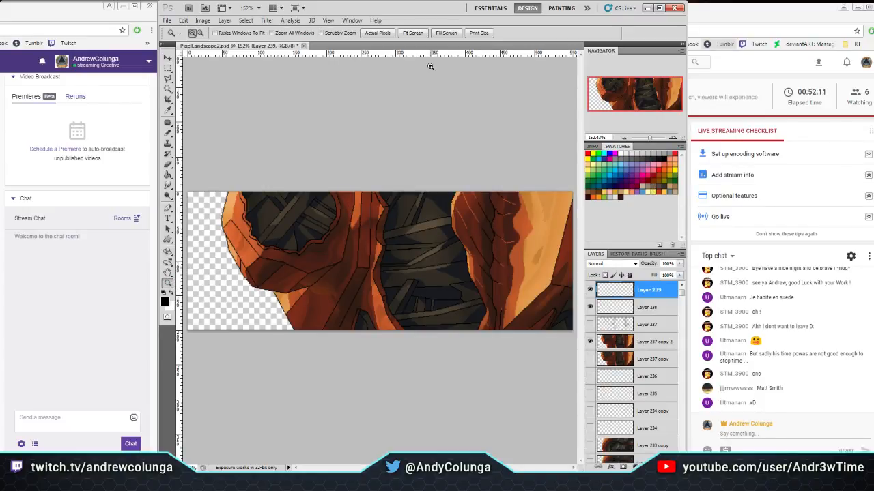
pyautogui.click(413, 34)
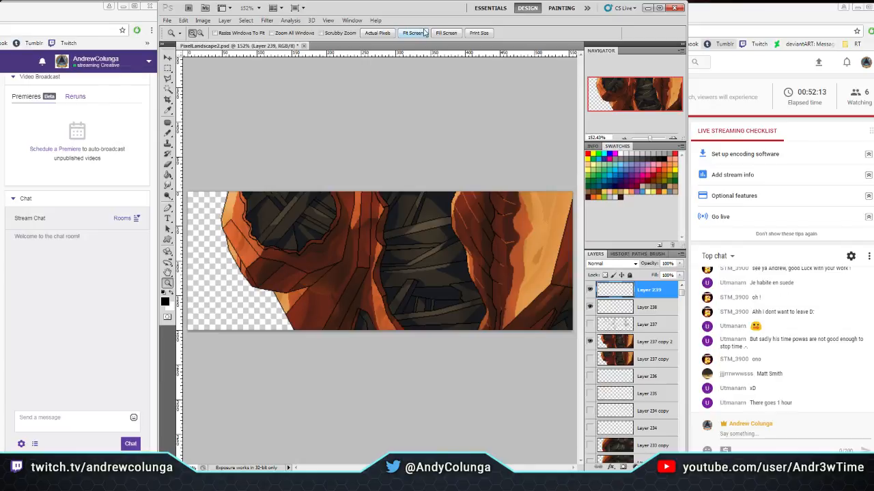
pyautogui.click(719, 82)
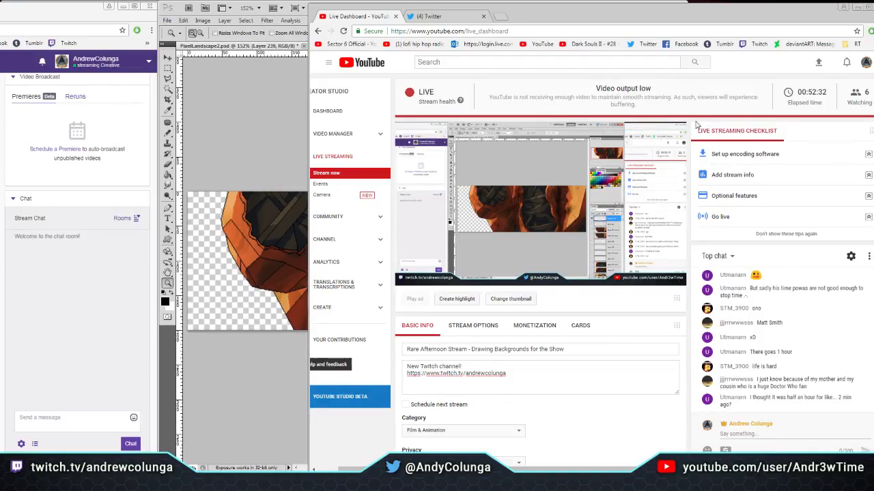
pyautogui.click(252, 143)
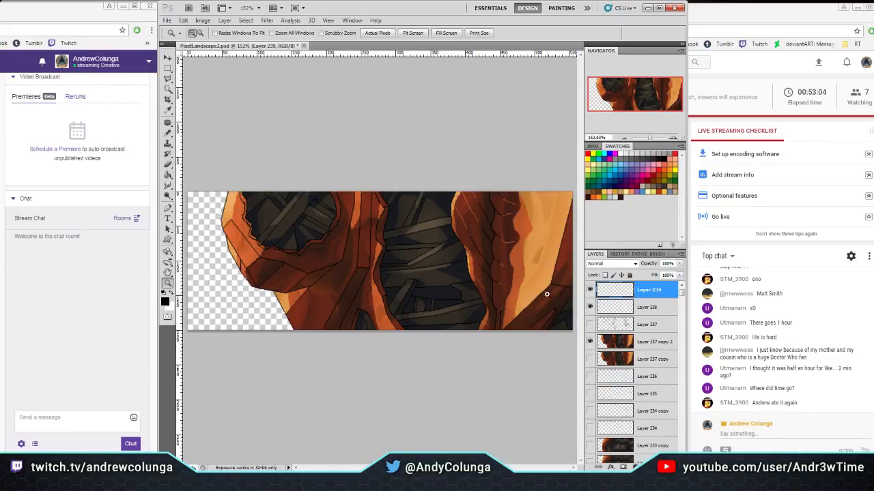
# Hide Layer 237 copy 2 and make Layer 238 the active layer
pyautogui.click(589, 342)
pyautogui.click(589, 342)
pyautogui.click(590, 341)
pyautogui.click(589, 342)
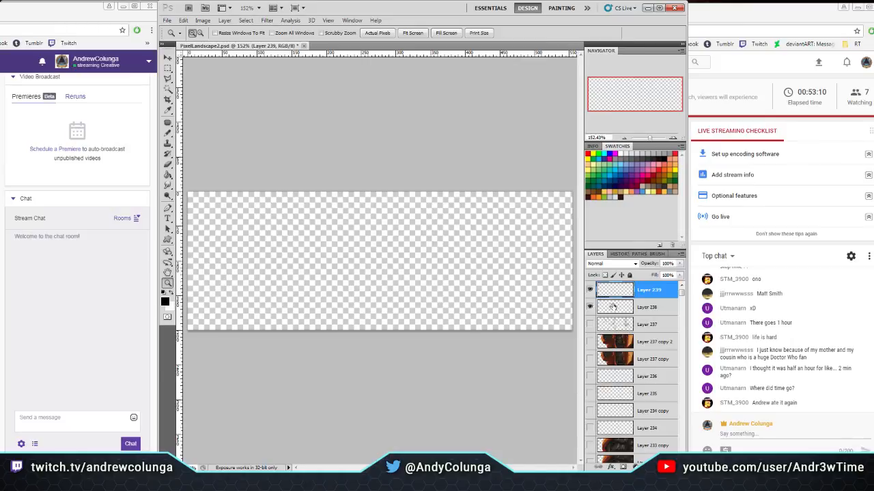
pyautogui.click(614, 307)
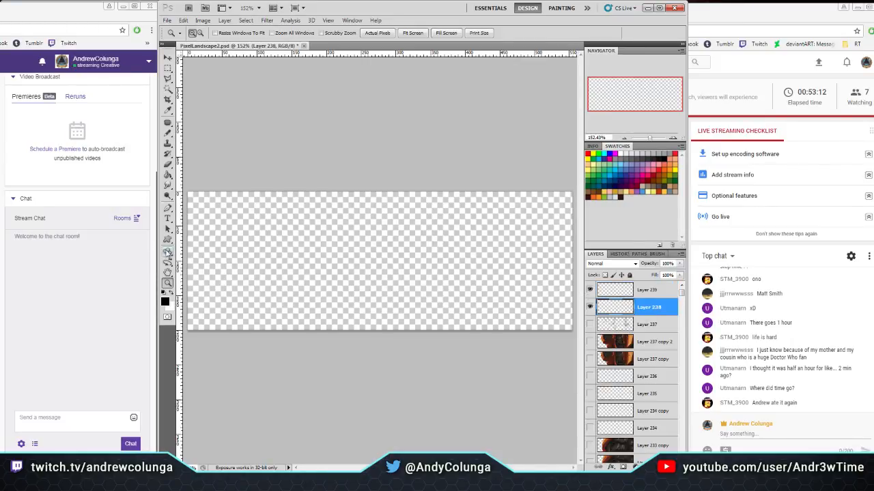
# Set up the Pencil tool with a light blue swatch, load Basic Brushes, and choose the 1 px hard round brush
pyautogui.click(167, 133)
pyautogui.click(624, 165)
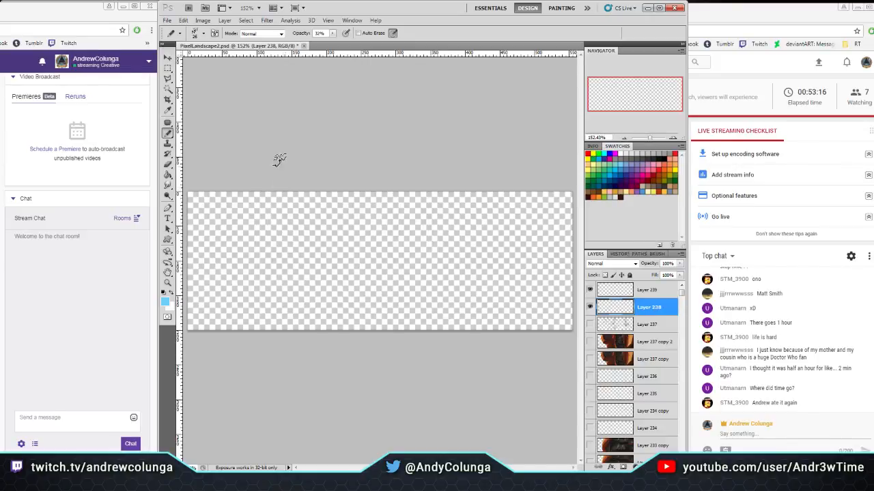
pyautogui.click(198, 33)
pyautogui.click(273, 50)
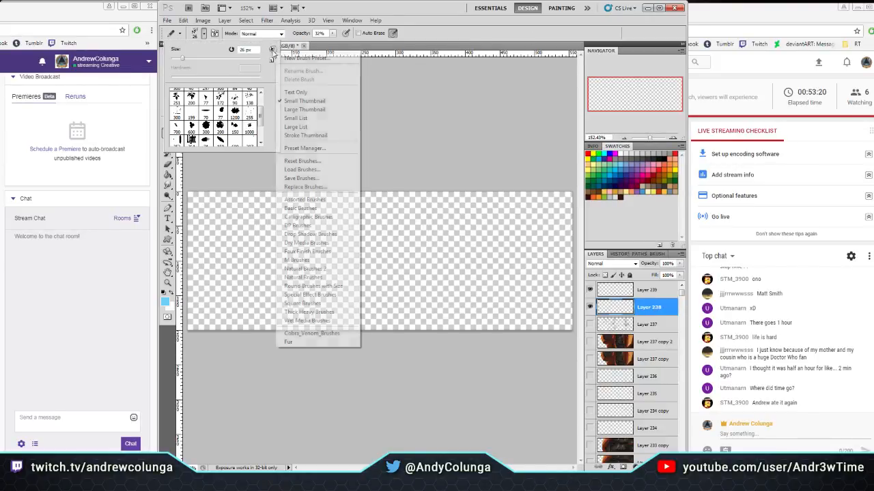
pyautogui.click(306, 208)
pyautogui.press('Return')
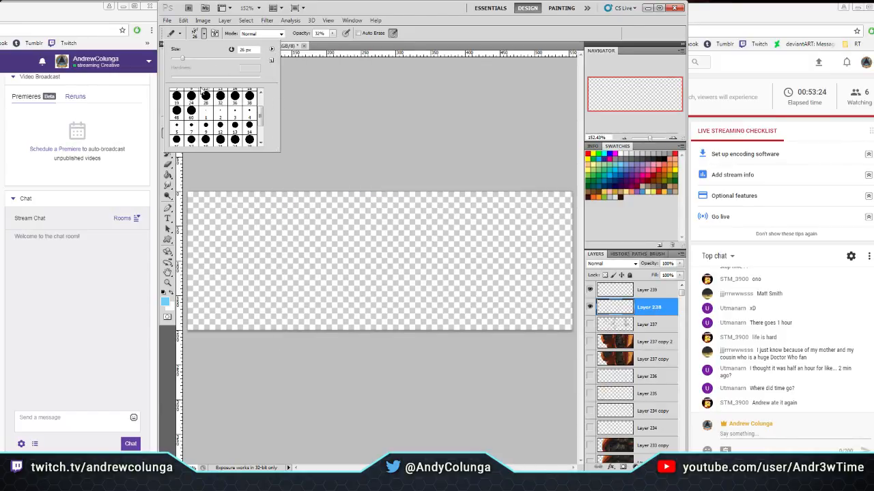
pyautogui.moveTo(262, 129); pyautogui.dragTo(270, 88)
pyautogui.click(176, 94)
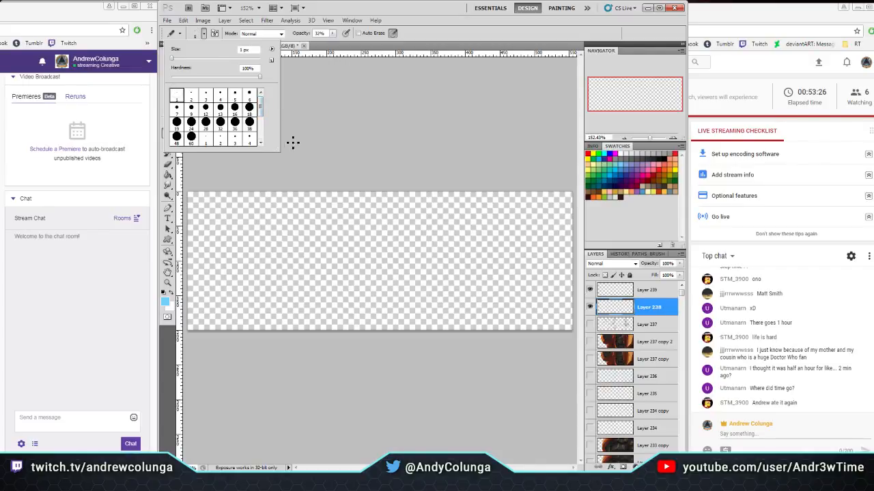
pyautogui.click(336, 162)
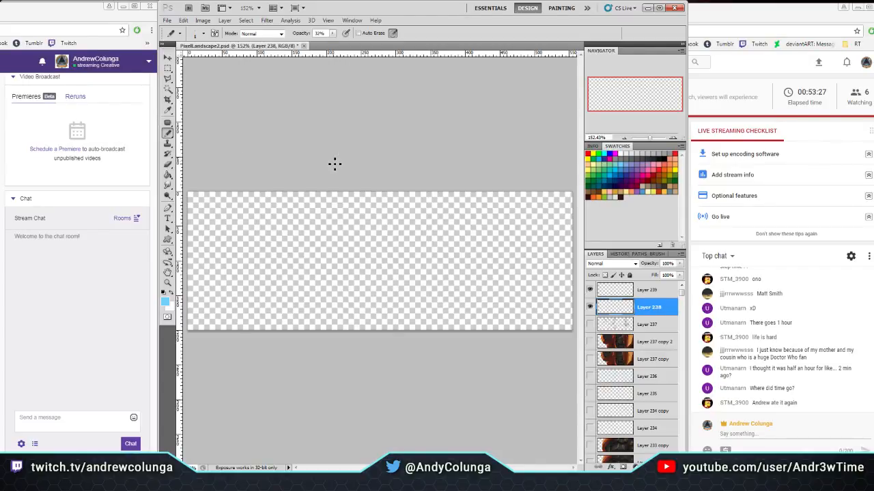
# Examine the Layer 237 copy 2 artwork briefly against the empty canvas at 200% zoom
pyautogui.click(167, 282)
pyautogui.click(324, 246)
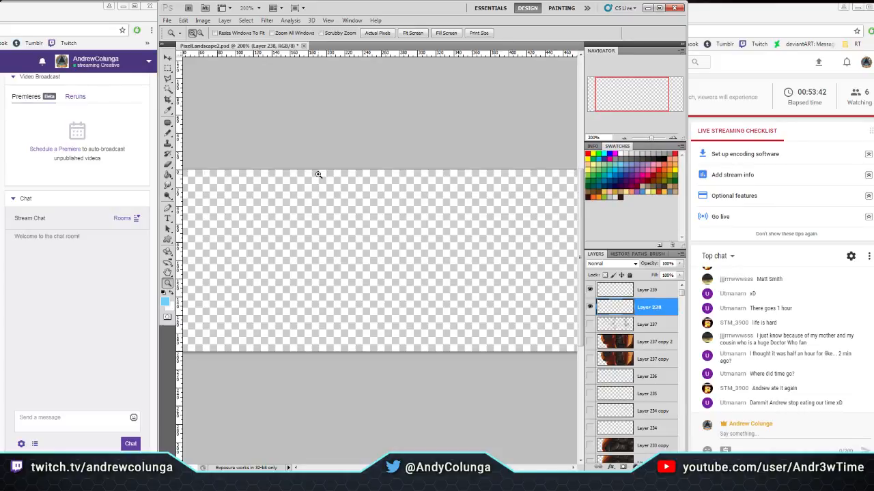
pyautogui.click(590, 341)
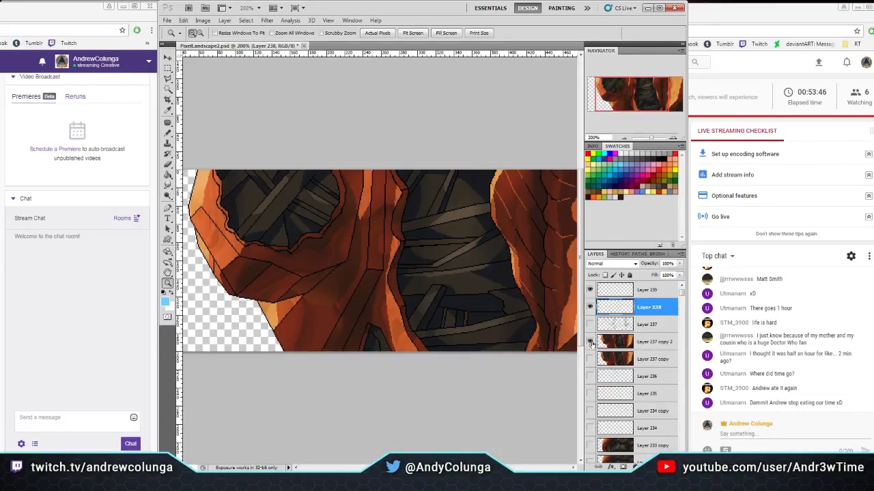
pyautogui.click(590, 342)
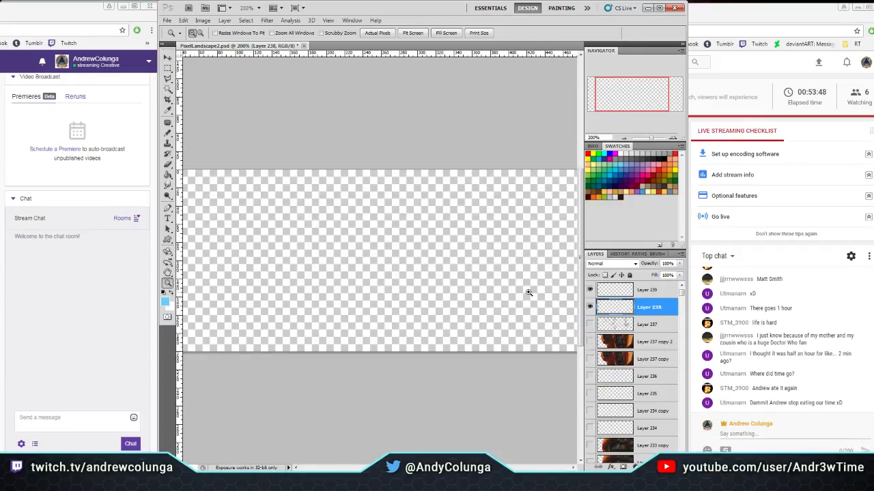
pyautogui.click(167, 133)
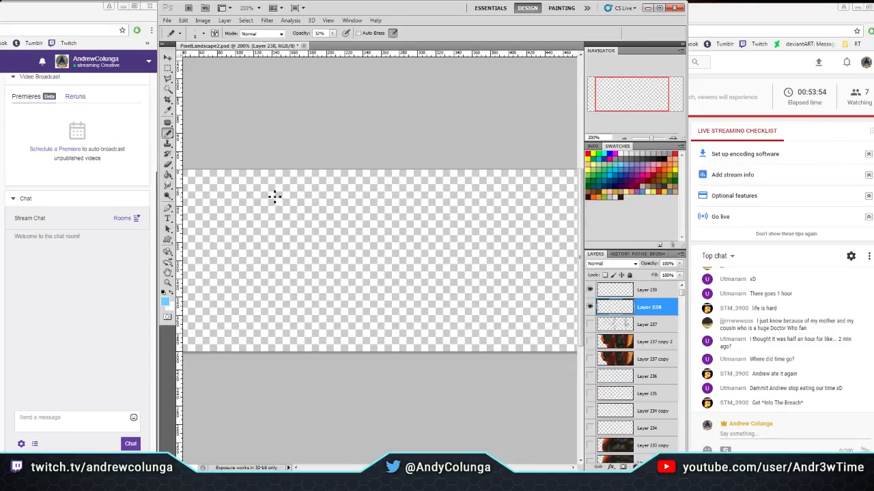
pyautogui.click(167, 283)
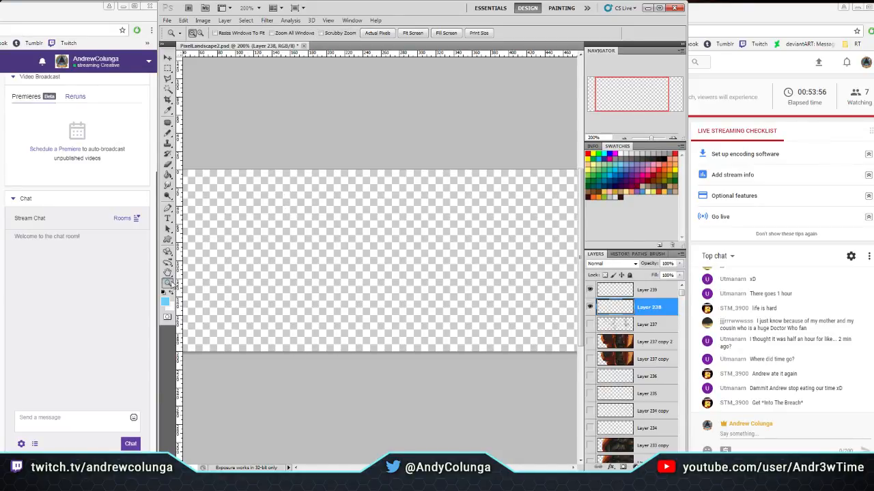
pyautogui.click(412, 34)
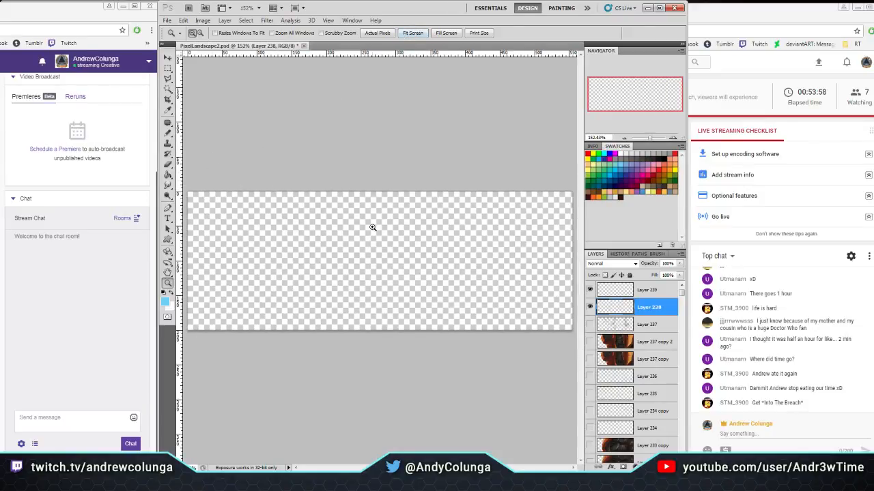
pyautogui.click(338, 207)
pyautogui.press('b')
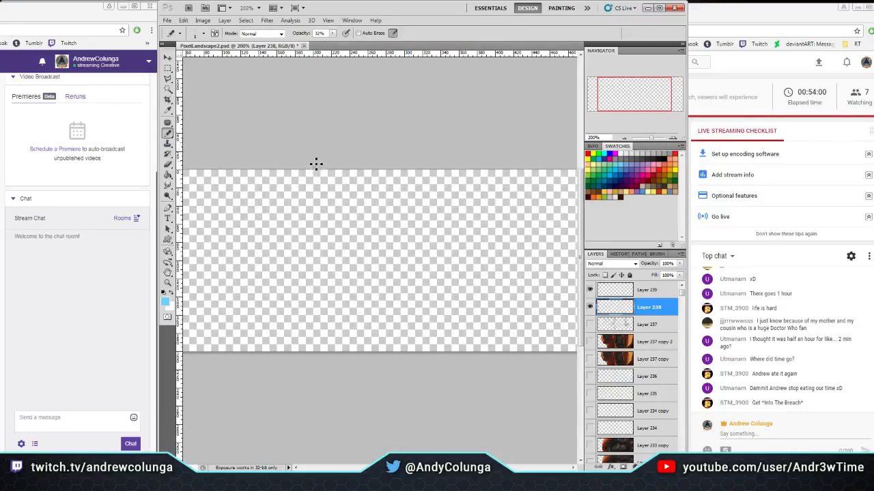
# Show the white background layer and pencil two uneven light blue vertical lines down the canvas's left part on Layer 238
pyautogui.moveTo(681, 290)
pyautogui.mouseDown()
pyautogui.moveTo(681, 450)
pyautogui.moveTo(686, 287)
pyautogui.mouseUp()
pyautogui.click(591, 455)
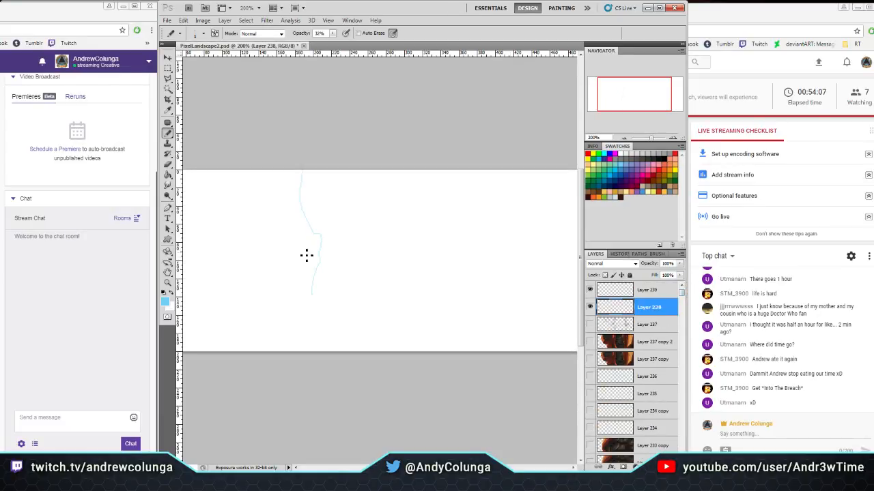
pyautogui.moveTo(275, 223)
pyautogui.mouseDown()
pyautogui.moveTo(287, 298)
pyautogui.moveTo(280, 348)
pyautogui.mouseUp()
# Compare the sketch with the Layer 237 copy 2 artwork, then pencil two more full-height curved lines near the canvas's right end
pyautogui.click(590, 341)
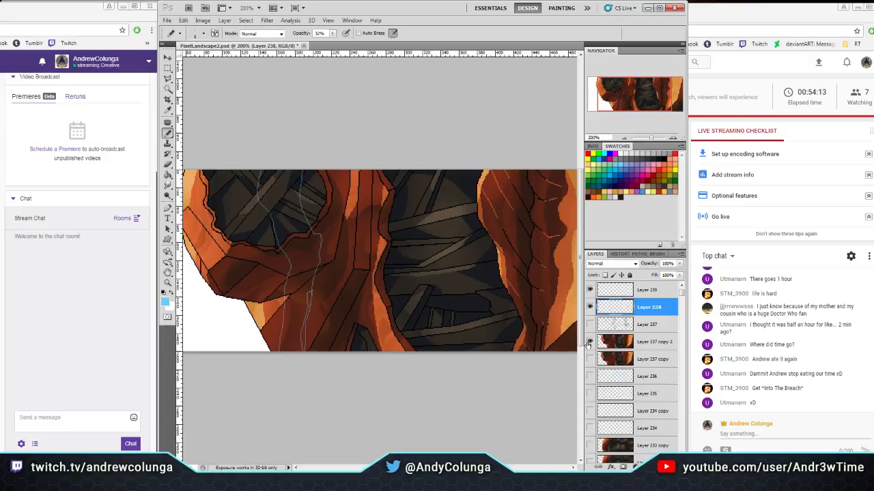
pyautogui.click(590, 341)
pyautogui.moveTo(646, 104); pyautogui.dragTo(662, 95)
pyautogui.moveTo(523, 169)
pyautogui.mouseDown()
pyautogui.moveTo(515, 271)
pyautogui.moveTo(545, 372)
pyautogui.mouseUp()
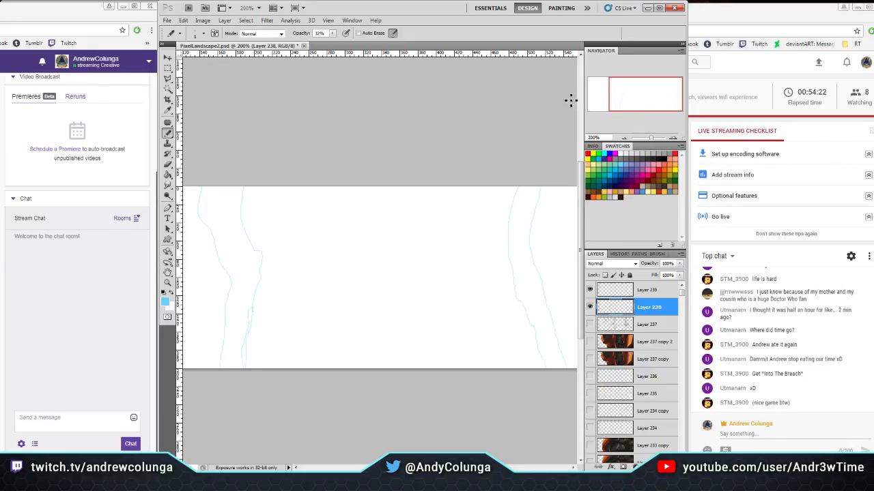
# Compare the blue sketch with the painted artwork by briefly showing Layer 237 copy 2
pyautogui.moveTo(656, 106); pyautogui.dragTo(620, 108)
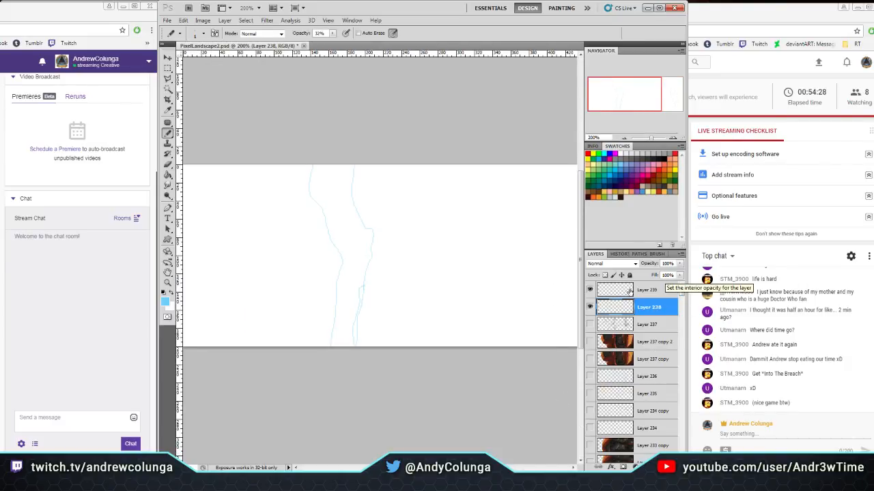
pyautogui.scroll(-2, 681, 295)
pyautogui.moveTo(681, 295); pyautogui.dragTo(626, 446)
pyautogui.moveTo(679, 445); pyautogui.dragTo(689, 290)
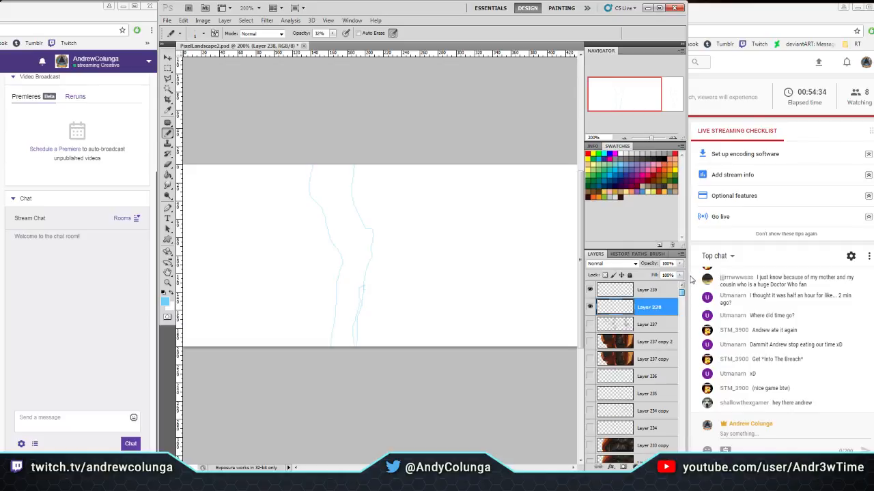
pyautogui.click(590, 342)
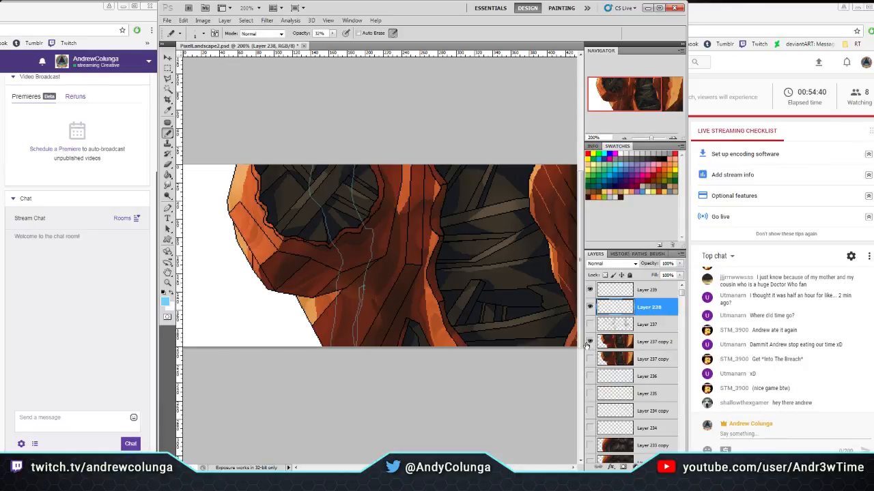
pyautogui.click(589, 341)
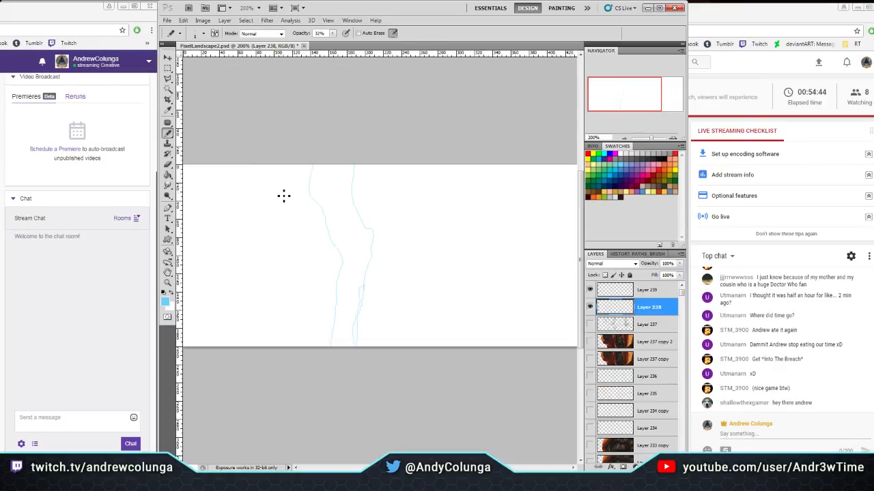
# Sketch a bent beam with straight pencil lines beside the winding post, vertical above and slanting outward below, with a cross line at the bend
pyautogui.press('shift')
pyautogui.keyDown('shift'); pyautogui.click(279, 250); pyautogui.keyUp('shift')
pyautogui.keyDown('shift'); pyautogui.click(241, 346); pyautogui.keyUp('shift')
pyautogui.click(200, 346)
pyautogui.keyDown('shift'); pyautogui.click(245, 251); pyautogui.keyUp('shift')
pyautogui.keyDown('shift'); pyautogui.click(248, 166); pyautogui.keyUp('shift')
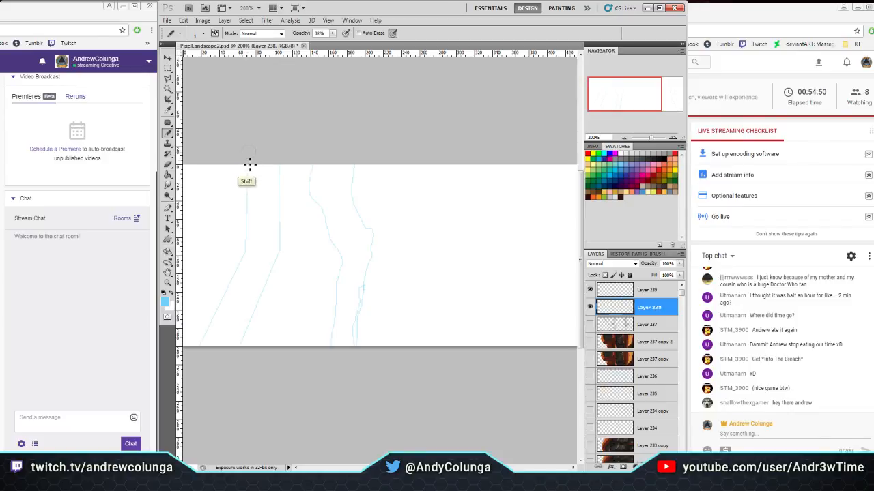
pyautogui.keyDown('shift'); pyautogui.click(279, 250); pyautogui.keyUp('shift')
# Sketch a small pointed broken plank rising from the canvas's lower edge between the bent beam and the winding post
pyautogui.moveTo(602, 107); pyautogui.dragTo(596, 102)
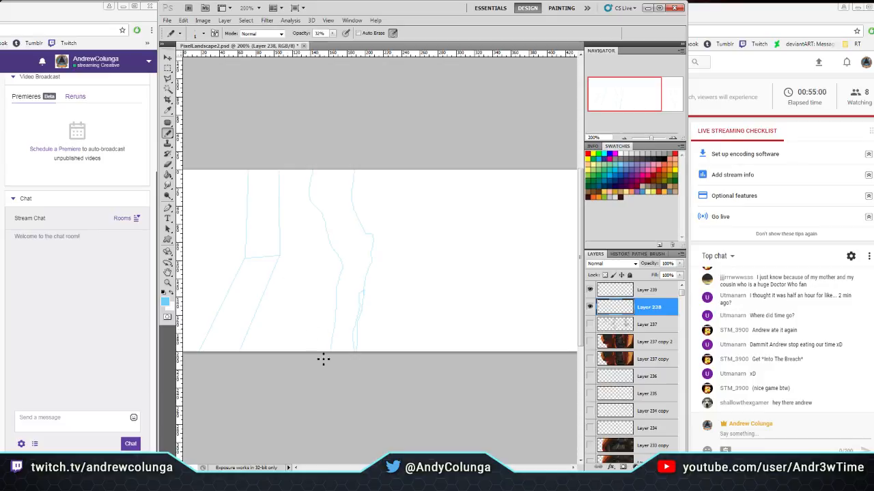
pyautogui.hscroll(-3, 331, 193)
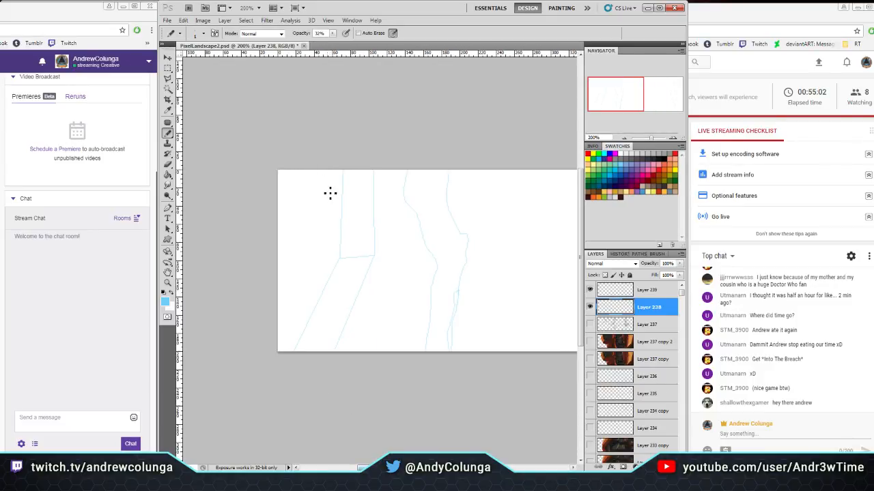
pyautogui.moveTo(398, 310); pyautogui.dragTo(393, 303)
pyautogui.moveTo(617, 96); pyautogui.dragTo(626, 94)
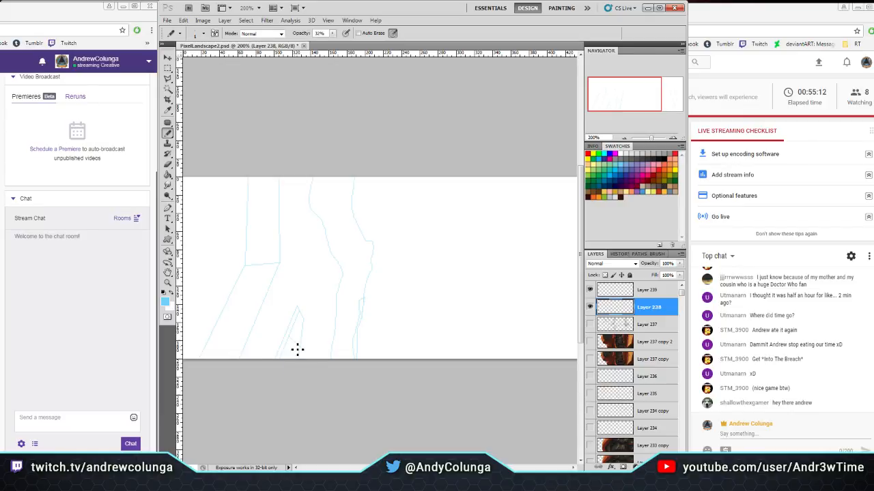
pyautogui.click(296, 346)
pyautogui.keyDown('shift'); pyautogui.click(289, 370); pyautogui.keyUp('shift')
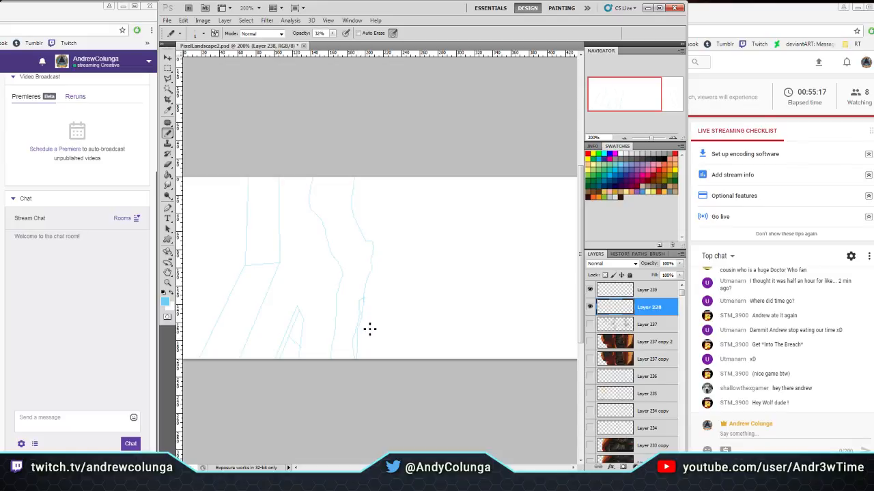
# Draw short cross lines at intervals across the winding post to divide it into segments
pyautogui.keyDown('shift'); pyautogui.click(319, 344); pyautogui.keyUp('shift')
pyautogui.moveTo(330, 246); pyautogui.dragTo(367, 243)
pyautogui.moveTo(323, 219); pyautogui.dragTo(353, 217)
pyautogui.moveTo(310, 196); pyautogui.dragTo(342, 198)
pyautogui.moveTo(356, 345); pyautogui.dragTo(366, 268)
# Draw short slanted cross lines on the curved post near the canvas's far right end
pyautogui.moveTo(554, 151)
pyautogui.mouseDown()
pyautogui.moveTo(441, 167)
pyautogui.moveTo(441, 159)
pyautogui.mouseUp()
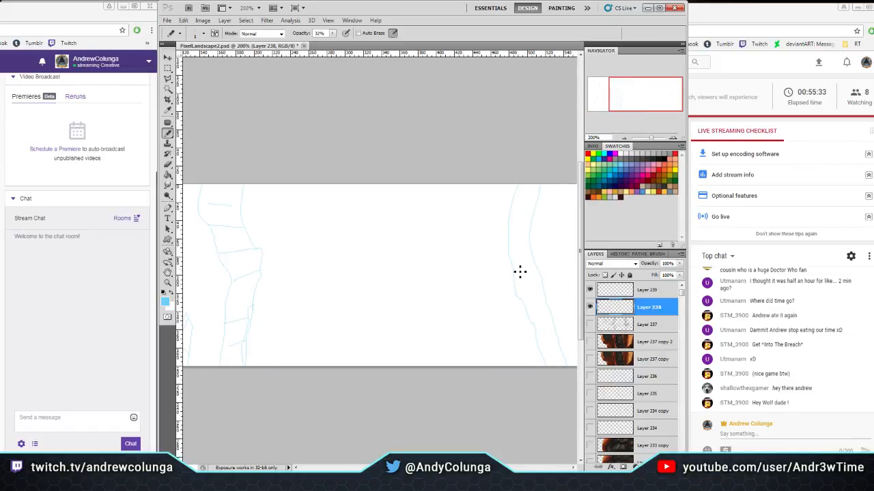
pyautogui.moveTo(546, 312); pyautogui.dragTo(537, 332)
pyautogui.moveTo(524, 222); pyautogui.dragTo(511, 226)
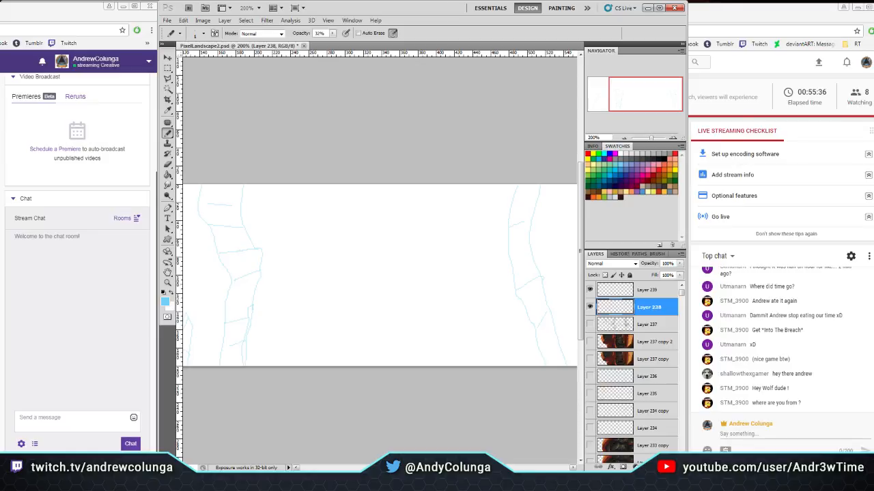
# Sketch a series of curved lines fanning from the right-hand post toward the canvas's right edge
pyautogui.moveTo(543, 420); pyautogui.dragTo(451, 419)
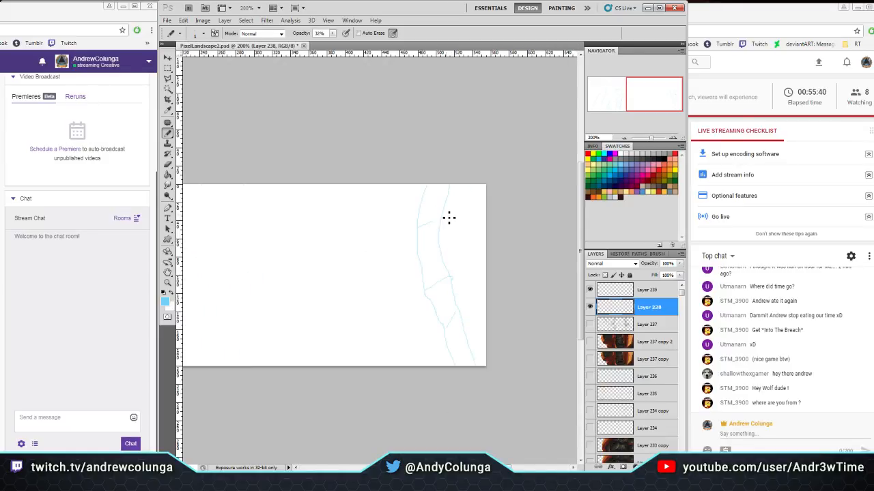
pyautogui.moveTo(455, 176); pyautogui.dragTo(484, 229)
pyautogui.moveTo(654, 97); pyautogui.dragTo(638, 99)
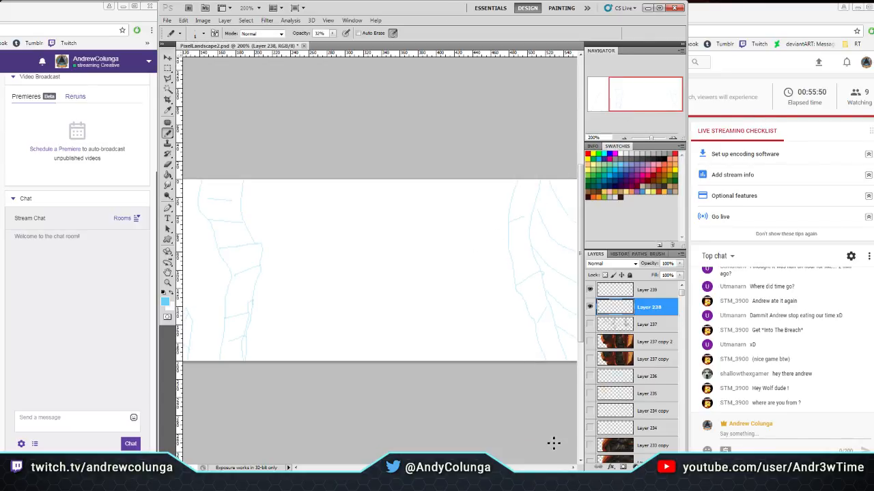
# Check against the Layer 237 copy 2 artwork, and draw a narrow bent beam spanning the two posts with two parallel lines
pyautogui.click(591, 342)
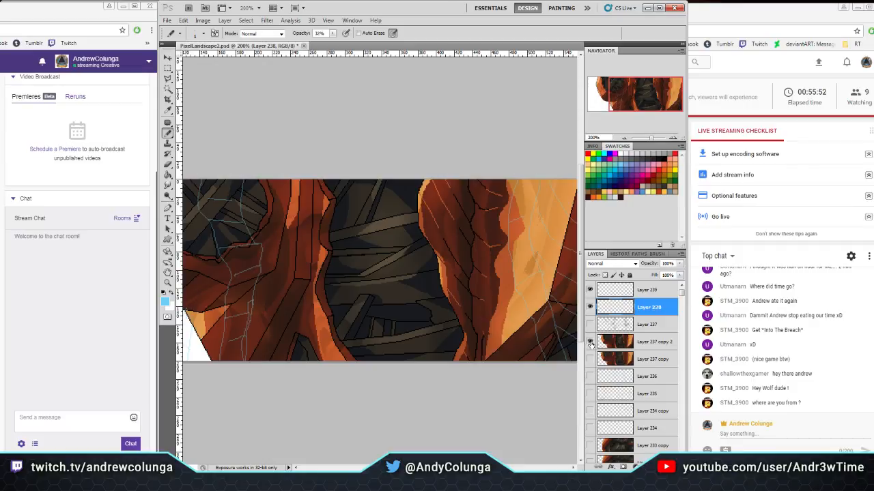
pyautogui.click(591, 342)
pyautogui.click(247, 229)
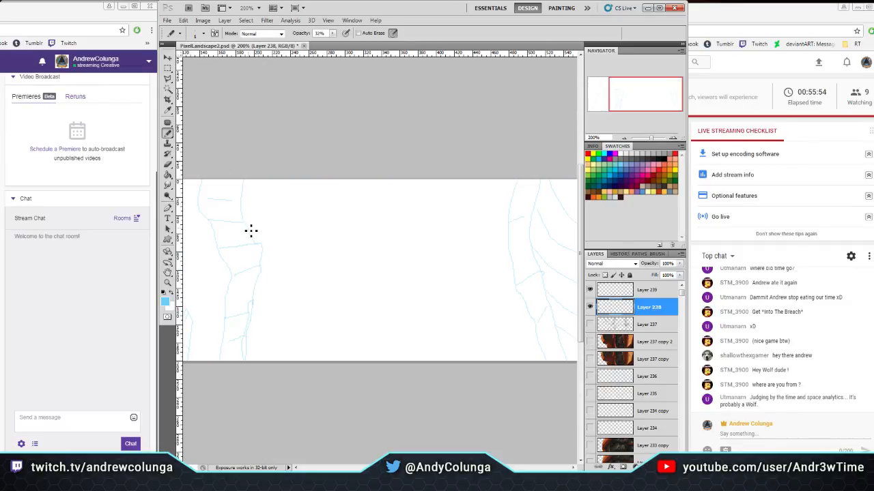
pyautogui.keyDown('shift'); pyautogui.click(407, 222); pyautogui.keyUp('shift')
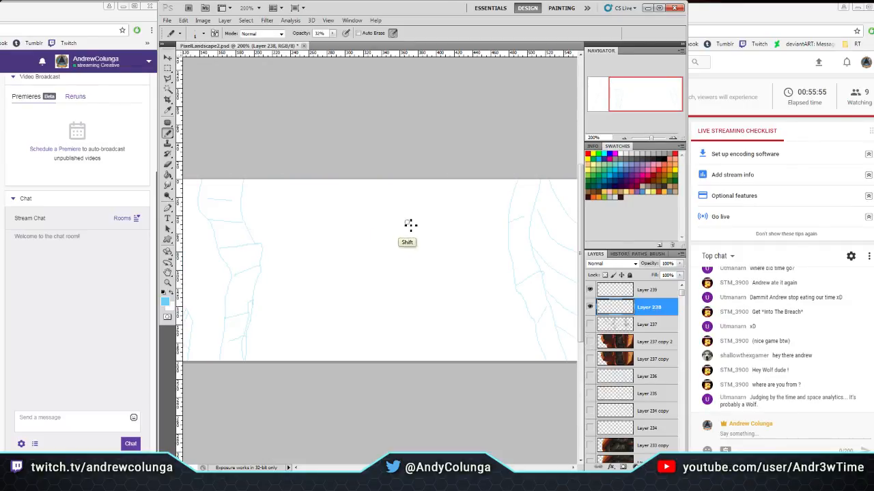
pyautogui.keyDown('shift'); pyautogui.click(511, 200); pyautogui.keyUp('shift')
pyautogui.click(251, 241)
pyautogui.keyDown('shift'); pyautogui.click(407, 230); pyautogui.keyUp('shift')
pyautogui.keyDown('shift'); pyautogui.click(510, 216); pyautogui.keyUp('shift')
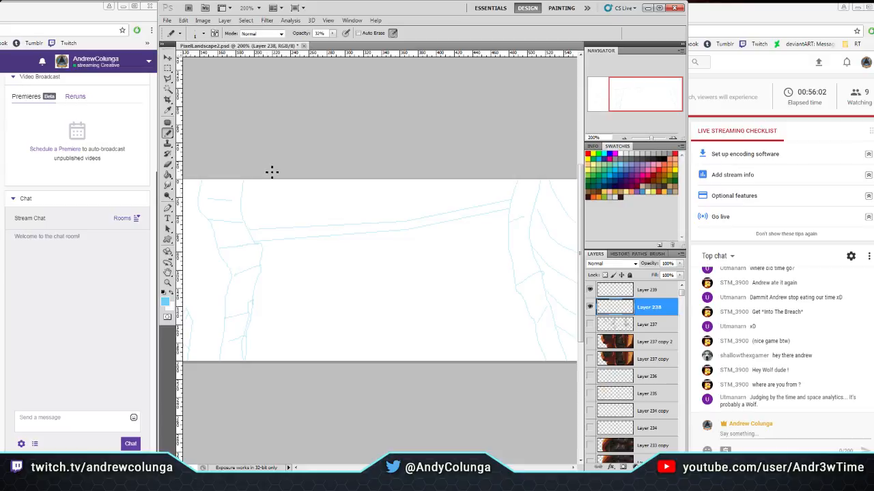
# Draw three near-vertical plank lines from the spanning beam up to the canvas's upper edge
pyautogui.click(312, 227)
pyautogui.keyDown('shift'); pyautogui.click(311, 170); pyautogui.keyUp('shift')
pyautogui.click(318, 177)
pyautogui.keyDown('shift'); pyautogui.click(322, 226); pyautogui.keyUp('shift')
pyautogui.click(334, 227)
pyautogui.keyDown('shift'); pyautogui.click(333, 178); pyautogui.keyUp('shift')
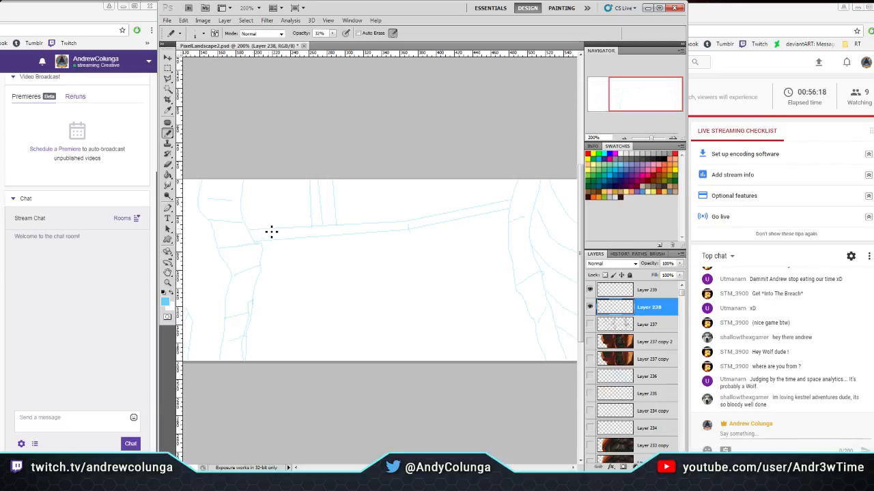
# Mark the beam's bend and add more plank lines above it, vertical near the left post and slanted near the right post
pyautogui.moveTo(412, 225); pyautogui.dragTo(406, 228)
pyautogui.keyDown('shift'); pyautogui.click(258, 175); pyautogui.keyUp('shift')
pyautogui.moveTo(272, 207); pyautogui.dragTo(272, 181)
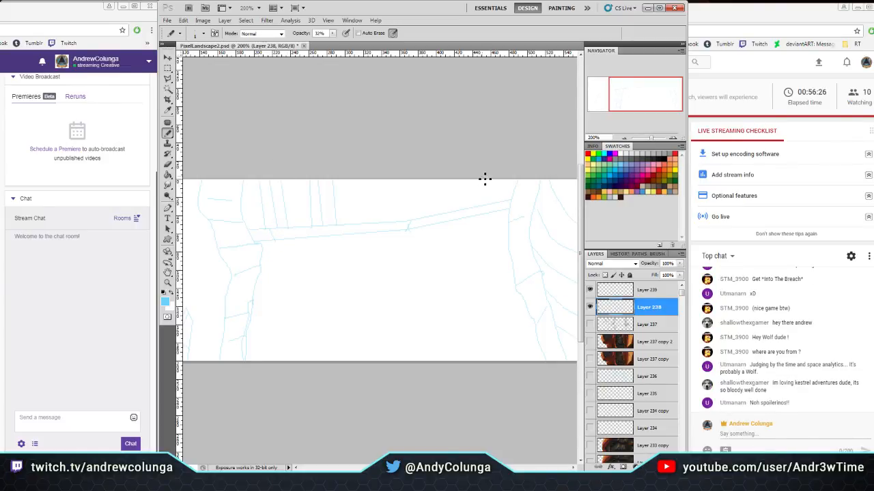
pyautogui.moveTo(457, 208); pyautogui.dragTo(467, 186)
pyautogui.moveTo(478, 207); pyautogui.dragTo(474, 215)
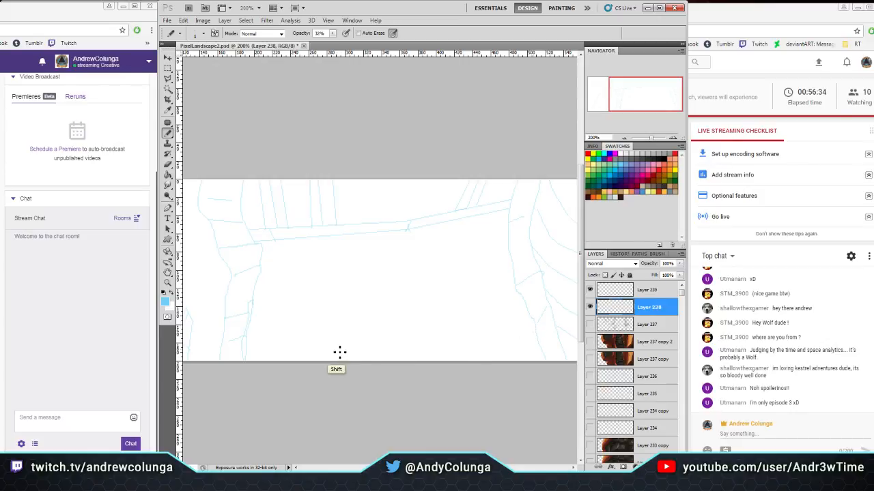
# Draw a lower beam near the canvas's bottom edge and straight crossing braces between it and the upper beam
pyautogui.keyDown('shift'); pyautogui.click(537, 335); pyautogui.keyUp('shift')
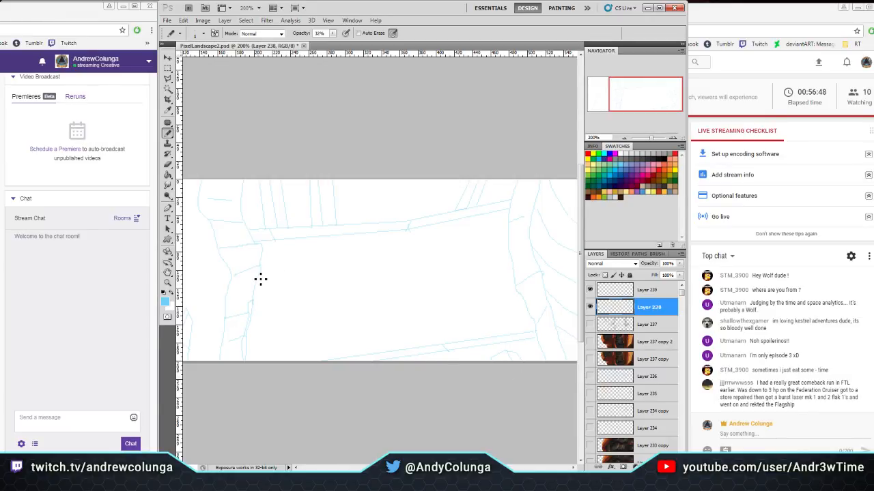
pyautogui.keyDown('shift'); pyautogui.click(419, 316); pyautogui.keyUp('shift')
pyautogui.click(361, 239)
pyautogui.keyDown('shift'); pyautogui.click(446, 348); pyautogui.keyUp('shift')
# Sketch jagged broken edges beside both posts and erase the stray line between the splinters near the left post
pyautogui.moveTo(507, 215)
pyautogui.mouseDown()
pyautogui.moveTo(485, 249)
pyautogui.moveTo(473, 269)
pyautogui.mouseUp()
pyautogui.moveTo(304, 340); pyautogui.dragTo(280, 350)
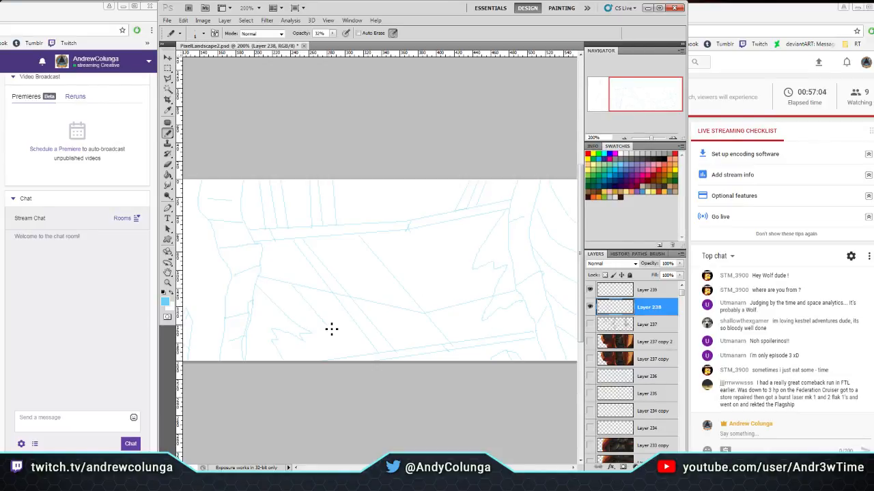
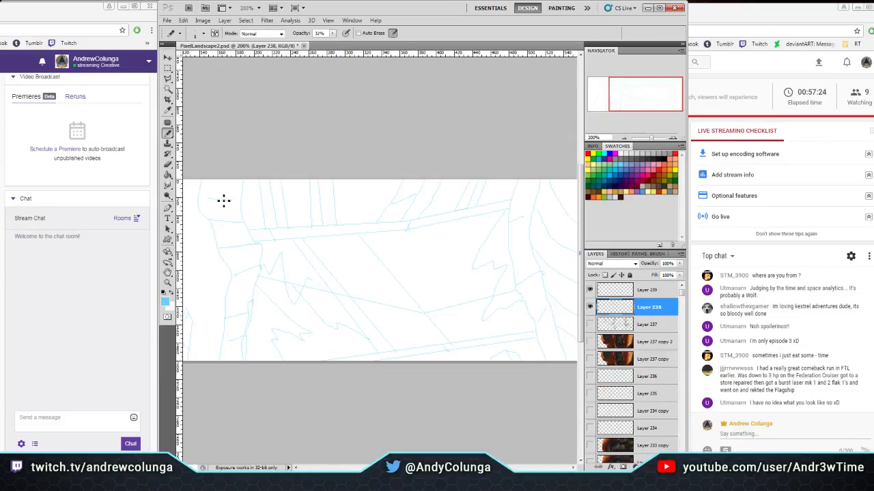
pyautogui.click(167, 165)
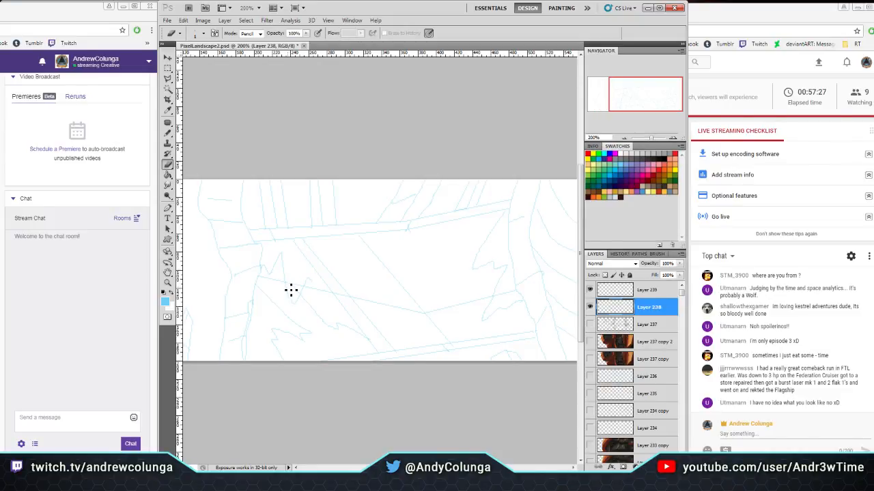
pyautogui.click(167, 133)
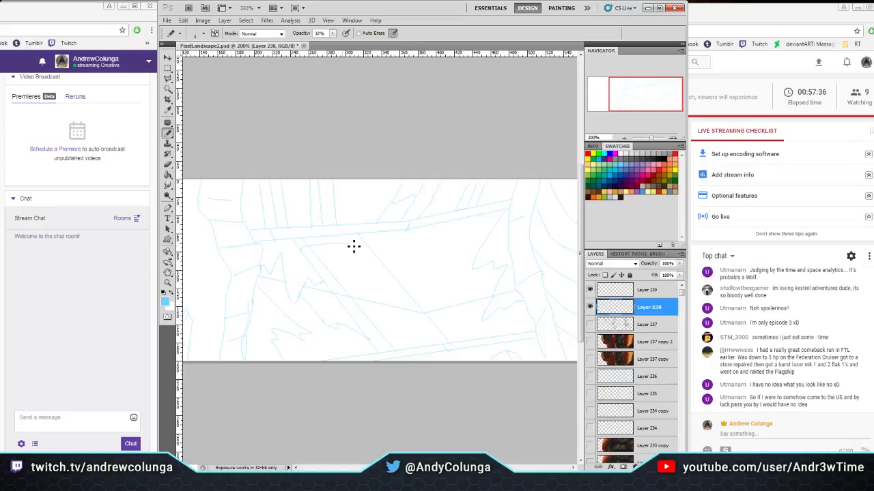
# Strengthen the top edge of the wide diagonal brace below the upper beam and erase stray sketch lines
pyautogui.press('e')
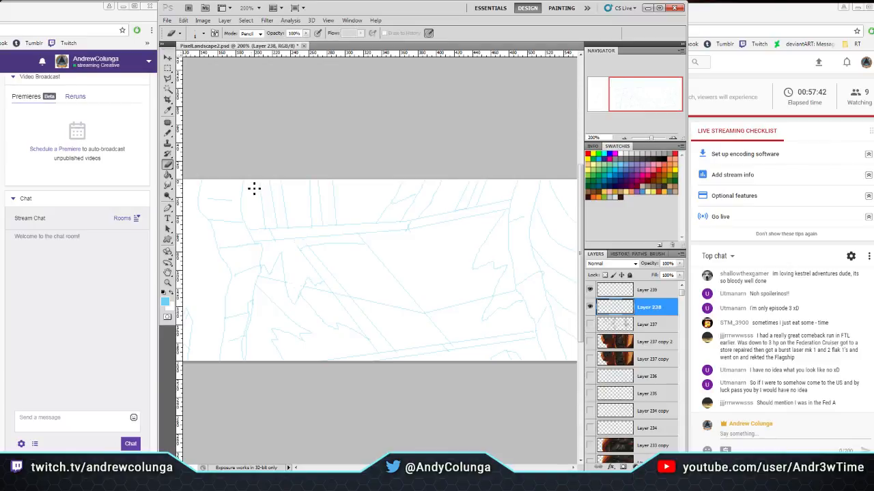
pyautogui.press('b')
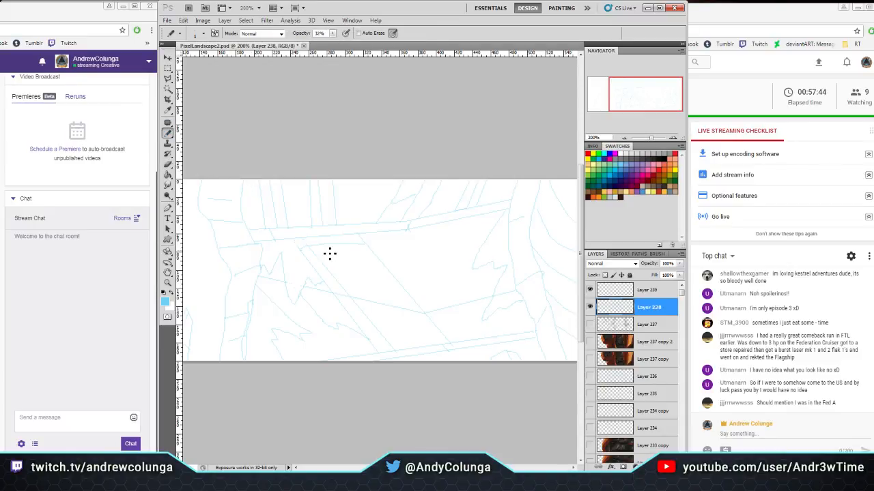
pyautogui.press('shift')
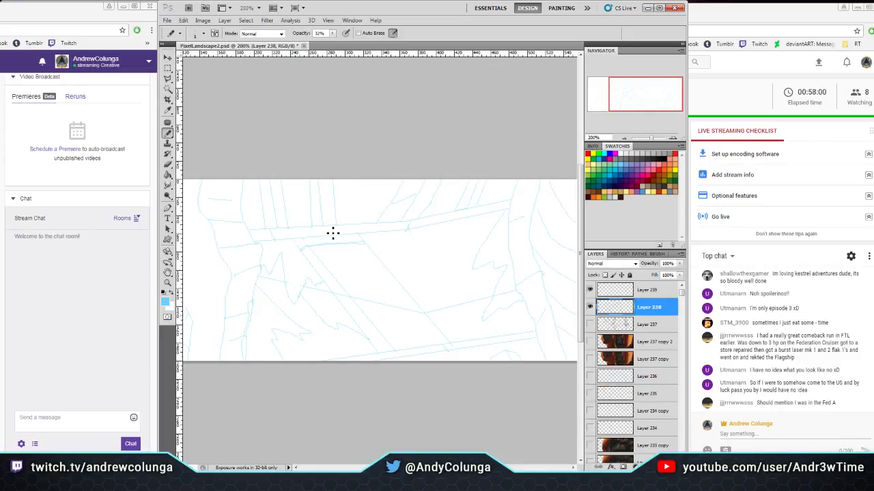
pyautogui.press('e')
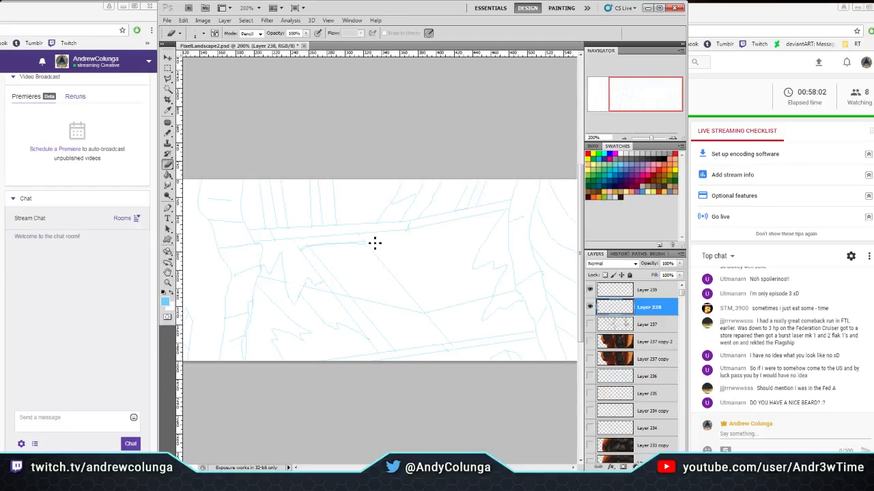
pyautogui.click(167, 135)
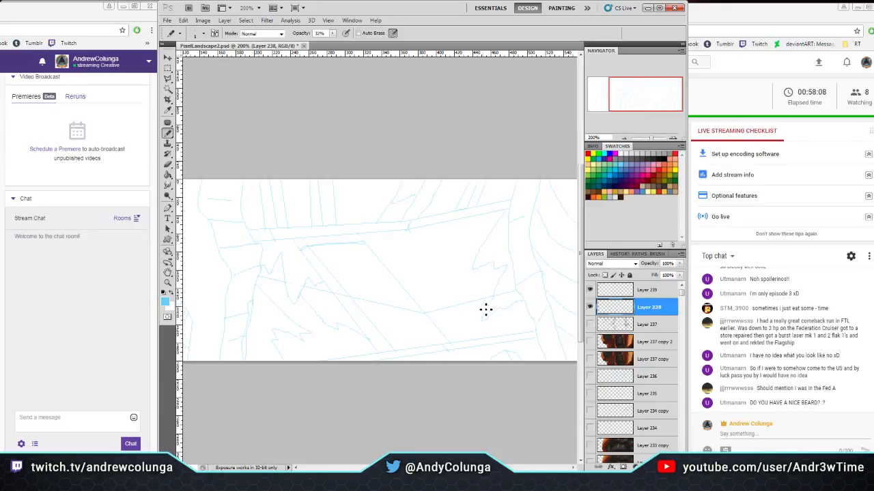
# Enlarge the eraser brush and erase the line crossing the inside of the wide diagonal brace
pyautogui.click(168, 164)
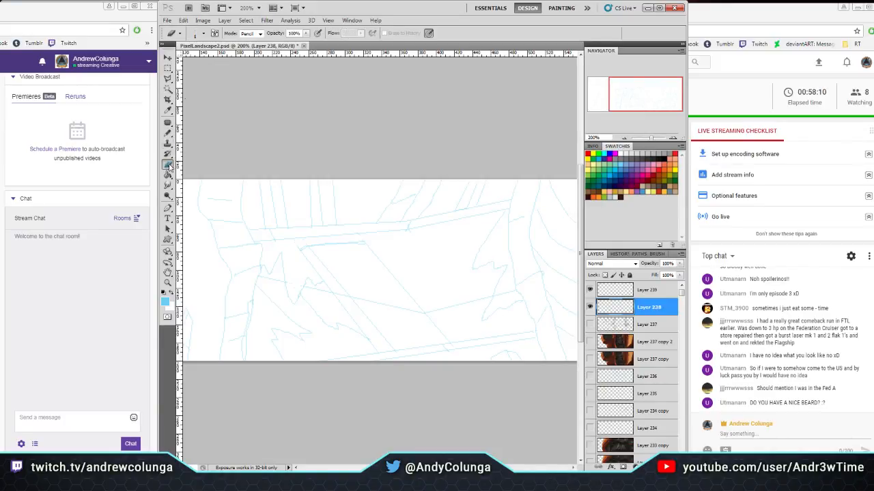
pyautogui.click(203, 34)
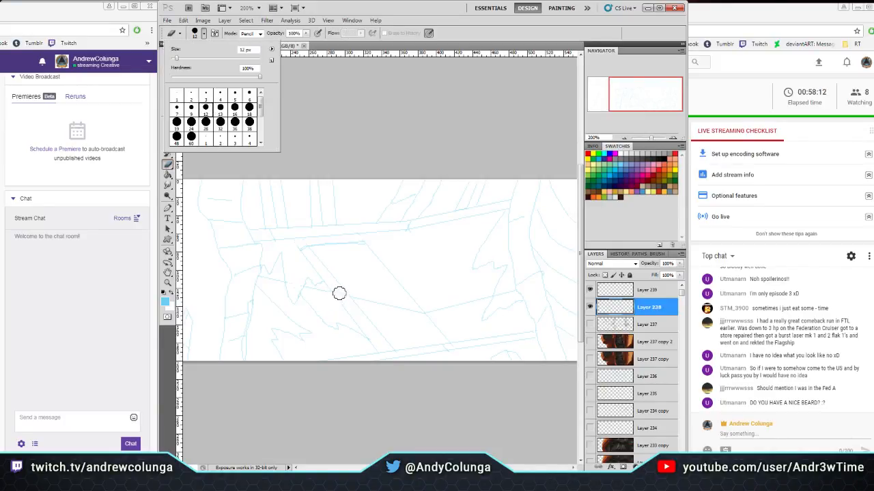
pyautogui.click(176, 111)
pyautogui.click(341, 293)
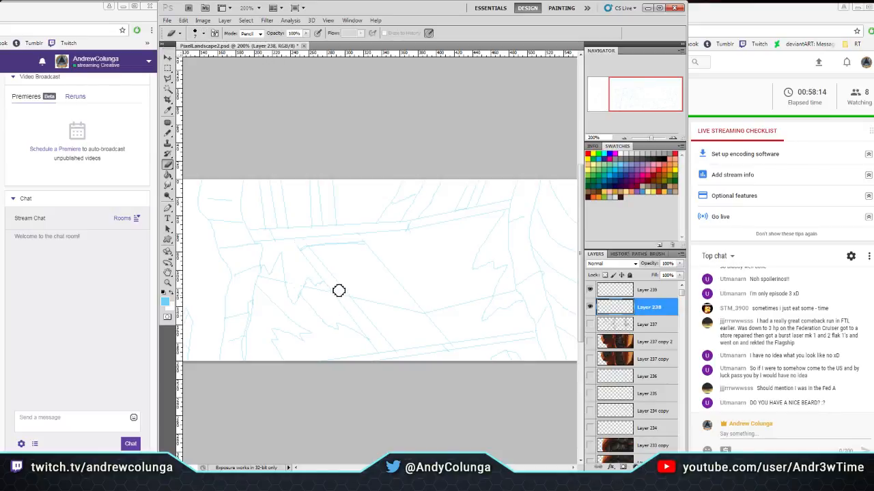
pyautogui.moveTo(347, 301); pyautogui.dragTo(416, 318)
# Sketch a jagged splinter at the lower end of the wide diagonal brace, just above the lower beam
pyautogui.press('b')
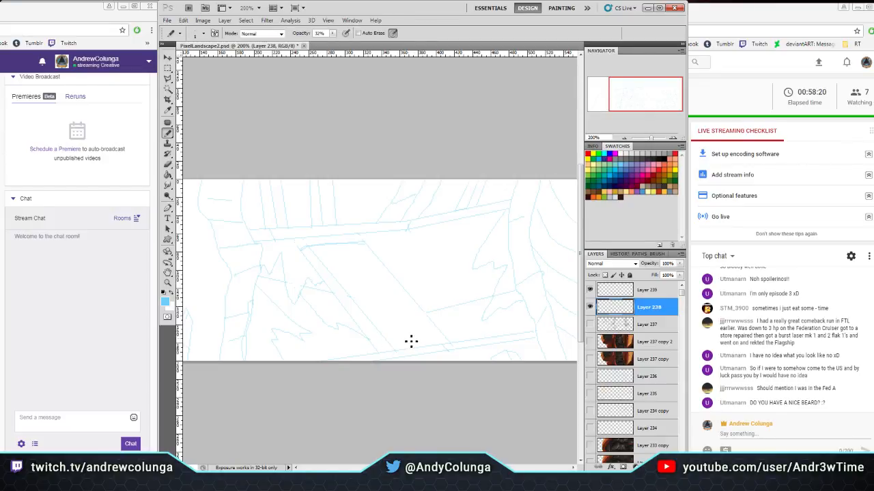
pyautogui.moveTo(406, 330); pyautogui.dragTo(419, 330)
pyautogui.press('e')
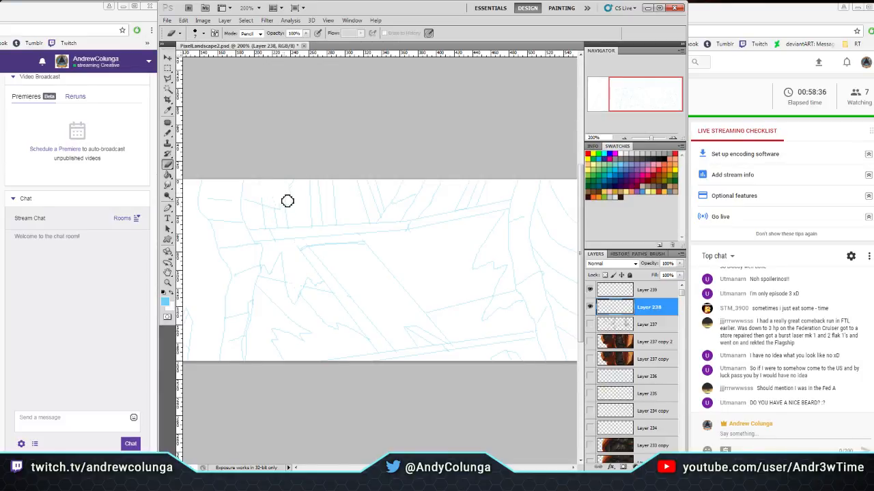
# Sketch a broken, jagged plank below the right part of the upper beam with the Pencil
pyautogui.click(167, 134)
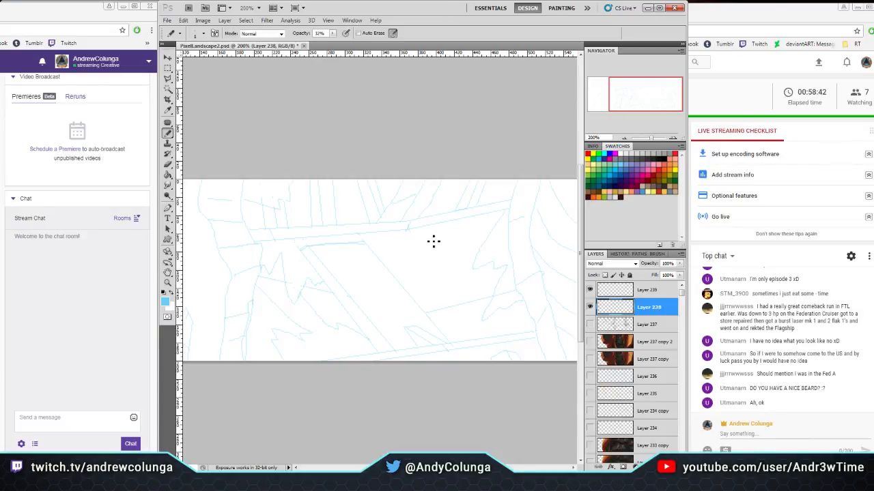
pyautogui.scroll(2, 462, 235)
pyautogui.scroll(-2, 463, 231)
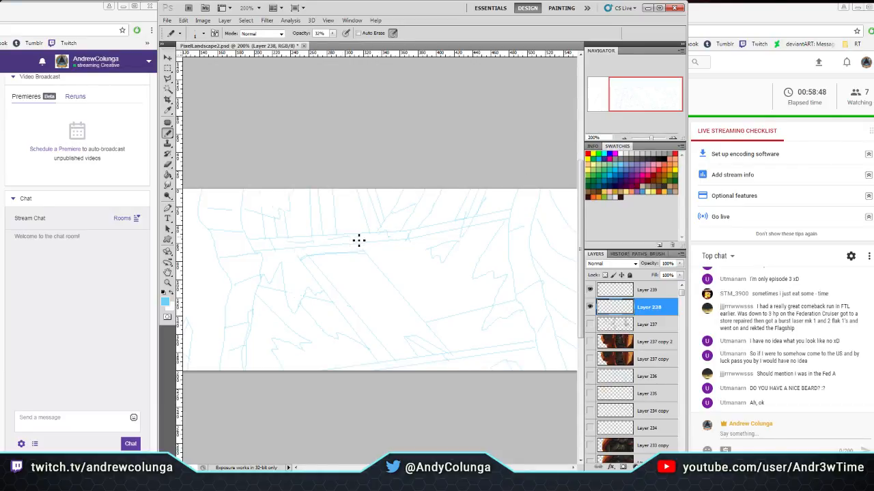
pyautogui.moveTo(415, 236); pyautogui.dragTo(484, 225)
pyautogui.scroll(-1, 487, 262)
# Examine the painted artwork on Layer 237 and its two copies with the sketch layers hidden, and restore the sketch view
pyautogui.moveTo(590, 289); pyautogui.dragTo(590, 307)
pyautogui.click(589, 358)
pyautogui.click(589, 341)
pyautogui.click(590, 325)
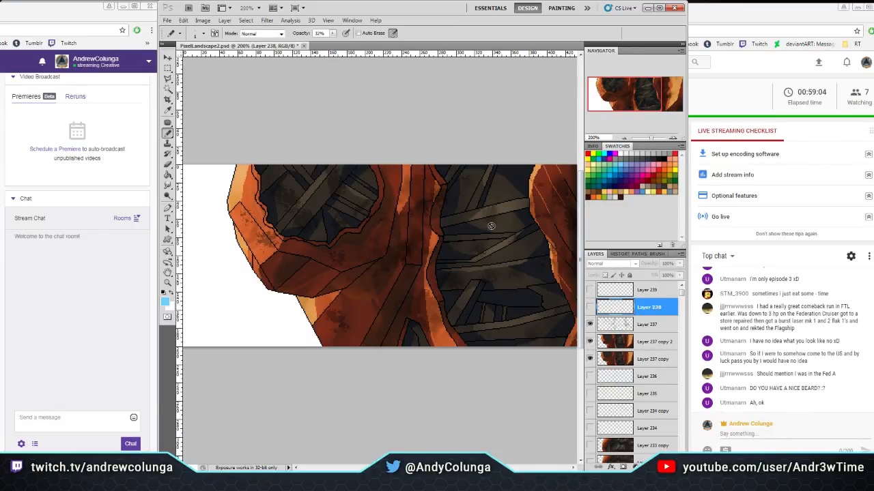
pyautogui.moveTo(590, 358); pyautogui.dragTo(590, 341)
pyautogui.click(590, 324)
pyautogui.click(589, 289)
pyautogui.click(589, 307)
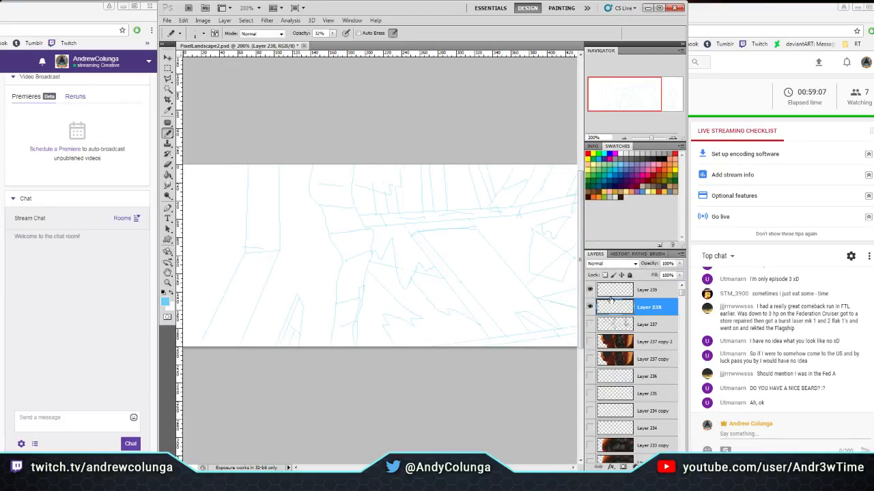
# Draw a long slanted line across the canvas's upper-left corner on Layer 239
pyautogui.click(614, 290)
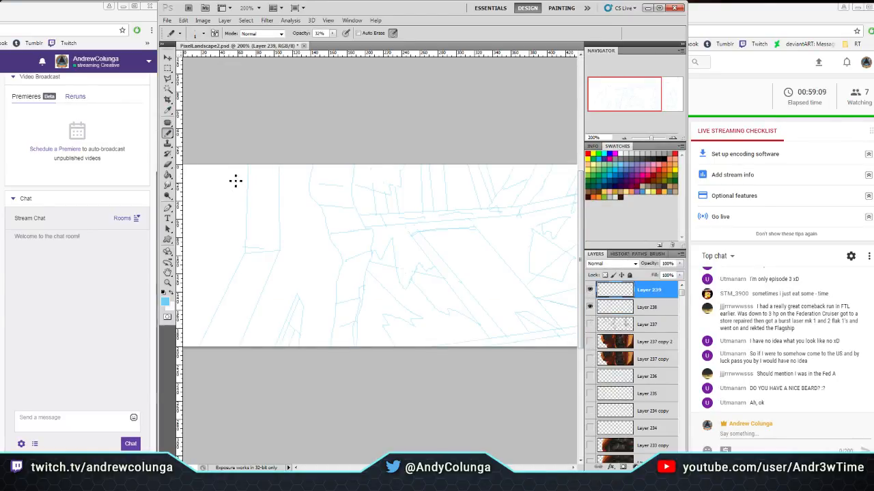
pyautogui.moveTo(646, 101); pyautogui.dragTo(681, 106)
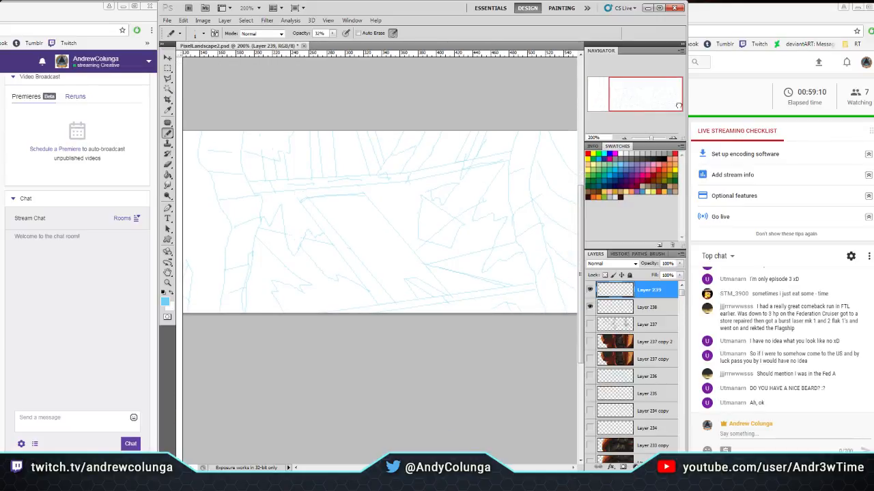
pyautogui.moveTo(495, 226)
pyautogui.mouseDown()
pyautogui.moveTo(429, 246)
pyautogui.moveTo(542, 269)
pyautogui.mouseUp()
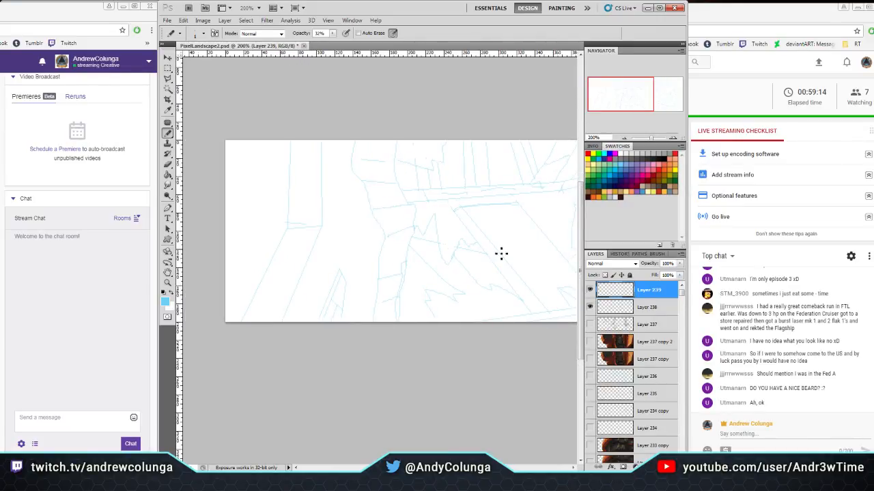
pyautogui.moveTo(273, 123); pyautogui.dragTo(220, 244)
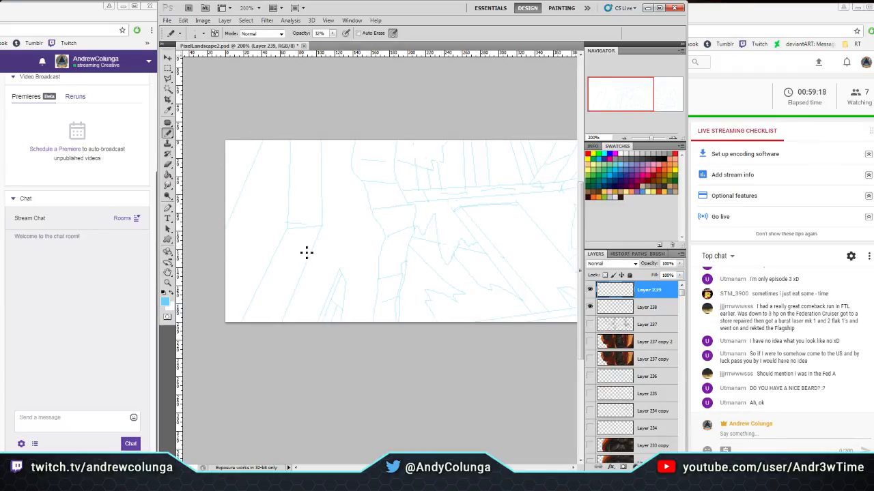
# Compare the sketch with Layer 238 hidden and shown, and merge Layers 238 and 239 into one sketch layer
pyautogui.click(590, 307)
pyautogui.click(591, 308)
pyautogui.click(590, 307)
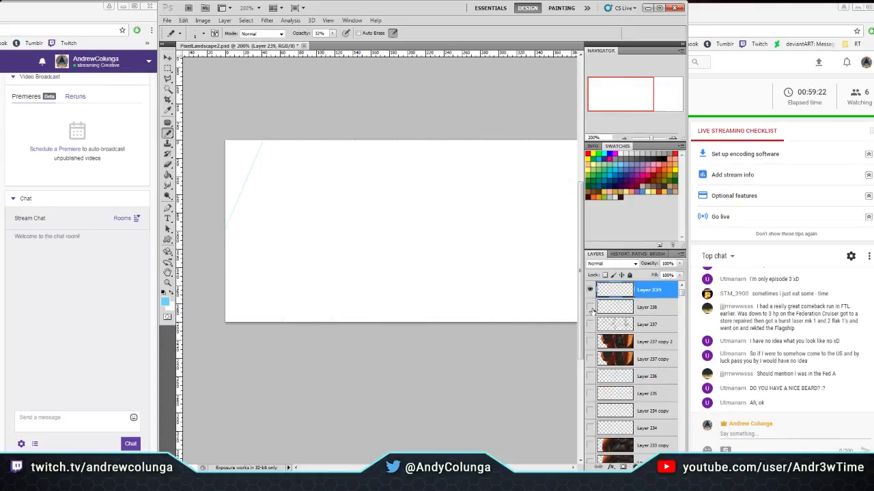
pyautogui.click(590, 308)
pyautogui.keyDown('shift'); pyautogui.click(625, 307); pyautogui.keyUp('shift')
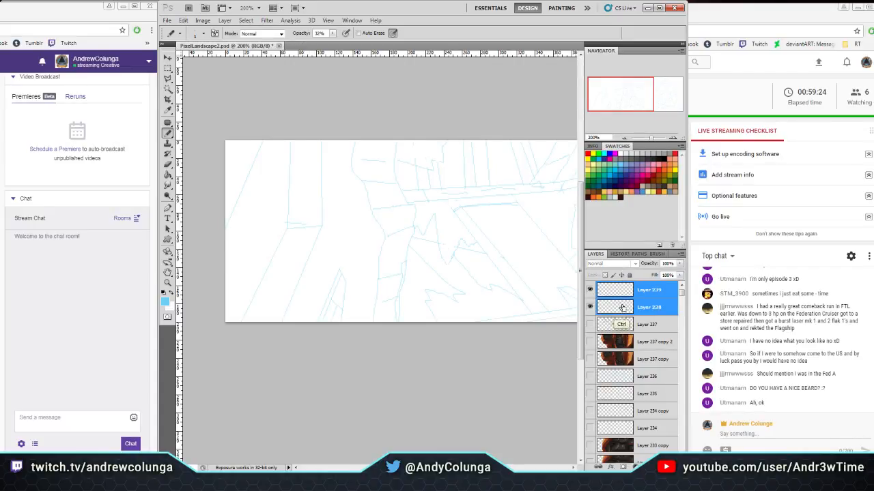
pyautogui.hotkey('ctrl', 'e')
# Add a new layer with default settings above the merged sketch
pyautogui.click(680, 254)
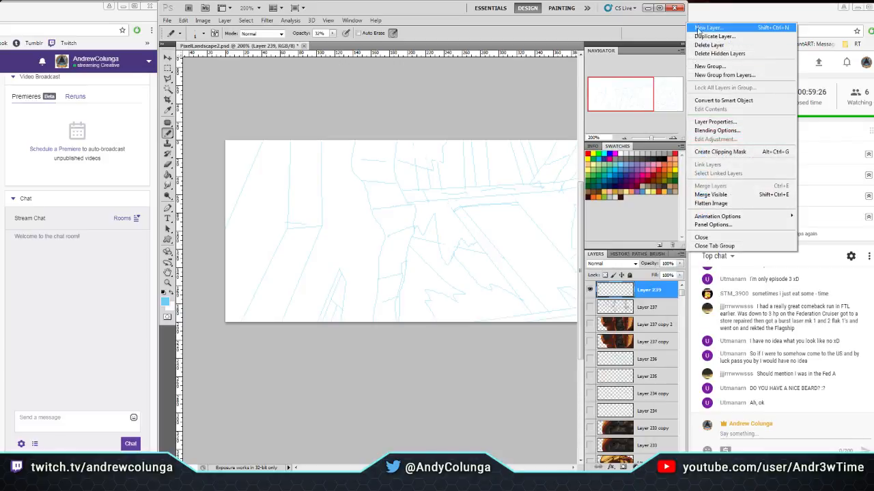
pyautogui.click(703, 28)
pyautogui.click(511, 151)
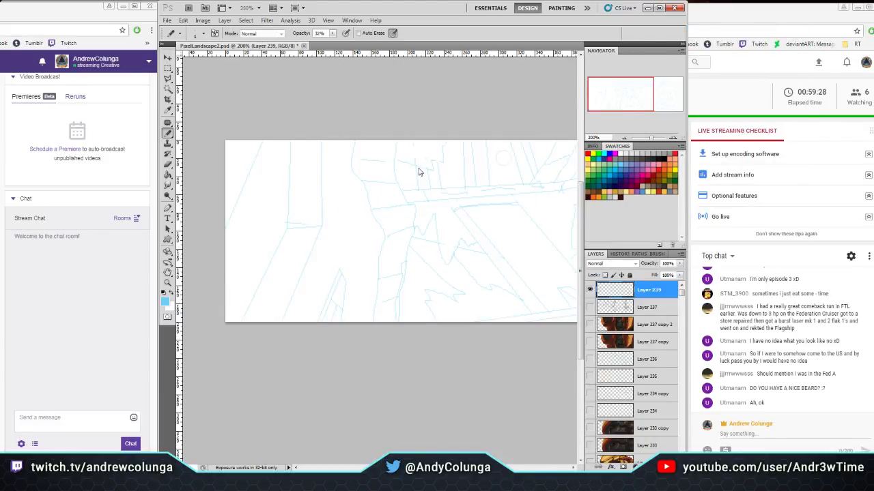
# Set the Pencil to red at 100% opacity and trace the slanted line in the canvas's upper-left corner
pyautogui.click(168, 283)
pyautogui.moveTo(244, 217); pyautogui.dragTo(319, 200)
pyautogui.click(168, 131)
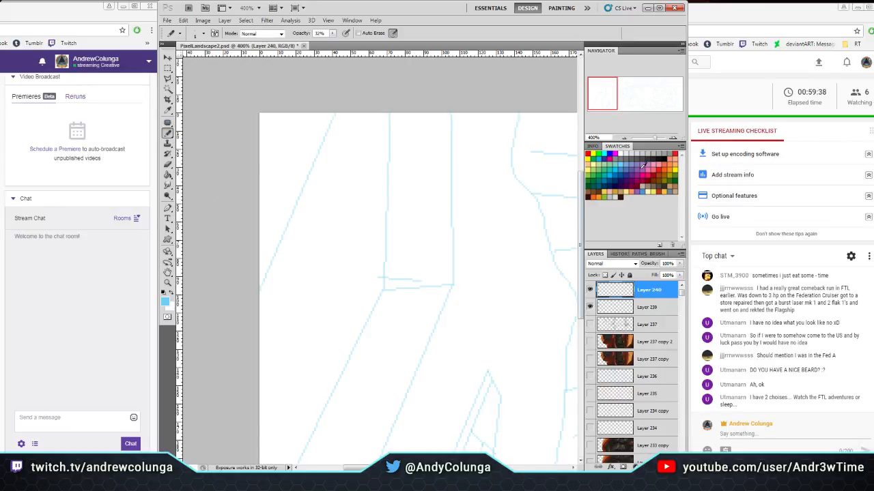
pyautogui.click(662, 172)
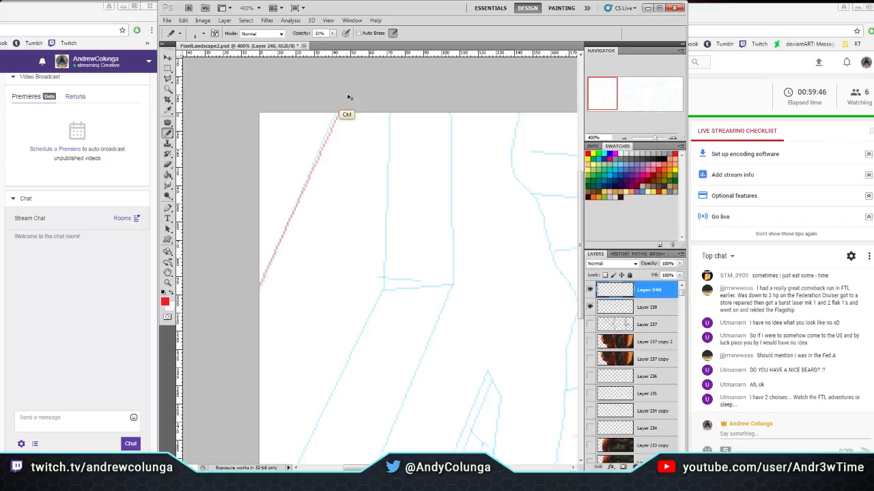
pyautogui.click(333, 33)
pyautogui.moveTo(335, 44); pyautogui.dragTo(374, 66)
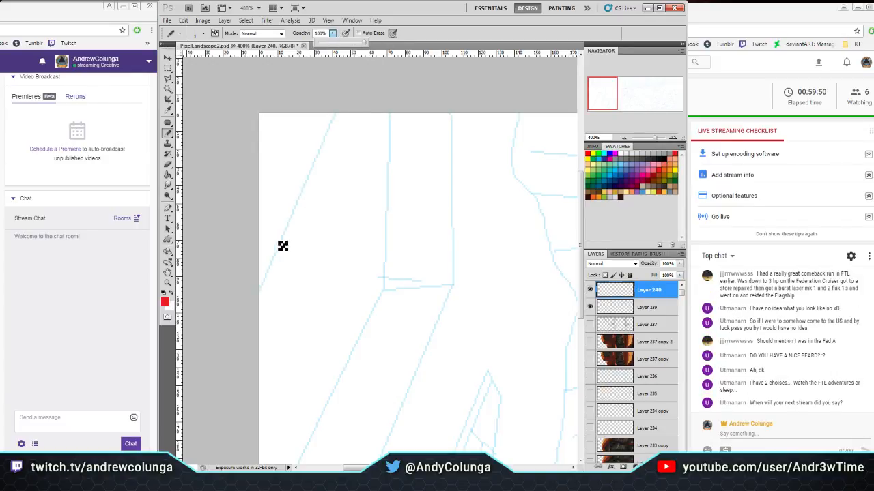
pyautogui.press('shift')
pyautogui.keyDown('shift'); pyautogui.click(342, 114); pyautogui.keyUp('shift')
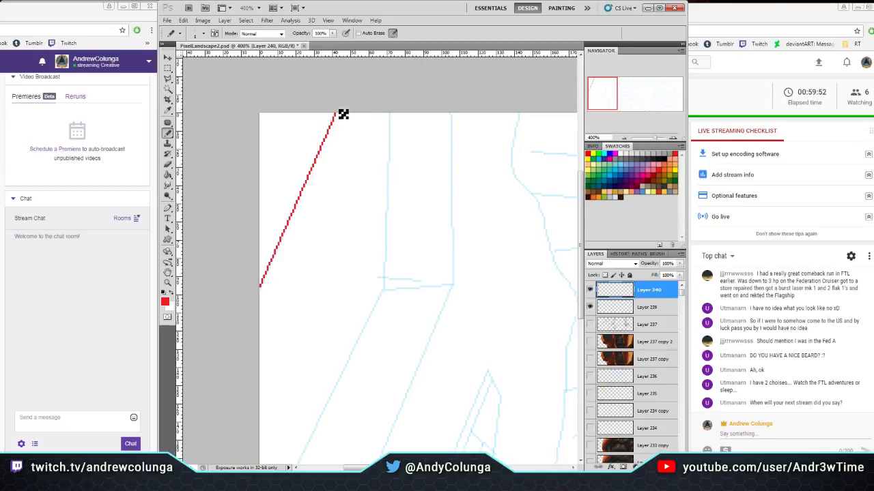
# Trace the slanted lower section of the leftmost post and the joint line above it with straight red lines
pyautogui.moveTo(362, 244)
pyautogui.mouseDown()
pyautogui.moveTo(327, 172)
pyautogui.moveTo(337, 231)
pyautogui.moveTo(373, 218)
pyautogui.mouseUp()
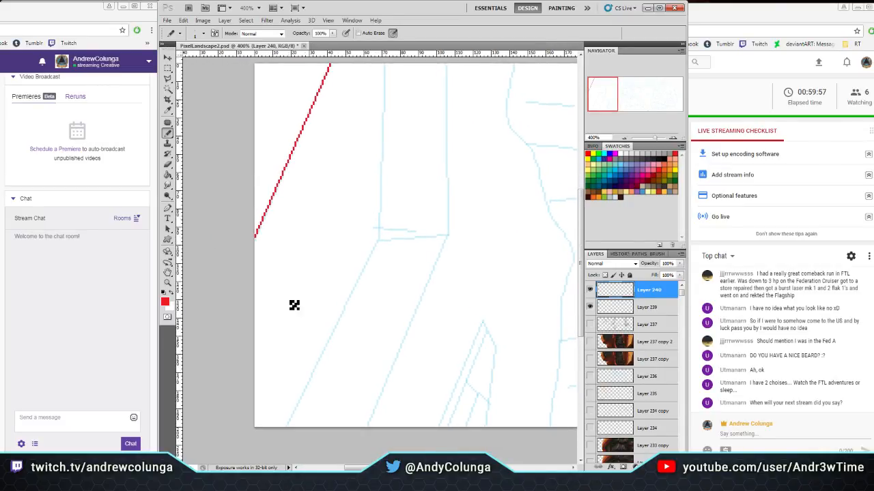
pyautogui.keyDown('shift'); pyautogui.click(380, 239); pyautogui.keyUp('shift')
pyautogui.keyDown('shift'); pyautogui.click(448, 237); pyautogui.keyUp('shift')
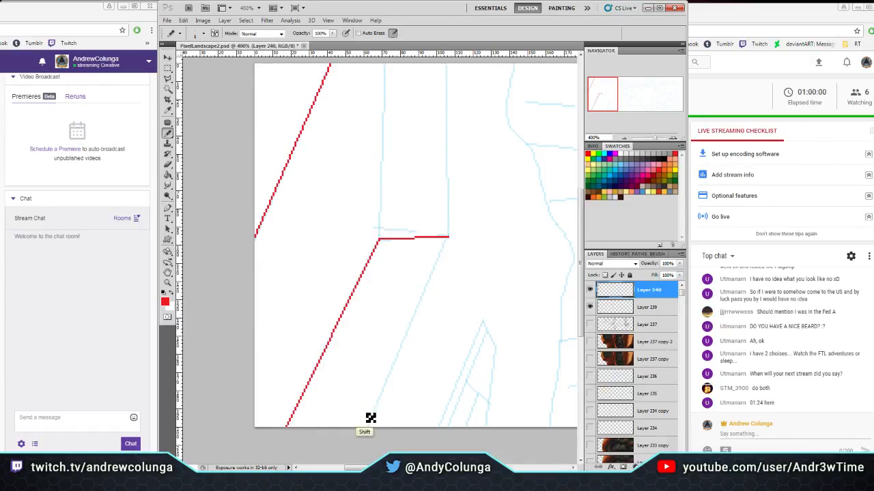
pyautogui.keyDown('shift'); pyautogui.click(369, 437); pyautogui.keyUp('shift')
# Trace both upright edges of the leftmost post in red from the joint up to the canvas's top edge
pyautogui.moveTo(342, 215); pyautogui.dragTo(328, 308)
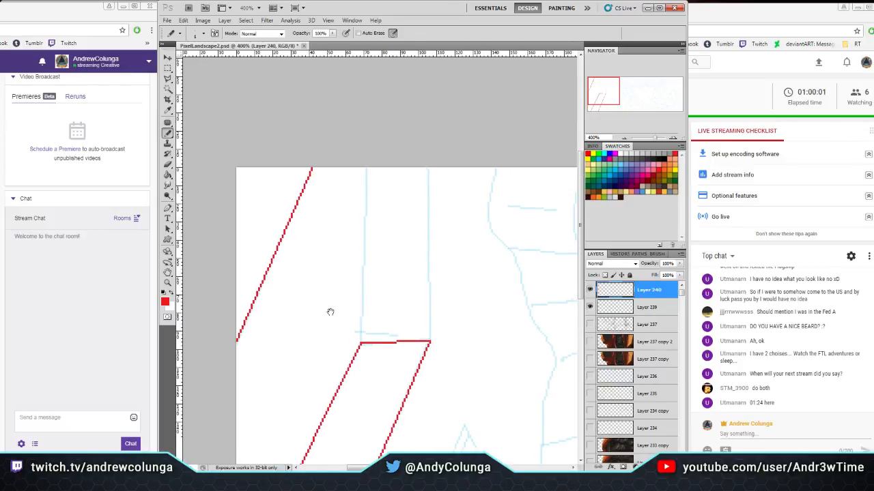
pyautogui.click(365, 344)
pyautogui.keyDown('shift'); pyautogui.click(366, 170); pyautogui.keyUp('shift')
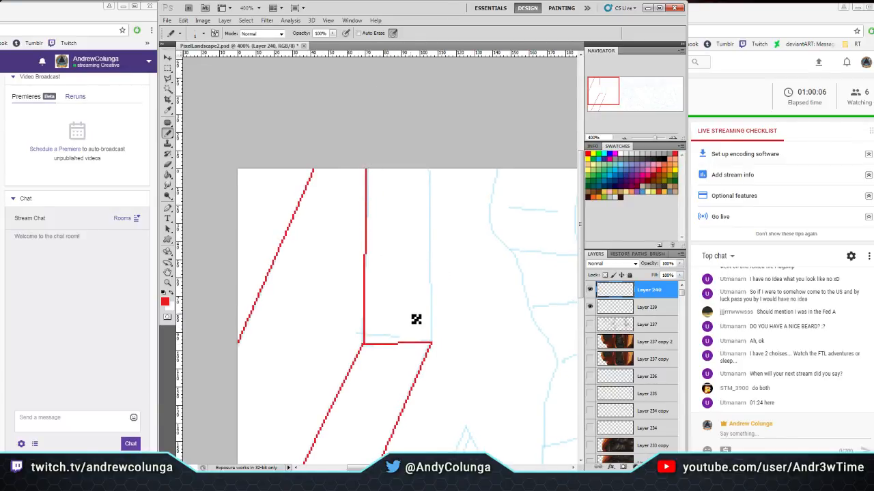
pyautogui.click(432, 344)
pyautogui.keyDown('shift'); pyautogui.click(430, 170); pyautogui.keyUp('shift')
# Trace the pointed stake beside the leftmost post in red, including its inner edge and the small notch lines
pyautogui.moveTo(390, 195); pyautogui.dragTo(457, 213)
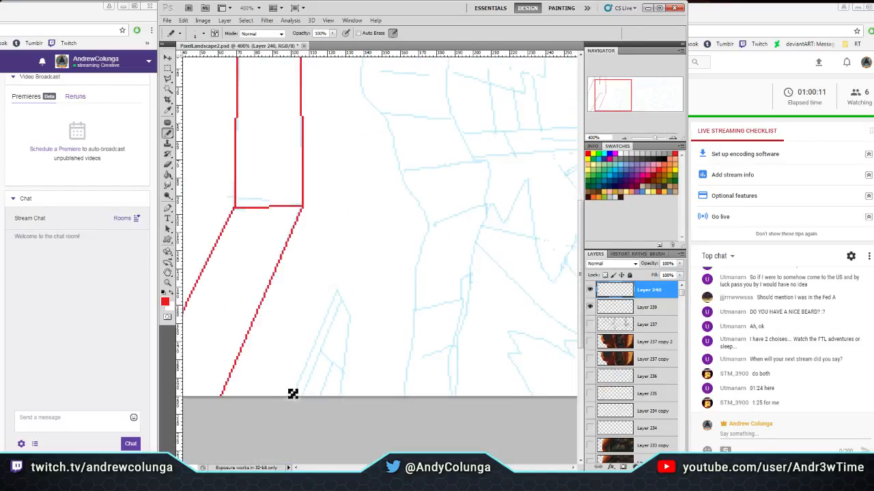
pyautogui.keyDown('shift'); pyautogui.click(336, 293); pyautogui.keyUp('shift')
pyautogui.keyDown('shift'); pyautogui.click(348, 315); pyautogui.keyUp('shift')
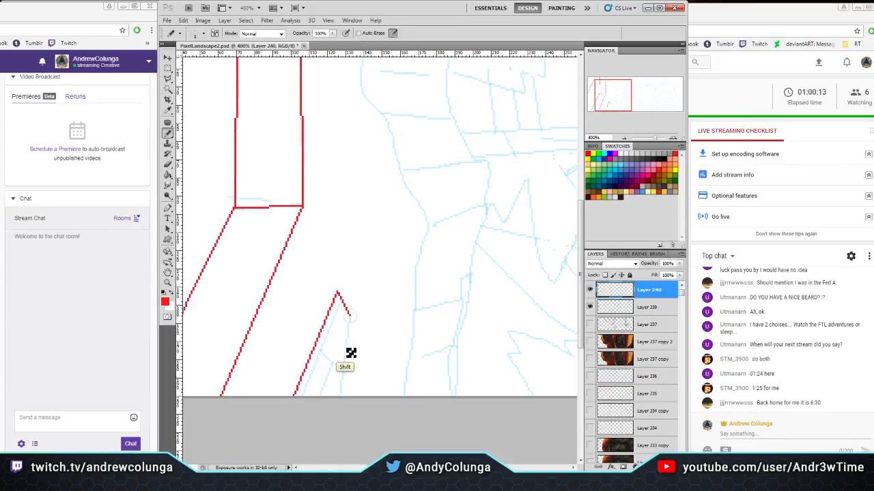
pyautogui.keyDown('shift'); pyautogui.click(340, 398); pyautogui.keyUp('shift')
pyautogui.hotkey('ctrl', 'z')
pyautogui.hotkey('ctrl', 'shift', 'z')
pyautogui.keyDown('shift'); pyautogui.click(305, 404); pyautogui.keyUp('shift')
pyautogui.keyDown('shift'); pyautogui.click(345, 373); pyautogui.keyUp('shift')
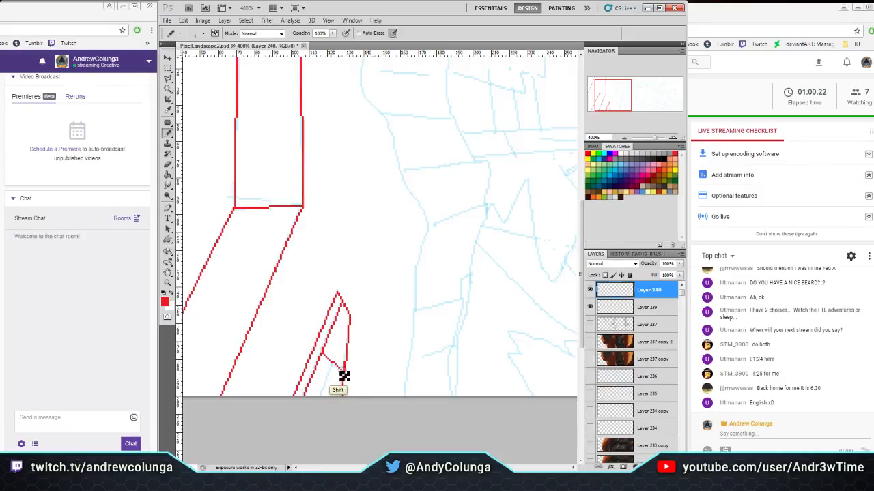
pyautogui.click(335, 365)
# Trace the right post's wavy outline and its cross bands in red across the full canvas height
pyautogui.moveTo(364, 197)
pyautogui.mouseDown()
pyautogui.moveTo(334, 312)
pyautogui.moveTo(365, 307)
pyautogui.moveTo(408, 267)
pyautogui.moveTo(308, 257)
pyautogui.moveTo(324, 287)
pyautogui.moveTo(373, 133)
pyautogui.mouseUp()
pyautogui.hotkey('ctrl', '-')
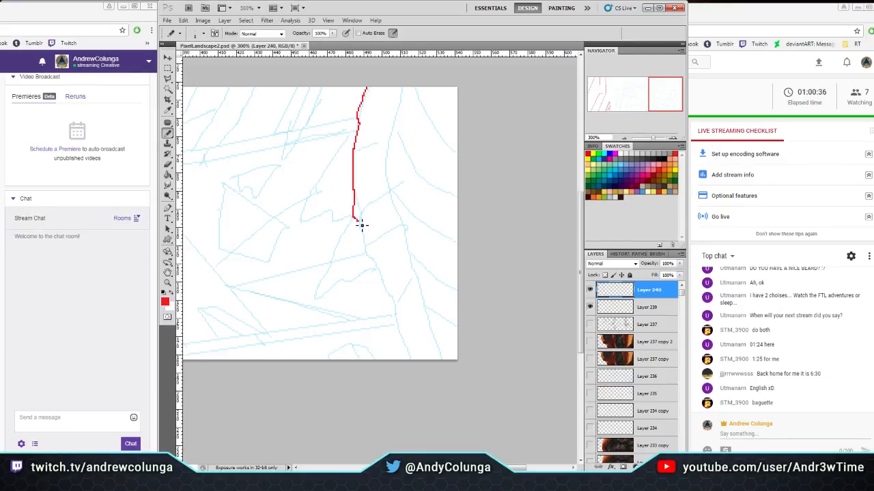
pyautogui.moveTo(362, 225); pyautogui.dragTo(387, 294)
pyautogui.moveTo(404, 346)
pyautogui.mouseDown()
pyautogui.moveTo(418, 371)
pyautogui.moveTo(428, 333)
pyautogui.mouseUp()
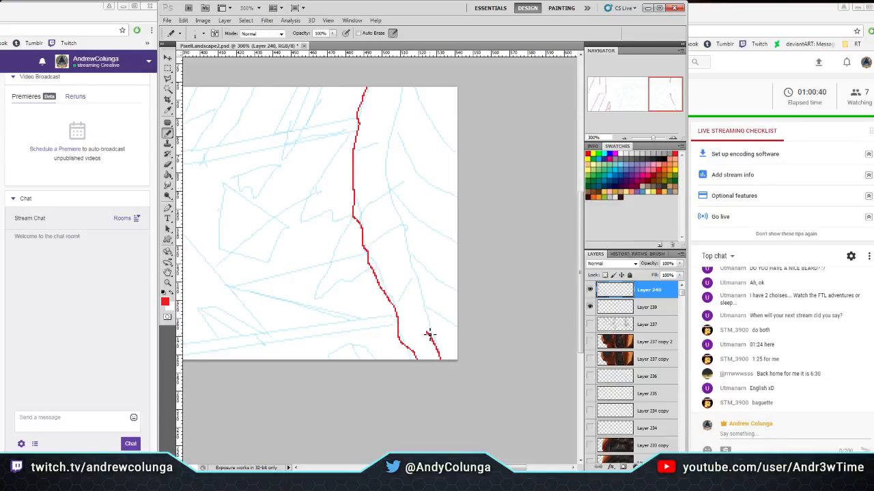
pyautogui.moveTo(418, 279); pyautogui.dragTo(403, 235)
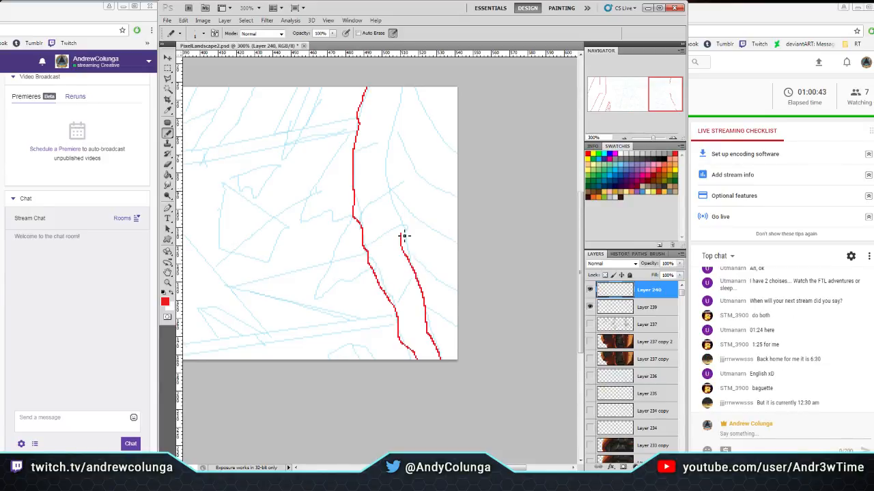
pyautogui.moveTo(395, 215); pyautogui.dragTo(403, 87)
pyautogui.moveTo(393, 250); pyautogui.dragTo(402, 244)
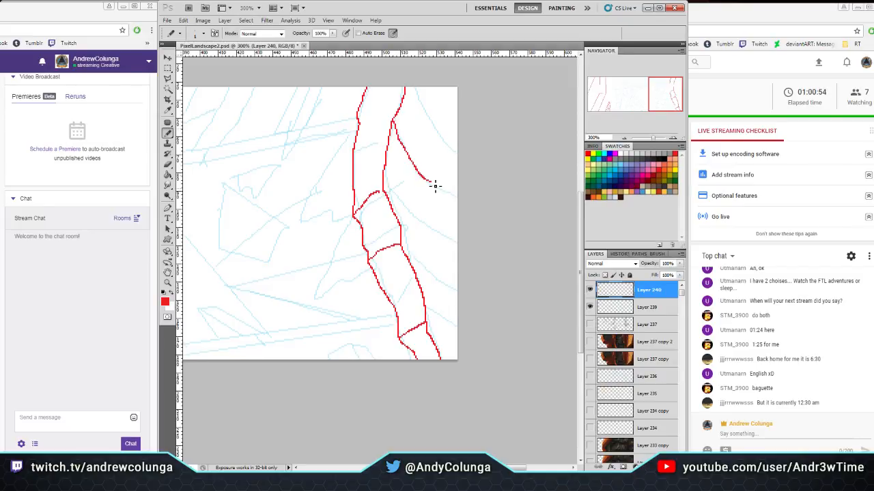
# Trace in red the curved lines sweeping from the right post to the canvas's right edge
pyautogui.moveTo(422, 110); pyautogui.dragTo(458, 154)
pyautogui.moveTo(439, 237); pyautogui.dragTo(458, 246)
pyautogui.moveTo(438, 286); pyautogui.dragTo(490, 306)
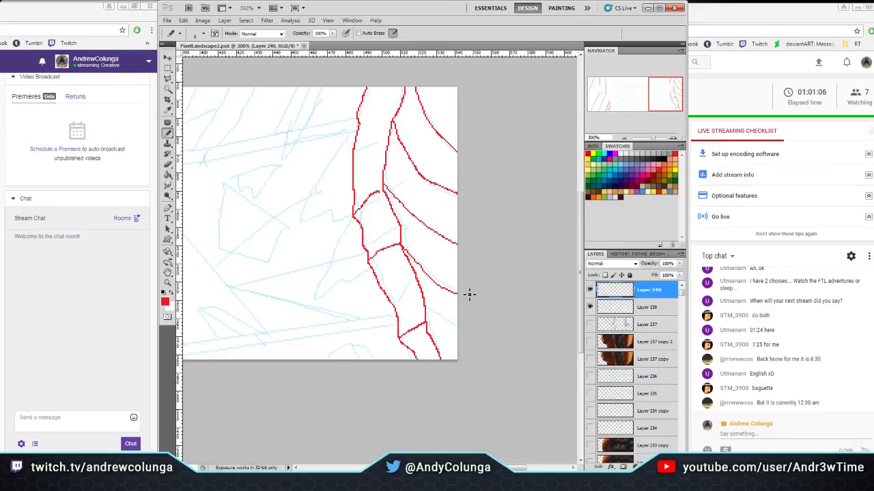
pyautogui.moveTo(430, 311); pyautogui.dragTo(482, 350)
# Trace the crooked post at the upper beam's left end in red, with both wavy edges and its cross bands
pyautogui.hscroll(-6, 409, 226)
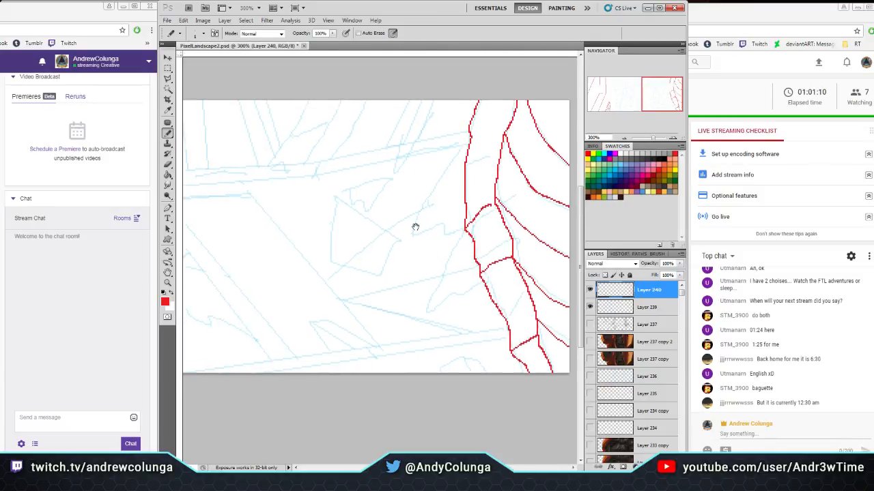
pyautogui.scroll(1, 468, 219)
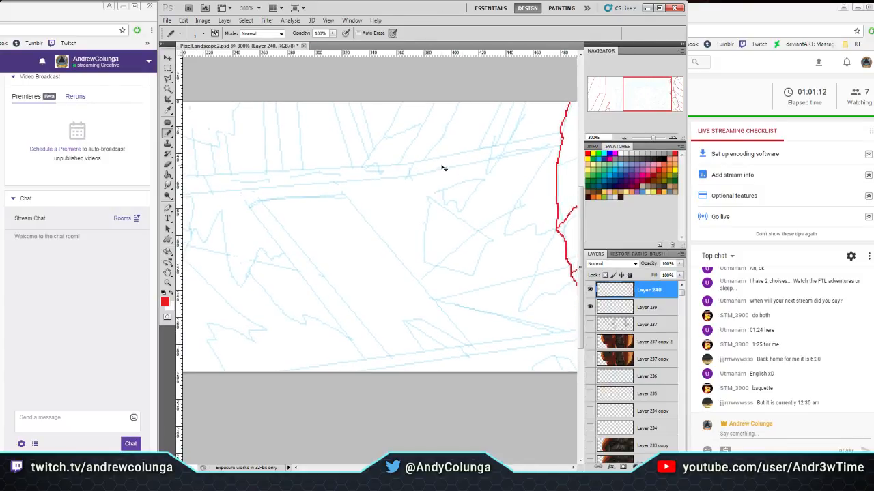
pyautogui.hotkey('ctrl', '-')
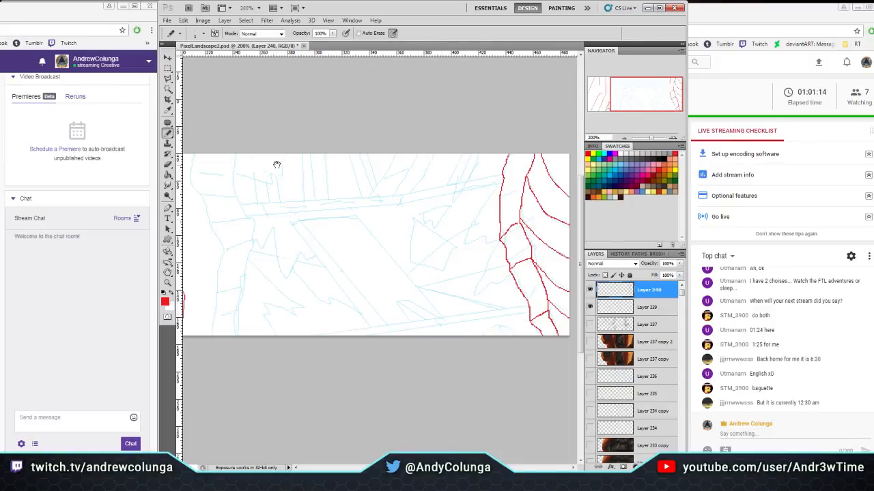
pyautogui.hscroll(-4, 277, 165)
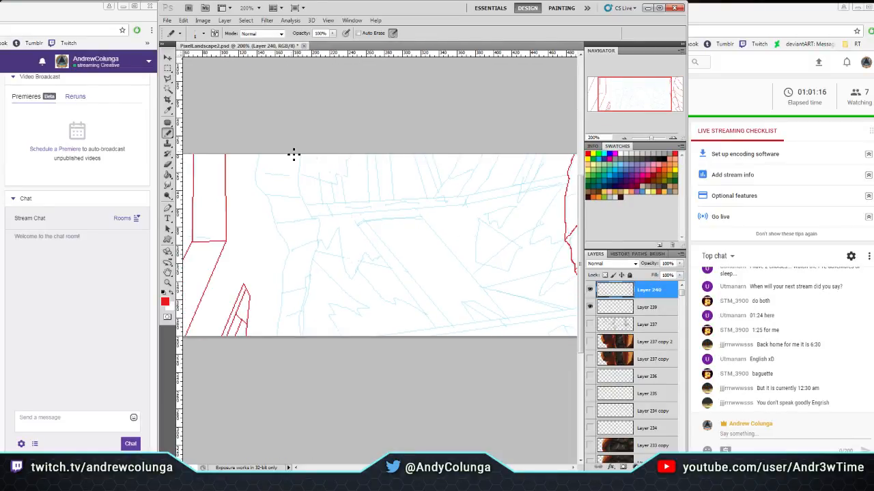
pyautogui.click(167, 283)
pyautogui.click(256, 244)
pyautogui.click(168, 135)
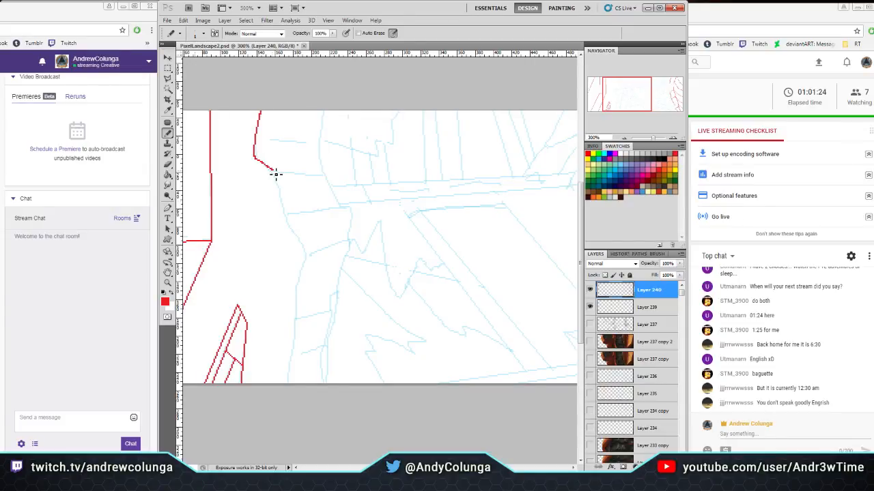
pyautogui.moveTo(275, 174)
pyautogui.mouseDown()
pyautogui.moveTo(329, 371)
pyautogui.moveTo(333, 324)
pyautogui.mouseUp()
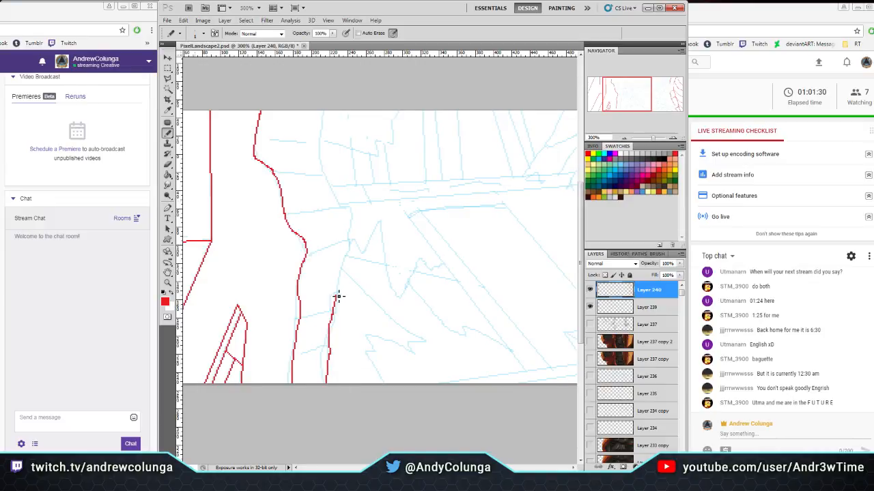
pyautogui.moveTo(335, 287); pyautogui.dragTo(327, 102)
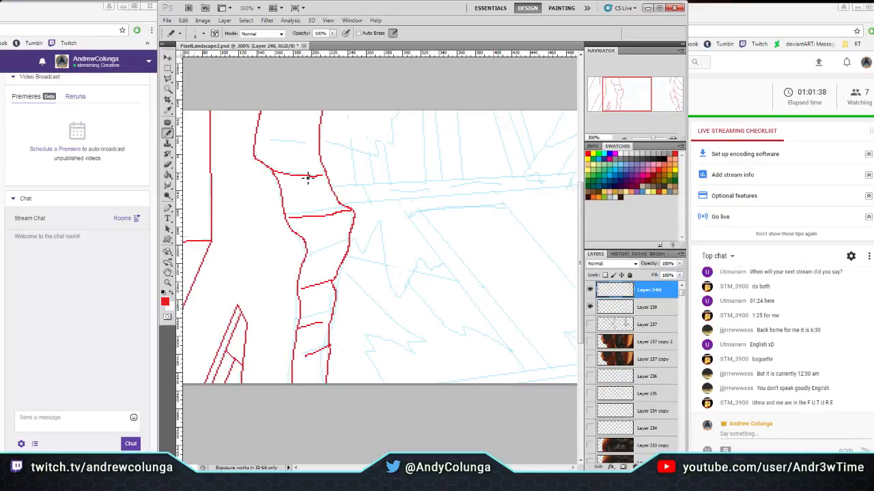
# Select the open area between the crooked post and the right post with a contiguous Magic Wand selection
pyautogui.moveTo(323, 145)
pyautogui.mouseDown()
pyautogui.moveTo(327, 220)
pyautogui.moveTo(388, 230)
pyautogui.moveTo(318, 244)
pyautogui.moveTo(365, 185)
pyautogui.moveTo(441, 170)
pyautogui.moveTo(406, 228)
pyautogui.moveTo(283, 182)
pyautogui.moveTo(321, 184)
pyautogui.mouseUp()
pyautogui.press('w')
pyautogui.click(259, 156)
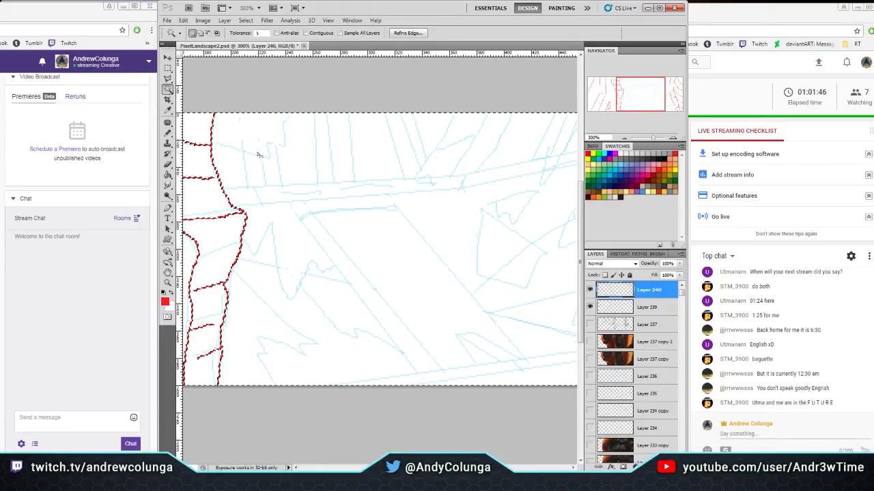
pyautogui.click(306, 86)
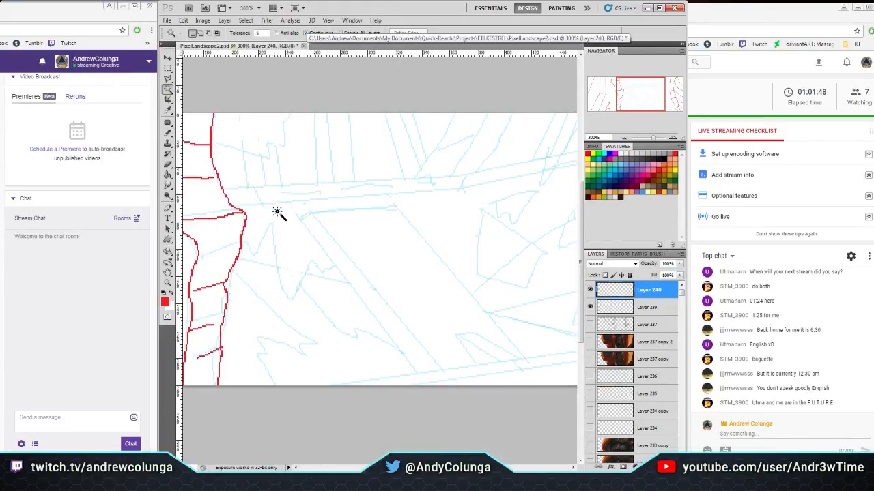
pyautogui.moveTo(380, 228); pyautogui.dragTo(320, 240)
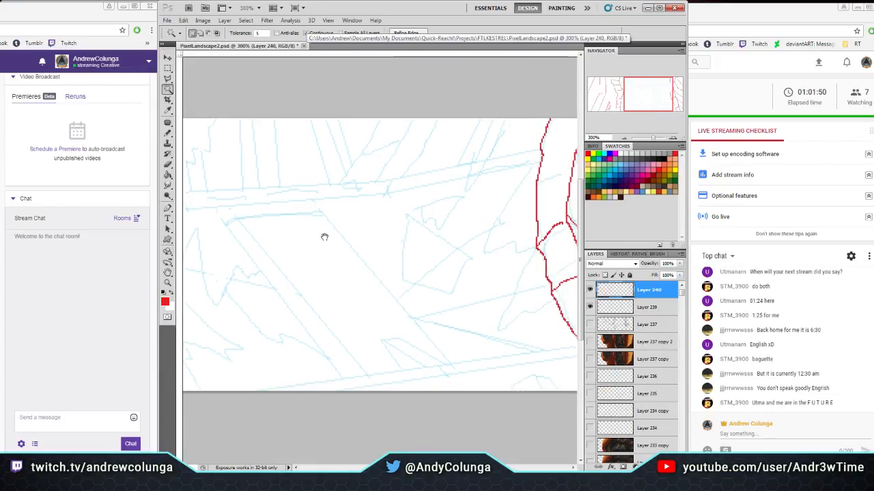
pyautogui.hotkey('ctrl', 'z')
# Trace in red with the Pencil the upper beam's two long edges and the jagged broken pieces beside both posts
pyautogui.click(167, 282)
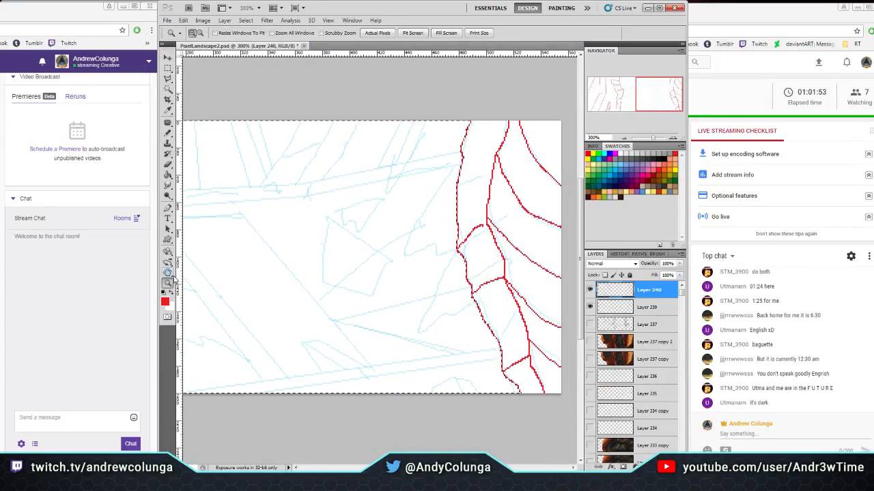
pyautogui.click(412, 33)
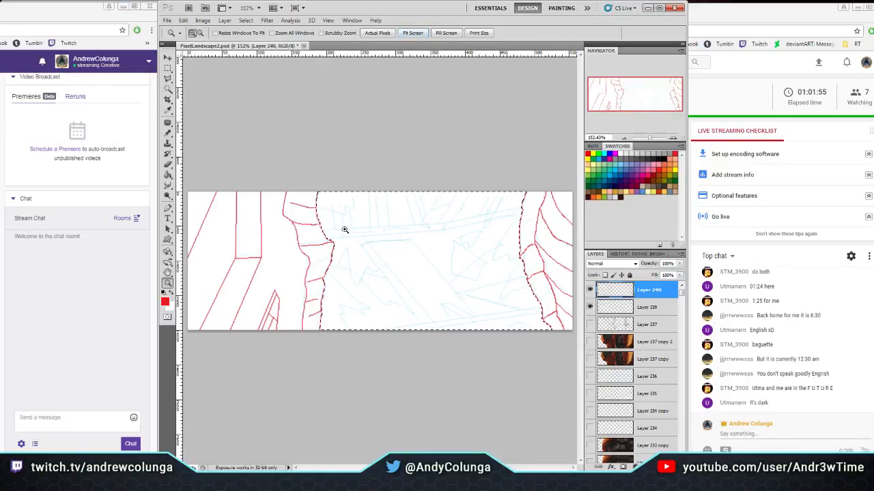
pyautogui.moveTo(399, 237); pyautogui.dragTo(461, 309)
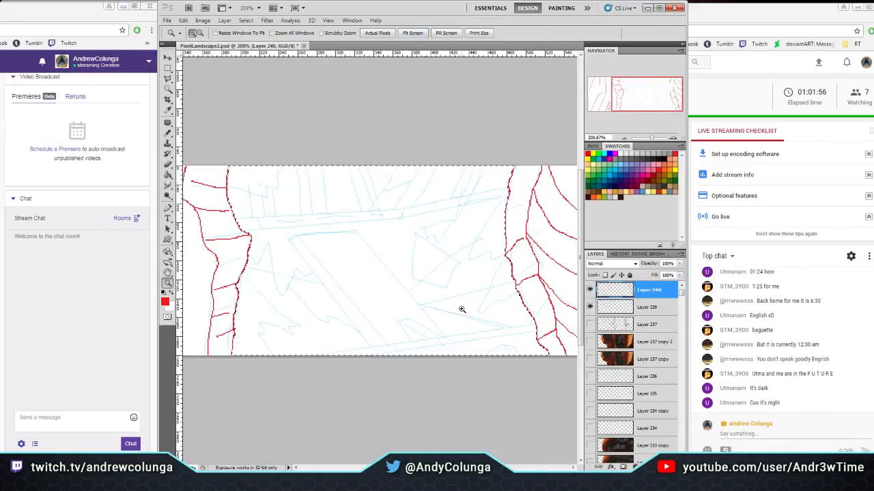
pyautogui.click(167, 133)
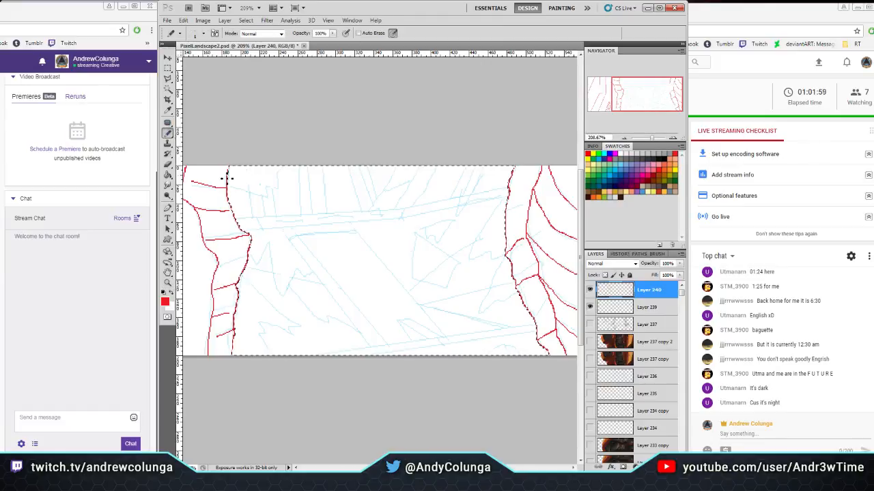
pyautogui.keyDown('shift'); pyautogui.click(398, 210); pyautogui.keyUp('shift')
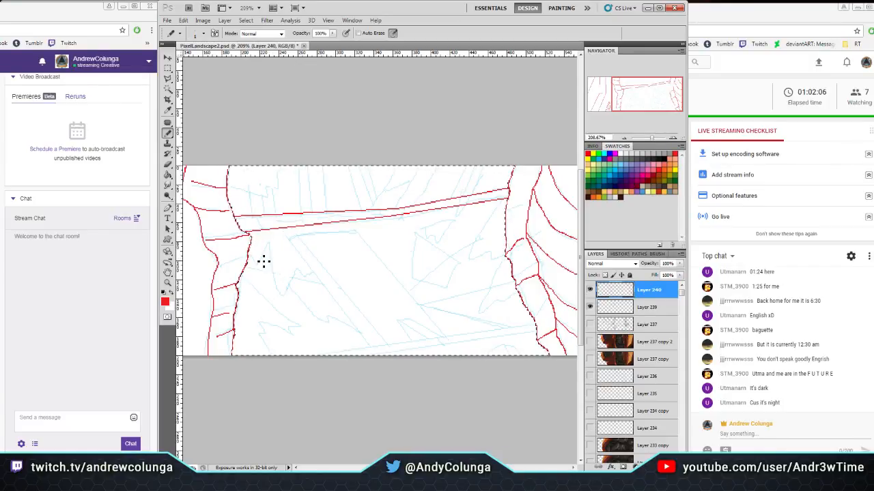
pyautogui.moveTo(242, 275); pyautogui.dragTo(306, 333)
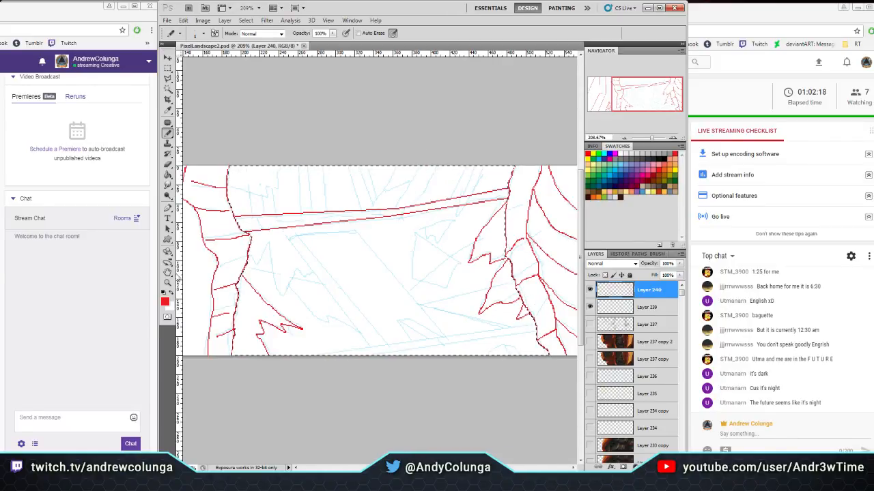
# Erase the short stretches of both upper-beam lines where the splintered diagonal plank crosses near the right post
pyautogui.press('z')
pyautogui.moveTo(473, 185)
pyautogui.mouseDown()
pyautogui.moveTo(480, 195)
pyautogui.moveTo(394, 163)
pyautogui.moveTo(402, 164)
pyautogui.mouseUp()
pyautogui.press('b')
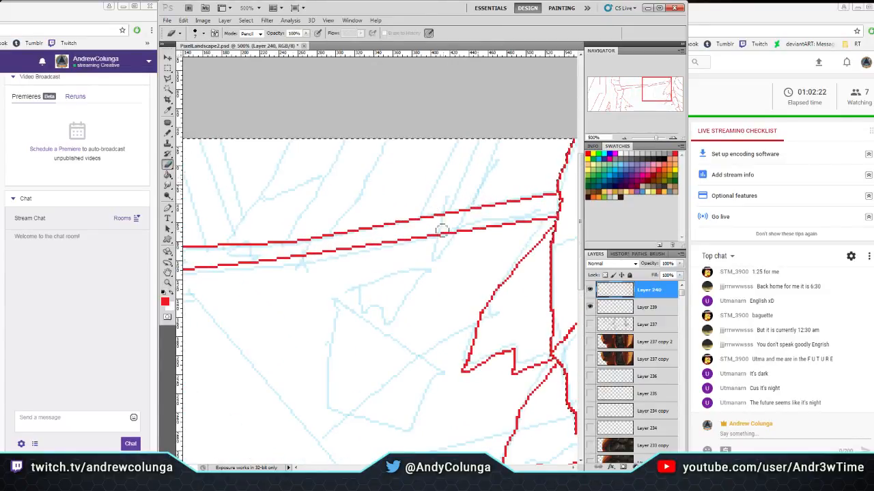
pyautogui.moveTo(442, 235); pyautogui.dragTo(453, 217)
pyautogui.press('b')
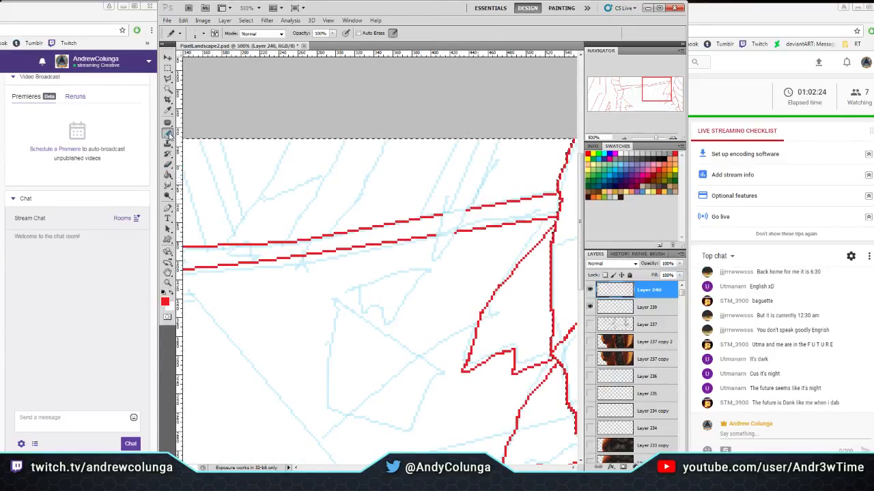
# Trace the splintered diagonal plank crossing the upper beam in red, from its pointed tip up to the canvas's upper edge
pyautogui.click(433, 260)
pyautogui.keyDown('shift'); pyautogui.click(454, 230); pyautogui.keyUp('shift')
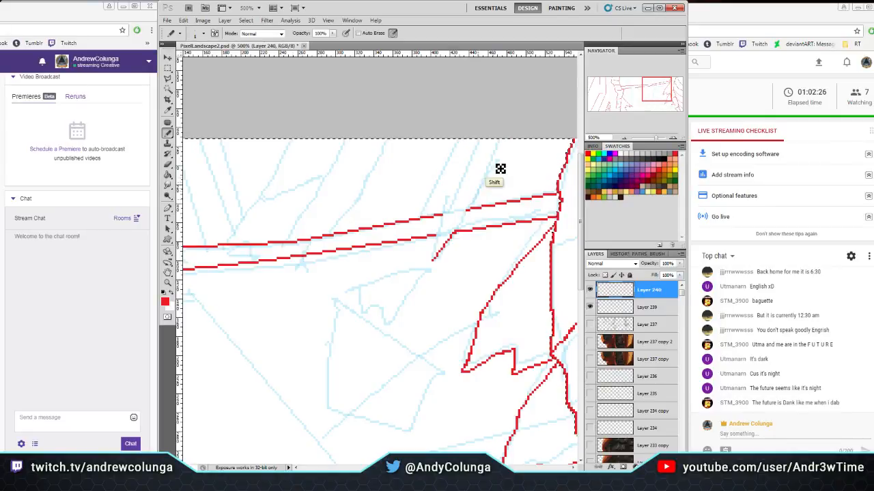
pyautogui.keyDown('shift'); pyautogui.click(511, 137); pyautogui.keyUp('shift')
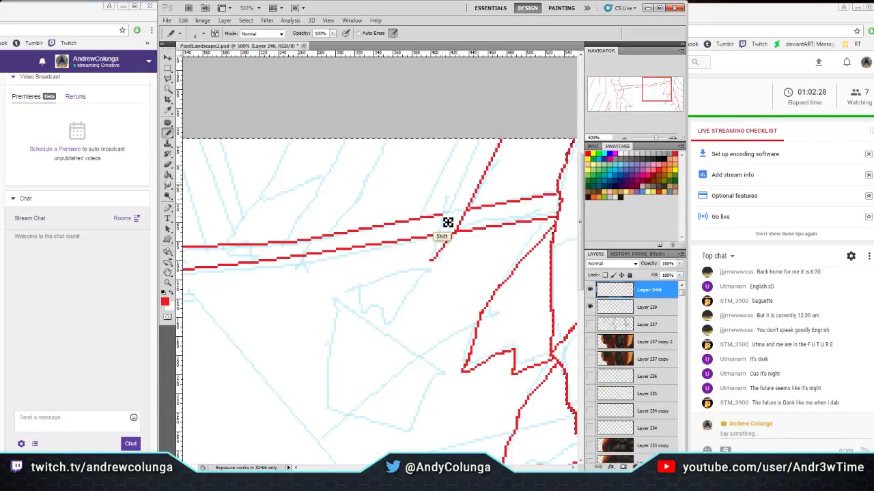
pyautogui.click(421, 219)
pyautogui.keyDown('shift'); pyautogui.click(459, 136); pyautogui.keyUp('shift')
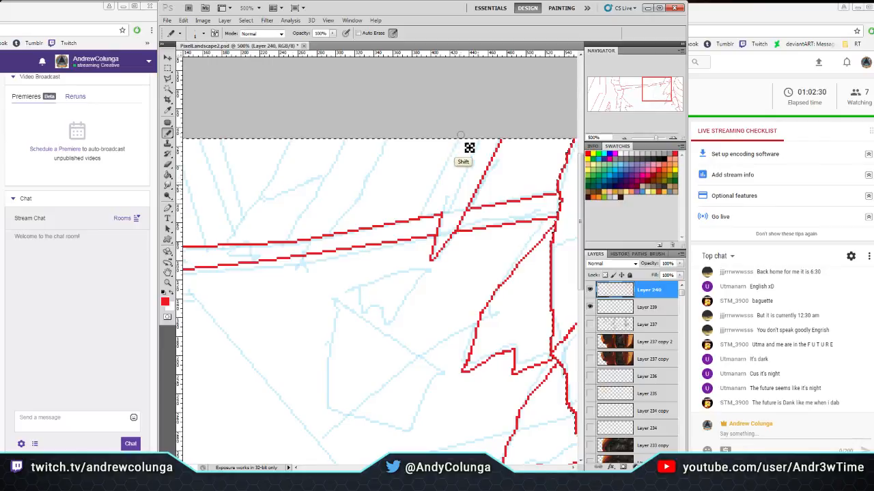
pyautogui.click(442, 217)
pyautogui.keyDown('shift'); pyautogui.click(446, 181); pyautogui.keyUp('shift')
pyautogui.moveTo(437, 200); pyautogui.dragTo(364, 222)
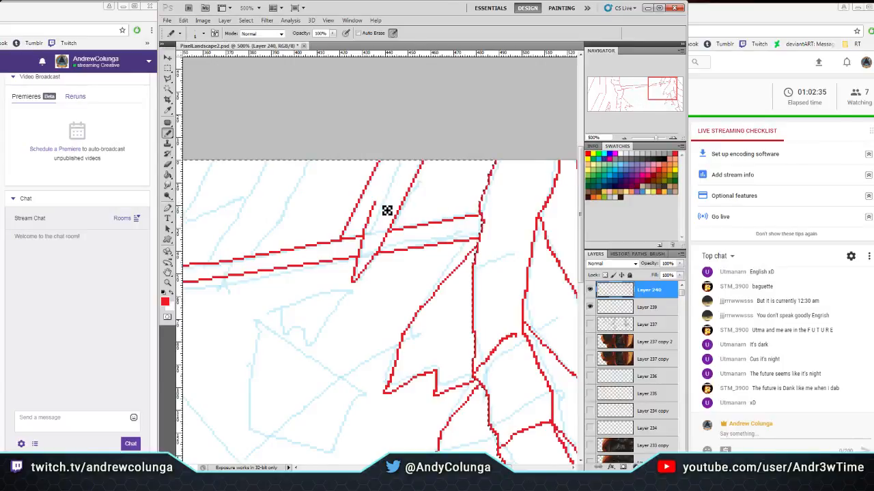
# Trace in red the three near-vertical plank edges rising from the upper beam's left half to the canvas's upper edge
pyautogui.moveTo(410, 189)
pyautogui.mouseDown()
pyautogui.moveTo(390, 197)
pyautogui.moveTo(493, 211)
pyautogui.mouseUp()
pyautogui.moveTo(352, 201); pyautogui.dragTo(434, 215)
pyautogui.moveTo(352, 256); pyautogui.dragTo(413, 251)
pyautogui.click(405, 276)
pyautogui.keyDown('shift'); pyautogui.click(399, 164); pyautogui.keyUp('shift')
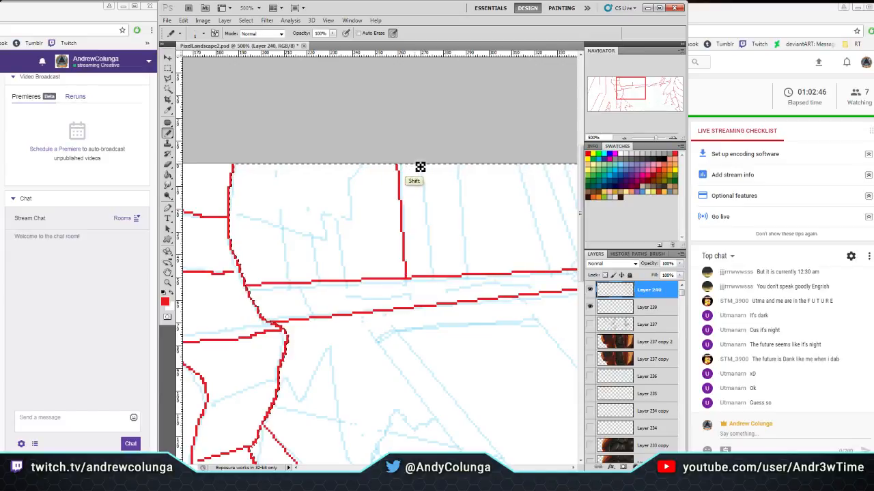
pyautogui.click(421, 166)
pyautogui.keyDown('shift'); pyautogui.click(432, 276); pyautogui.keyUp('shift')
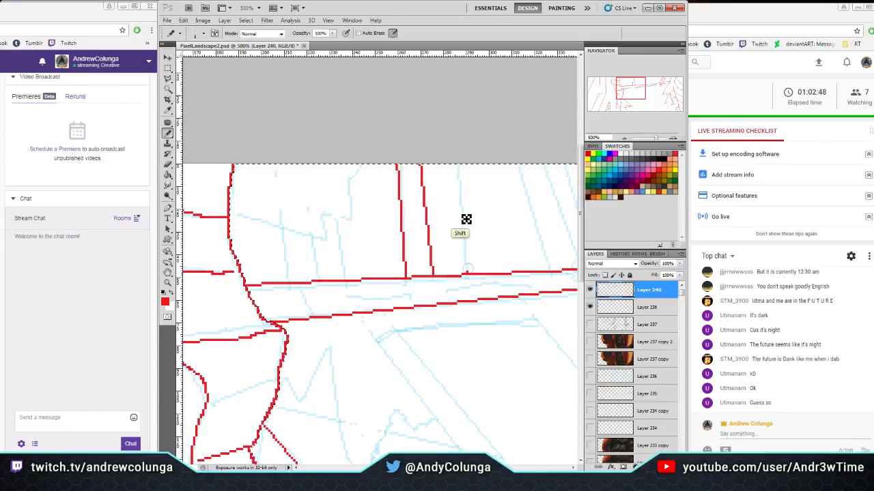
pyautogui.click(459, 152)
pyautogui.keyDown('shift'); pyautogui.click(467, 273); pyautogui.keyUp('shift')
# Trace the jagged broken edge beside the crooked post in red, with three short plank edges running down to the beam
pyautogui.moveTo(239, 217)
pyautogui.mouseDown()
pyautogui.moveTo(323, 241)
pyautogui.moveTo(357, 220)
pyautogui.mouseUp()
pyautogui.click(280, 226)
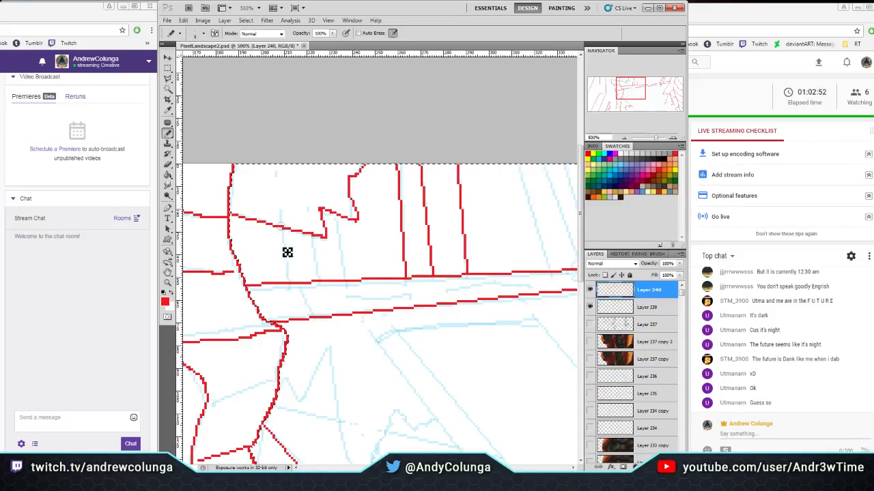
pyautogui.keyDown('shift'); pyautogui.click(290, 281); pyautogui.keyUp('shift')
pyautogui.click(311, 234)
pyautogui.keyDown('shift'); pyautogui.click(318, 280); pyautogui.keyUp('shift')
pyautogui.click(335, 216)
pyautogui.keyDown('shift'); pyautogui.click(343, 280); pyautogui.keyUp('shift')
# Trace in red the three bent, right-leaning plank edges above the beam's middle and the slanted line joining the first two
pyautogui.moveTo(439, 246)
pyautogui.mouseDown()
pyautogui.moveTo(369, 218)
pyautogui.moveTo(364, 243)
pyautogui.moveTo(441, 228)
pyautogui.moveTo(474, 250)
pyautogui.mouseUp()
pyautogui.click(372, 281)
pyautogui.keyDown('shift'); pyautogui.click(413, 228); pyautogui.keyUp('shift')
pyautogui.keyDown('shift'); pyautogui.click(420, 215); pyautogui.keyUp('shift')
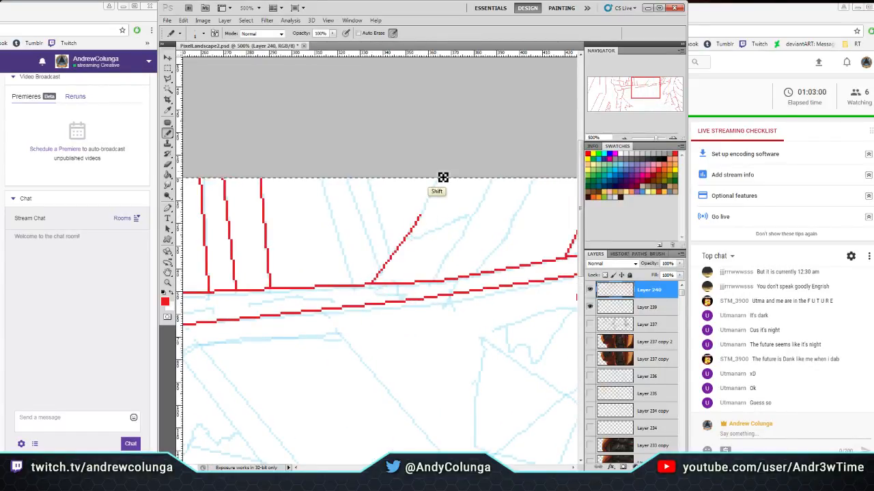
pyautogui.click(489, 173)
pyautogui.keyDown('shift'); pyautogui.click(459, 240); pyautogui.keyUp('shift')
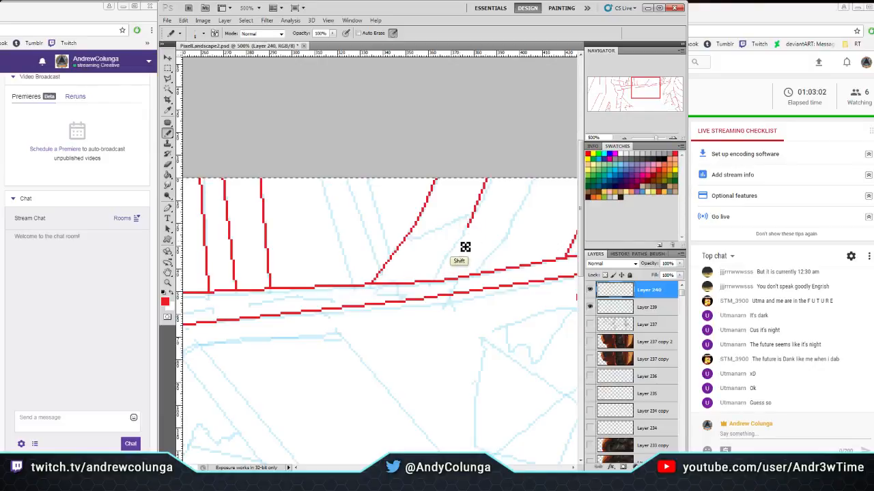
pyautogui.keyDown('shift'); pyautogui.click(437, 285); pyautogui.keyUp('shift')
pyautogui.click(471, 278)
pyautogui.keyDown('shift'); pyautogui.click(508, 235); pyautogui.keyUp('shift')
pyautogui.keyDown('shift'); pyautogui.click(513, 213); pyautogui.keyUp('shift')
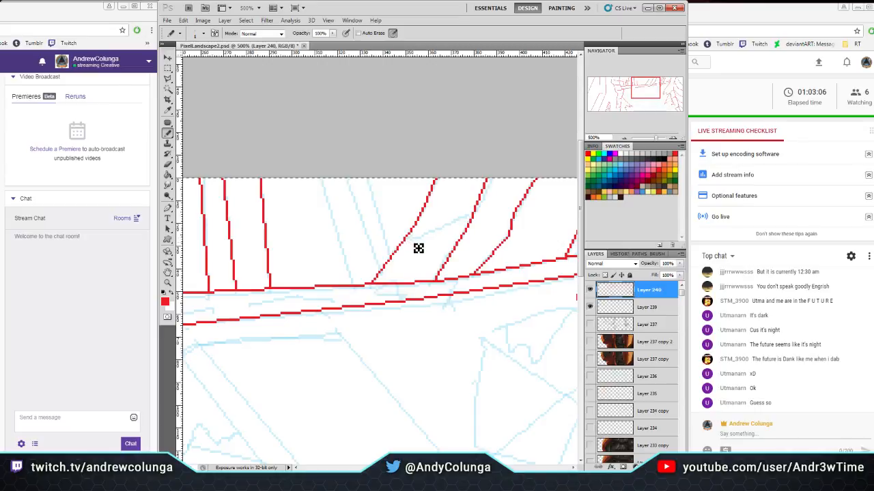
pyautogui.click(473, 217)
pyautogui.keyDown('shift'); pyautogui.click(407, 240); pyautogui.keyUp('shift')
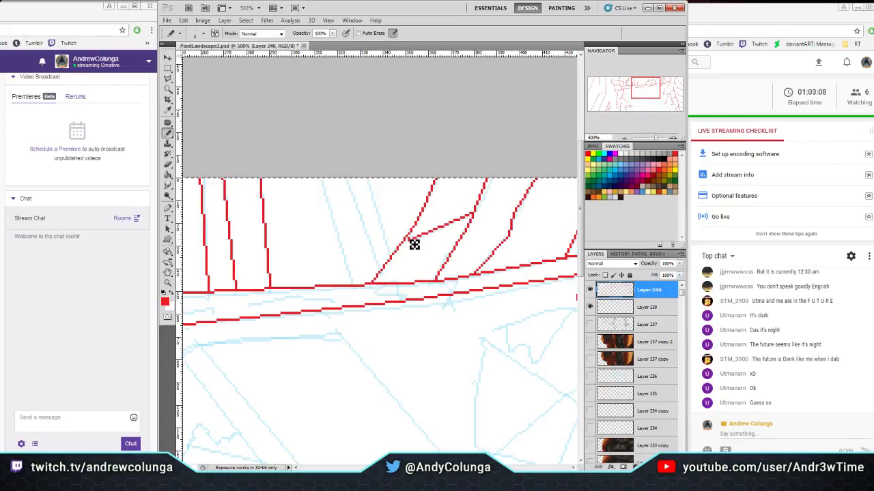
# Trace in red the straight, left-leaning plank edges just before the bent planks, from the beam to the canvas's upper edge
pyautogui.click(354, 284)
pyautogui.keyDown('shift'); pyautogui.click(323, 179); pyautogui.keyUp('shift')
pyautogui.click(394, 260)
pyautogui.keyDown('shift'); pyautogui.click(370, 180); pyautogui.keyUp('shift')
# Trace the lower beam's two long edges in red, from the right post down to the canvas's lower edge
pyautogui.moveTo(473, 263); pyautogui.dragTo(174, 153)
pyautogui.moveTo(493, 226); pyautogui.dragTo(344, 209)
pyautogui.hotkey('ctrl', '-')
pyautogui.hotkey('ctrl', '-')
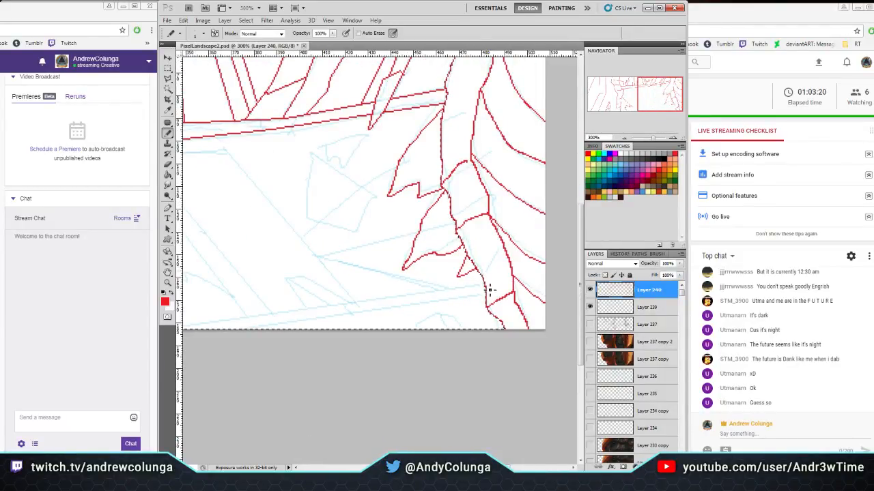
pyautogui.moveTo(363, 290); pyautogui.dragTo(437, 299)
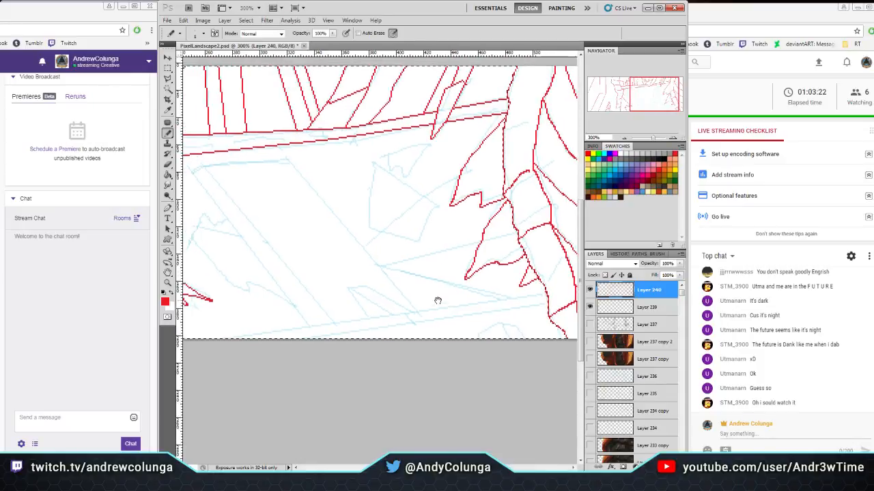
pyautogui.keyDown('shift'); pyautogui.click(235, 343); pyautogui.keyUp('shift')
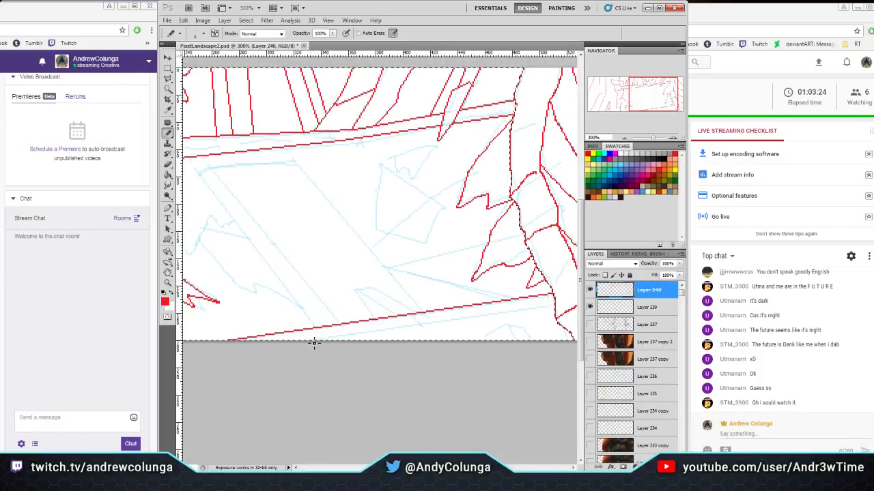
pyautogui.keyDown('shift'); pyautogui.click(556, 305); pyautogui.keyUp('shift')
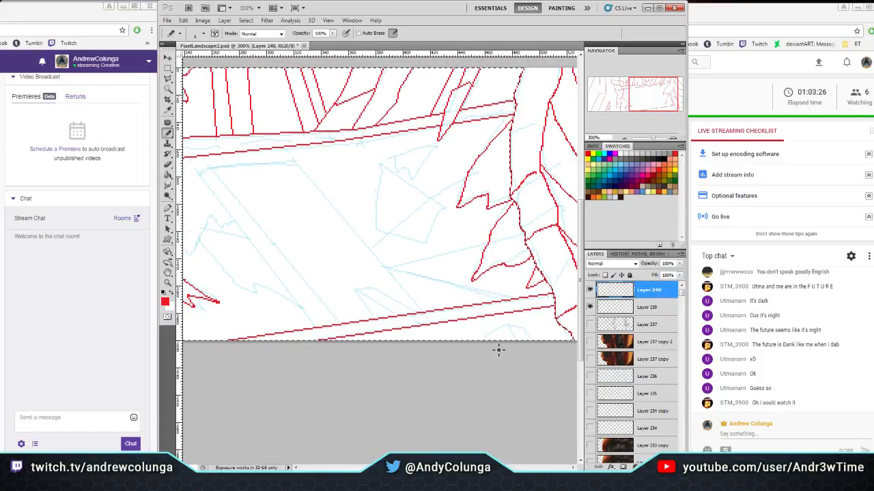
# Trace the small broken fragment under the lower beam's right end in red
pyautogui.click(481, 337)
pyautogui.keyDown('shift'); pyautogui.click(511, 328); pyautogui.keyUp('shift')
pyautogui.keyDown('shift'); pyautogui.click(518, 339); pyautogui.keyUp('shift')
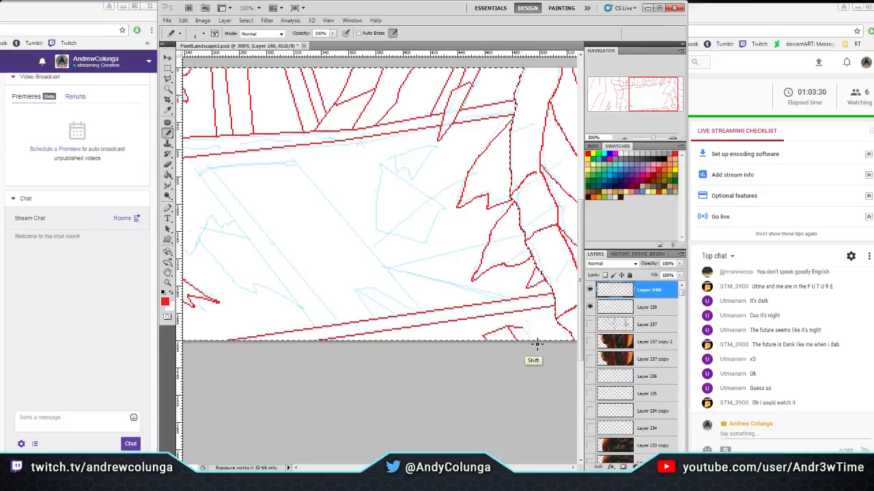
# Trace the wide diagonal board between the beams in red, including its inner side edge and the small wedge at its foot
pyautogui.moveTo(368, 279); pyautogui.dragTo(450, 307)
pyautogui.hotkey('ctrl', 'a')
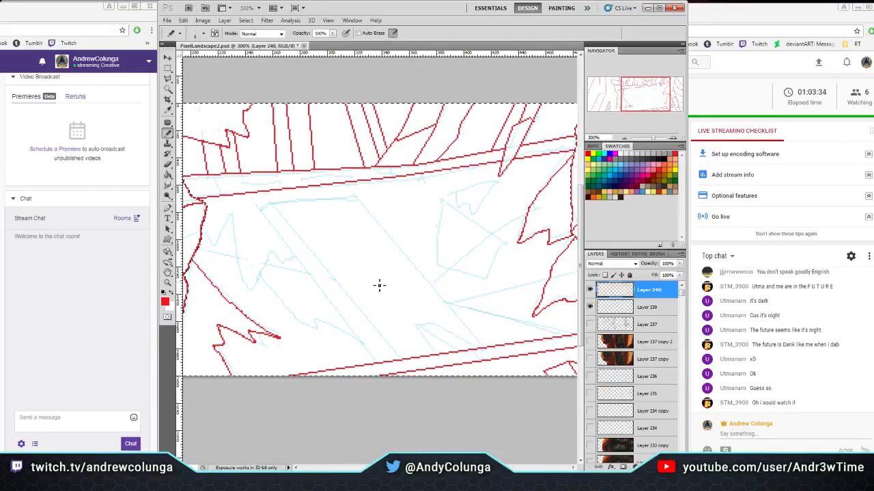
pyautogui.keyDown('shift'); pyautogui.click(259, 205); pyautogui.keyUp('shift')
pyautogui.keyDown('shift'); pyautogui.click(271, 202); pyautogui.keyUp('shift')
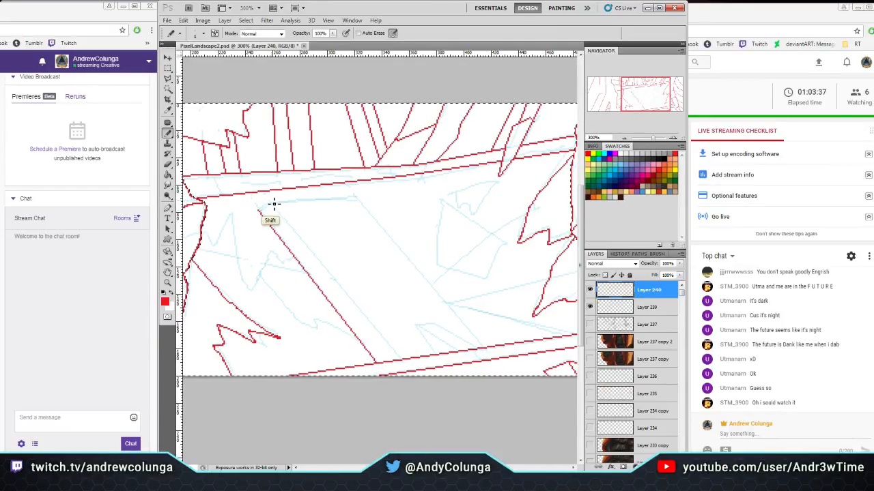
pyautogui.keyDown('shift'); pyautogui.click(356, 195); pyautogui.keyUp('shift')
pyautogui.keyDown('shift'); pyautogui.click(489, 351); pyautogui.keyUp('shift')
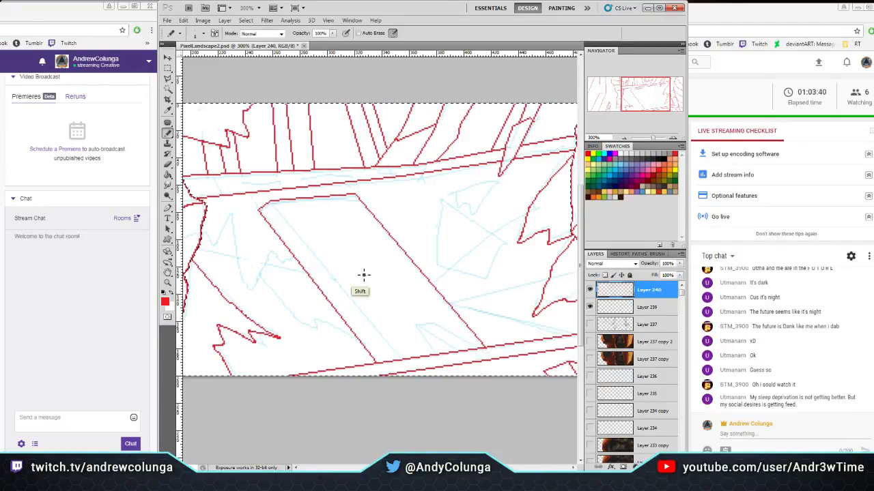
pyautogui.moveTo(273, 204); pyautogui.dragTo(260, 208)
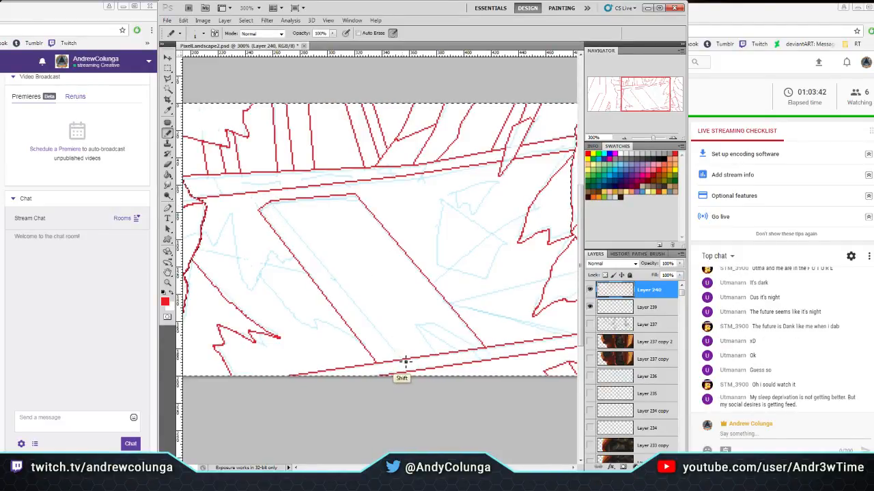
pyautogui.keyDown('shift'); pyautogui.click(404, 359); pyautogui.keyUp('shift')
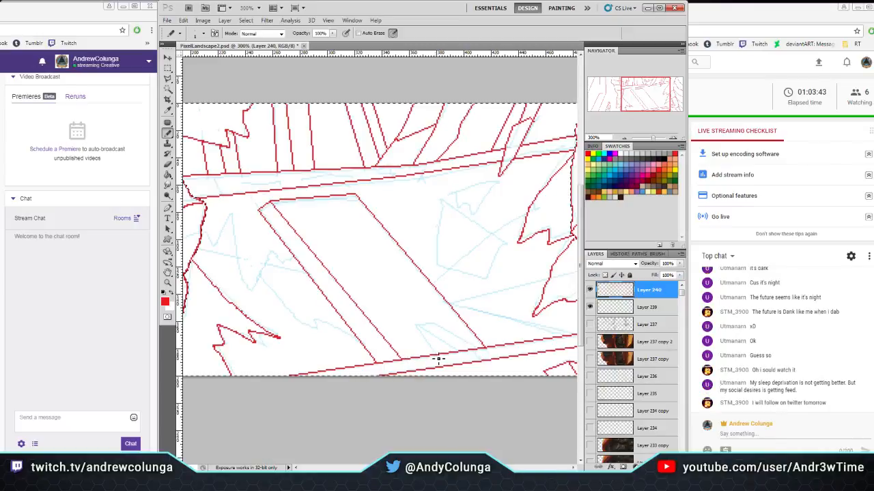
pyautogui.keyDown('shift'); pyautogui.click(435, 324); pyautogui.keyUp('shift')
pyautogui.keyDown('shift'); pyautogui.click(481, 350); pyautogui.keyUp('shift')
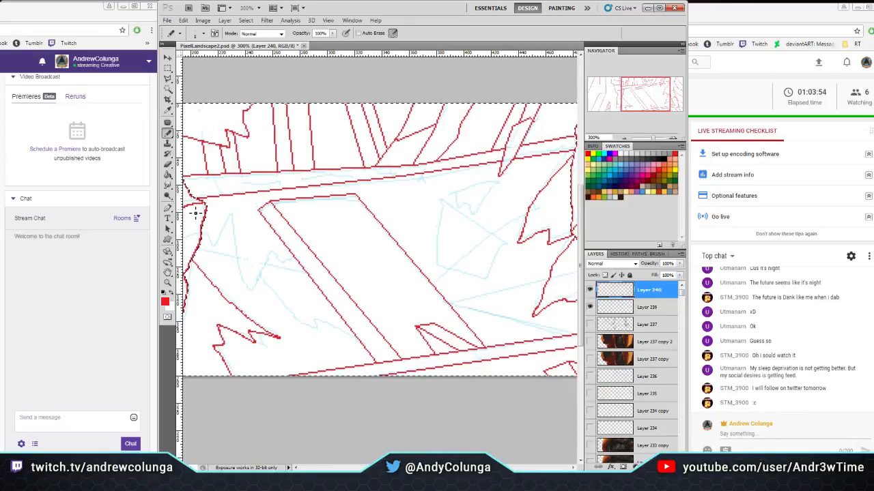
# Trace in red the small jagged fragment under the upper beam and the four-sided broken board beside the wide diagonal board
pyautogui.moveTo(273, 271); pyautogui.dragTo(324, 262)
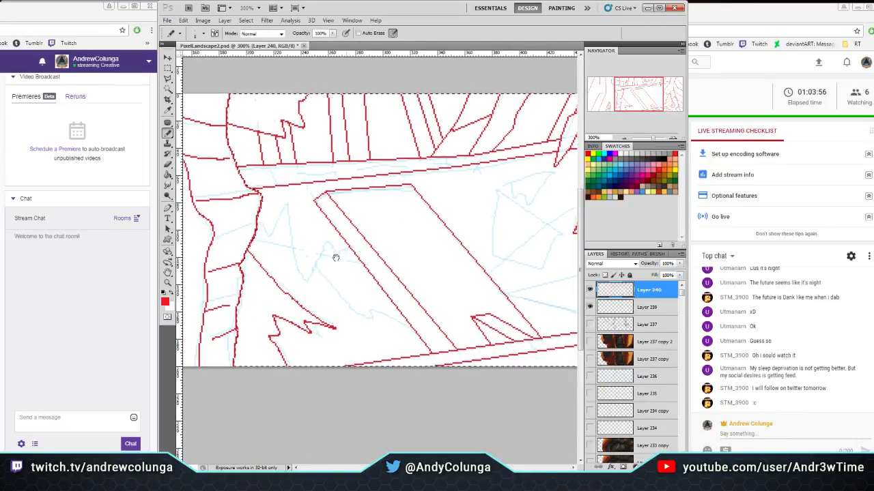
pyautogui.moveTo(257, 224)
pyautogui.mouseDown()
pyautogui.moveTo(275, 237)
pyautogui.moveTo(286, 209)
pyautogui.moveTo(303, 279)
pyautogui.moveTo(325, 246)
pyautogui.moveTo(347, 251)
pyautogui.mouseUp()
pyautogui.moveTo(416, 228)
pyautogui.mouseDown()
pyautogui.moveTo(299, 245)
pyautogui.moveTo(361, 230)
pyautogui.moveTo(334, 236)
pyautogui.moveTo(353, 217)
pyautogui.moveTo(325, 243)
pyautogui.mouseUp()
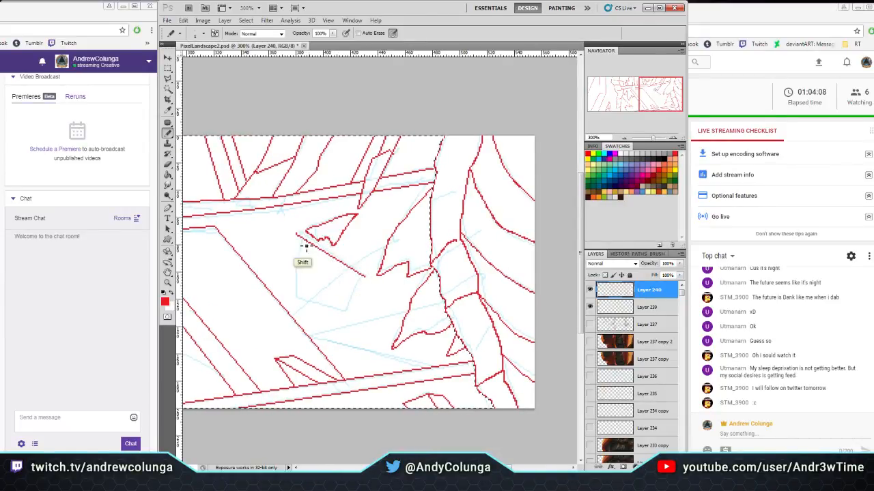
pyautogui.moveTo(298, 234)
pyautogui.mouseDown()
pyautogui.moveTo(299, 306)
pyautogui.moveTo(327, 311)
pyautogui.moveTo(364, 288)
pyautogui.mouseUp()
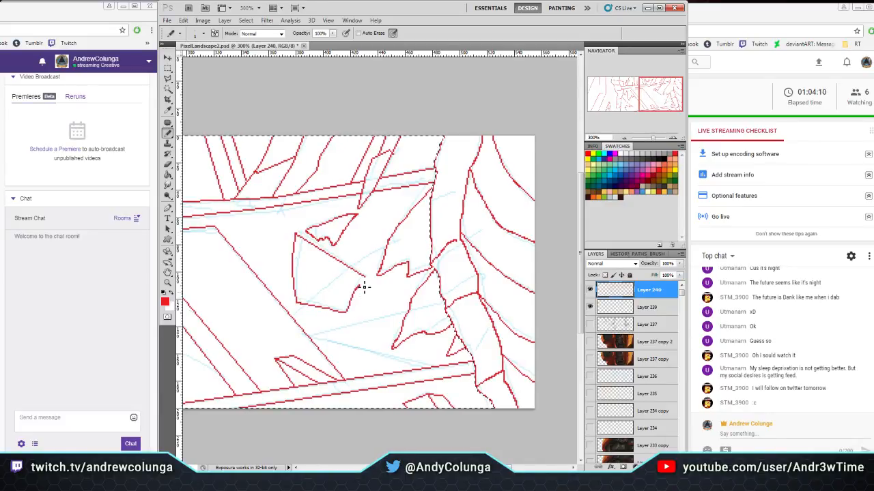
pyautogui.press('shift')
# Trace in red the plank edges running behind the four-sided board and the two diverging edges below it from the diagonal board
pyautogui.moveTo(376, 276); pyautogui.dragTo(408, 274)
pyautogui.click(313, 339)
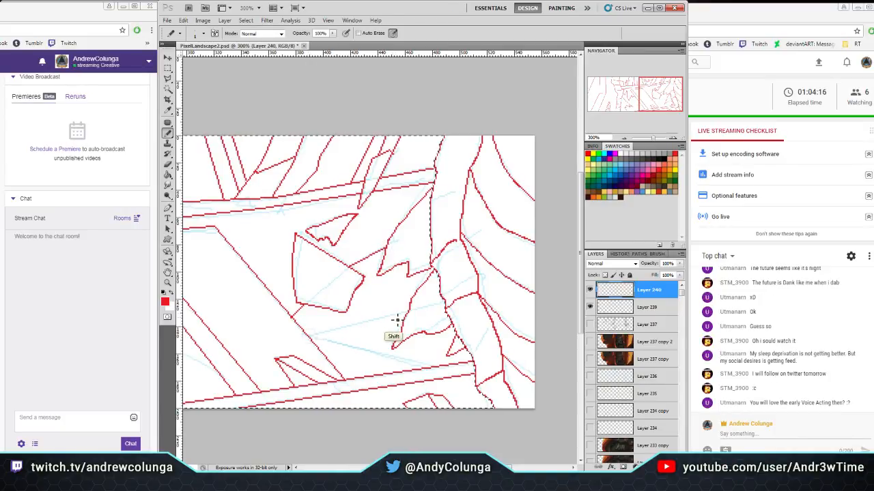
pyautogui.keyDown('shift'); pyautogui.click(409, 314); pyautogui.keyUp('shift')
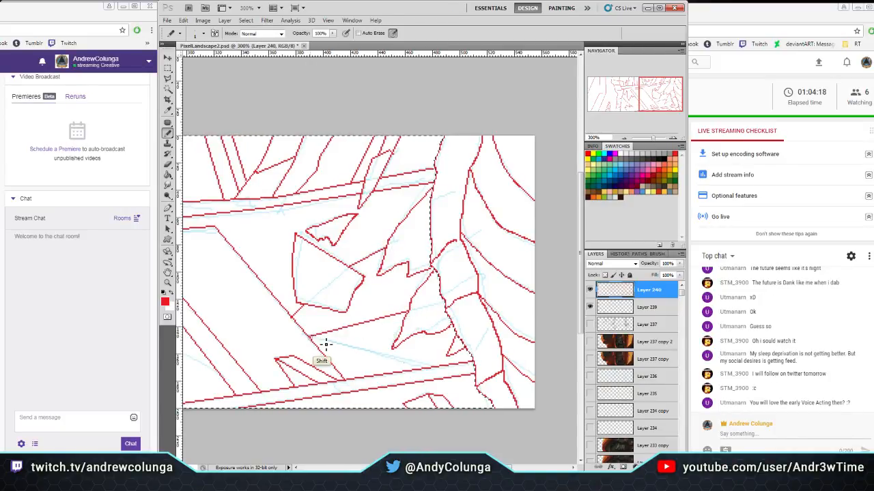
pyautogui.keyDown('shift'); pyautogui.click(396, 356); pyautogui.keyUp('shift')
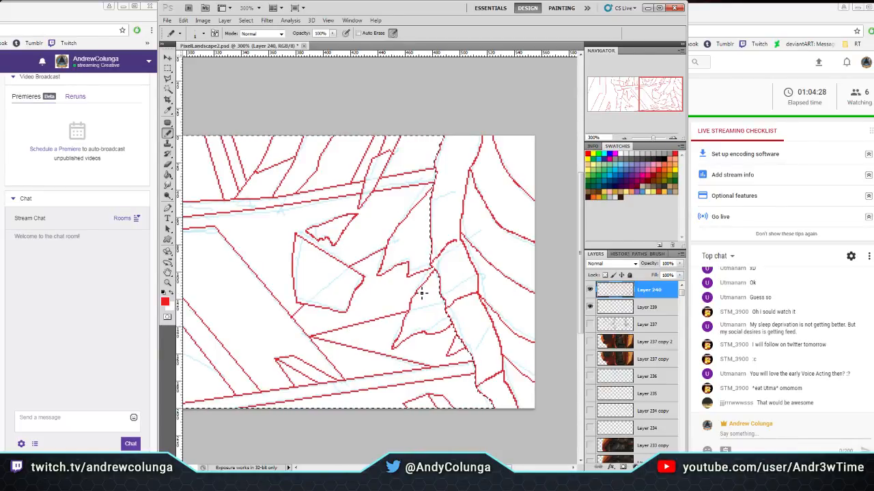
# Trace in red the broken plank edges between the left post and the wide diagonal board, including the jagged lower end
pyautogui.hscroll(-6, 389, 263)
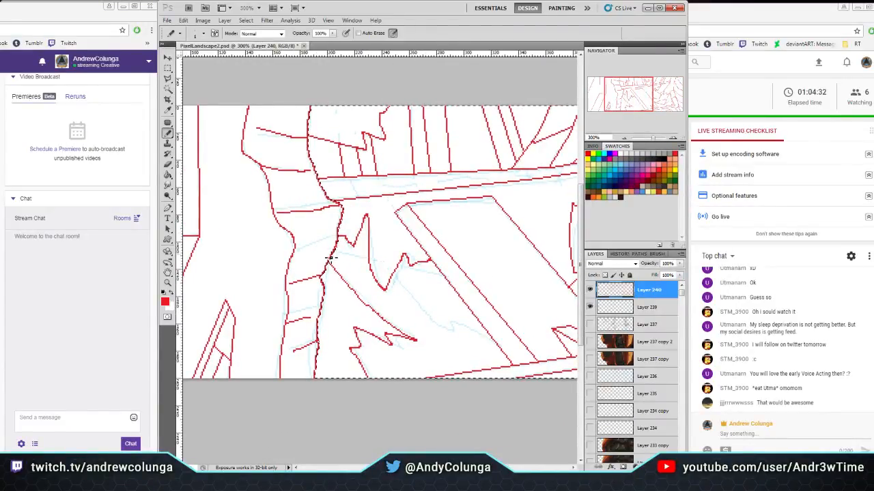
pyautogui.keyDown('shift'); pyautogui.click(370, 259); pyautogui.keyUp('shift')
pyautogui.click(402, 269)
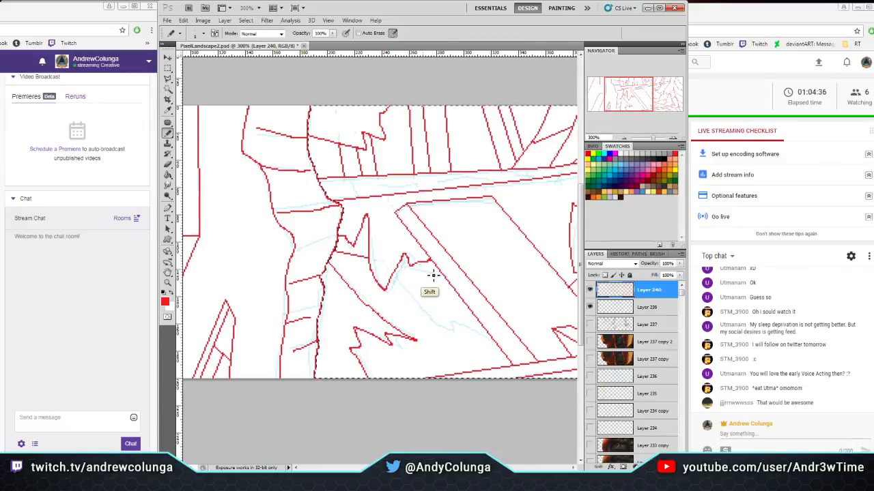
pyautogui.keyDown('shift'); pyautogui.click(443, 277); pyautogui.keyUp('shift')
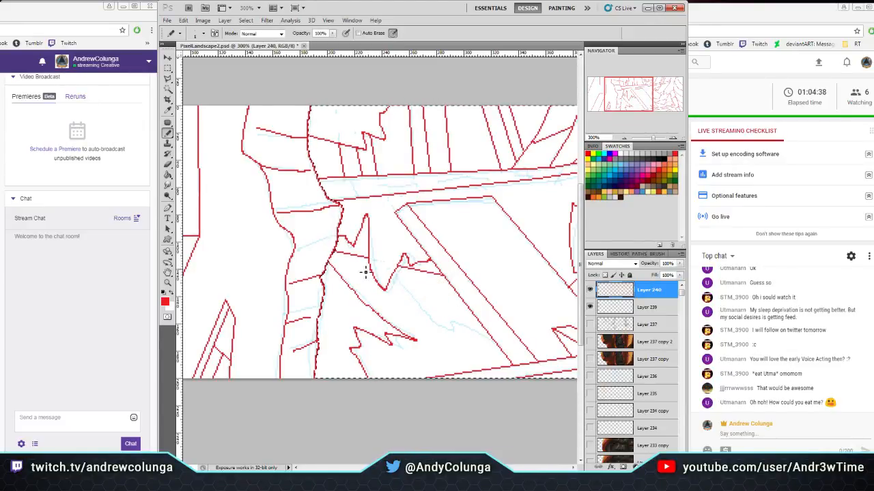
pyautogui.moveTo(397, 278); pyautogui.dragTo(451, 327)
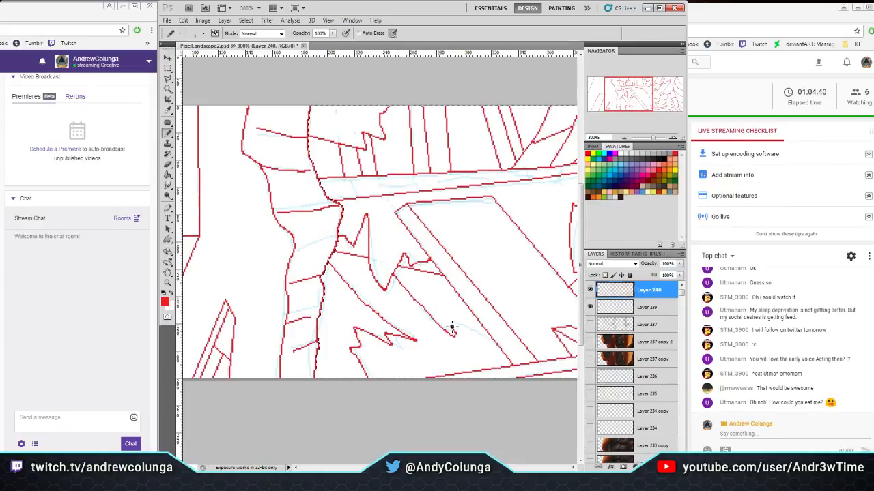
pyautogui.keyDown('shift'); pyautogui.click(498, 347); pyautogui.keyUp('shift')
# Trace in red the small triangular shard sticking out from the upper corner of the four-sided broken board
pyautogui.moveTo(411, 323); pyautogui.dragTo(382, 260)
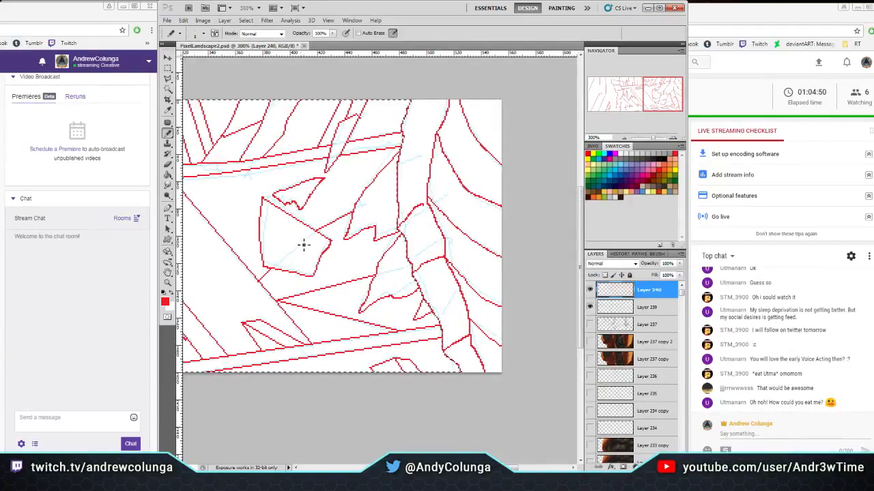
pyautogui.moveTo(276, 217); pyautogui.dragTo(396, 264)
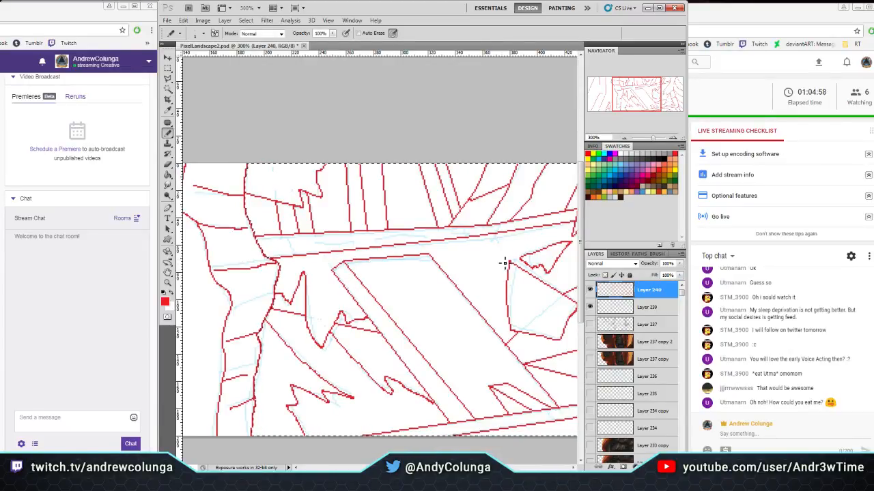
pyautogui.moveTo(502, 277); pyautogui.dragTo(483, 288)
pyautogui.keyDown('shift'); pyautogui.click(509, 300); pyautogui.keyUp('shift')
# Draw a long narrow slot in red inside the upper beam near the left post, plus a small notch farther along its upper edge
pyautogui.moveTo(391, 251); pyautogui.dragTo(379, 268)
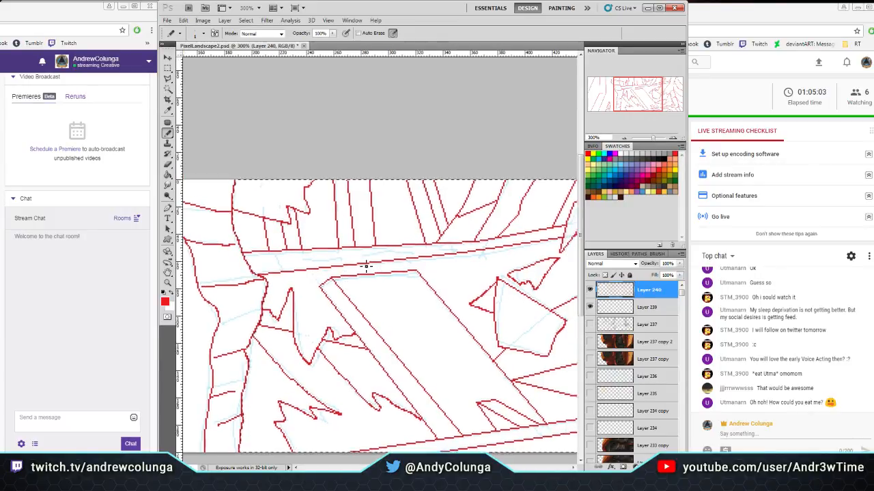
pyautogui.click(296, 258)
pyautogui.keyDown('shift'); pyautogui.click(376, 258); pyautogui.keyUp('shift')
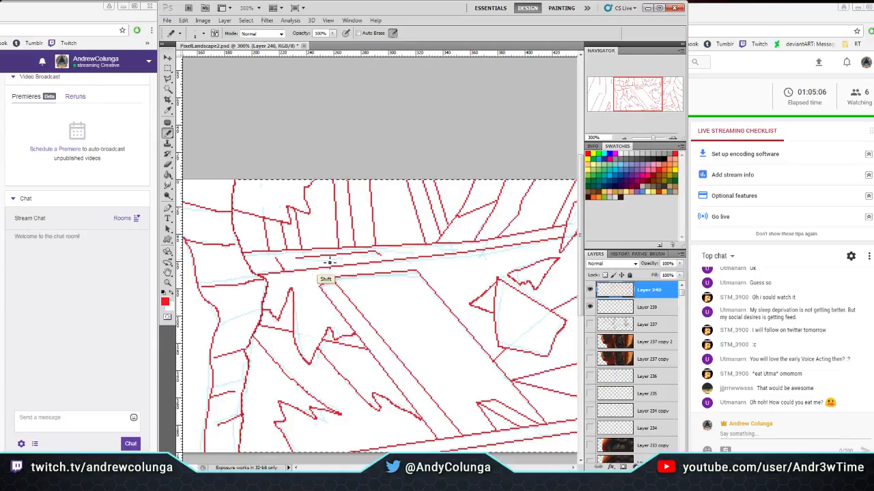
pyautogui.keyDown('shift'); pyautogui.click(299, 262); pyautogui.keyUp('shift')
pyautogui.moveTo(416, 243); pyautogui.dragTo(315, 253)
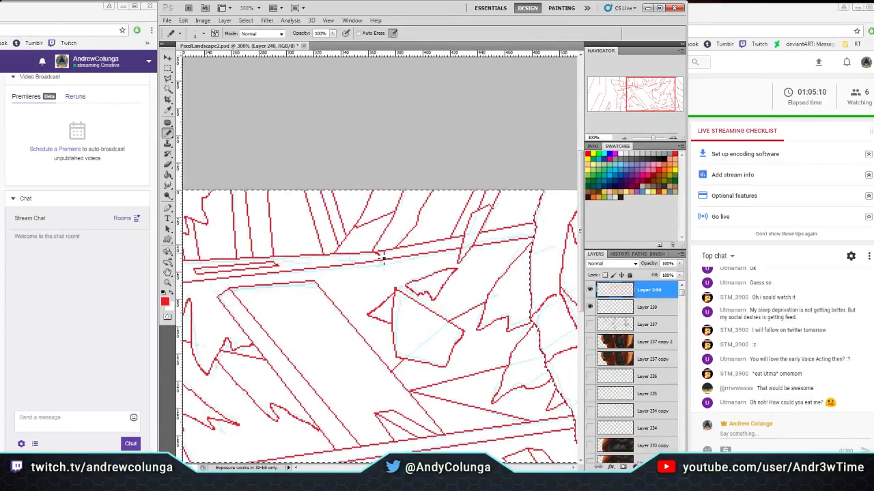
pyautogui.press('shift')
# Draw a long narrow red slot along the right part of the lower beam
pyautogui.moveTo(423, 266)
pyautogui.mouseDown()
pyautogui.moveTo(382, 136)
pyautogui.moveTo(434, 178)
pyautogui.moveTo(409, 347)
pyautogui.mouseUp()
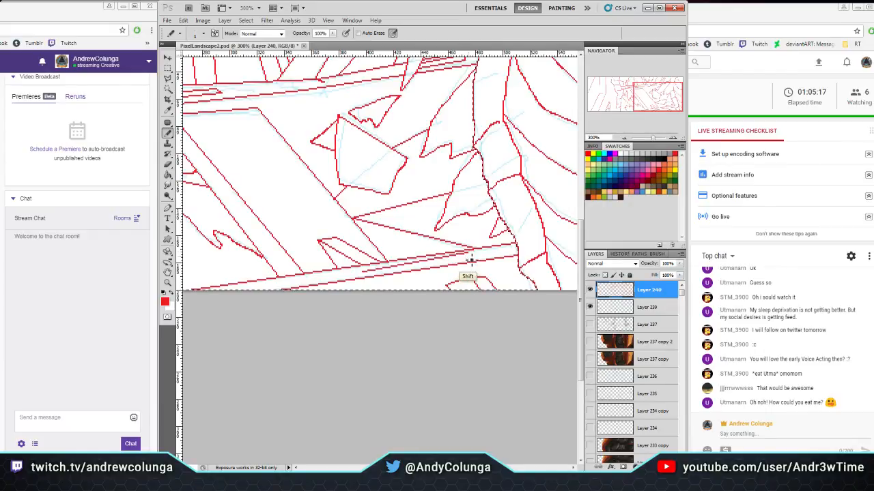
pyautogui.keyDown('shift'); pyautogui.click(367, 273); pyautogui.keyUp('shift')
pyautogui.moveTo(367, 273)
pyautogui.mouseDown()
pyautogui.moveTo(424, 279)
pyautogui.moveTo(396, 269)
pyautogui.moveTo(416, 262)
pyautogui.moveTo(390, 263)
pyautogui.mouseUp()
pyautogui.hotkey('ctrl', 'r')
pyautogui.hotkey('ctrl', 'a')
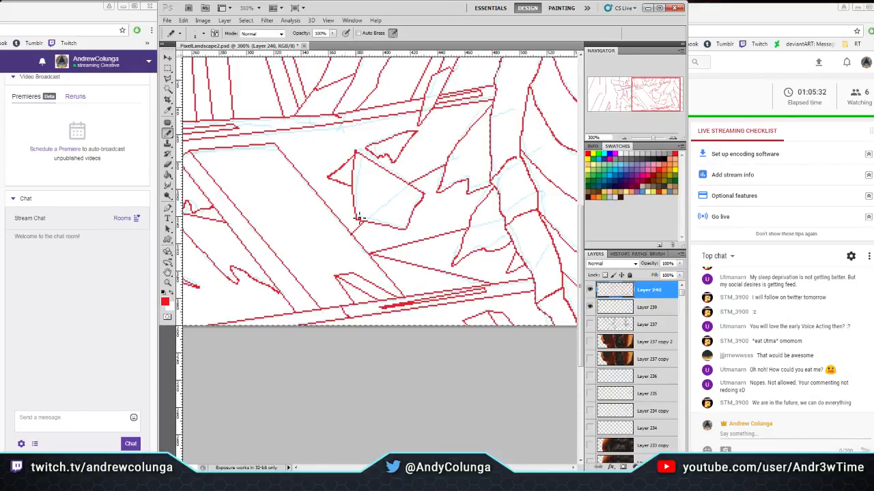
# Draw a slanted four-sided cutout in red near the head of the wide diagonal board, with an inner edge showing its thickness
pyautogui.moveTo(387, 230); pyautogui.dragTo(419, 247)
pyautogui.moveTo(369, 210); pyautogui.dragTo(406, 228)
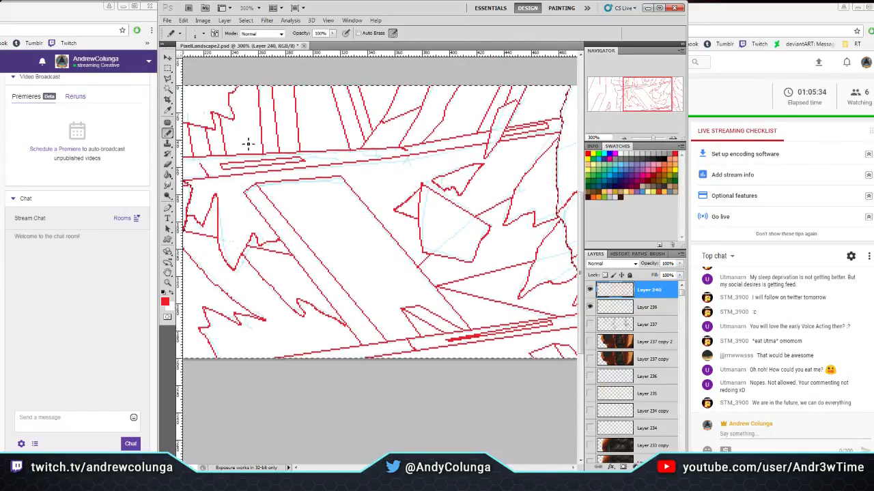
pyautogui.click(302, 199)
pyautogui.keyDown('shift'); pyautogui.click(327, 232); pyautogui.keyUp('shift')
pyautogui.keyDown('shift'); pyautogui.click(346, 232); pyautogui.keyUp('shift')
pyautogui.keyDown('shift'); pyautogui.click(328, 195); pyautogui.keyUp('shift')
pyautogui.keyDown('shift'); pyautogui.click(299, 197); pyautogui.keyUp('shift')
pyautogui.click(328, 195)
pyautogui.keyDown('shift'); pyautogui.click(353, 230); pyautogui.keyUp('shift')
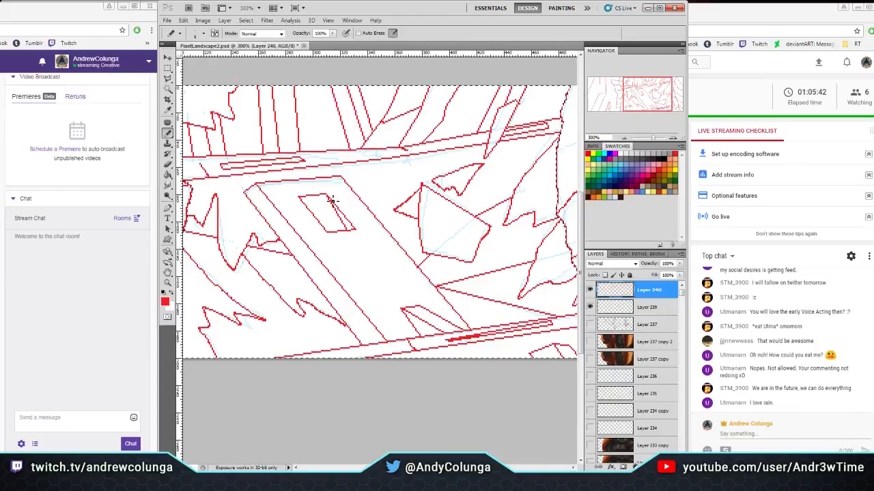
pyautogui.moveTo(330, 200); pyautogui.dragTo(346, 226)
# Add a short red band line on the right post just below the upper beam and another across the middle of the left post
pyautogui.moveTo(635, 98)
pyautogui.mouseDown()
pyautogui.moveTo(616, 101)
pyautogui.moveTo(663, 84)
pyautogui.mouseUp()
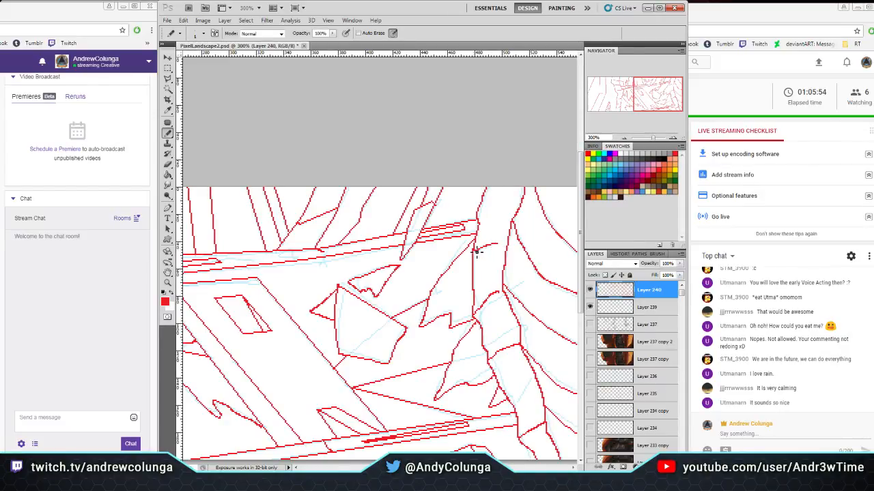
pyautogui.moveTo(659, 95); pyautogui.dragTo(570, 101)
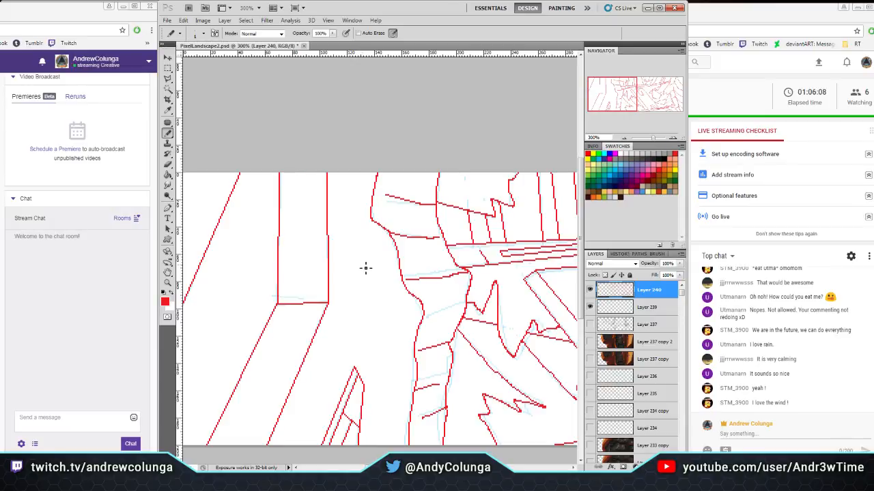
pyautogui.moveTo(411, 256); pyautogui.dragTo(348, 243)
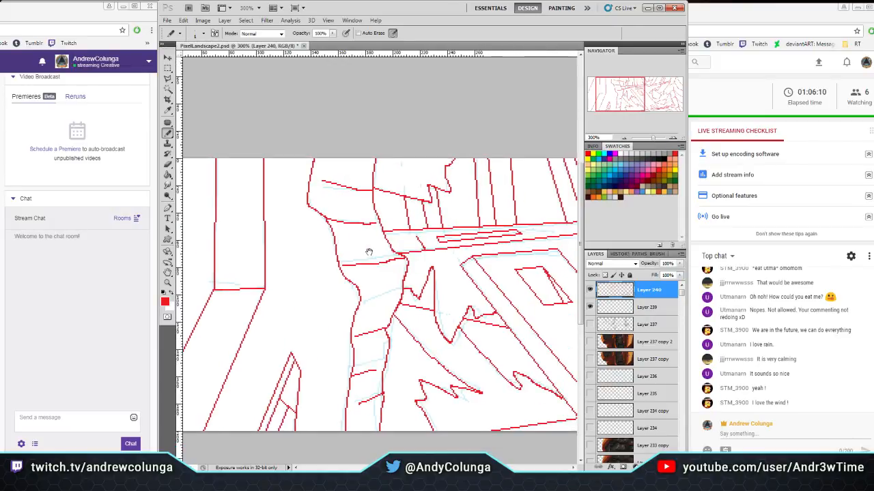
pyautogui.keyDown('shift'); pyautogui.click(402, 283); pyautogui.keyUp('shift')
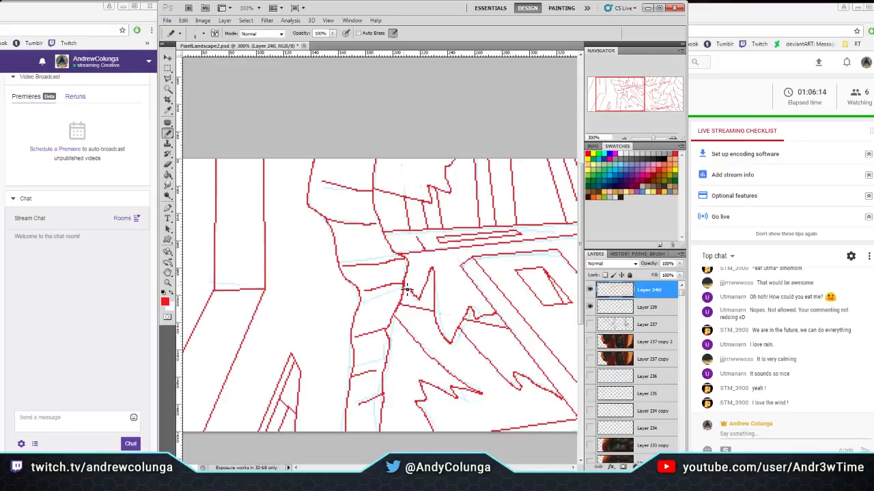
# Select the open area around the broken boards, add the short red edge joining the diagonal board to the four-sided board, and deselect
pyautogui.moveTo(394, 284)
pyautogui.mouseDown()
pyautogui.moveTo(355, 205)
pyautogui.moveTo(328, 219)
pyautogui.moveTo(335, 270)
pyautogui.mouseUp()
pyautogui.press('e')
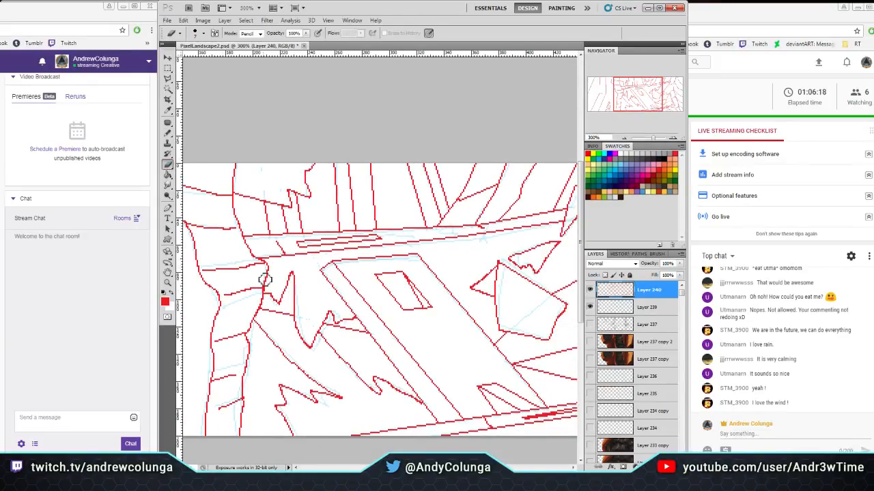
pyautogui.moveTo(381, 247); pyautogui.dragTo(301, 225)
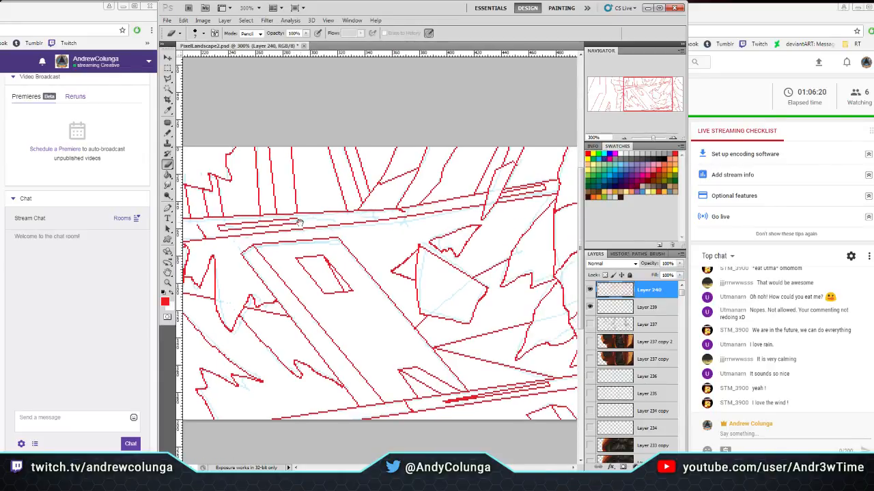
pyautogui.click(169, 90)
pyautogui.click(364, 273)
pyautogui.click(167, 133)
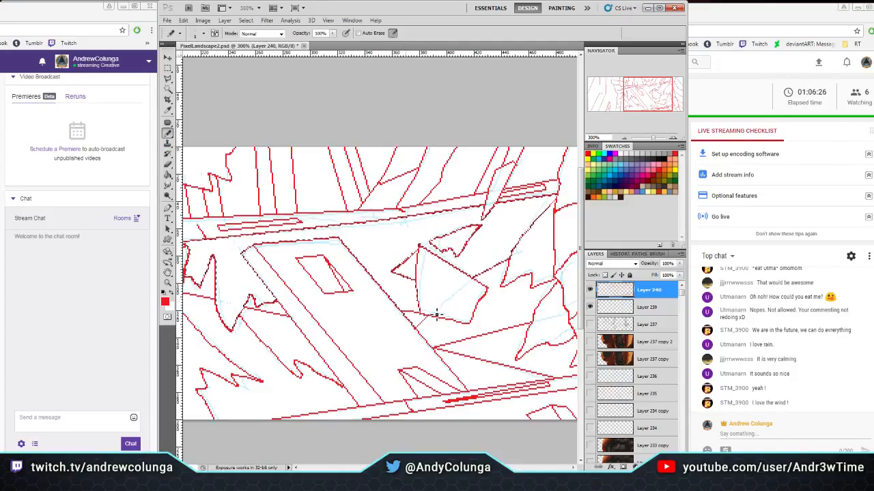
pyautogui.click(168, 69)
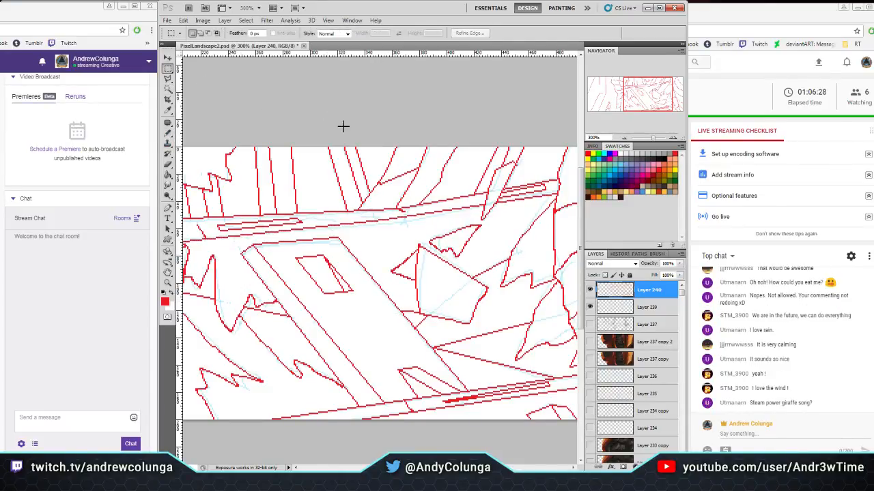
# Draw a red band line across the right post, rising from the upper beam's end to the post's far edge
pyautogui.moveTo(650, 97); pyautogui.dragTo(670, 96)
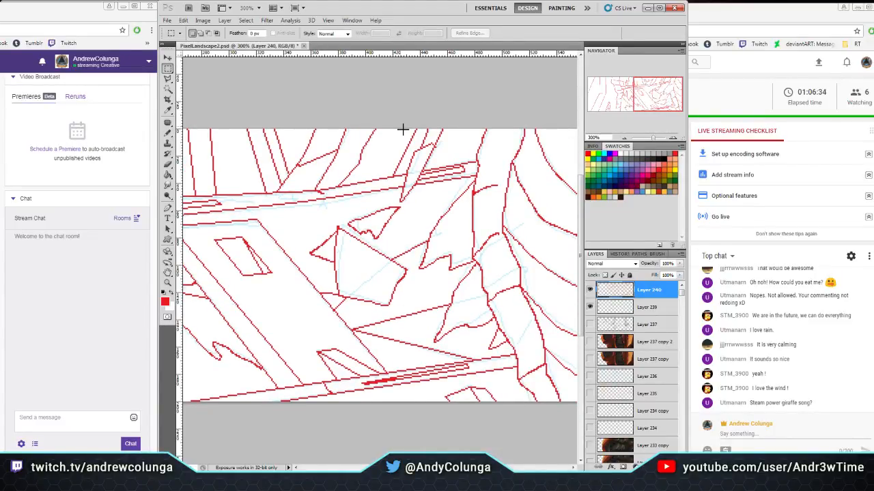
pyautogui.moveTo(374, 243)
pyautogui.mouseDown()
pyautogui.moveTo(287, 266)
pyautogui.moveTo(204, 141)
pyautogui.mouseUp()
pyautogui.hotkey('ctrl', 'r')
pyautogui.press('b')
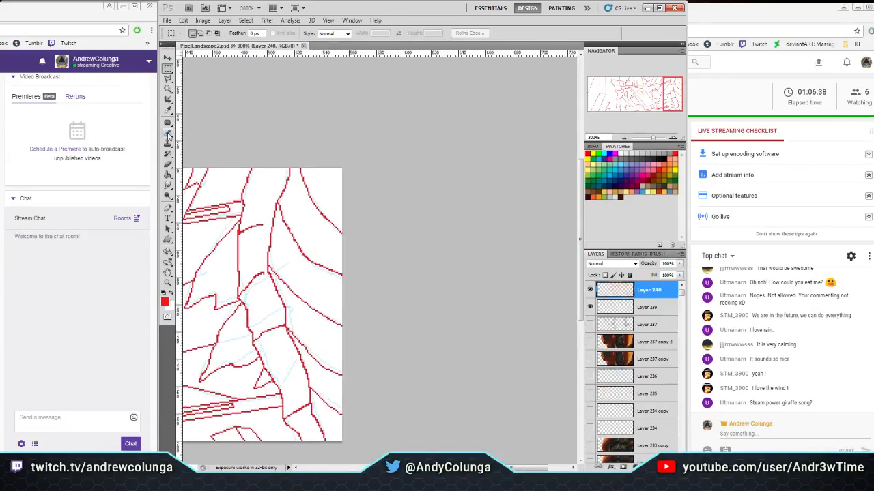
pyautogui.moveTo(273, 196); pyautogui.dragTo(281, 193)
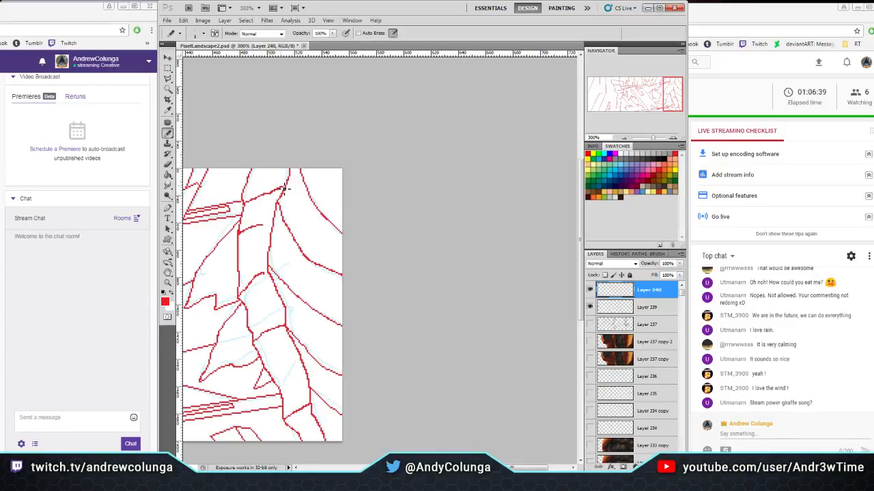
pyautogui.moveTo(272, 265)
pyautogui.mouseDown()
pyautogui.moveTo(370, 243)
pyautogui.moveTo(381, 259)
pyautogui.moveTo(341, 305)
pyautogui.moveTo(350, 239)
pyautogui.moveTo(321, 300)
pyautogui.mouseUp()
# Fit the whole canvas on screen and hide the light-blue sketch on Layer 239
pyautogui.click(168, 283)
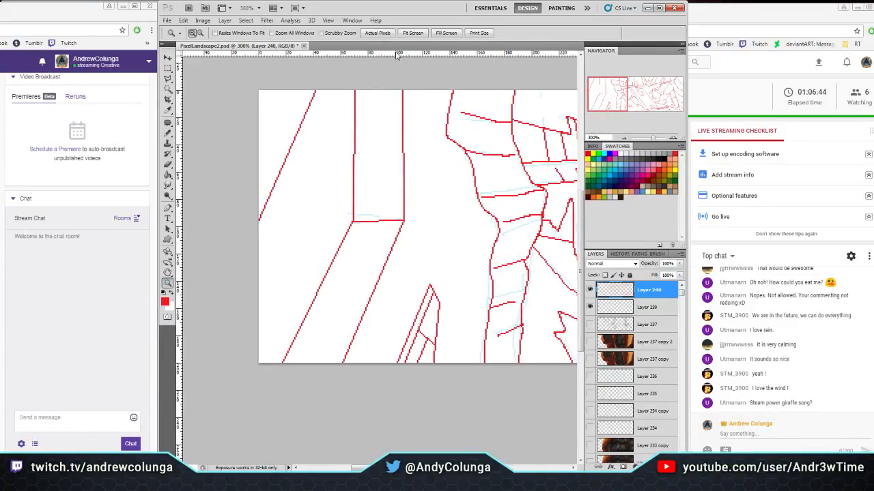
pyautogui.click(409, 34)
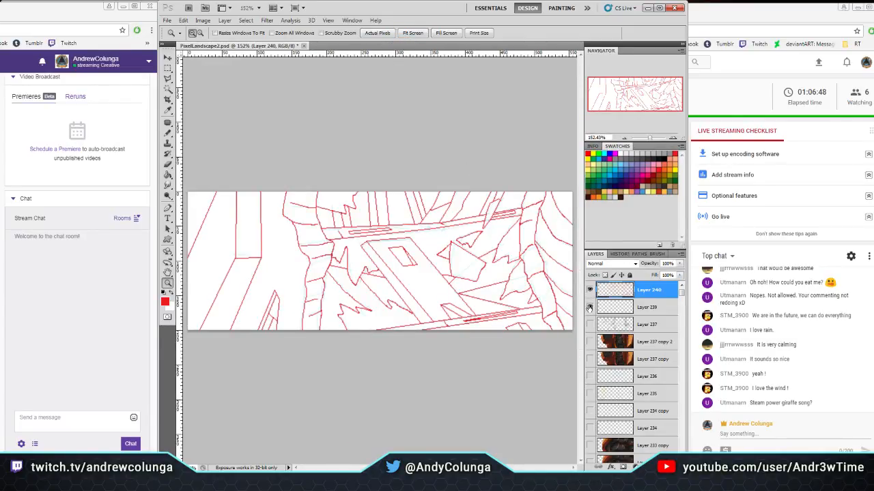
pyautogui.click(590, 307)
# Sample the dark reddish brown from the rock painting on Layer 237 copy, then hide it and return to Layer 240
pyautogui.click(589, 359)
pyautogui.click(615, 359)
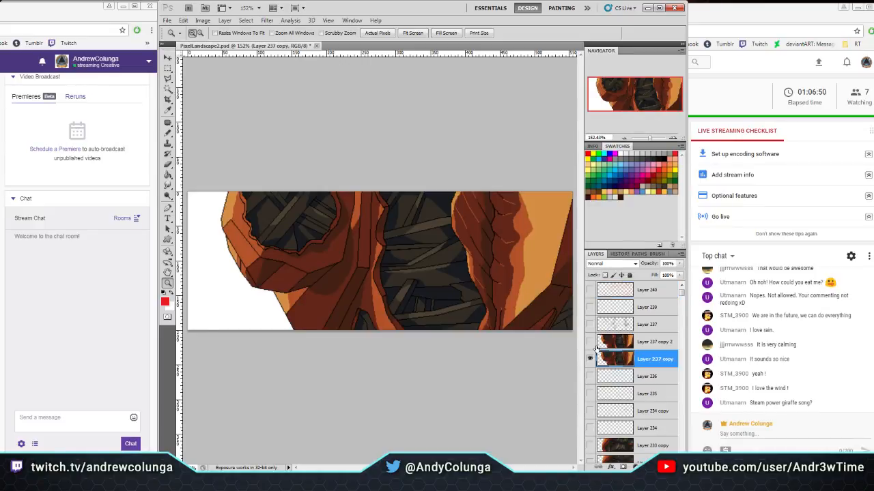
pyautogui.click(168, 110)
pyautogui.click(312, 311)
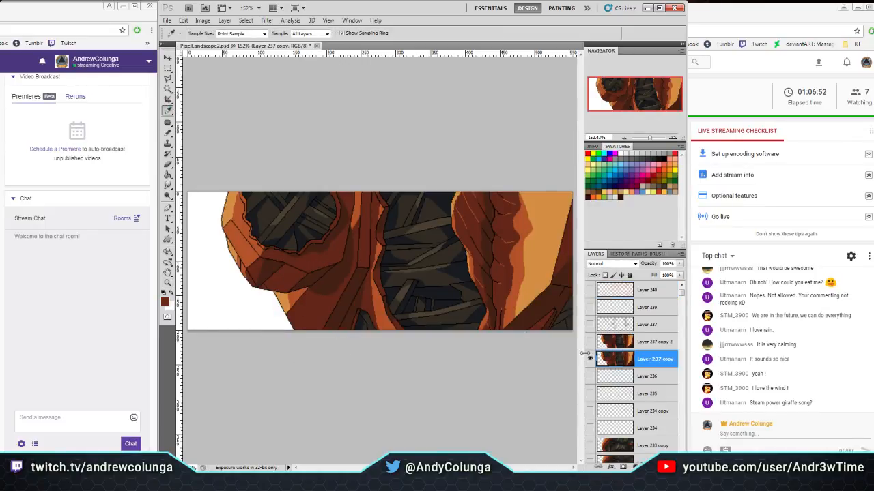
pyautogui.click(589, 359)
pyautogui.click(590, 290)
pyautogui.click(615, 290)
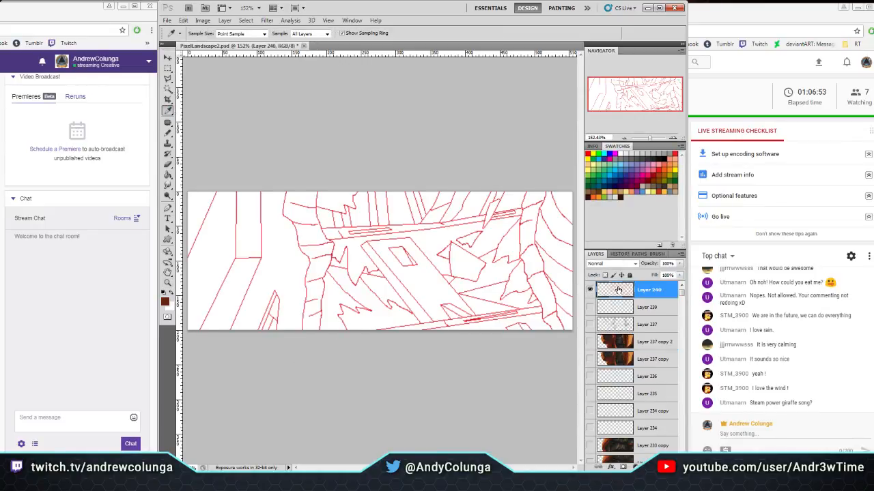
# Fill the leftmost slanted panel on Layer 240 with the sampled reddish brown and turn off contiguous filling
pyautogui.click(167, 175)
pyautogui.click(211, 212)
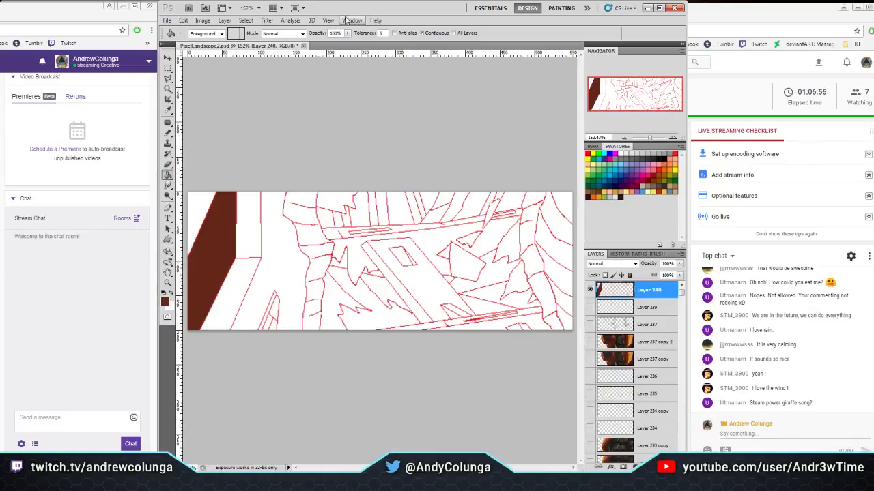
pyautogui.click(421, 34)
# Hide Layer 240, show the painting on Layer 237 copy, and sample the dark grayish brown from its plank area
pyautogui.click(590, 290)
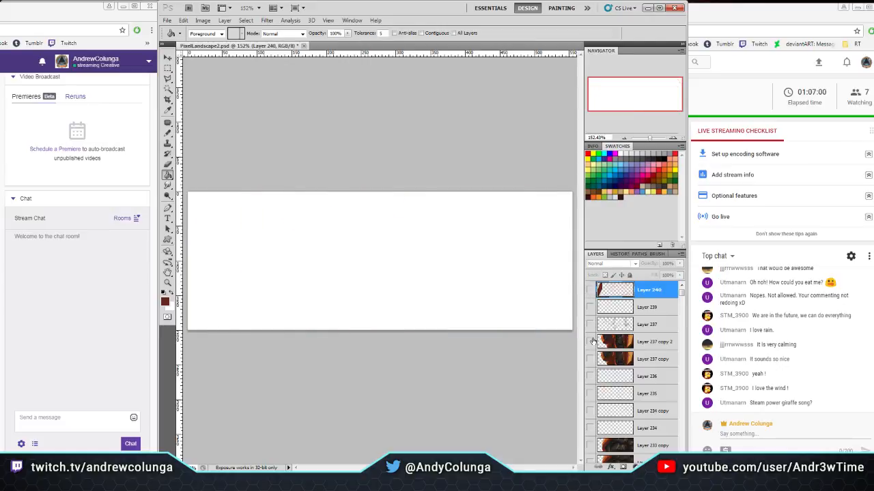
pyautogui.click(589, 342)
pyautogui.click(614, 359)
pyautogui.click(590, 342)
pyautogui.click(590, 359)
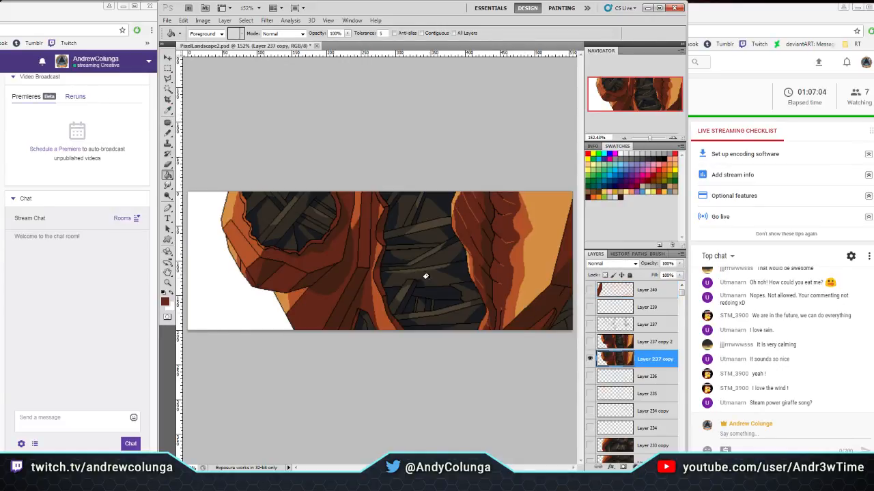
pyautogui.click(168, 111)
pyautogui.click(451, 307)
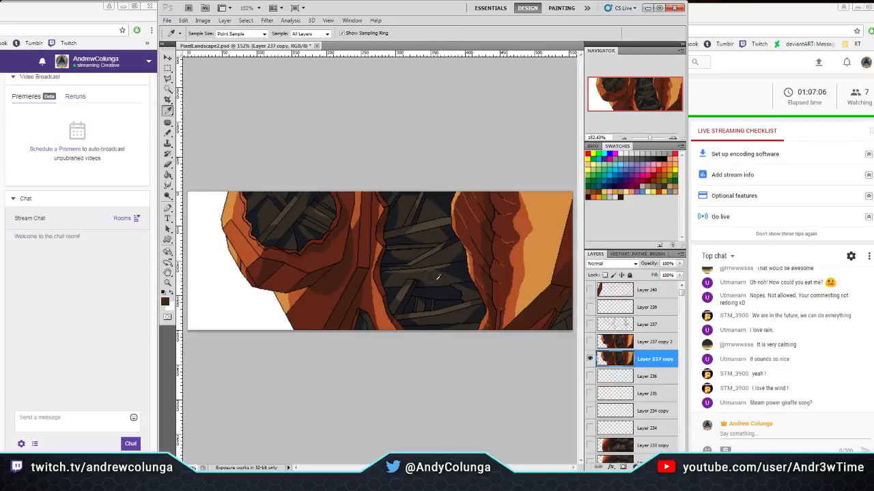
# Bring back Layer 240 in place of the painting and fill all its remaining blank areas with the dark grayish brown
pyautogui.click(590, 359)
pyautogui.click(590, 290)
pyautogui.click(618, 290)
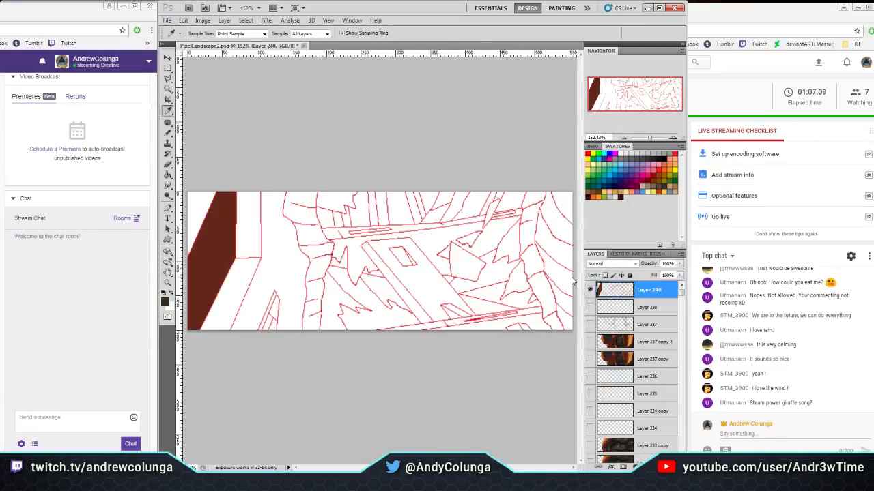
pyautogui.click(167, 175)
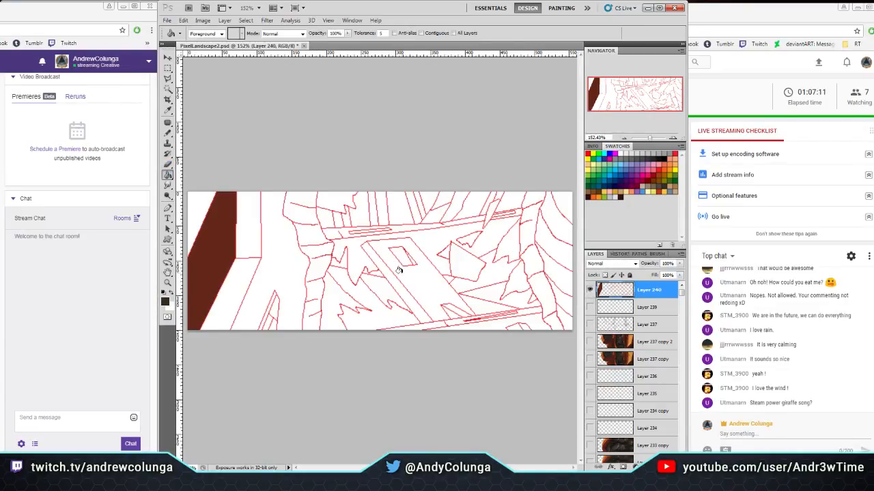
pyautogui.click(396, 235)
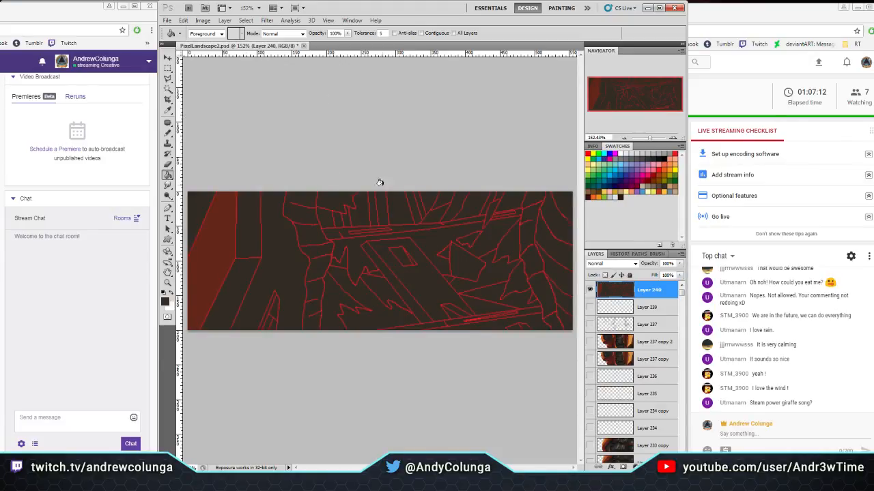
# Sample the reddish brown from the lower rock area of the Layer 237 copy painting, then show only Layer 240 again
pyautogui.click(590, 290)
pyautogui.click(590, 359)
pyautogui.click(167, 111)
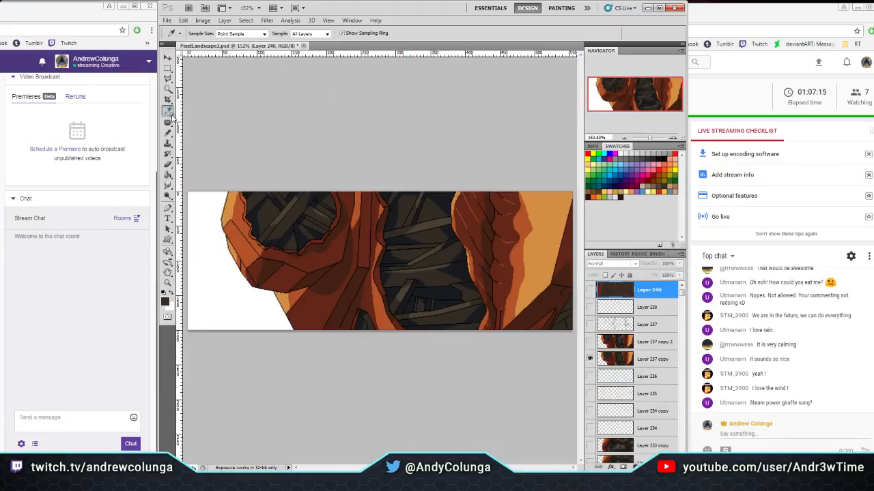
pyautogui.click(316, 314)
pyautogui.click(589, 359)
pyautogui.click(590, 290)
# Fill the left wall faces and the segments of both posts with the reddish brown using contiguous filling, and save the document
pyautogui.click(167, 174)
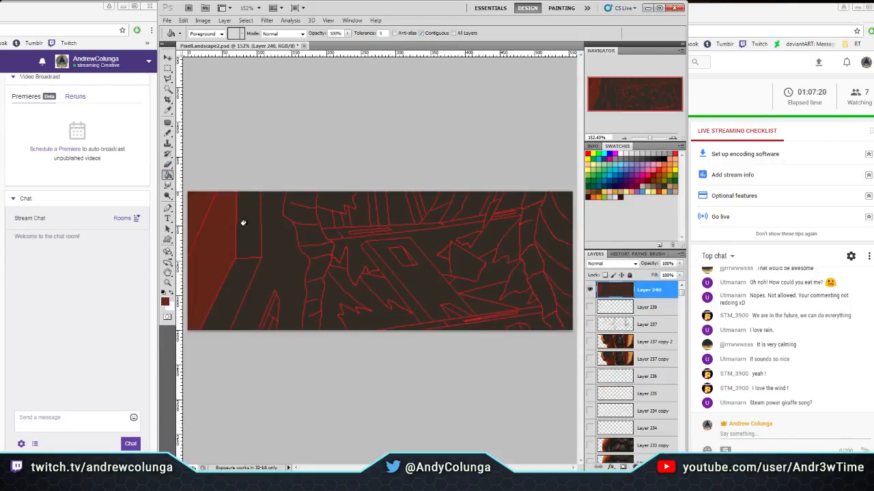
pyautogui.click(247, 279)
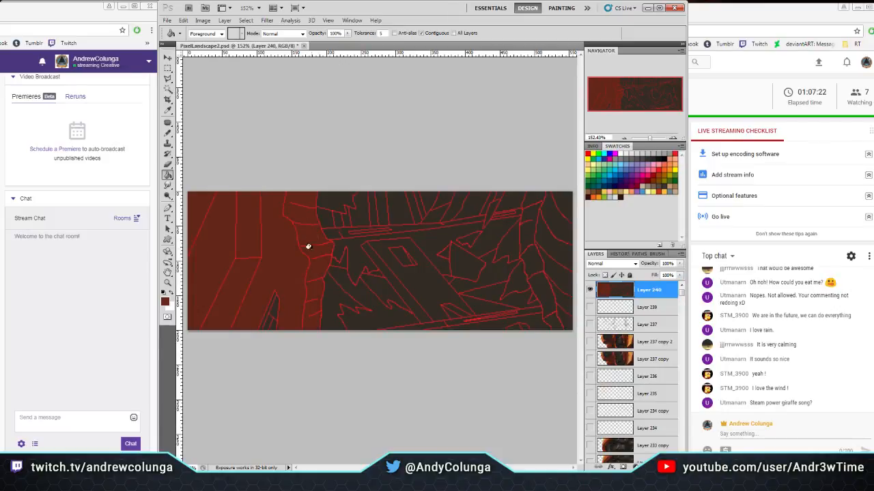
pyautogui.click(540, 225)
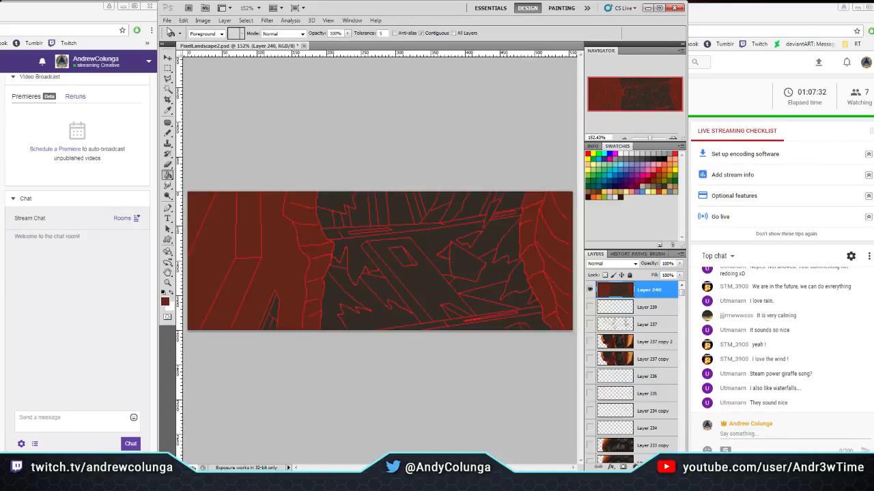
pyautogui.click(166, 20)
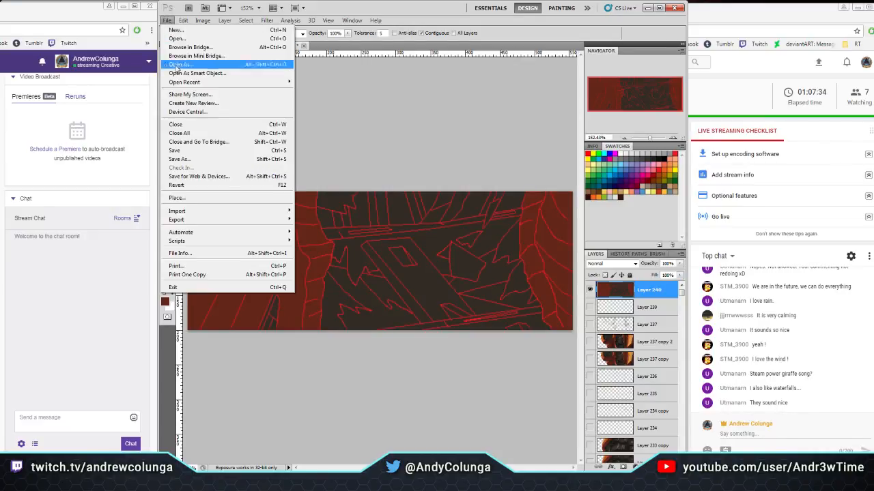
pyautogui.click(187, 151)
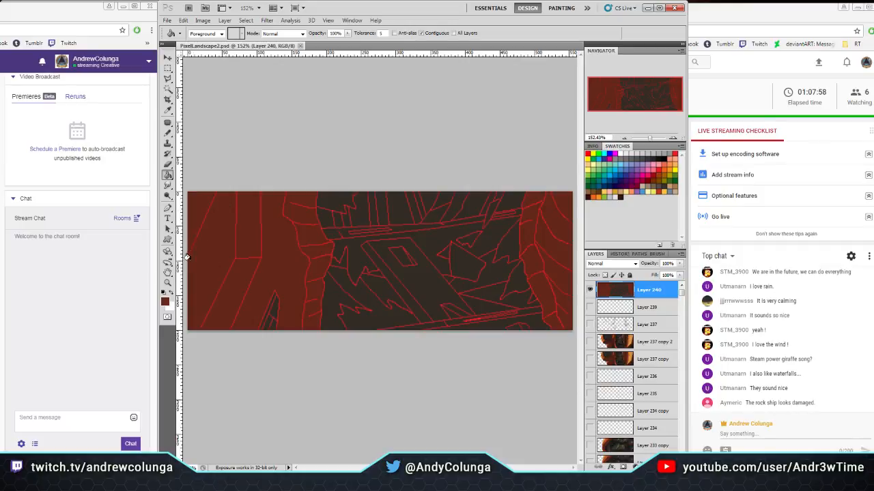
# Hide Layer 240 and sample the darker shadow brown from the rock painting on Layer 237 copy
pyautogui.click(168, 283)
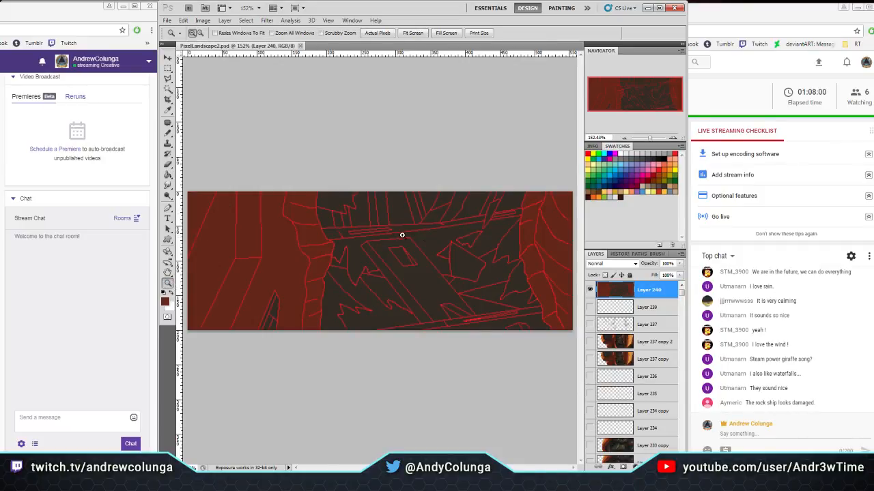
pyautogui.click(590, 290)
pyautogui.click(590, 359)
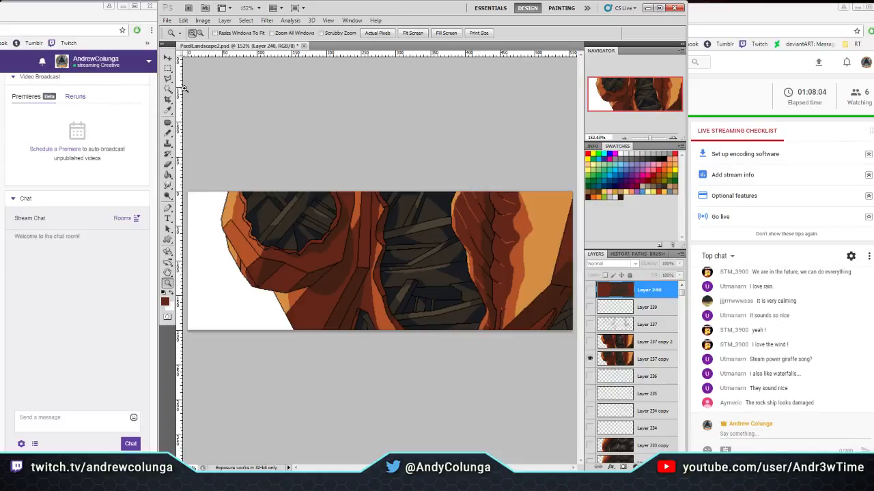
pyautogui.click(168, 110)
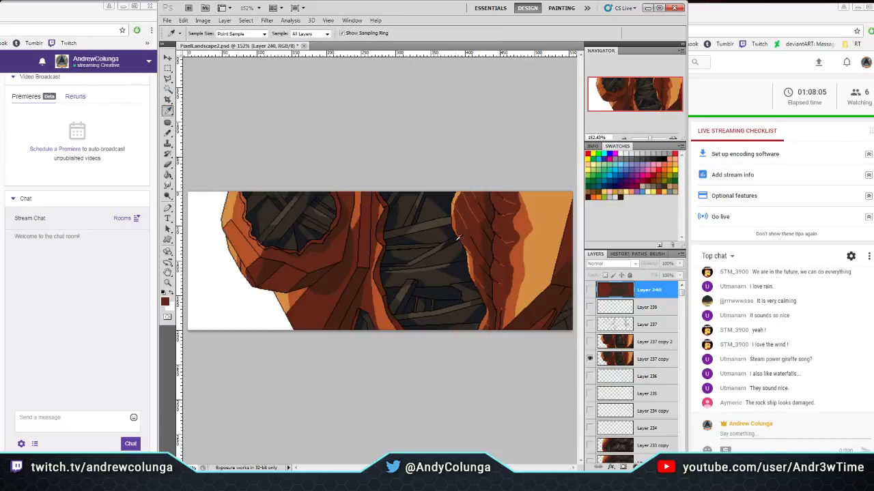
pyautogui.click(590, 359)
pyautogui.click(343, 269)
# Return to Layer 240 and fill the slanted lower face of the left beam and the right post's outer faces with the darker brown
pyautogui.click(590, 359)
pyautogui.click(590, 290)
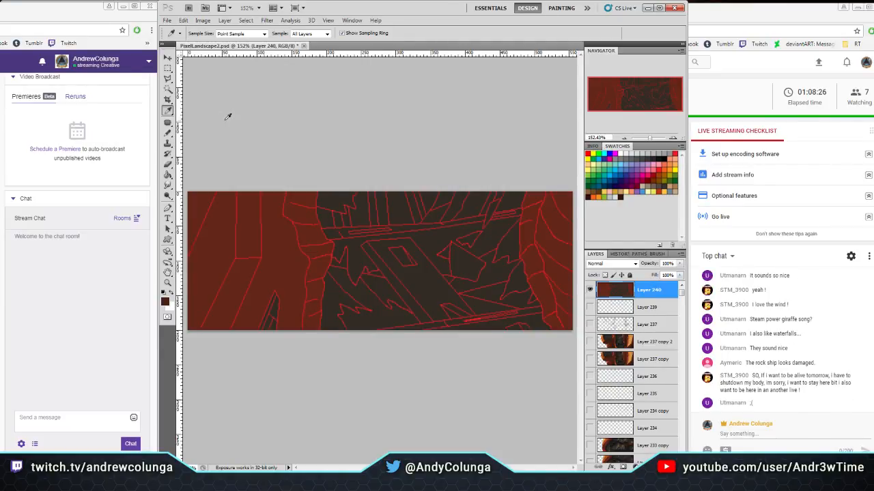
pyautogui.click(167, 174)
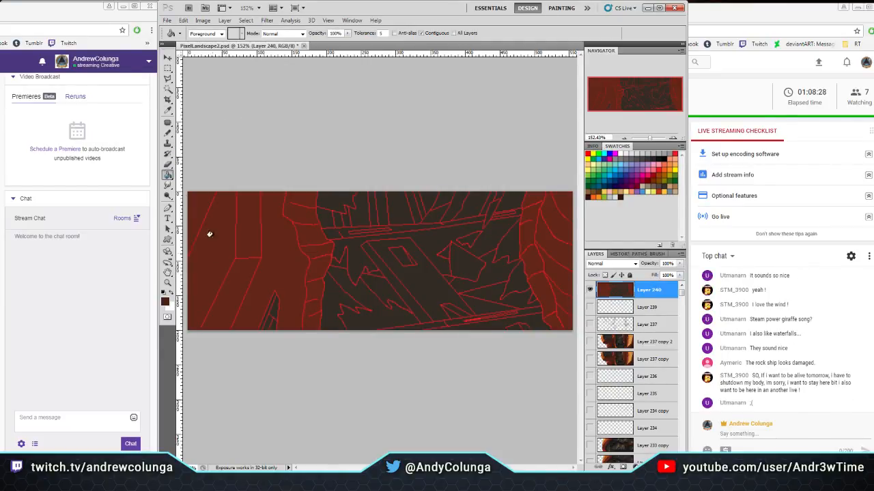
pyautogui.click(239, 277)
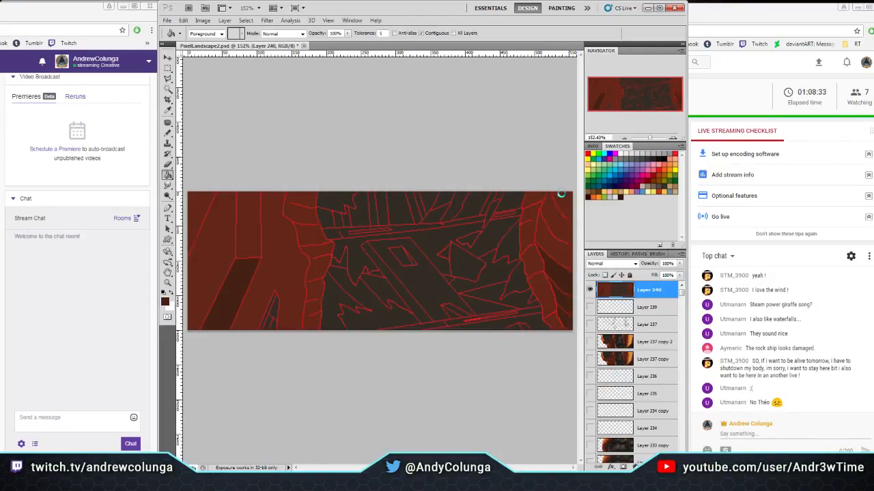
pyautogui.click(167, 282)
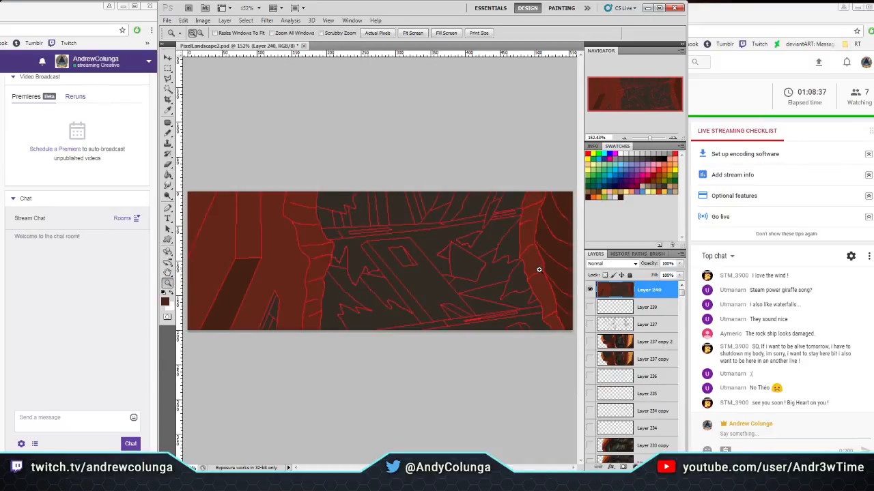
pyautogui.moveTo(498, 247); pyautogui.dragTo(579, 327)
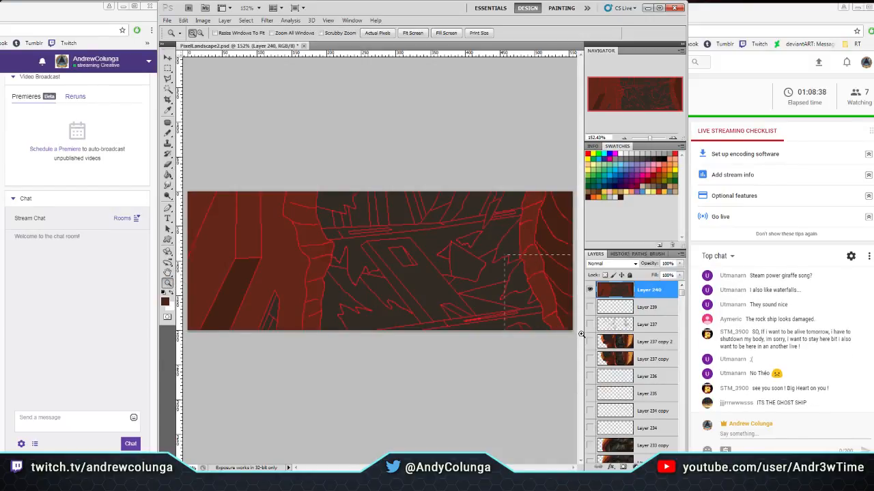
pyautogui.click(168, 133)
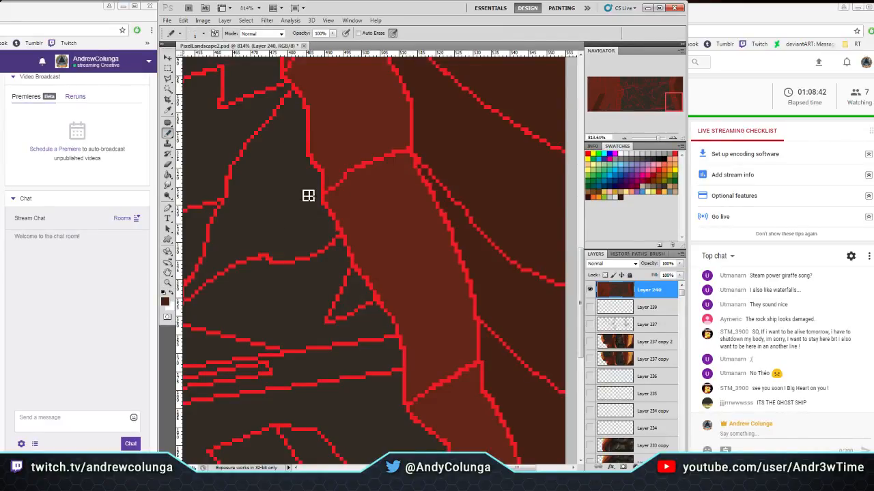
pyautogui.click(167, 283)
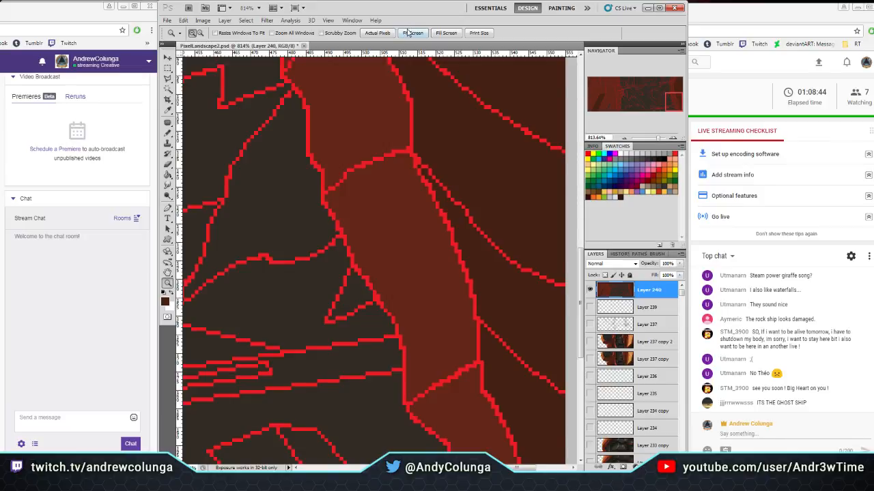
pyautogui.click(411, 32)
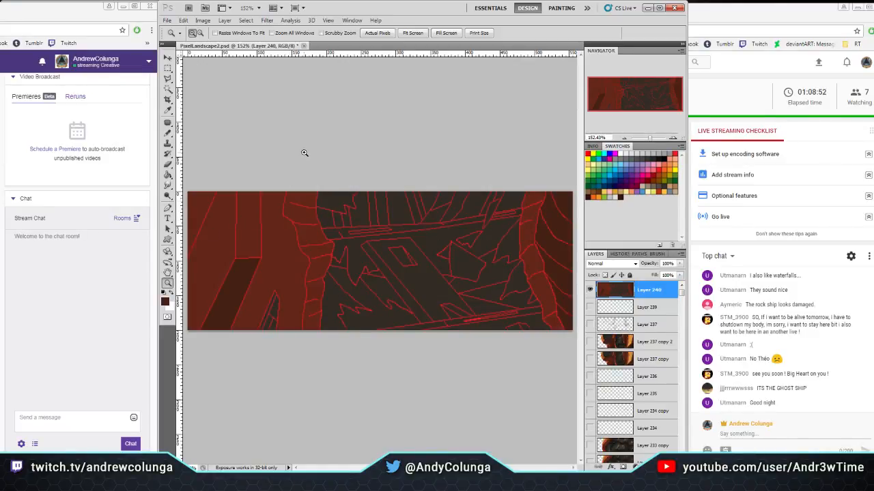
pyautogui.moveTo(211, 318); pyautogui.dragTo(304, 195)
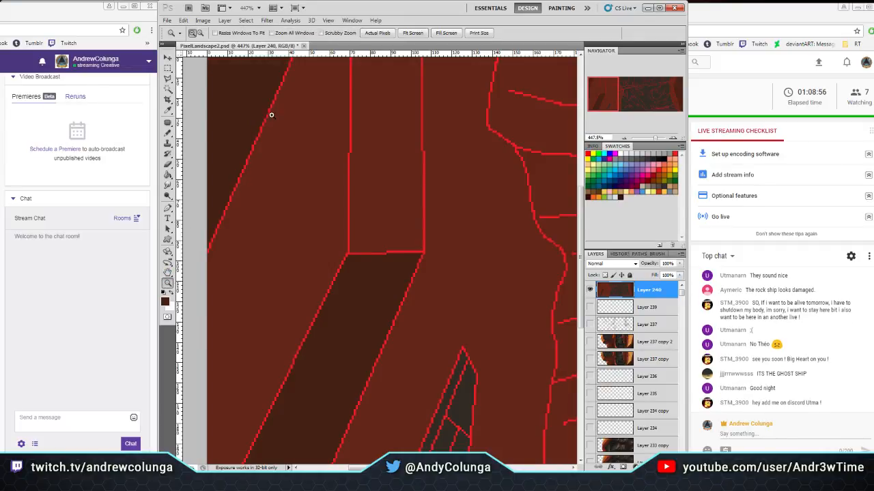
pyautogui.click(413, 33)
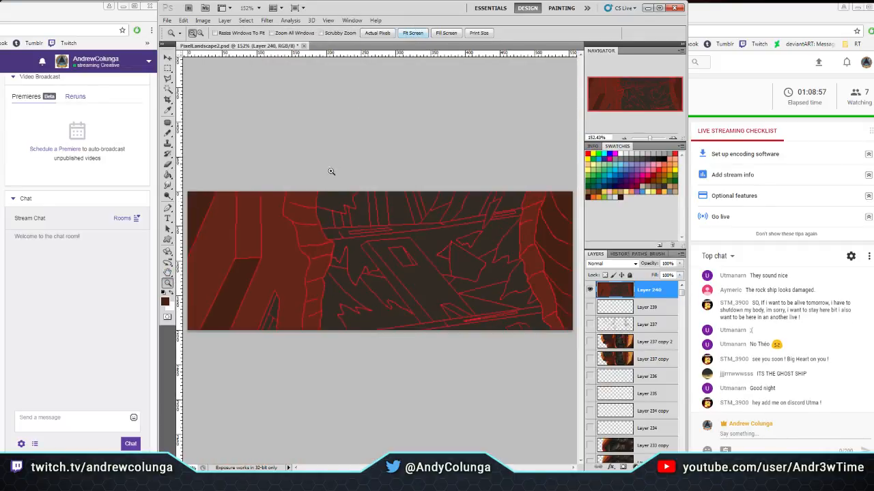
# Select the wall face beside the left post and pencil a 12 px dark brown shadow strip along its slanted edge
pyautogui.click(286, 271)
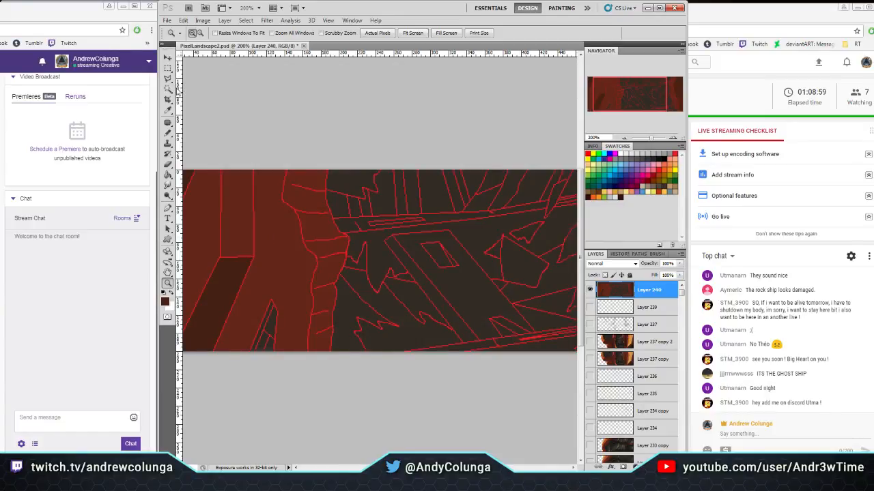
pyautogui.click(168, 90)
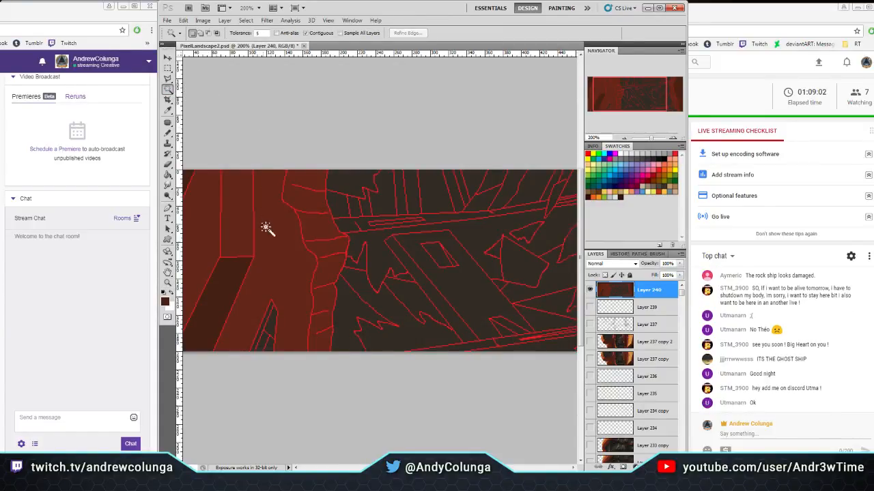
pyautogui.click(257, 283)
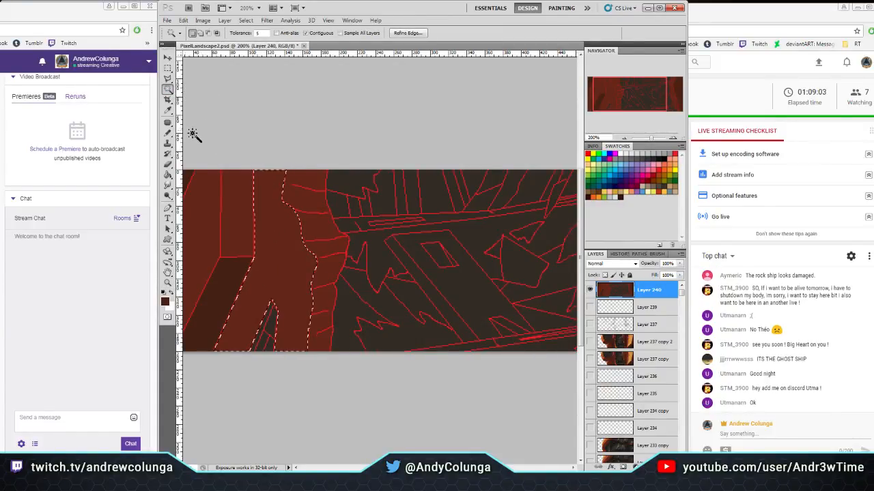
pyautogui.click(170, 134)
pyautogui.click(203, 33)
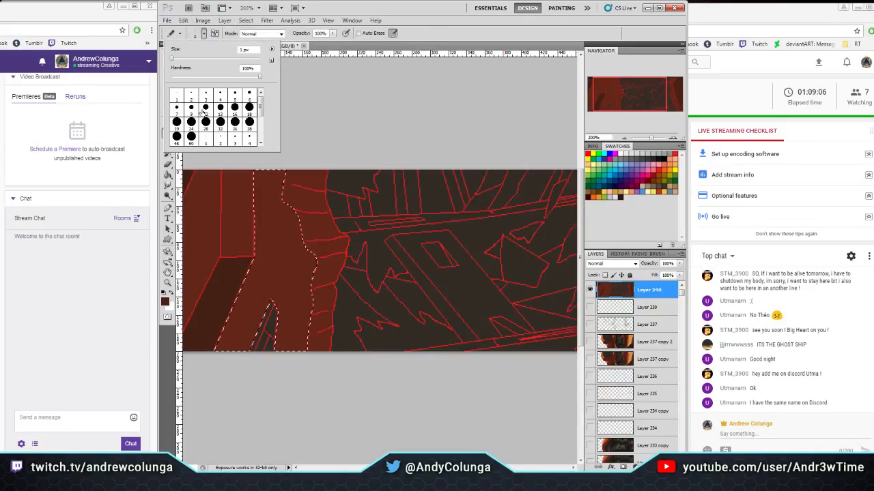
pyautogui.click(250, 258)
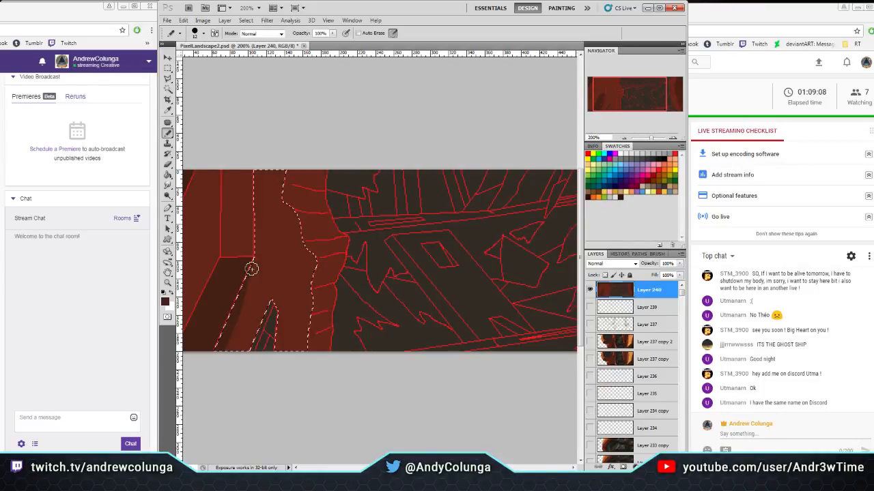
pyautogui.moveTo(251, 269); pyautogui.dragTo(232, 345)
# Select the left beam's wide front face and pencil a dark brown shadow along its slanted upper-left edge
pyautogui.moveTo(361, 218); pyautogui.dragTo(429, 235)
pyautogui.press('w')
pyautogui.click(267, 235)
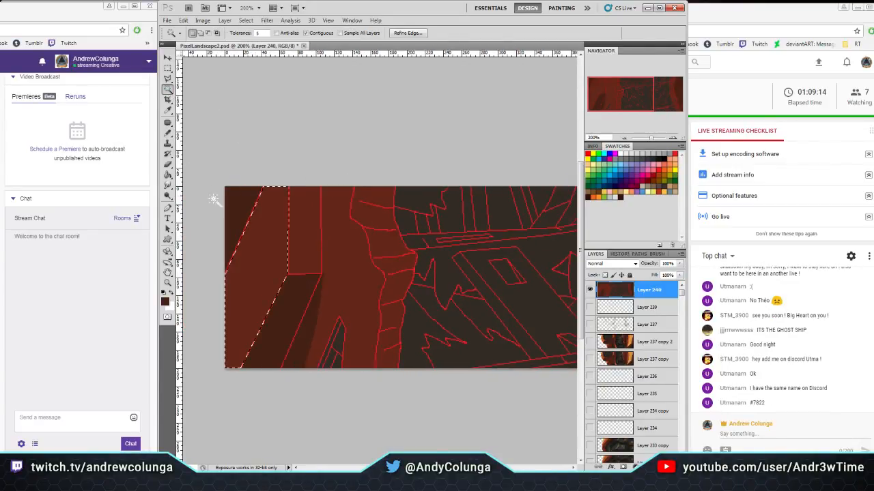
pyautogui.click(168, 134)
pyautogui.moveTo(217, 292)
pyautogui.mouseDown()
pyautogui.moveTo(243, 265)
pyautogui.moveTo(266, 176)
pyautogui.mouseUp()
pyautogui.moveTo(244, 236)
pyautogui.mouseDown()
pyautogui.moveTo(221, 293)
pyautogui.moveTo(241, 284)
pyautogui.moveTo(243, 247)
pyautogui.moveTo(219, 299)
pyautogui.moveTo(260, 208)
pyautogui.moveTo(249, 276)
pyautogui.moveTo(266, 169)
pyautogui.mouseUp()
# Select the segments of the left post's jagged inner edge and pencil 12 px dark brown shadows across them, leaving lighter slivers
pyautogui.press('w')
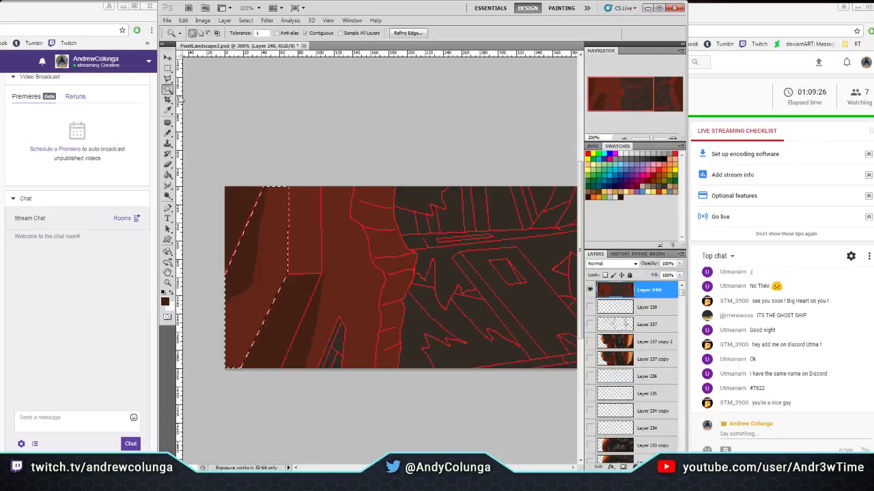
pyautogui.moveTo(339, 271); pyautogui.dragTo(273, 247)
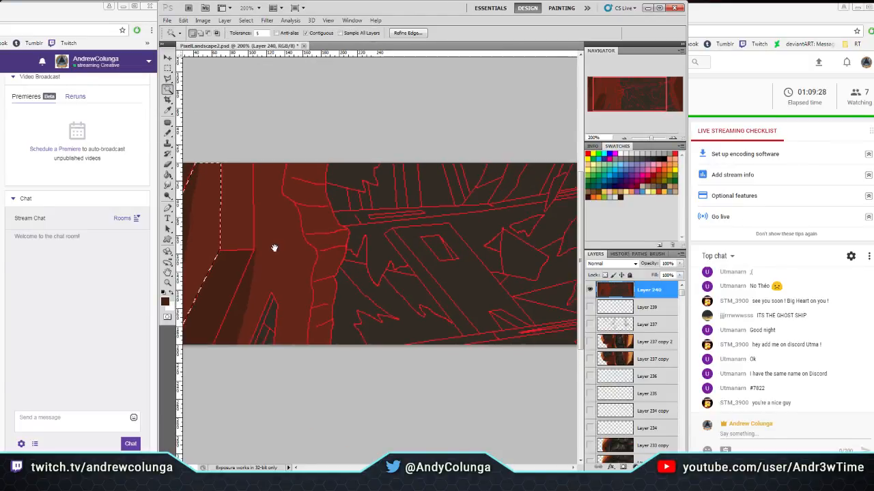
pyautogui.click(332, 267)
pyautogui.press('b')
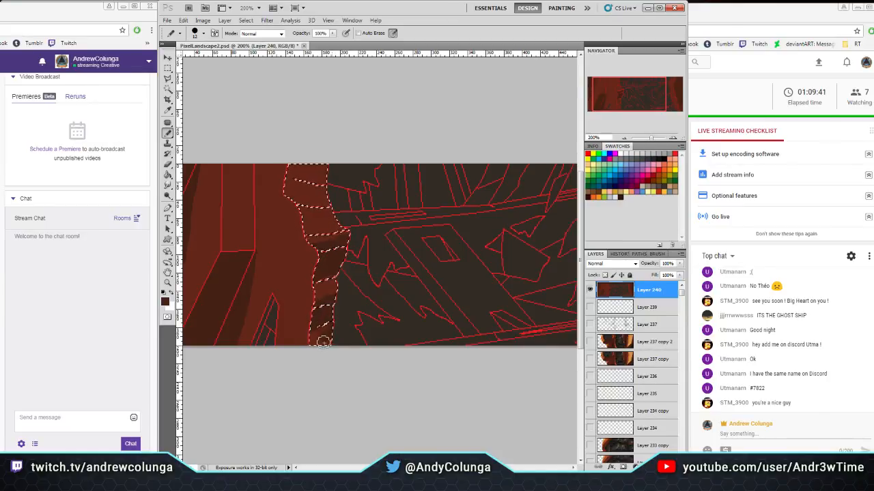
pyautogui.moveTo(328, 292); pyautogui.dragTo(341, 228)
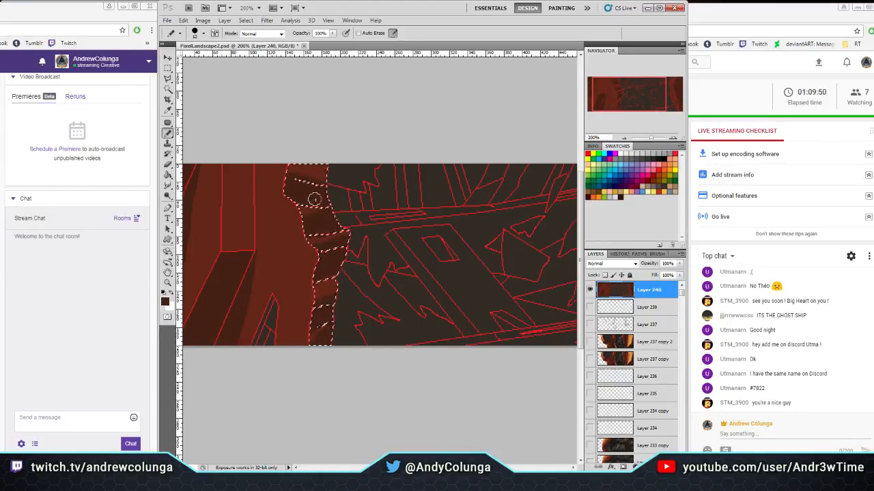
pyautogui.moveTo(327, 178); pyautogui.dragTo(328, 179)
pyautogui.moveTo(346, 237); pyautogui.dragTo(331, 249)
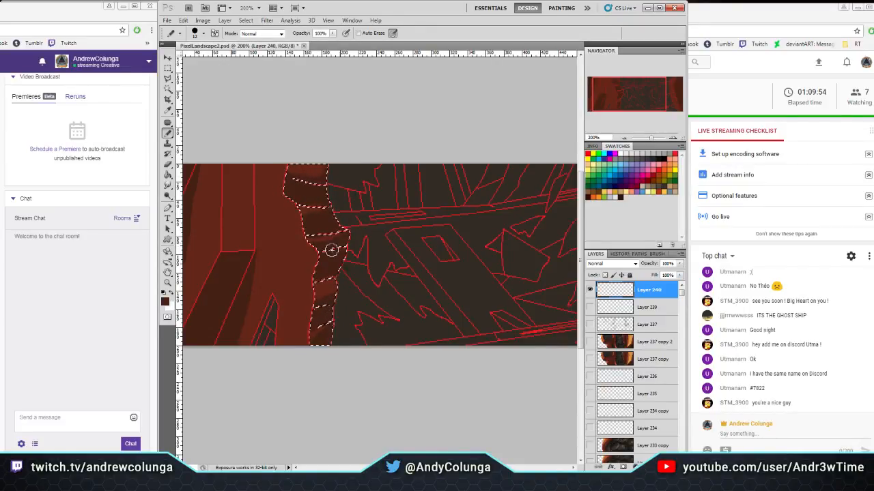
pyautogui.moveTo(335, 280)
pyautogui.mouseDown()
pyautogui.moveTo(344, 277)
pyautogui.moveTo(337, 327)
pyautogui.mouseUp()
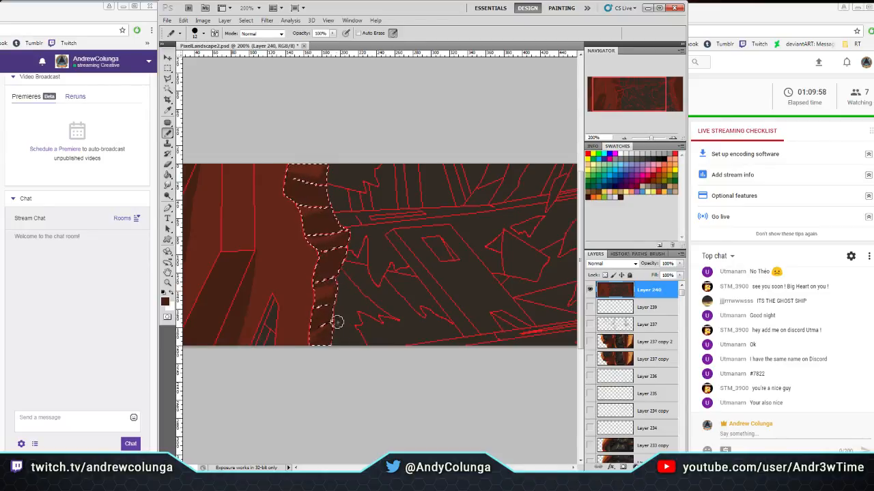
# Sample the orange highlight from the rock painting on Layer 237 copy, hide that layer and return to Layer 240
pyautogui.moveTo(636, 95); pyautogui.dragTo(654, 89)
pyautogui.click(167, 89)
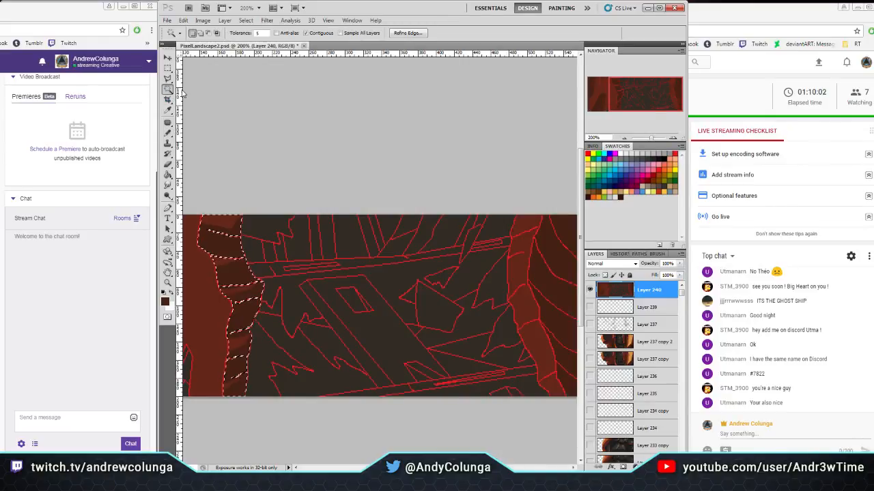
pyautogui.click(590, 290)
pyautogui.click(589, 359)
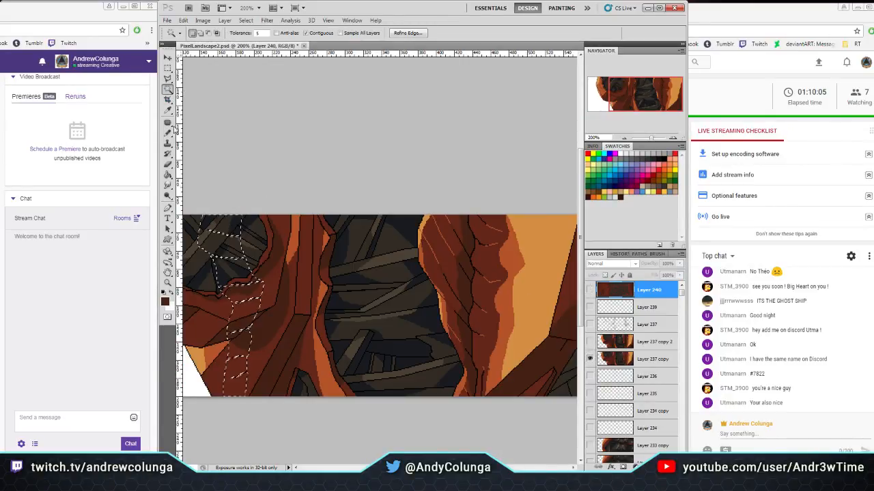
pyautogui.click(168, 110)
pyautogui.click(627, 359)
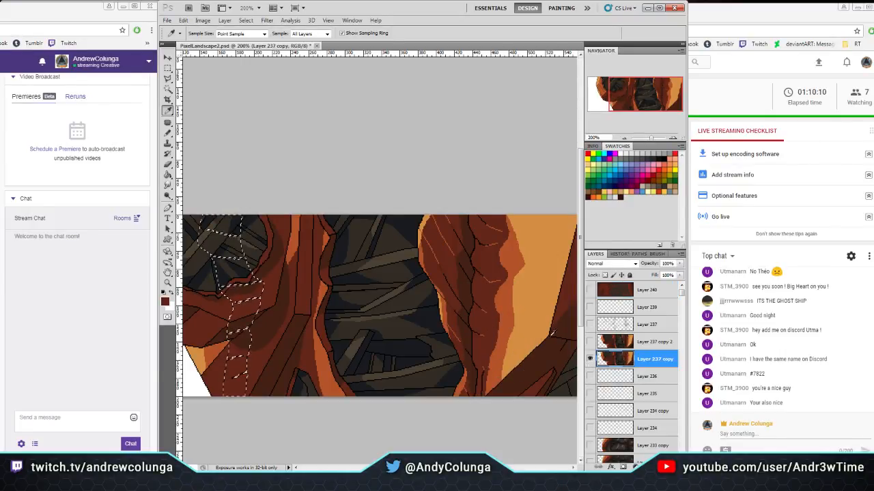
pyautogui.click(511, 312)
pyautogui.click(589, 359)
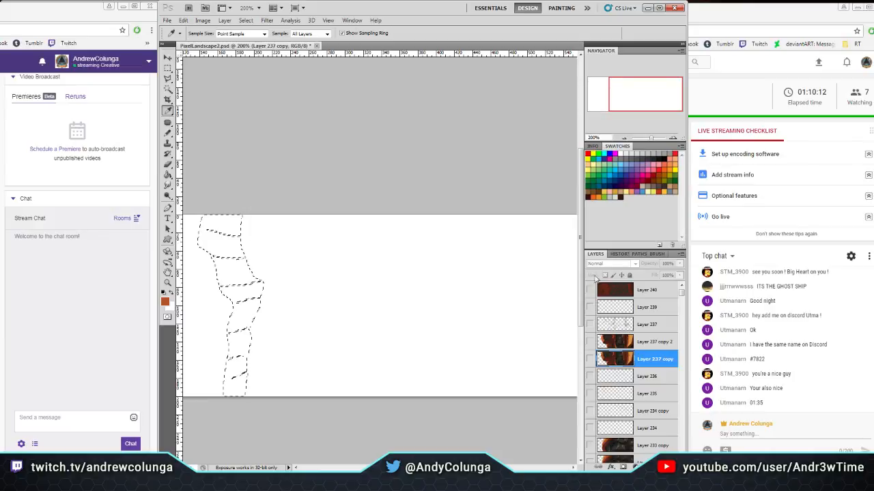
pyautogui.click(589, 290)
pyautogui.click(626, 290)
pyautogui.click(167, 89)
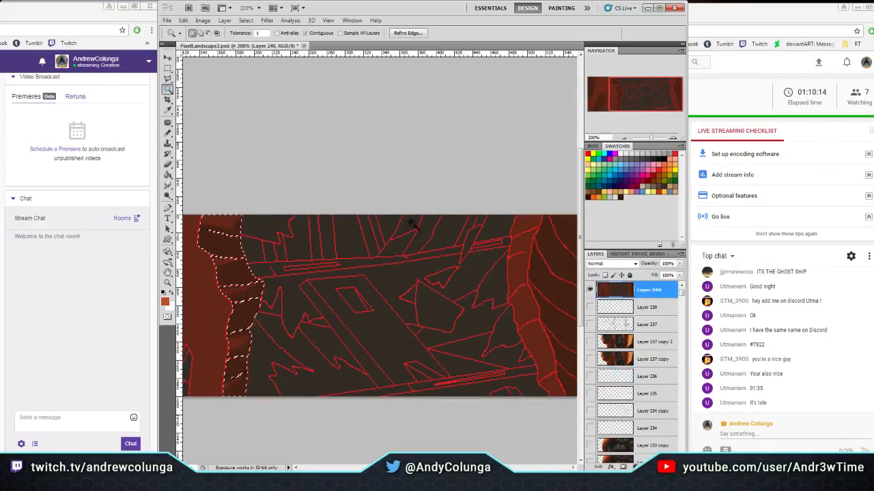
# Select the inner-edge segments of the right post and pencil 12 px orange highlights on them, leaving patches of brown shadow
pyautogui.click(538, 333)
pyautogui.keyDown('shift'); pyautogui.click(526, 308); pyautogui.keyUp('shift')
pyautogui.keyDown('shift'); pyautogui.click(523, 253); pyautogui.keyUp('shift')
pyautogui.keyDown('shift'); pyautogui.click(524, 226); pyautogui.keyUp('shift')
pyautogui.click(167, 133)
pyautogui.moveTo(539, 222)
pyautogui.mouseDown()
pyautogui.moveTo(503, 234)
pyautogui.moveTo(532, 240)
pyautogui.mouseUp()
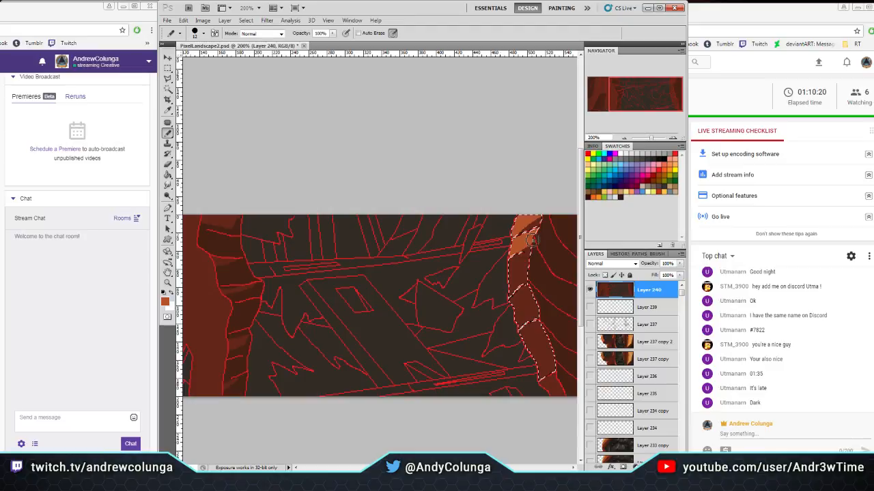
pyautogui.moveTo(532, 241); pyautogui.dragTo(520, 261)
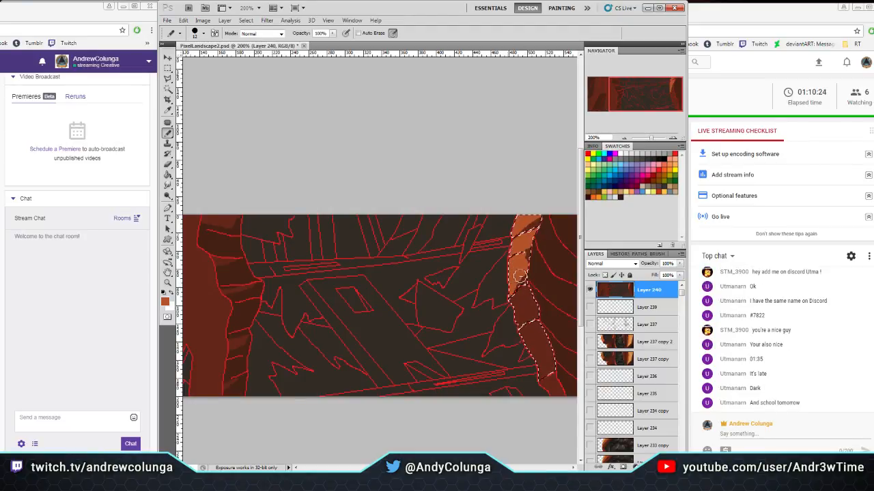
pyautogui.moveTo(513, 313); pyautogui.dragTo(520, 345)
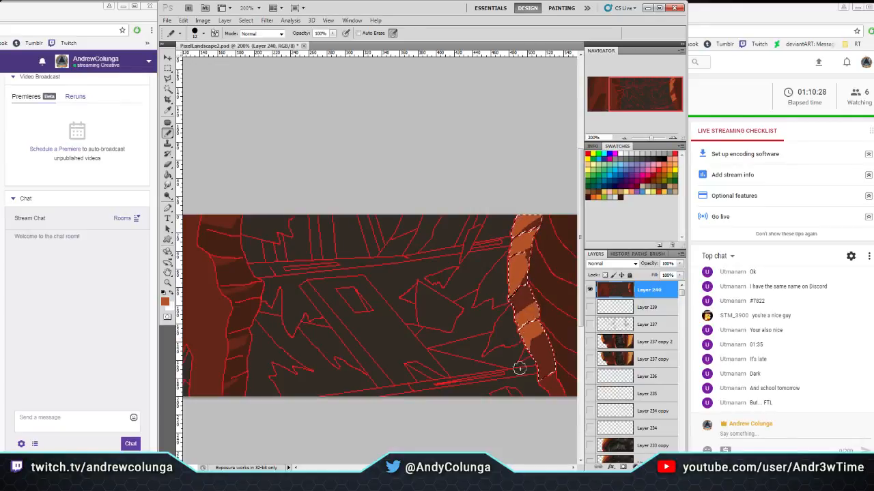
pyautogui.moveTo(556, 366)
pyautogui.mouseDown()
pyautogui.moveTo(530, 377)
pyautogui.moveTo(538, 365)
pyautogui.moveTo(521, 359)
pyautogui.moveTo(553, 361)
pyautogui.moveTo(520, 354)
pyautogui.mouseUp()
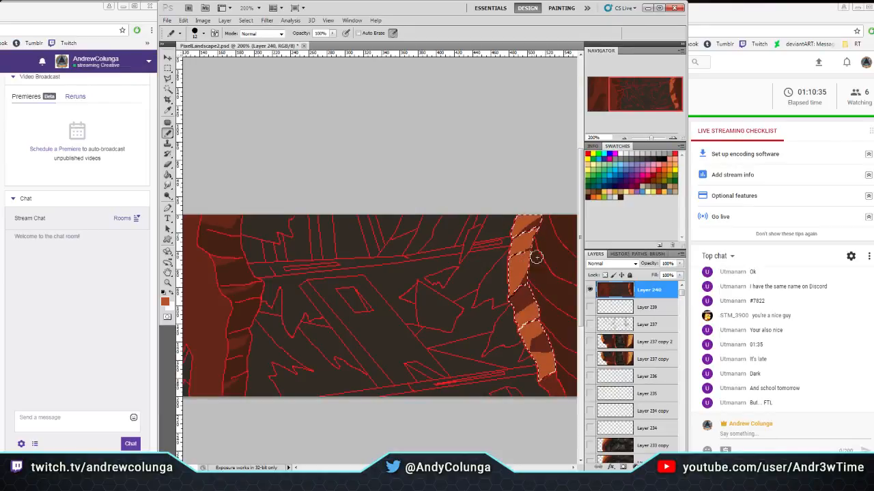
# Select the unshaded part of the left beam's wide front face and pencil an orange highlight along its lower-right edge with a larger brush
pyautogui.moveTo(412, 289); pyautogui.dragTo(486, 274)
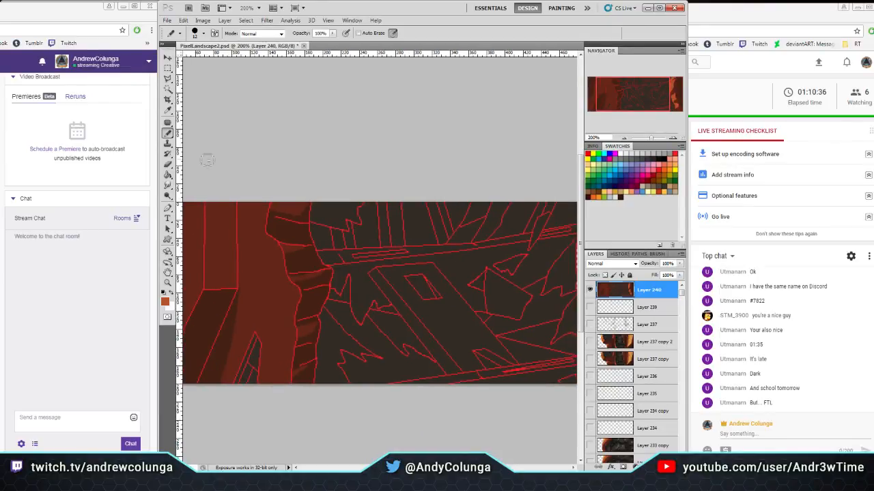
pyautogui.press('w')
pyautogui.moveTo(243, 179); pyautogui.dragTo(292, 171)
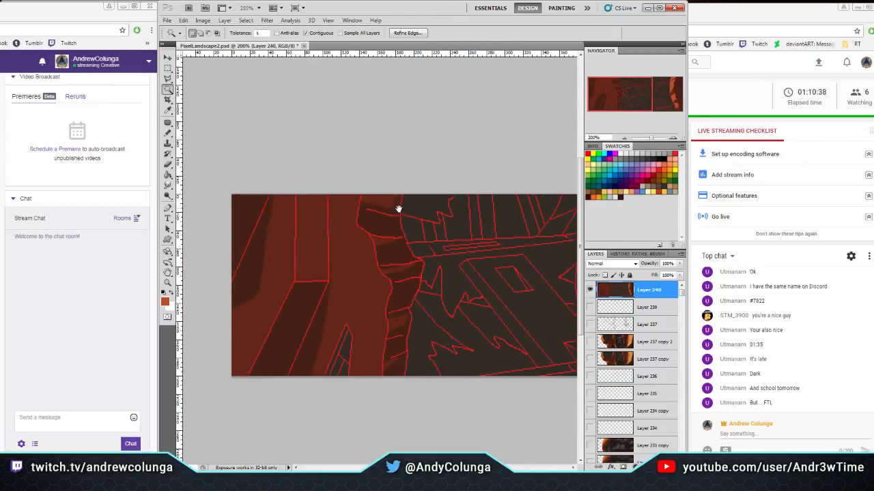
pyautogui.click(274, 269)
pyautogui.press('b')
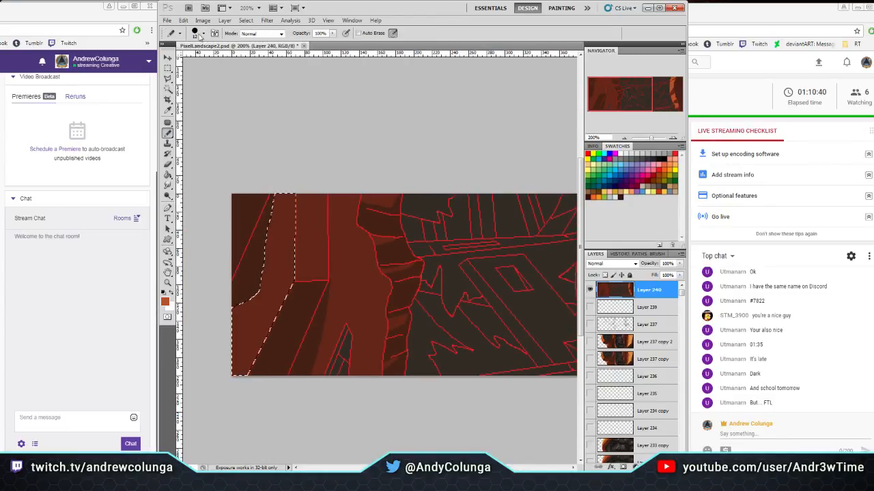
pyautogui.click(203, 33)
pyautogui.moveTo(221, 334)
pyautogui.mouseDown()
pyautogui.moveTo(299, 232)
pyautogui.moveTo(271, 294)
pyautogui.mouseUp()
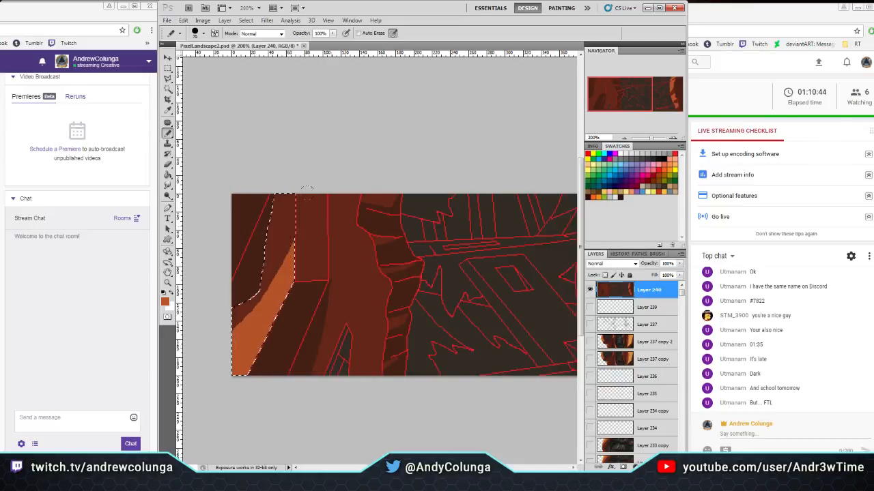
# Select the lighter slivers on the left post's jagged edge, pencil orange highlights on them with a 27 px brush, and deselect
pyautogui.press('w')
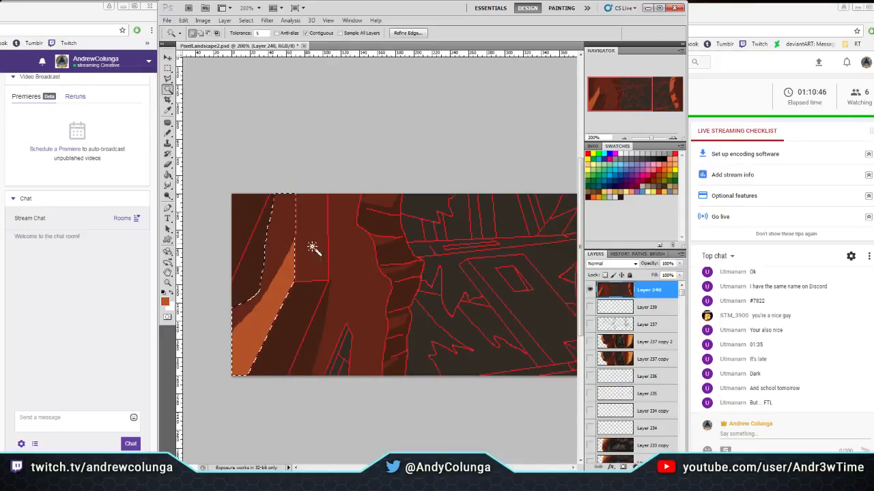
pyautogui.click(314, 240)
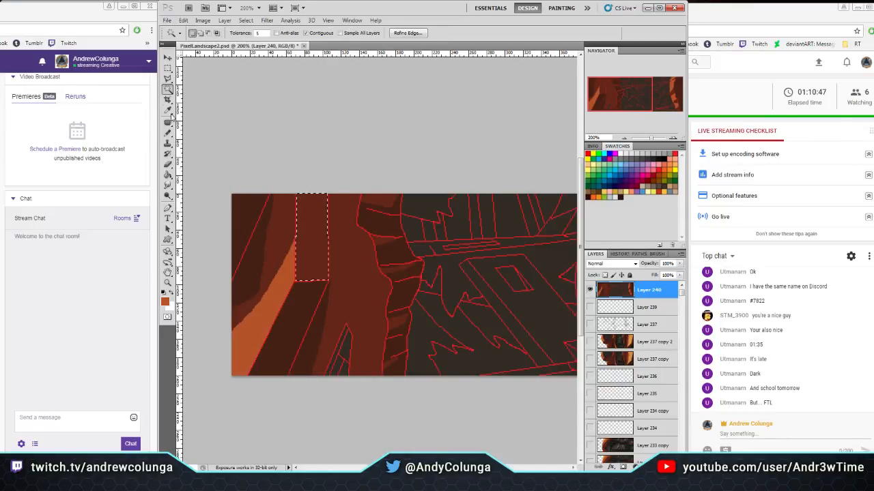
pyautogui.click(365, 280)
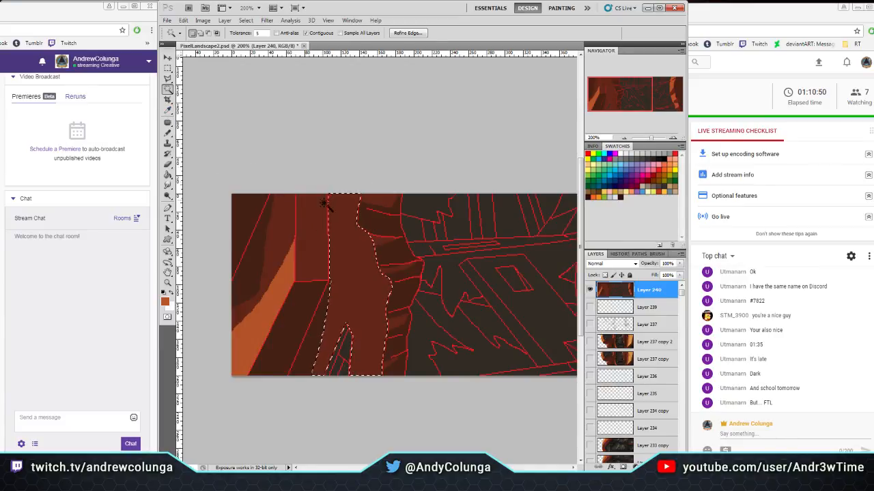
pyautogui.click(381, 241)
pyautogui.keyDown('shift'); pyautogui.click(400, 271); pyautogui.keyUp('shift')
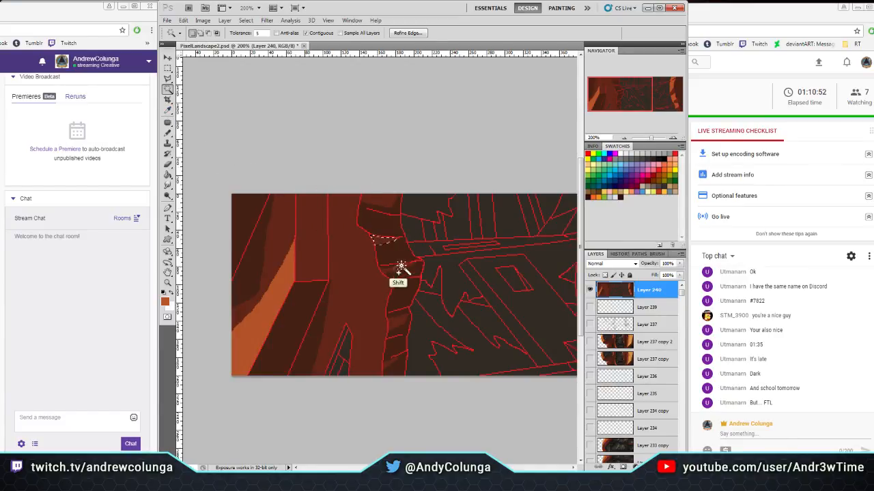
pyautogui.keyDown('shift'); pyautogui.click(384, 202); pyautogui.keyUp('shift')
pyautogui.keyDown('shift'); pyautogui.click(399, 319); pyautogui.keyUp('shift')
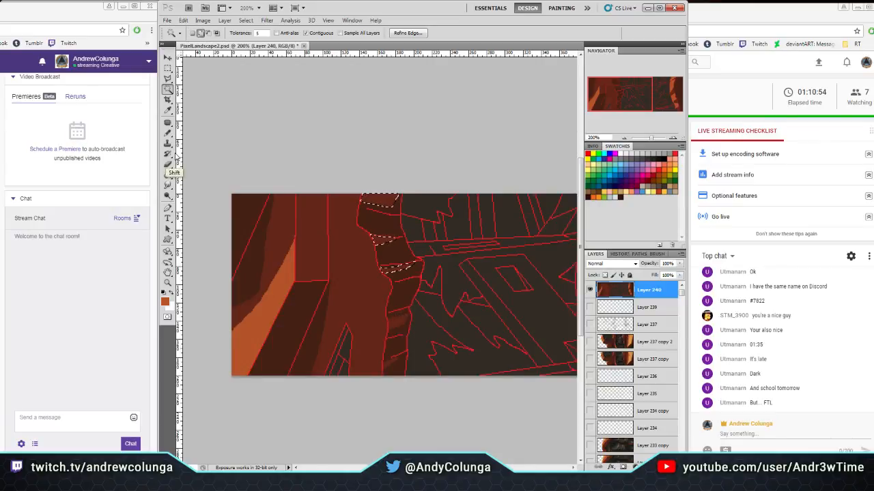
pyautogui.click(167, 133)
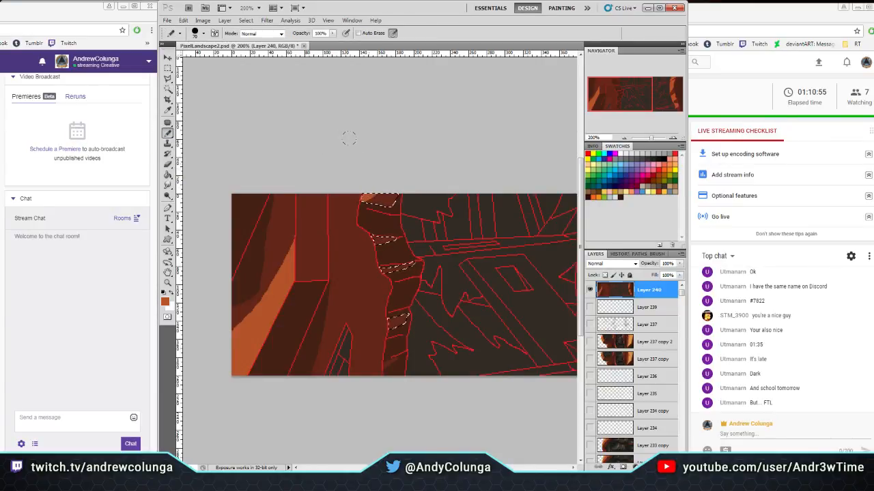
pyautogui.click(202, 33)
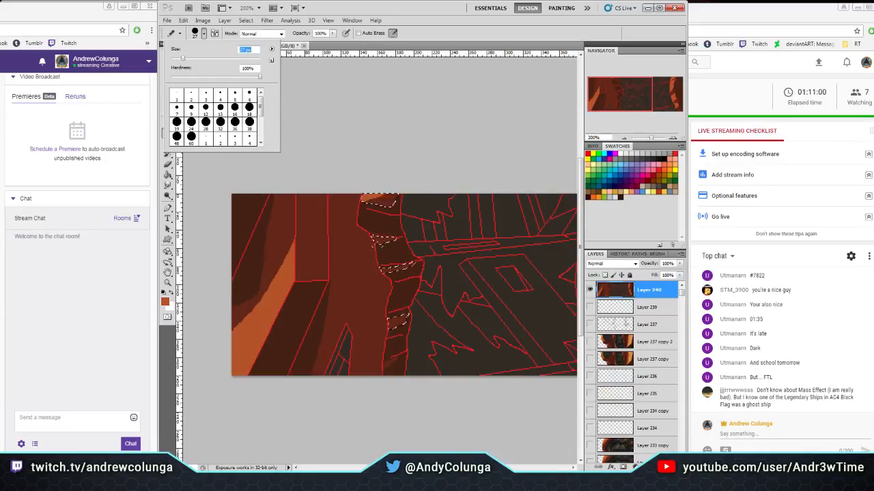
pyautogui.press('Return')
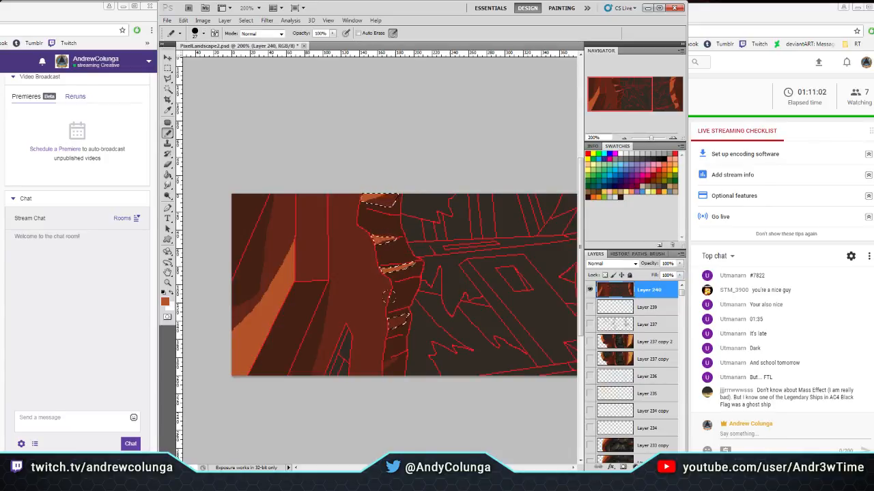
pyautogui.press('m')
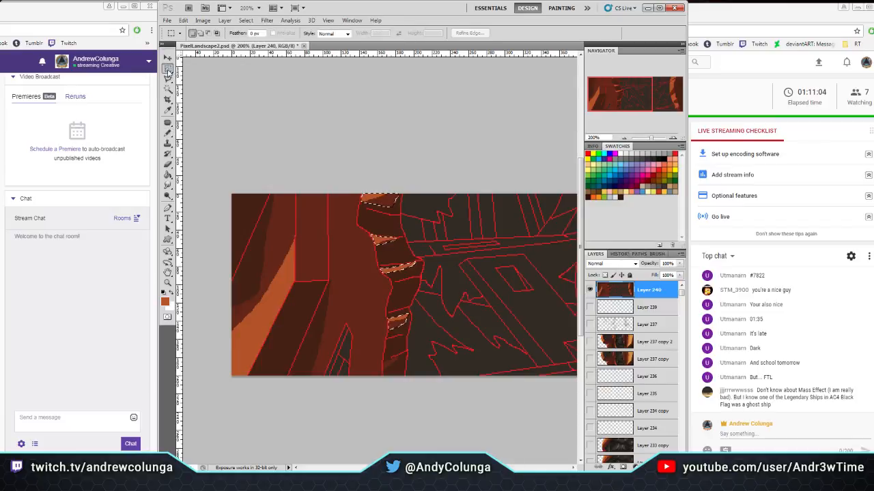
pyautogui.hotkey('ctrl', 'd')
# Sample a plank brown as background and a near-black as foreground colour from Layer 237 copy, and show only Layer 240 again
pyautogui.moveTo(624, 109); pyautogui.dragTo(649, 108)
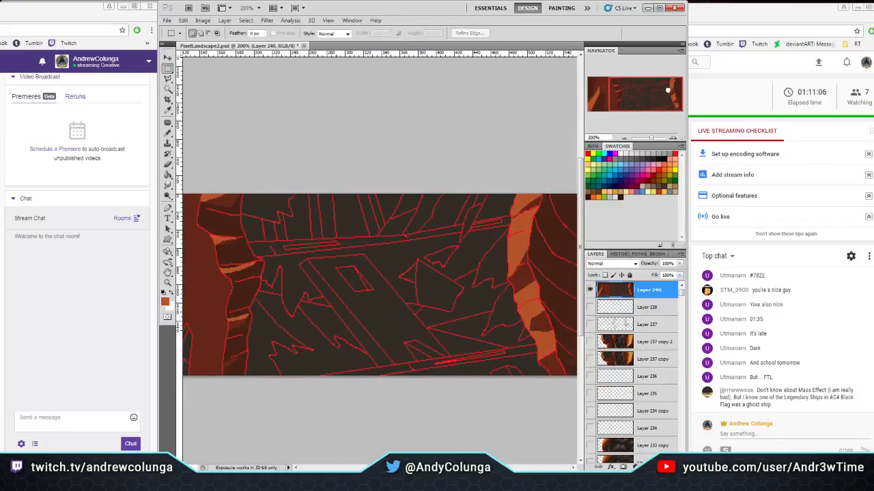
pyautogui.click(590, 289)
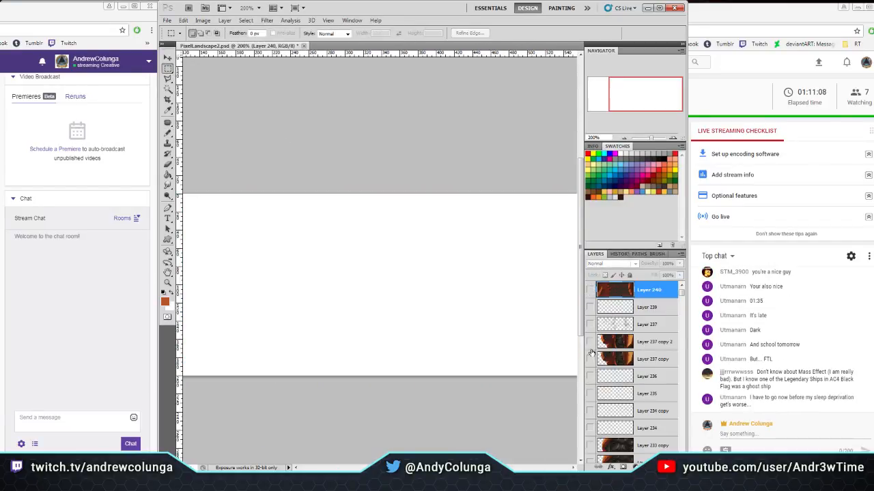
pyautogui.click(589, 359)
pyautogui.click(168, 111)
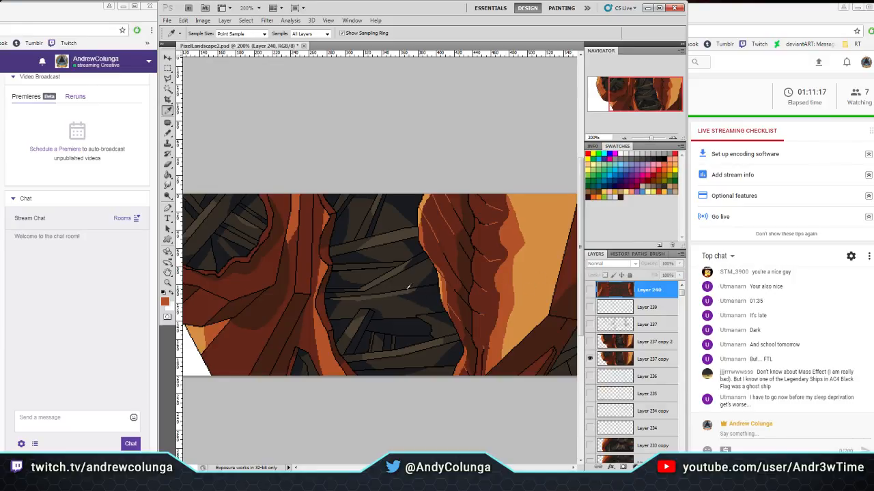
pyautogui.click(364, 275)
pyautogui.click(171, 292)
pyautogui.click(414, 239)
pyautogui.click(589, 359)
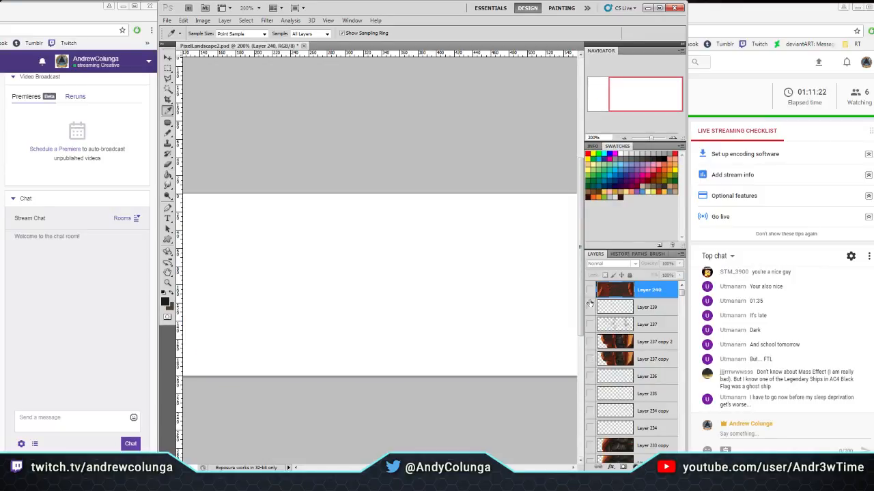
pyautogui.click(589, 290)
# Select the gap beneath the lower beam near the right post and pencil near-black shadow over its right end
pyautogui.click(167, 79)
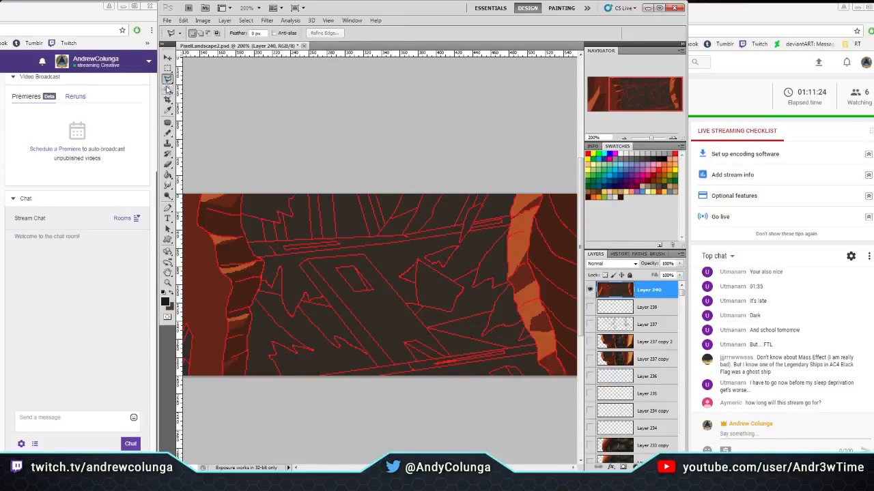
pyautogui.click(168, 90)
pyautogui.click(481, 366)
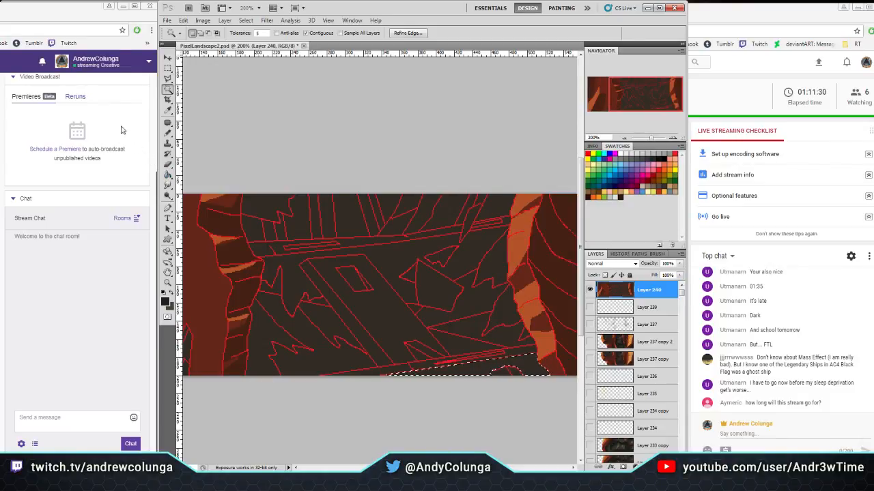
pyautogui.press('b')
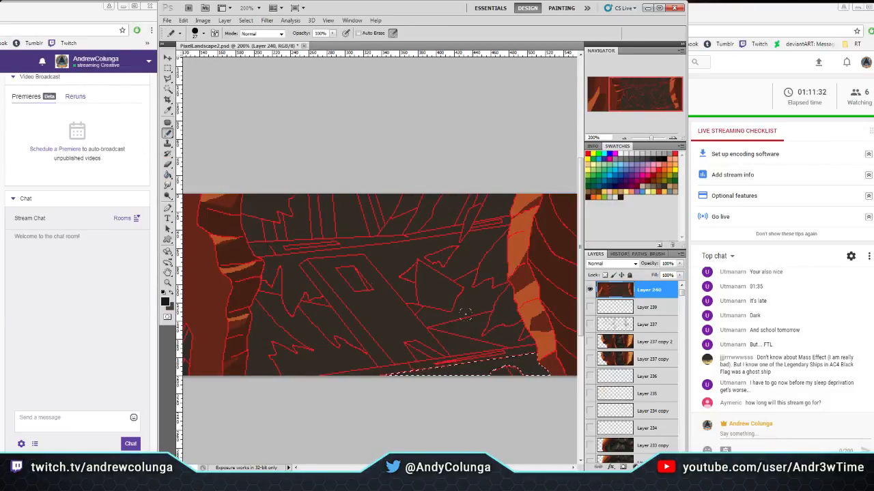
pyautogui.moveTo(540, 342); pyautogui.dragTo(475, 388)
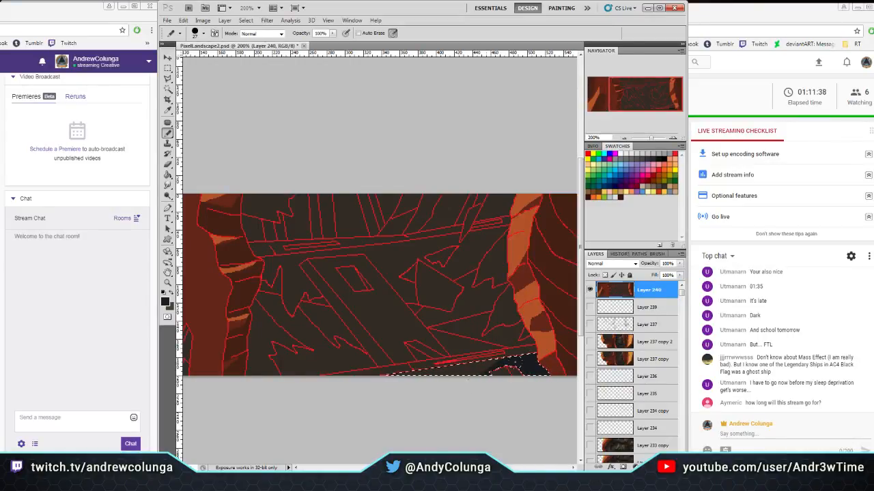
# Select the small jagged gaps between the middle planks and the larger one beside the right post, and pencil them near-black
pyautogui.click(168, 90)
pyautogui.click(293, 285)
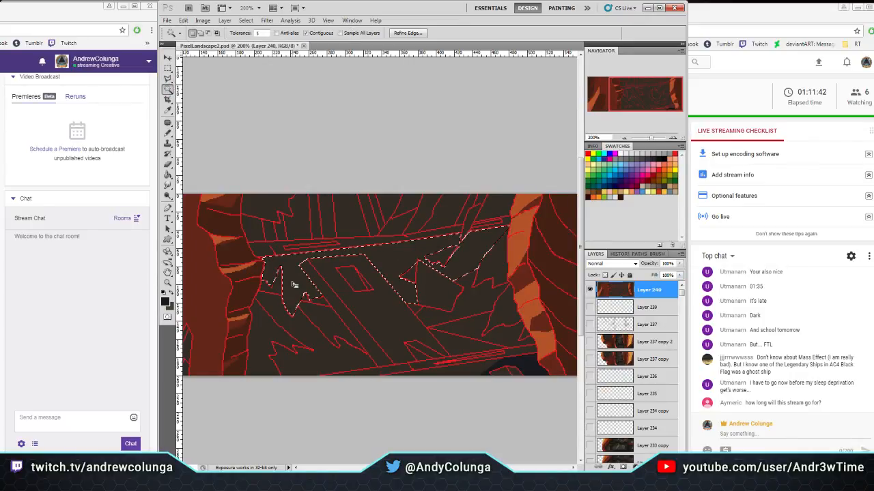
pyautogui.click(323, 302)
pyautogui.keyDown('shift'); pyautogui.click(277, 287); pyautogui.keyUp('shift')
pyautogui.keyDown('shift'); pyautogui.click(416, 309); pyautogui.keyUp('shift')
pyautogui.keyDown('shift'); pyautogui.click(470, 330); pyautogui.keyUp('shift')
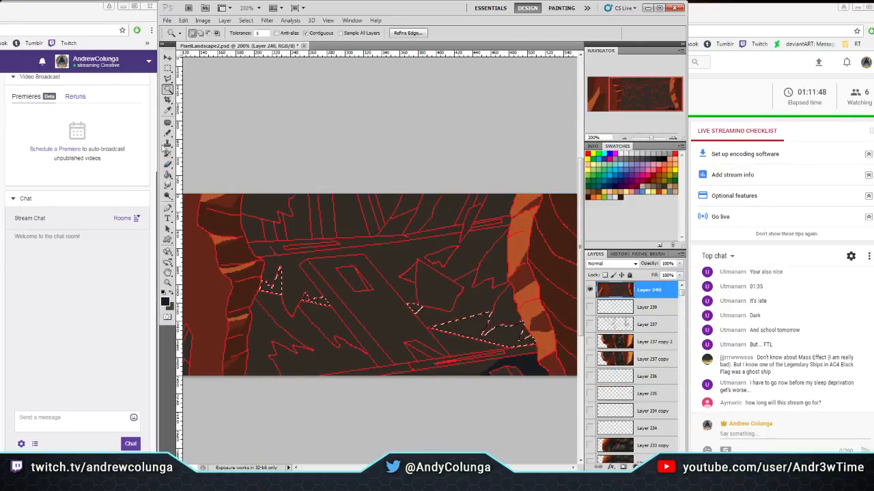
pyautogui.click(167, 133)
pyautogui.moveTo(444, 329)
pyautogui.mouseDown()
pyautogui.moveTo(538, 322)
pyautogui.moveTo(486, 337)
pyautogui.moveTo(304, 298)
pyautogui.mouseUp()
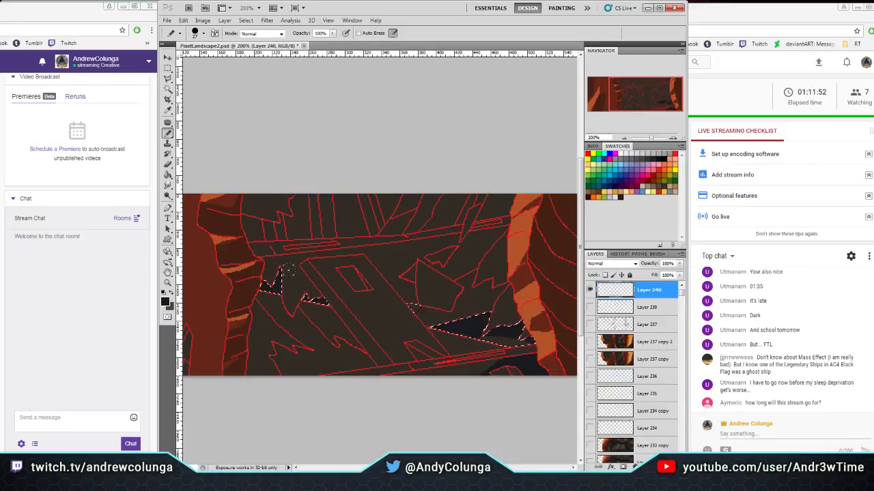
# Select the openings between the upright planks above the upper beam and pencil near-black over them, leaving some lighter patches
pyautogui.click(167, 88)
pyautogui.click(258, 230)
pyautogui.keyDown('shift'); pyautogui.click(303, 230); pyautogui.keyUp('shift')
pyautogui.keyDown('shift'); pyautogui.click(351, 220); pyautogui.keyUp('shift')
pyautogui.keyDown('shift'); pyautogui.click(388, 202); pyautogui.keyUp('shift')
pyautogui.keyDown('shift'); pyautogui.click(454, 218); pyautogui.keyUp('shift')
pyautogui.keyDown('shift'); pyautogui.click(501, 203); pyautogui.keyUp('shift')
pyautogui.press('b')
pyautogui.moveTo(251, 228)
pyautogui.mouseDown()
pyautogui.moveTo(241, 197)
pyautogui.moveTo(261, 214)
pyautogui.moveTo(269, 197)
pyautogui.moveTo(327, 245)
pyautogui.mouseUp()
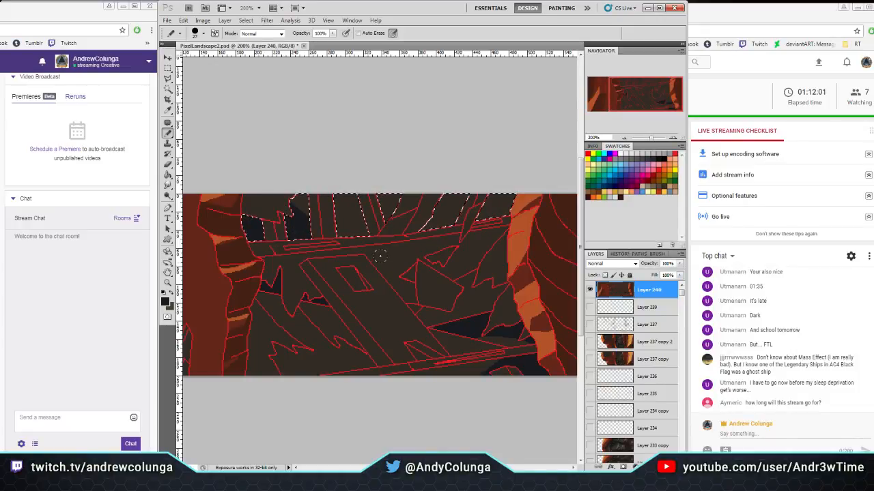
pyautogui.moveTo(502, 207)
pyautogui.mouseDown()
pyautogui.moveTo(339, 252)
pyautogui.moveTo(321, 229)
pyautogui.mouseUp()
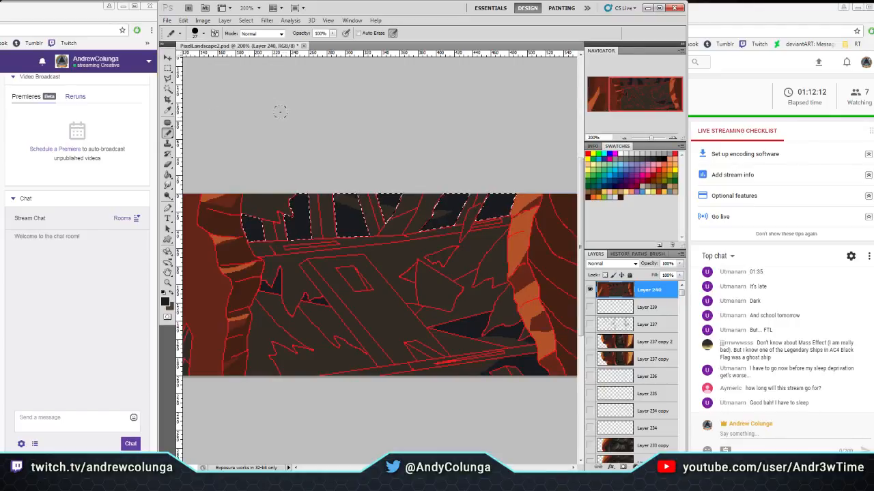
# Select the jagged area at the foot of the left post and pencil near-black shadow over most of it
pyautogui.click(167, 69)
pyautogui.click(167, 89)
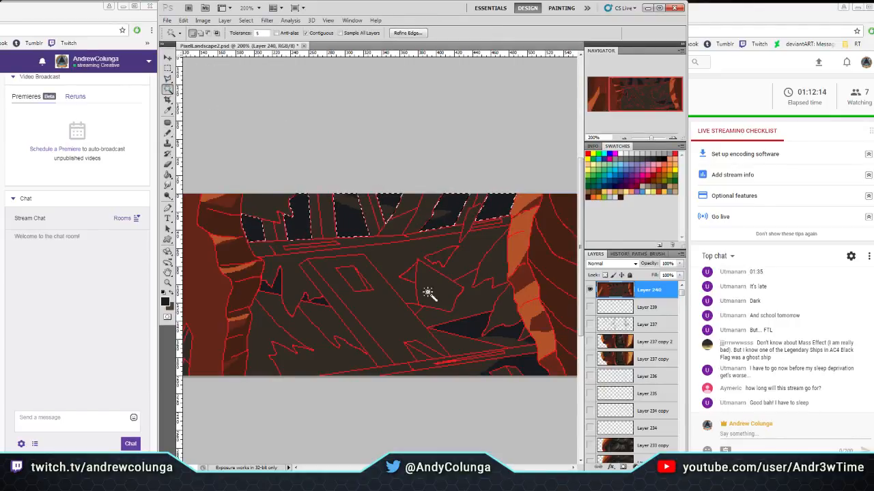
pyautogui.click(263, 335)
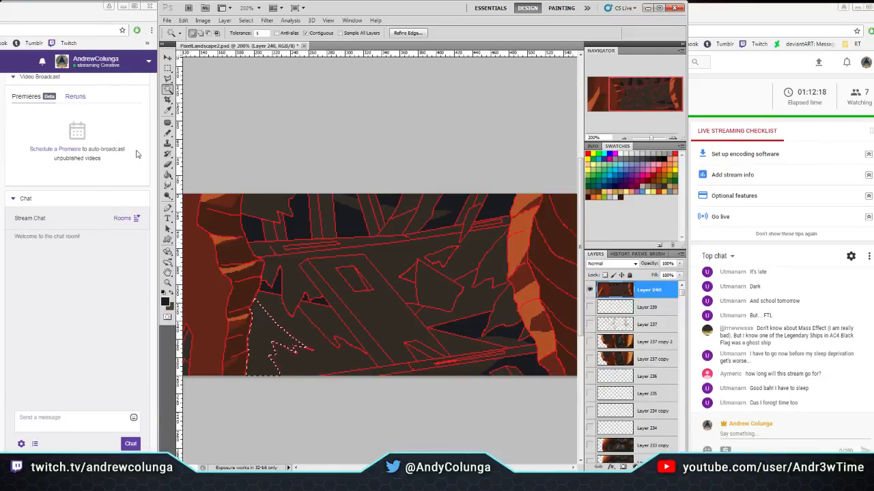
pyautogui.click(168, 134)
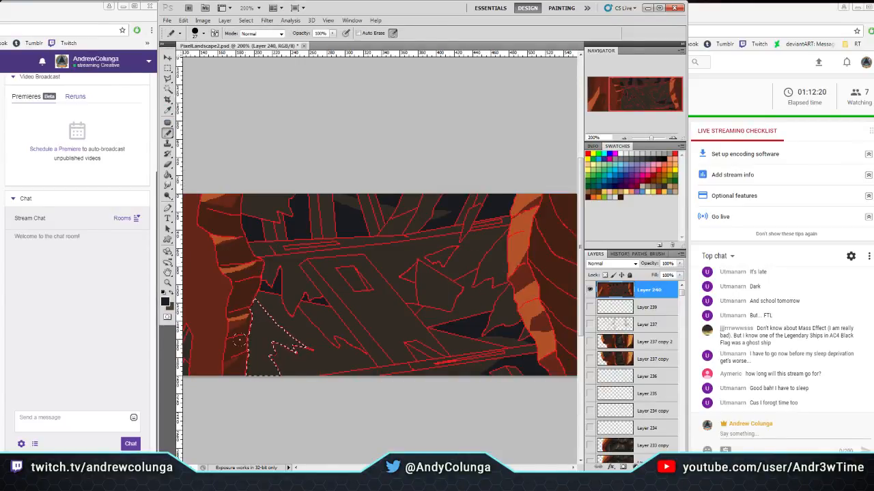
pyautogui.moveTo(266, 327)
pyautogui.mouseDown()
pyautogui.moveTo(237, 318)
pyautogui.moveTo(279, 360)
pyautogui.moveTo(262, 344)
pyautogui.moveTo(301, 356)
pyautogui.moveTo(240, 312)
pyautogui.mouseUp()
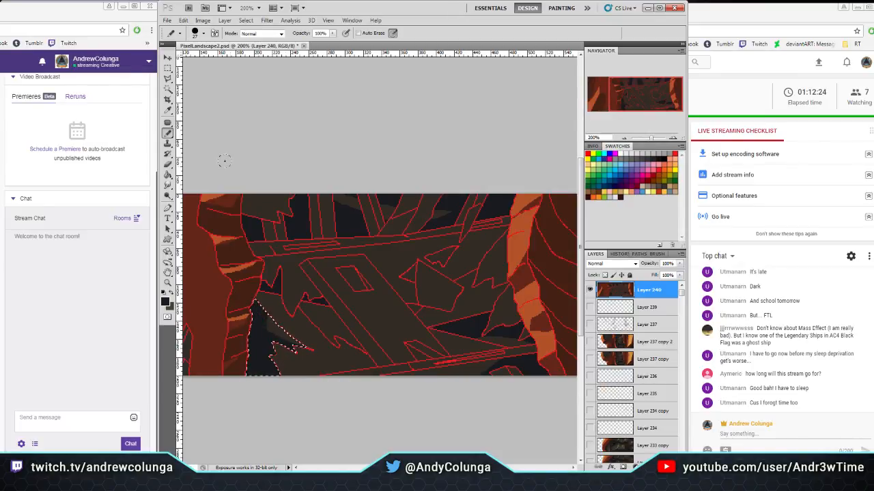
# Select the broken plank pieces near both posts and at the centre-left, and pencil them with a darkened shade of a sampled brown
pyautogui.press('w')
pyautogui.click(255, 201)
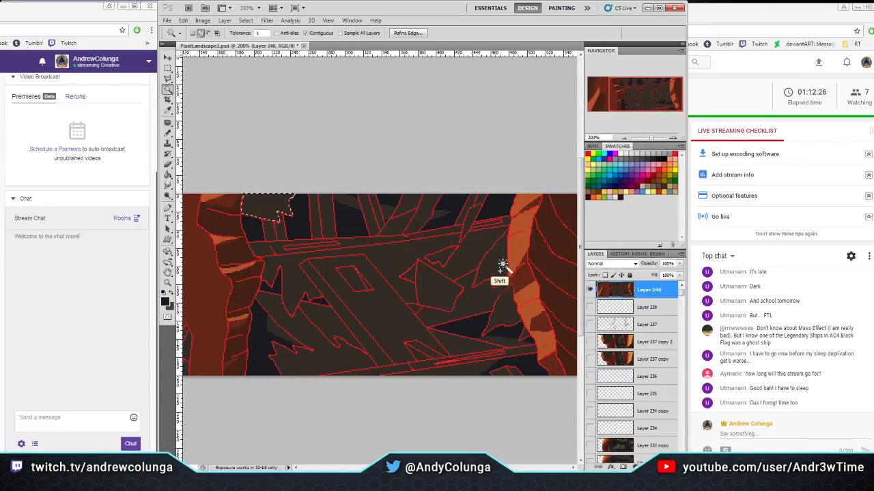
pyautogui.keyDown('shift'); pyautogui.click(513, 319); pyautogui.keyUp('shift')
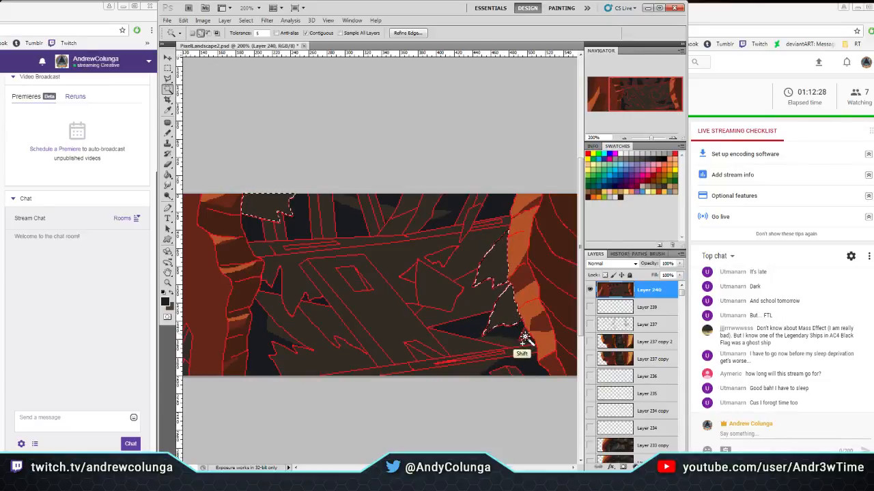
pyautogui.keyDown('shift'); pyautogui.click(467, 210); pyautogui.keyUp('shift')
pyautogui.keyDown('shift'); pyautogui.click(318, 315); pyautogui.keyUp('shift')
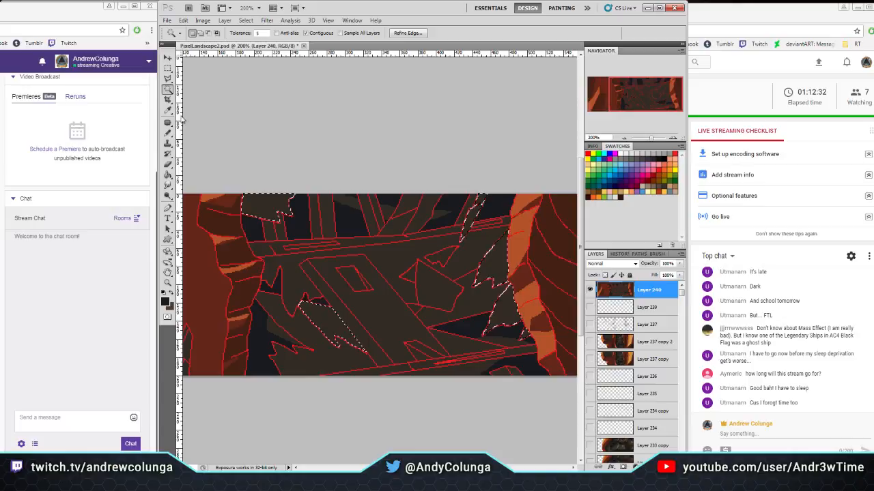
pyautogui.press('i')
pyautogui.click(185, 281)
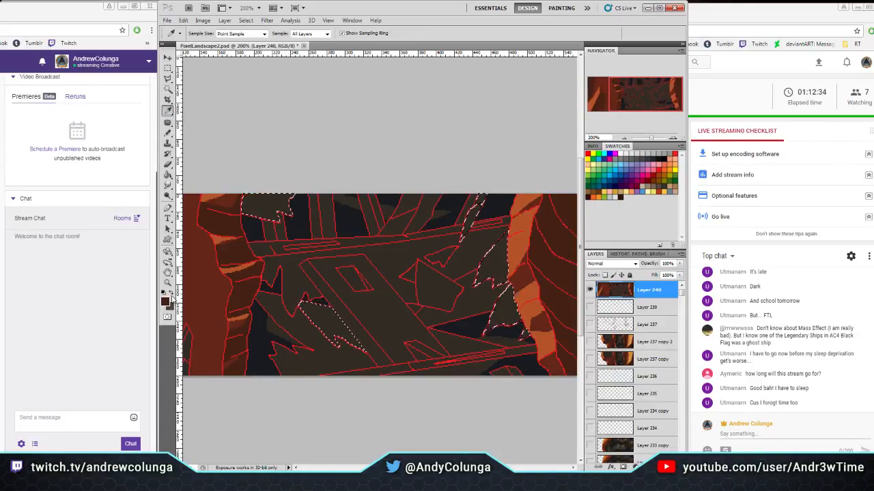
pyautogui.click(165, 304)
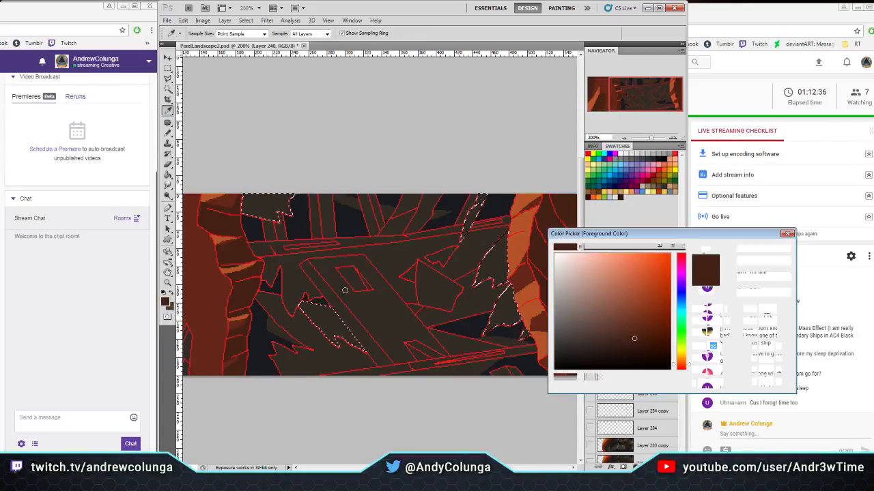
pyautogui.click(634, 349)
pyautogui.click(762, 249)
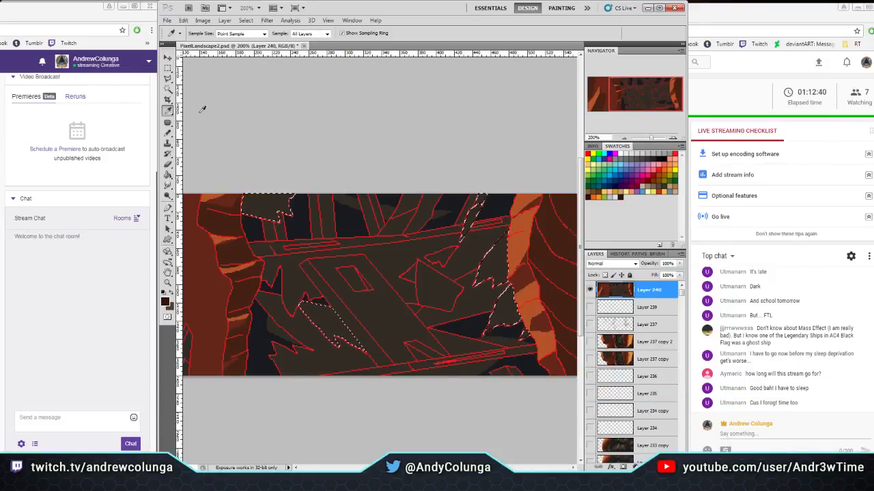
pyautogui.click(167, 135)
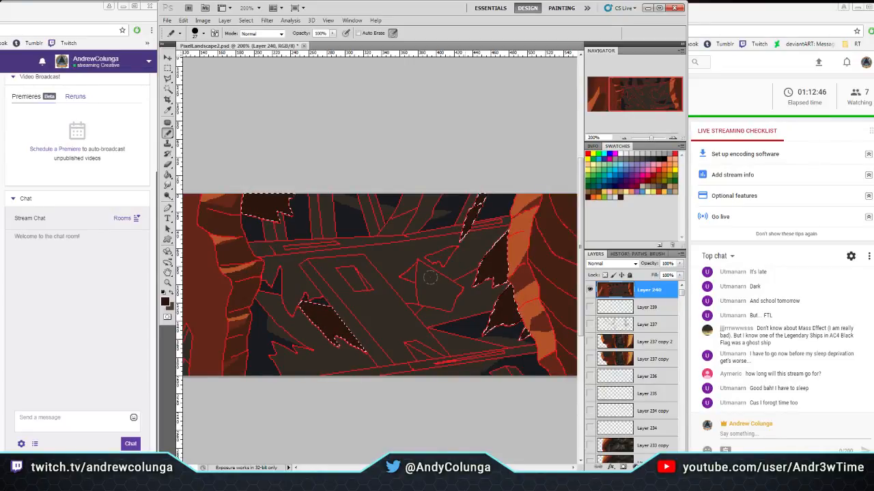
# Sample a lighter brown and pencil 27 px patches of it onto the selected broken plank pieces
pyautogui.press('i')
pyautogui.click(168, 134)
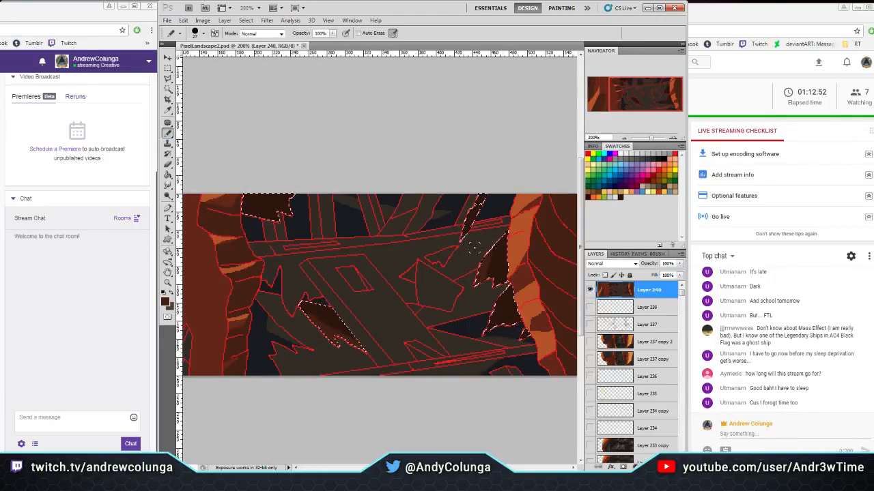
pyautogui.moveTo(488, 297); pyautogui.dragTo(465, 255)
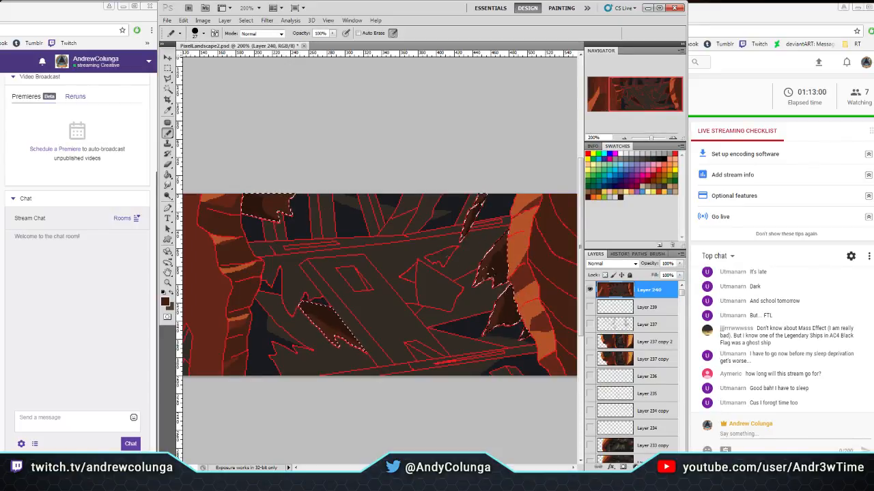
# Touch up the broken plank pieces in the lighter brown with a 3 px pencil, and deselect them
pyautogui.click(198, 35)
pyautogui.click(206, 95)
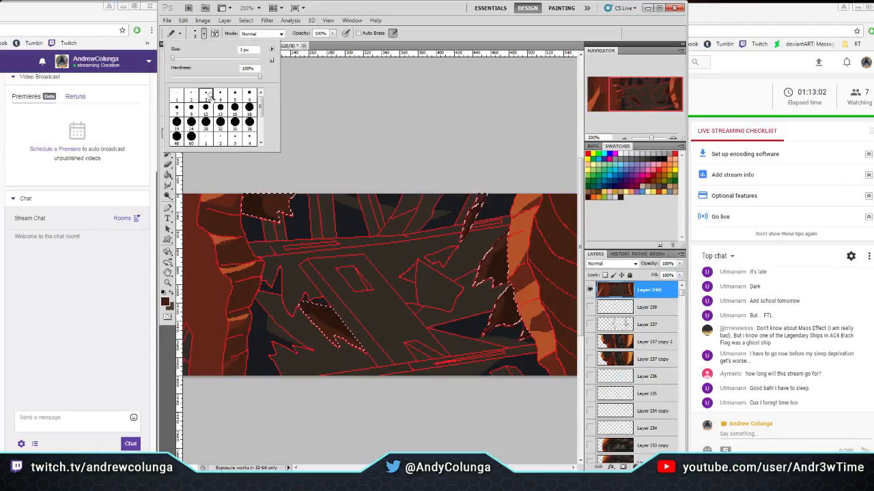
pyautogui.click(523, 349)
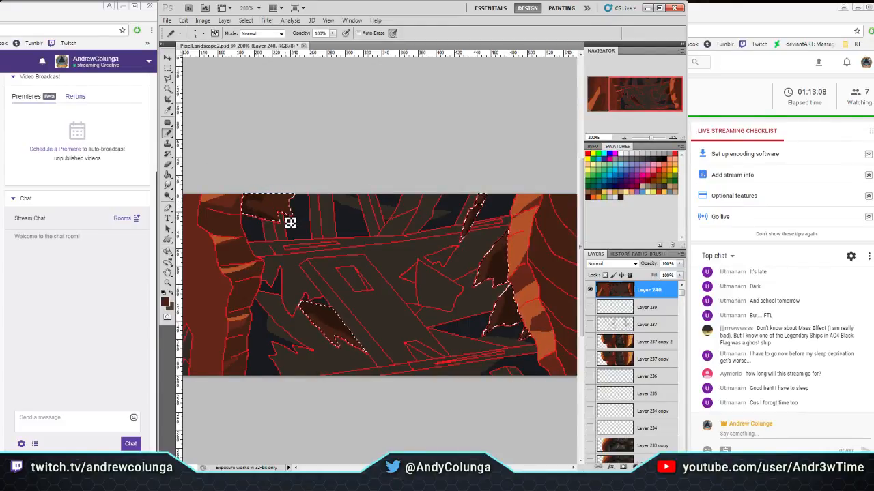
pyautogui.press('m')
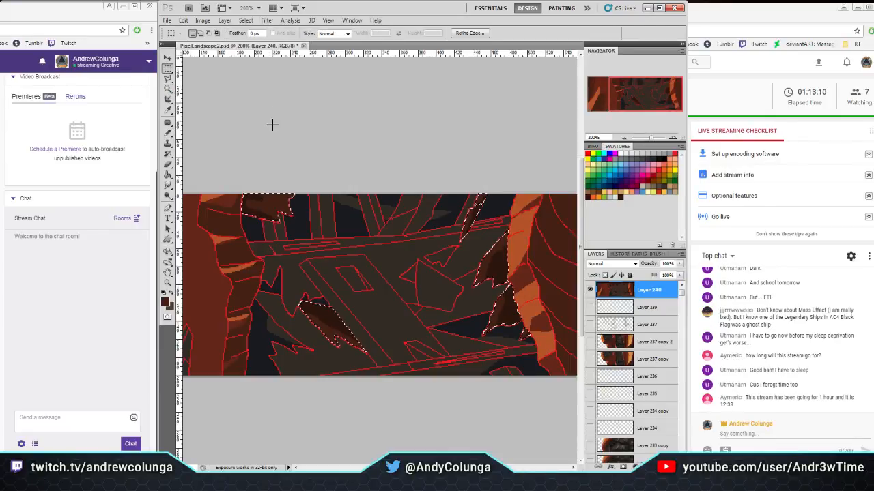
pyautogui.hotkey('ctrl', 'd')
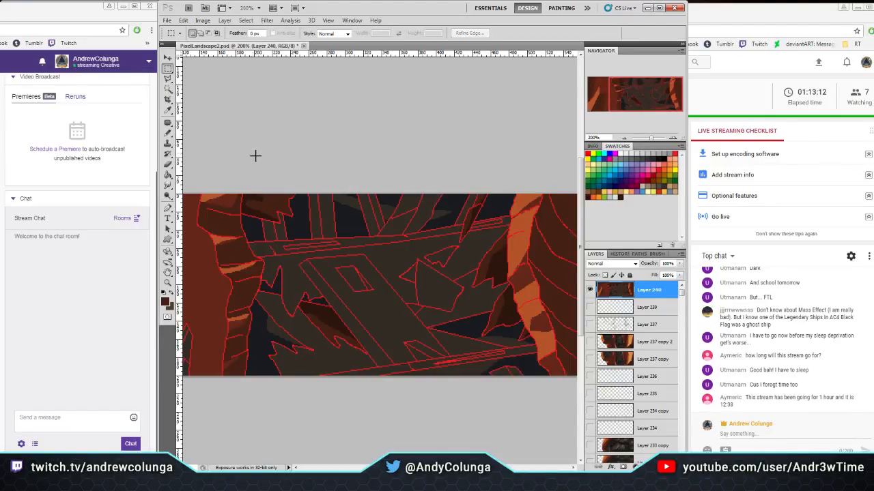
# Select the large unshaded area below the upper beam and prepare a 1 px pencil in a sampled dark brown
pyautogui.click(167, 89)
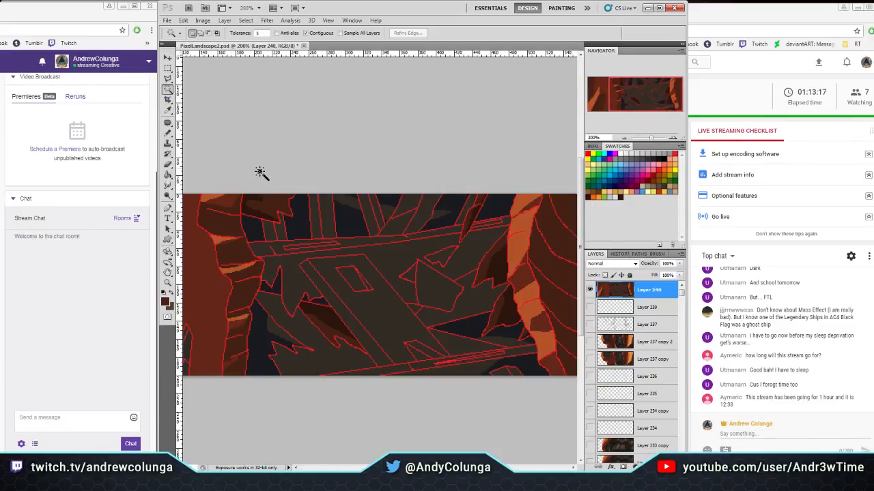
pyautogui.click(297, 288)
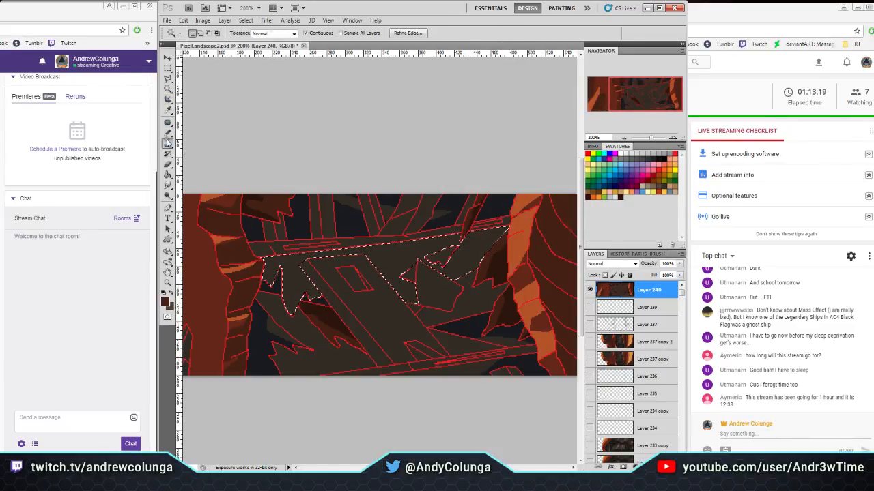
pyautogui.click(167, 110)
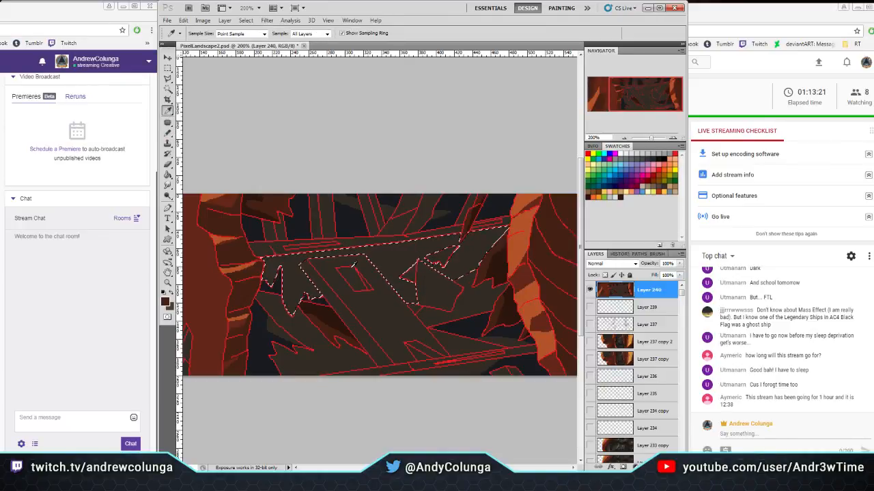
pyautogui.click(169, 134)
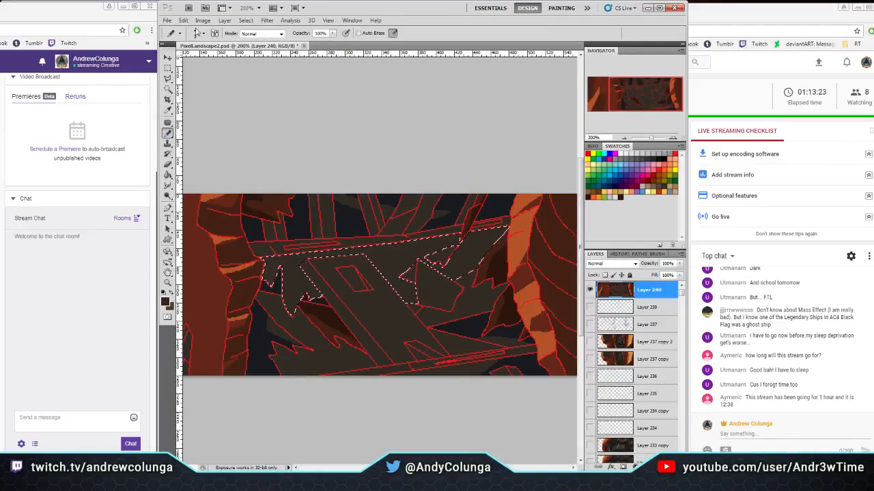
pyautogui.click(202, 32)
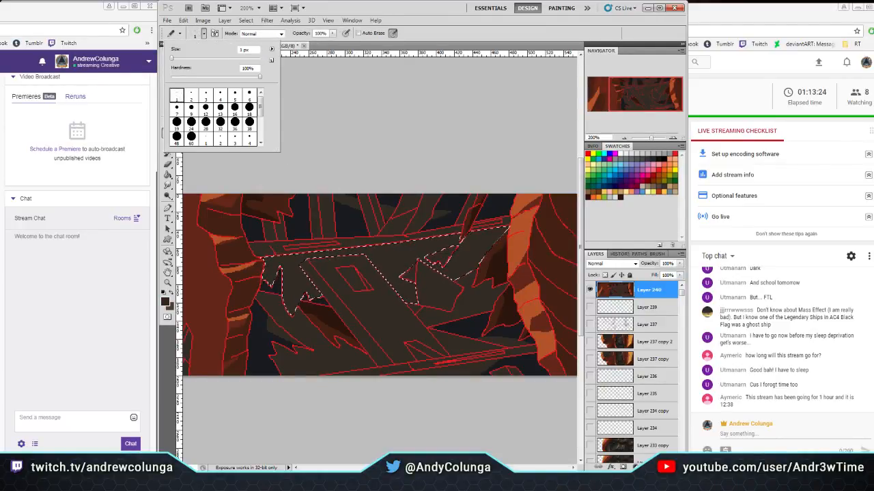
pyautogui.click(275, 240)
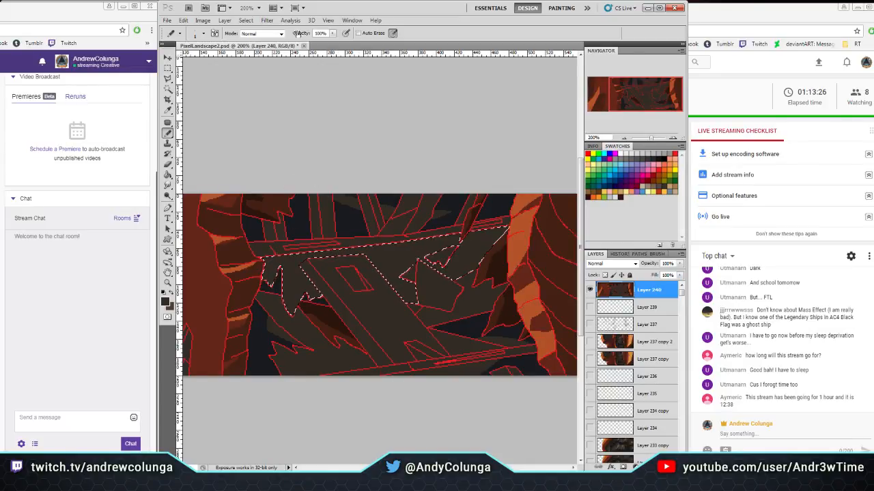
pyautogui.click(332, 33)
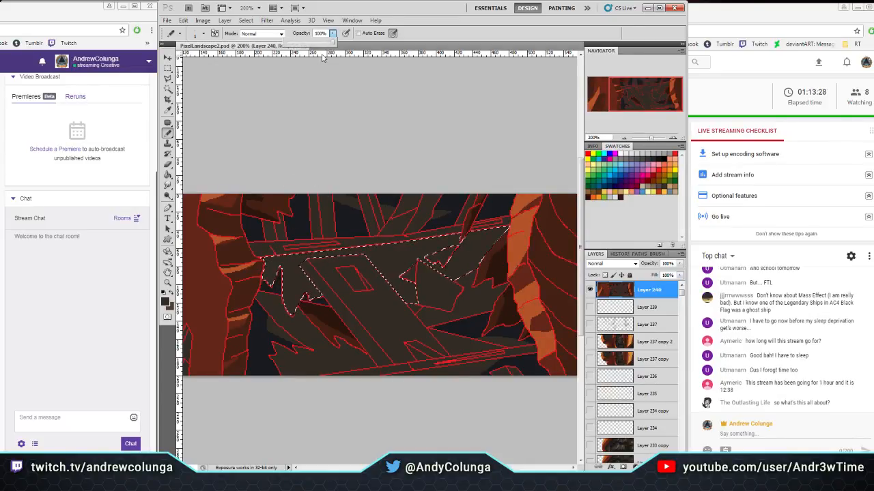
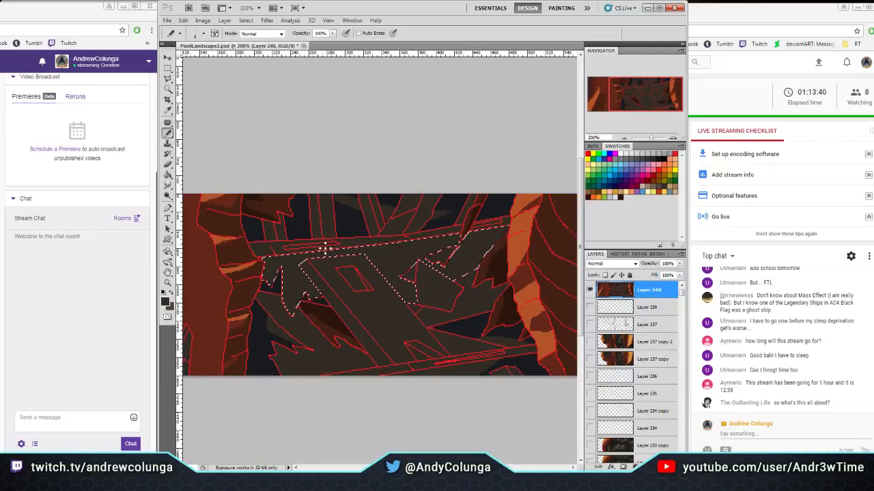
# Compare the drawing with the earlier artwork by hiding Layer 240, viewing Layer 237 copy and Layer 237 copy 2, and restoring Layer 240
pyautogui.press('z')
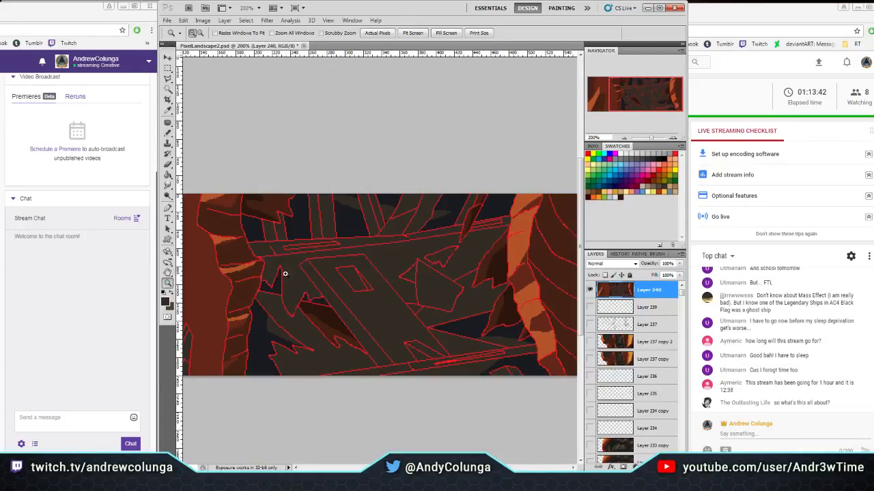
pyautogui.click(270, 283)
pyautogui.click(590, 290)
pyautogui.click(591, 358)
pyautogui.click(591, 358)
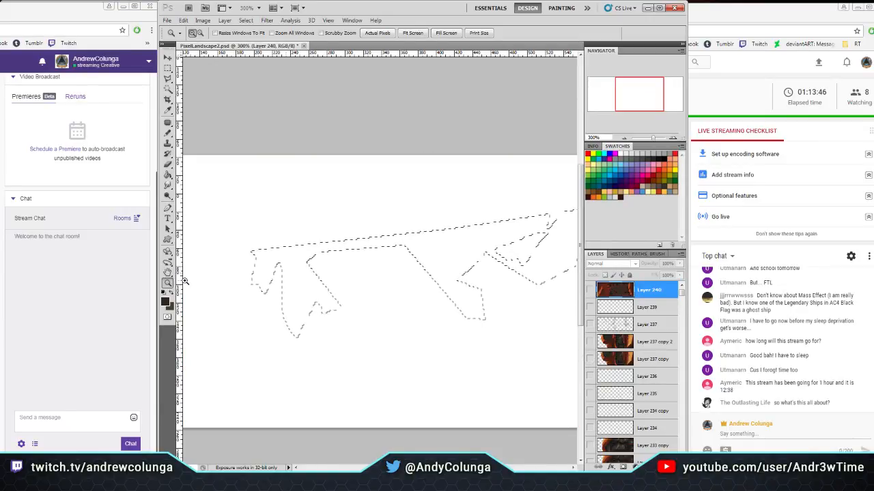
pyautogui.hotkey('ctrl', '0')
pyautogui.click(590, 359)
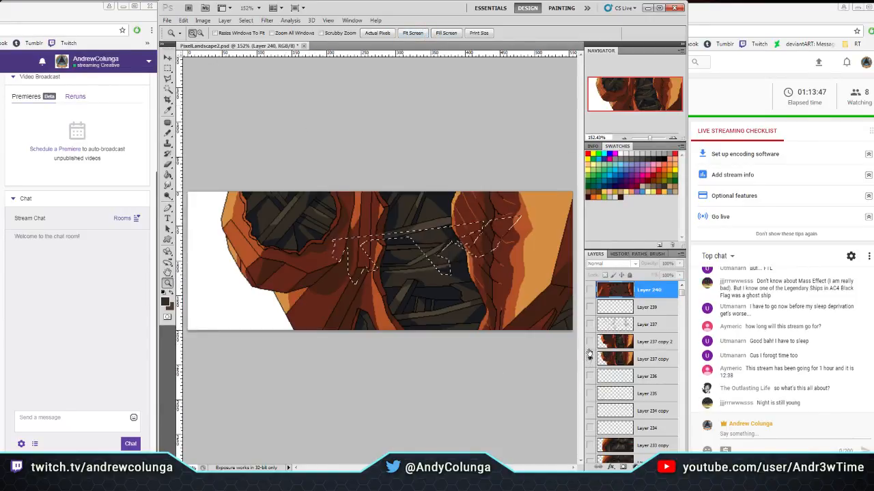
pyautogui.click(590, 342)
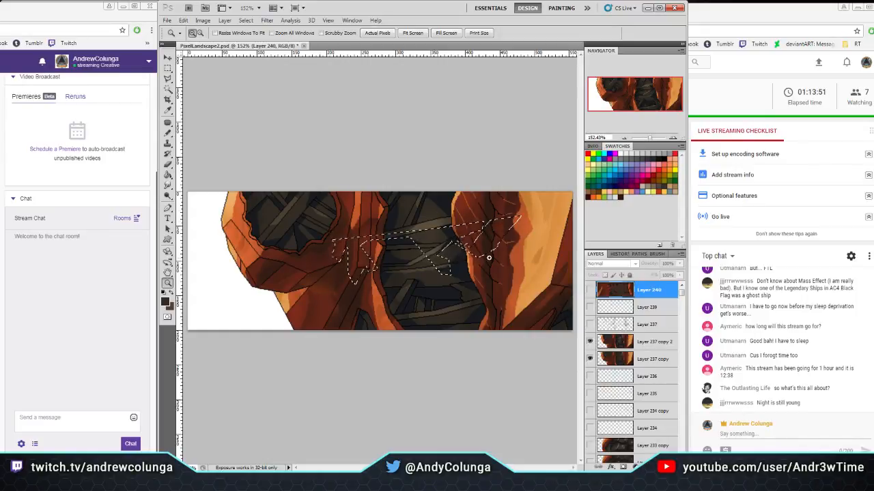
pyautogui.click(590, 358)
pyautogui.click(589, 290)
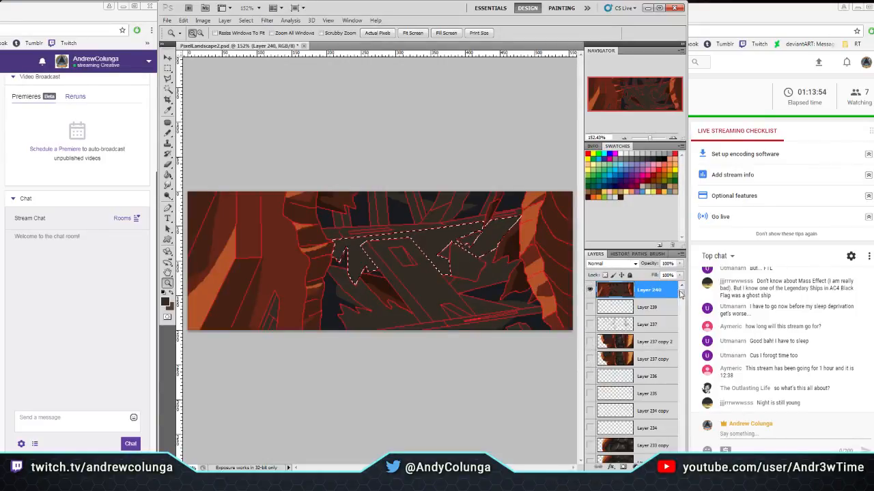
# Sample the red outline colour, pencil 1 px dividing lines around the broken pieces below the upper beam, and deselect
pyautogui.click(433, 238)
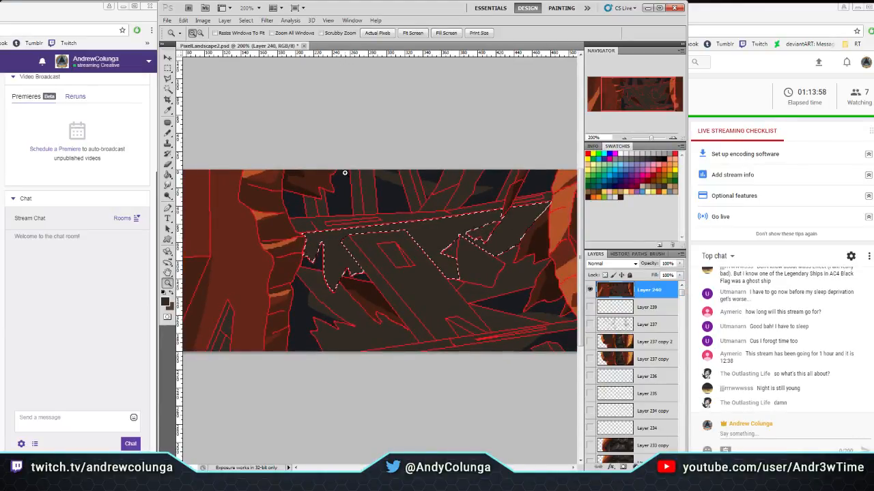
pyautogui.click(167, 133)
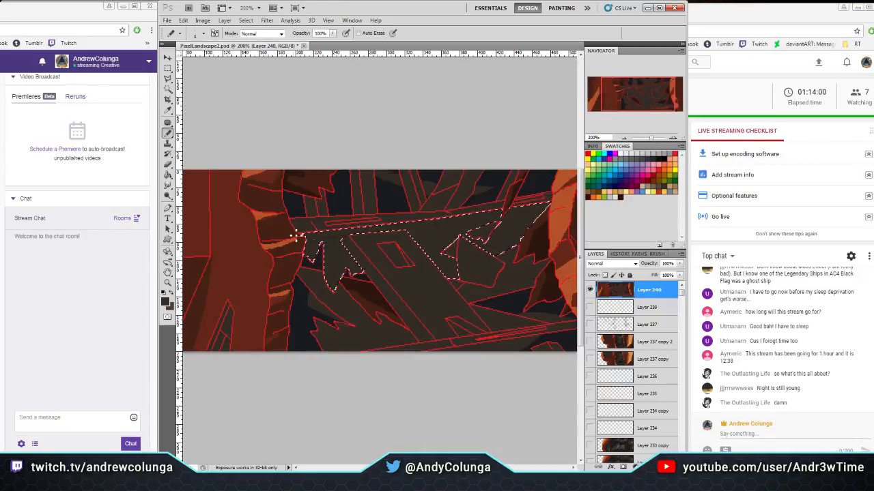
pyautogui.press('i')
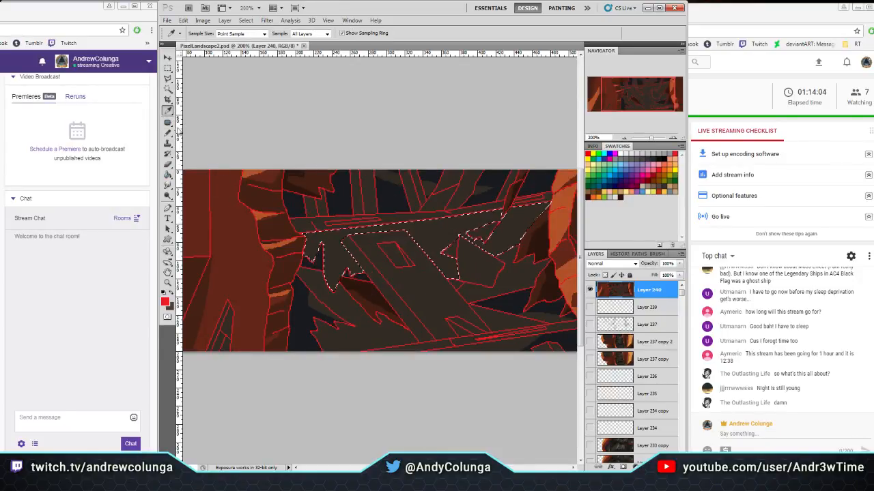
pyautogui.press('b')
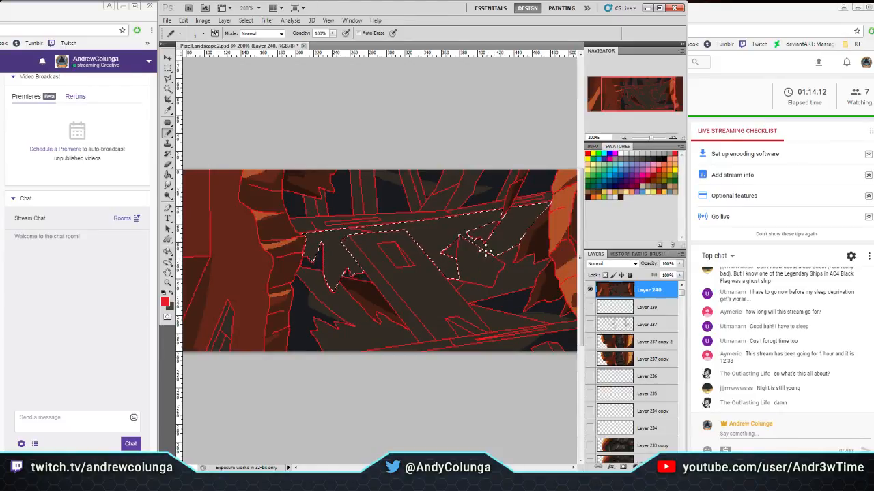
pyautogui.press('m')
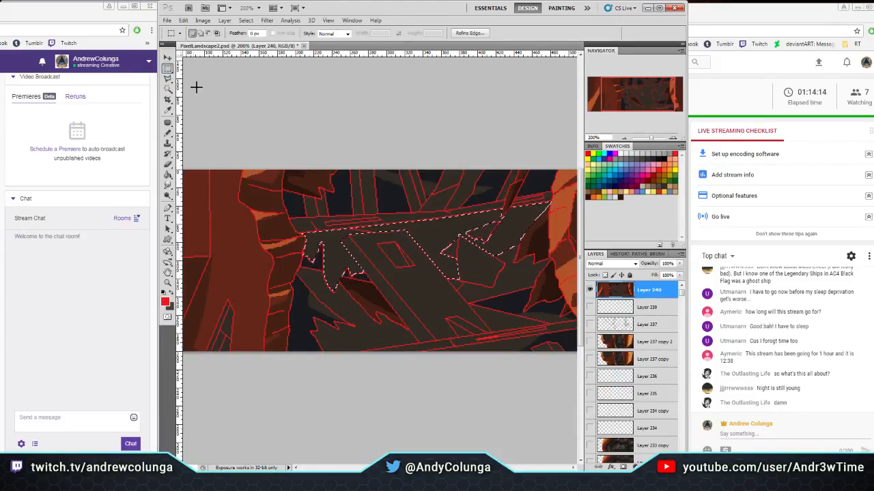
pyautogui.hotkey('ctrl', 'd')
# Fill the jagged piece below the upper beam's left end with a sampled brown and select it
pyautogui.press('i')
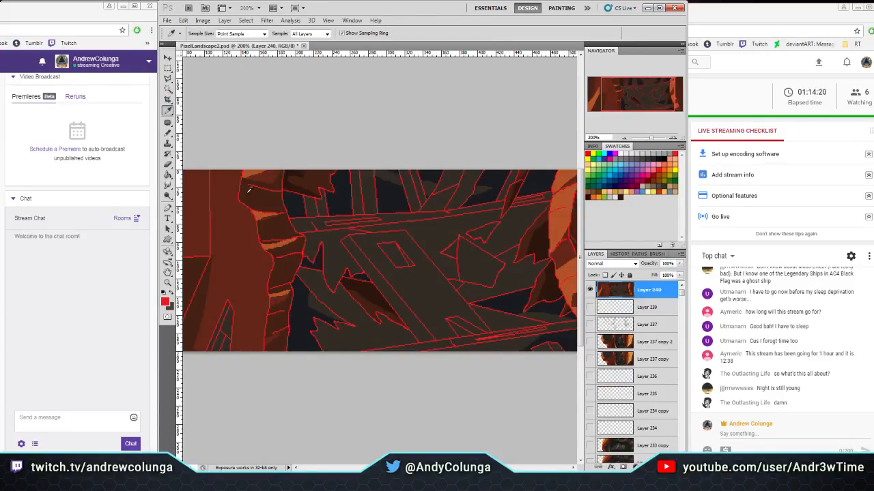
pyautogui.click(167, 175)
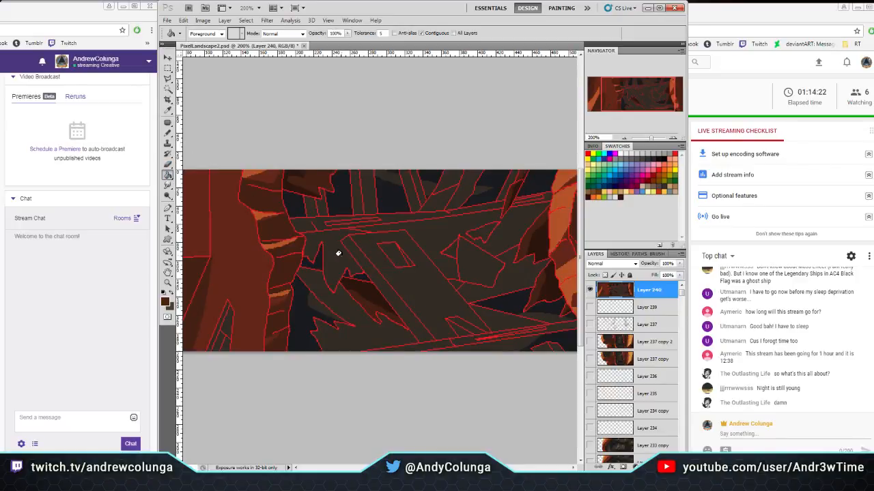
pyautogui.click(167, 89)
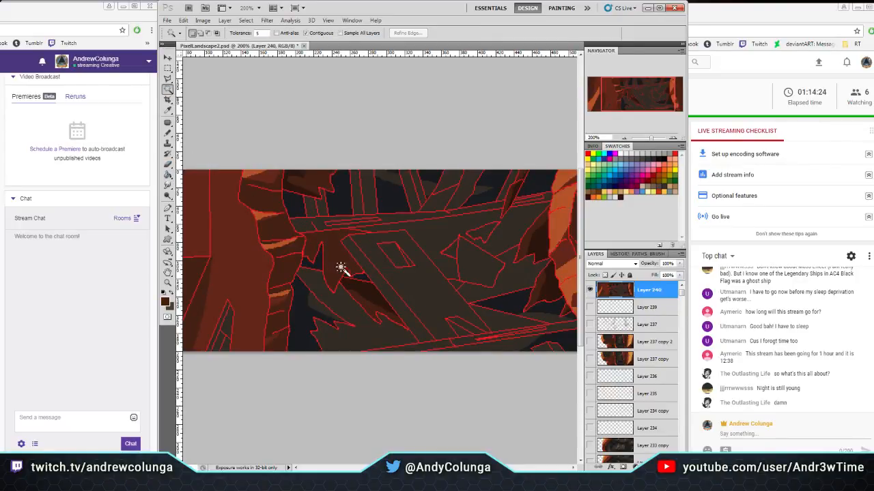
pyautogui.keyDown('shift'); pyautogui.click(335, 253); pyautogui.keyUp('shift')
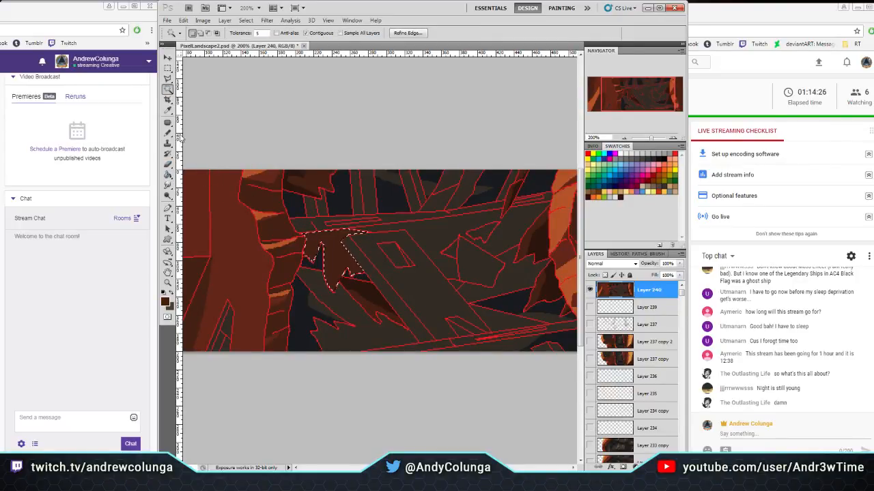
# Sample a darker brown and pencil 12 px shading over the selected jagged piece, keeping a lighter brown strip in its middle
pyautogui.click(167, 111)
pyautogui.click(361, 277)
pyautogui.hotkey('alt', 'BackSpace')
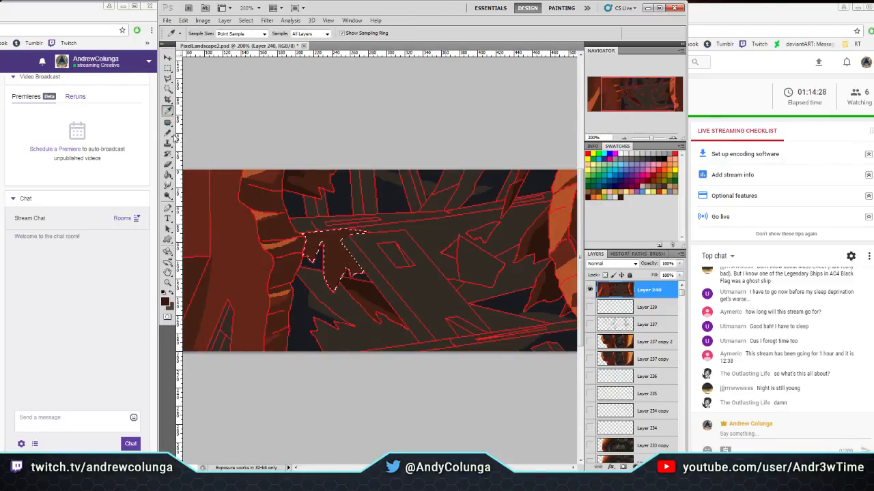
pyautogui.click(167, 133)
pyautogui.click(203, 33)
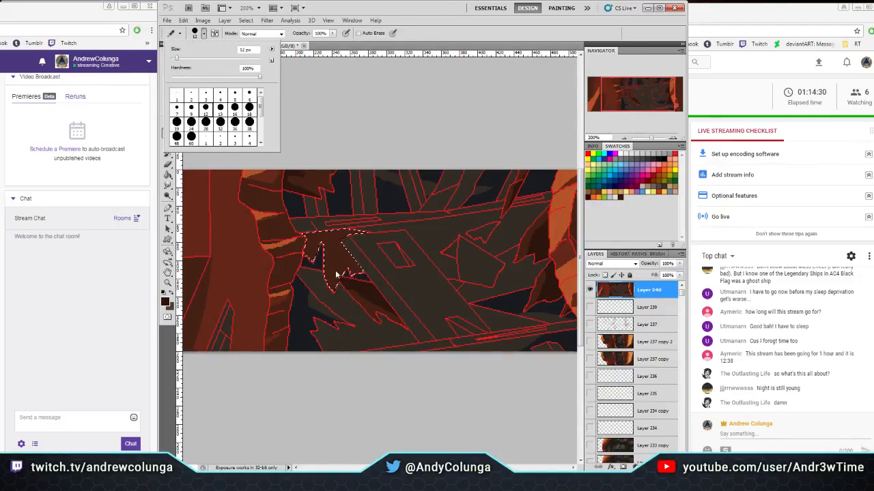
pyautogui.press('Return')
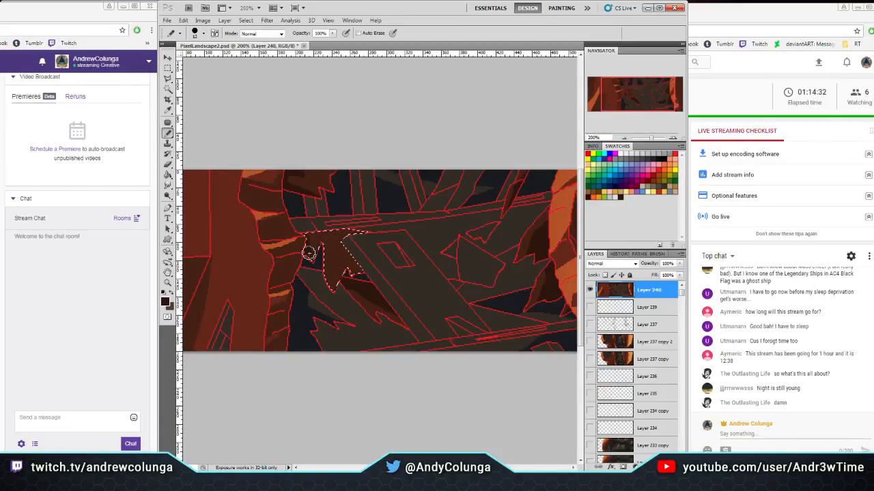
pyautogui.moveTo(323, 257); pyautogui.dragTo(346, 279)
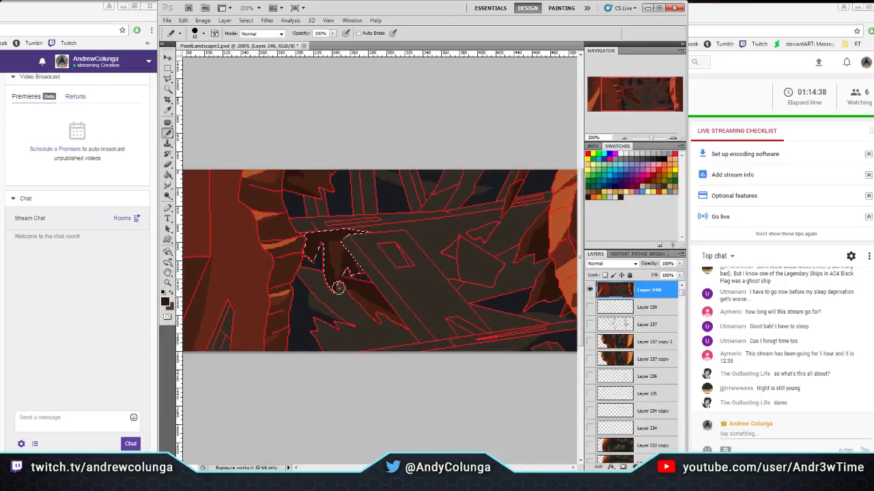
pyautogui.moveTo(332, 270); pyautogui.dragTo(338, 226)
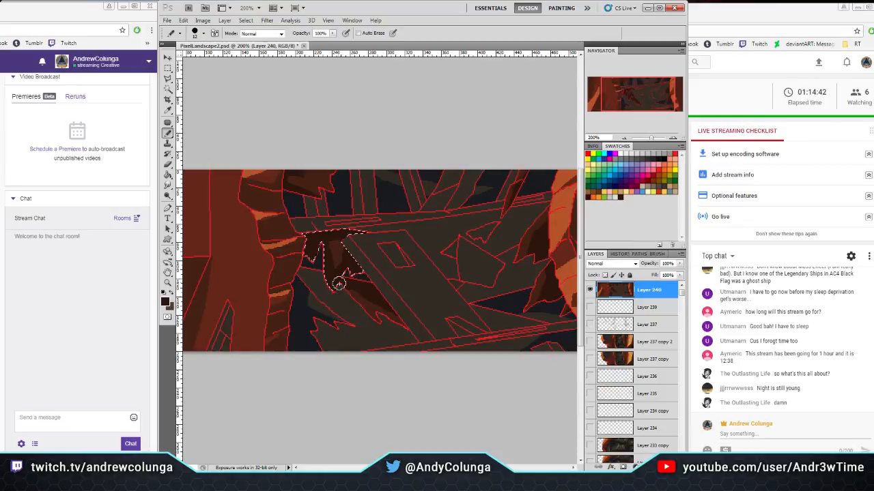
# Select the slanted plank above the upper beam's right half and pencil it dark brown with strokes of a sampled lighter brown
pyautogui.click(167, 89)
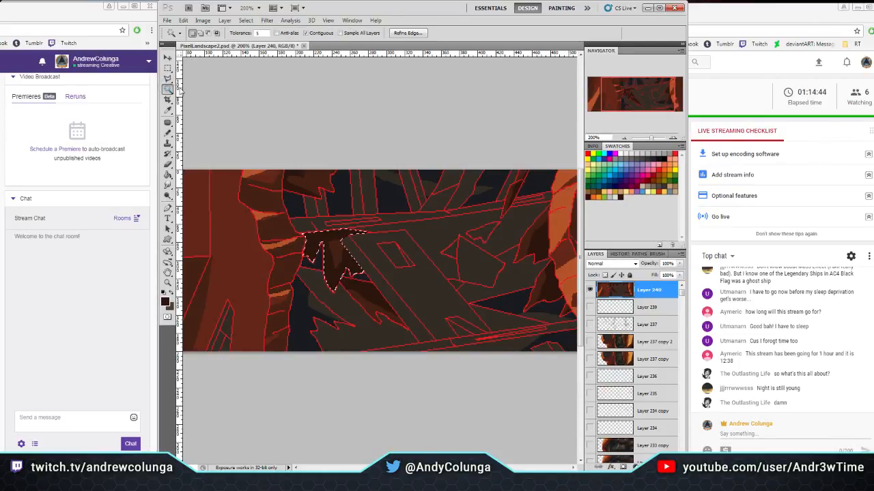
pyautogui.click(476, 200)
pyautogui.click(167, 133)
pyautogui.moveTo(435, 208)
pyautogui.mouseDown()
pyautogui.moveTo(486, 179)
pyautogui.moveTo(471, 180)
pyautogui.mouseUp()
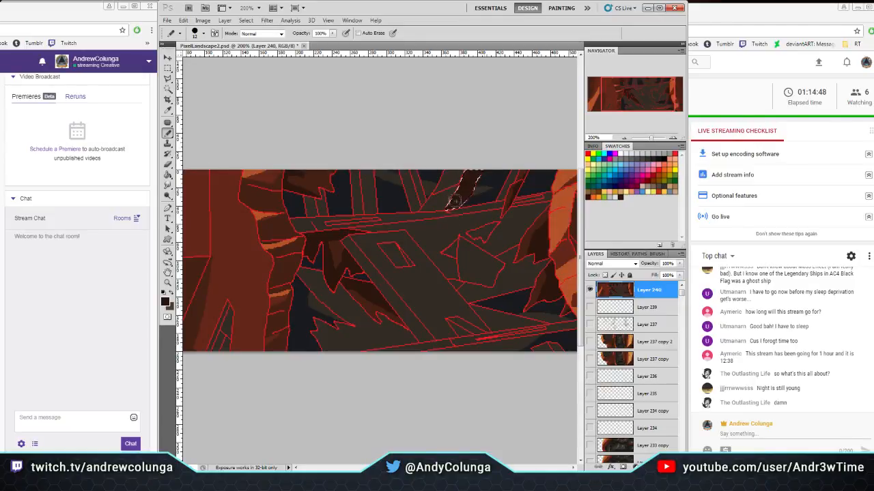
pyautogui.click(167, 111)
pyautogui.click(353, 177)
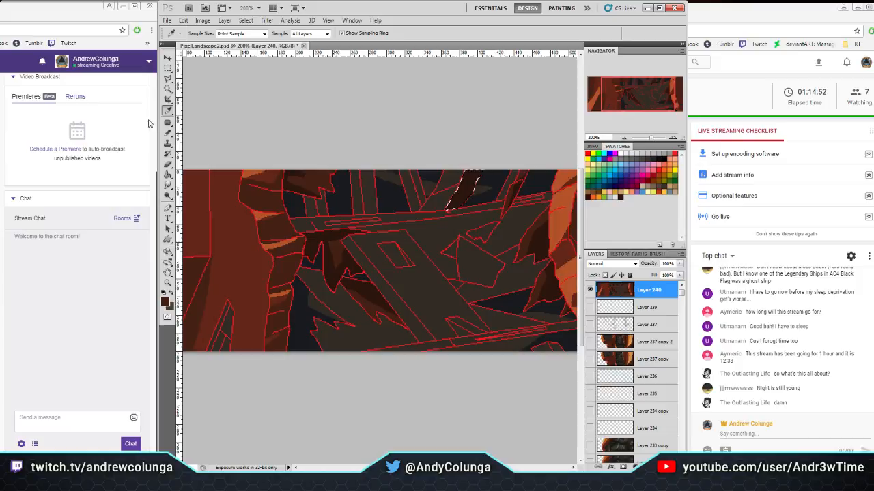
pyautogui.click(167, 133)
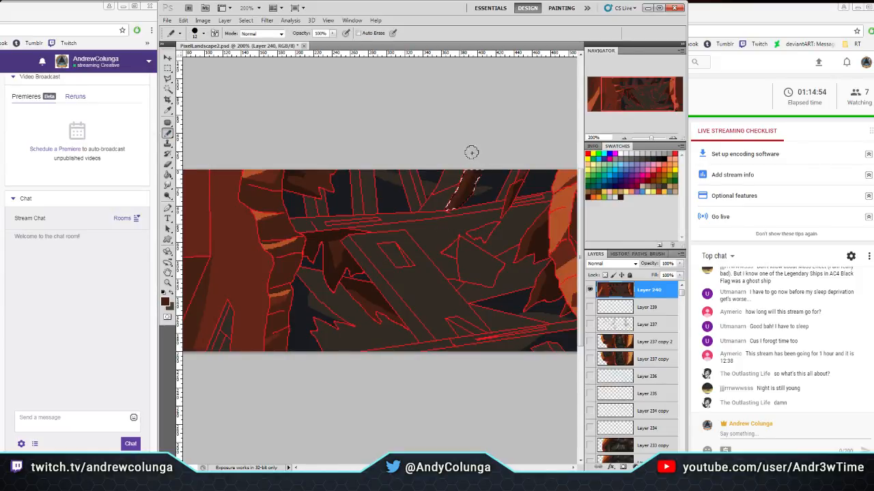
# Deselect the plank, sample a darker brown, and fill the small pointed piece below the upper beam's right half
pyautogui.click(168, 88)
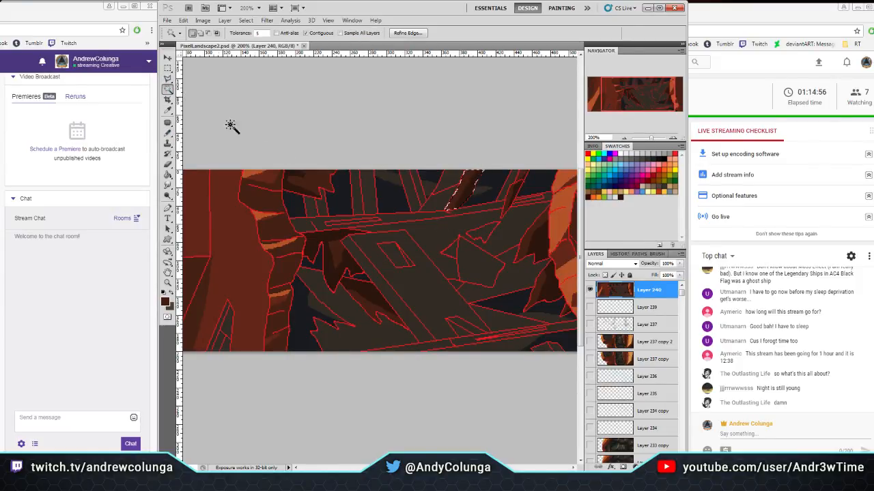
pyautogui.click(168, 110)
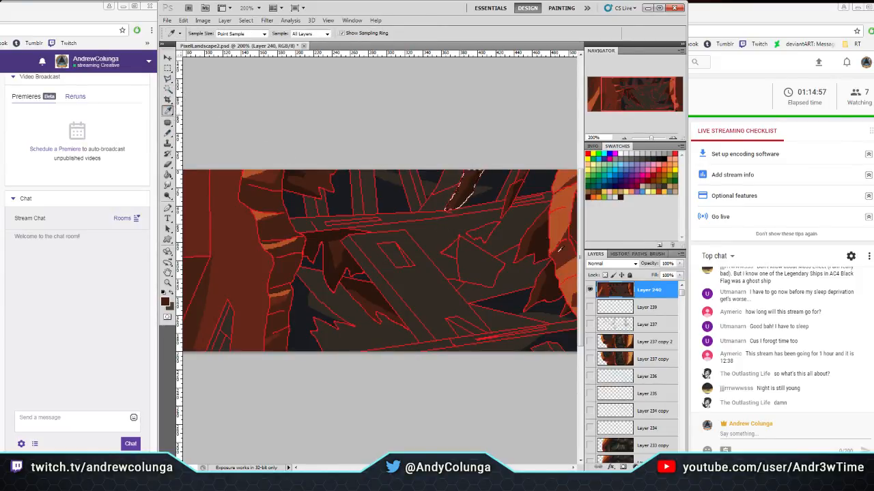
pyautogui.click(168, 174)
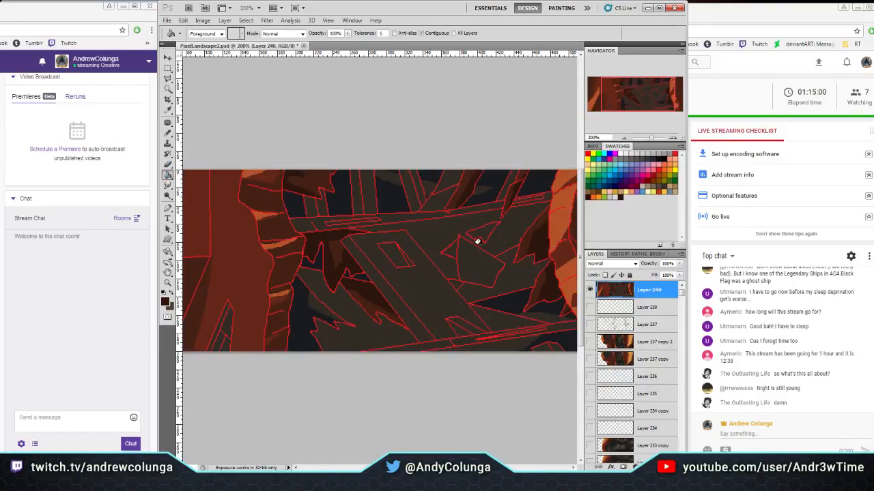
pyautogui.click(483, 233)
pyautogui.click(167, 90)
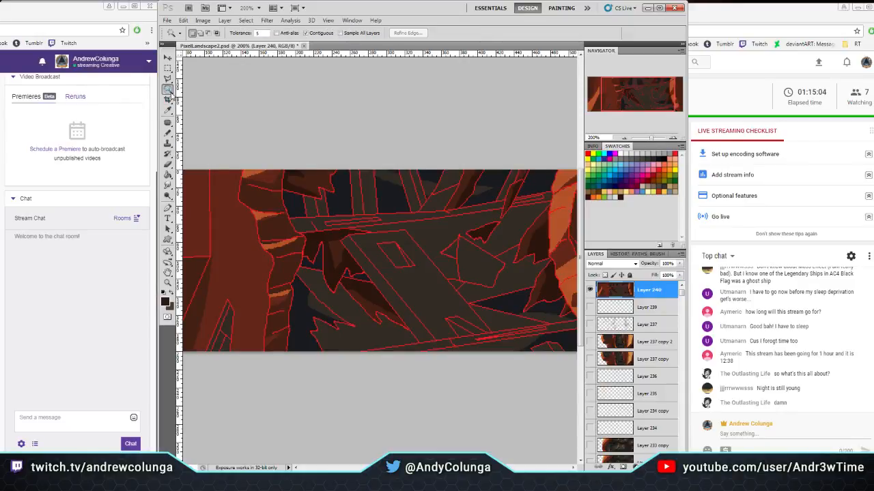
# Sample a grey-brown from the wood on the earlier Layer 237 copy, then return to Layer 240 with only it visible
pyautogui.click(590, 290)
pyautogui.click(590, 341)
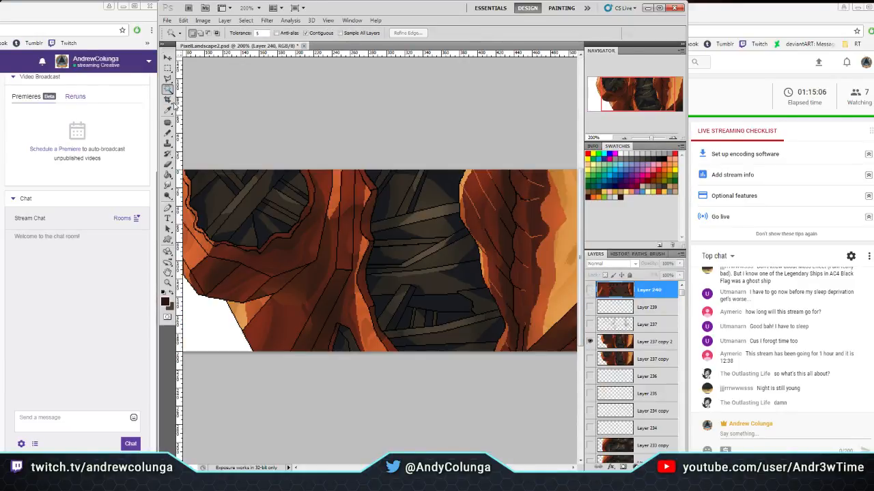
pyautogui.click(168, 110)
pyautogui.click(590, 342)
pyautogui.click(590, 359)
pyautogui.click(635, 359)
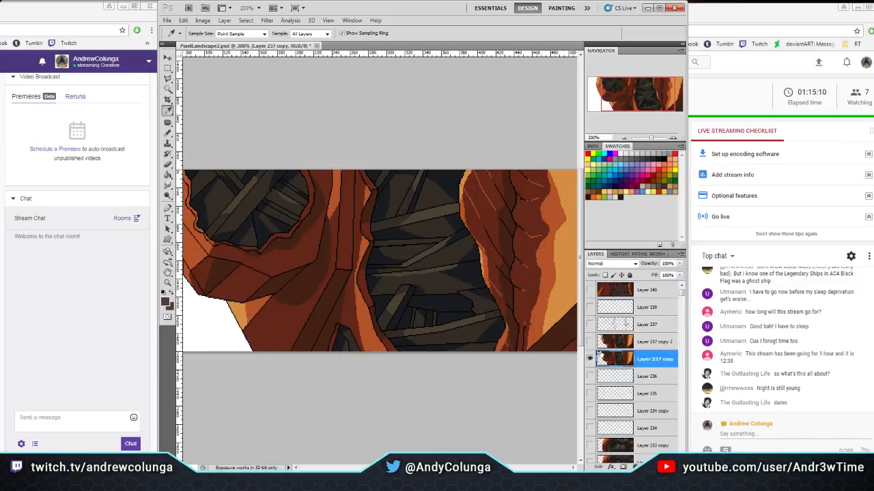
pyautogui.click(589, 357)
pyautogui.click(590, 290)
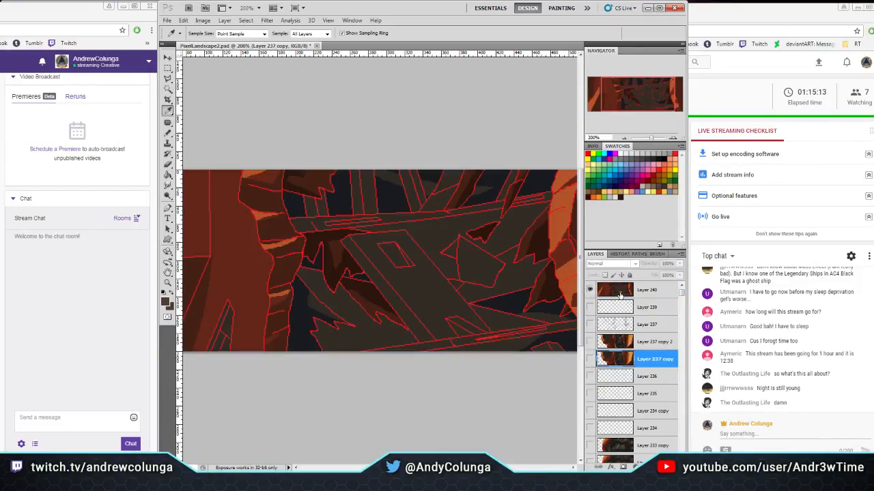
pyautogui.click(634, 291)
# Select the upper and lower beams' long faces on Layer 240 and pencil them with the sampled grey-brown at 40 px
pyautogui.press('w')
pyautogui.click(321, 218)
pyautogui.keyDown('shift'); pyautogui.click(396, 219); pyautogui.keyUp('shift')
pyautogui.keyDown('shift'); pyautogui.click(448, 346); pyautogui.keyUp('shift')
pyautogui.press('b')
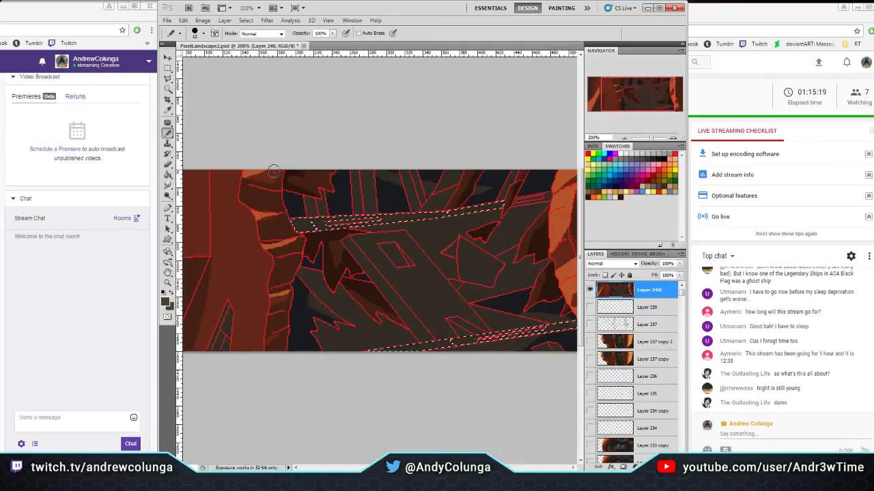
pyautogui.click(204, 33)
pyautogui.write('40')
pyautogui.press('Return')
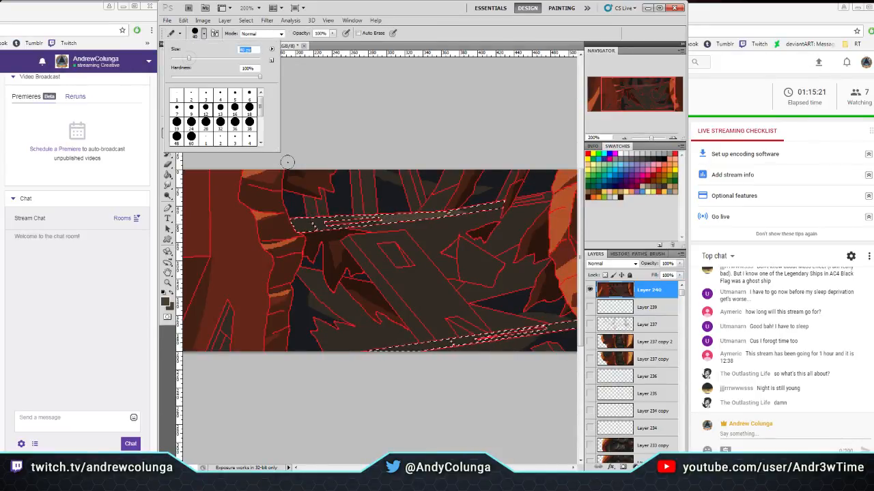
pyautogui.click(331, 196)
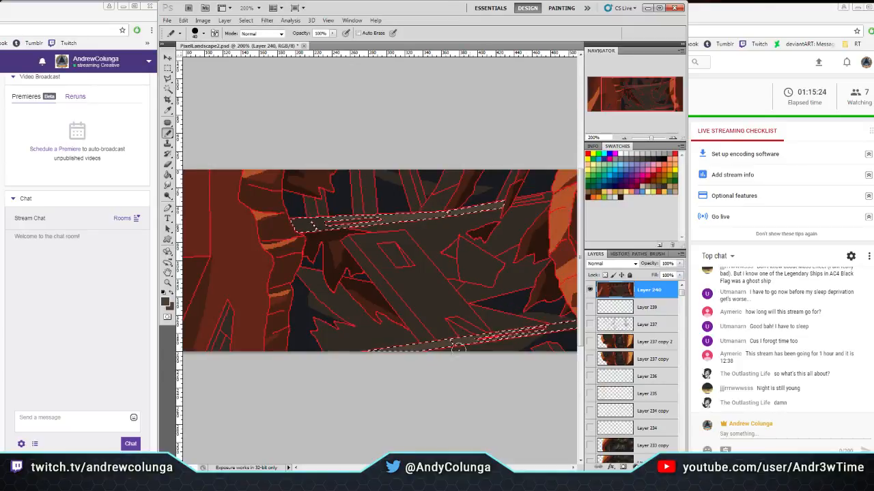
# Select the left faces of the three upright posts above the upper beam and pencil them grey-brown
pyautogui.click(168, 90)
pyautogui.click(357, 191)
pyautogui.keyDown('shift'); pyautogui.click(409, 184); pyautogui.keyUp('shift')
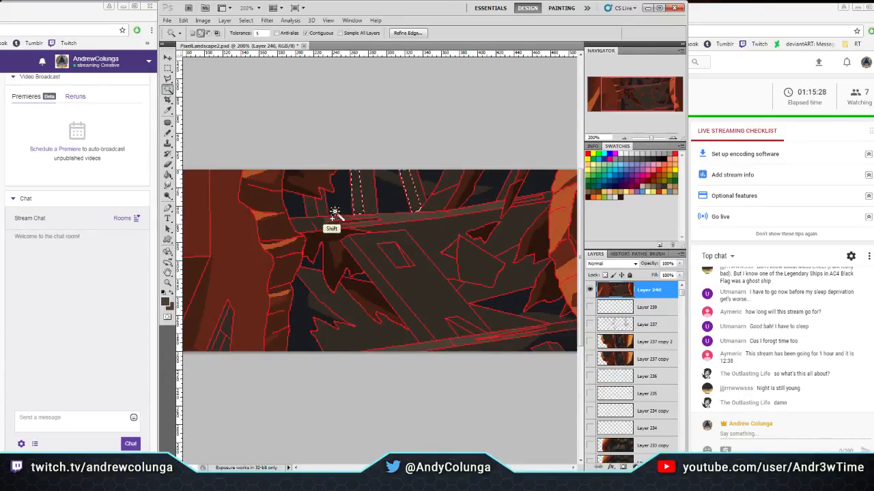
pyautogui.keyDown('shift'); pyautogui.click(309, 209); pyautogui.keyUp('shift')
pyautogui.press('b')
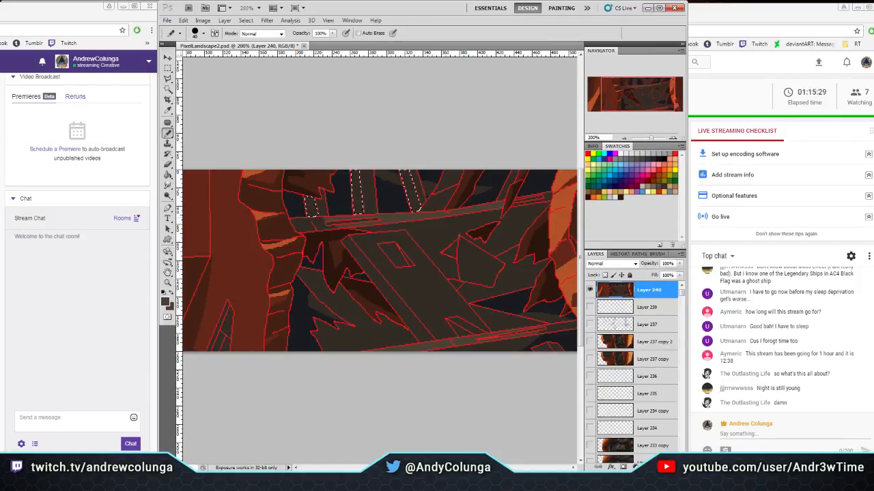
# Select the narrow strip along the wide diagonal plank's left edge and pencil it grey-brown
pyautogui.press('w')
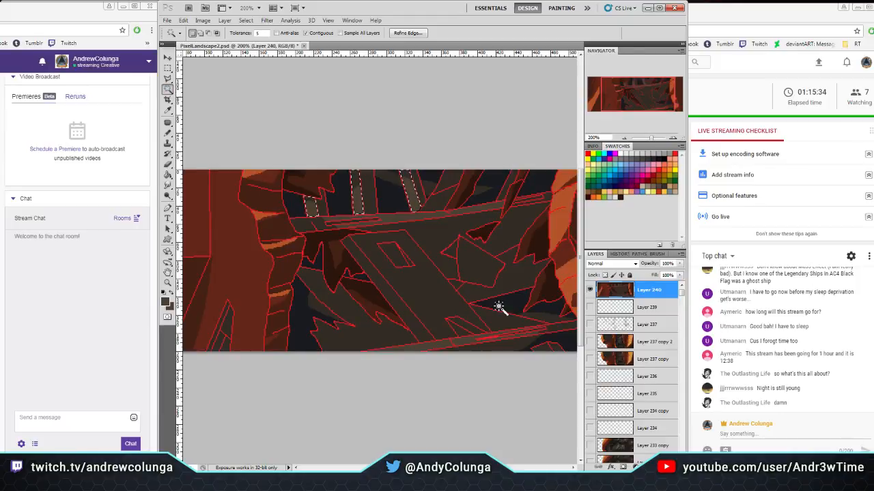
pyautogui.click(390, 296)
pyautogui.press('b')
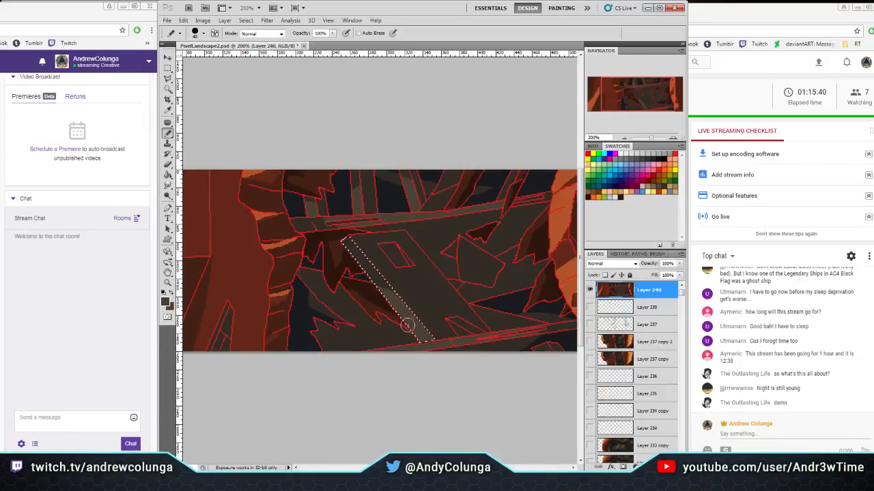
# Select the five-sided shape beside the diagonal plank and pencil it with a near-black sampled from a neighboring gap
pyautogui.press('w')
pyautogui.click(468, 263)
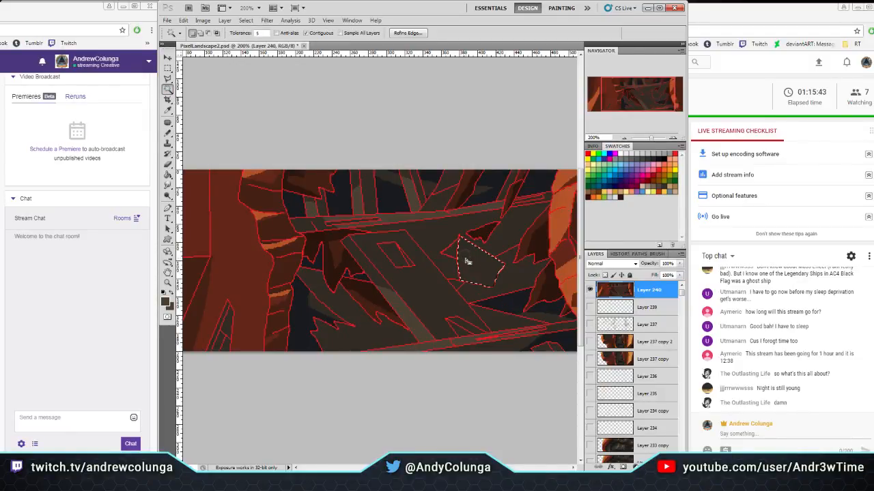
pyautogui.press('i')
pyautogui.click(516, 307)
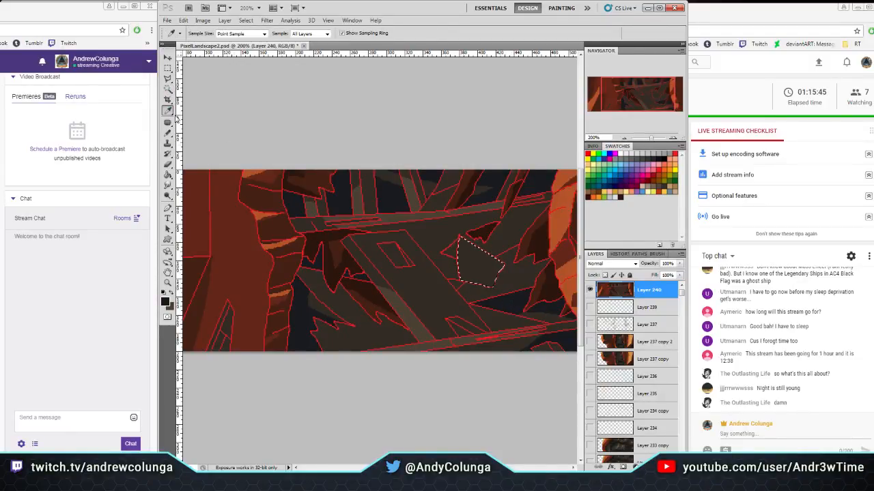
pyautogui.press('b')
pyautogui.moveTo(473, 234); pyautogui.dragTo(484, 272)
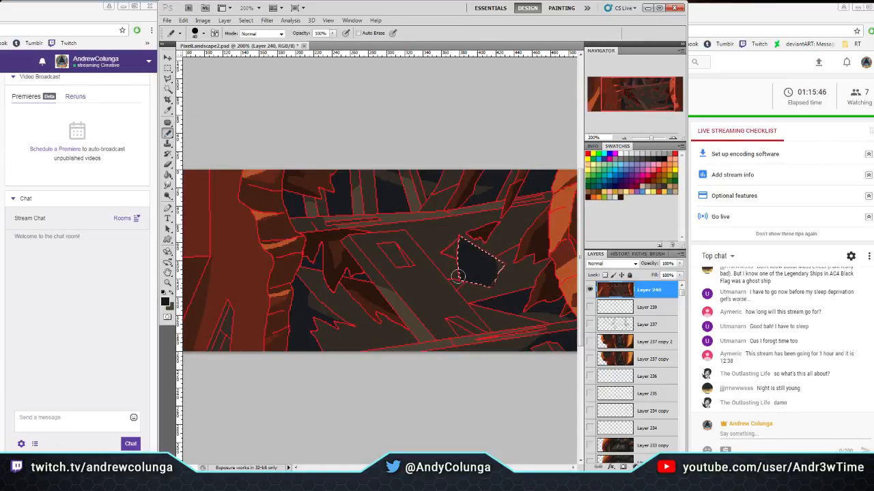
# Select and pencil near-black the two small triangular pieces beside and below the dark five-sided shape
pyautogui.click(167, 90)
pyautogui.click(453, 247)
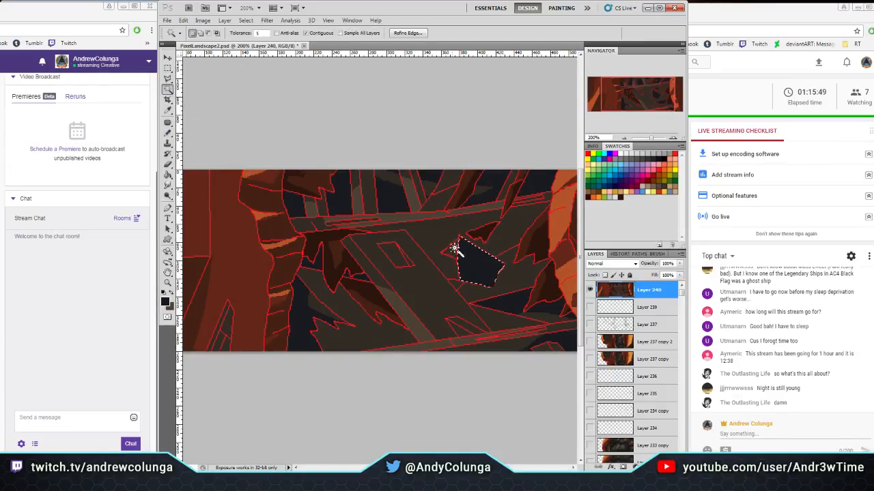
pyautogui.click(168, 111)
pyautogui.click(167, 133)
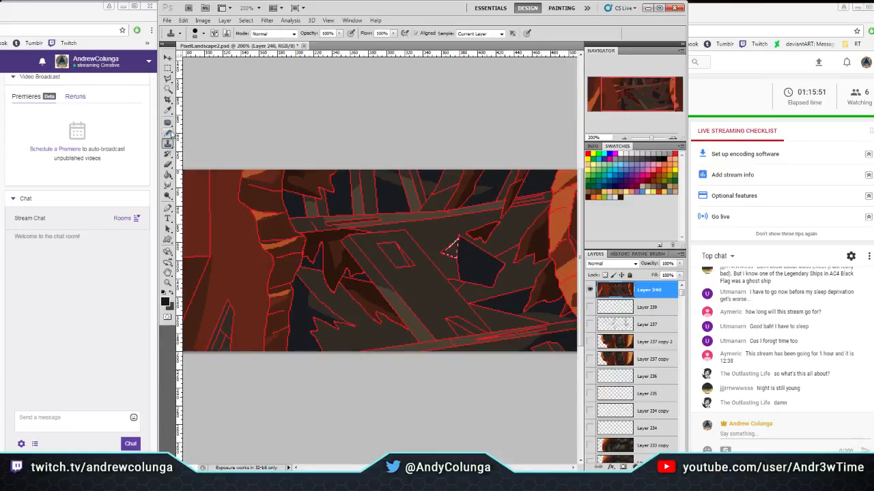
pyautogui.click(167, 90)
pyautogui.press('b')
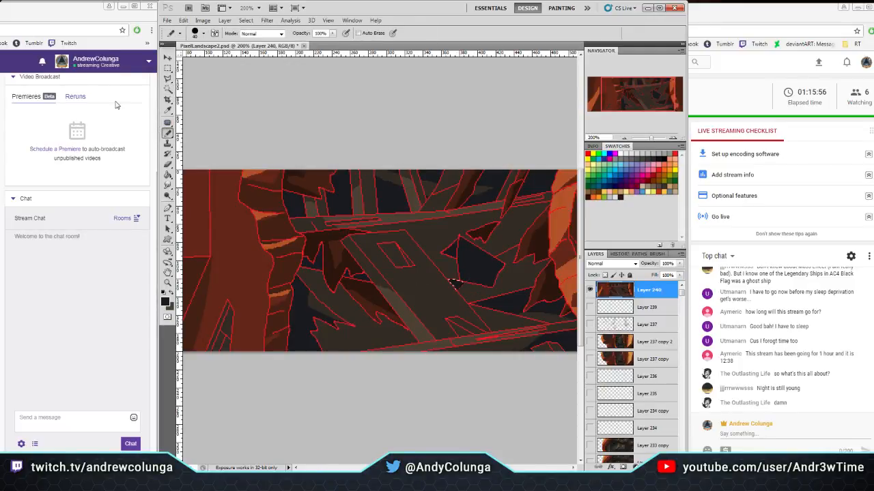
# Select the large area under the upper beam and pencil near-black over its lower and right parts, keeping brown below the beam
pyautogui.click(167, 90)
pyautogui.click(423, 239)
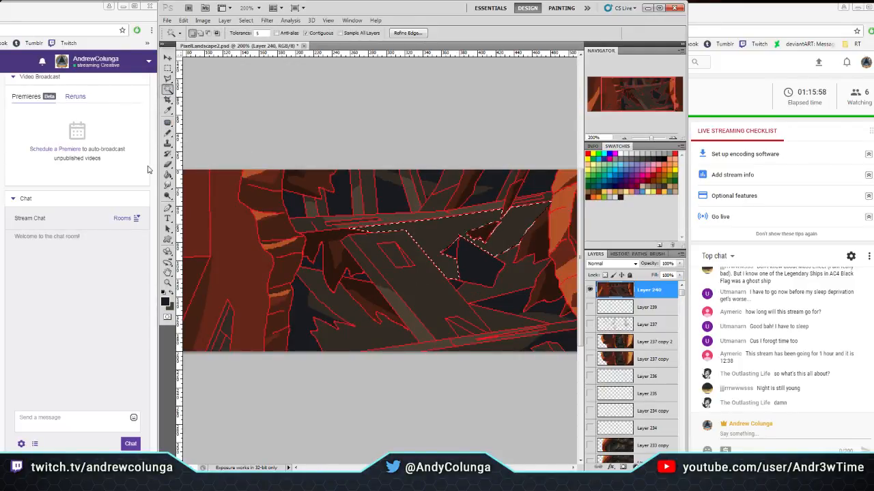
pyautogui.press('b')
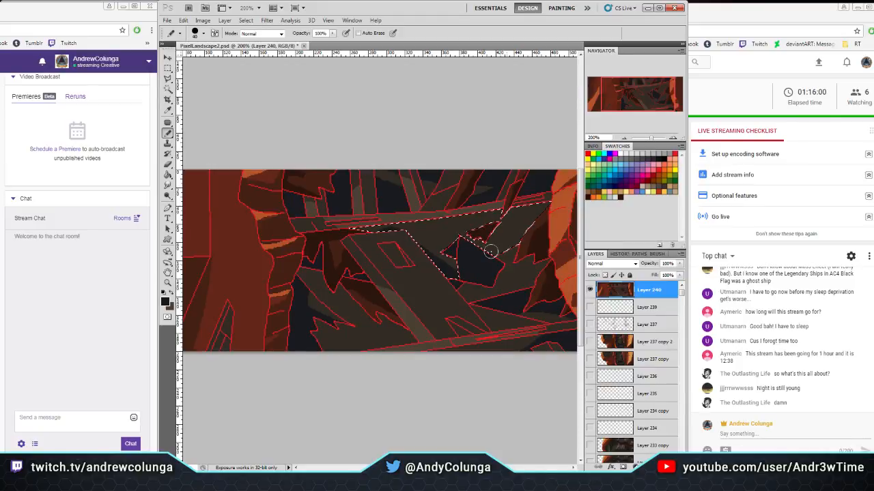
# Select the right faces of two posts above the upper beam, pencil near-black shading on them and deselect
pyautogui.click(168, 90)
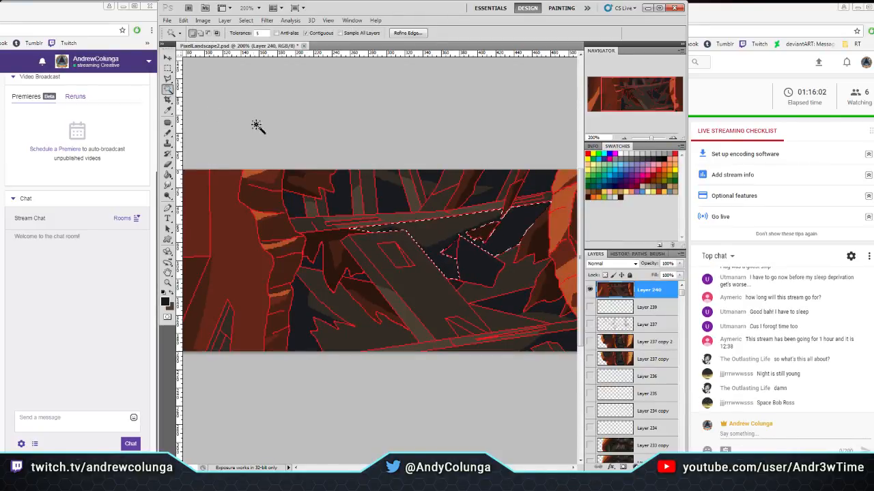
pyautogui.click(355, 180)
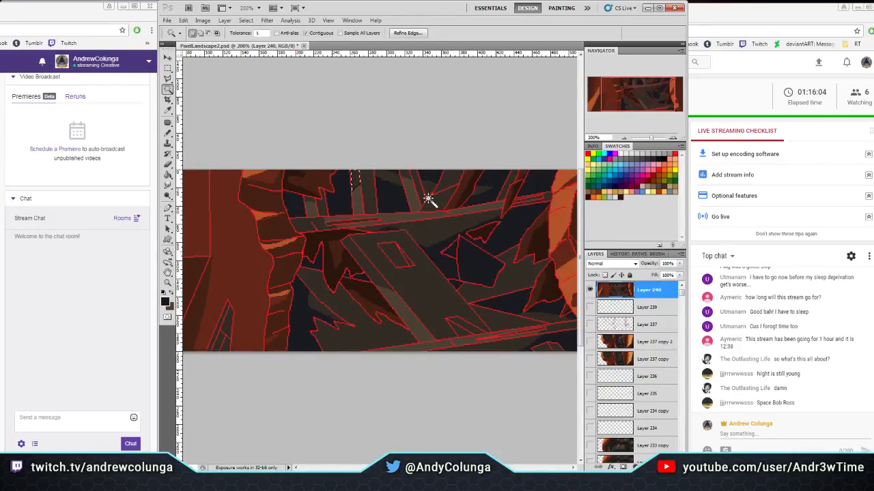
pyautogui.keyDown('shift'); pyautogui.click(423, 200); pyautogui.keyUp('shift')
pyautogui.keyDown('shift'); pyautogui.click(367, 198); pyautogui.keyUp('shift')
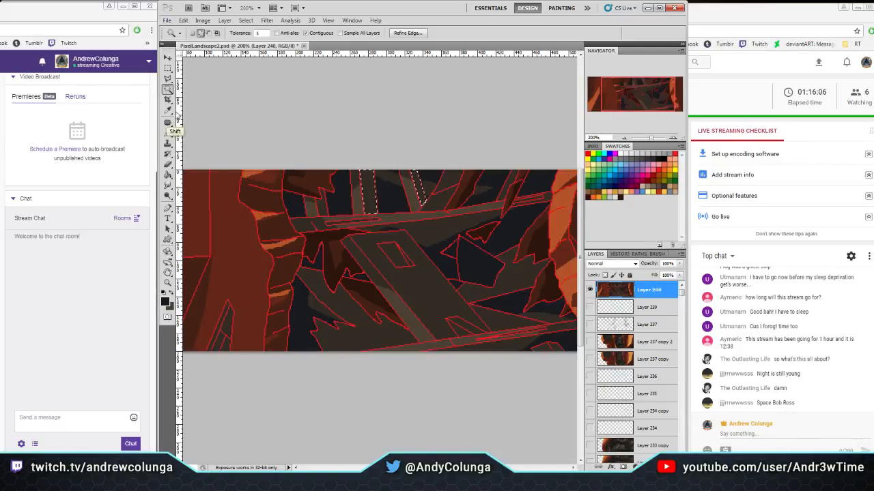
pyautogui.click(167, 133)
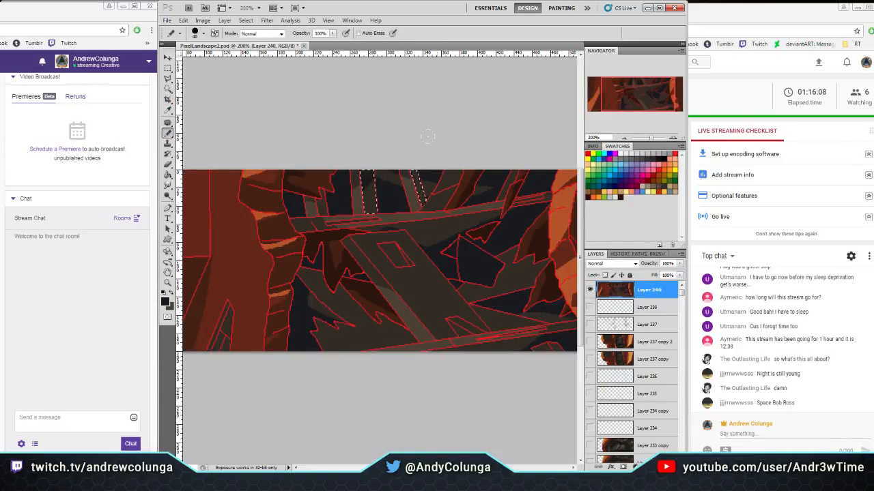
pyautogui.hotkey('ctrl', 'd')
# Select the small triangular notch at the diagonal plank's lower end and pencil it near-black
pyautogui.click(167, 89)
pyautogui.click(459, 330)
pyautogui.click(167, 133)
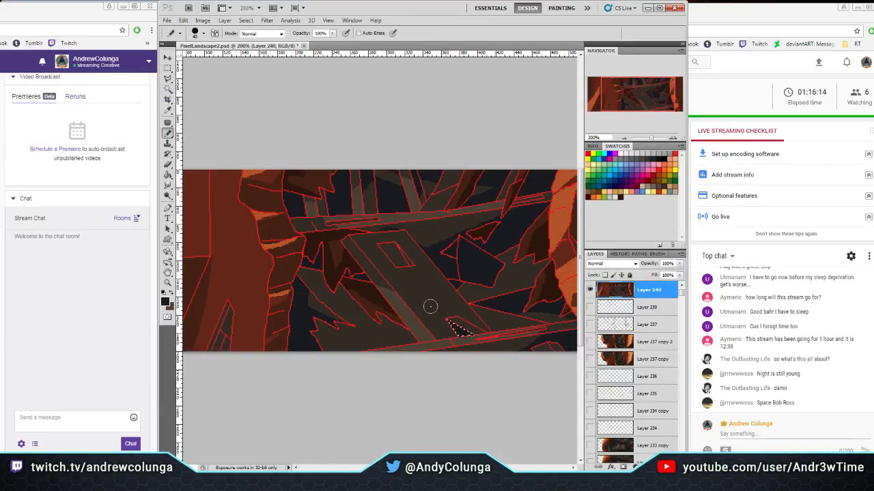
# Select the lower beam's right end piece beside the orange-edged post and pencil it near-black
pyautogui.click(167, 88)
pyautogui.click(553, 348)
pyautogui.click(568, 331)
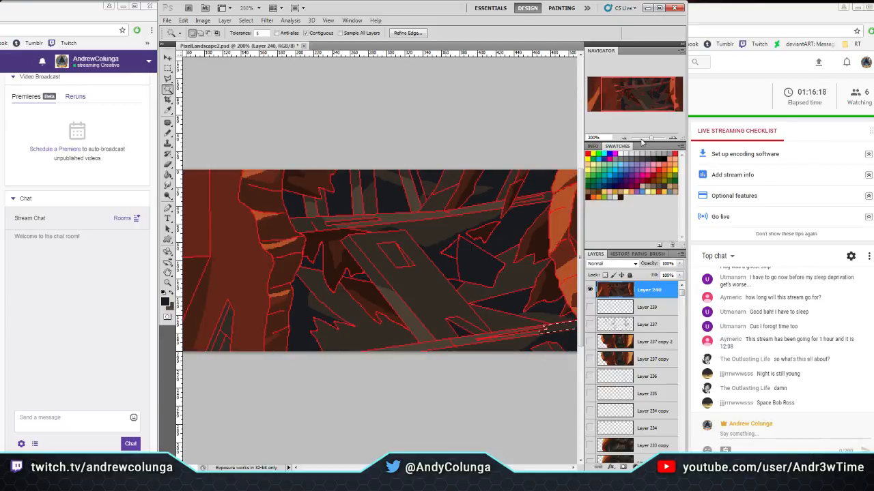
pyautogui.moveTo(629, 86); pyautogui.dragTo(638, 88)
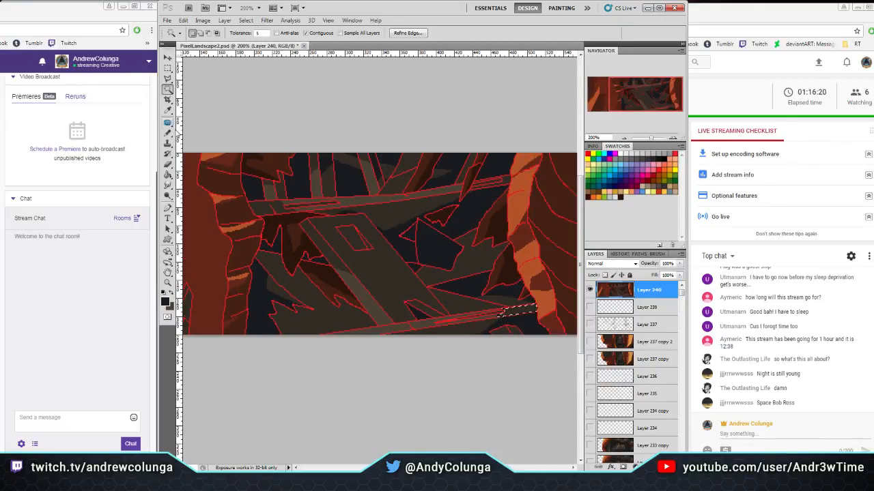
pyautogui.press('b')
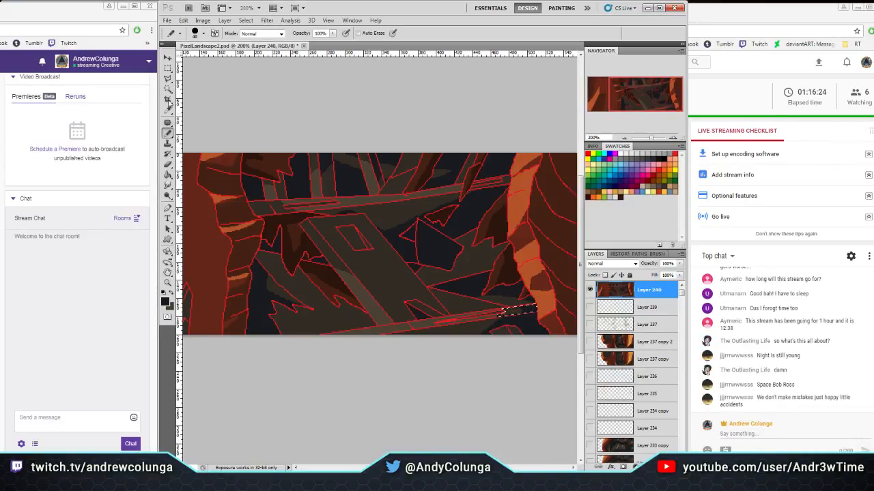
# Select the small rectangular hole in the wide diagonal plank and pencil it near-black
pyautogui.click(167, 90)
pyautogui.click(359, 243)
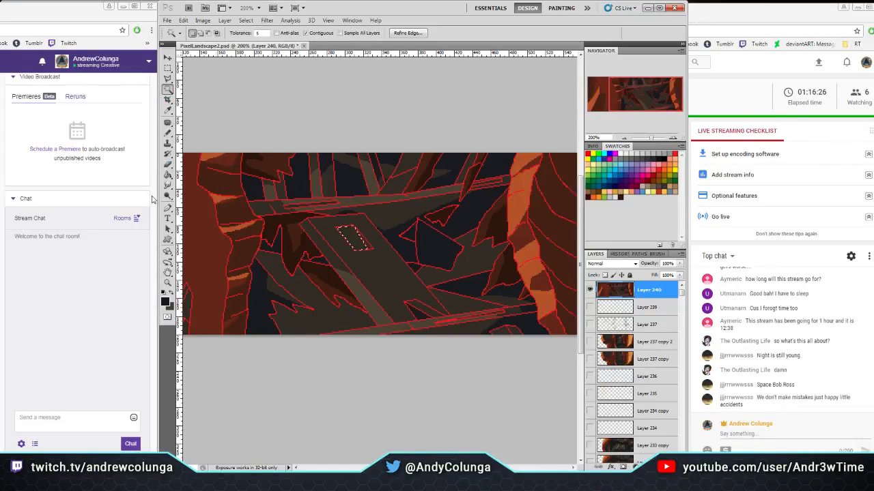
pyautogui.press('b')
pyautogui.moveTo(360, 237); pyautogui.dragTo(348, 232)
# Select the broken plank area left of the diagonal plank and pencil near-black over it, keeping some brown strips
pyautogui.click(167, 90)
pyautogui.click(328, 324)
pyautogui.press('b')
pyautogui.moveTo(294, 293)
pyautogui.mouseDown()
pyautogui.moveTo(318, 312)
pyautogui.moveTo(308, 277)
pyautogui.moveTo(324, 273)
pyautogui.moveTo(355, 320)
pyautogui.moveTo(320, 315)
pyautogui.moveTo(340, 300)
pyautogui.moveTo(351, 271)
pyautogui.mouseUp()
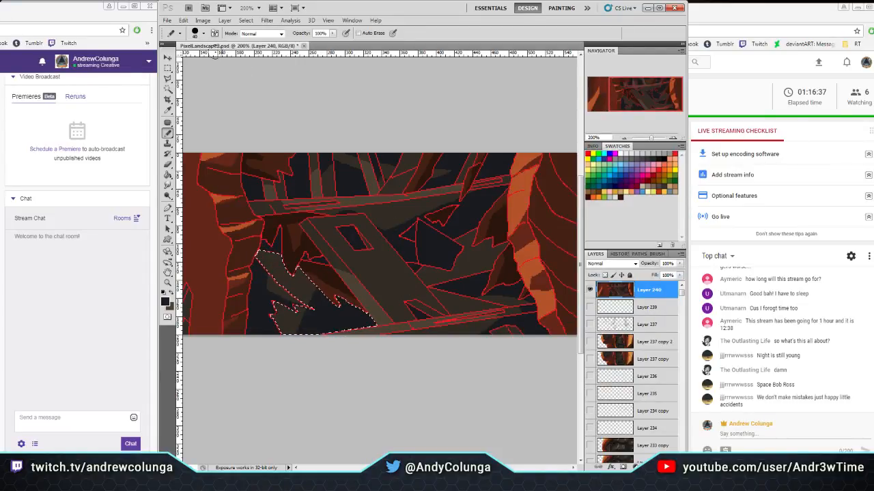
# Pencil near-black shading on the triangular and jagged pieces right of the diagonal plank, keeping brown strips in both
pyautogui.click(170, 91)
pyautogui.click(464, 307)
pyautogui.click(168, 133)
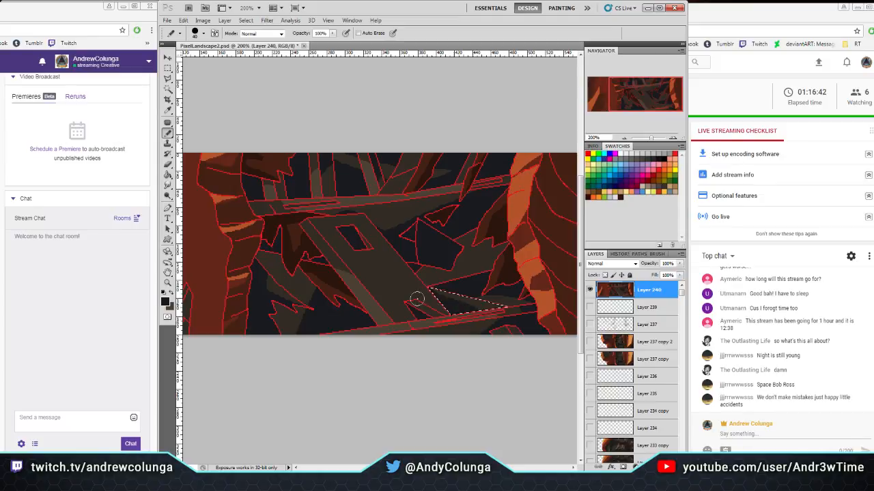
pyautogui.click(169, 90)
pyautogui.click(465, 252)
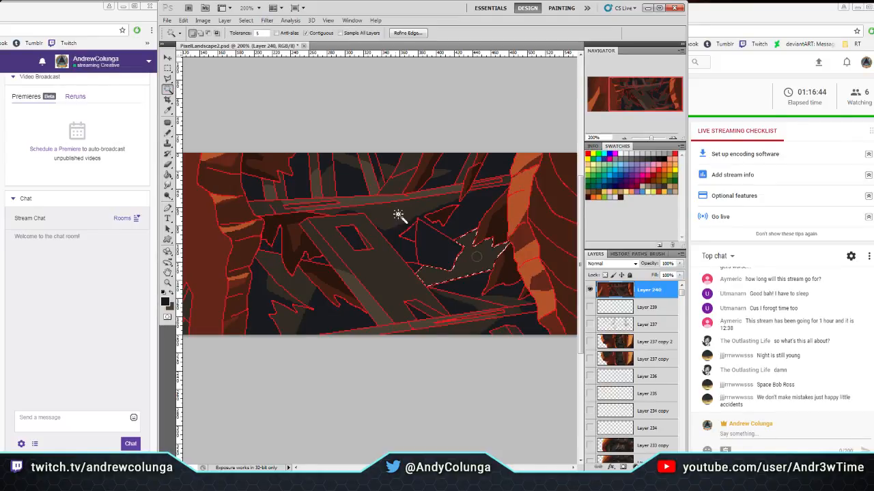
pyautogui.click(167, 123)
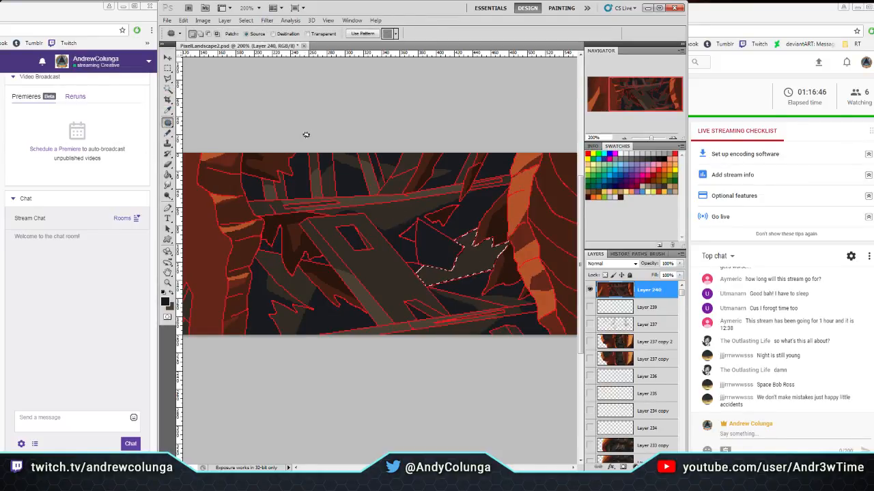
pyautogui.click(168, 133)
pyautogui.moveTo(450, 271)
pyautogui.mouseDown()
pyautogui.moveTo(496, 231)
pyautogui.moveTo(479, 243)
pyautogui.mouseUp()
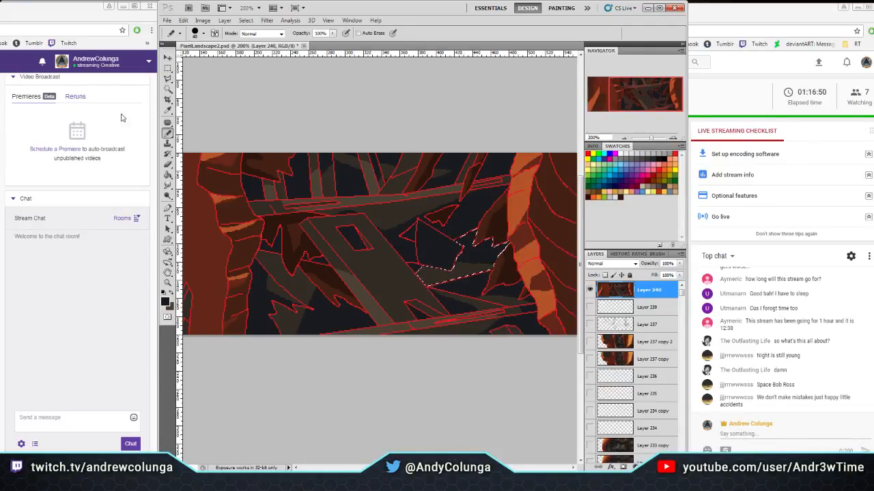
# Select the thin edge piece by the notch at the diagonal plank's lower end and pencil it with a sampled grey-brown
pyautogui.click(167, 90)
pyautogui.click(408, 303)
pyautogui.click(167, 111)
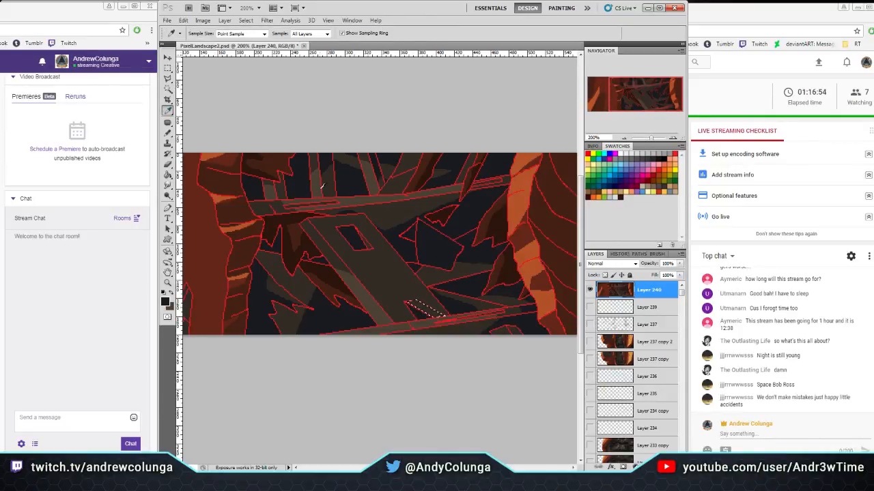
pyautogui.click(167, 133)
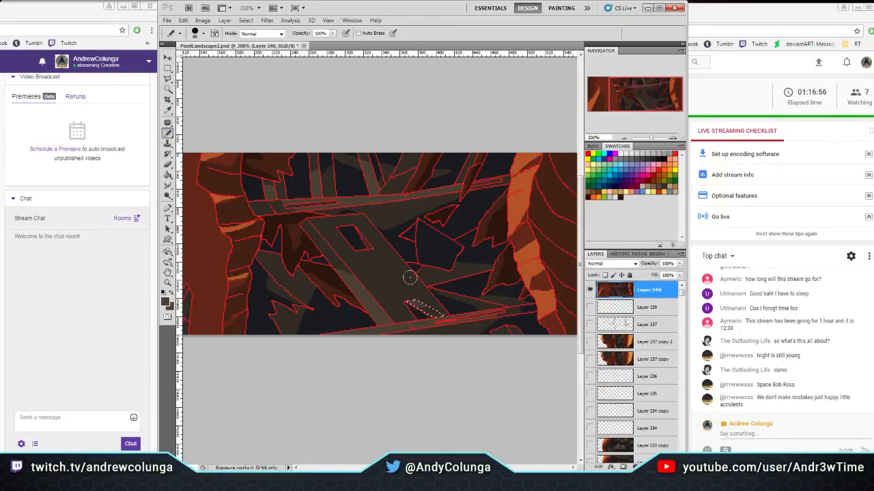
pyautogui.press('w')
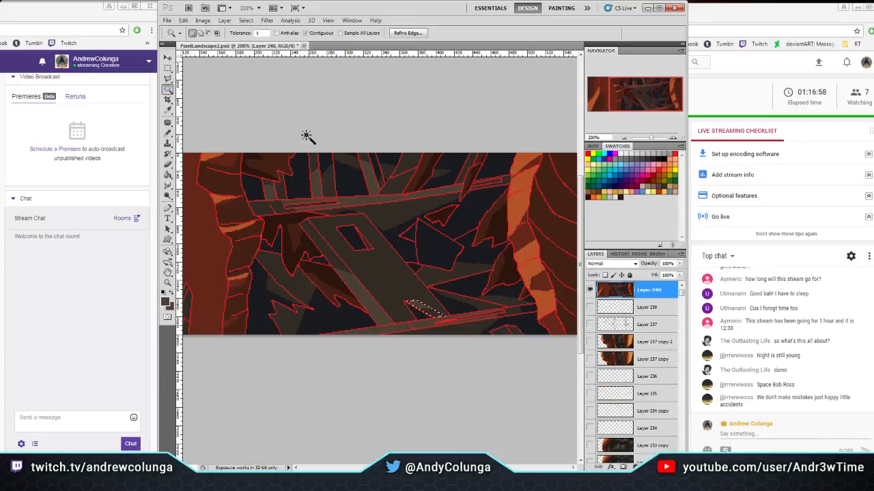
# Sample the near-black gap color and pencil it over the selected left end of the upper horizontal beam
pyautogui.click(167, 111)
pyautogui.click(260, 301)
pyautogui.click(167, 133)
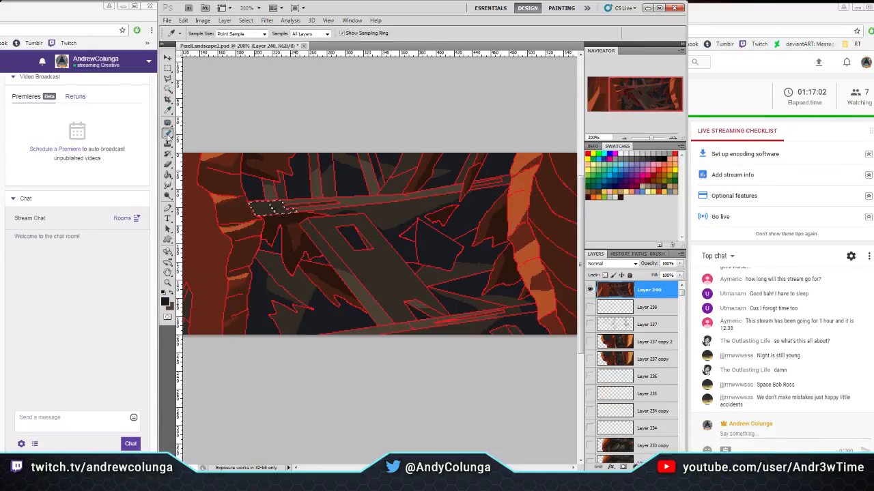
# Select the wide diagonal plank's face and pencil a sampled lighter grey-brown across its middle, keeping the lower end dark
pyautogui.press('w')
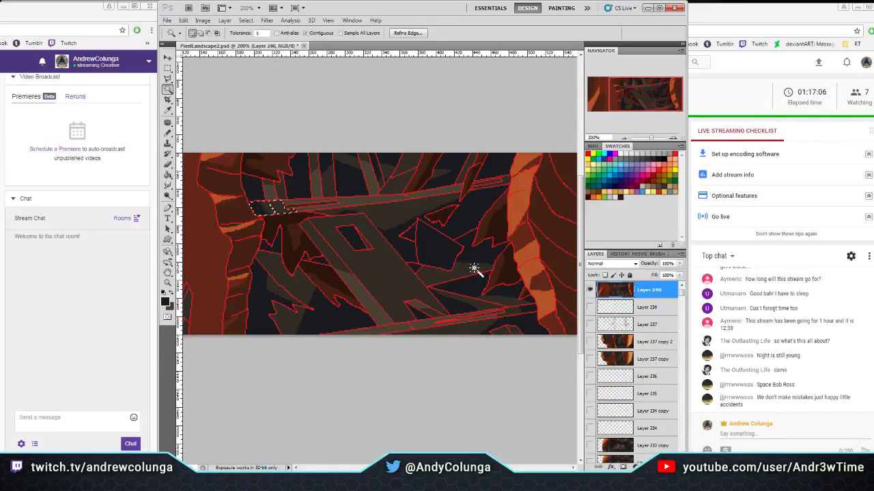
pyautogui.click(391, 266)
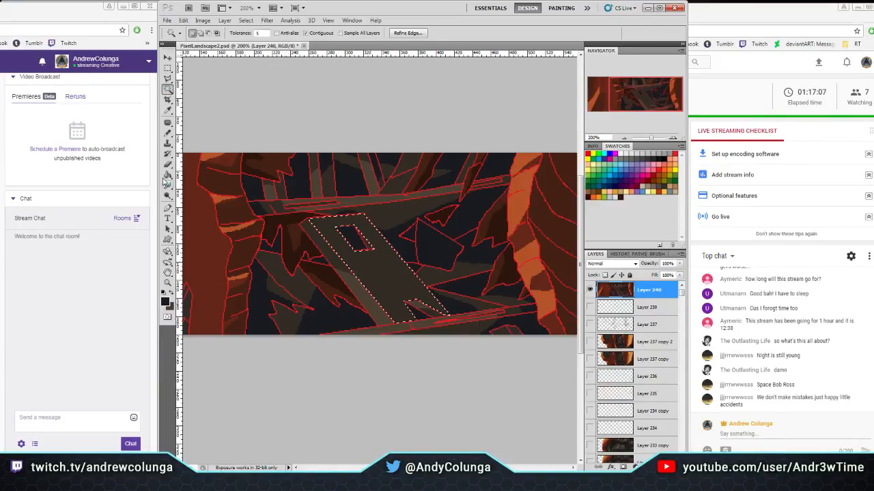
pyautogui.click(167, 111)
pyautogui.click(303, 308)
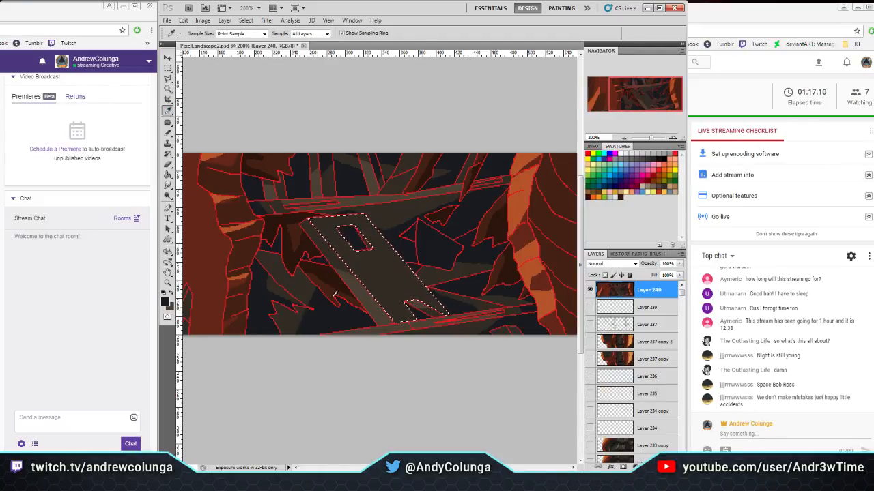
pyautogui.click(167, 133)
pyautogui.moveTo(402, 300)
pyautogui.mouseDown()
pyautogui.moveTo(332, 243)
pyautogui.moveTo(410, 258)
pyautogui.mouseUp()
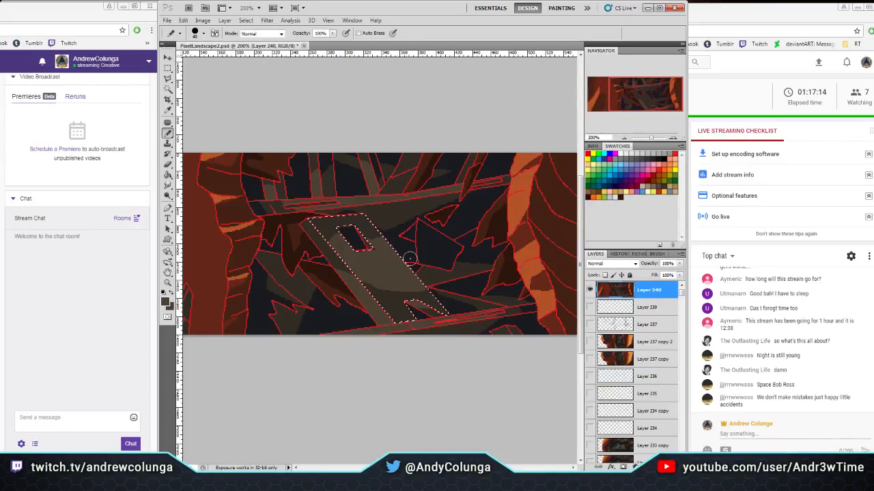
# Select the thin strip at the upper beam's right end, pencil it with sampled near-black, and clear the selection
pyautogui.press('w')
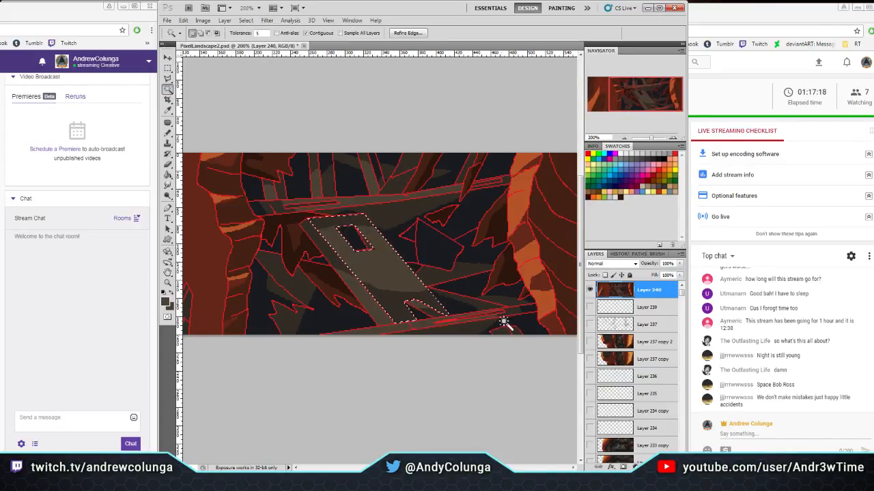
pyautogui.click(507, 182)
pyautogui.press('i')
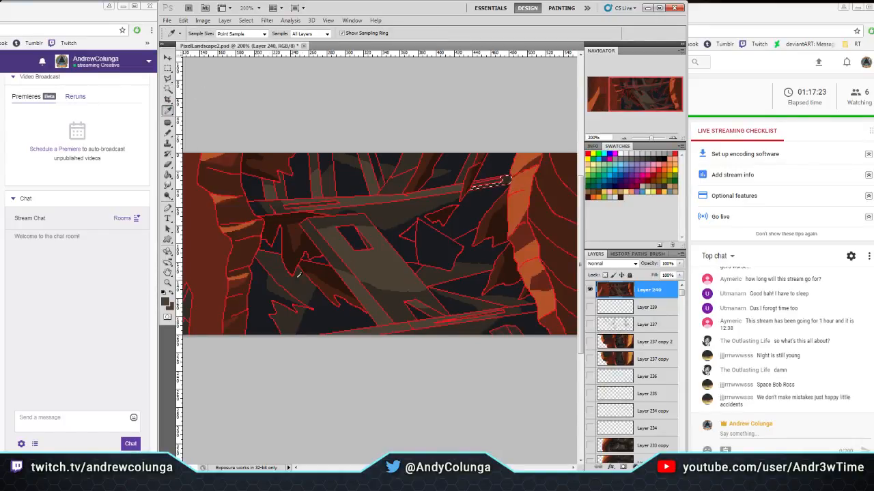
pyautogui.click(322, 319)
pyautogui.press('b')
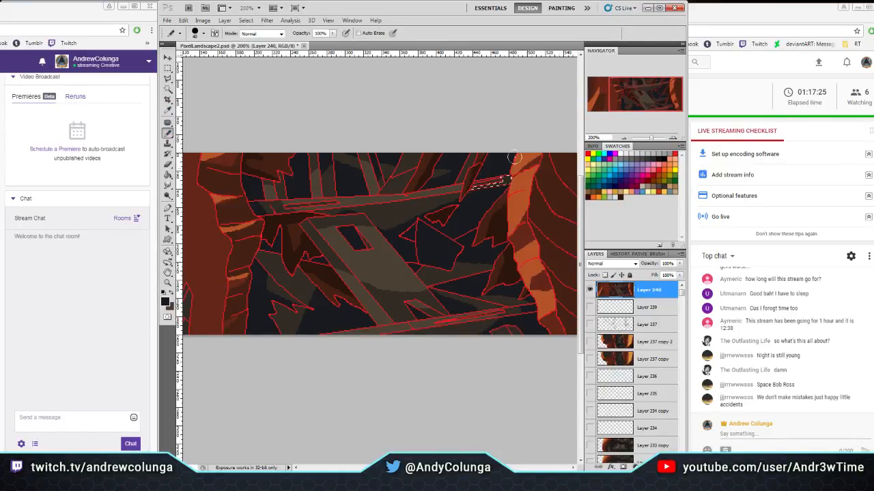
pyautogui.moveTo(478, 185)
pyautogui.mouseDown()
pyautogui.moveTo(493, 185)
pyautogui.moveTo(479, 187)
pyautogui.mouseUp()
pyautogui.hotkey('ctrl', 'd')
# Select the broken plank piece beside the left post, pencil near-black over its upper end, and clear the selection
pyautogui.click(167, 88)
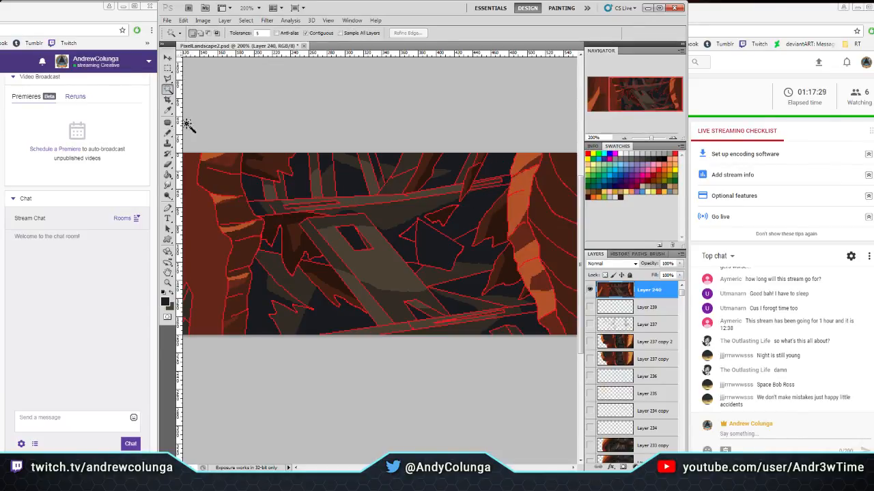
pyautogui.click(277, 265)
pyautogui.click(168, 111)
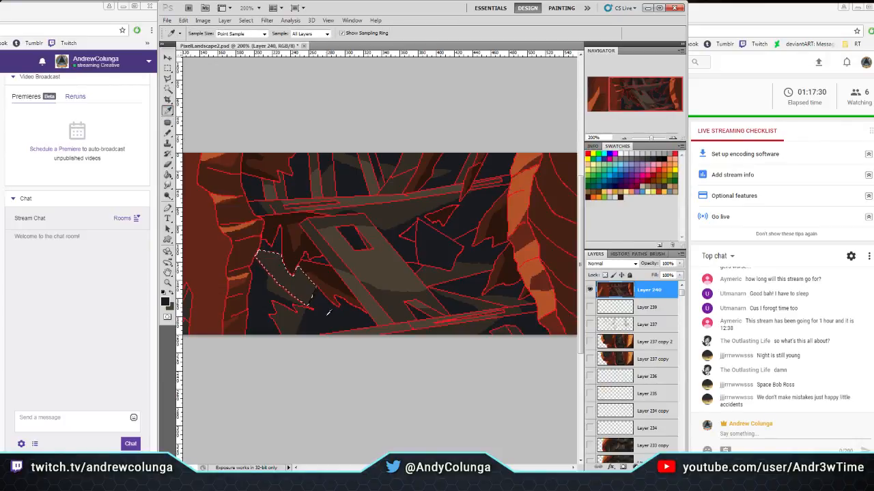
pyautogui.click(167, 133)
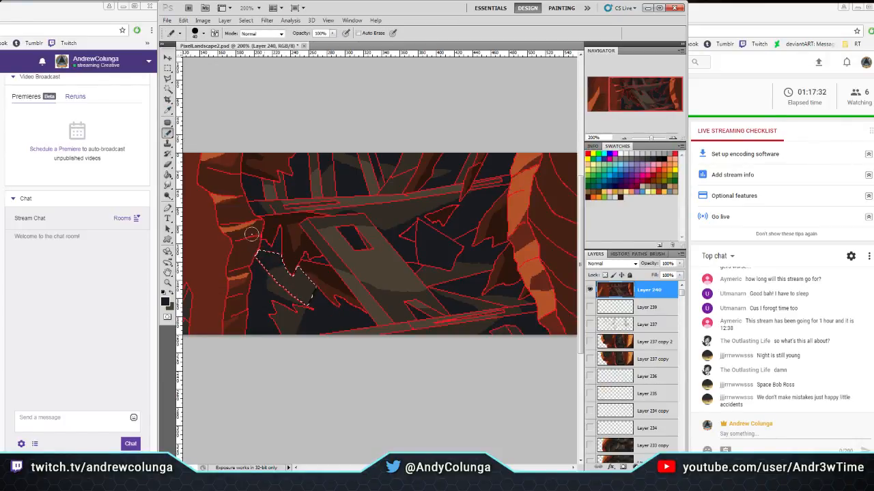
pyautogui.press('Delete')
pyautogui.hotkey('ctrl', 'd')
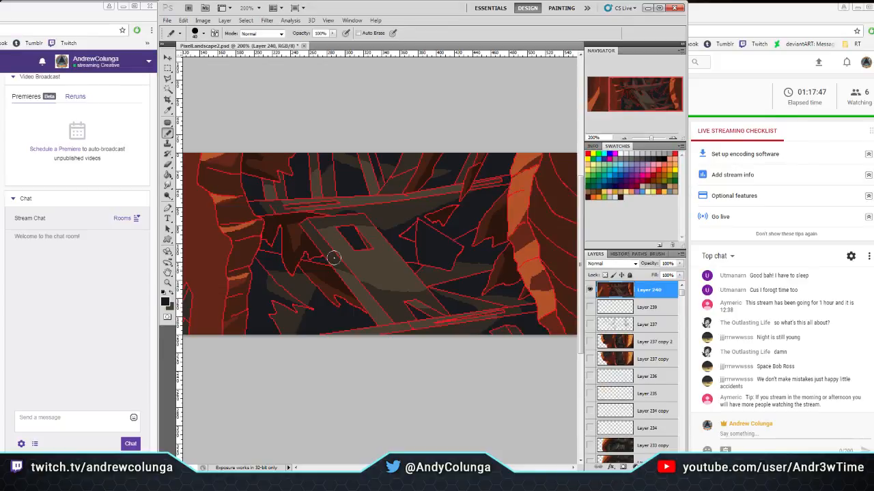
# Sample the black outline color from Layer 237 copy, leaving only Layer 240 visible
pyautogui.click(167, 282)
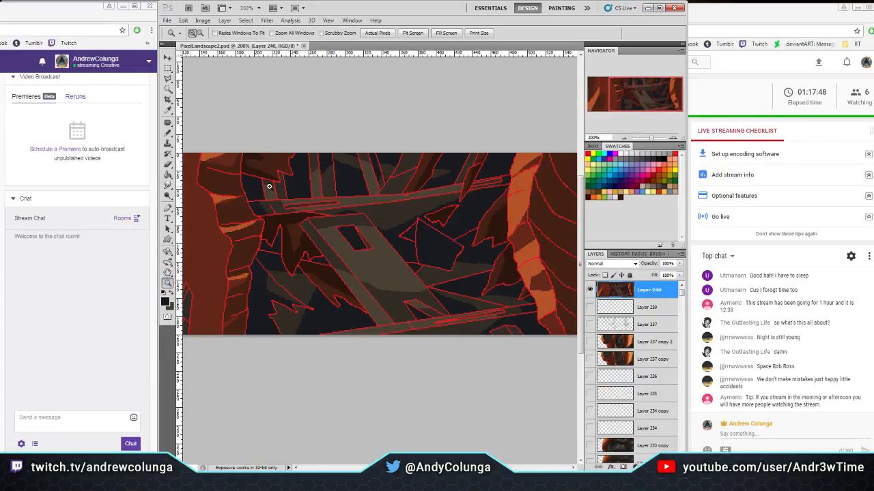
pyautogui.click(193, 289)
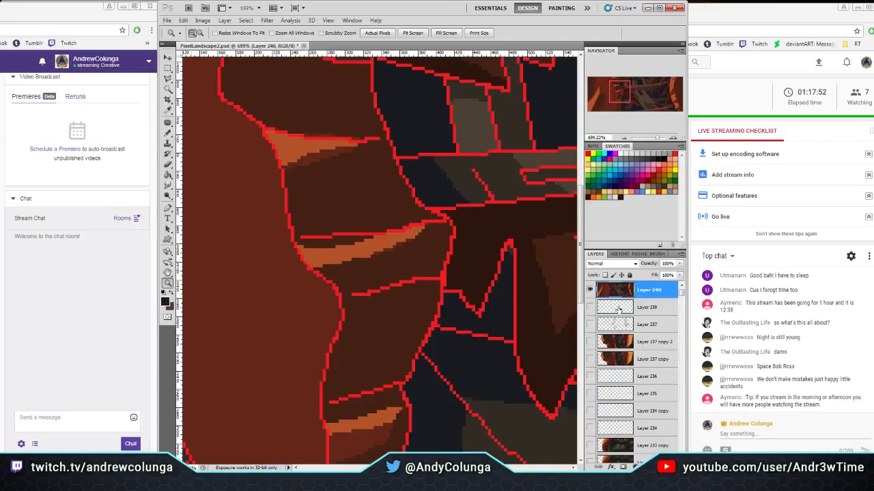
pyautogui.click(590, 290)
pyautogui.click(590, 359)
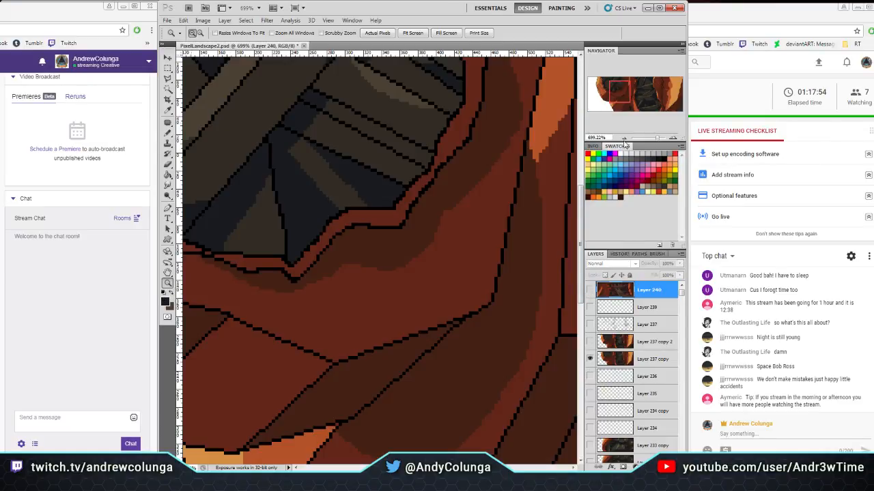
pyautogui.click(167, 110)
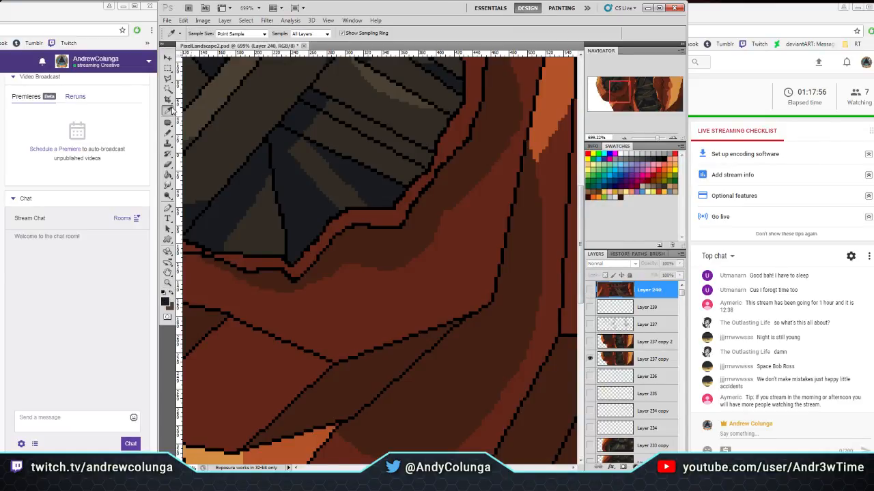
pyautogui.click(278, 257)
pyautogui.click(590, 358)
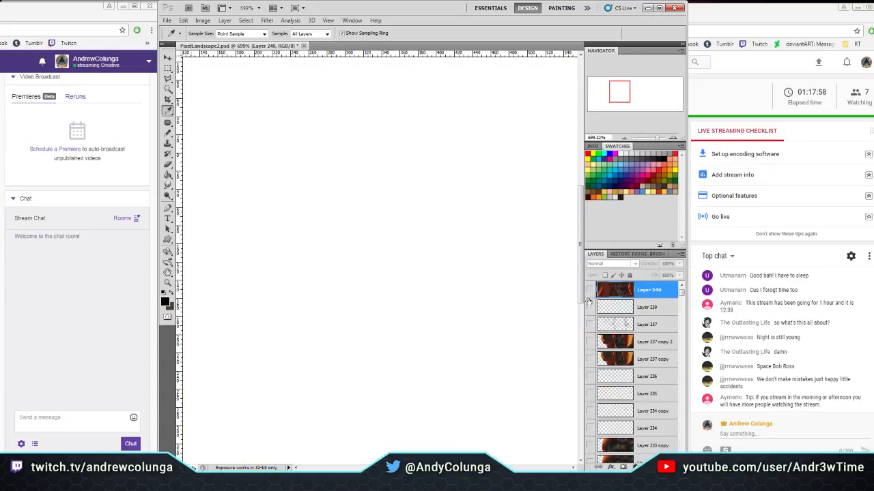
pyautogui.click(590, 289)
# Recolor all the red outlines of the drawing to the sampled black with the Paint Bucket
pyautogui.press('z')
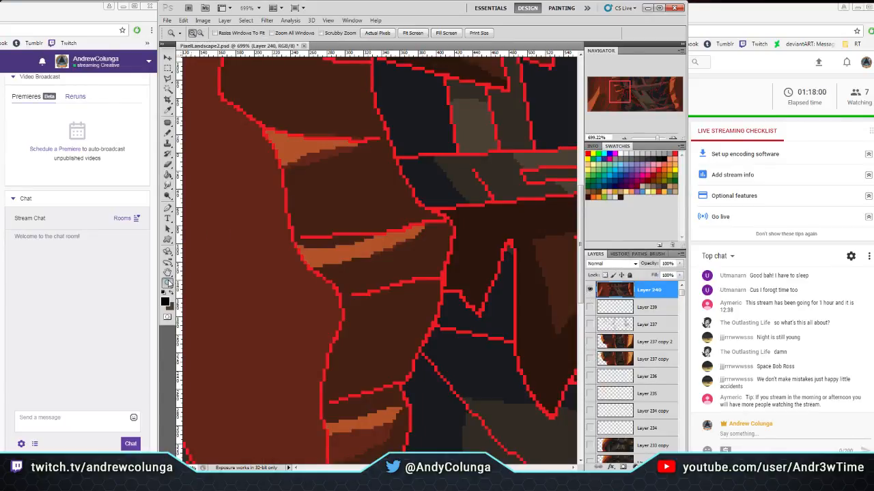
pyautogui.click(413, 33)
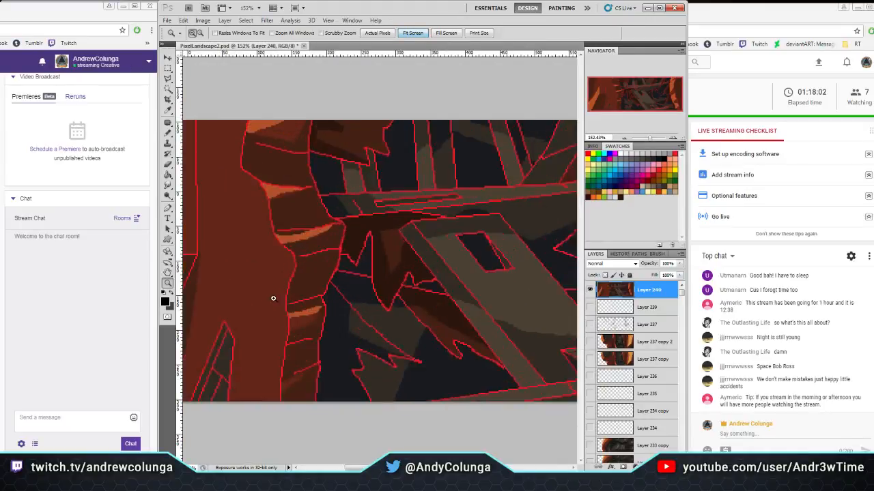
pyautogui.click(273, 299)
pyautogui.press('g')
pyautogui.click(386, 226)
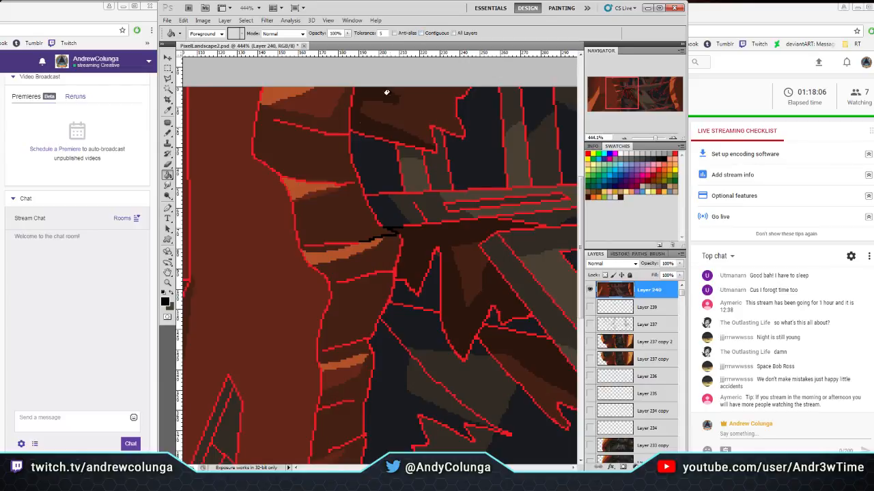
pyautogui.click(347, 130)
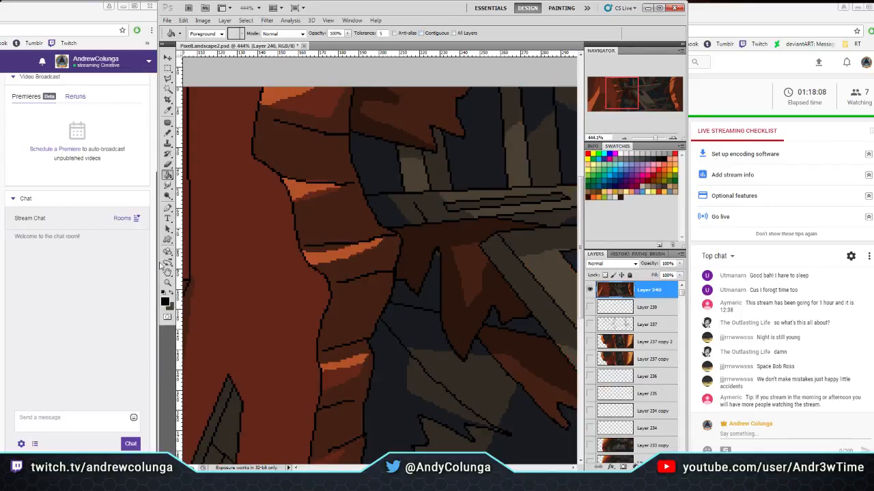
# Compare the whole colored drawing with the blue sketch in Layer 239 by switching layer visibility
pyautogui.click(167, 282)
pyautogui.click(412, 33)
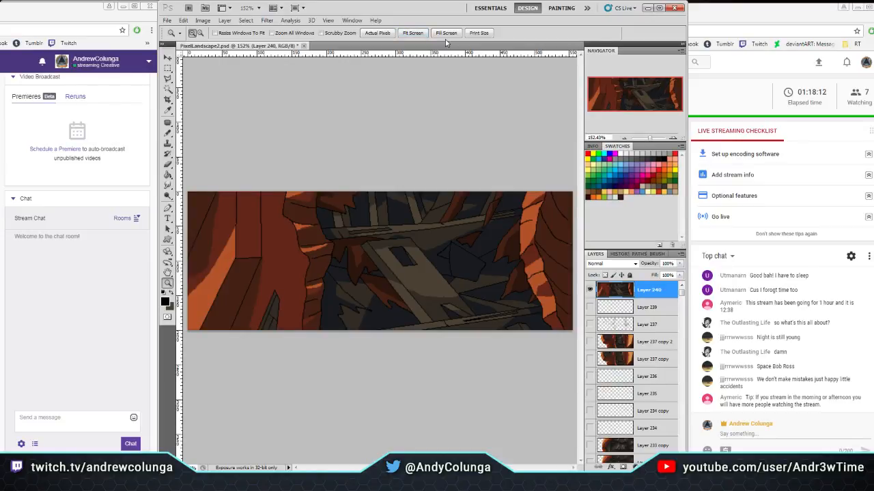
pyautogui.click(590, 289)
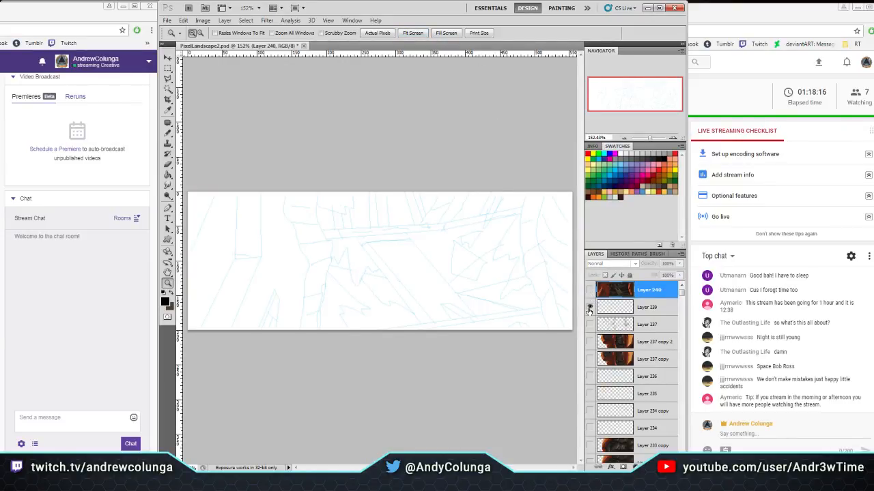
pyautogui.click(590, 289)
pyautogui.click(590, 290)
pyautogui.click(590, 289)
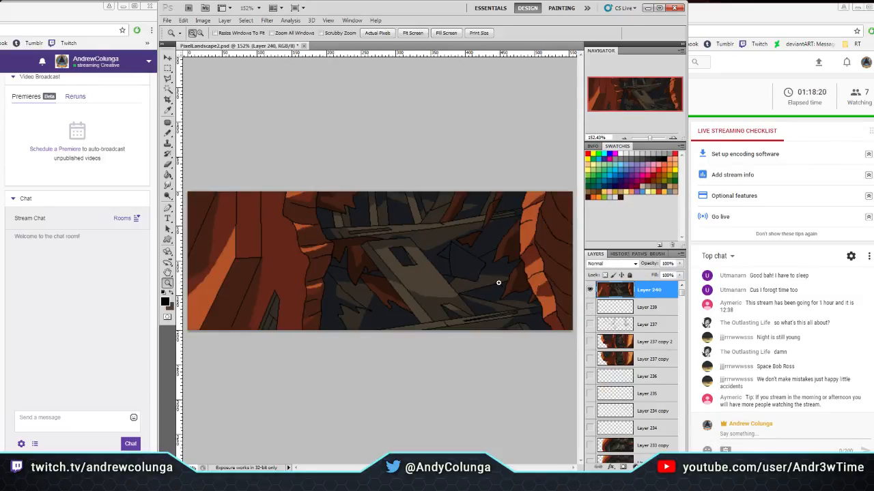
# Touch up the outline junction at the diagonal plank's lower right edge with a 1 px pencil in sampled near-black
pyautogui.click(435, 321)
pyautogui.click(168, 110)
pyautogui.click(419, 214)
pyautogui.click(167, 134)
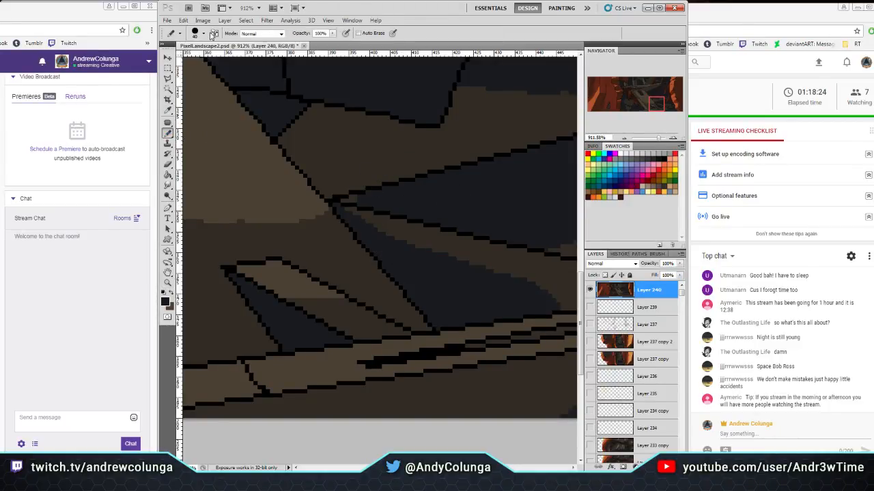
pyautogui.click(204, 33)
pyautogui.click(176, 94)
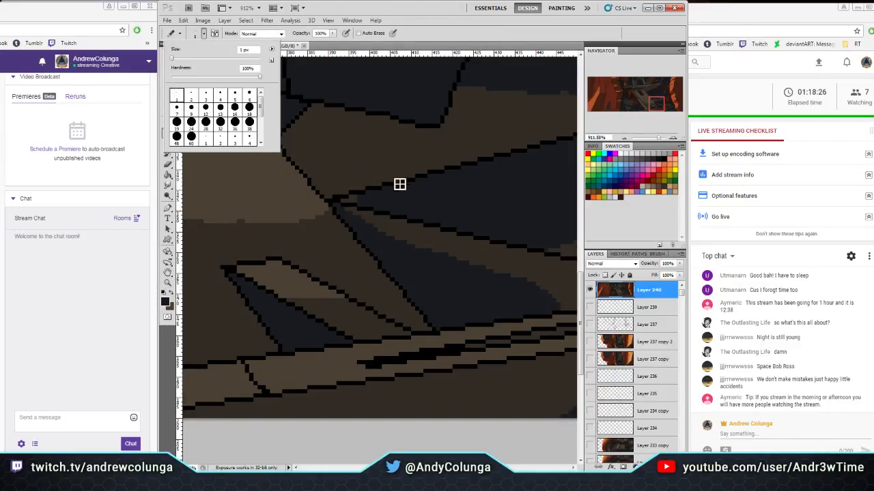
pyautogui.click(350, 205)
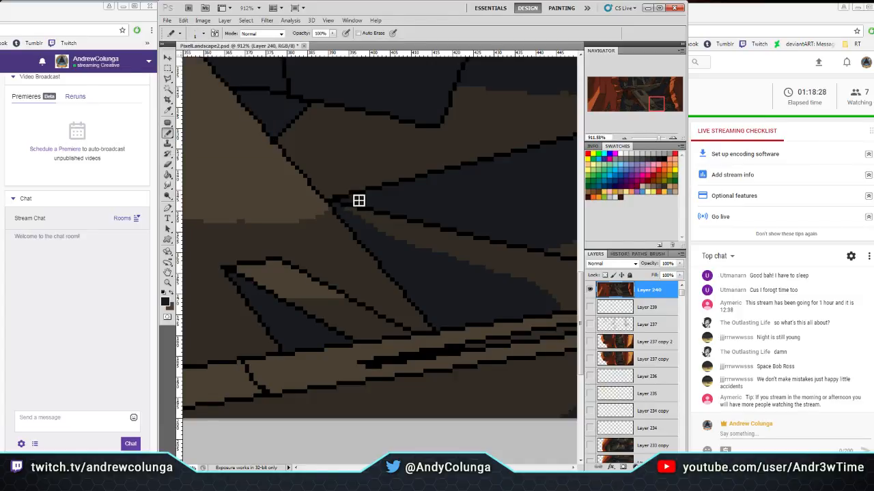
pyautogui.click(167, 282)
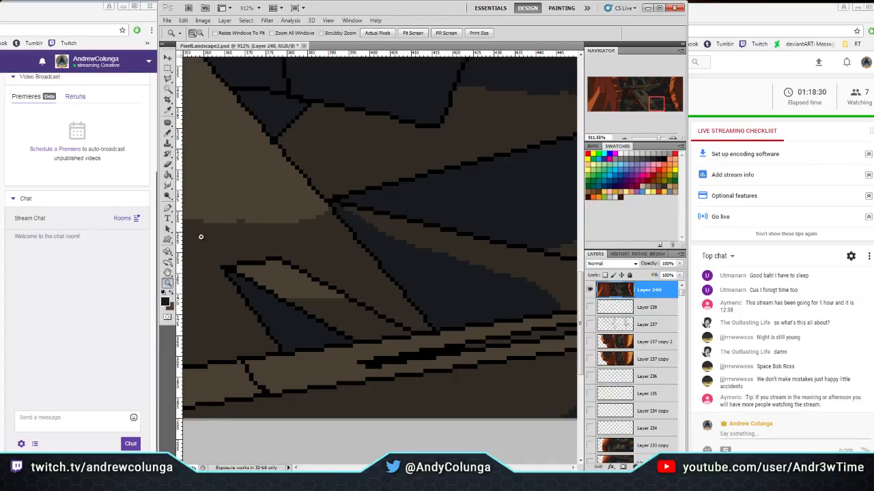
pyautogui.click(411, 33)
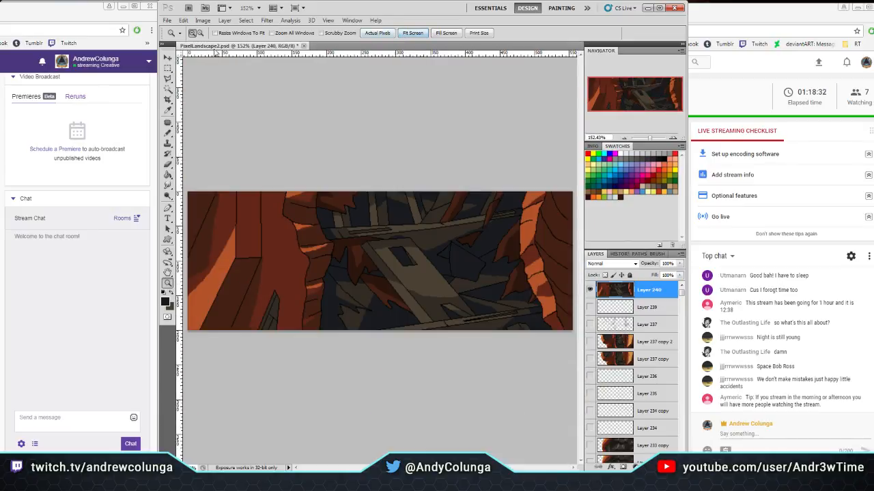
# Save the document
pyautogui.click(167, 20)
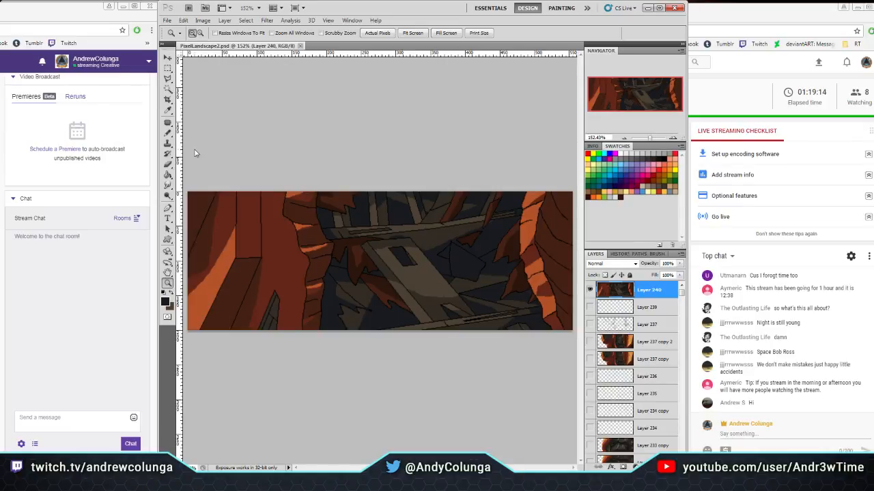
pyautogui.click(166, 20)
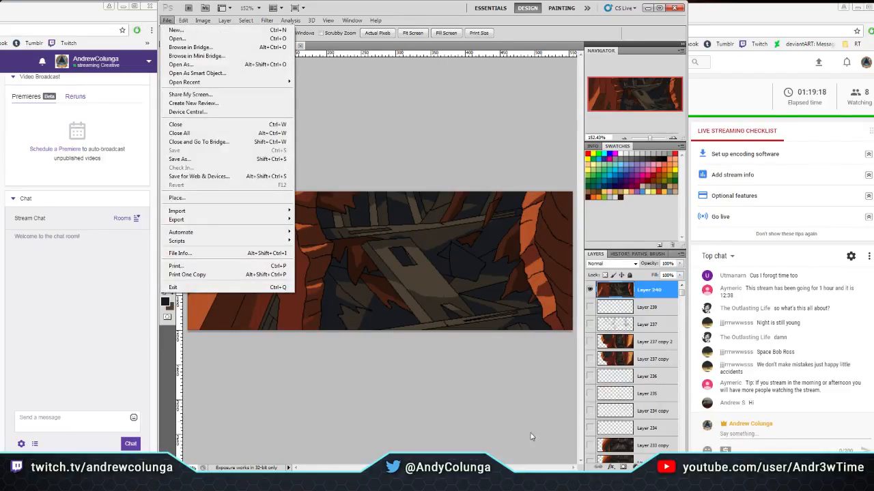
pyautogui.click(361, 417)
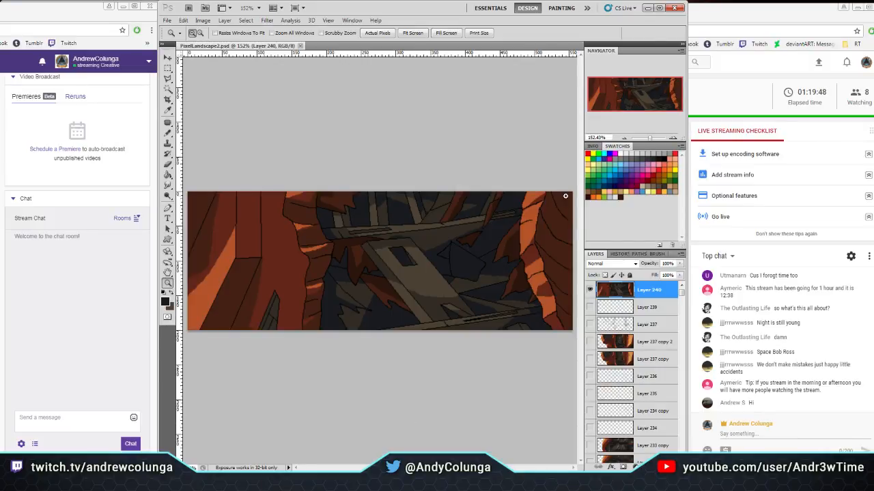
# Limit the Paint Bucket to contiguous areas and fill the narrow slot near the upper beam's left end with near-black
pyautogui.click(457, 210)
pyautogui.press('i')
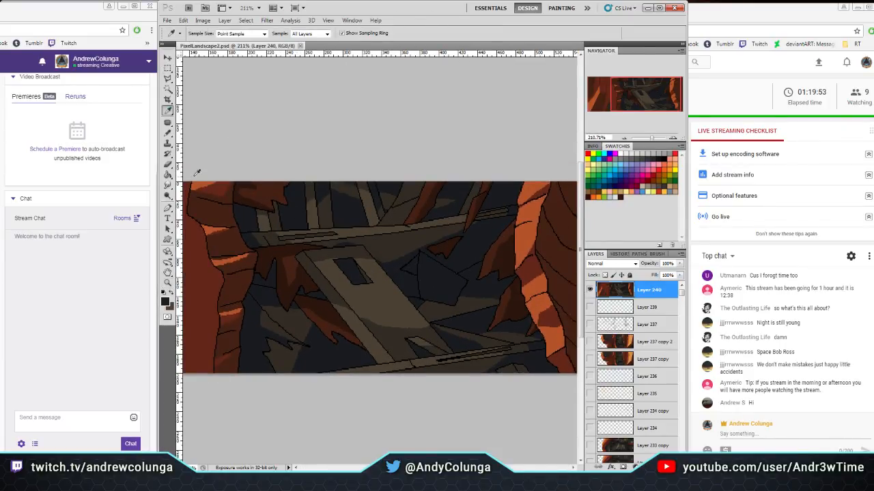
pyautogui.click(167, 174)
pyautogui.click(299, 236)
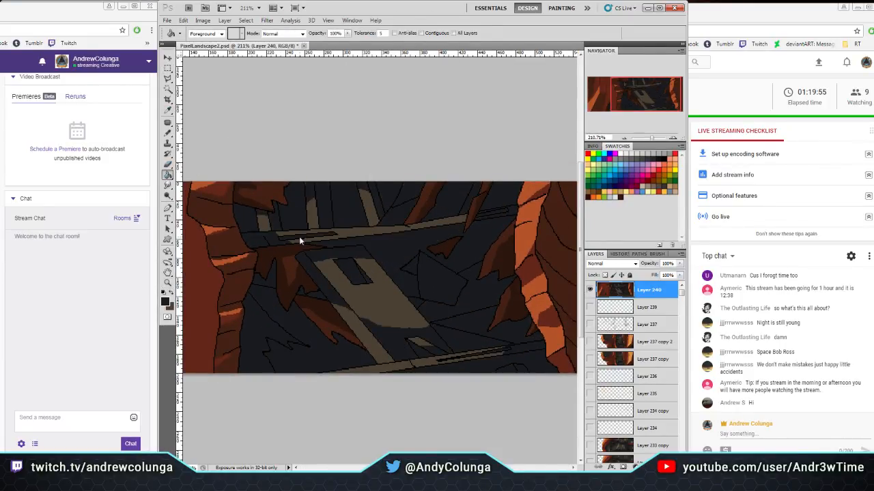
pyautogui.hotkey('ctrl', 'z')
pyautogui.click(421, 33)
pyautogui.click(296, 235)
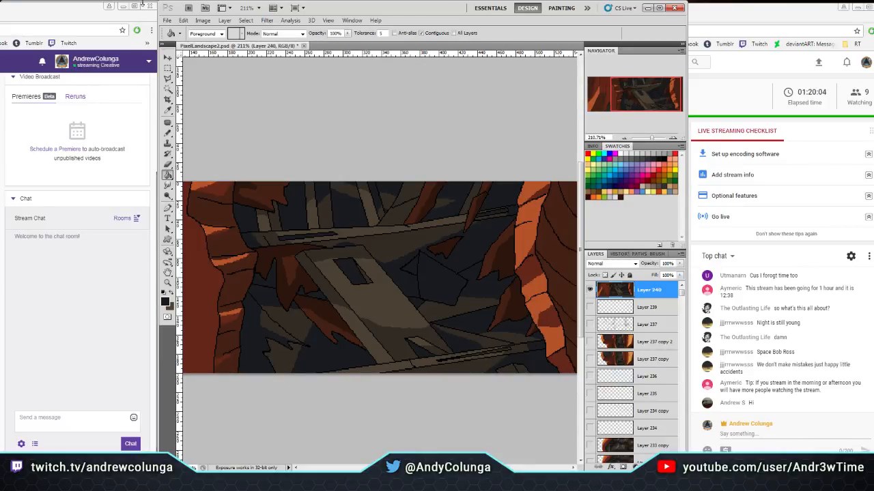
# Save the colored drawing with its filled beam slot
pyautogui.click(167, 20)
pyautogui.click(191, 151)
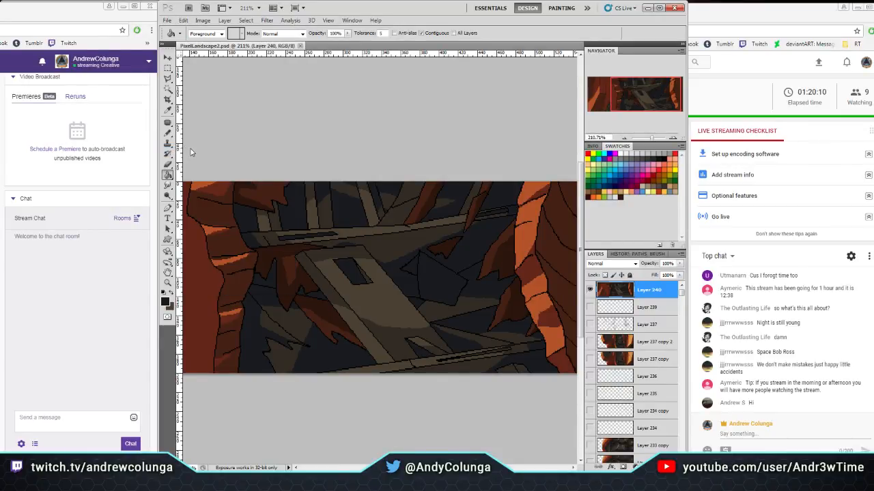
# Check the live chat in the YouTube Live Dashboard and return to the drawing in Photoshop
pyautogui.click(793, 251)
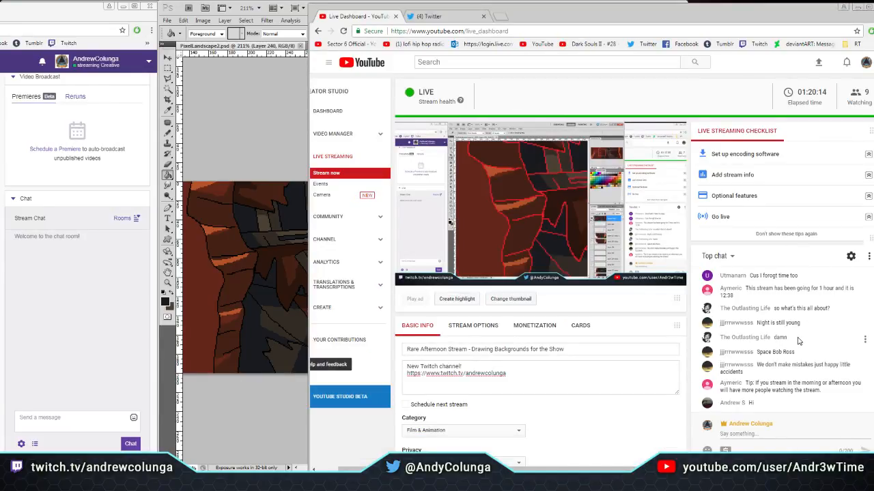
pyautogui.click(227, 138)
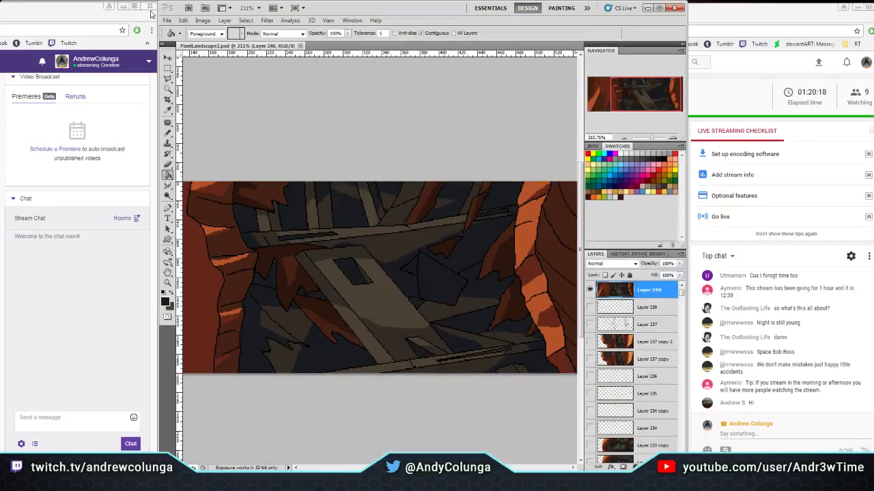
pyautogui.click(167, 21)
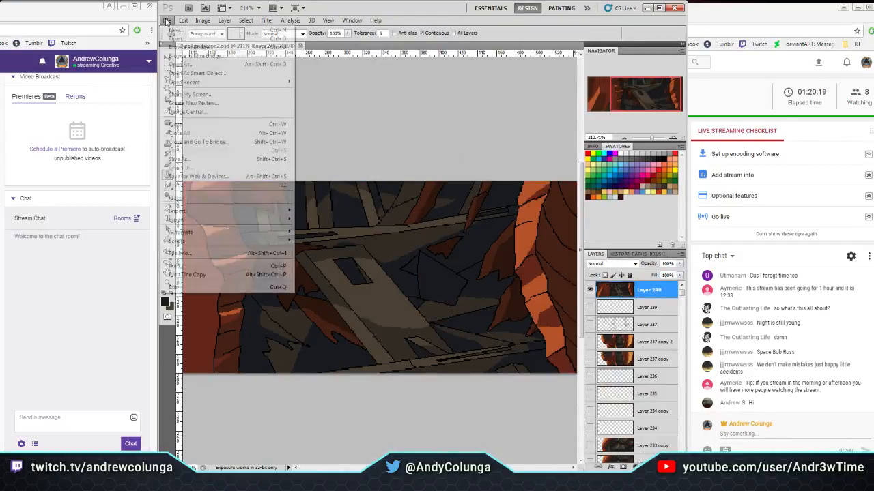
pyautogui.click(393, 116)
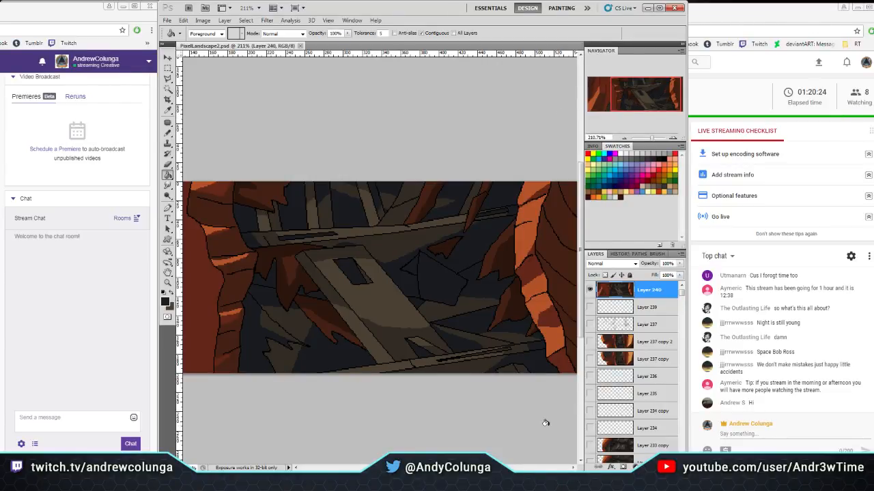
# Switch to the Open Broadcaster Software window with the streaming controls
pyautogui.click(530, 481)
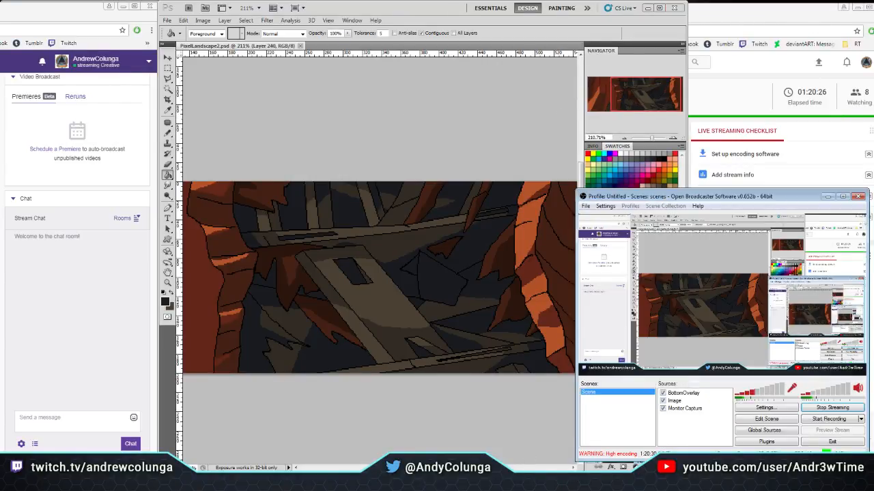